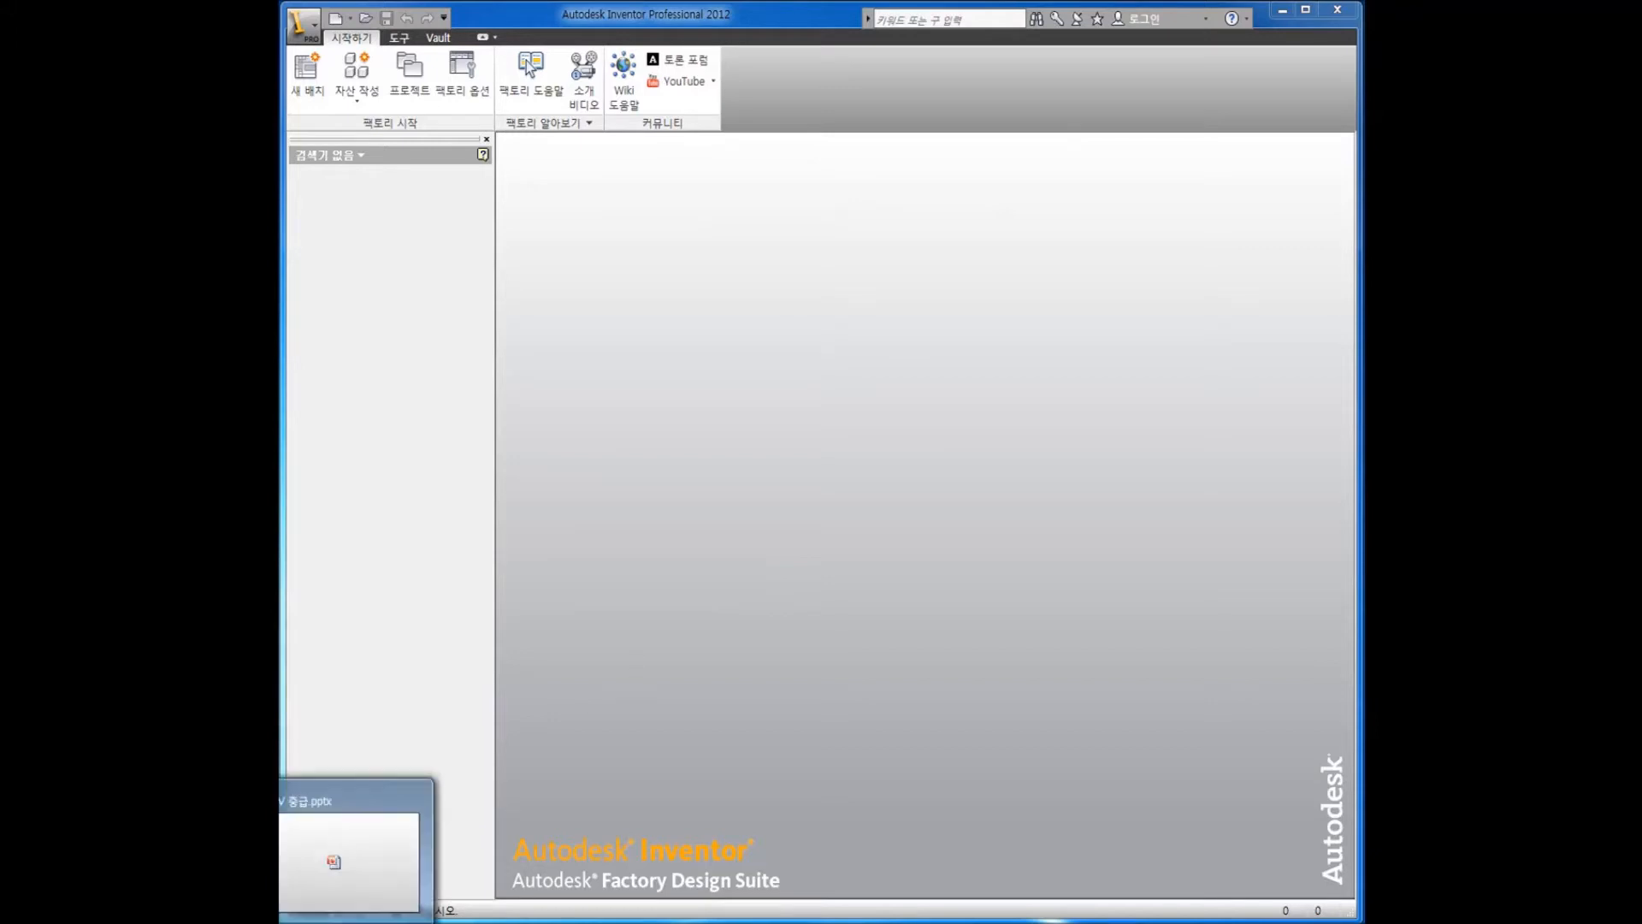
- Switch to the PowerPoint presentation and advance past the Bottom-Up Design slide
{"action": "left_click", "coordinate": [332, 867]}
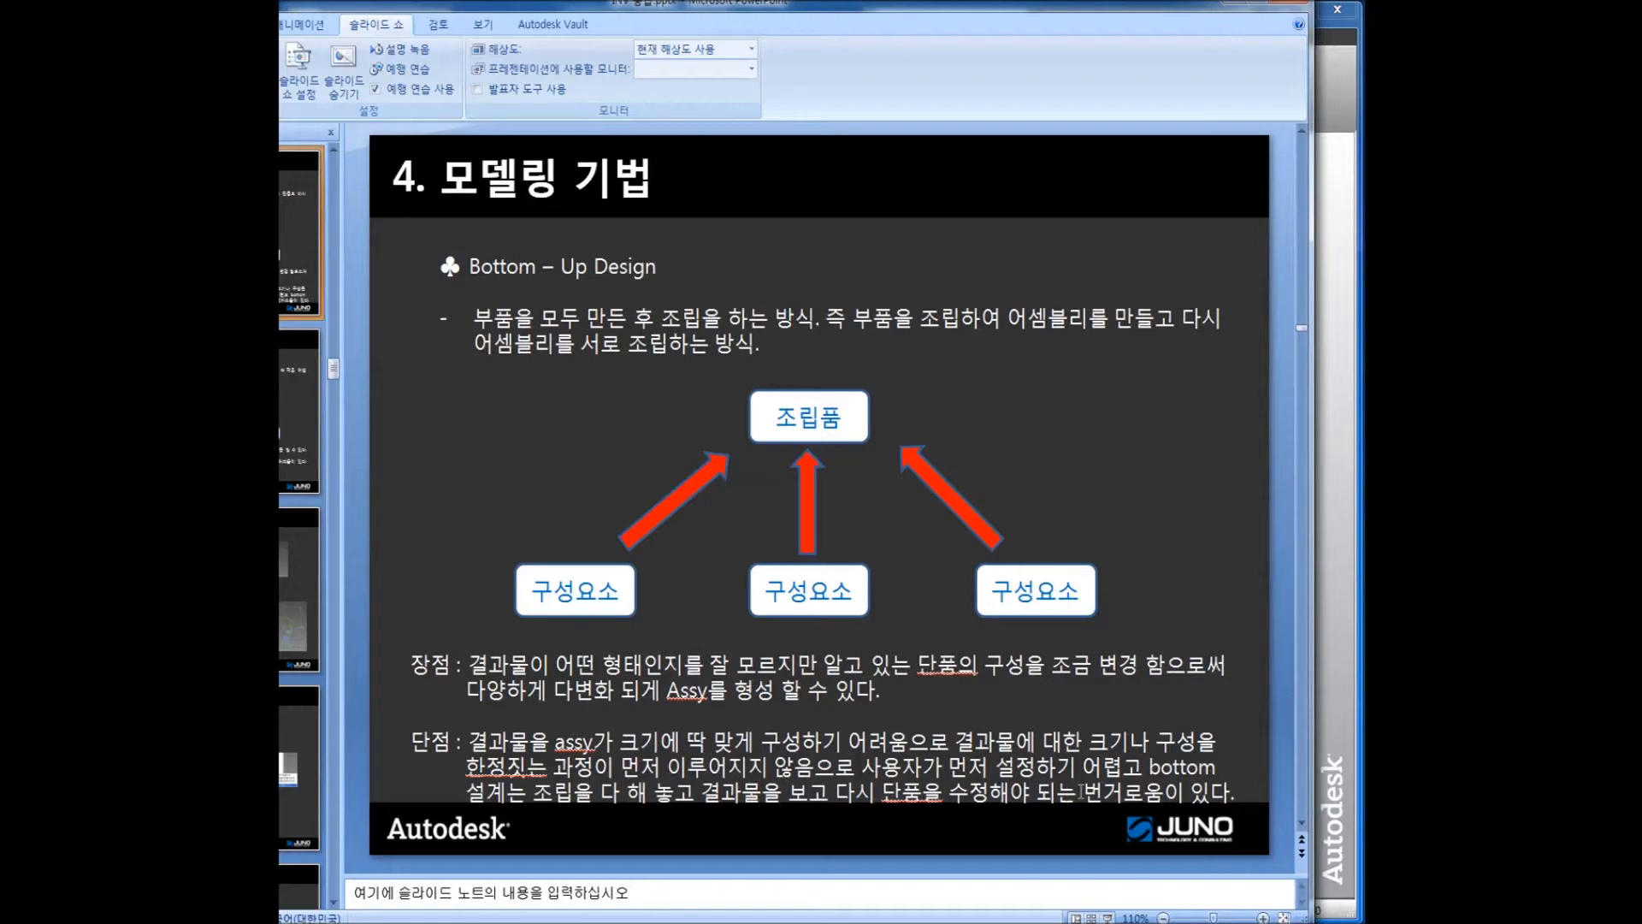
{"action": "key", "text": "Page_Down"}
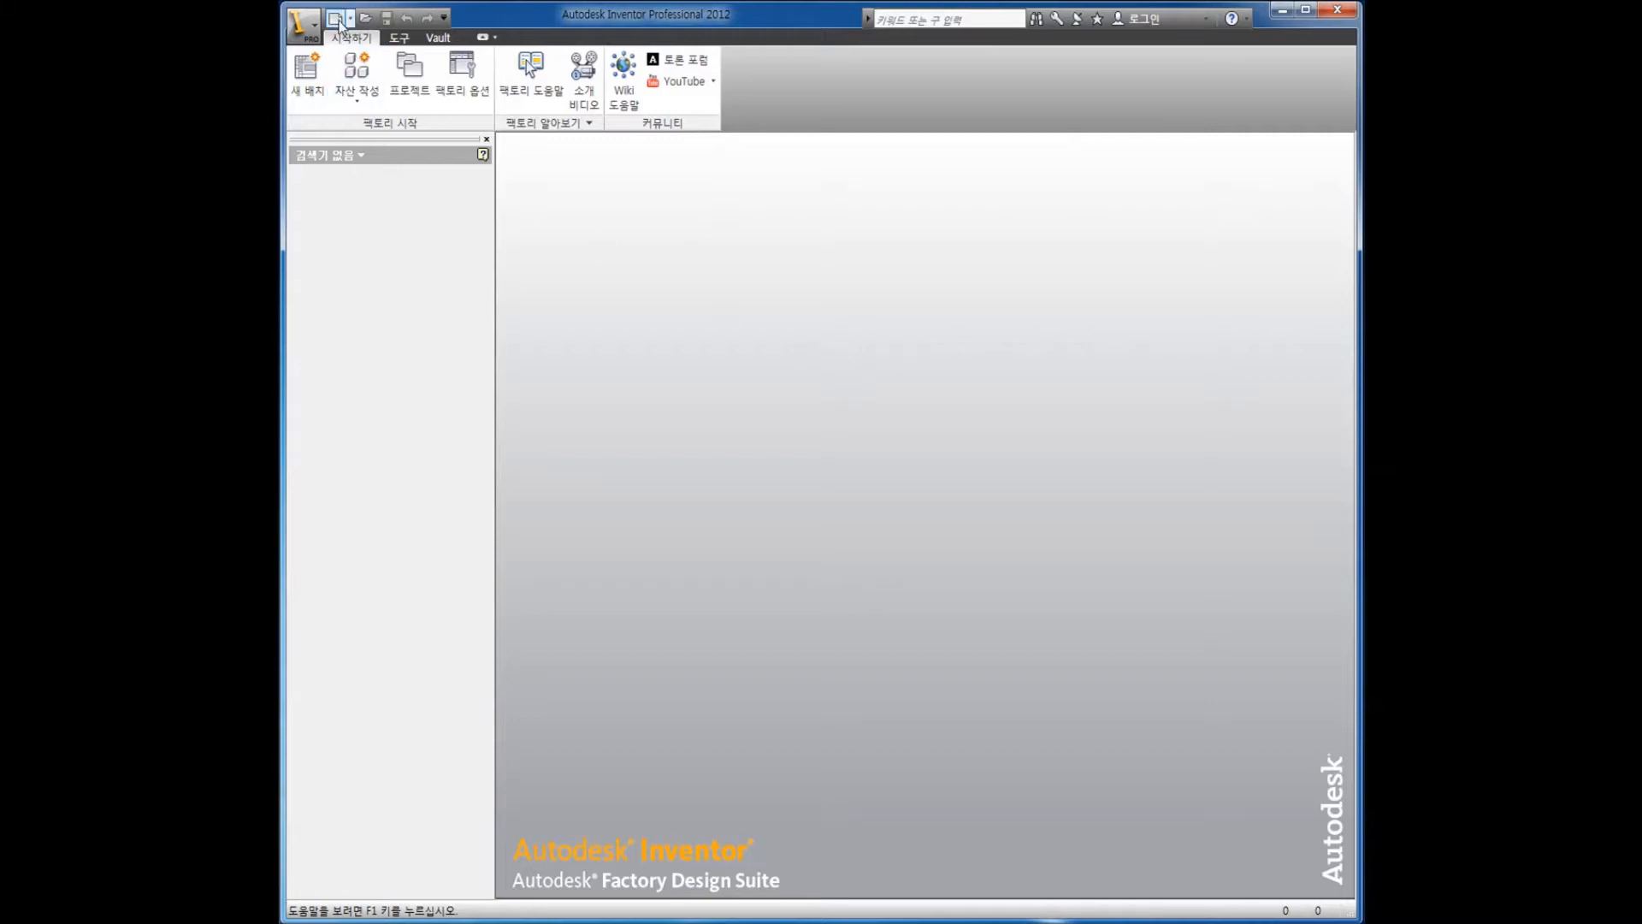
- Switch to Inventor and create a new part from the default Standard.ipt template
{"action": "left_click", "coordinate": [336, 18]}
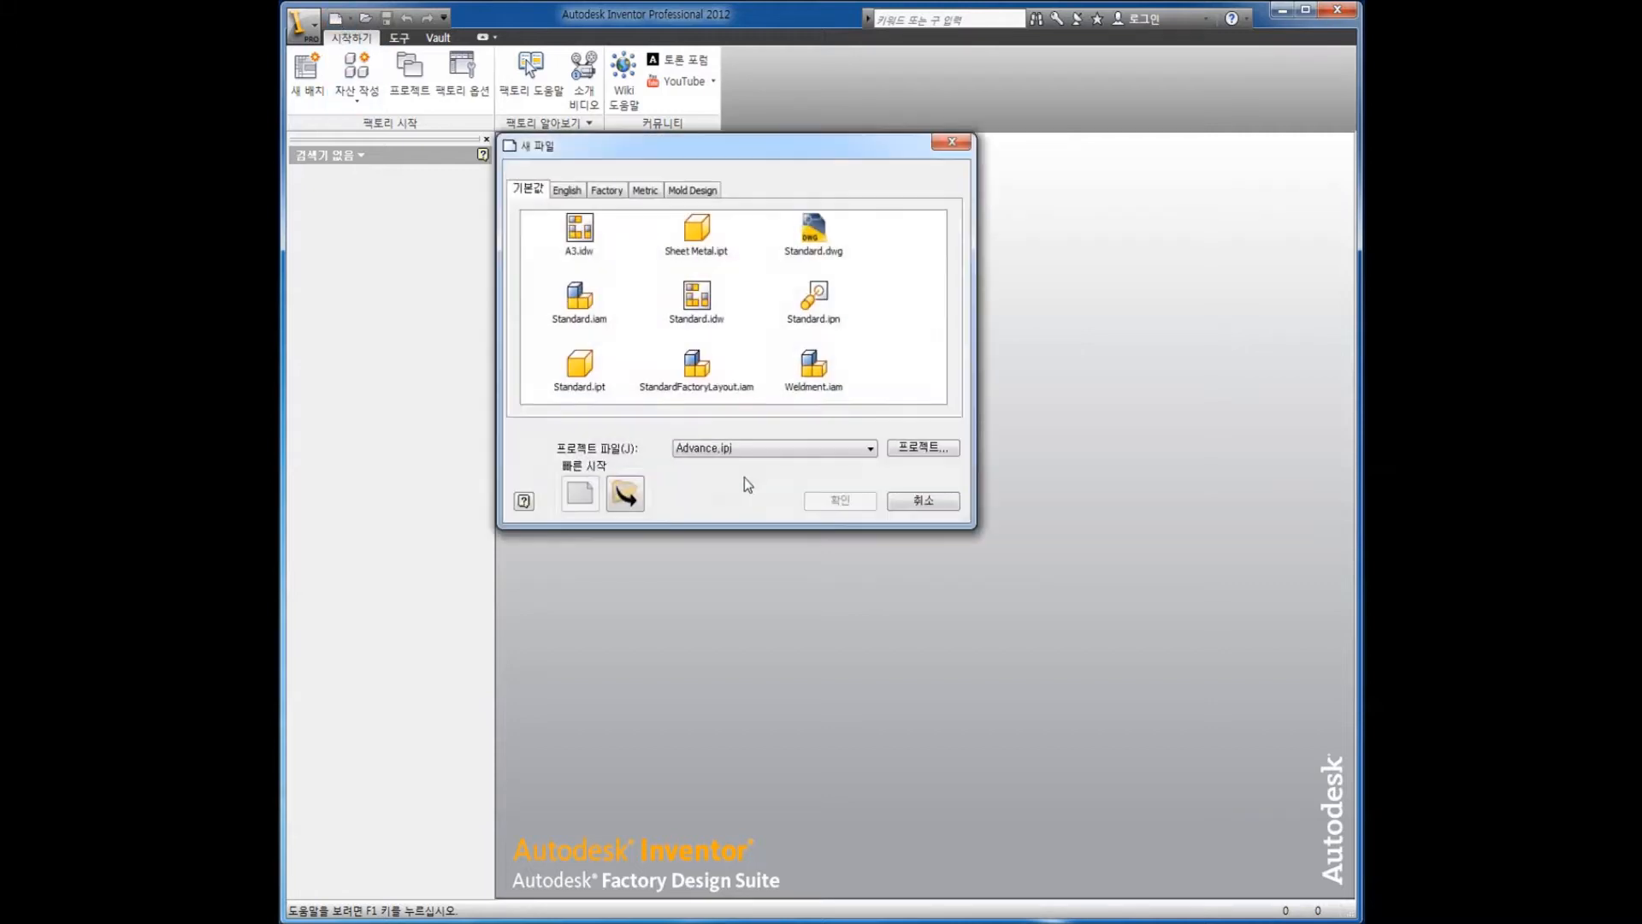
{"action": "left_click", "coordinate": [583, 368]}
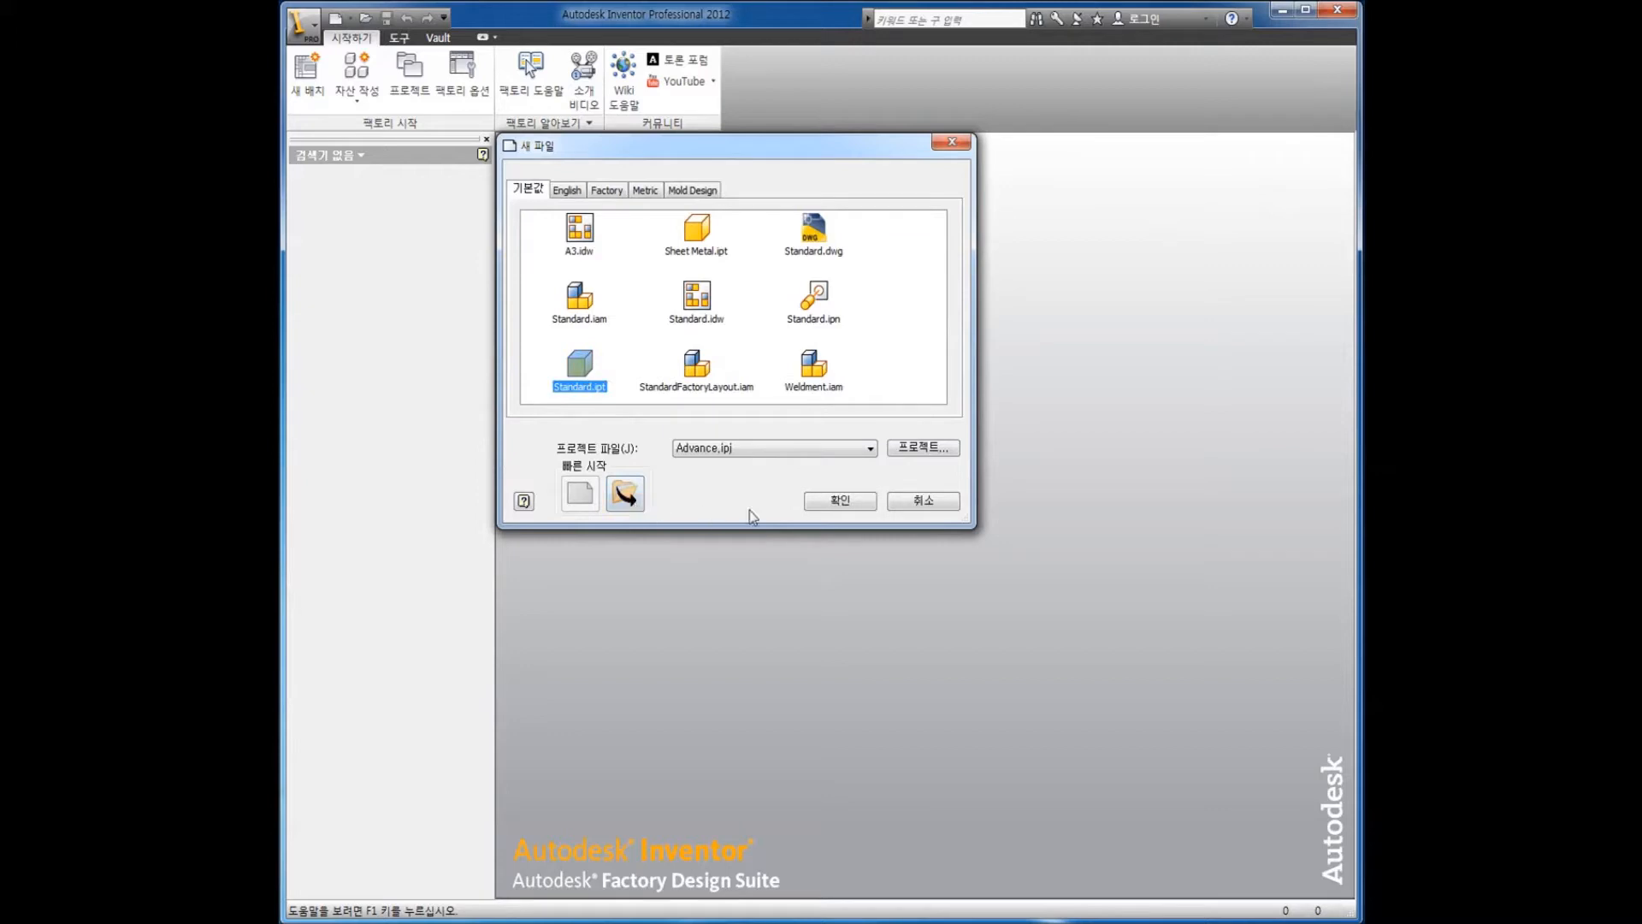
{"action": "left_click", "coordinate": [838, 501]}
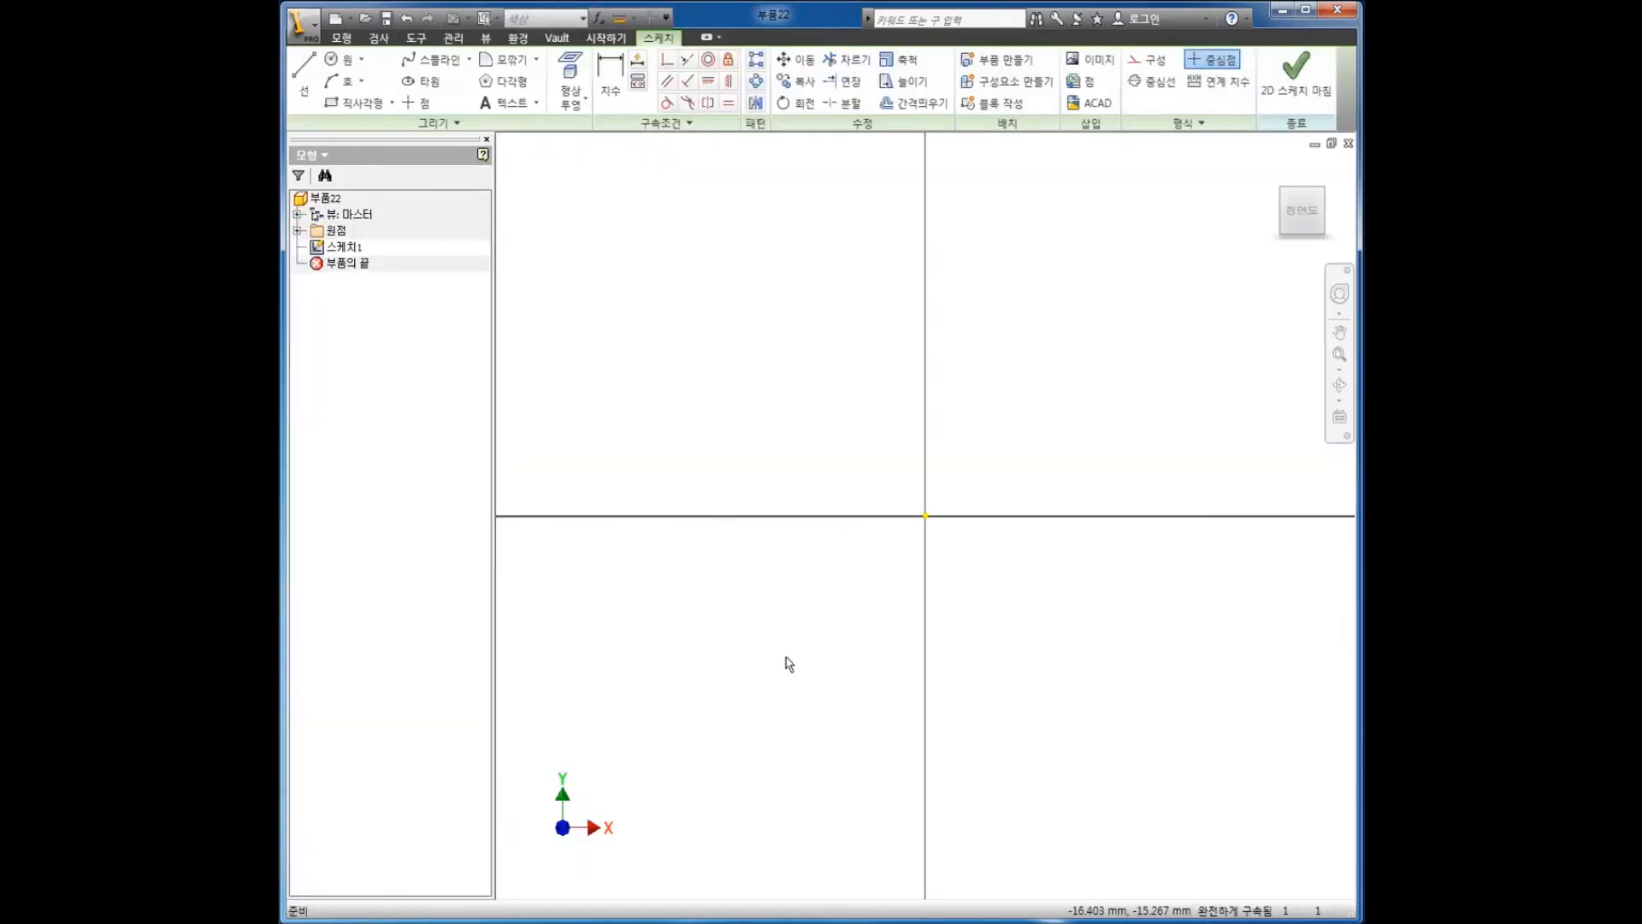
{"action": "middle_click_drag", "start_coordinate": [778, 607], "coordinate": [554, 689]}
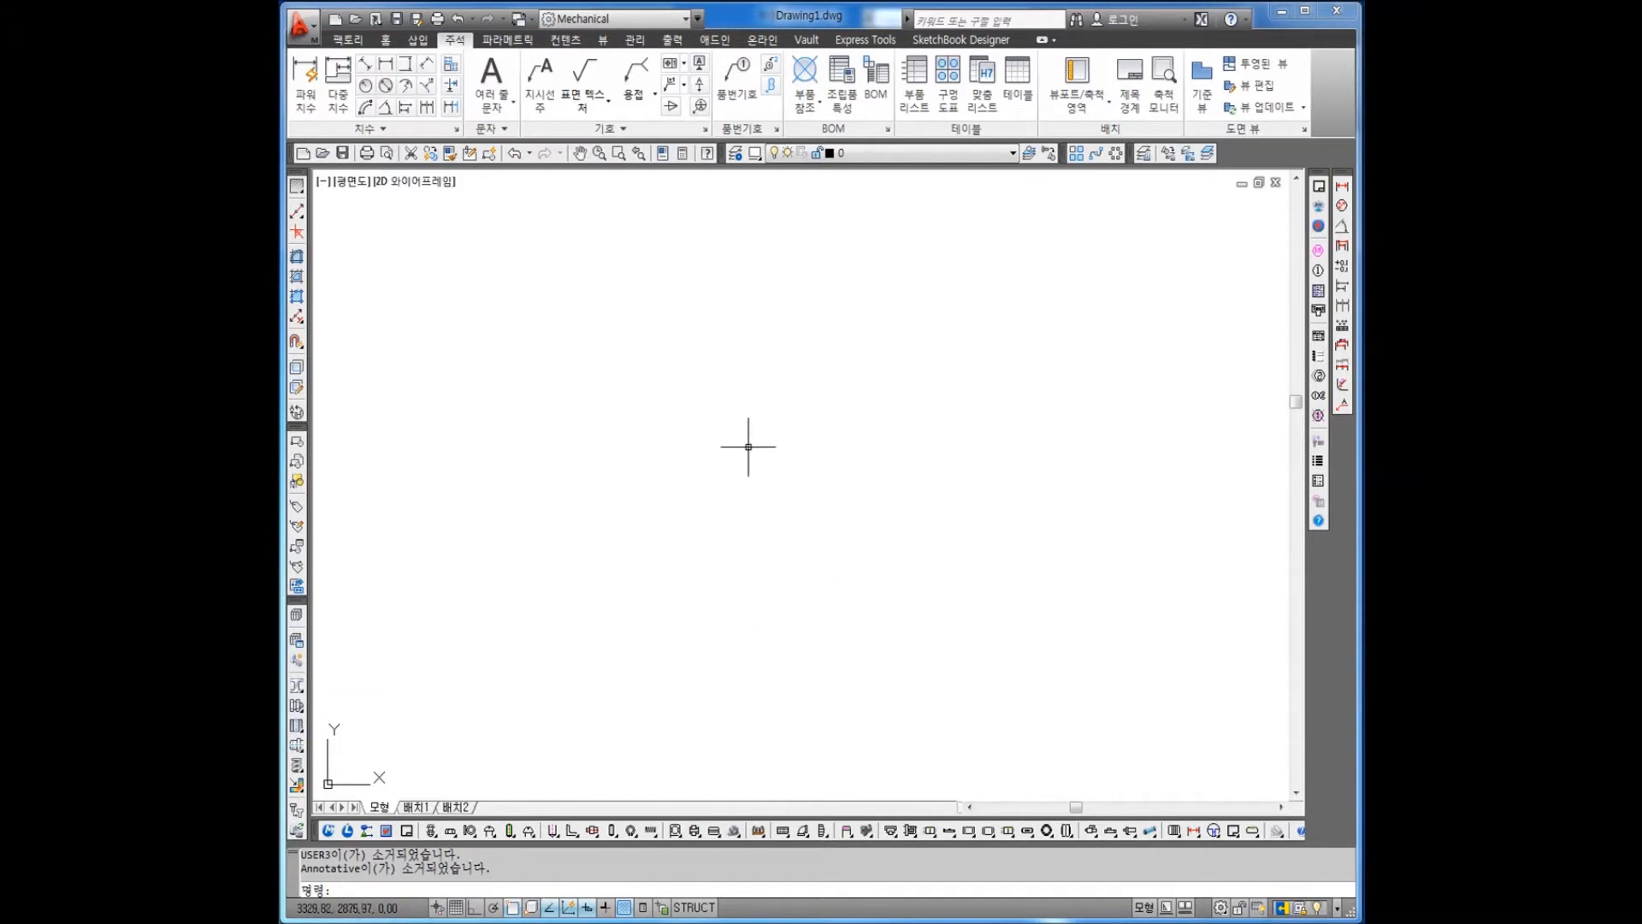
- Switch to AutoCAD Mechanical and draw a horizontal line 100 units long in Drawing1
{"action": "type", "text": "l"}
{"action": "key", "text": "Return"}
{"action": "left_click", "coordinate": [689, 391]}
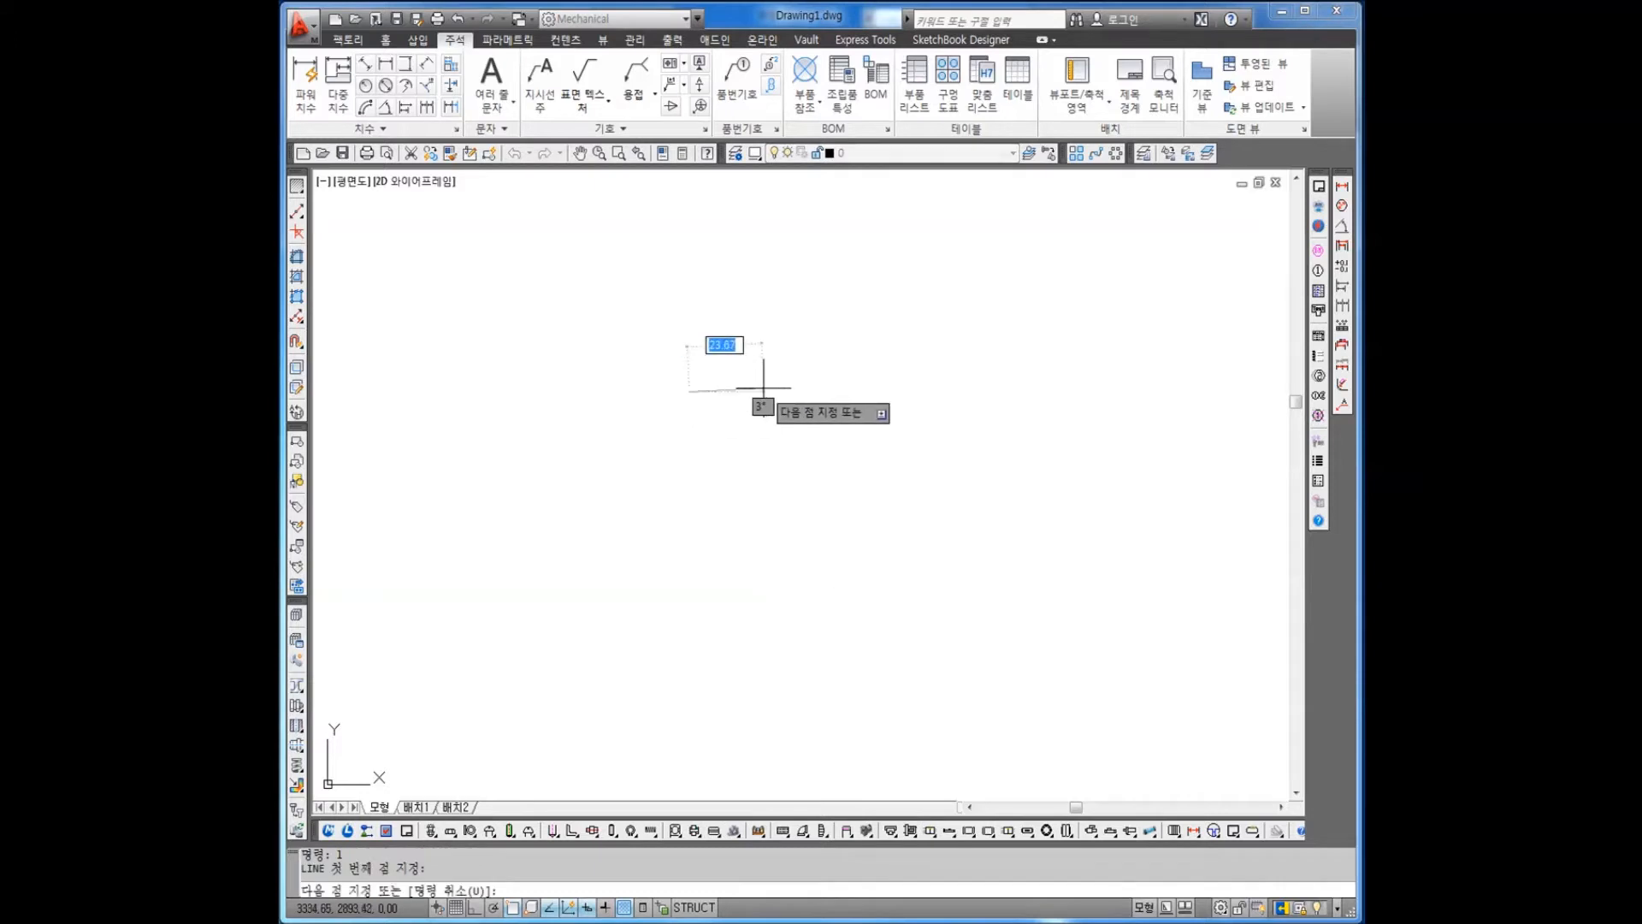
{"action": "type", "text": "@100"}
{"action": "key", "text": "Tab"}
{"action": "type", "text": "0"}
{"action": "key", "text": "Return"}
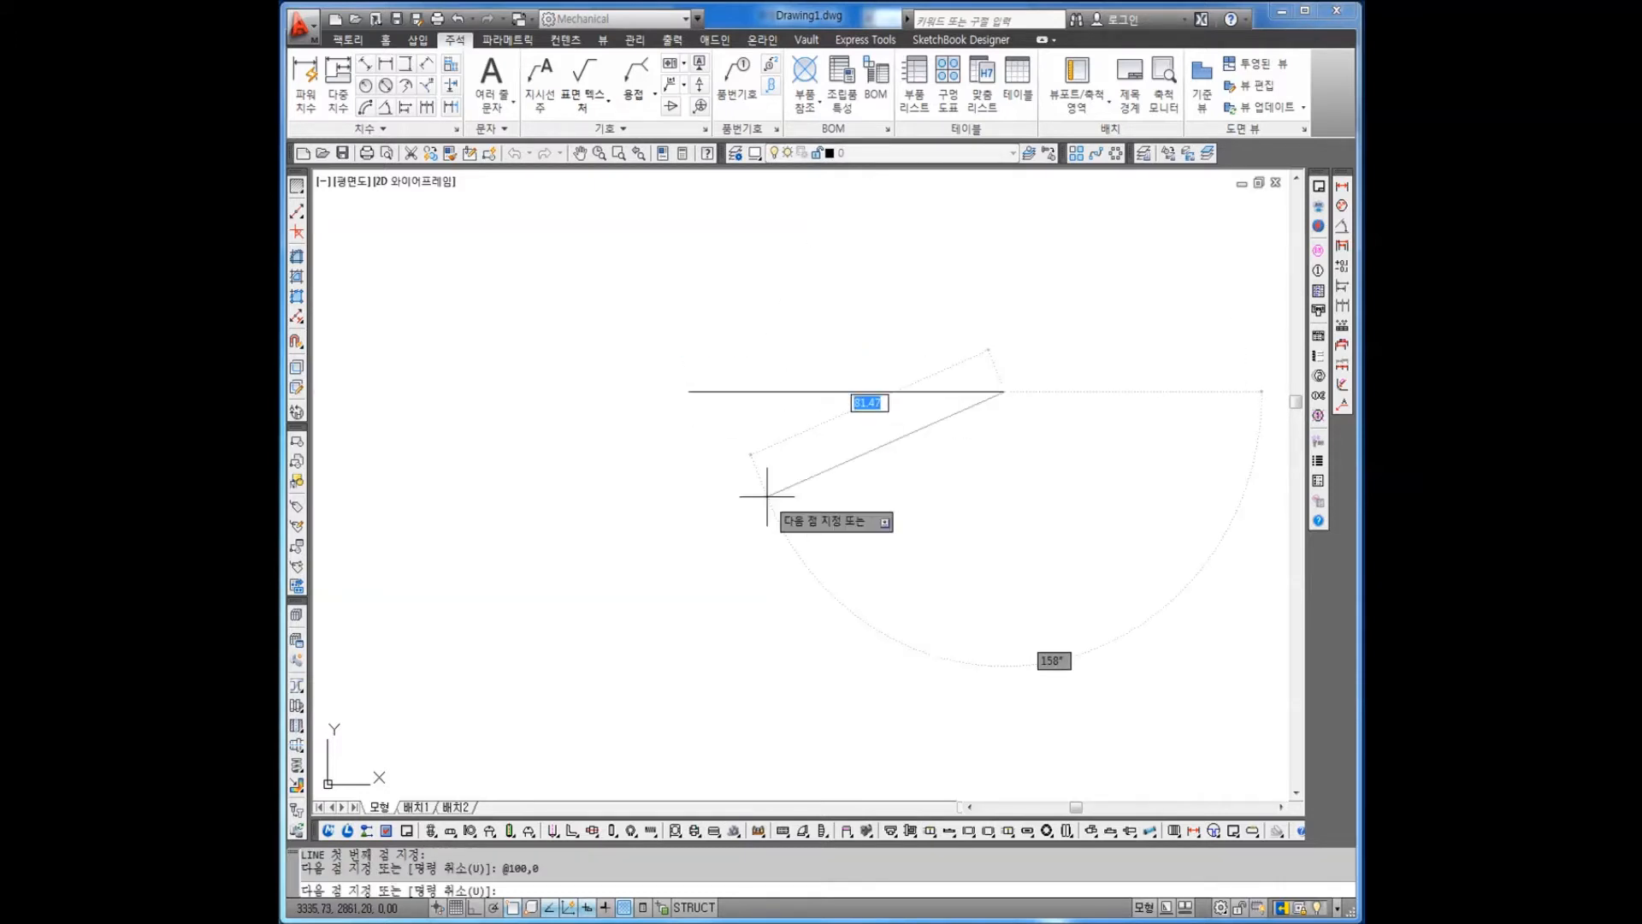
{"action": "key", "text": "Escape"}
- Offset the horizontal line 20 units downward to create a parallel line
{"action": "scroll", "coordinate": [762, 402], "scroll_direction": "up", "scroll_amount": 2}
{"action": "type", "text": "o"}
{"action": "key", "text": "Return"}
{"action": "type", "text": "20"}
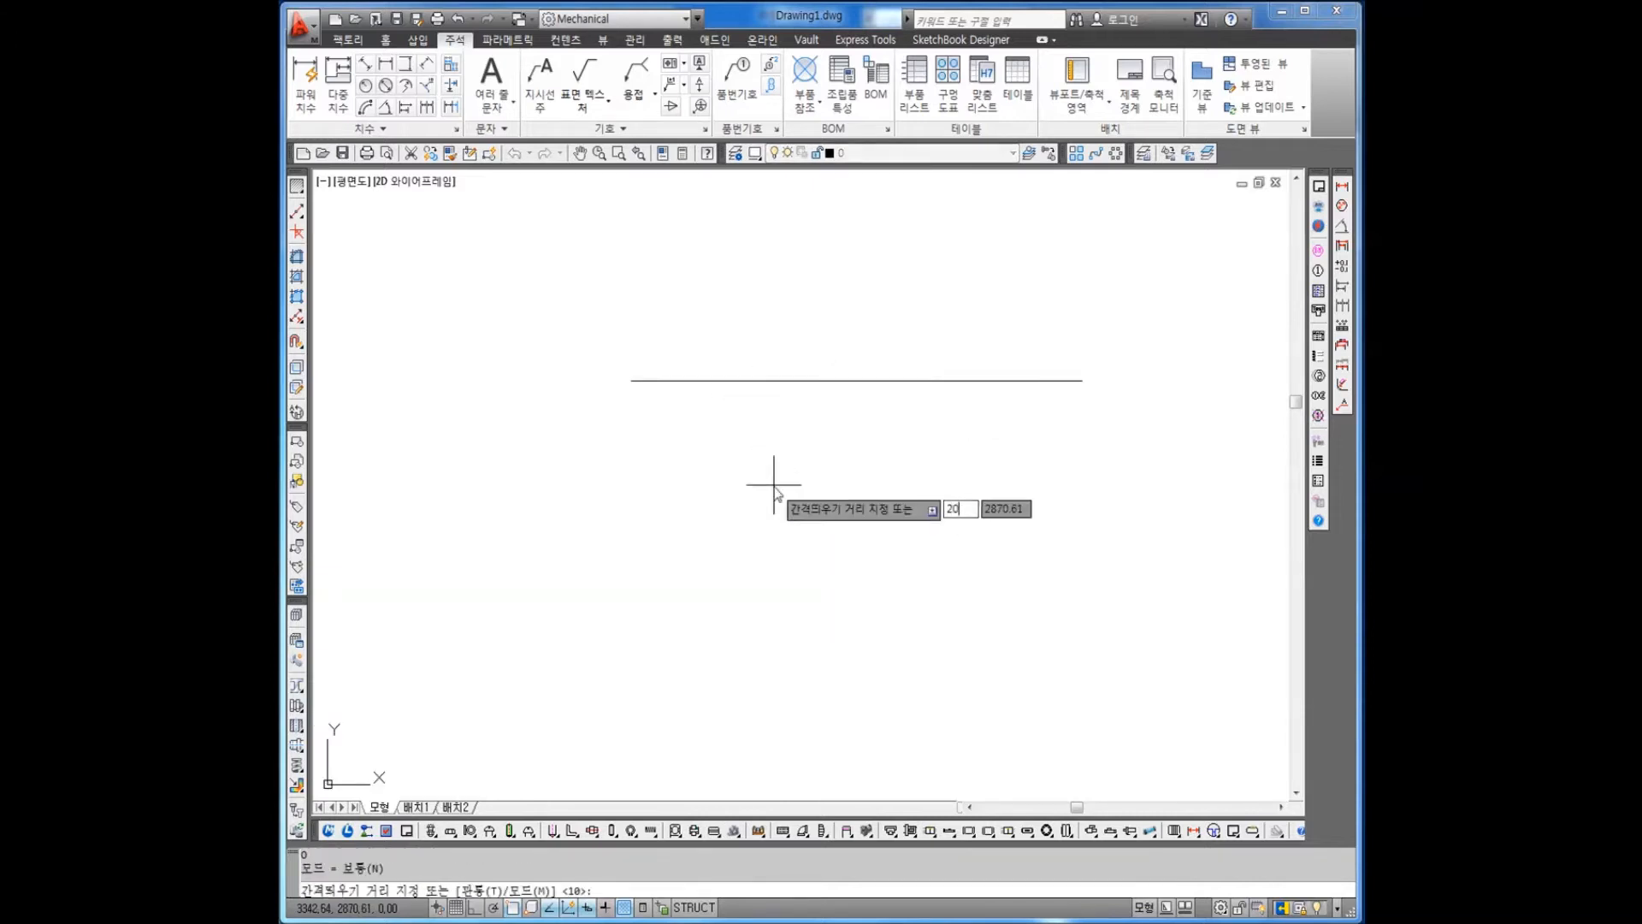
{"action": "key", "text": "Return"}
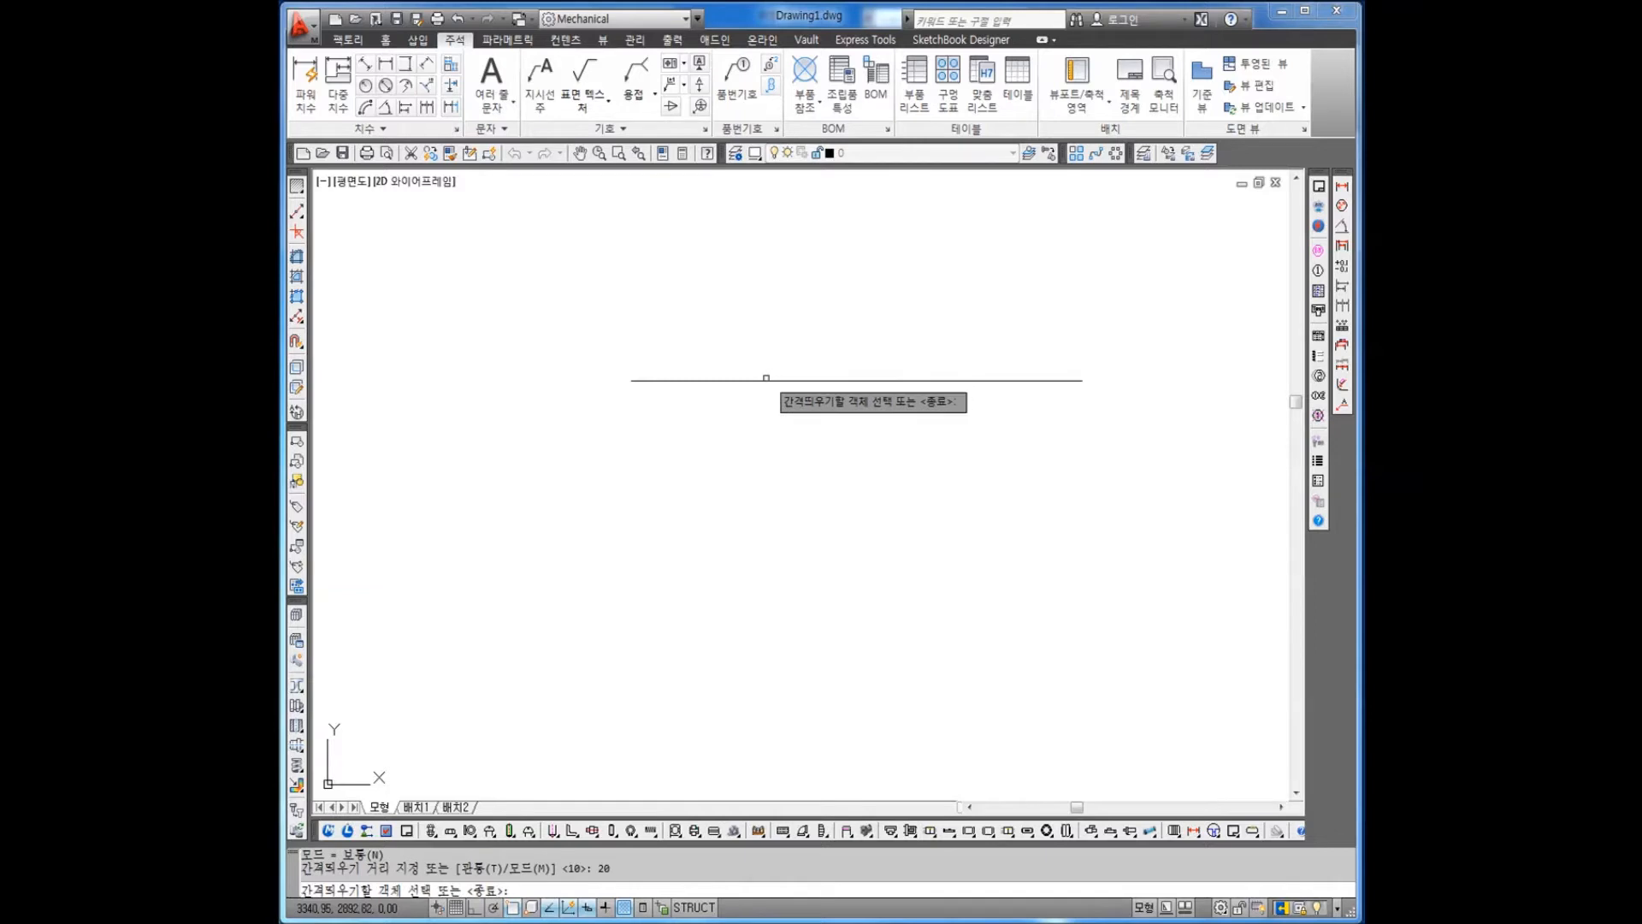
{"action": "left_click", "coordinate": [766, 377]}
{"action": "left_click", "coordinate": [771, 458]}
{"action": "key", "text": "Escape"}
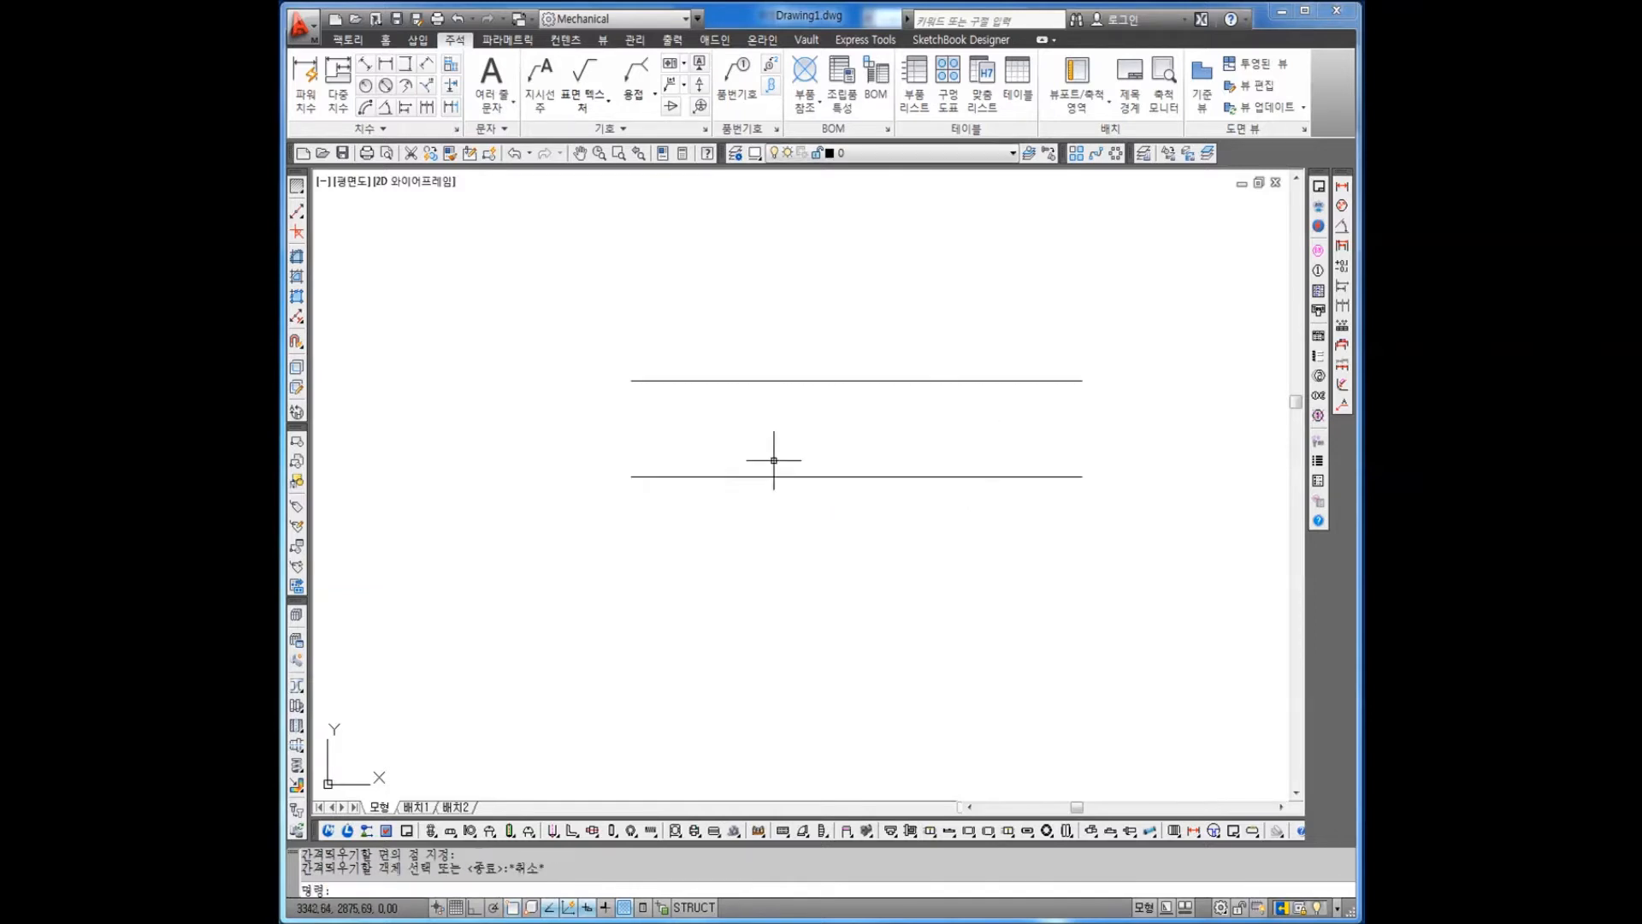
- Draw a circle centred at offset @0,-10 from the upper line's left endpoint, passing through that endpoint
{"action": "type", "text": "c"}
{"action": "key", "text": "Return"}
{"action": "type", "text": "from"}
{"action": "key", "text": "Return"}
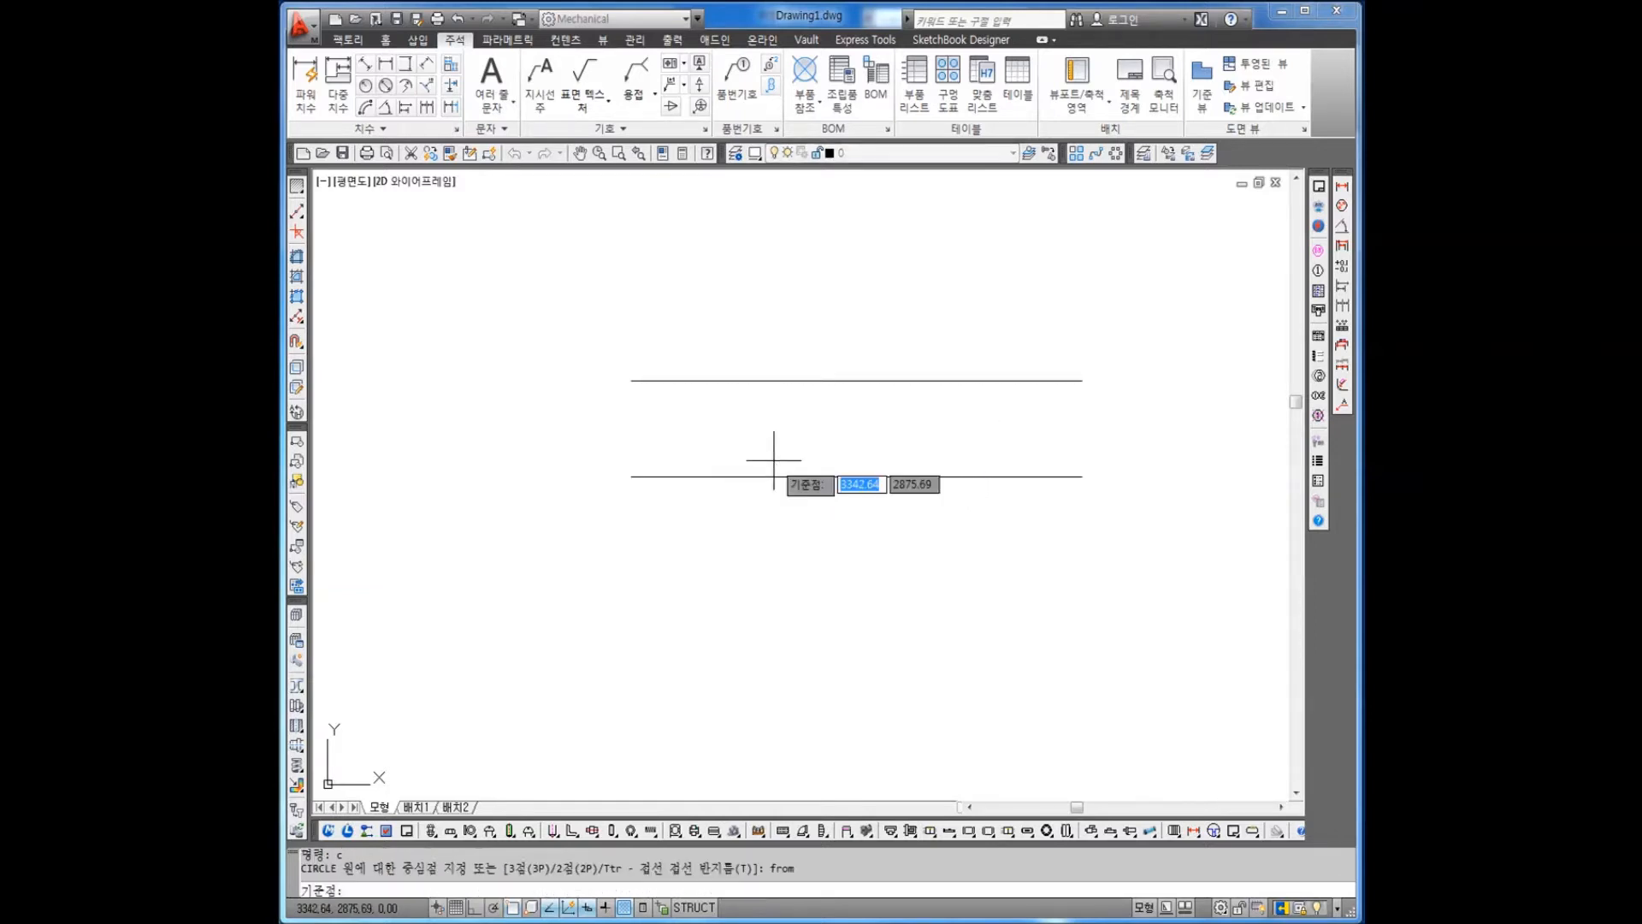
{"action": "left_click", "coordinate": [634, 380]}
{"action": "type", "text": "@0,-10"}
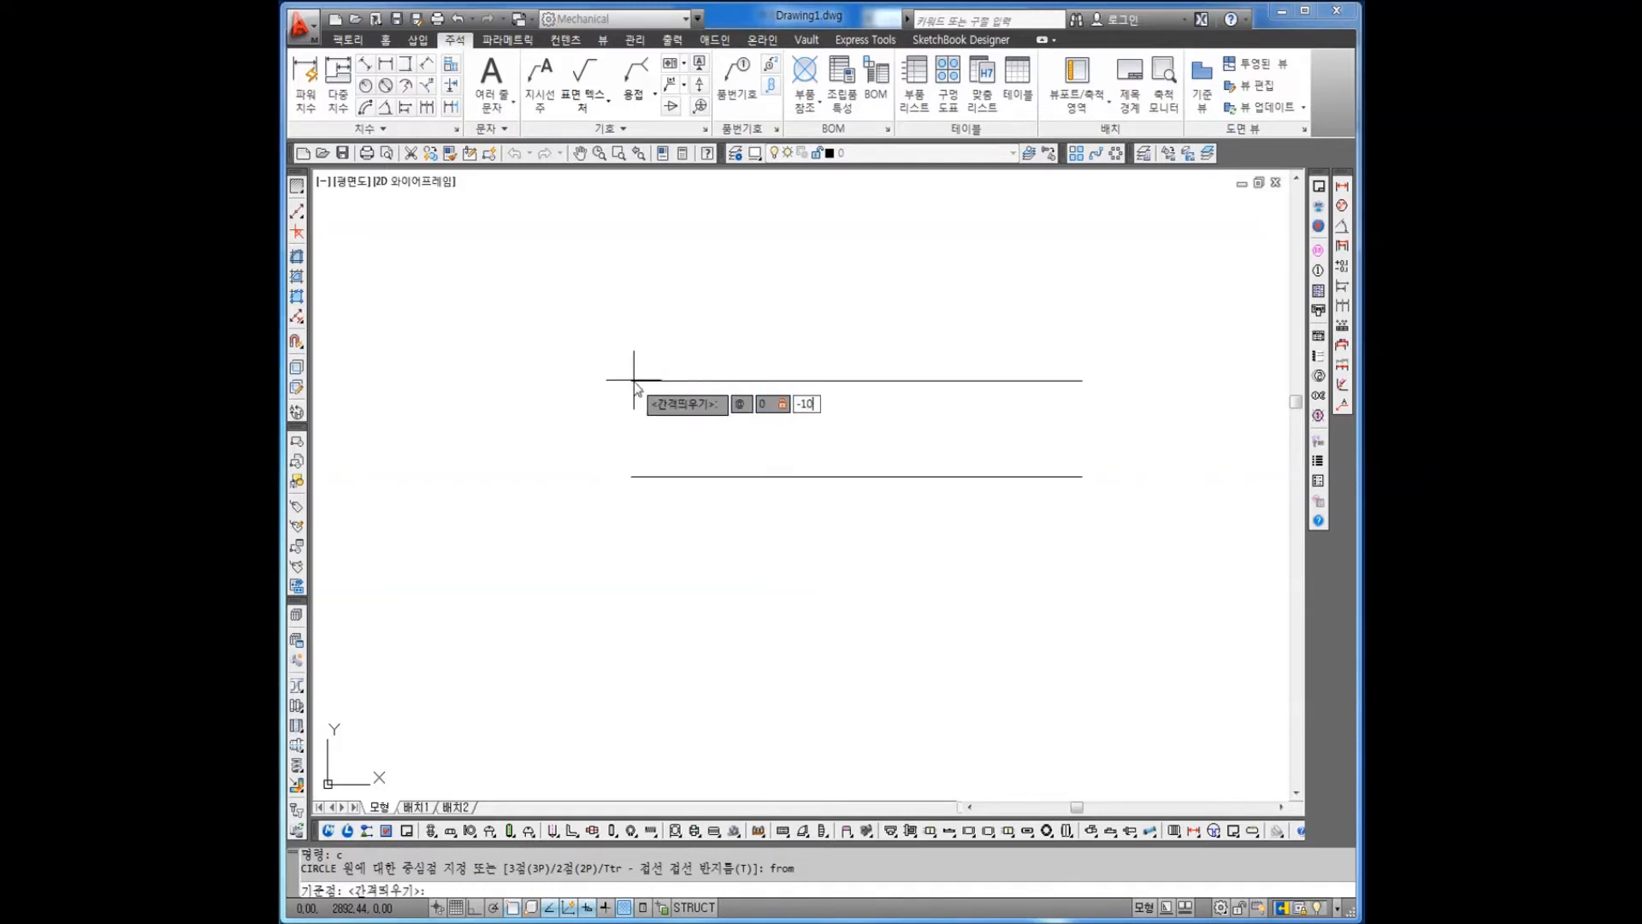
{"action": "key", "text": "Return"}
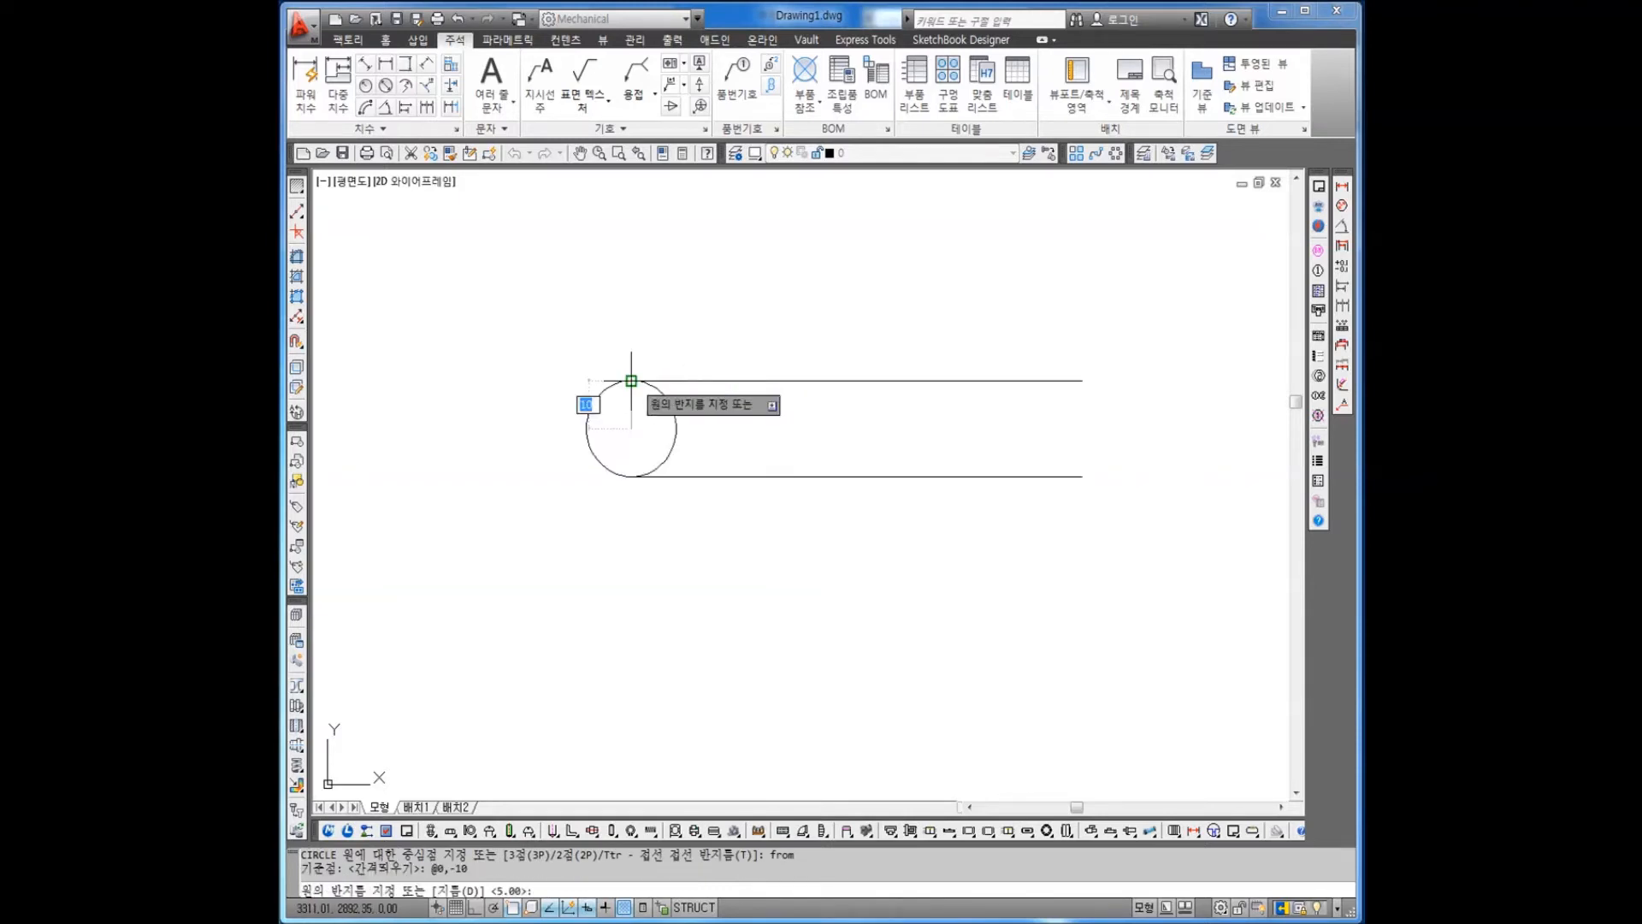
{"action": "left_click", "coordinate": [631, 379]}
- Draw a concentric circle of radius 5 inside the existing circle
{"action": "scroll", "coordinate": [653, 409], "scroll_direction": "up", "scroll_amount": 2}
{"action": "type", "text": "c"}
{"action": "key", "text": "Return"}
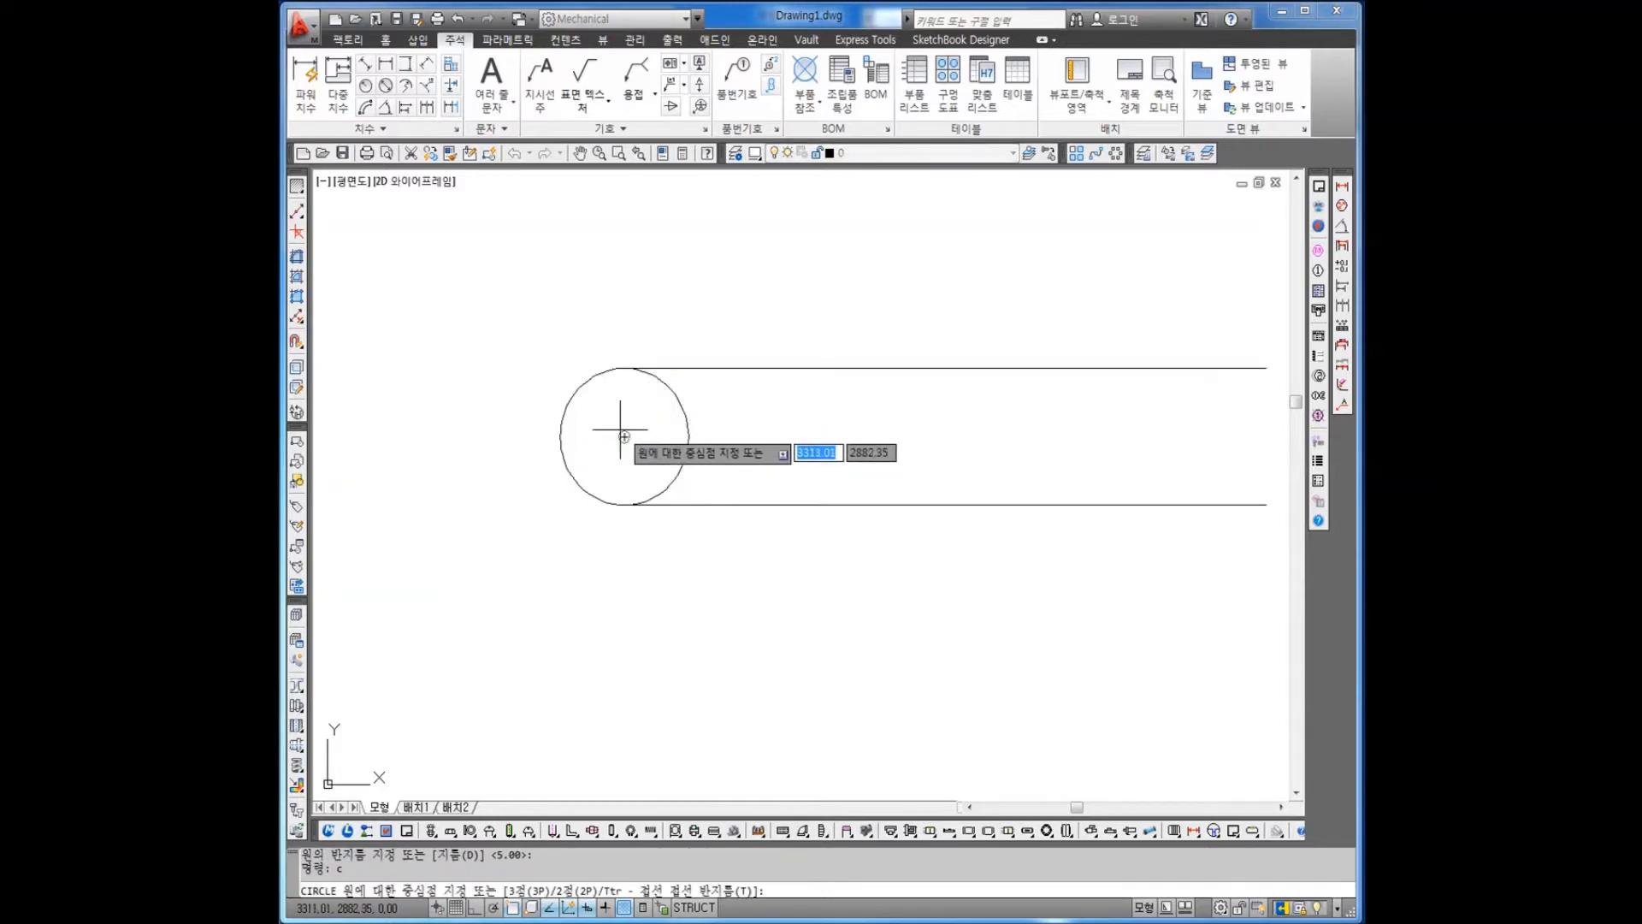
{"action": "left_click", "coordinate": [624, 436]}
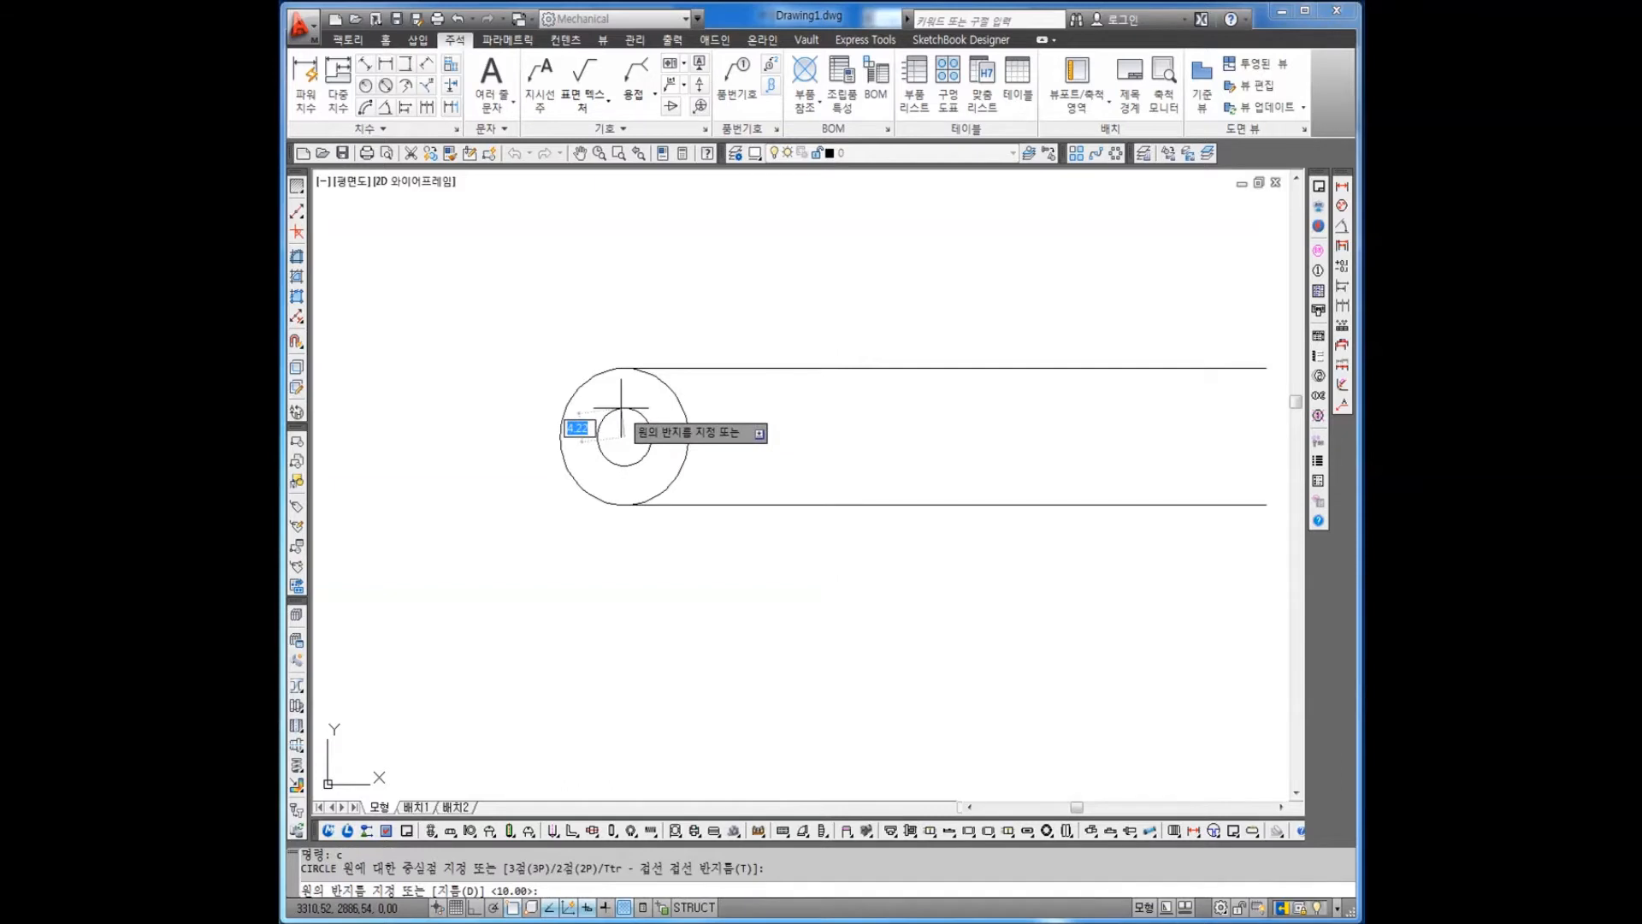
{"action": "type", "text": "5"}
{"action": "key", "text": "Return"}
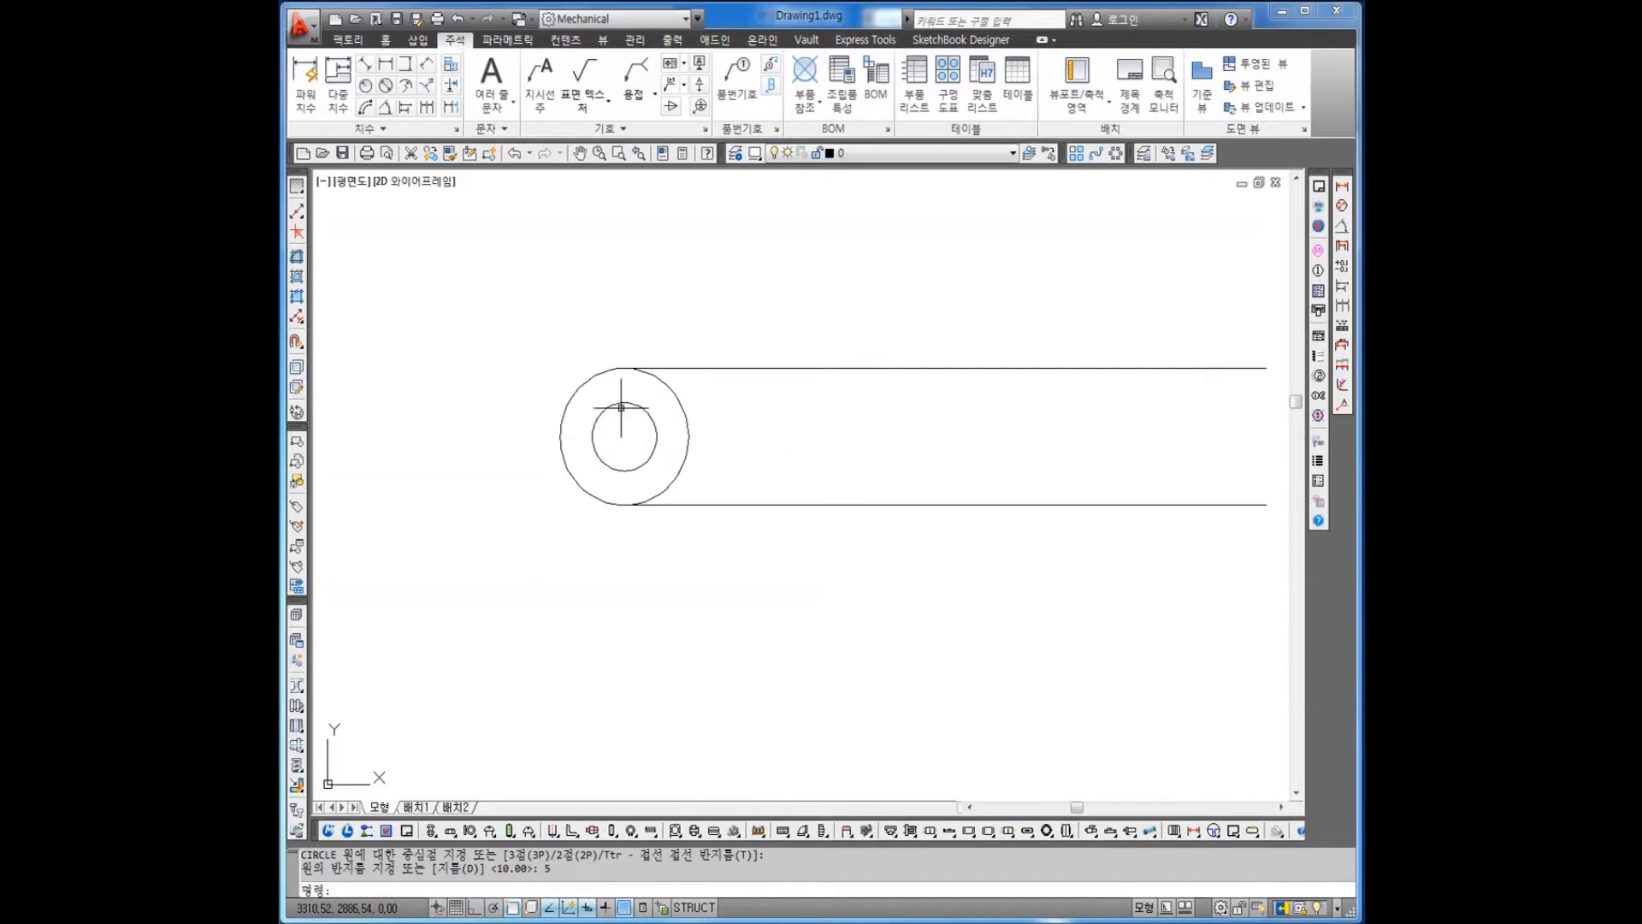
- Trim away the inner half of the large circle between the two lines to leave a rounded left end
{"action": "scroll", "coordinate": [637, 419], "scroll_direction": "down", "scroll_amount": 1}
{"action": "scroll", "coordinate": [684, 428], "scroll_direction": "down", "scroll_amount": 1}
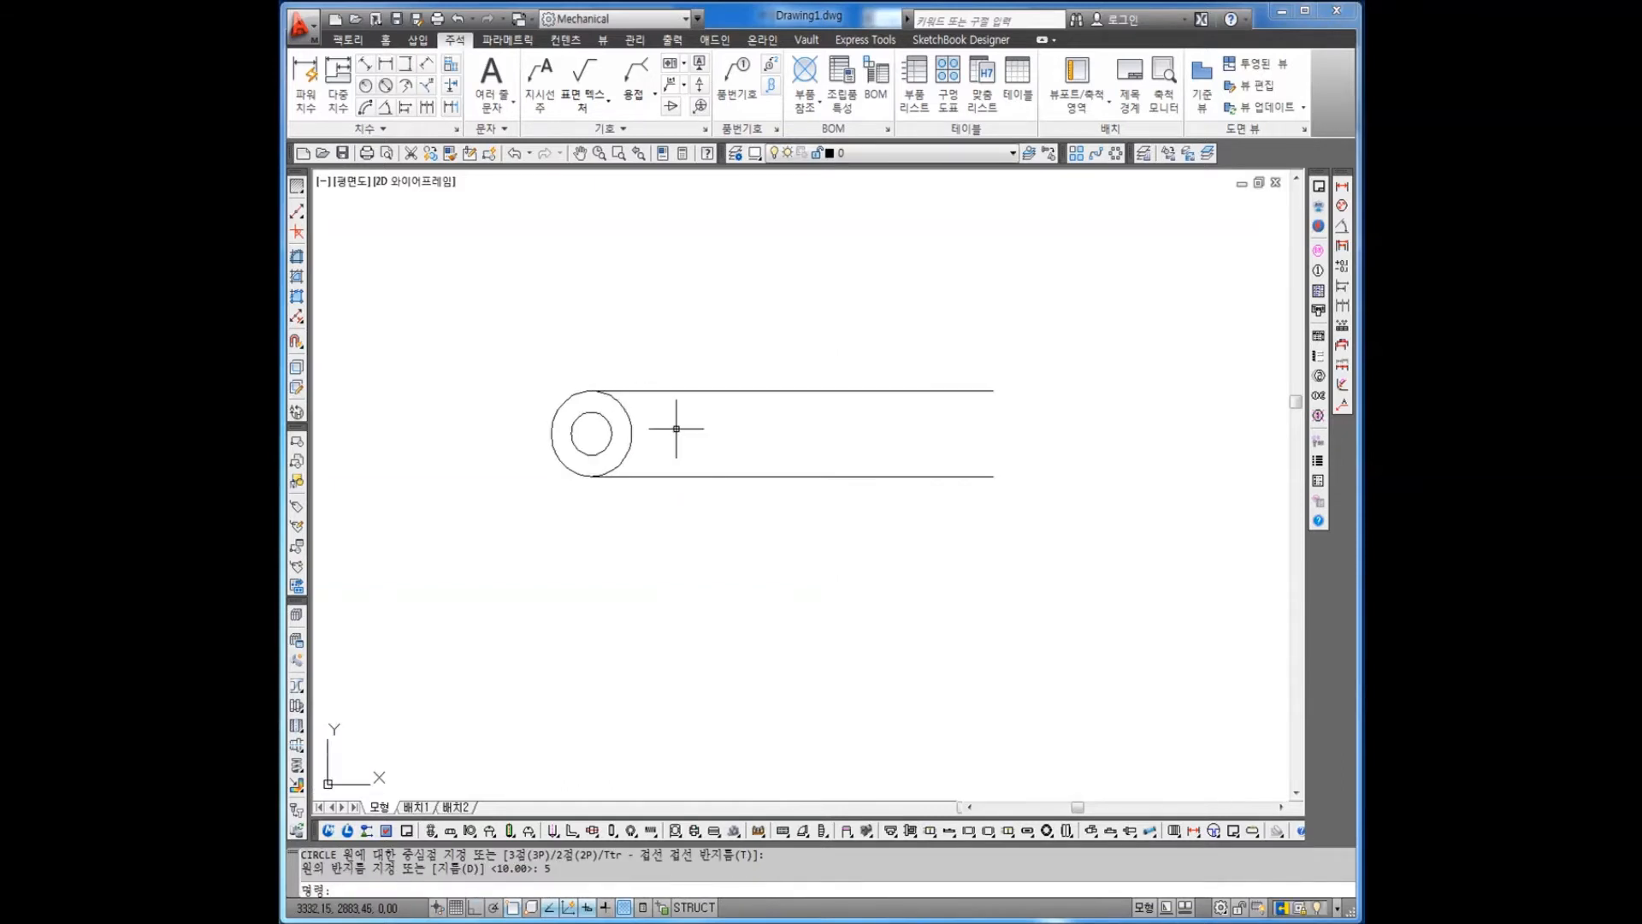
{"action": "type", "text": "tr"}
{"action": "key", "text": "Return"}
{"action": "left_click", "coordinate": [689, 556]}
{"action": "left_click", "coordinate": [542, 377]}
{"action": "key", "text": "Return"}
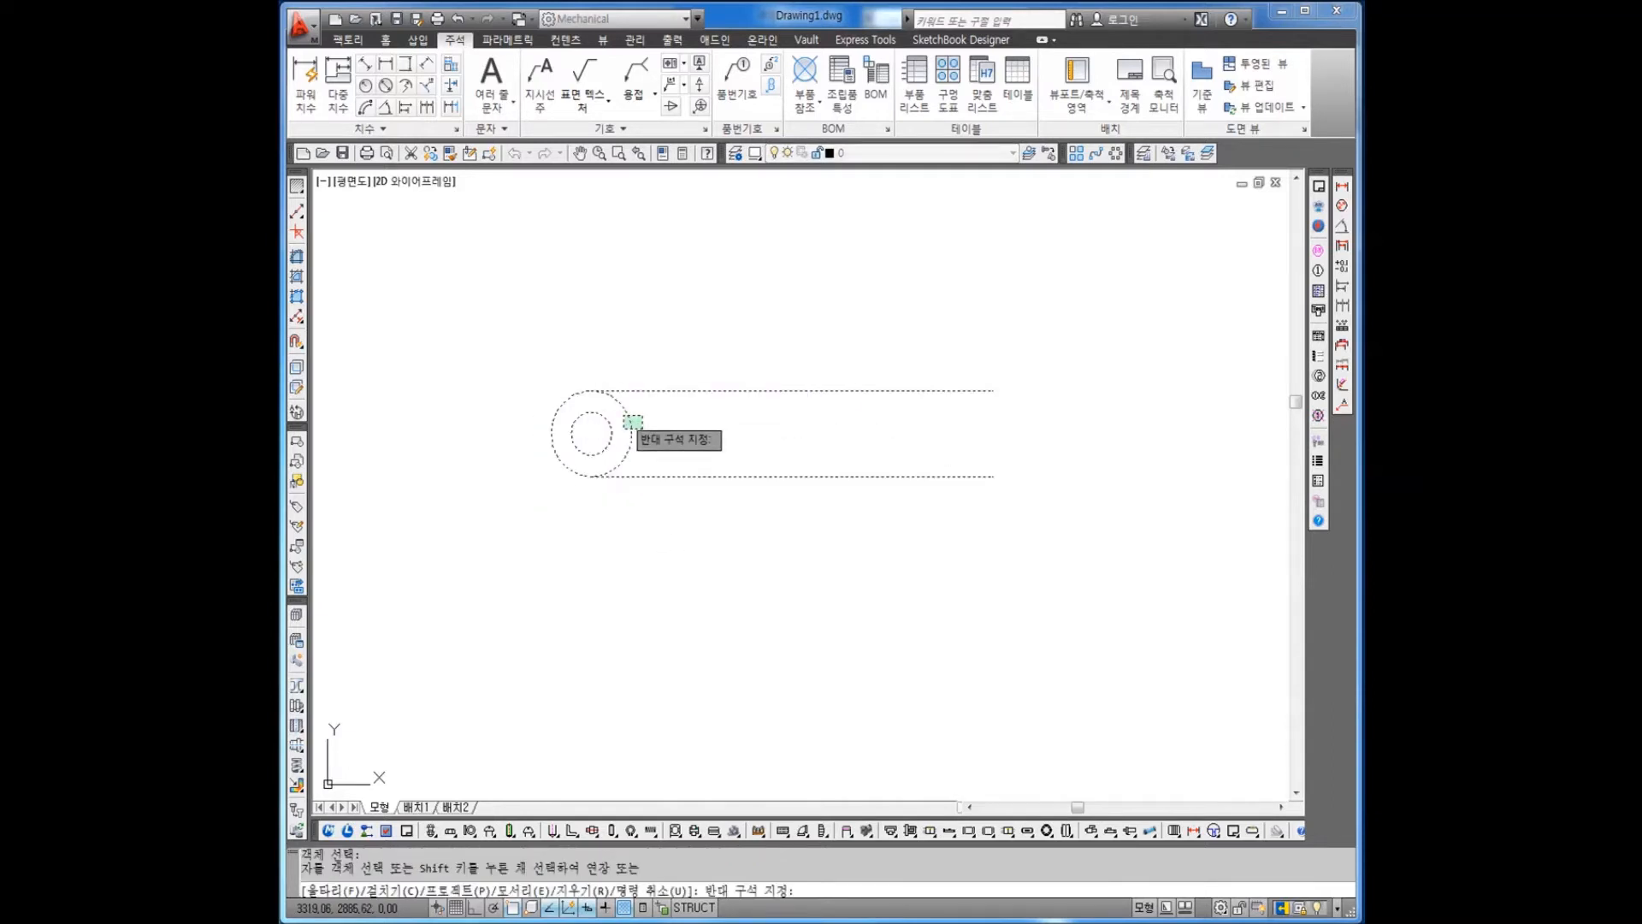
{"action": "left_click", "coordinate": [623, 415]}
{"action": "key", "text": "Return"}
- Mirror the end arc and small circle about the vertical line through the midpoints of both lines, keeping the originals
{"action": "type", "text": "mi"}
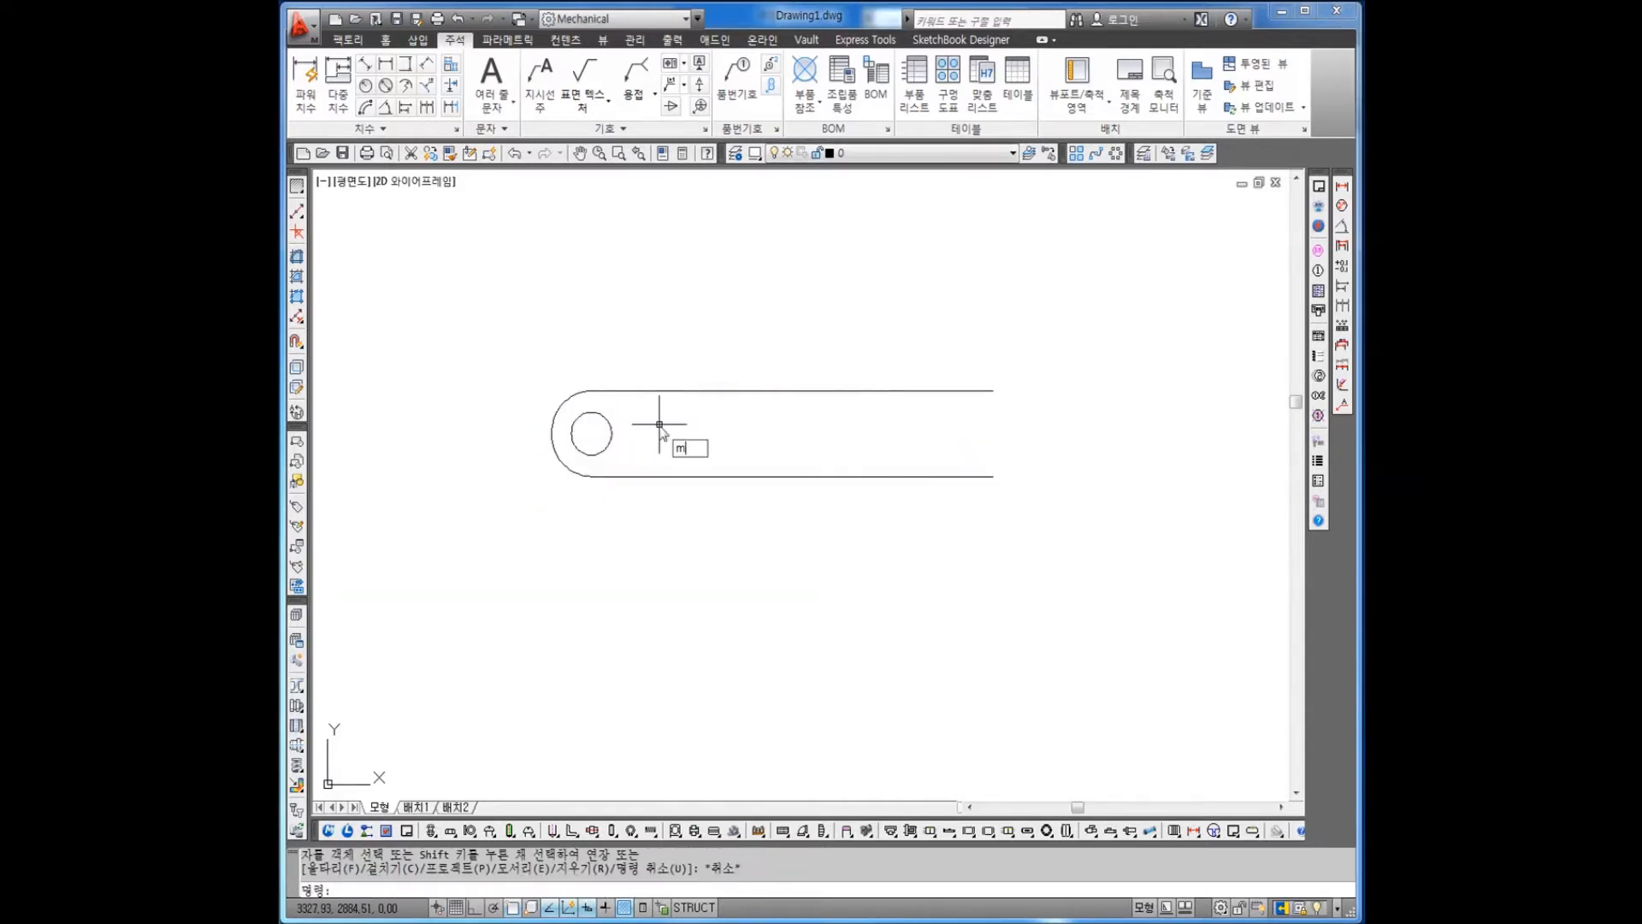
{"action": "key", "text": "Return"}
{"action": "left_click", "coordinate": [650, 436]}
{"action": "left_click", "coordinate": [525, 402]}
{"action": "key", "text": "Return"}
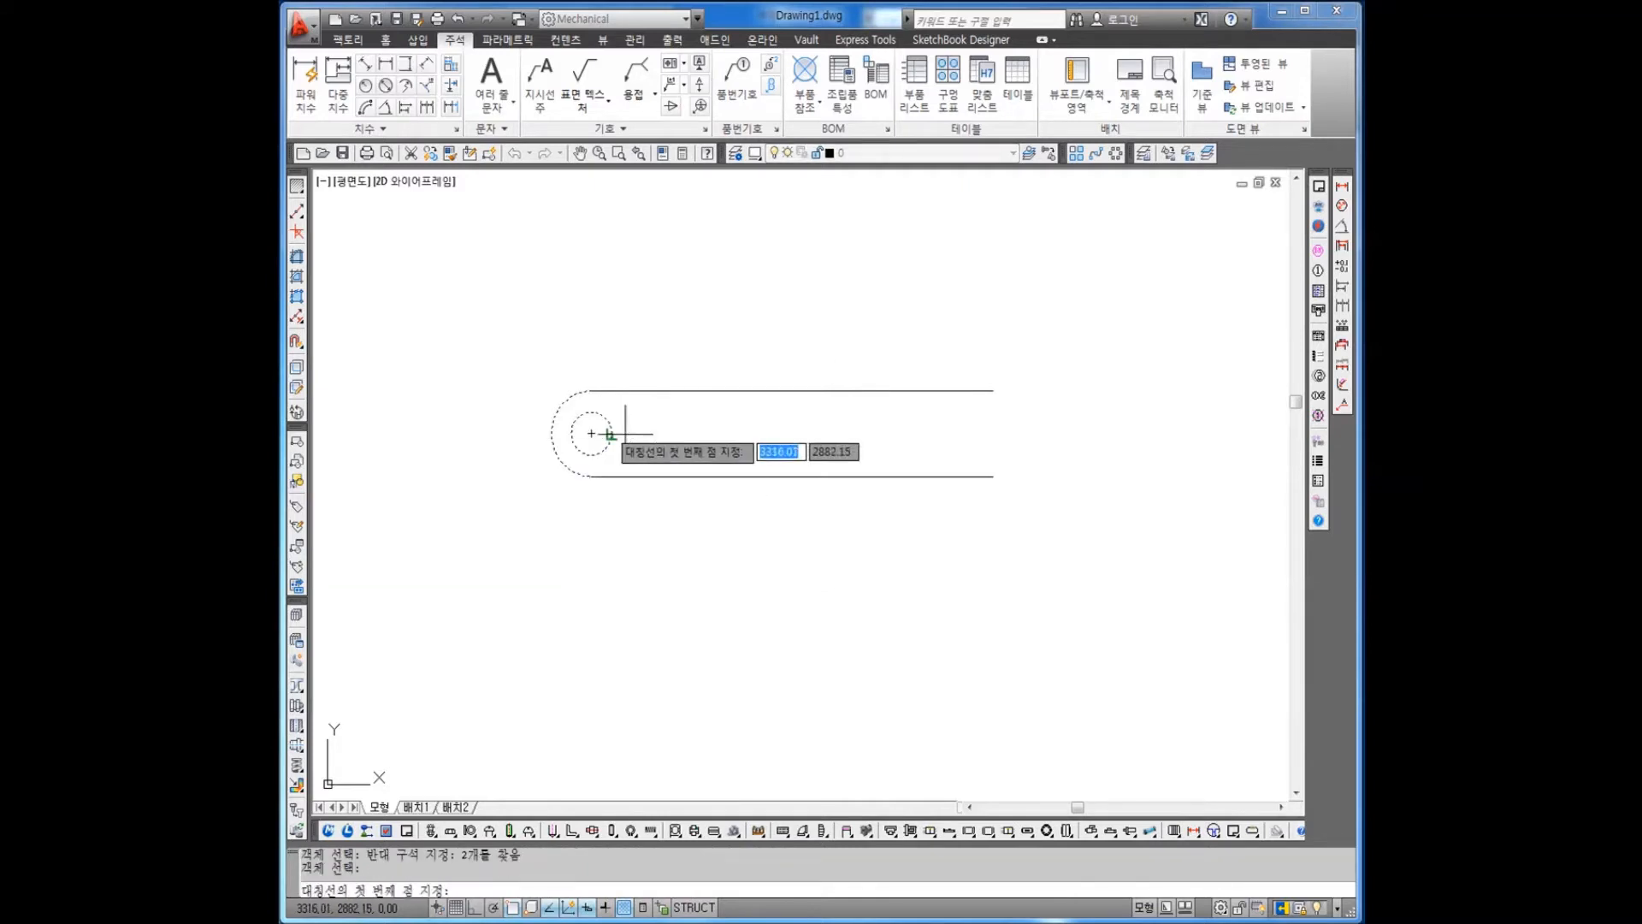
{"action": "left_click", "coordinate": [795, 467]}
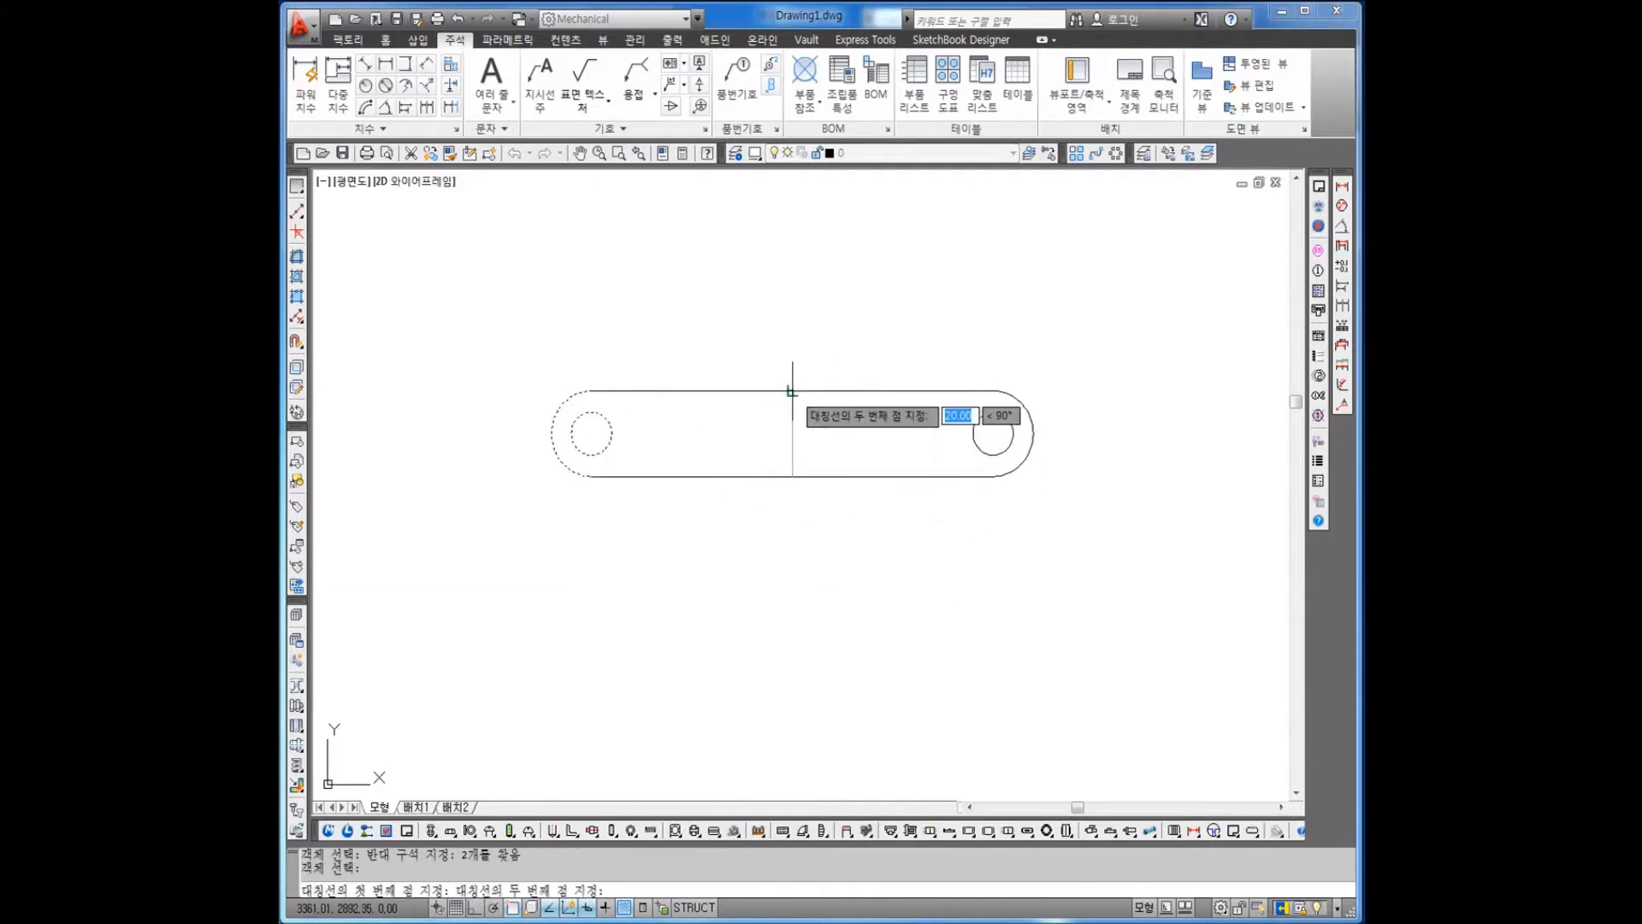
{"action": "left_click", "coordinate": [792, 453]}
{"action": "key", "text": "Return"}
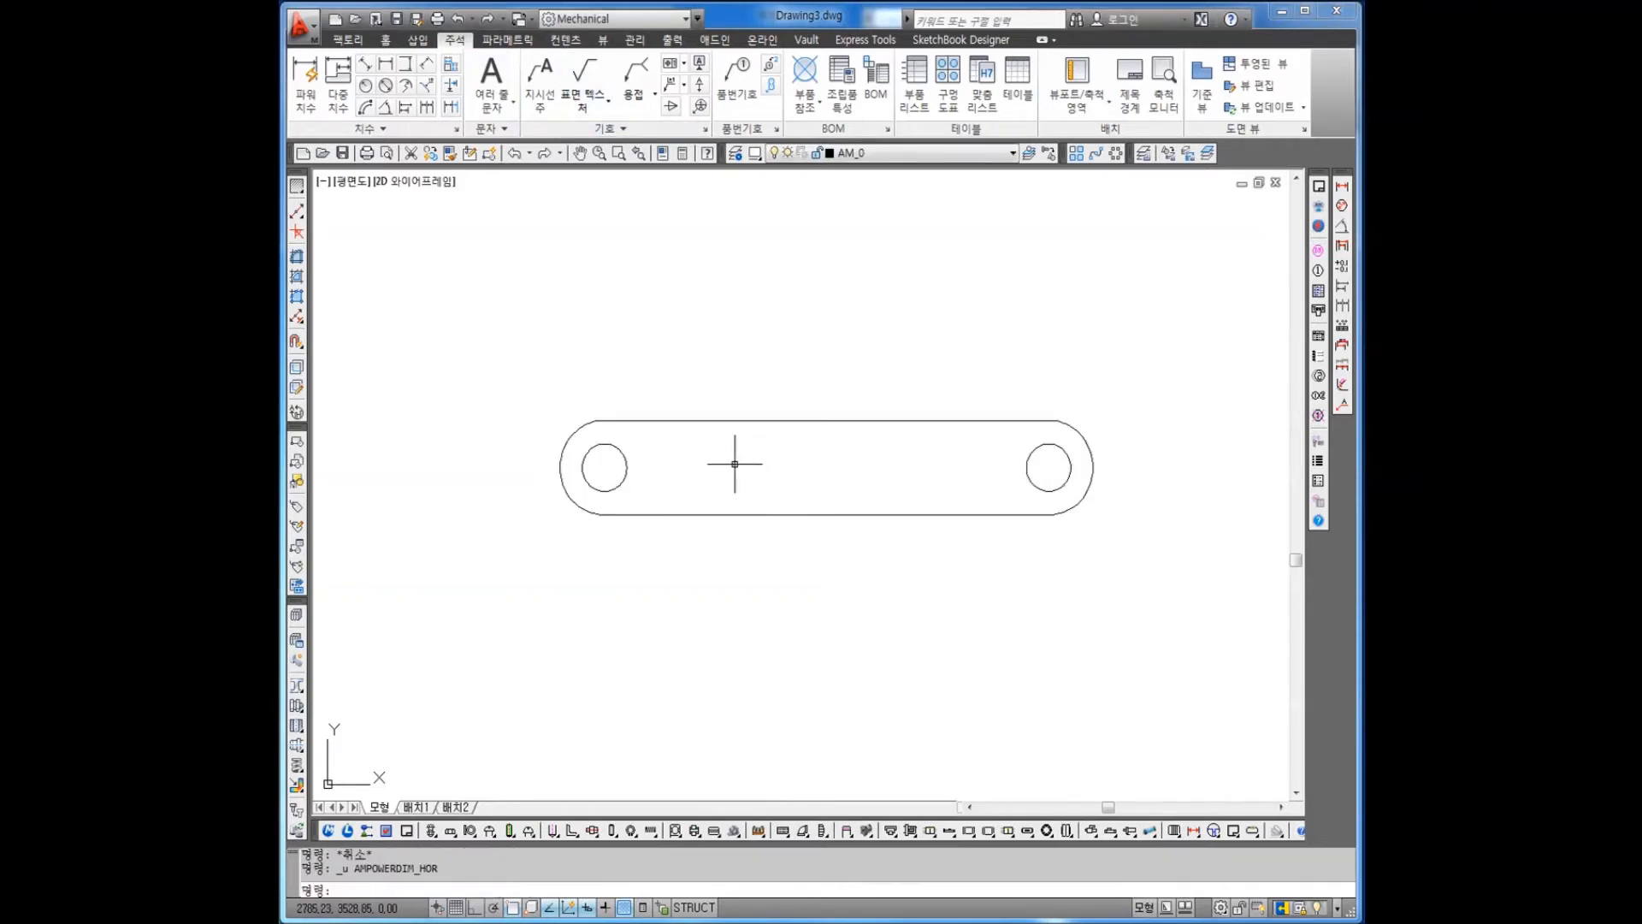
- In Drawing3, add a horizontal dimension between the two hole centres, placed above the link
{"action": "middle_click_drag", "start_coordinate": [733, 463], "coordinate": [731, 471]}
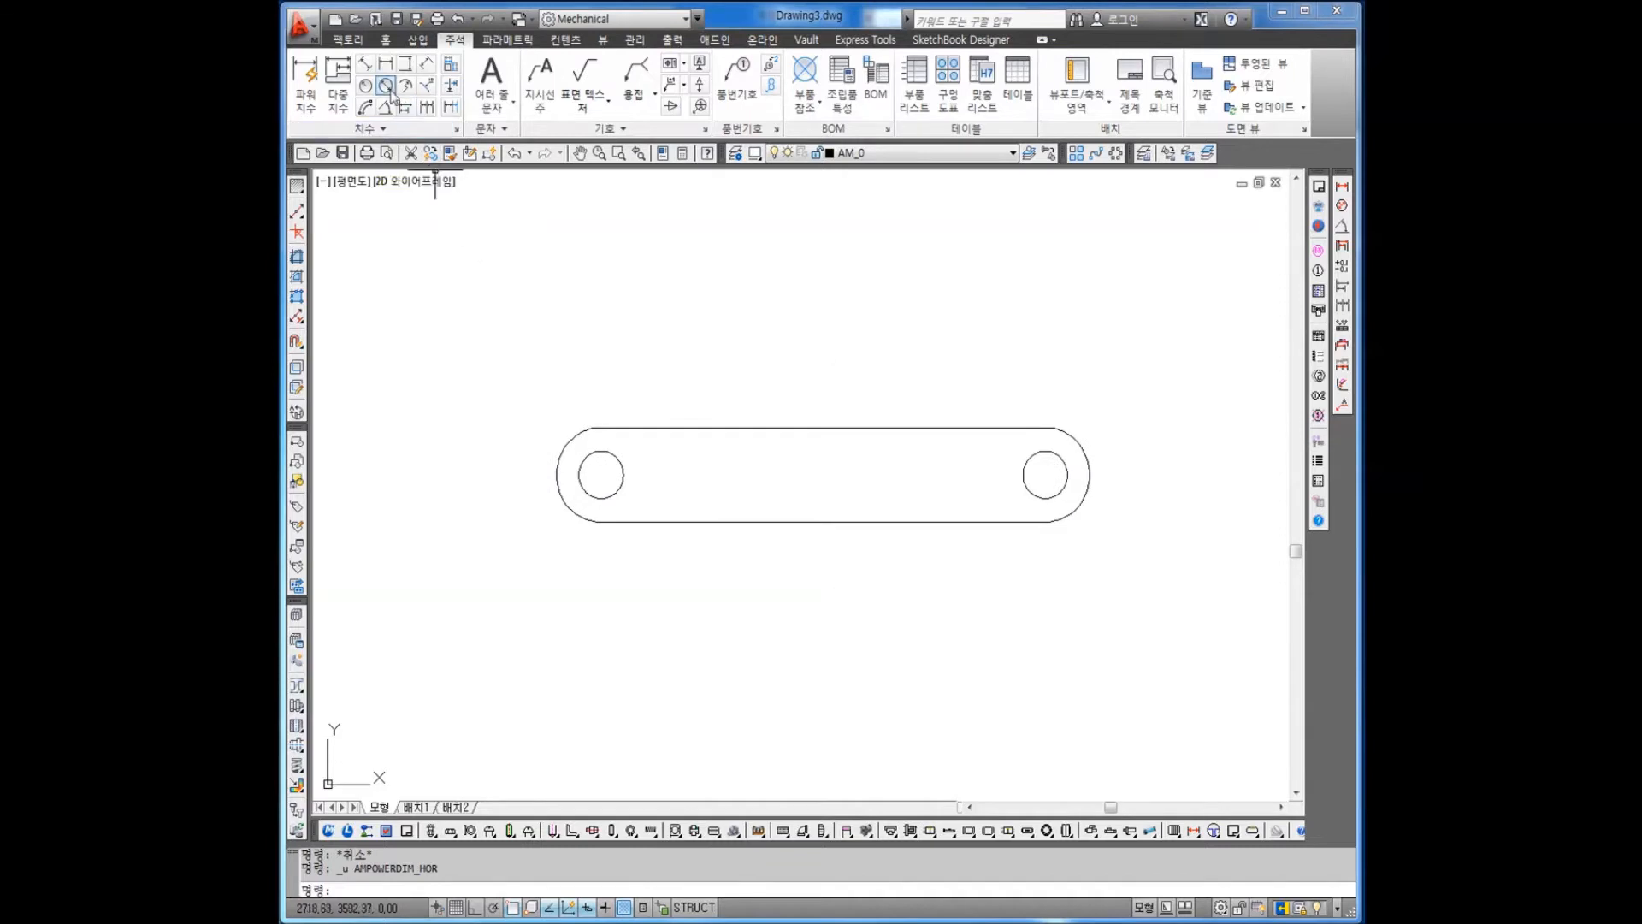
{"action": "left_click", "coordinate": [386, 65]}
{"action": "left_click", "coordinate": [601, 472]}
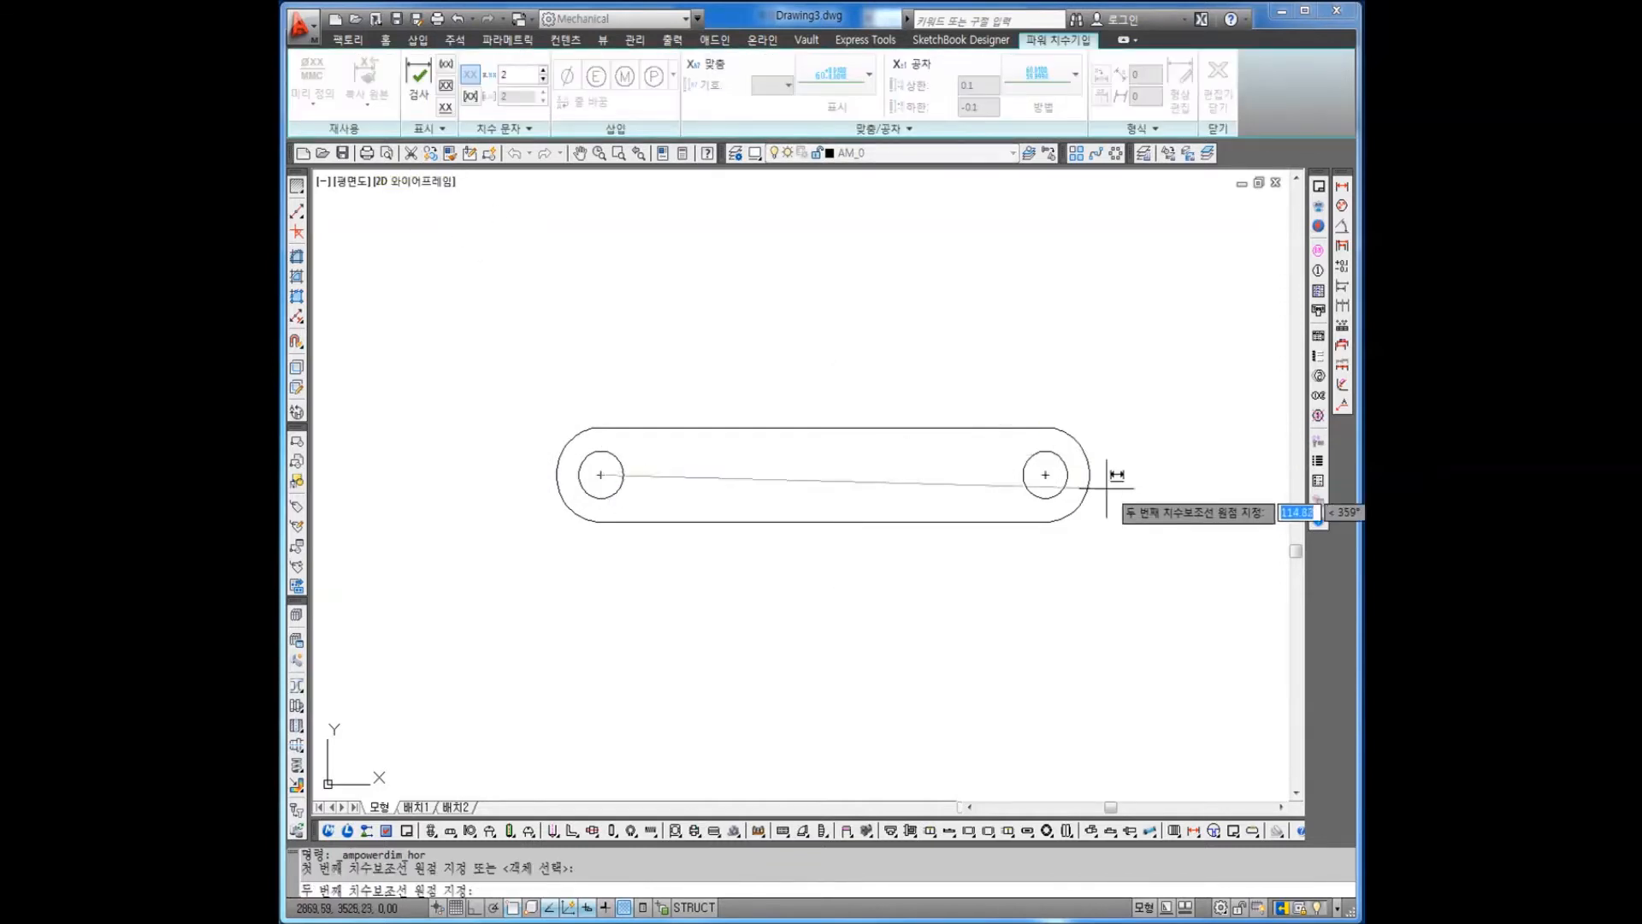
{"action": "left_click", "coordinate": [1045, 472]}
{"action": "left_click", "coordinate": [877, 350]}
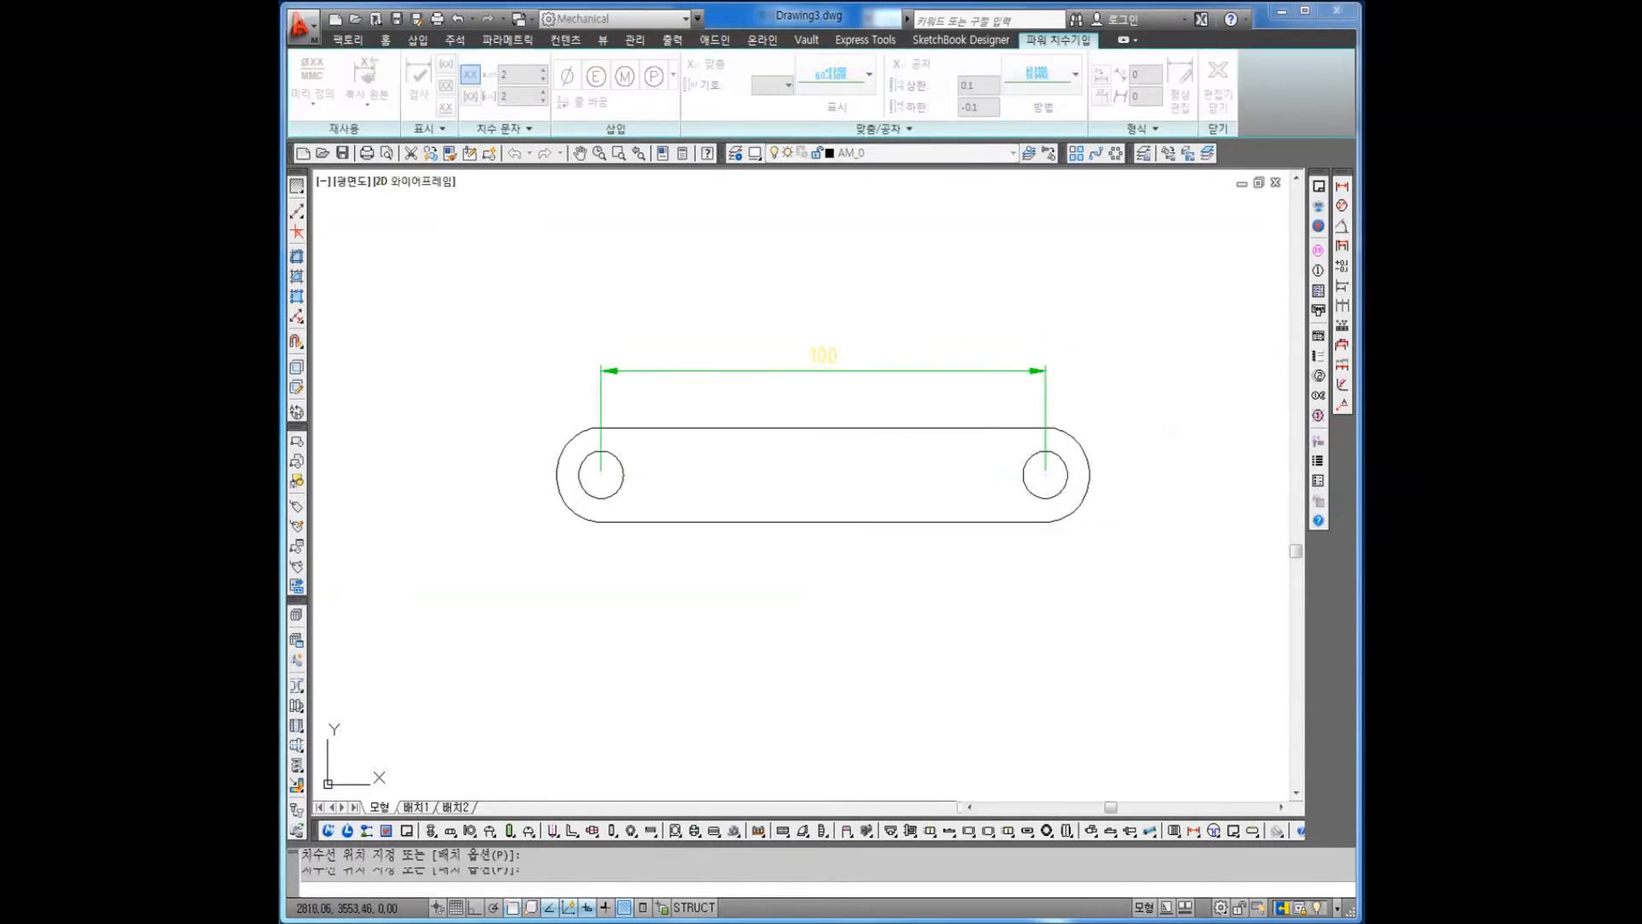
{"action": "left_click", "coordinate": [861, 373]}
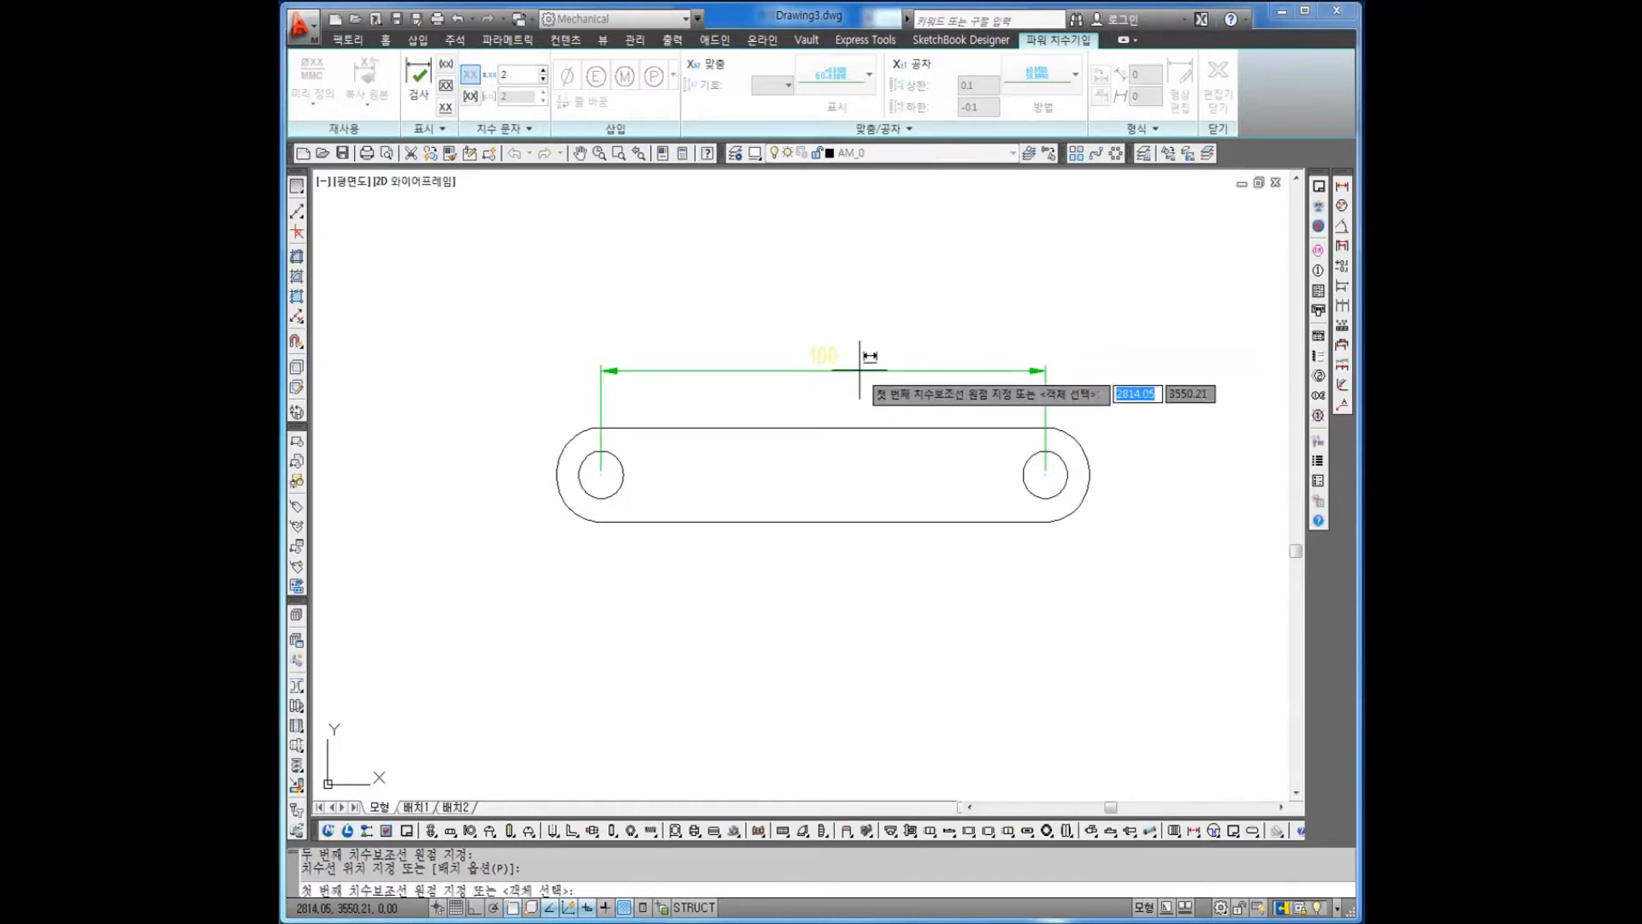
{"action": "key", "text": "Escape"}
- Set the 2D model space background colour to black in the display options
{"action": "right_click", "coordinate": [682, 321]}
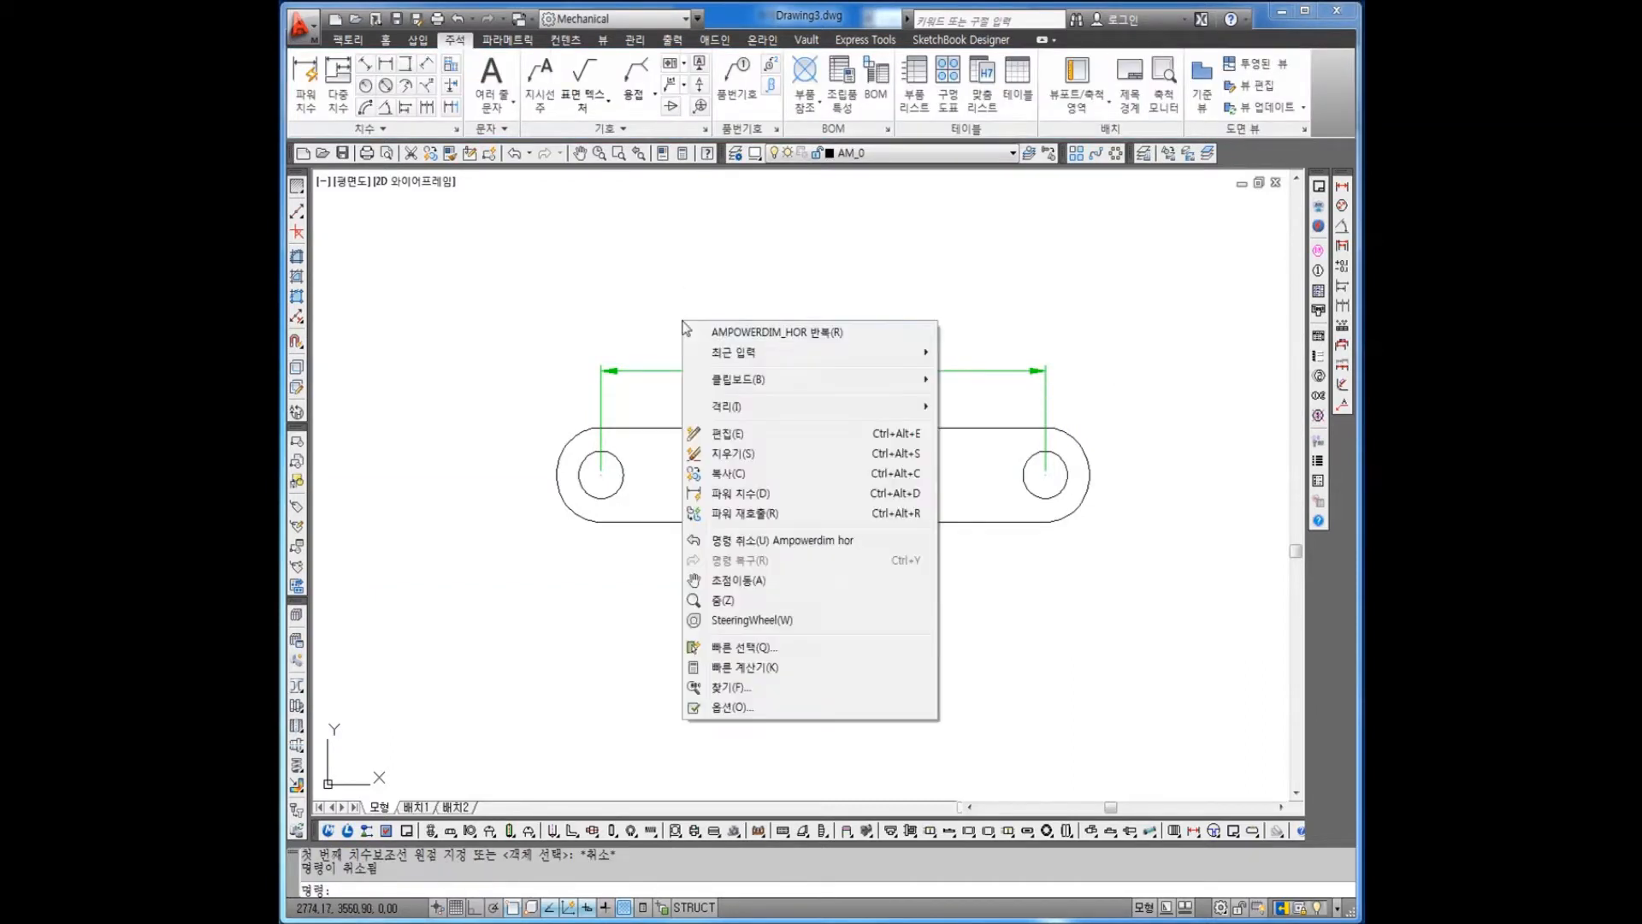
{"action": "left_click", "coordinate": [731, 708]}
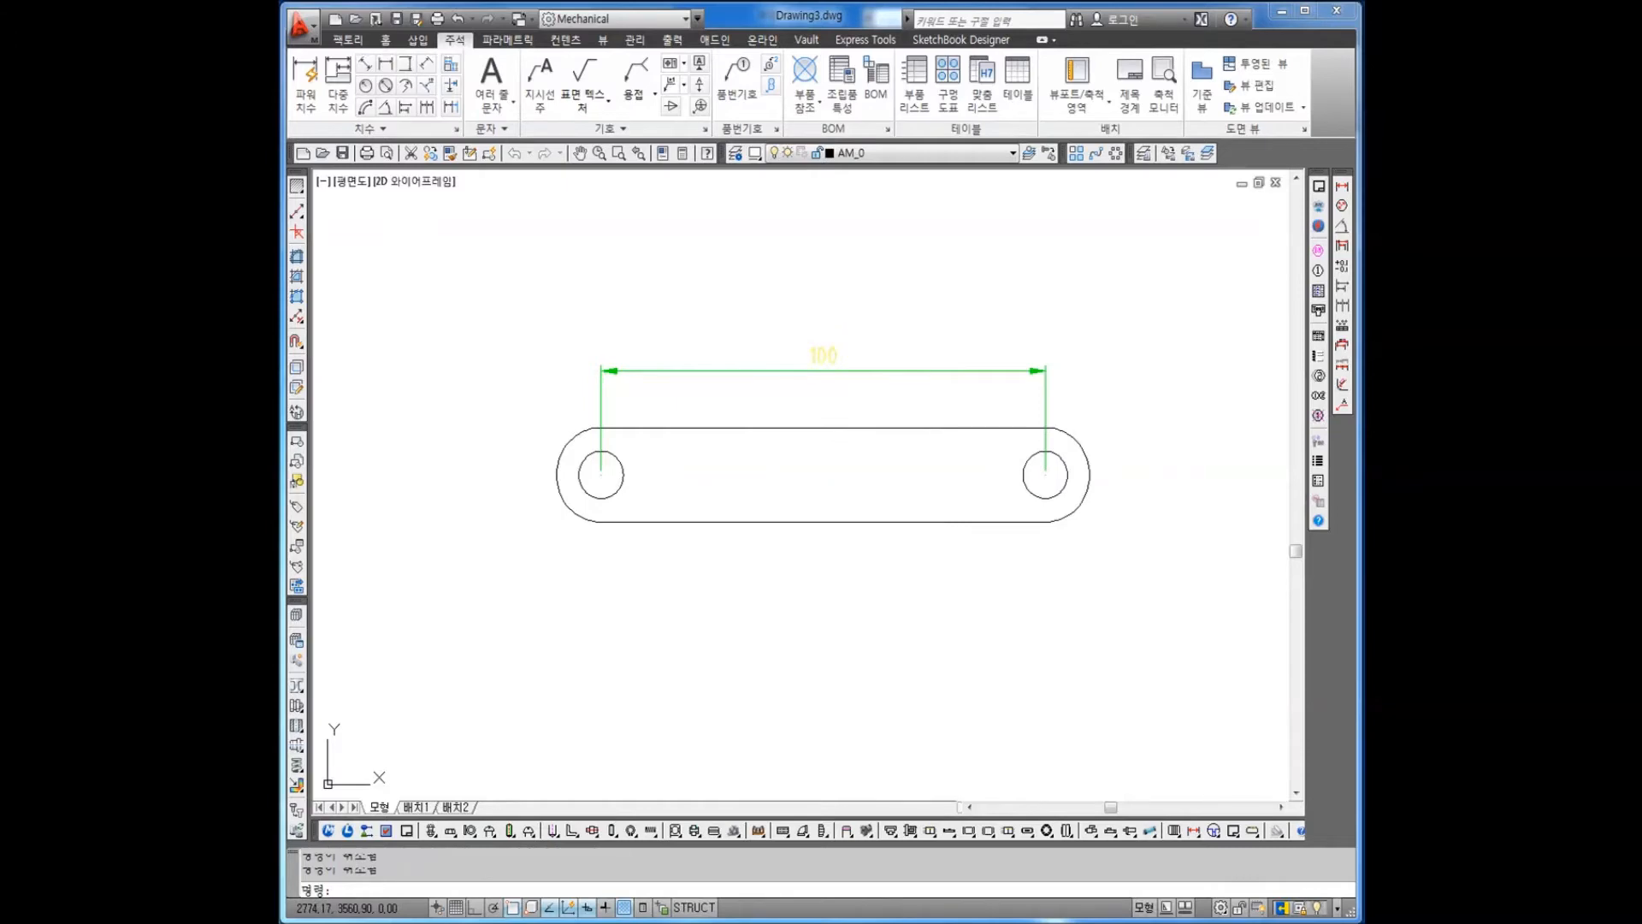
{"action": "left_click", "coordinate": [469, 443]}
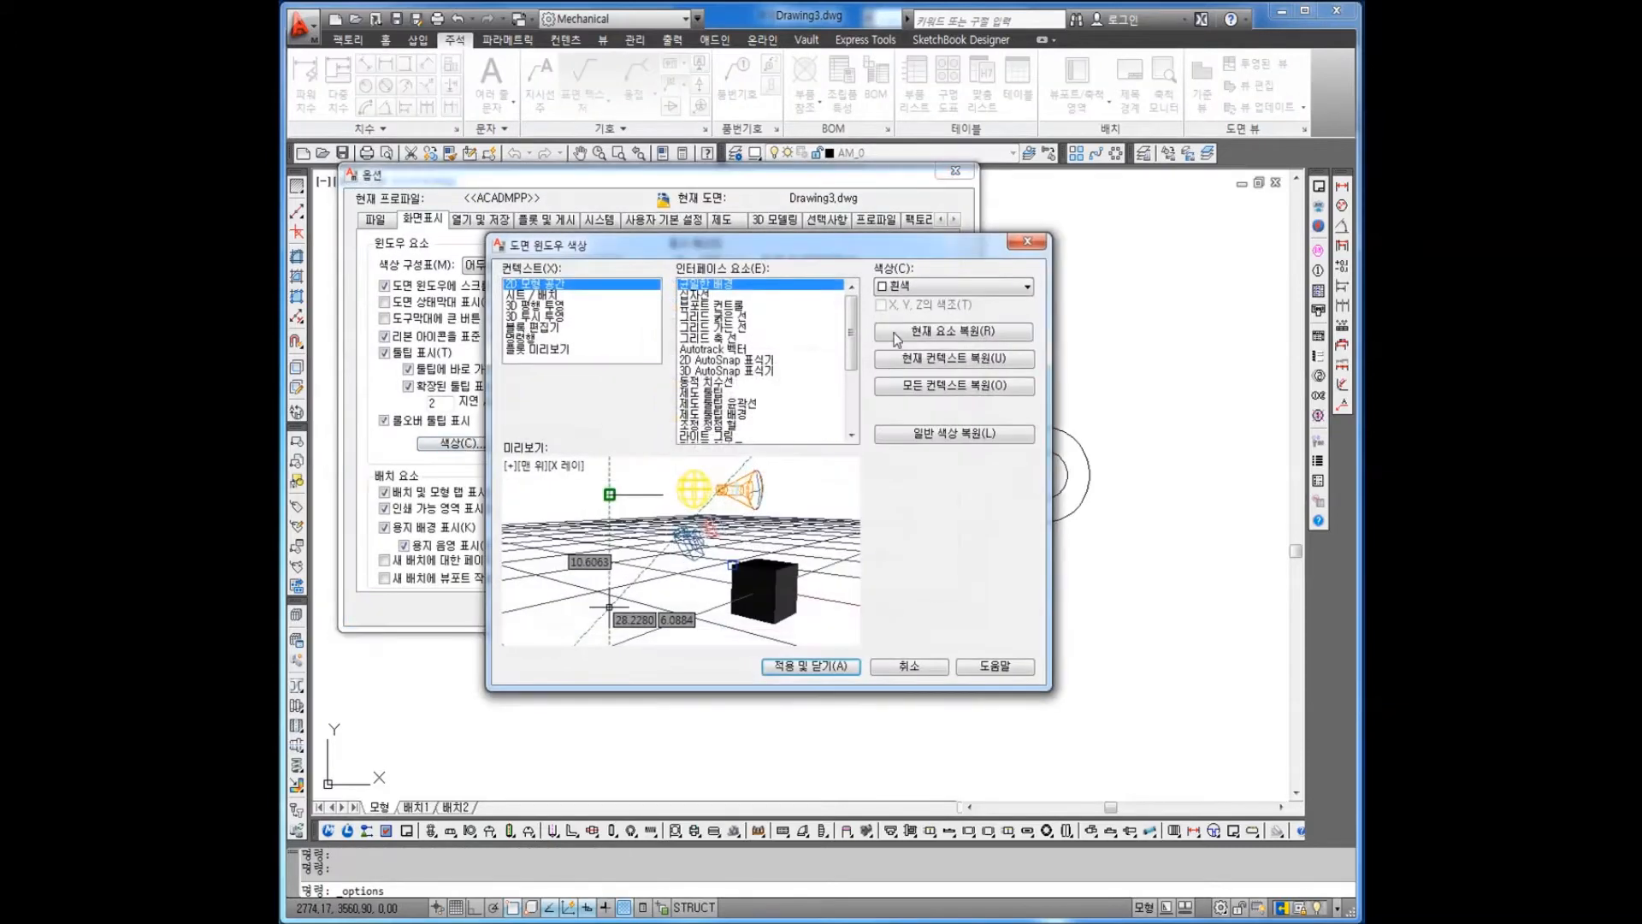
{"action": "left_click", "coordinate": [908, 291]}
{"action": "left_click", "coordinate": [907, 402]}
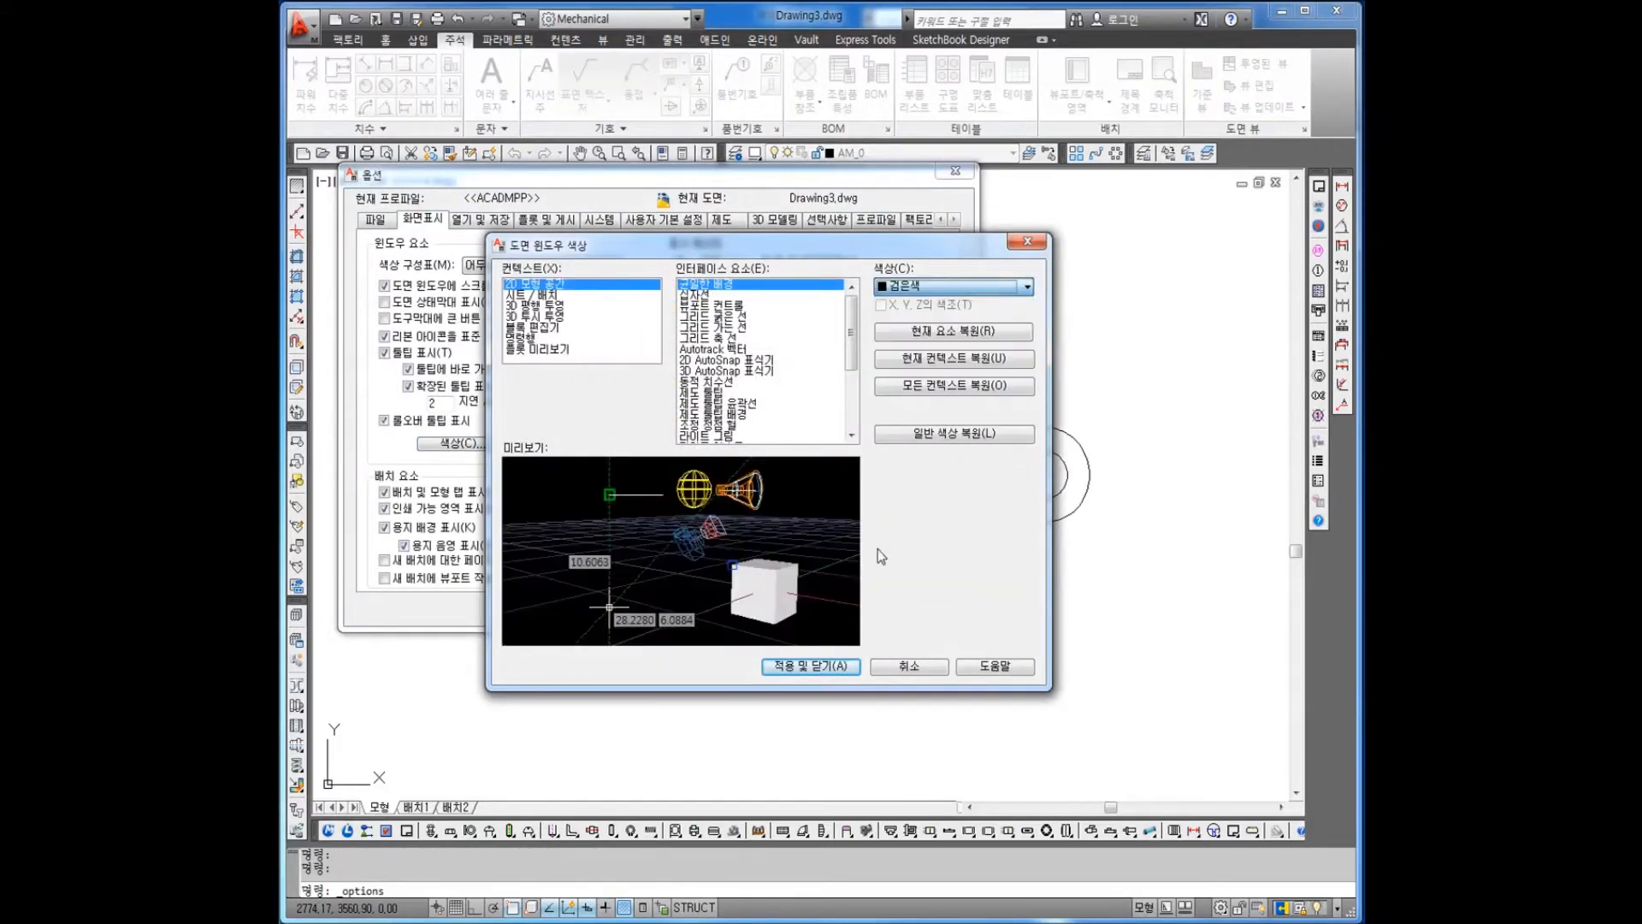
{"action": "left_click", "coordinate": [811, 665]}
{"action": "left_click", "coordinate": [684, 609]}
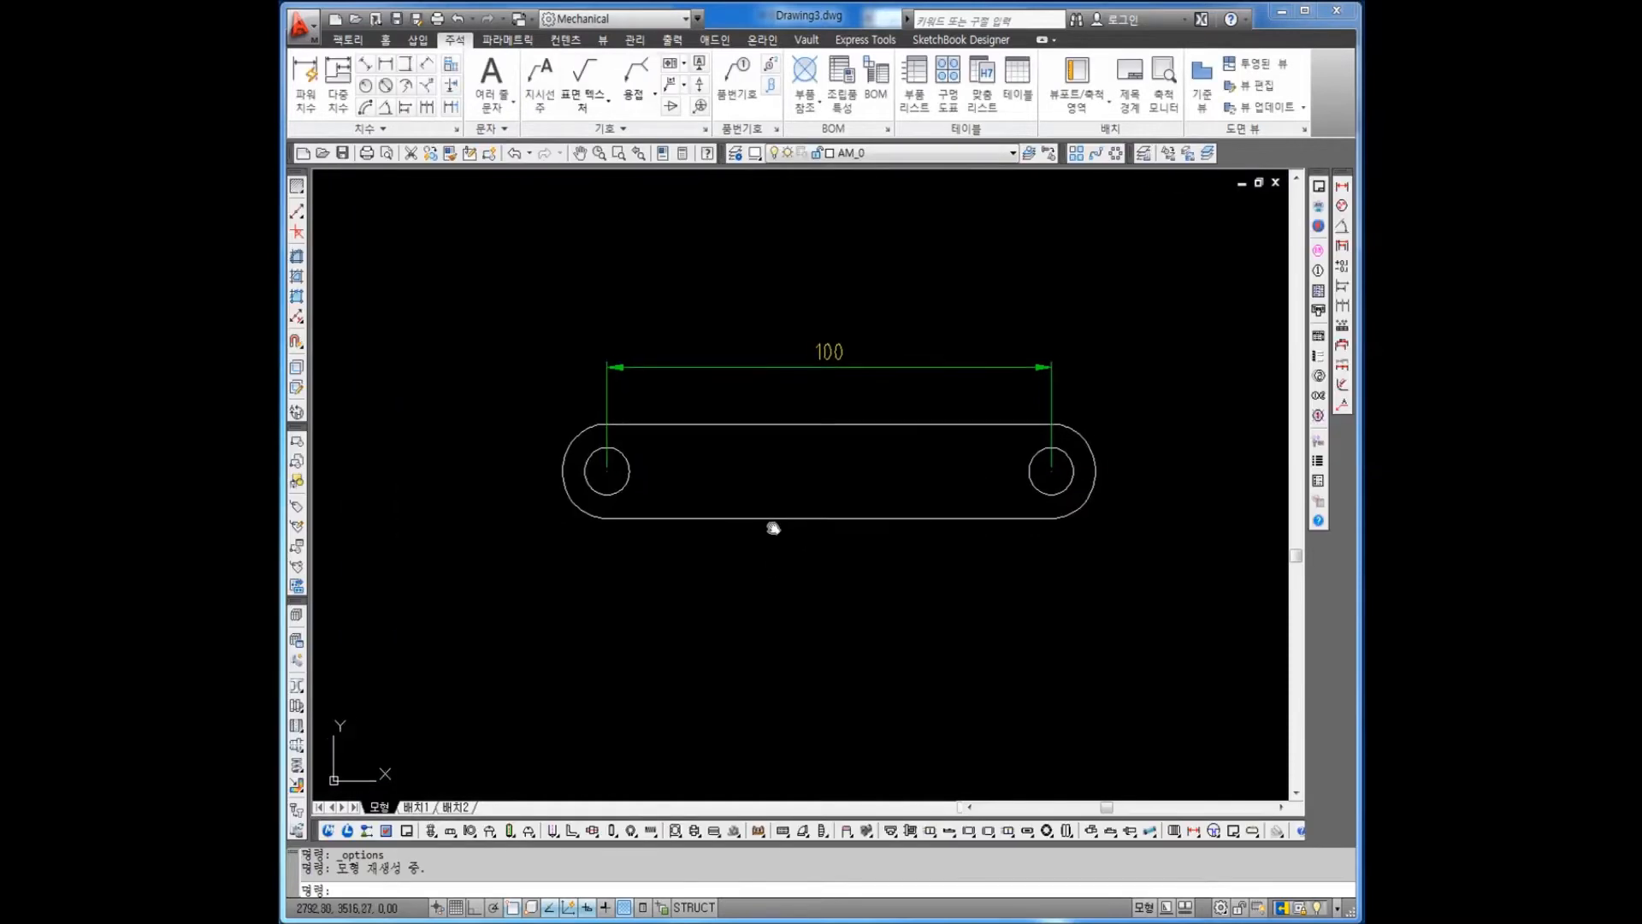
- Add a radius dimension to the link's left hole
{"action": "left_click", "coordinate": [384, 87]}
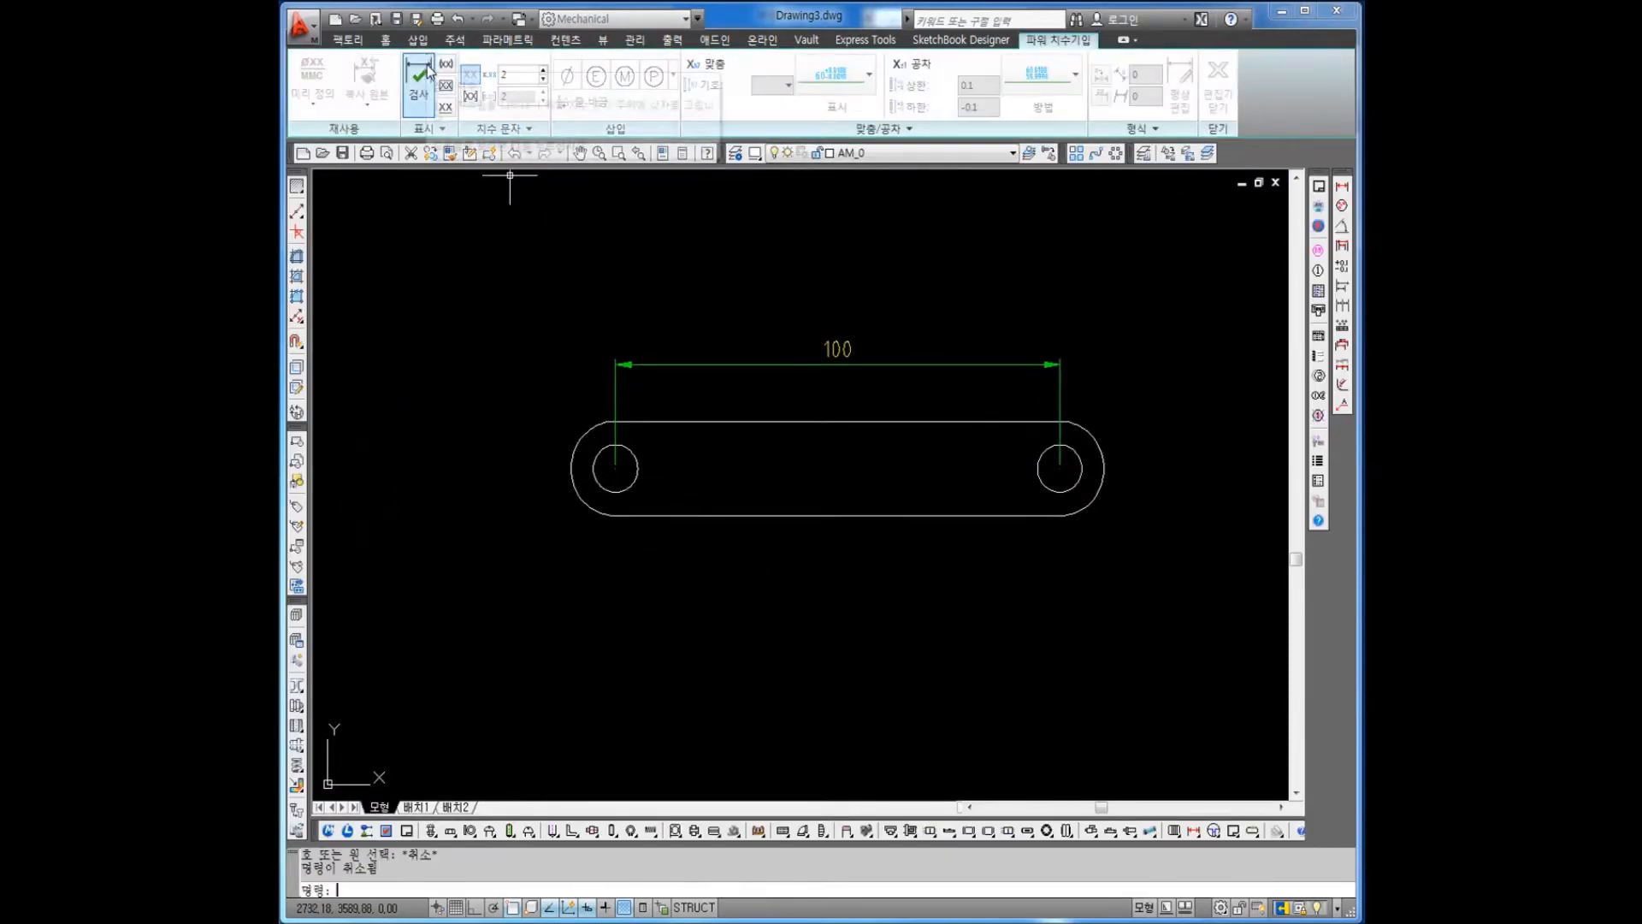
{"action": "key", "text": "Escape"}
{"action": "left_click", "coordinate": [365, 86]}
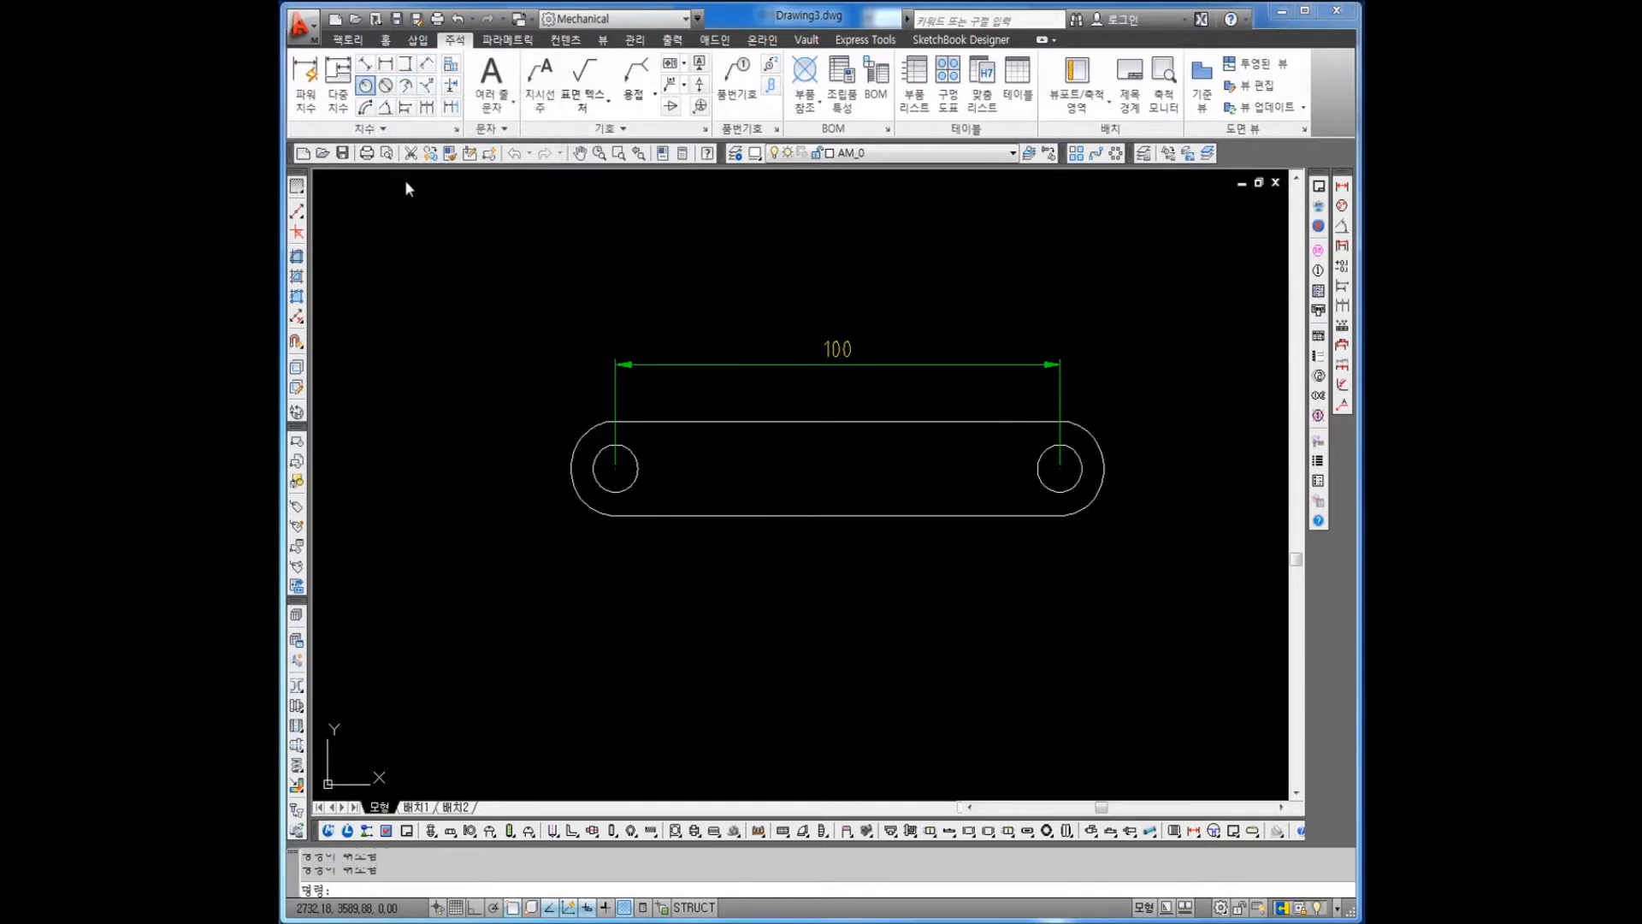
{"action": "left_click", "coordinate": [629, 476]}
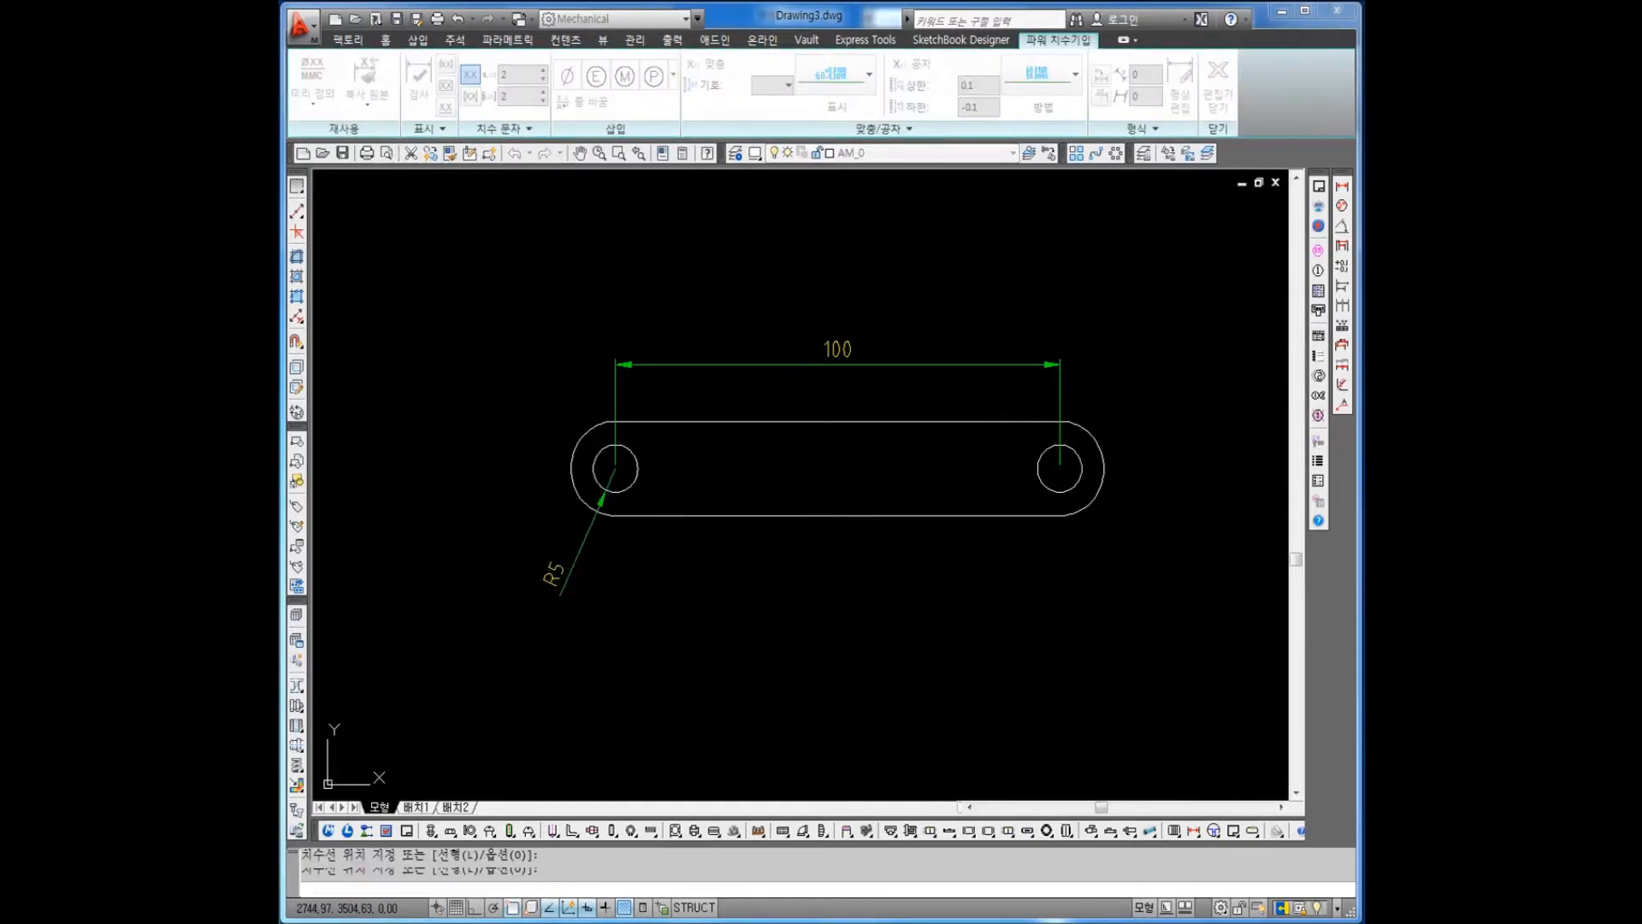
- Add a radius dimension to the link's left end arc, placed above and to the left of the arc
{"action": "left_click", "coordinate": [552, 574]}
{"action": "left_click", "coordinate": [638, 577]}
{"action": "left_click", "coordinate": [582, 436]}
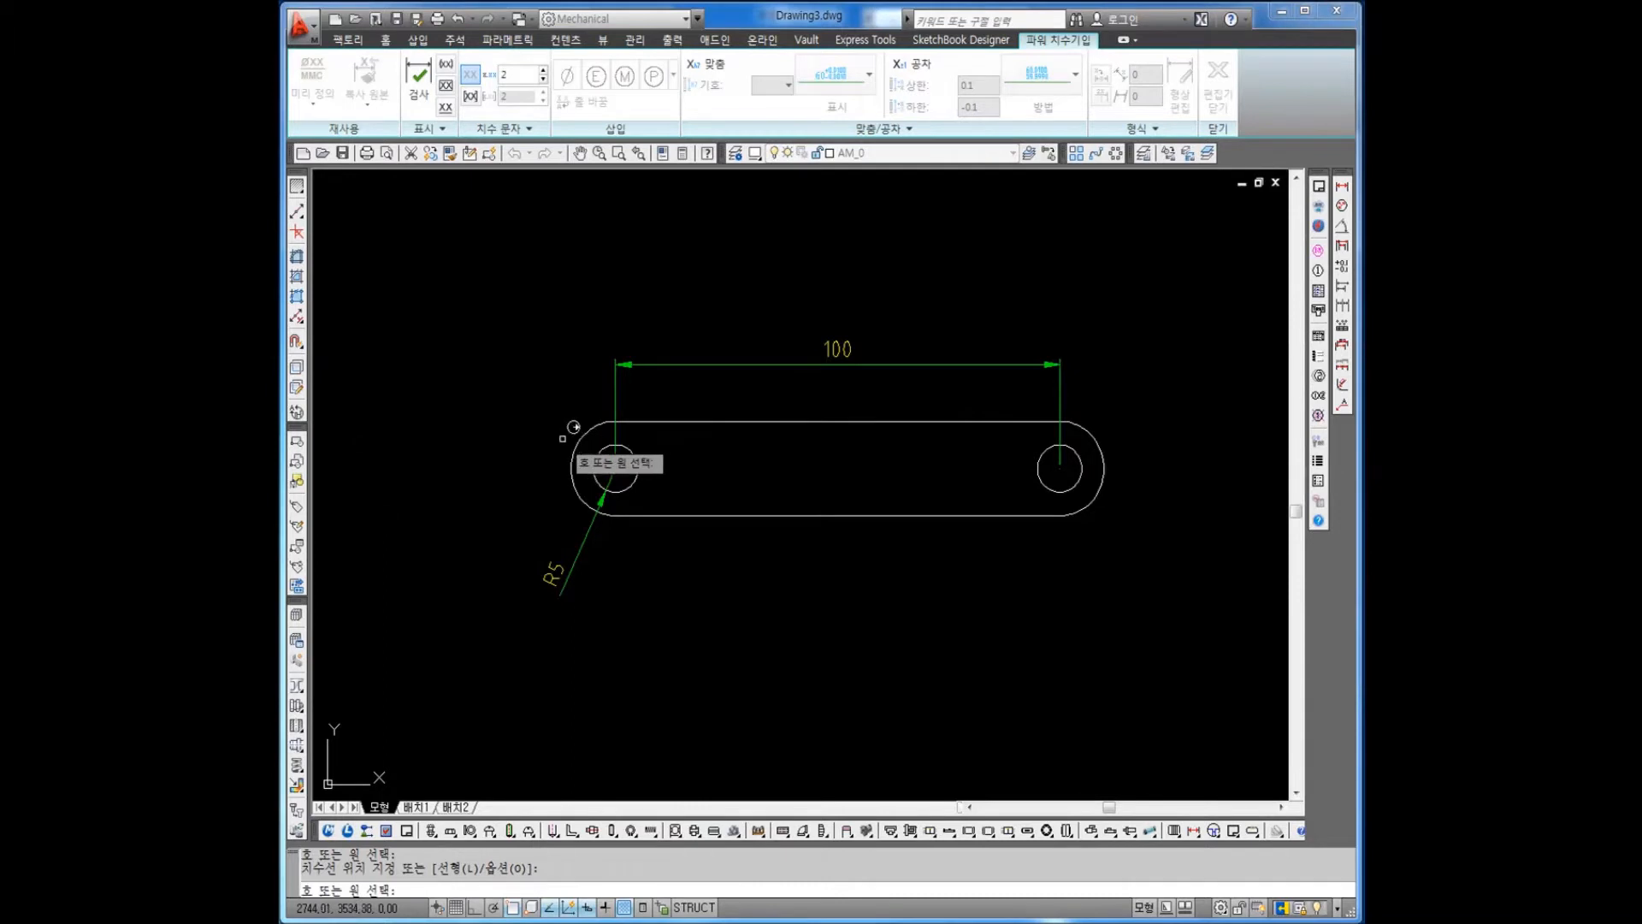
{"action": "left_click", "coordinate": [544, 382]}
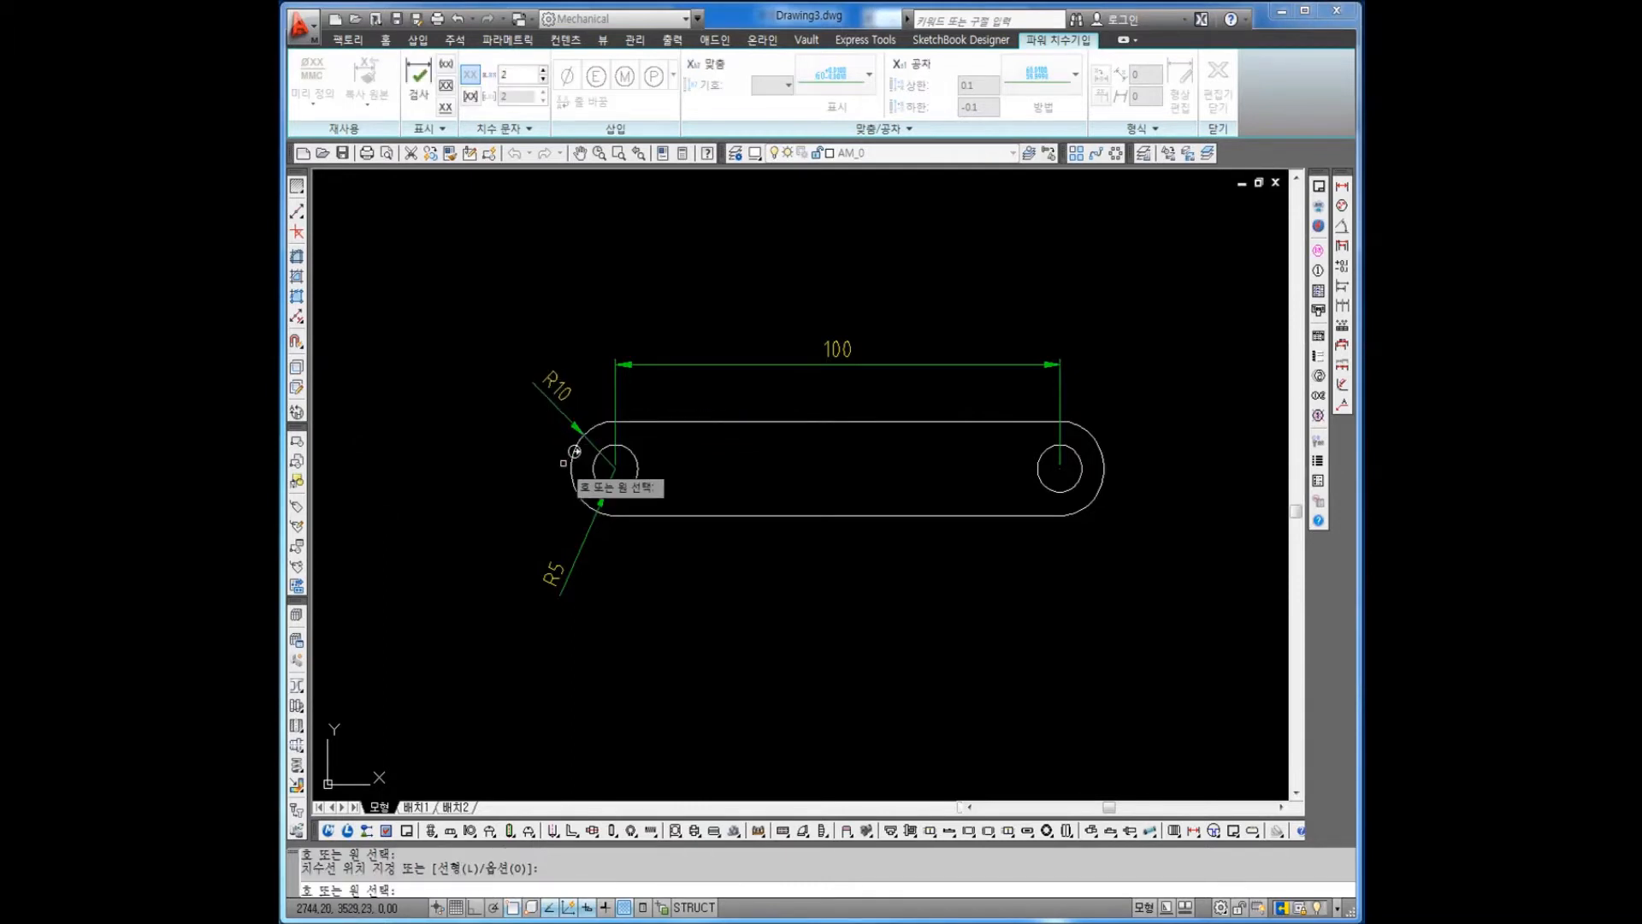
{"action": "key", "text": "Escape"}
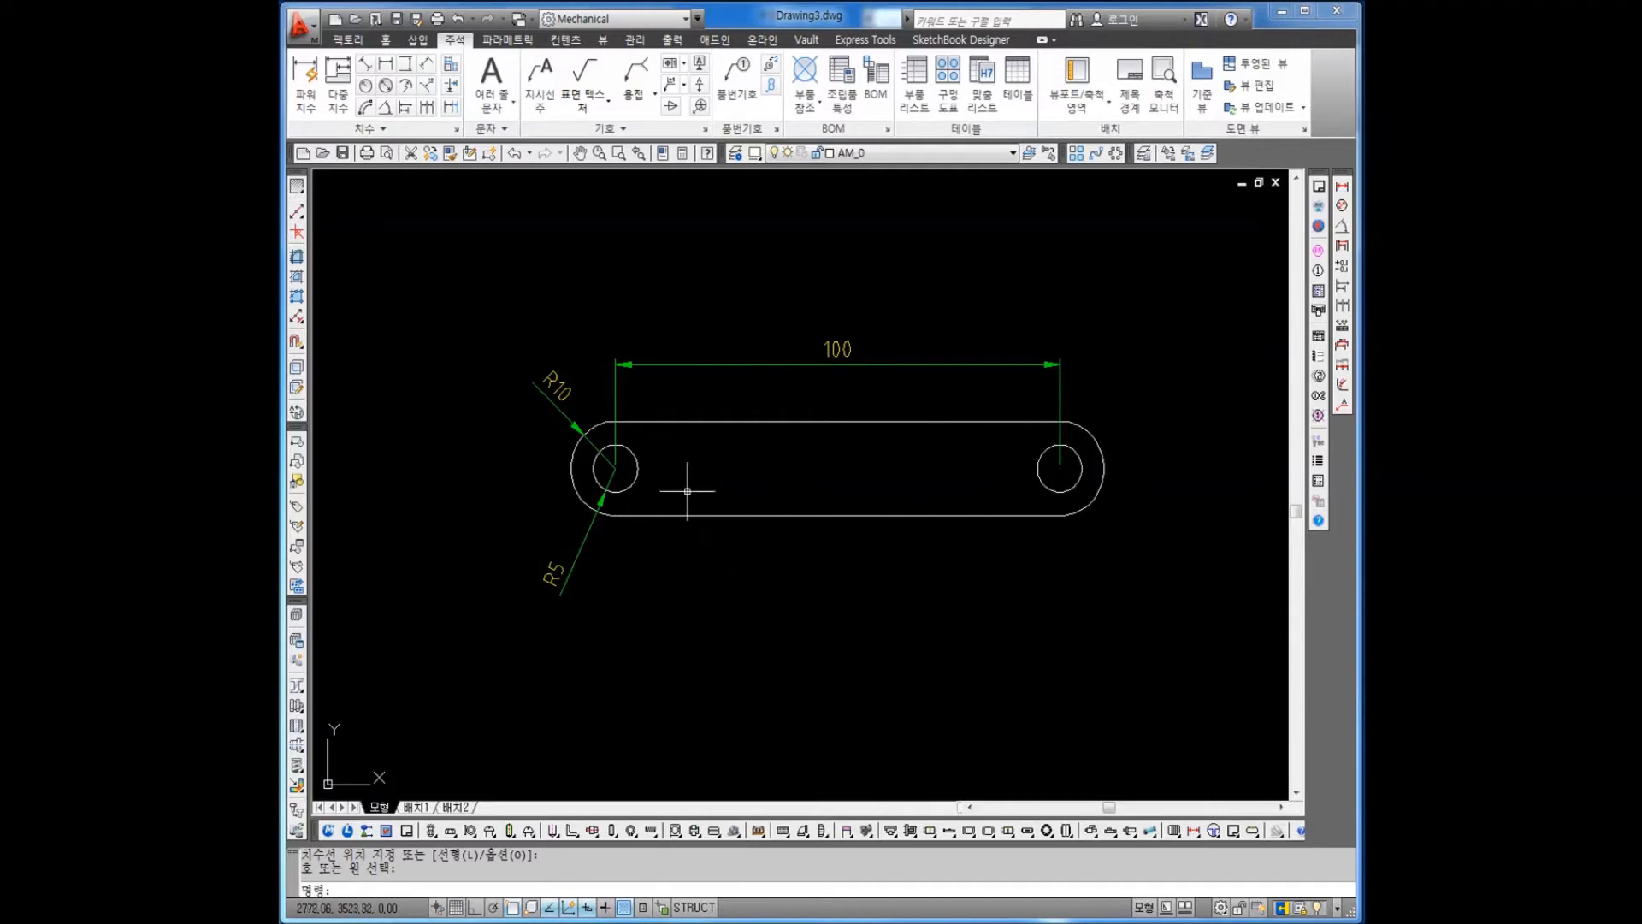
- Erase the horizontal hole-distance dimension and both radius dimensions from the link drawing
{"action": "type", "text": "e"}
{"action": "key", "text": "Return"}
{"action": "left_click", "coordinate": [641, 383]}
{"action": "left_click", "coordinate": [526, 352]}
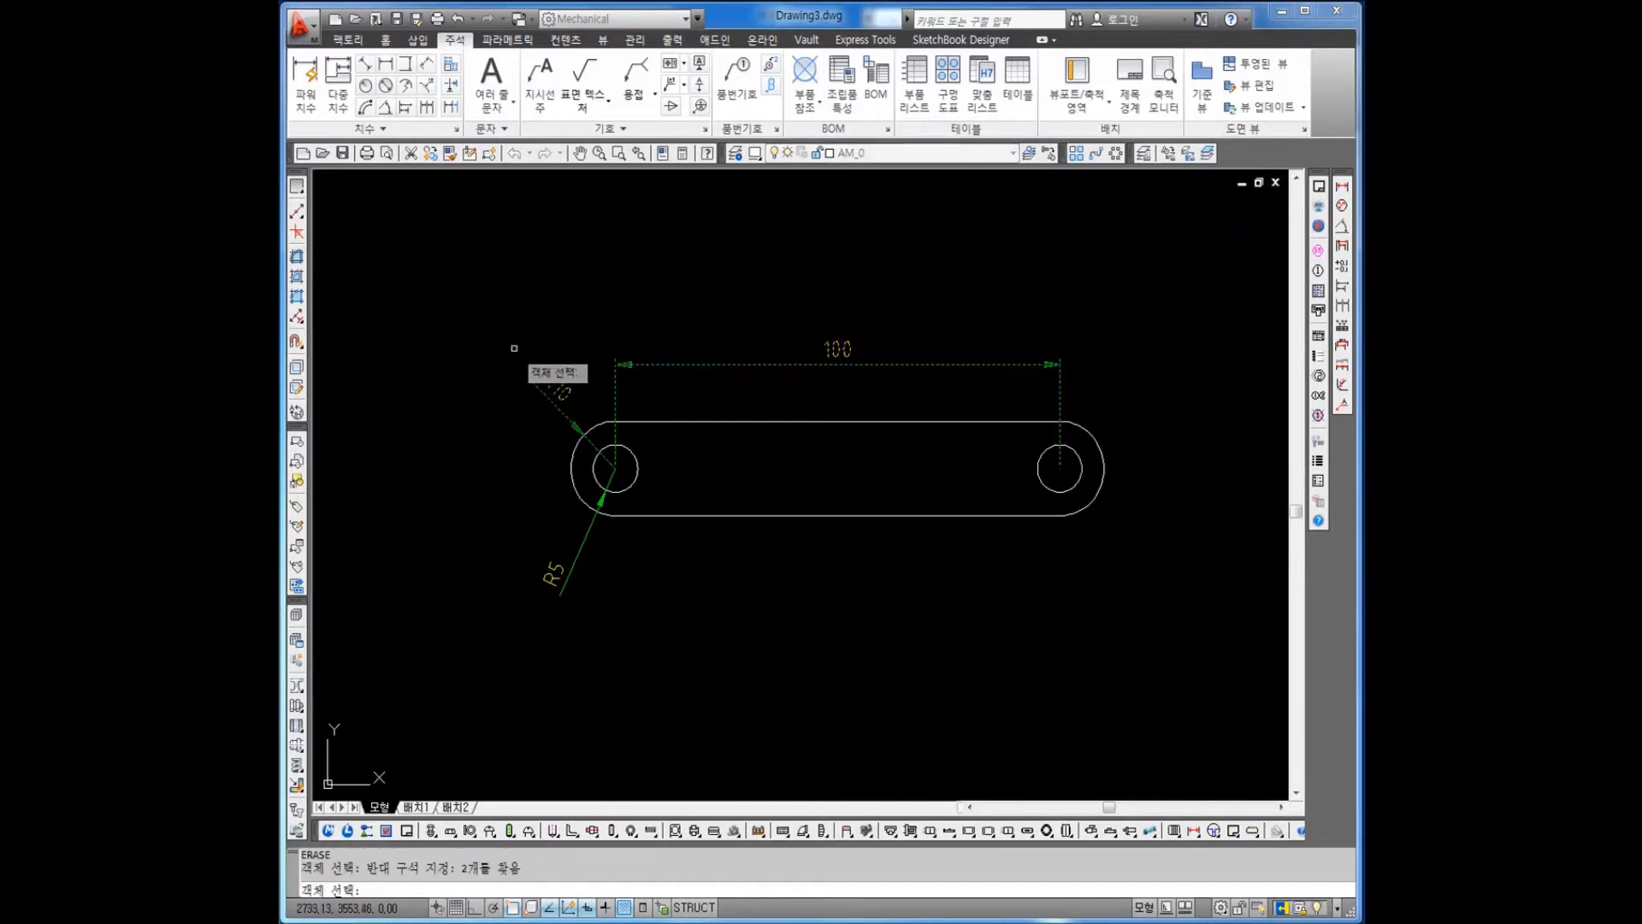
{"action": "left_click", "coordinate": [607, 616]}
{"action": "left_click", "coordinate": [547, 568]}
{"action": "key", "text": "Return"}
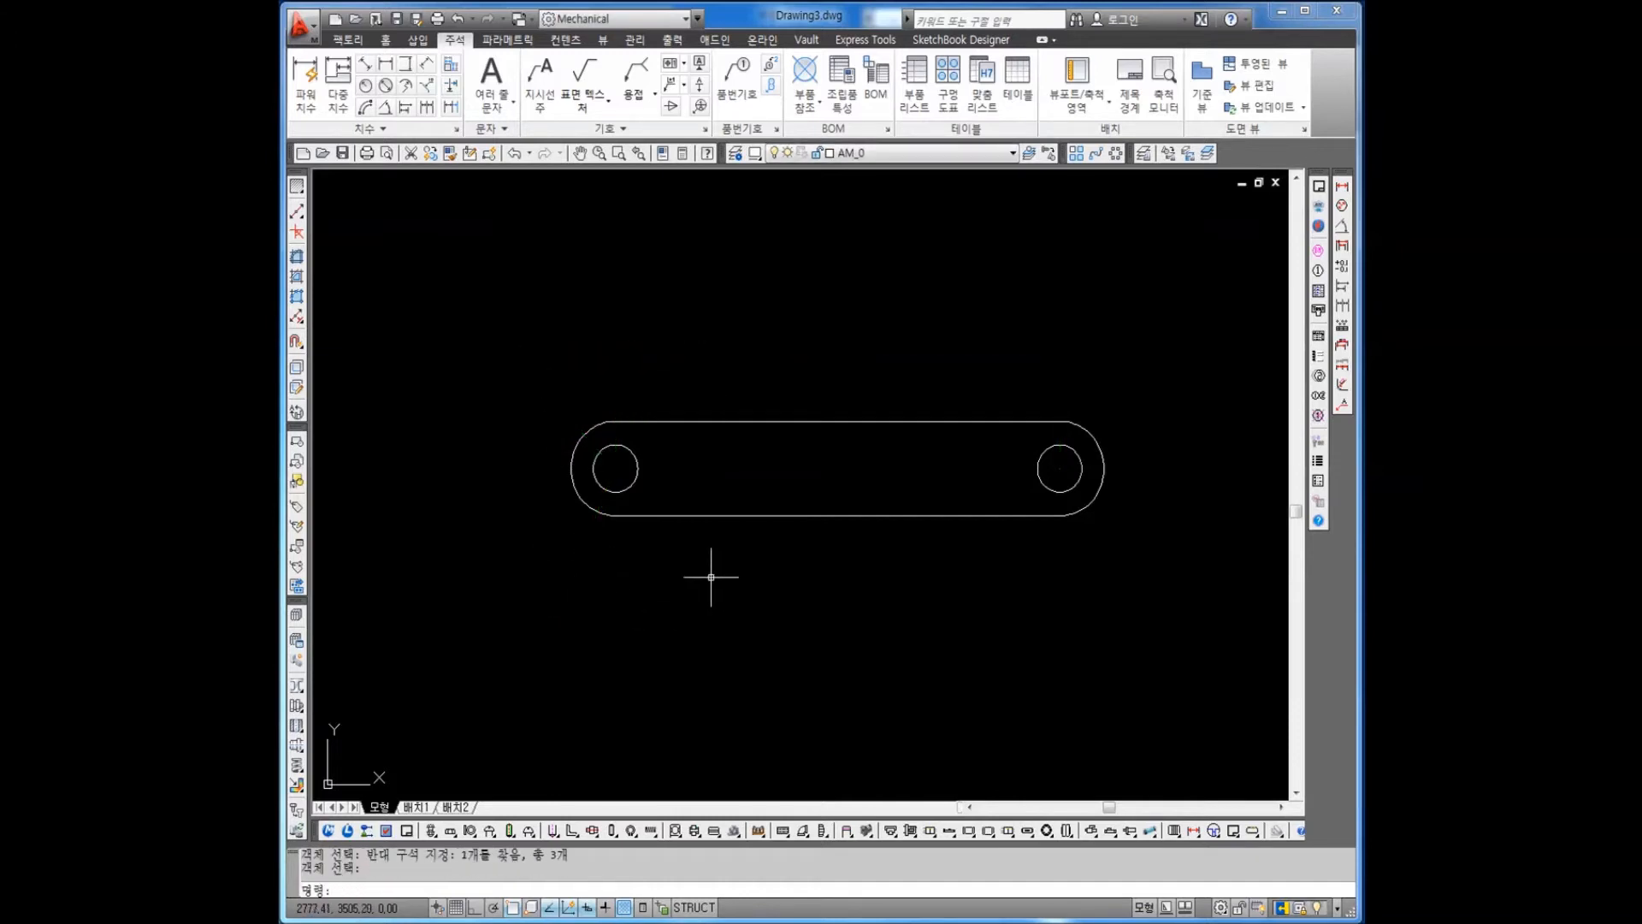
- Define a block named link from the whole link outline and both holes, with its base point at the left hole's centre
{"action": "type", "text": "b"}
{"action": "key", "text": "Return"}
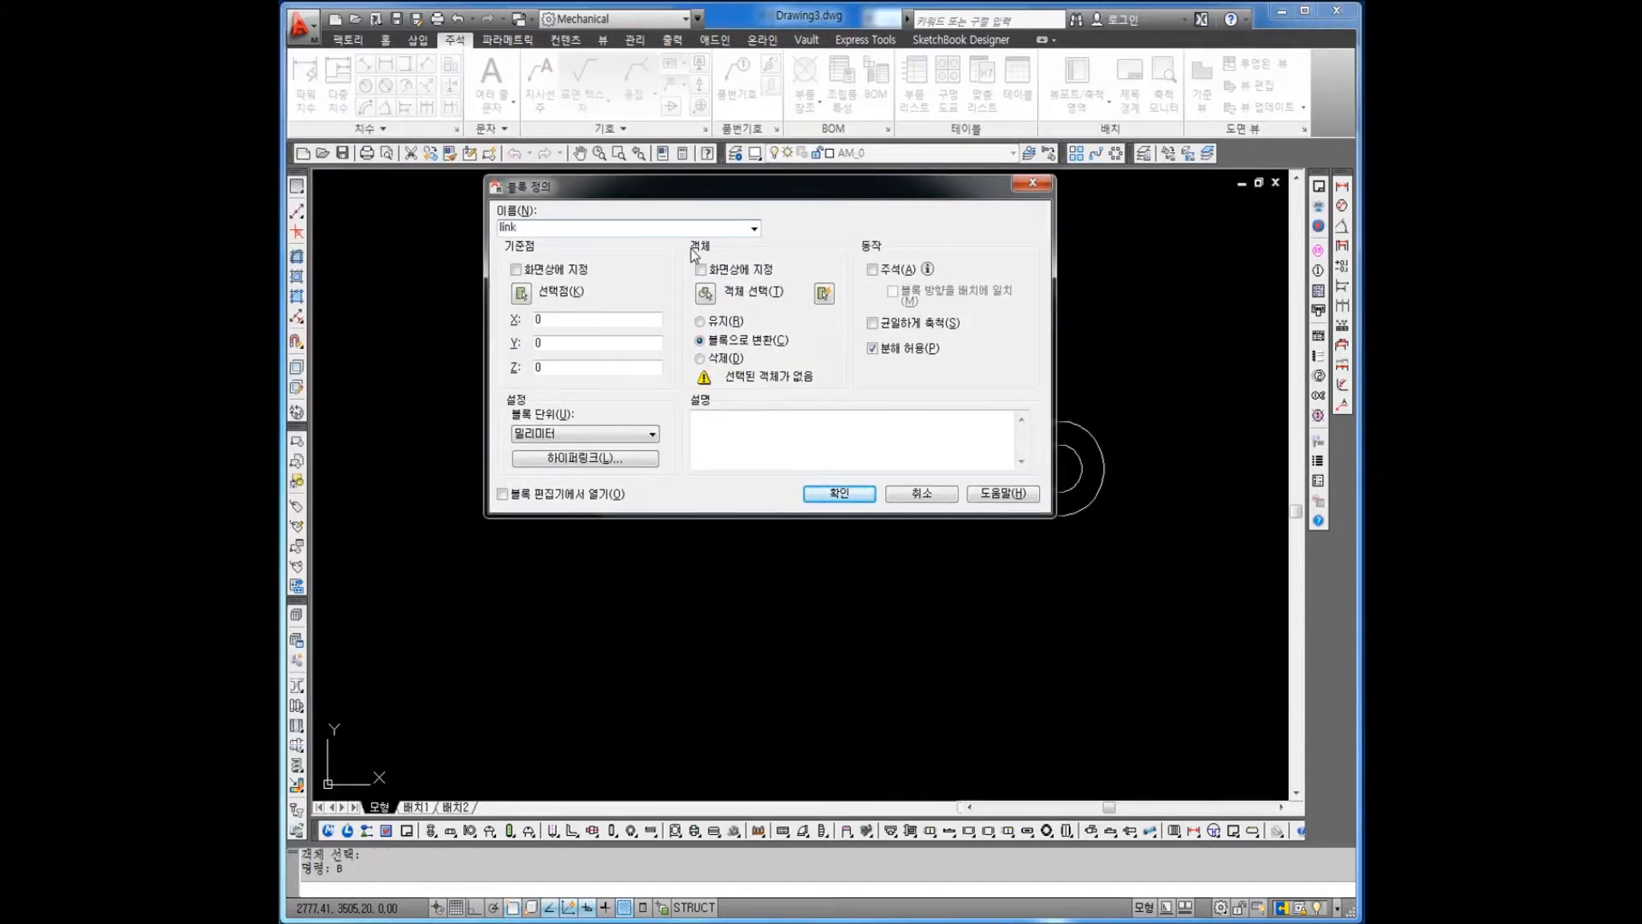
{"action": "left_click", "coordinate": [521, 293]}
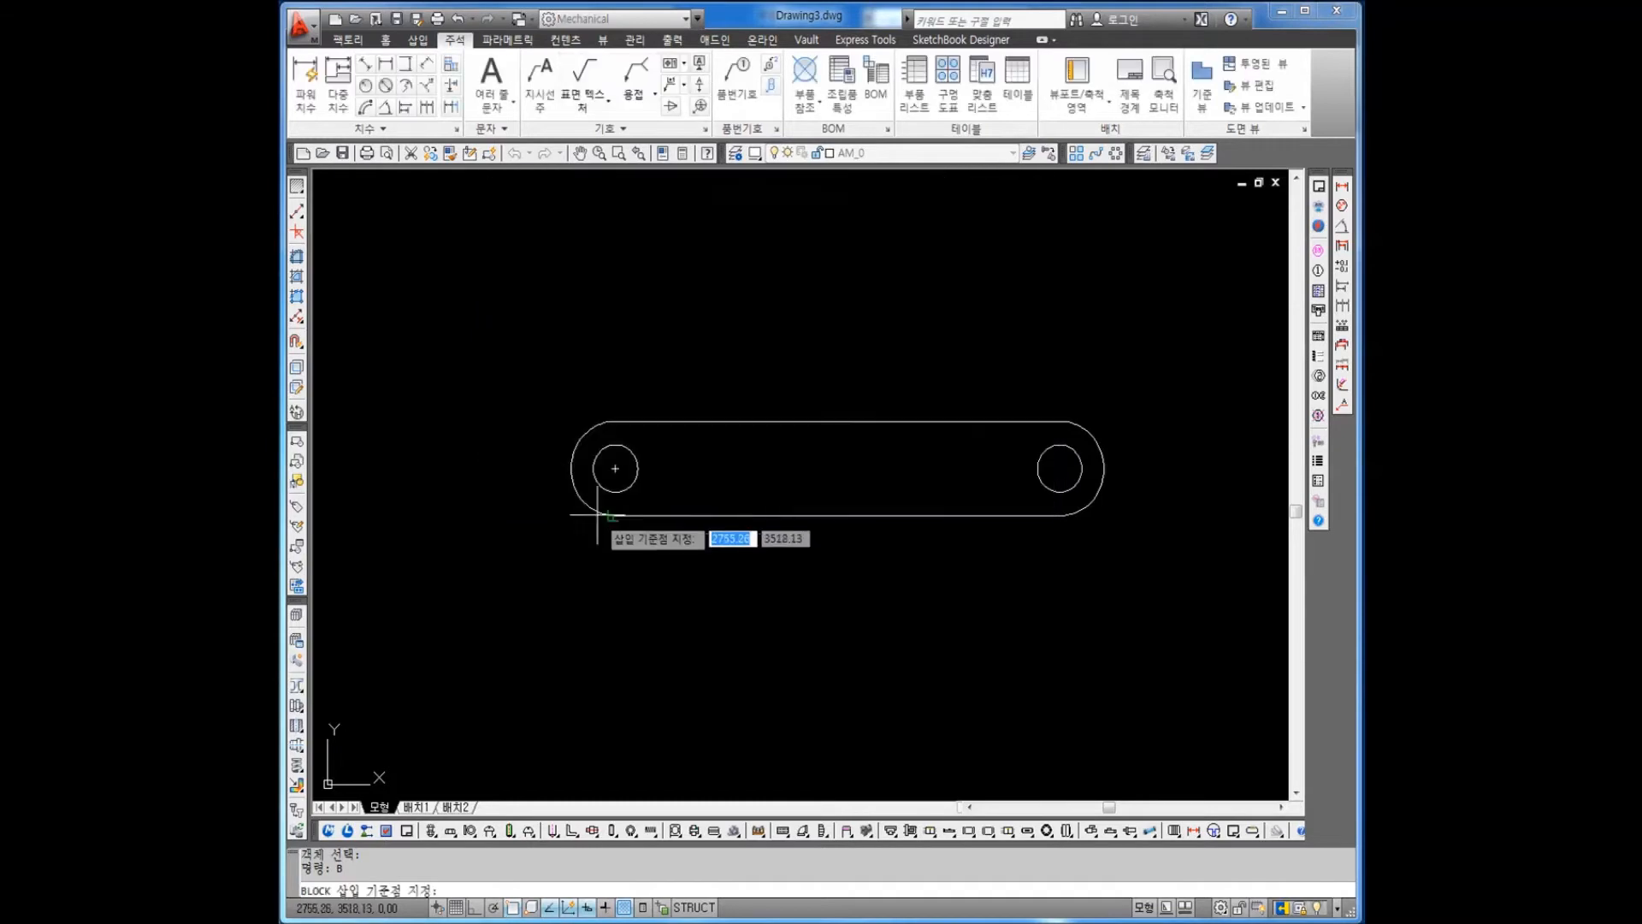
{"action": "left_click", "coordinate": [611, 465]}
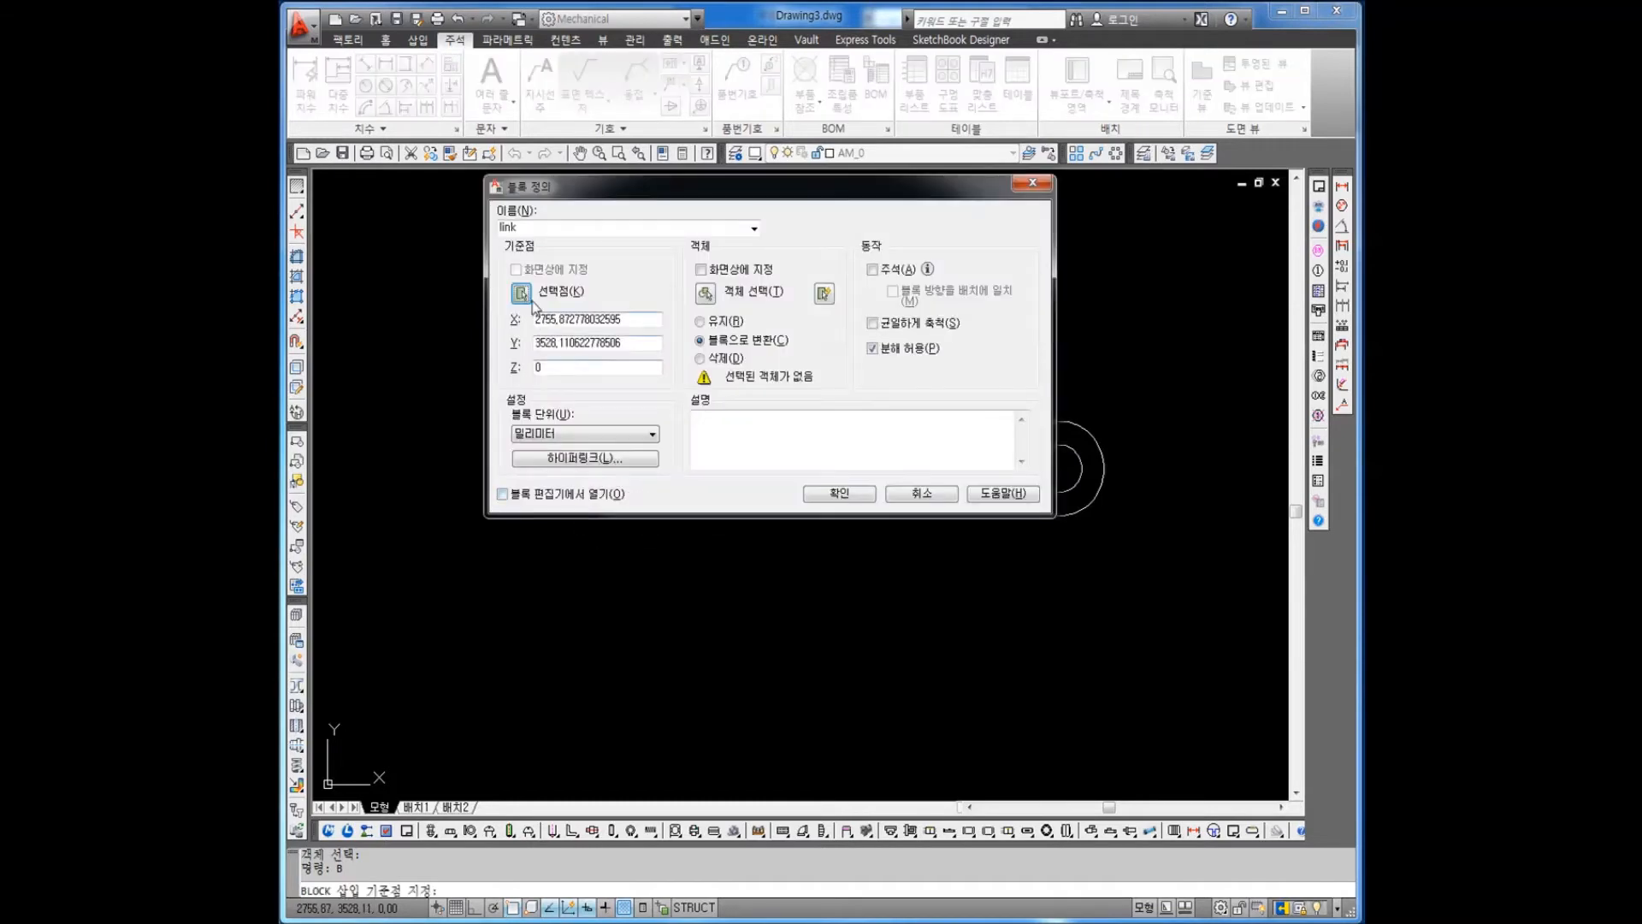
{"action": "left_click", "coordinate": [705, 294]}
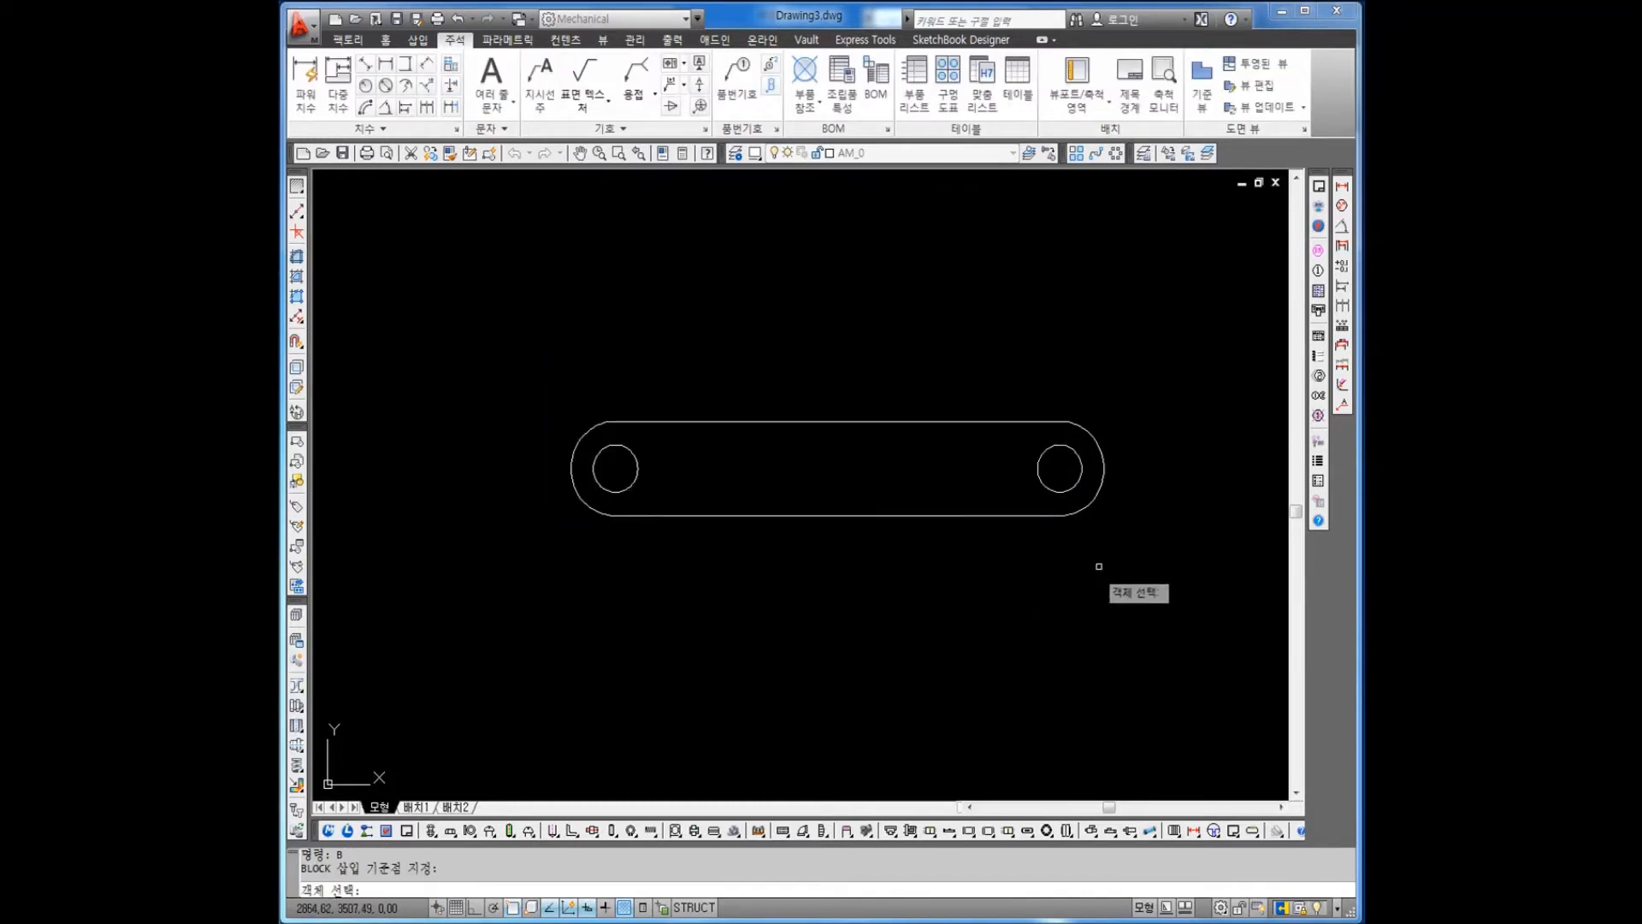
{"action": "left_click", "coordinate": [1147, 563]}
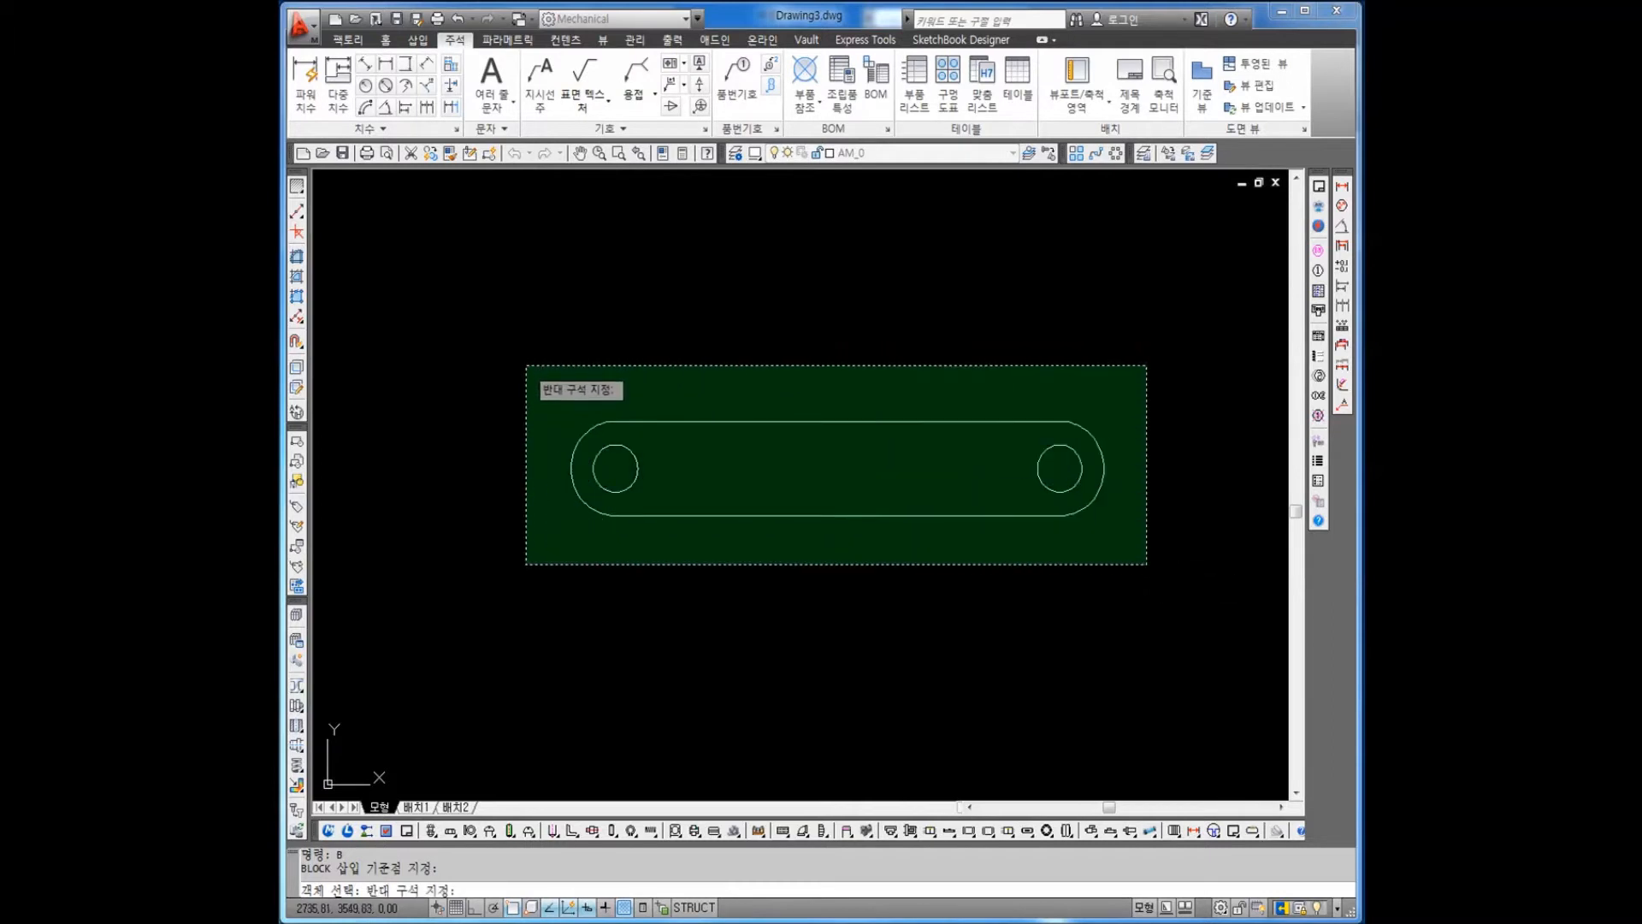
{"action": "left_click", "coordinate": [521, 362]}
{"action": "key", "text": "Return"}
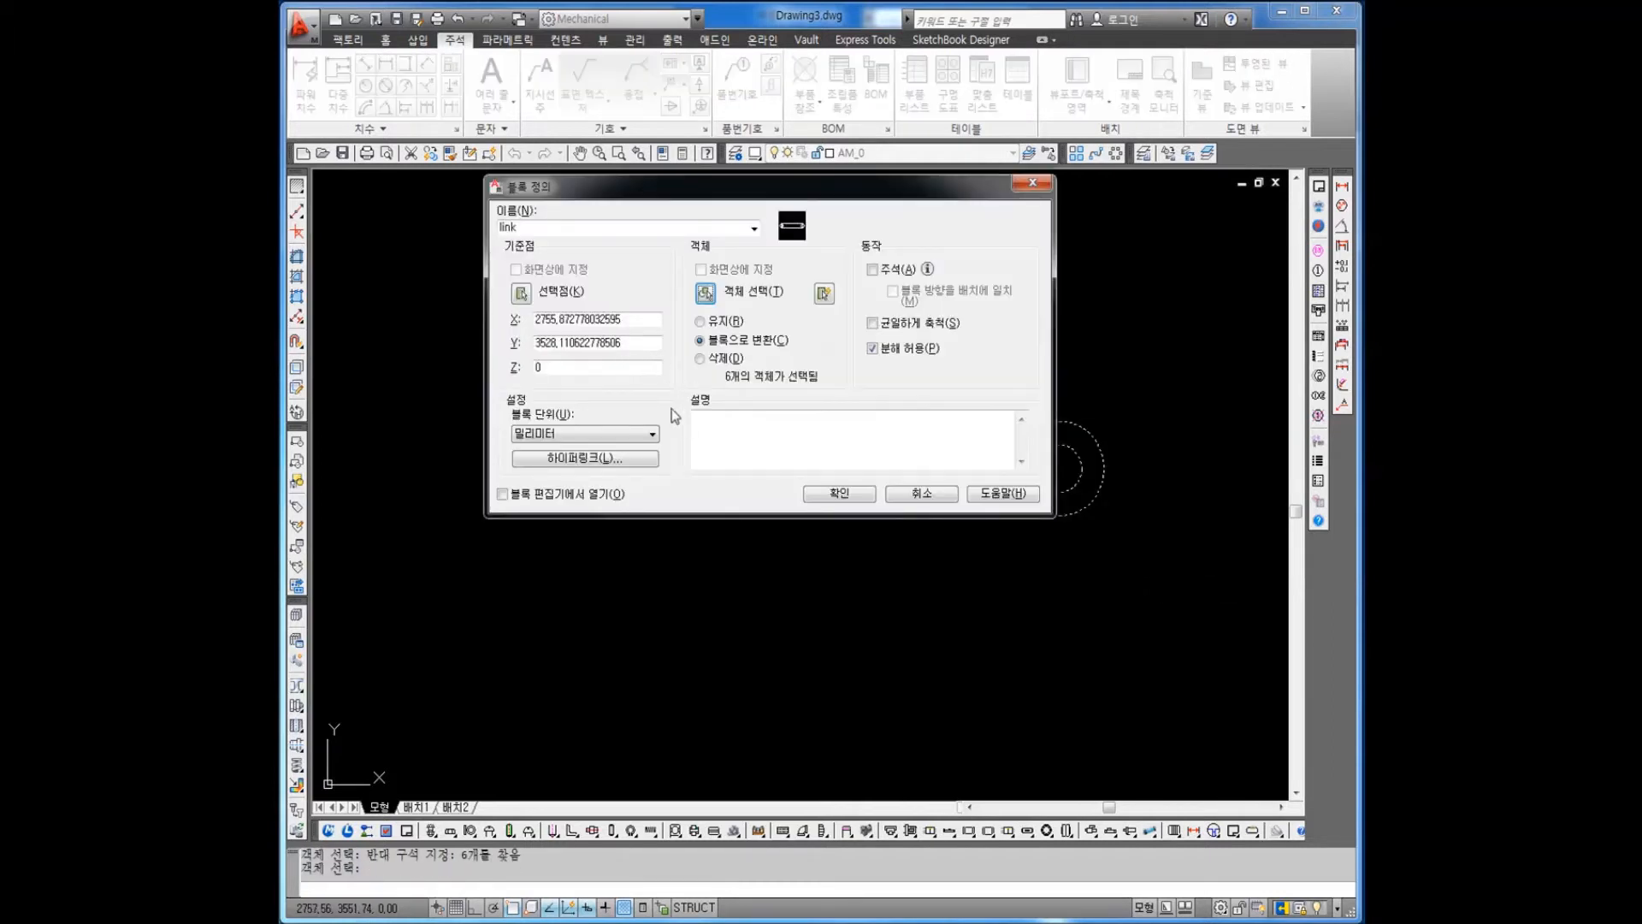
{"action": "left_click", "coordinate": [821, 495]}
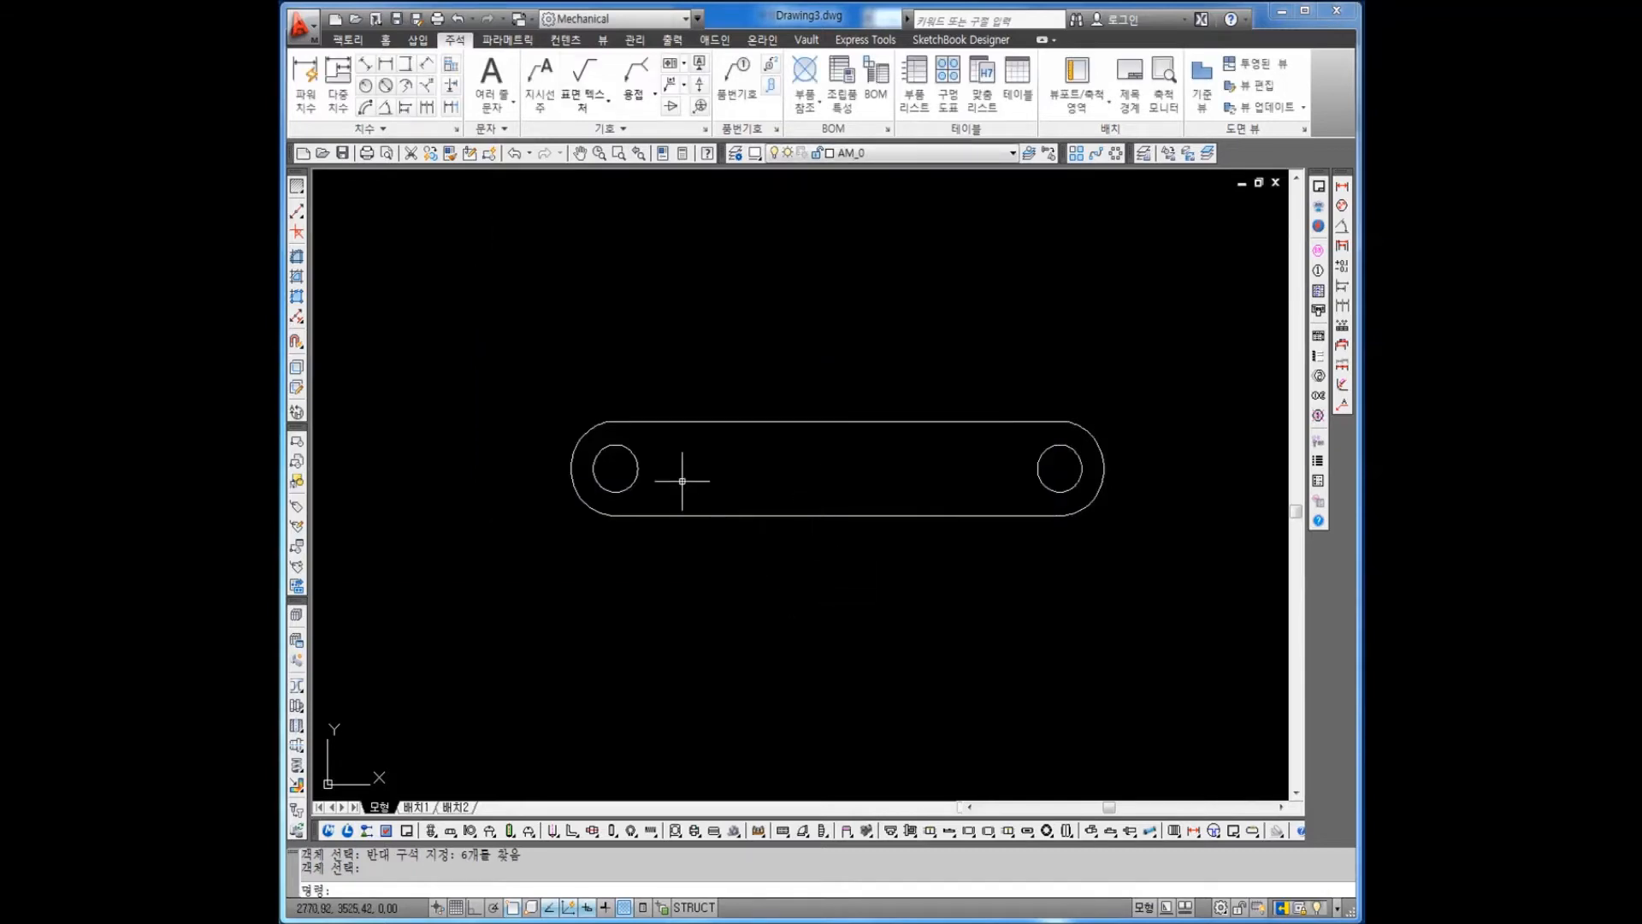
- Copy the link block to the clipboard and switch to the open sketch of part 부품22 in Inventor
{"action": "left_click", "coordinate": [670, 421]}
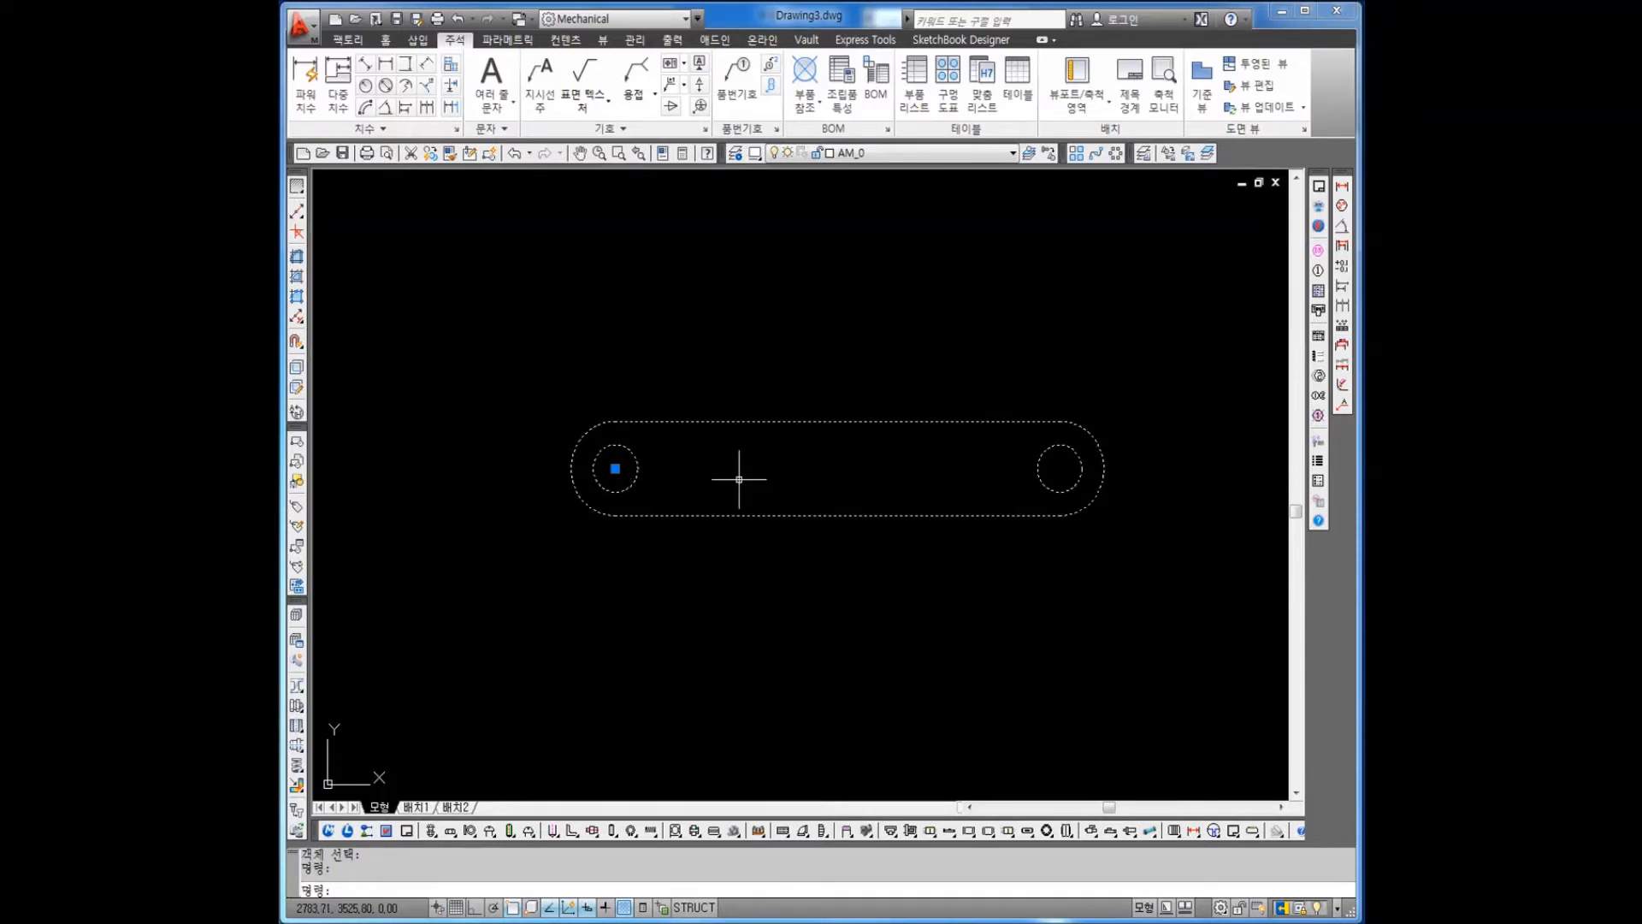
{"action": "key", "text": "ctrl+c"}
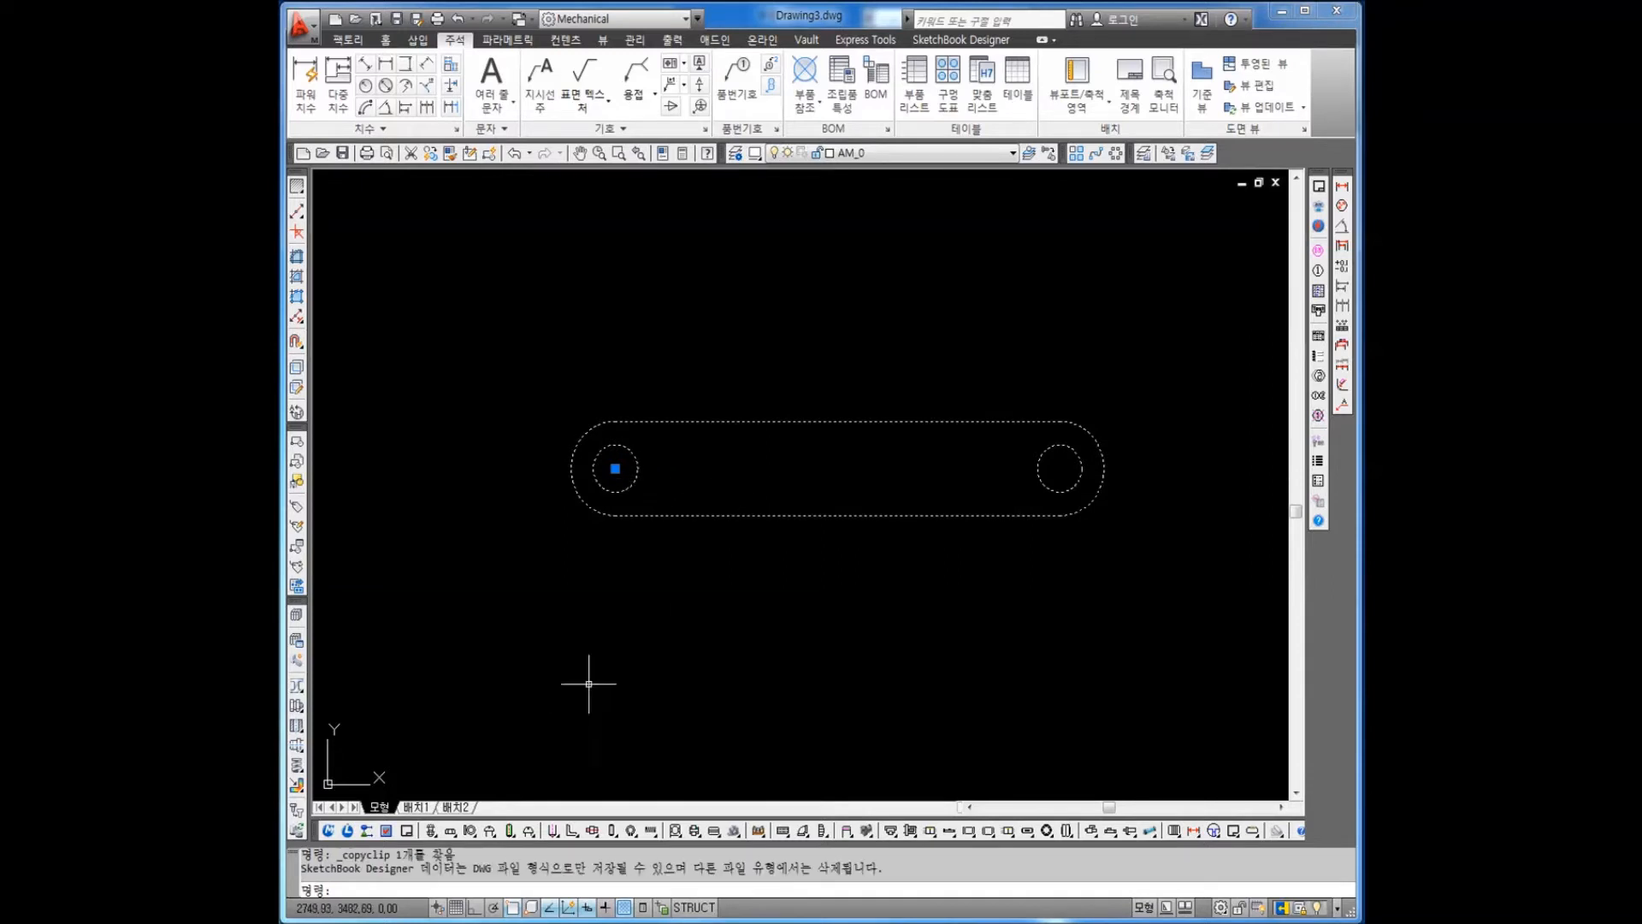
{"action": "key", "text": "alt+Tab"}
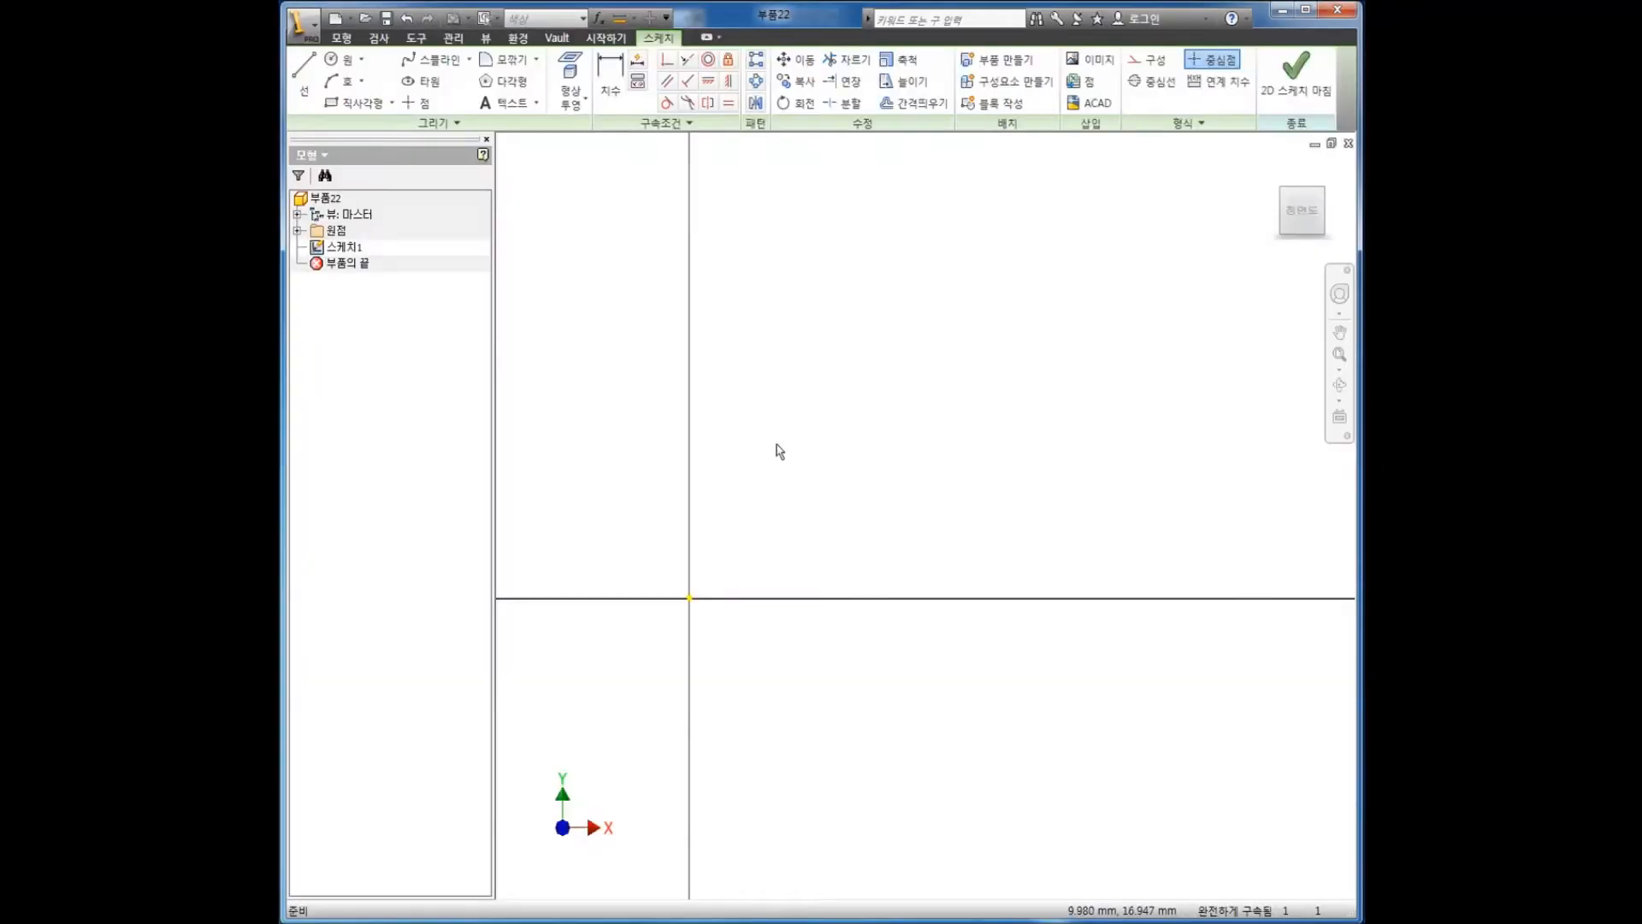
- Paste the link into the sketch with detected millimetre units, constrained endpoints and AutoCAD-to-Inventor block conversion, placing it above the horizontal axis
{"action": "middle_click_drag", "start_coordinate": [801, 491], "coordinate": [795, 502]}
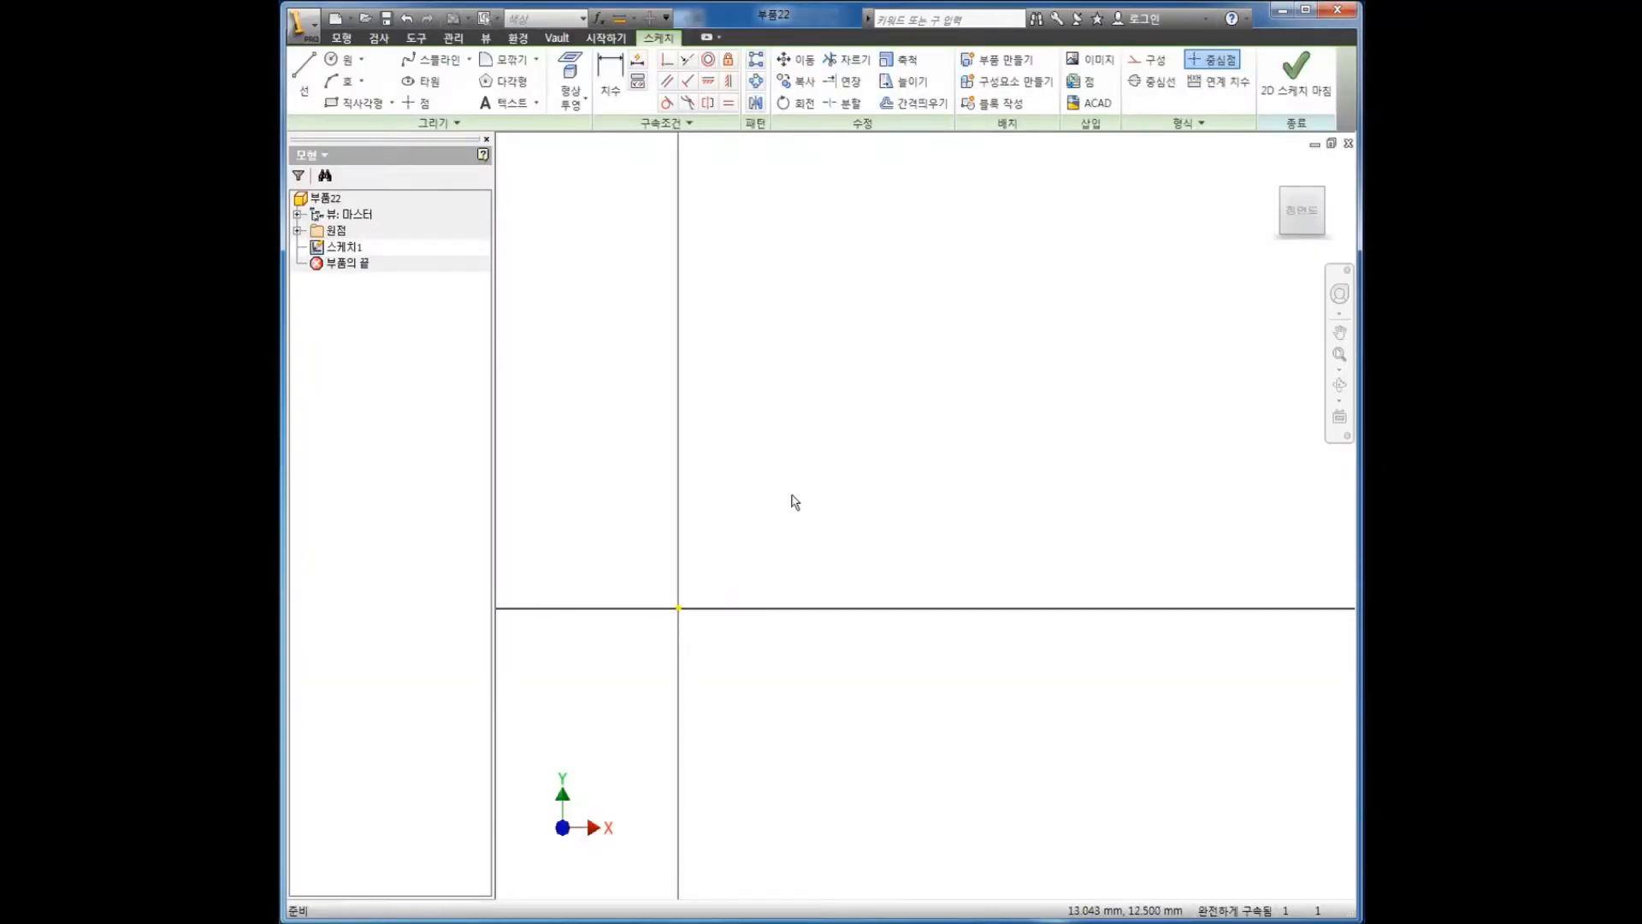
{"action": "key", "text": "ctrl+v"}
{"action": "scroll", "coordinate": [729, 511], "scroll_direction": "down", "scroll_amount": 3}
{"action": "middle_click_drag", "start_coordinate": [773, 454], "coordinate": [744, 491]}
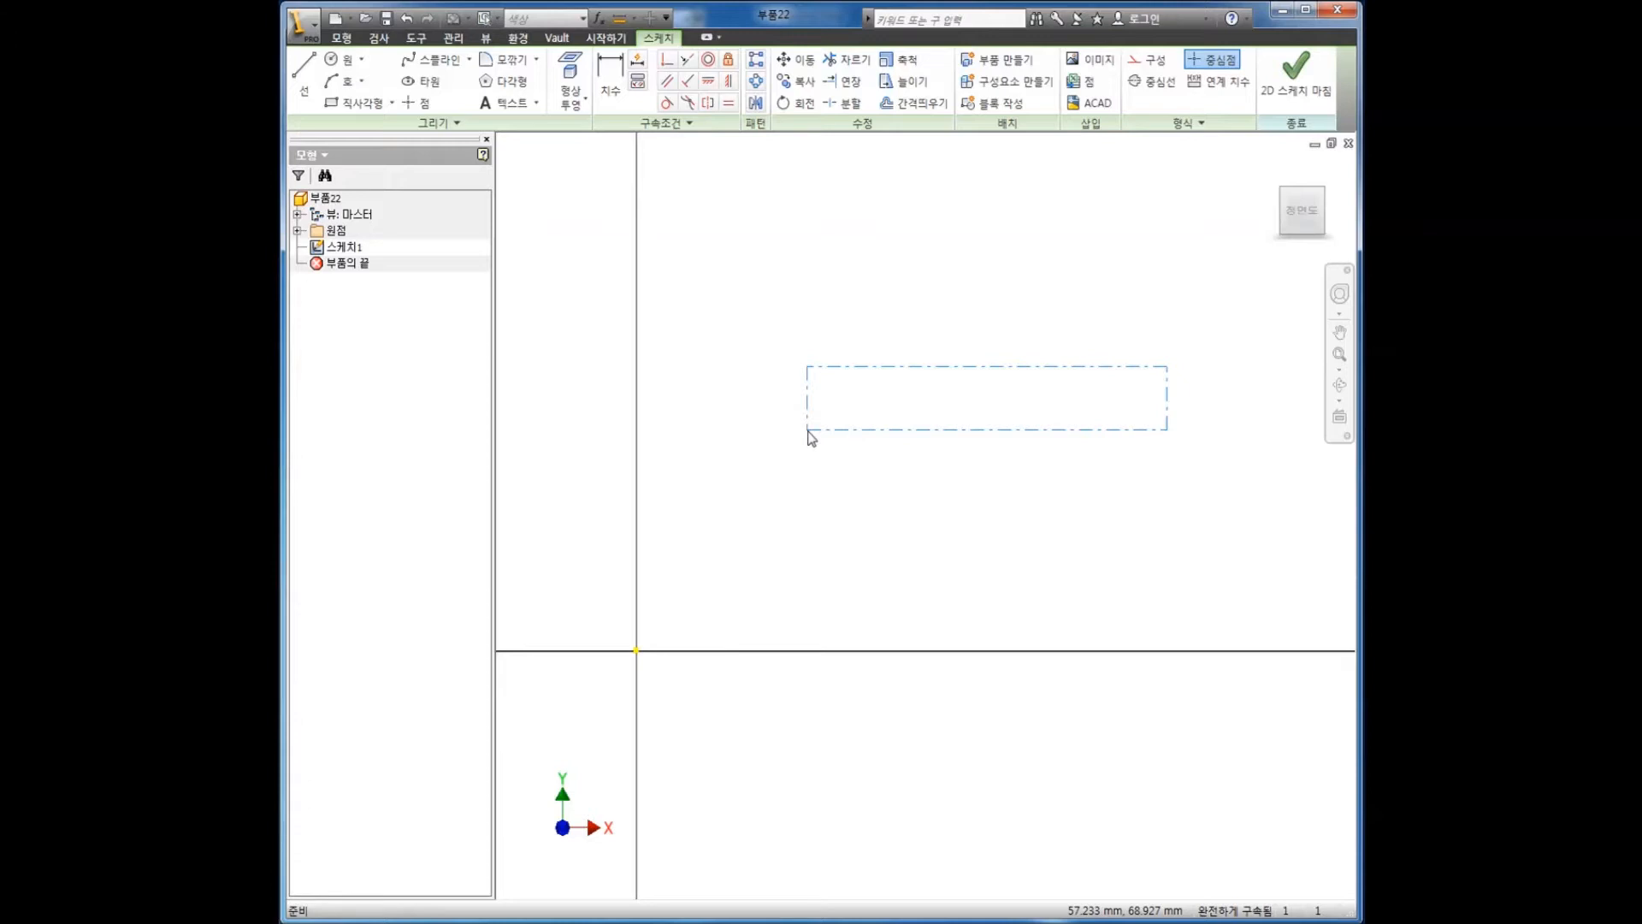
{"action": "right_click", "coordinate": [811, 437]}
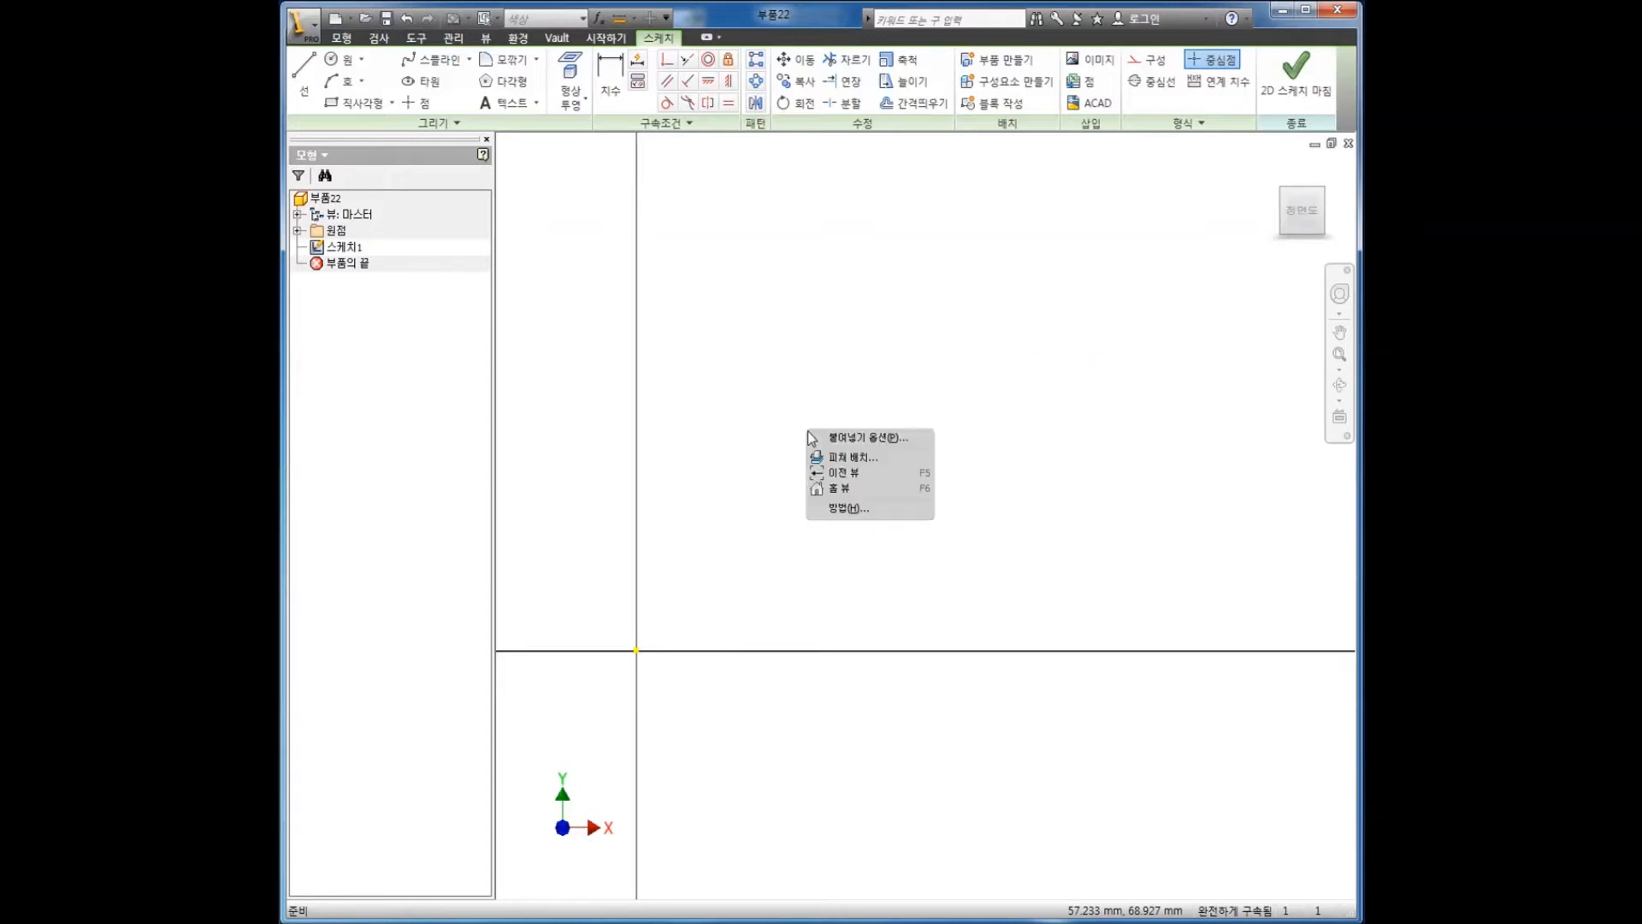
{"action": "left_click", "coordinate": [838, 438]}
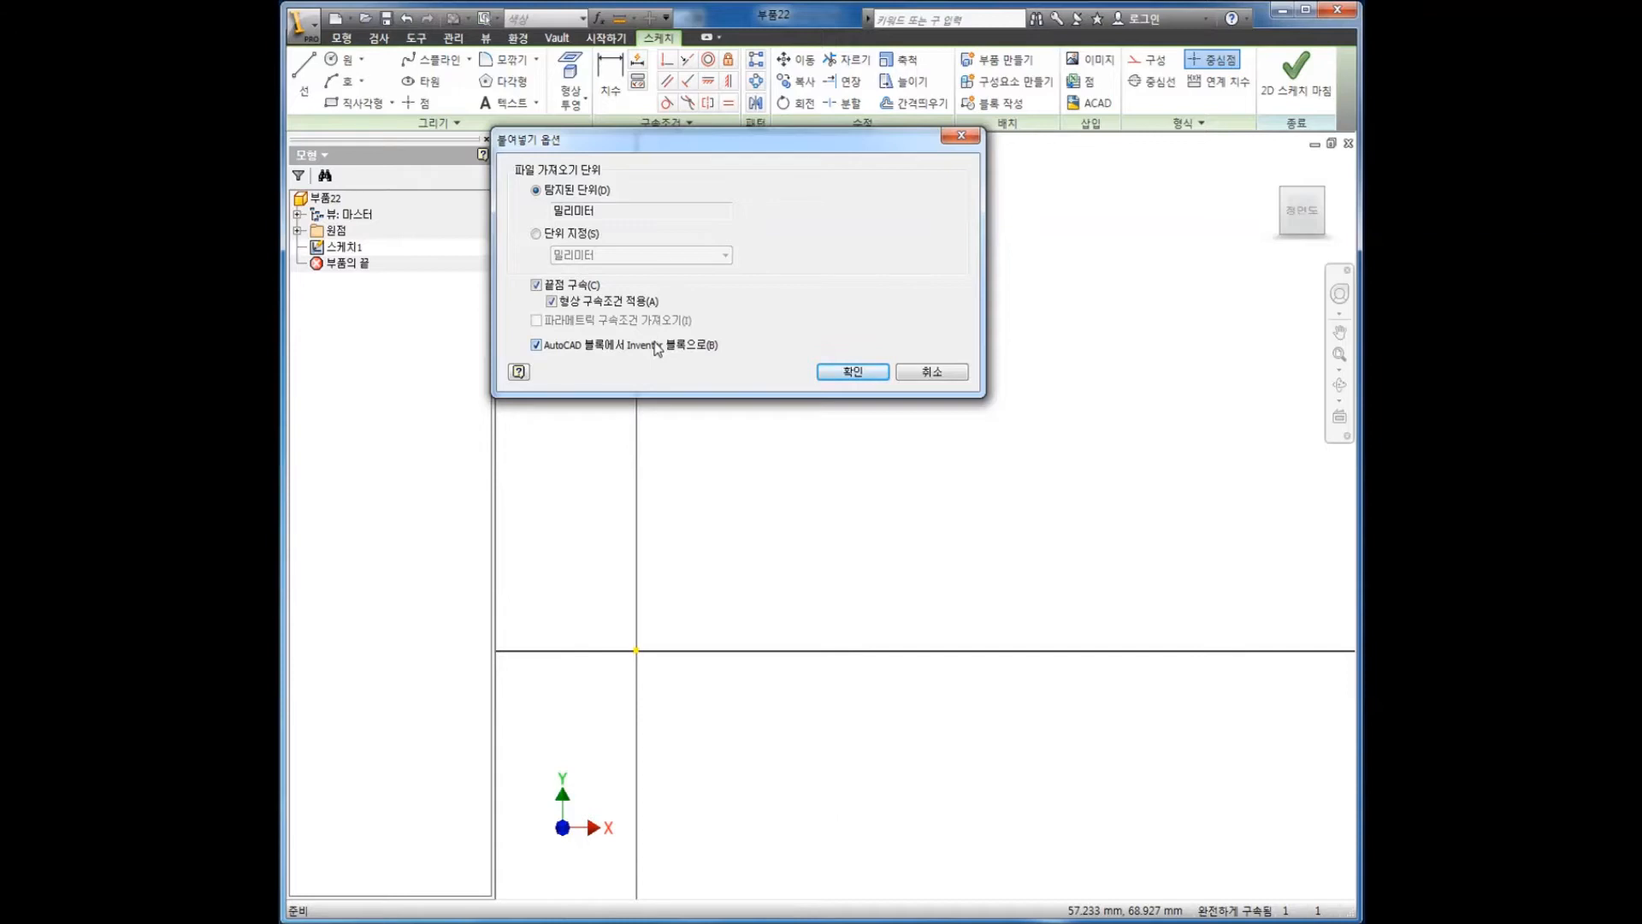
{"action": "left_click", "coordinate": [851, 373]}
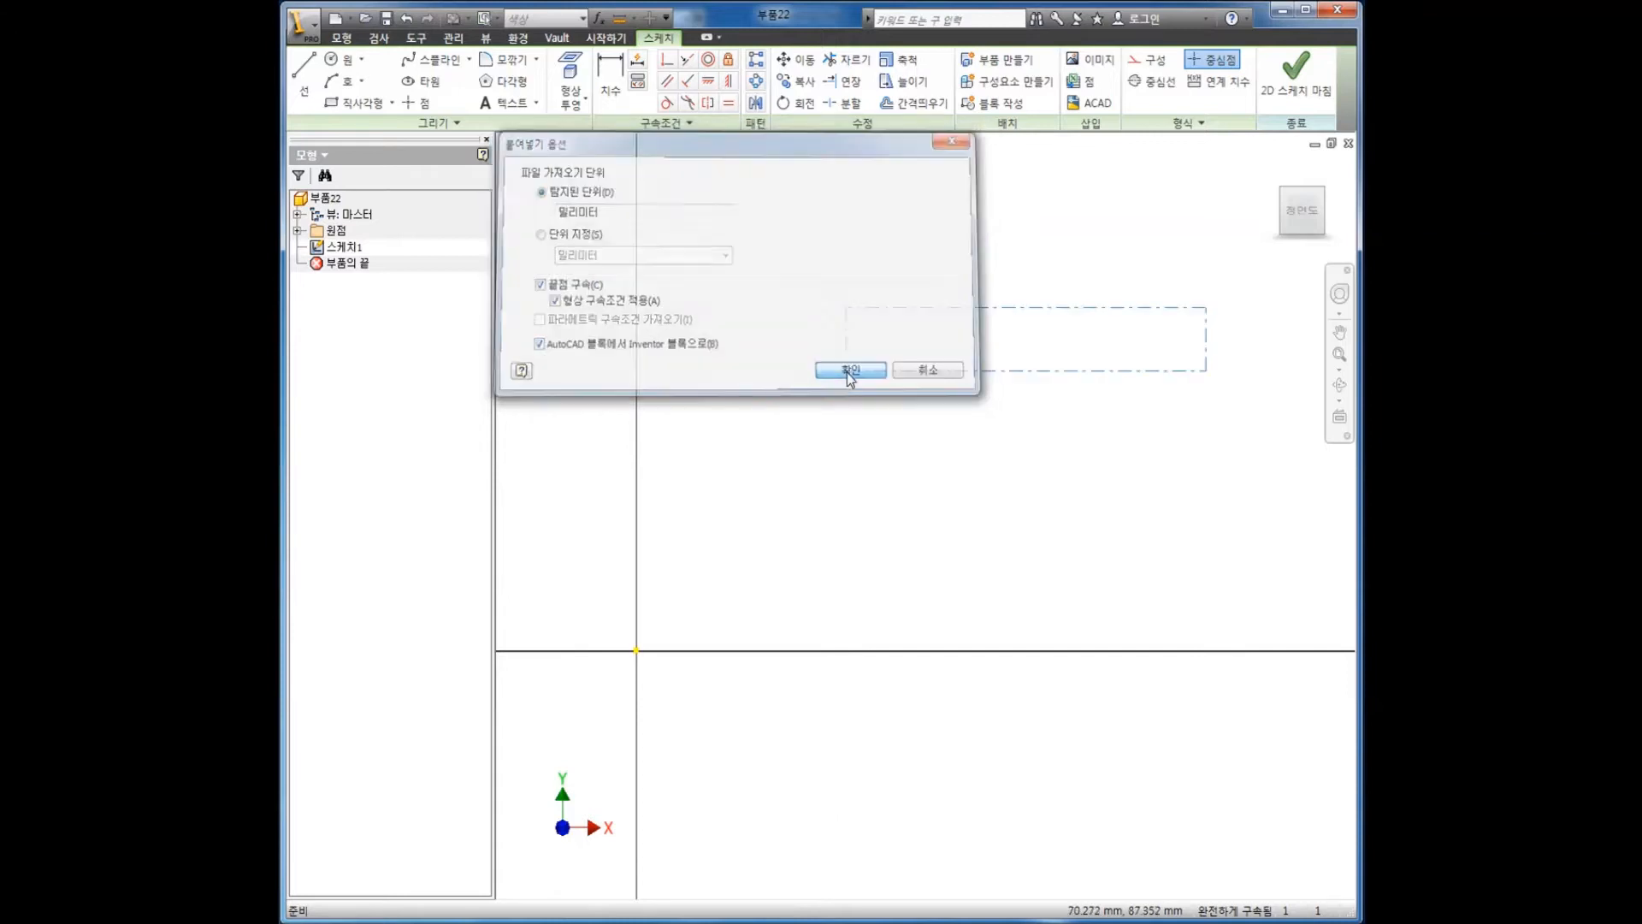
{"action": "left_click", "coordinate": [769, 481]}
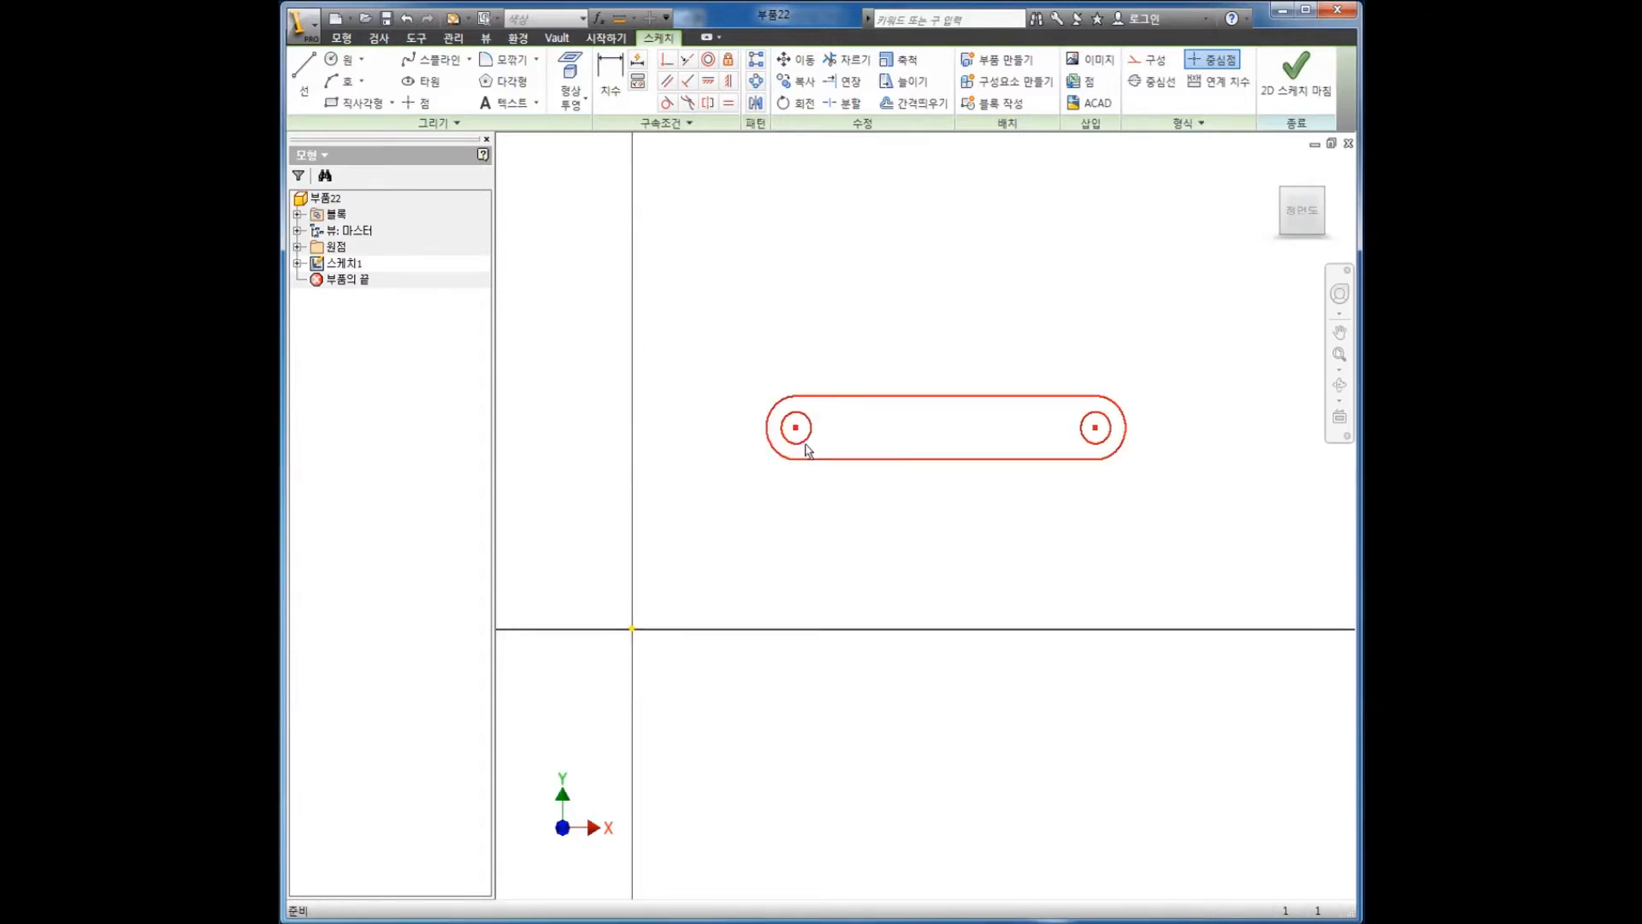
{"action": "mouse_move", "coordinate": [801, 435]}
{"action": "left_mouse_down"}
{"action": "mouse_move", "coordinate": [878, 331]}
{"action": "mouse_move", "coordinate": [773, 331]}
{"action": "mouse_move", "coordinate": [798, 341]}
{"action": "left_mouse_up"}
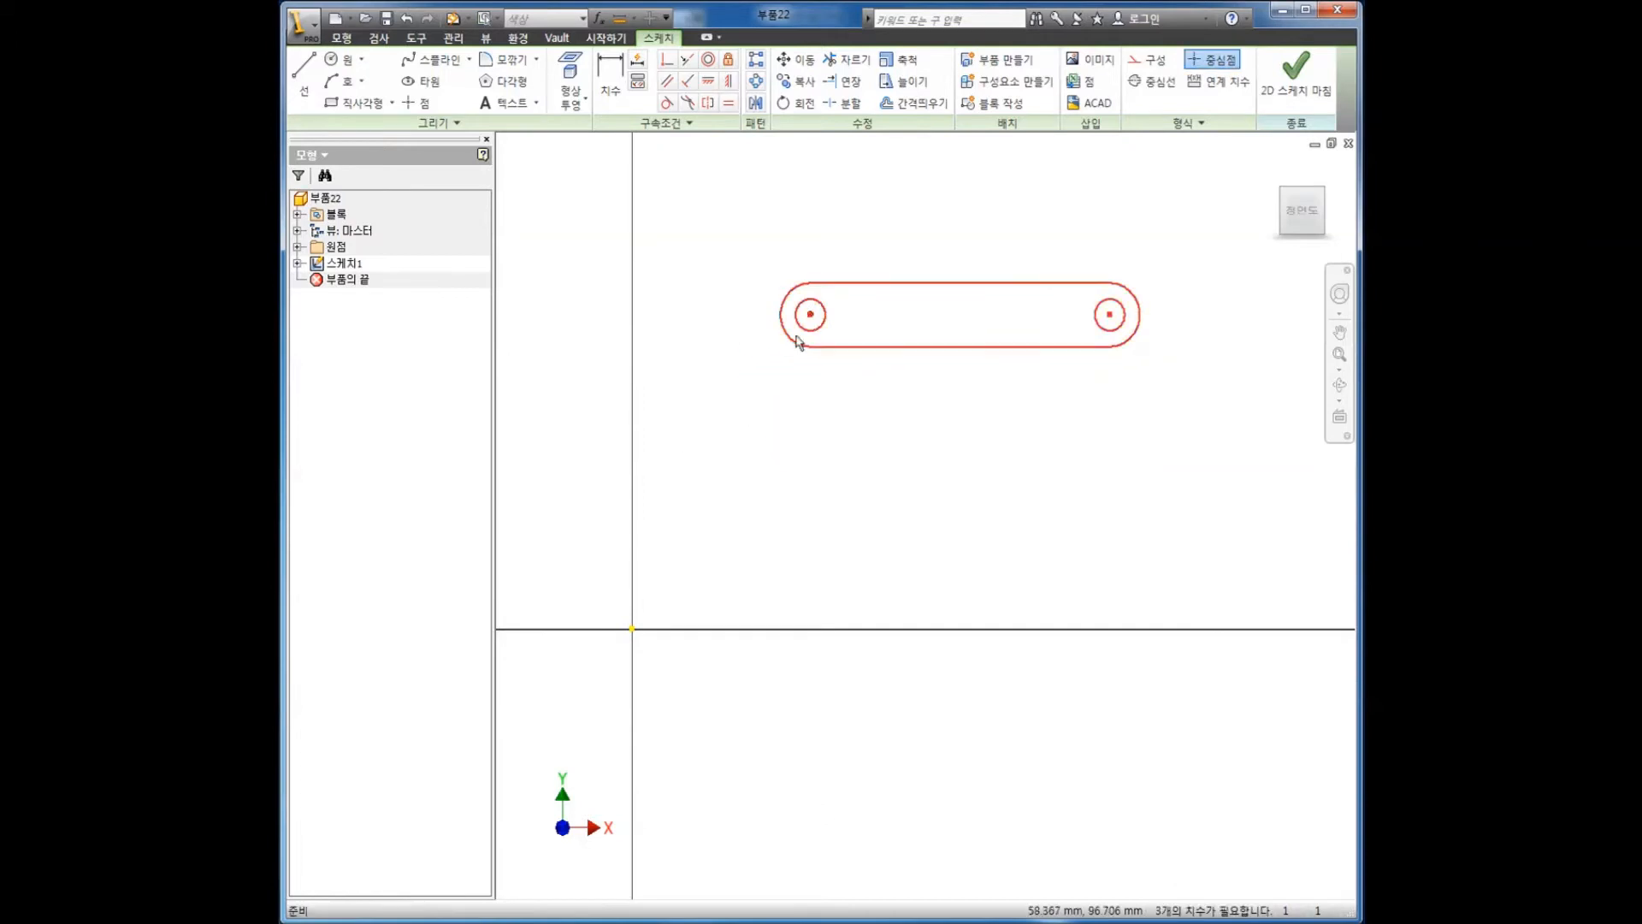
- Delete the unneeded GENAXEH block from the part's block definitions, keeping link
{"action": "left_click", "coordinate": [298, 215]}
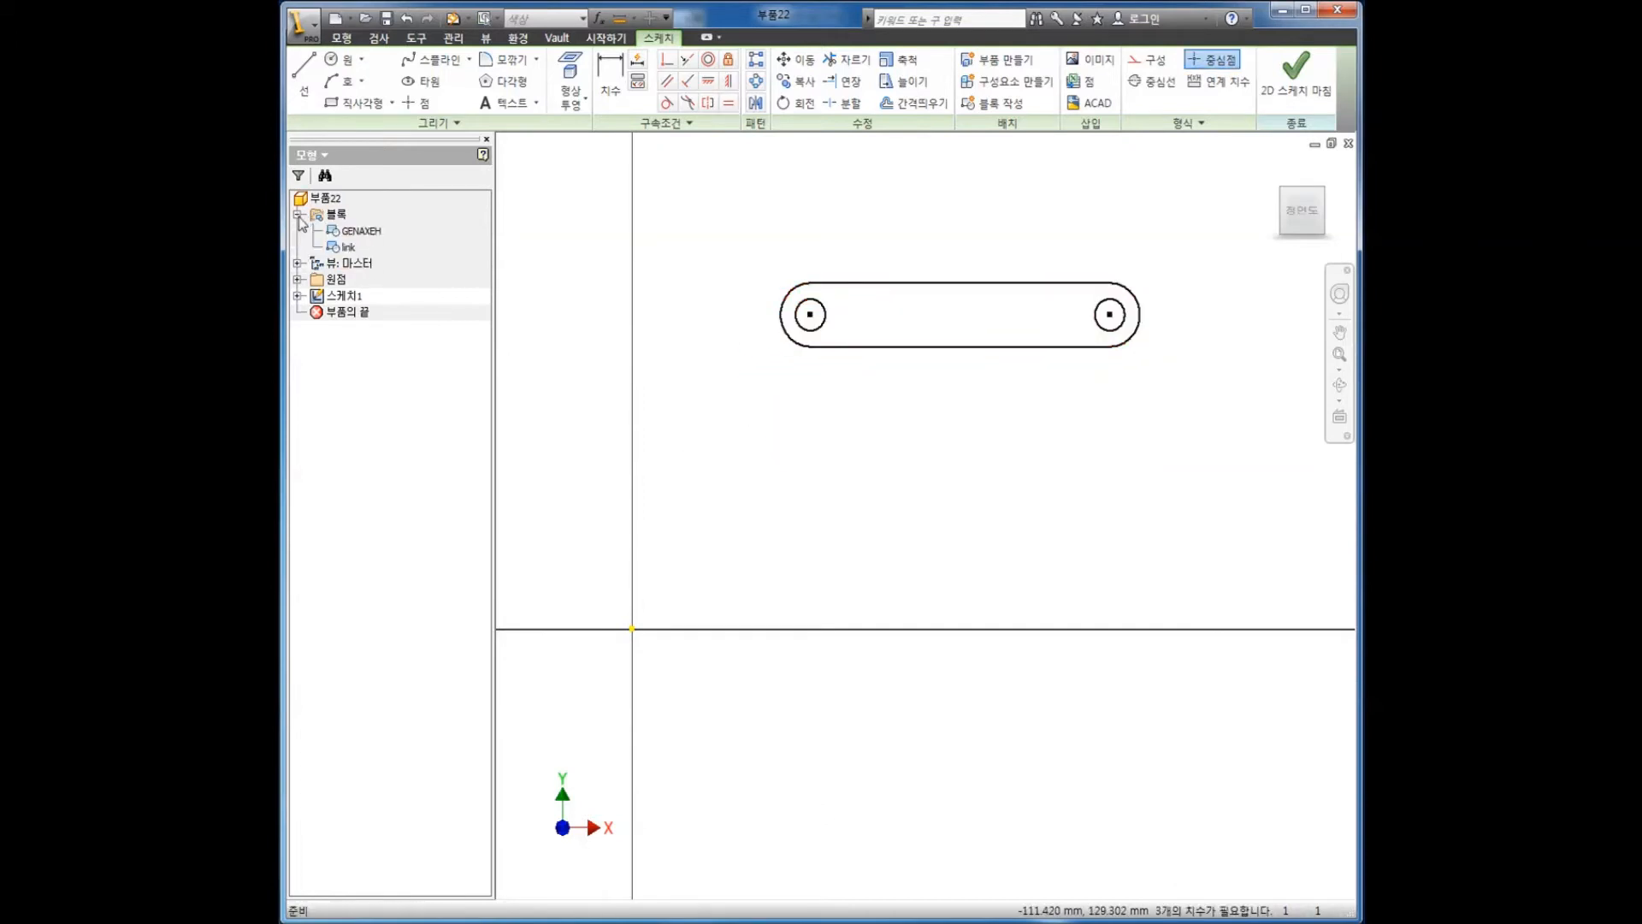
{"action": "left_click", "coordinate": [343, 248]}
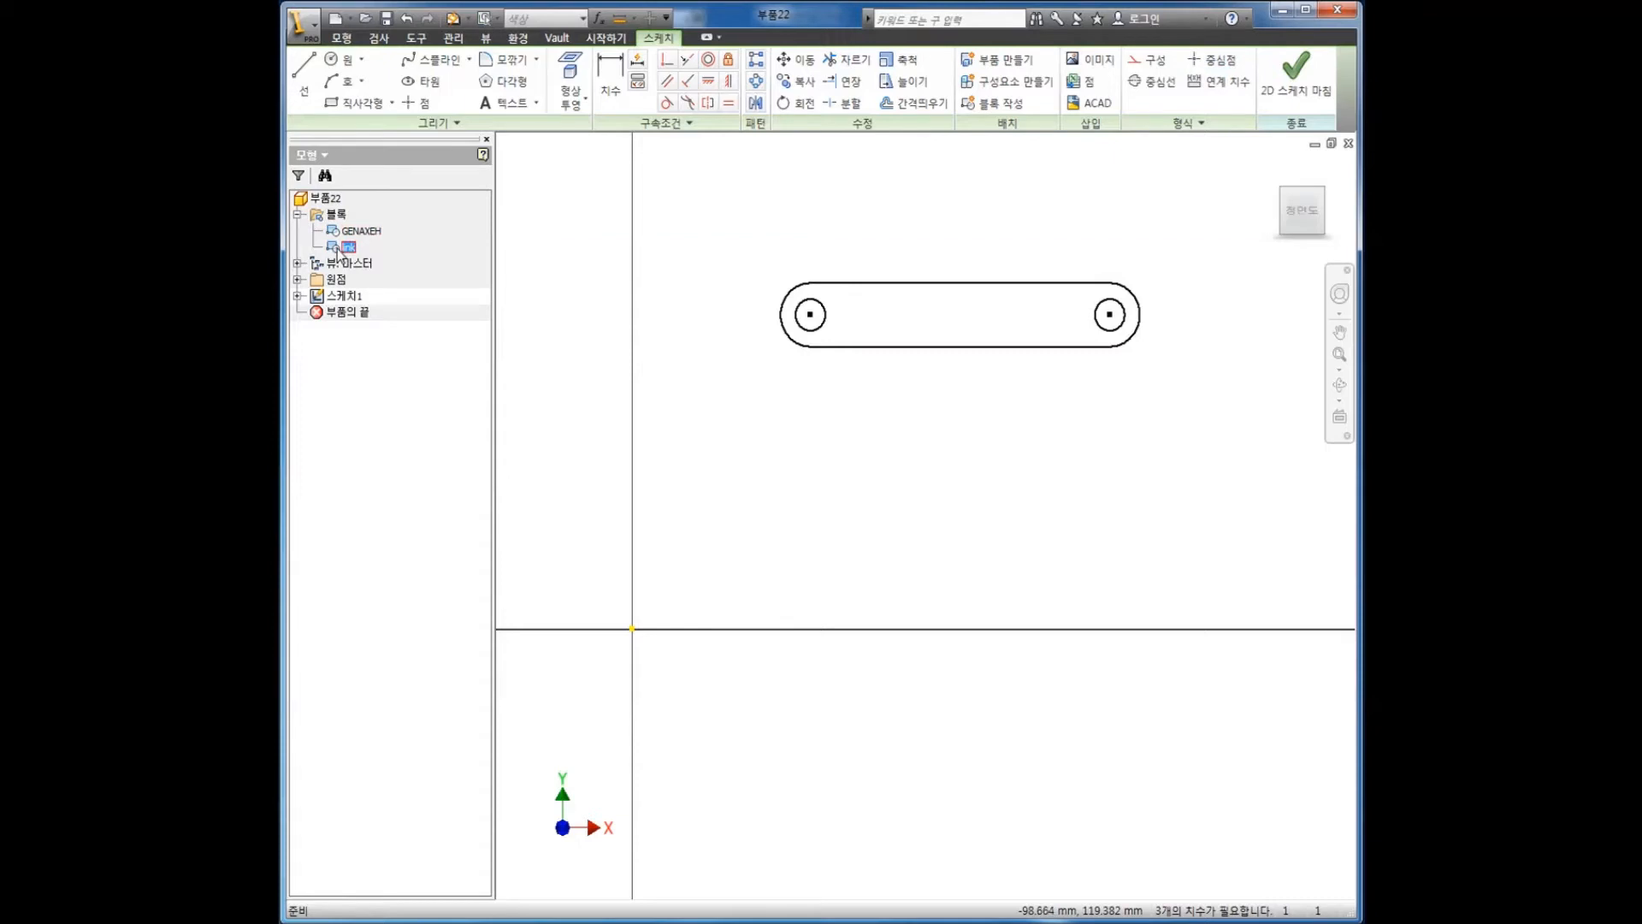
{"action": "left_click", "coordinate": [359, 231]}
{"action": "right_click", "coordinate": [360, 238]}
{"action": "left_click", "coordinate": [391, 295]}
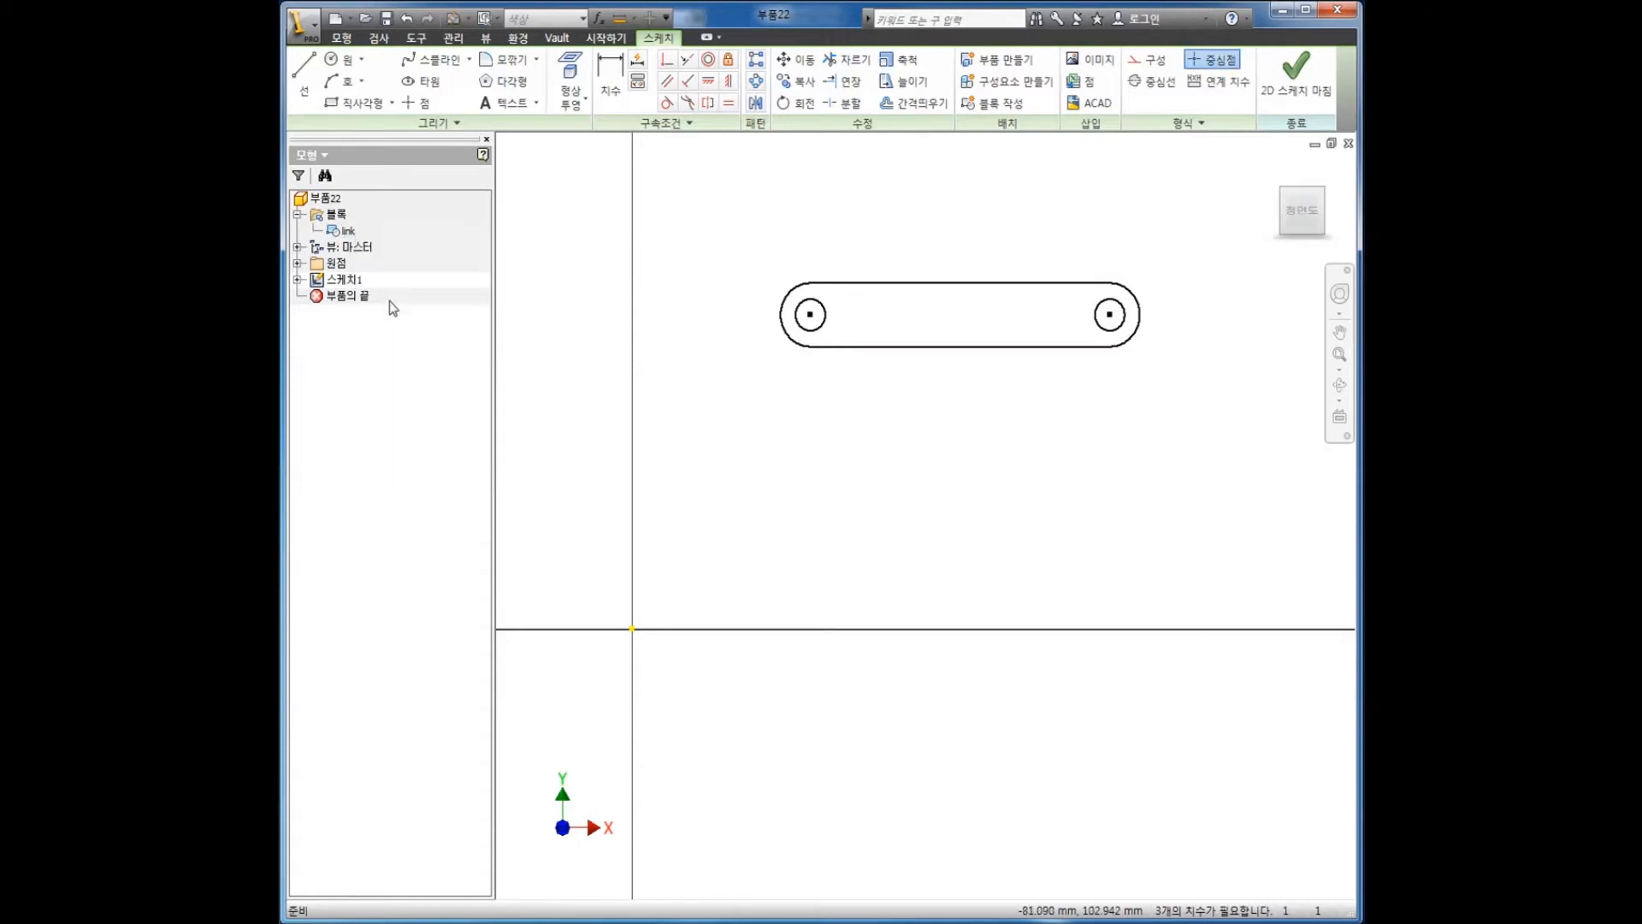
- Place a second instance of the link block above the existing one and delete it again
{"action": "scroll", "coordinate": [731, 391], "scroll_direction": "down", "scroll_amount": 3}
{"action": "middle_click_drag", "start_coordinate": [777, 469], "coordinate": [732, 493]}
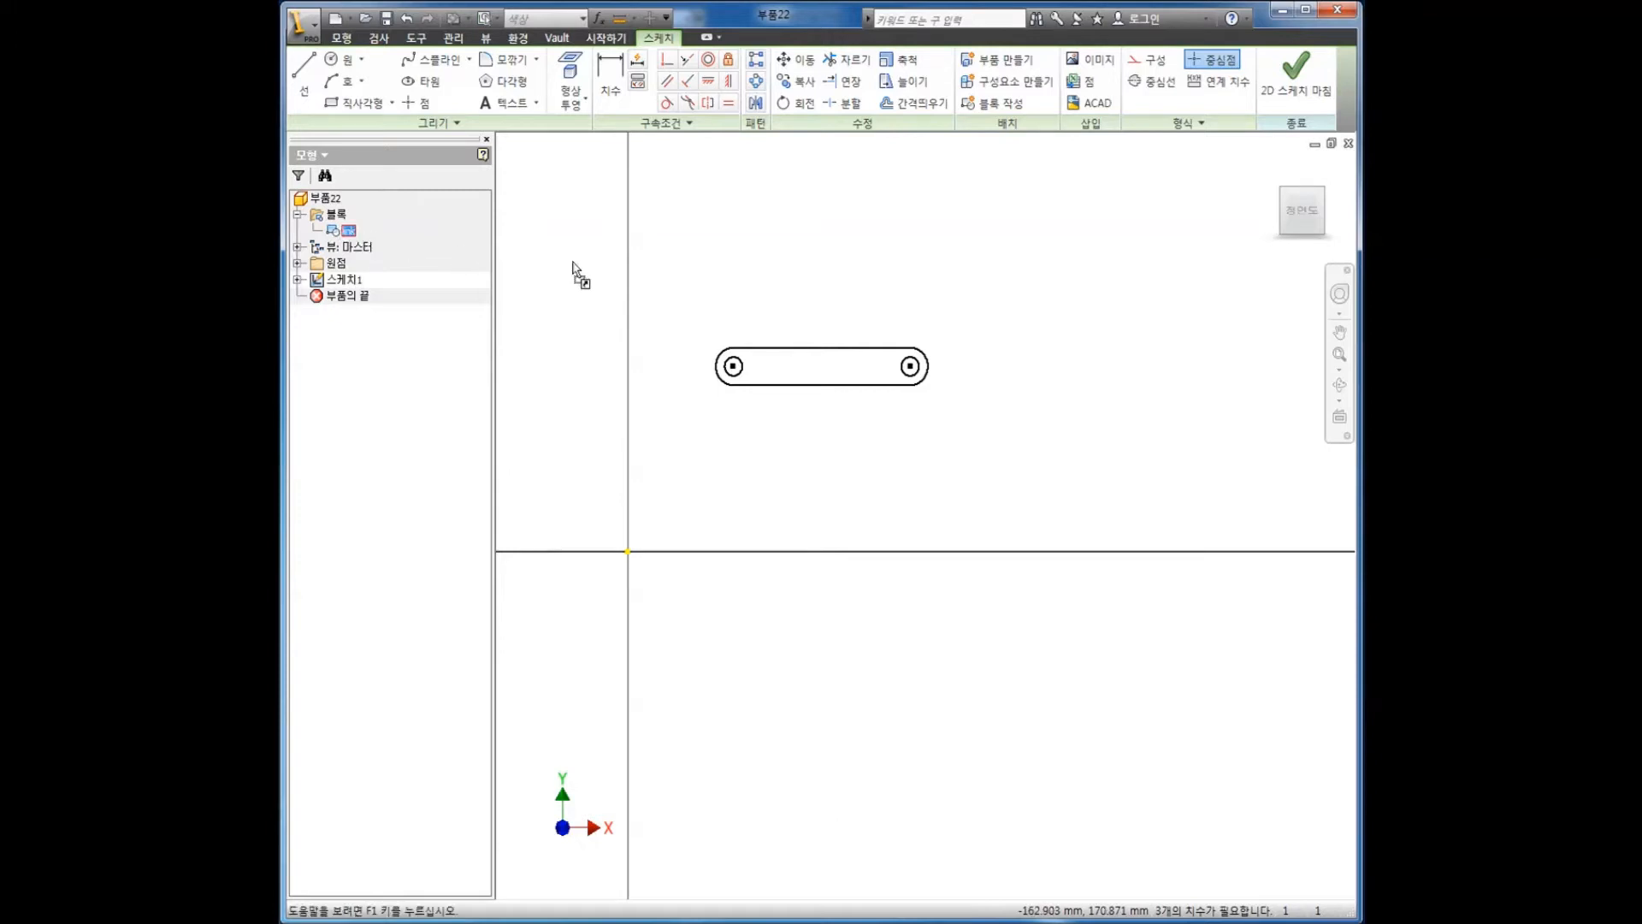
{"action": "left_click_drag", "start_coordinate": [802, 229], "coordinate": [823, 259]}
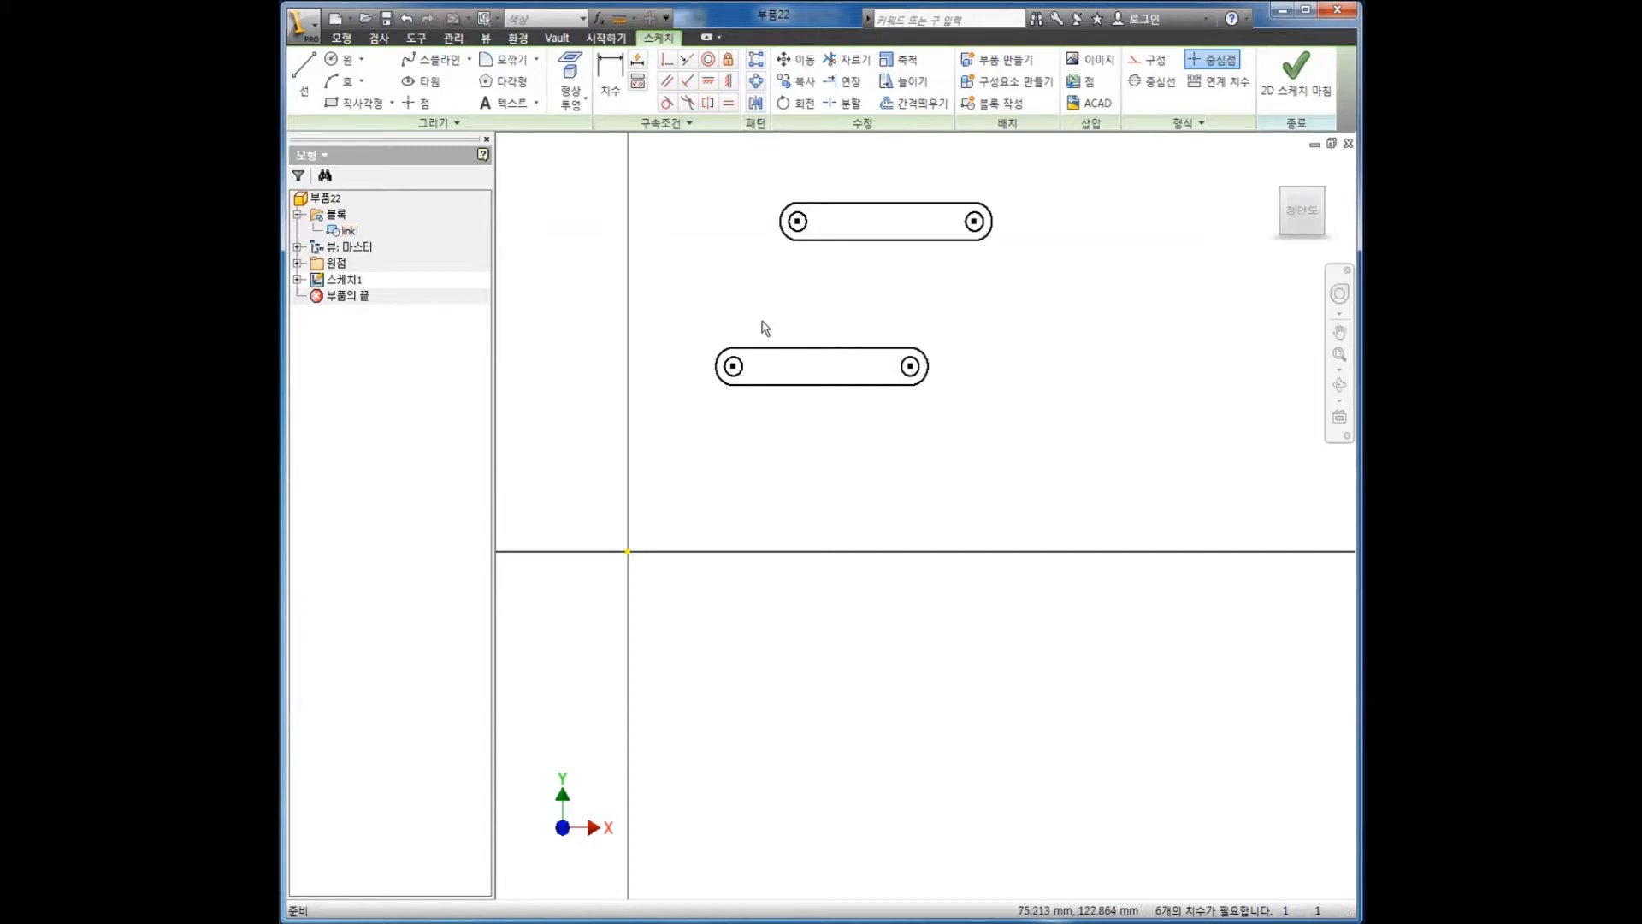
{"action": "left_click", "coordinate": [914, 248]}
{"action": "key", "text": "Delete"}
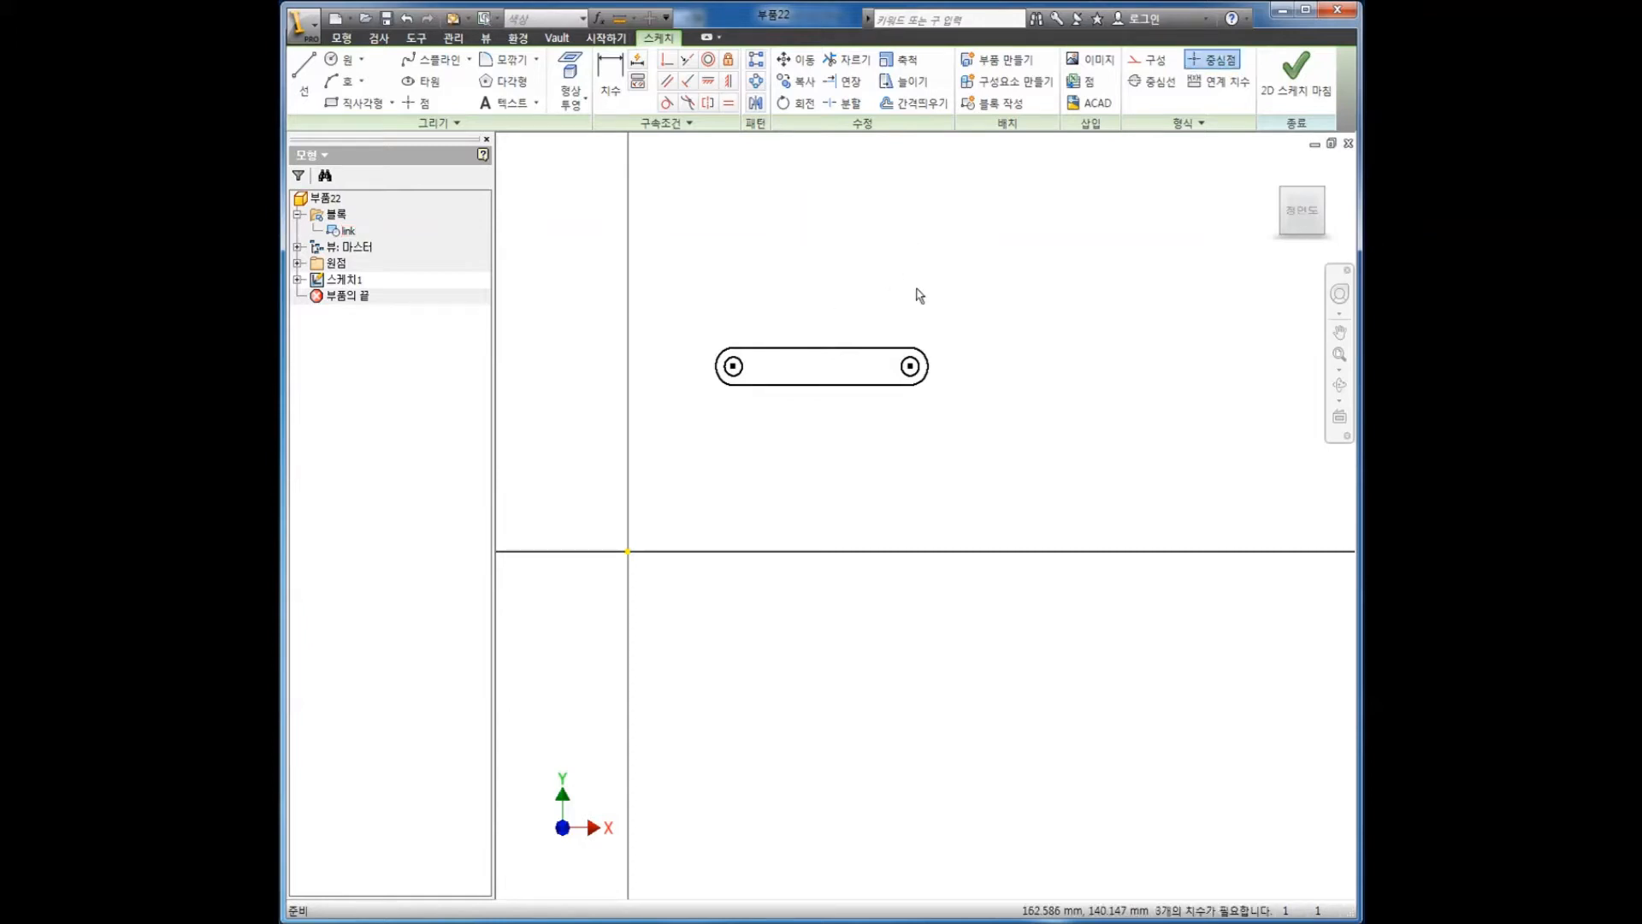
- Sketch a rectangle 100 mm wide and 50 mm high in the free area above and to the right of the link
{"action": "middle_click_drag", "start_coordinate": [975, 381], "coordinate": [953, 341]}
{"action": "mouse_move", "coordinate": [838, 366]}
{"action": "middle_mouse_down"}
{"action": "mouse_move", "coordinate": [839, 389]}
{"action": "mouse_move", "coordinate": [777, 394]}
{"action": "middle_mouse_up"}
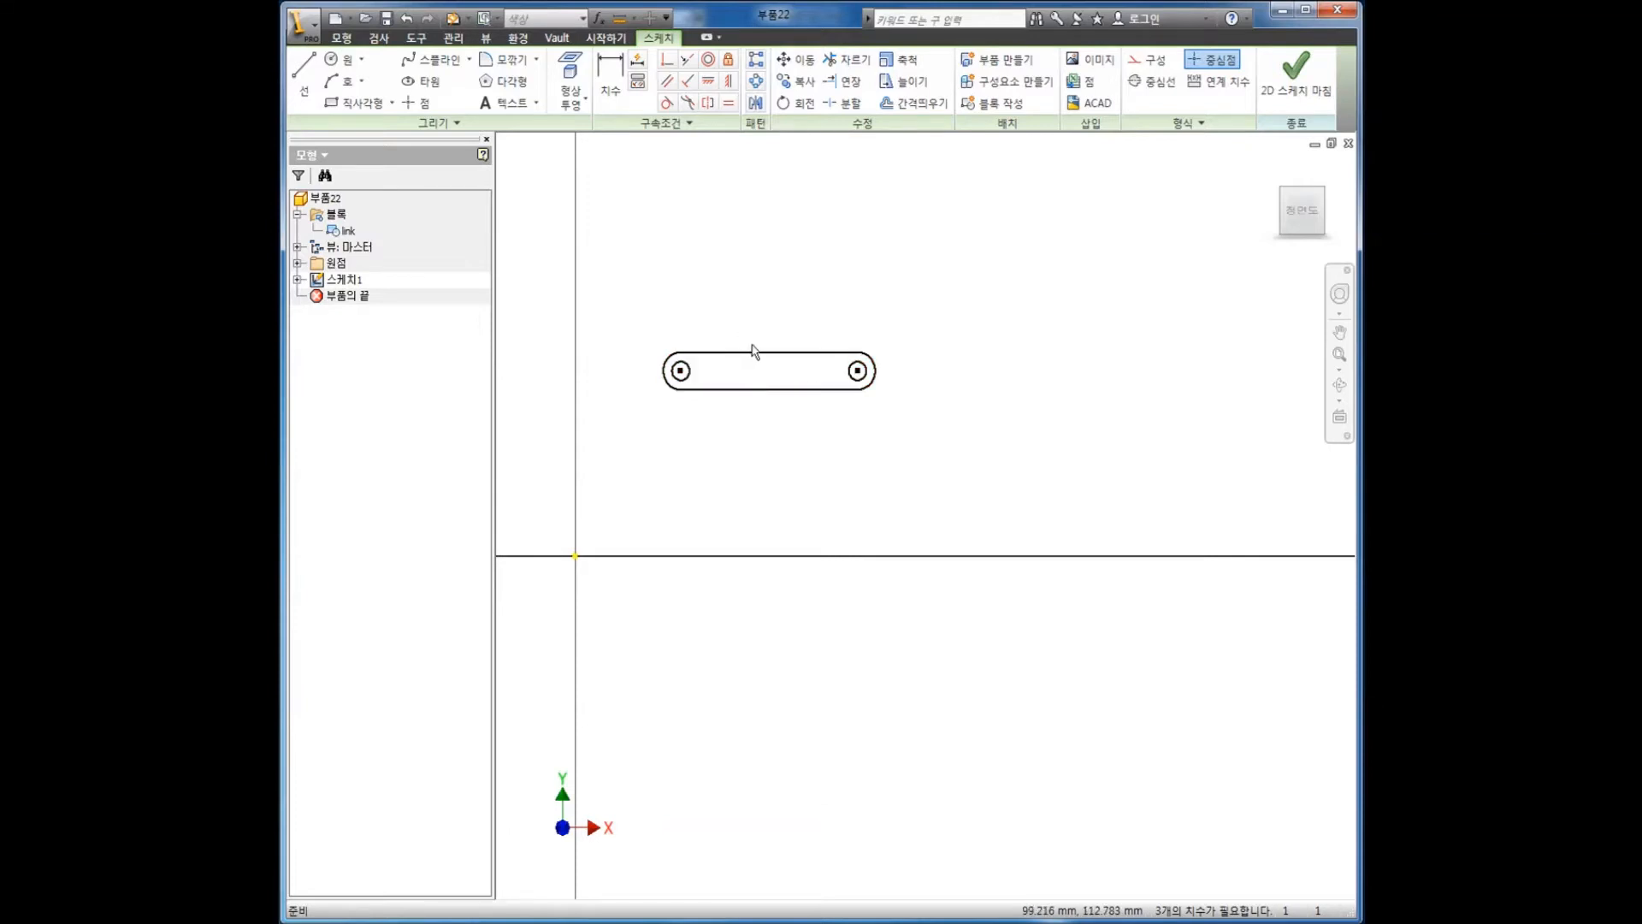
{"action": "middle_click_drag", "start_coordinate": [857, 304], "coordinate": [828, 359]}
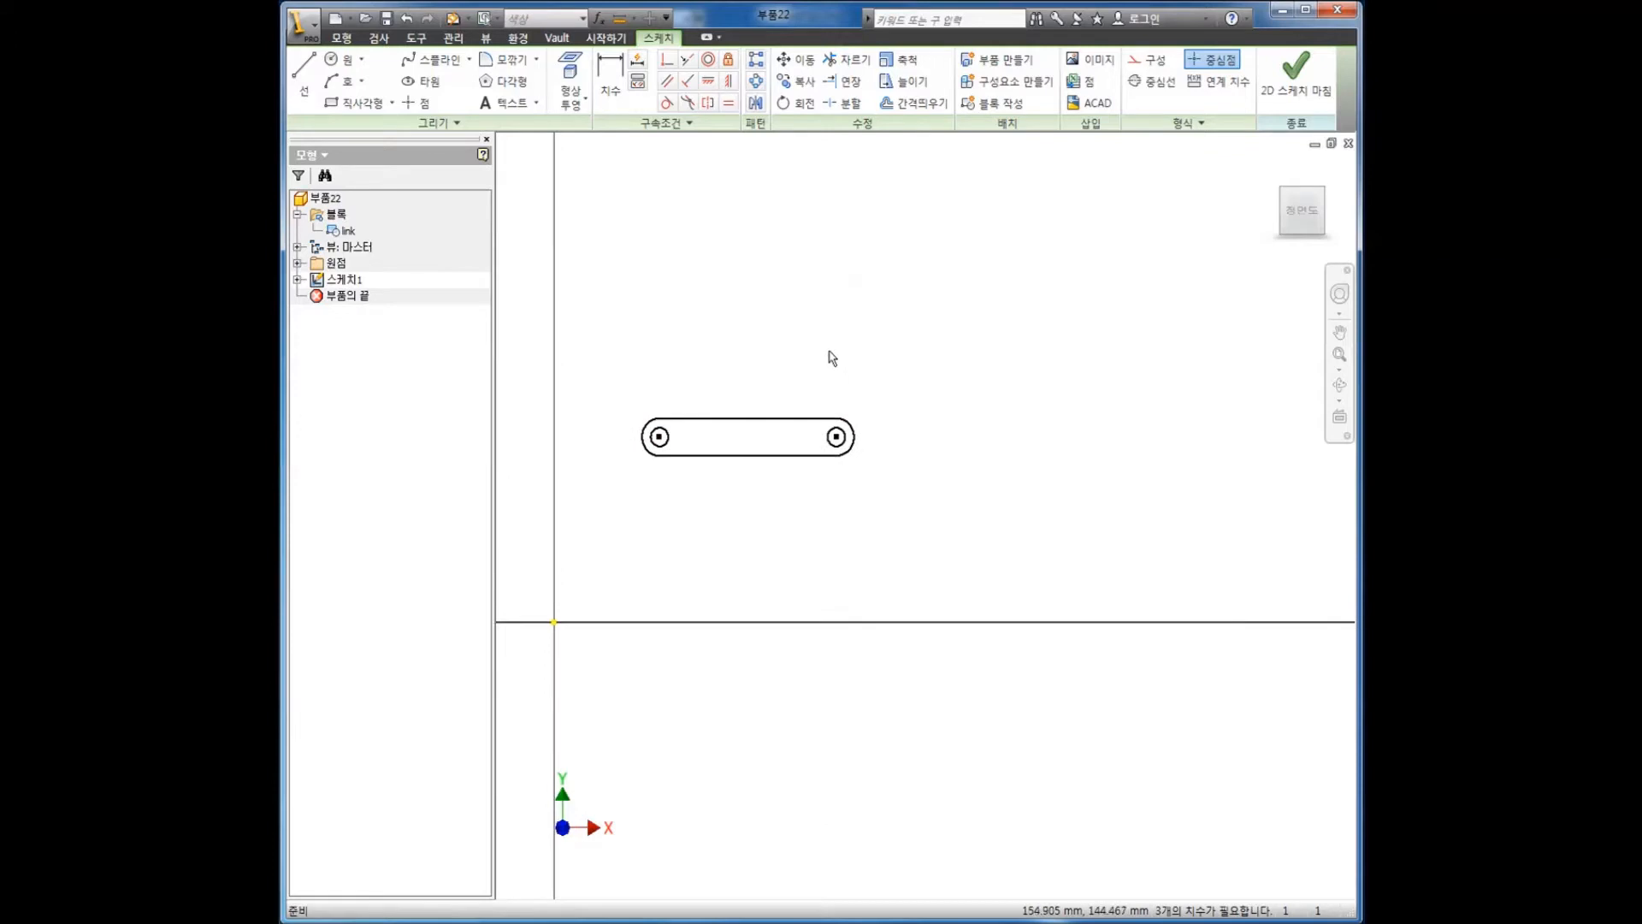
{"action": "mouse_move", "coordinate": [938, 370]}
{"action": "middle_mouse_down"}
{"action": "mouse_move", "coordinate": [902, 396]}
{"action": "mouse_move", "coordinate": [883, 362]}
{"action": "mouse_move", "coordinate": [843, 407]}
{"action": "middle_mouse_up"}
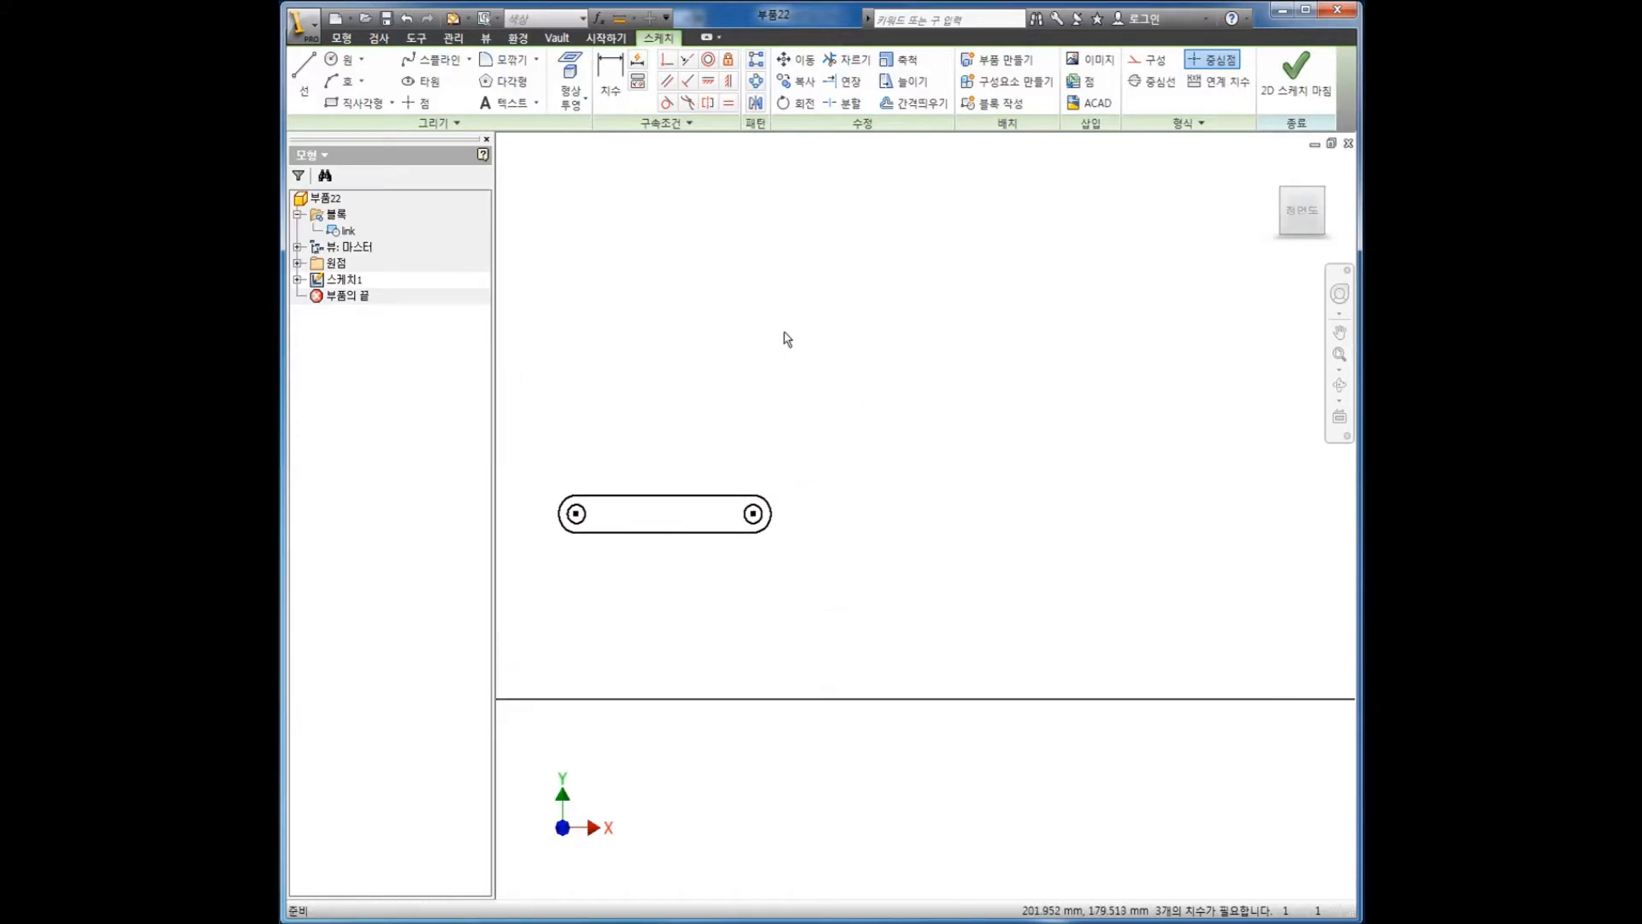
{"action": "right_click", "coordinate": [748, 295]}
{"action": "left_click", "coordinate": [784, 272]}
{"action": "left_click", "coordinate": [864, 390]}
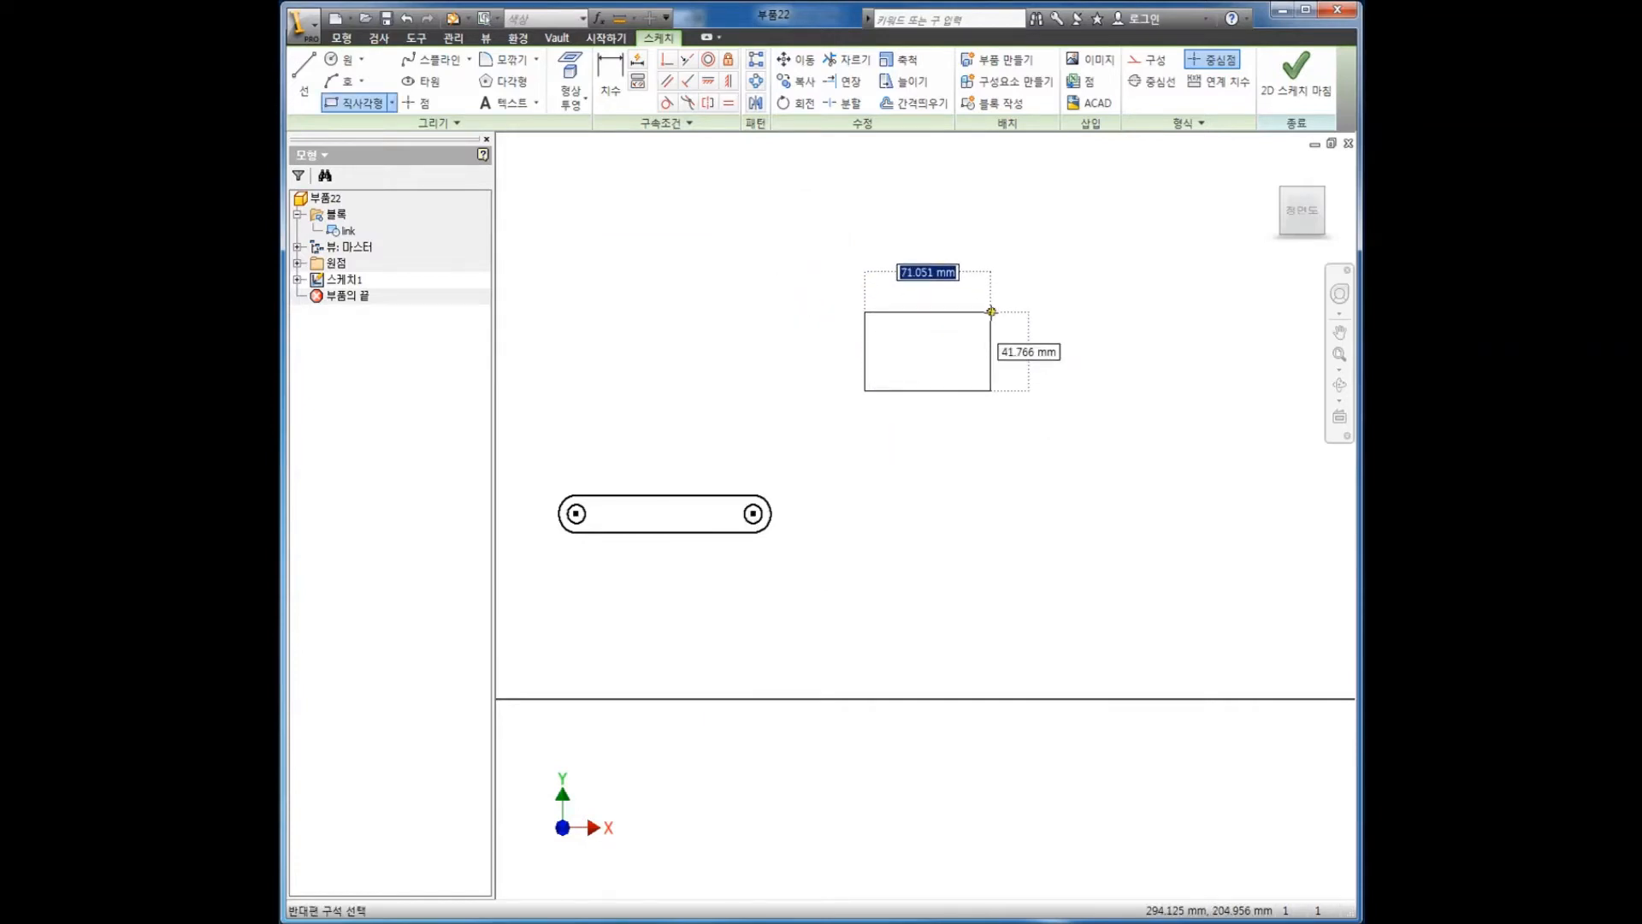
{"action": "type", "text": "100"}
{"action": "key", "text": "Tab"}
{"action": "type", "text": "50"}
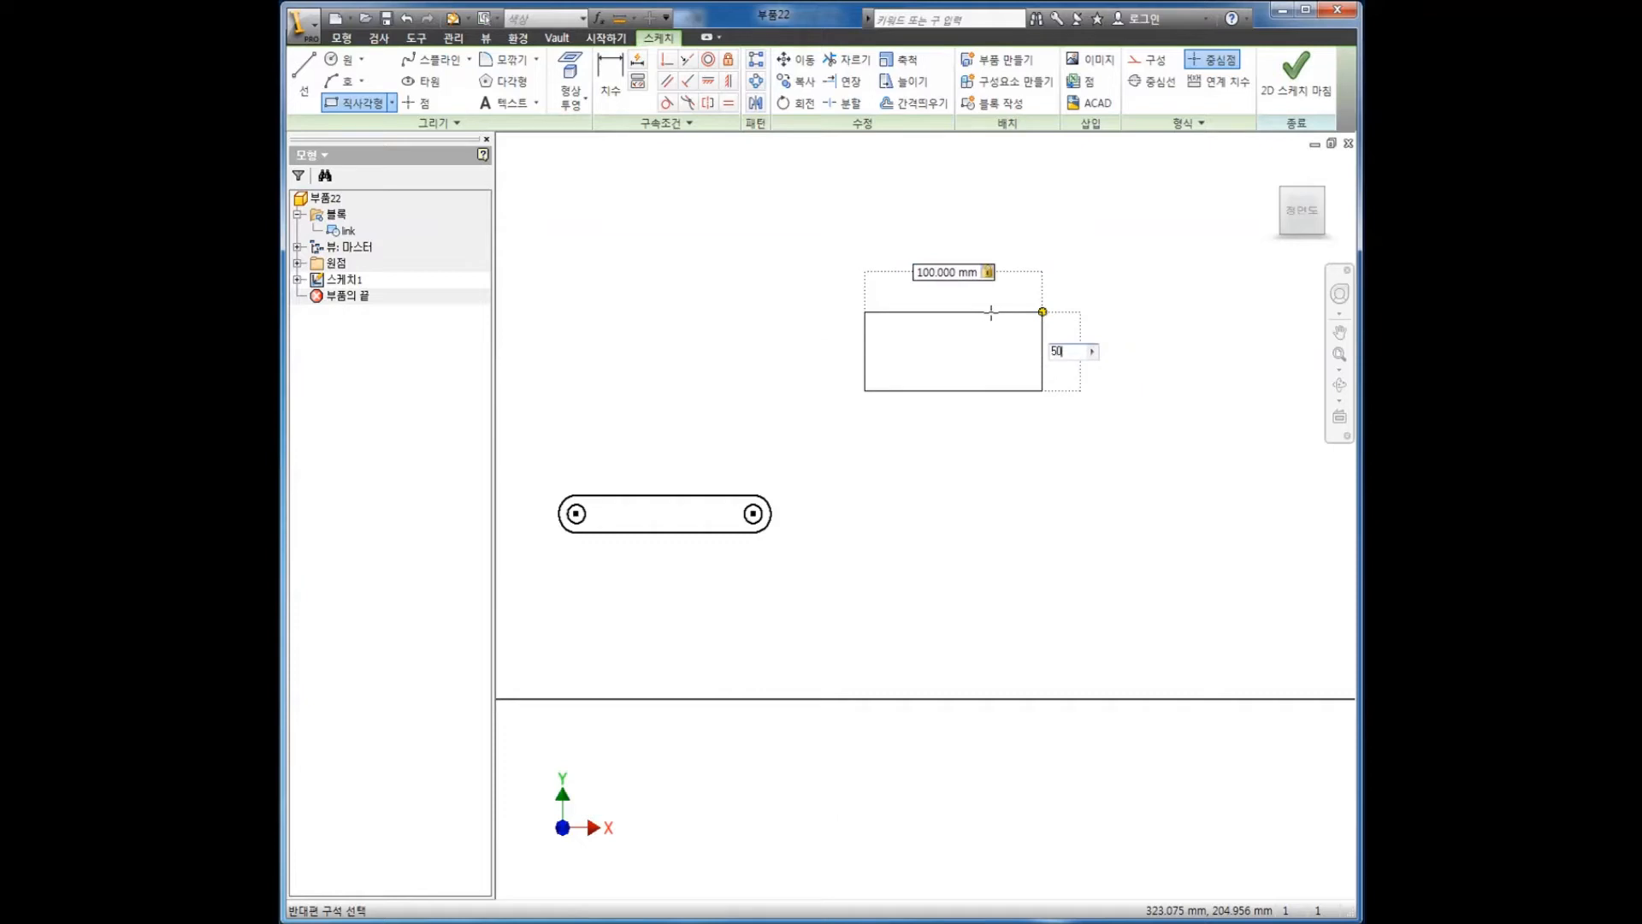
{"action": "key", "text": "Return"}
- Sketch a circle about 11 mm in diameter inside the rectangle, near the middle of its right side
{"action": "middle_click_drag", "start_coordinate": [964, 459], "coordinate": [870, 483]}
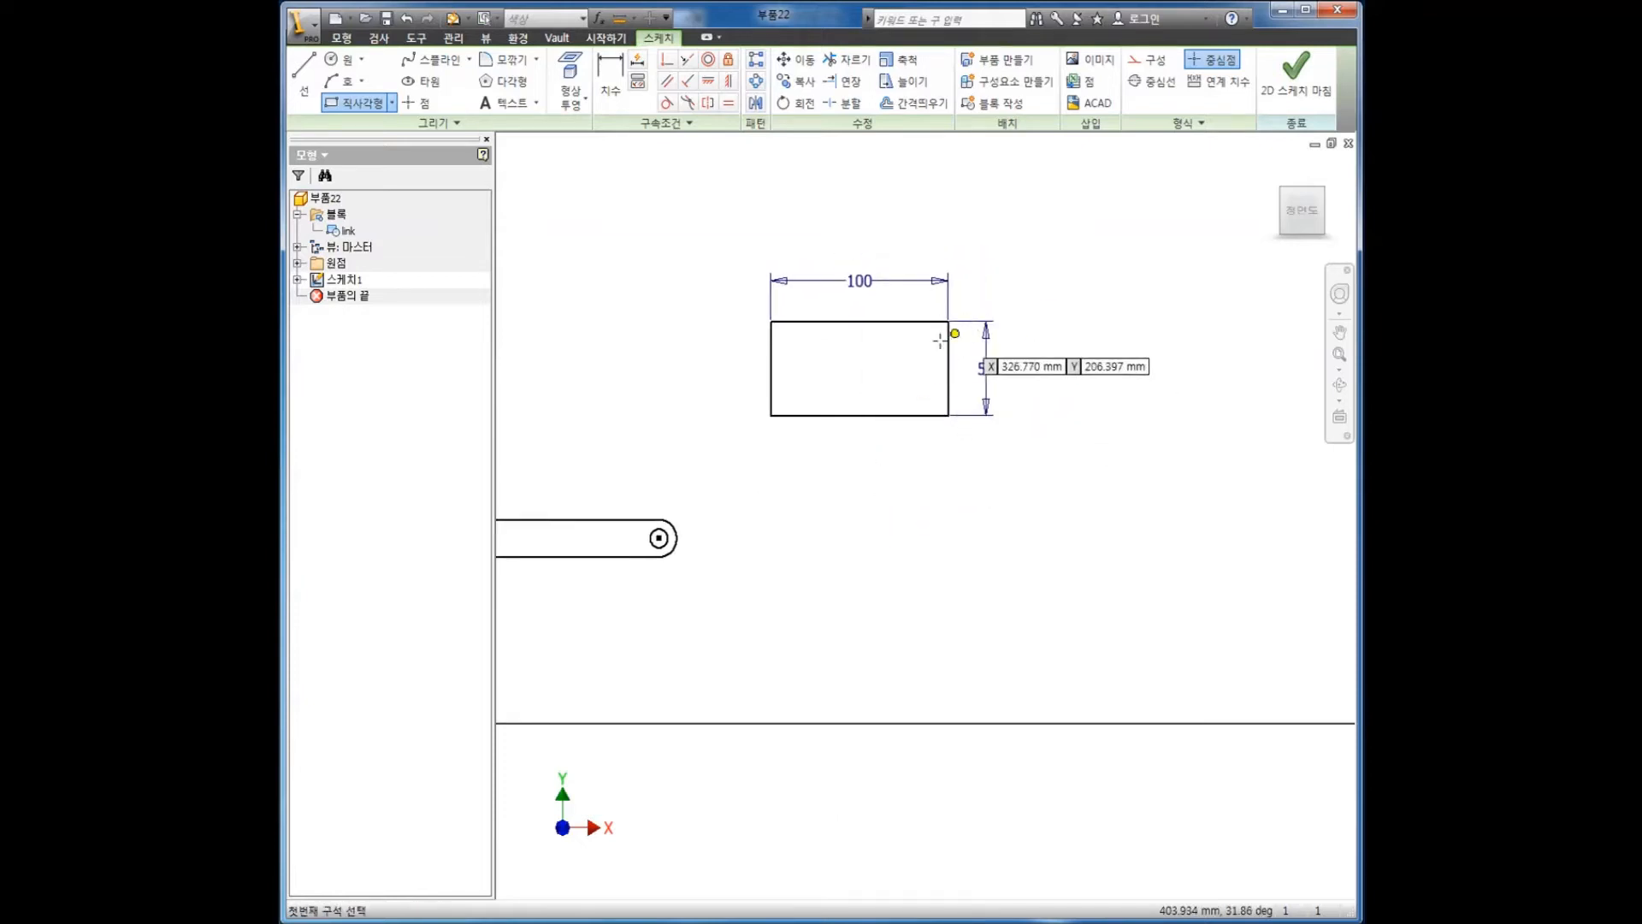
{"action": "right_click", "coordinate": [907, 366]}
{"action": "left_click", "coordinate": [866, 345]}
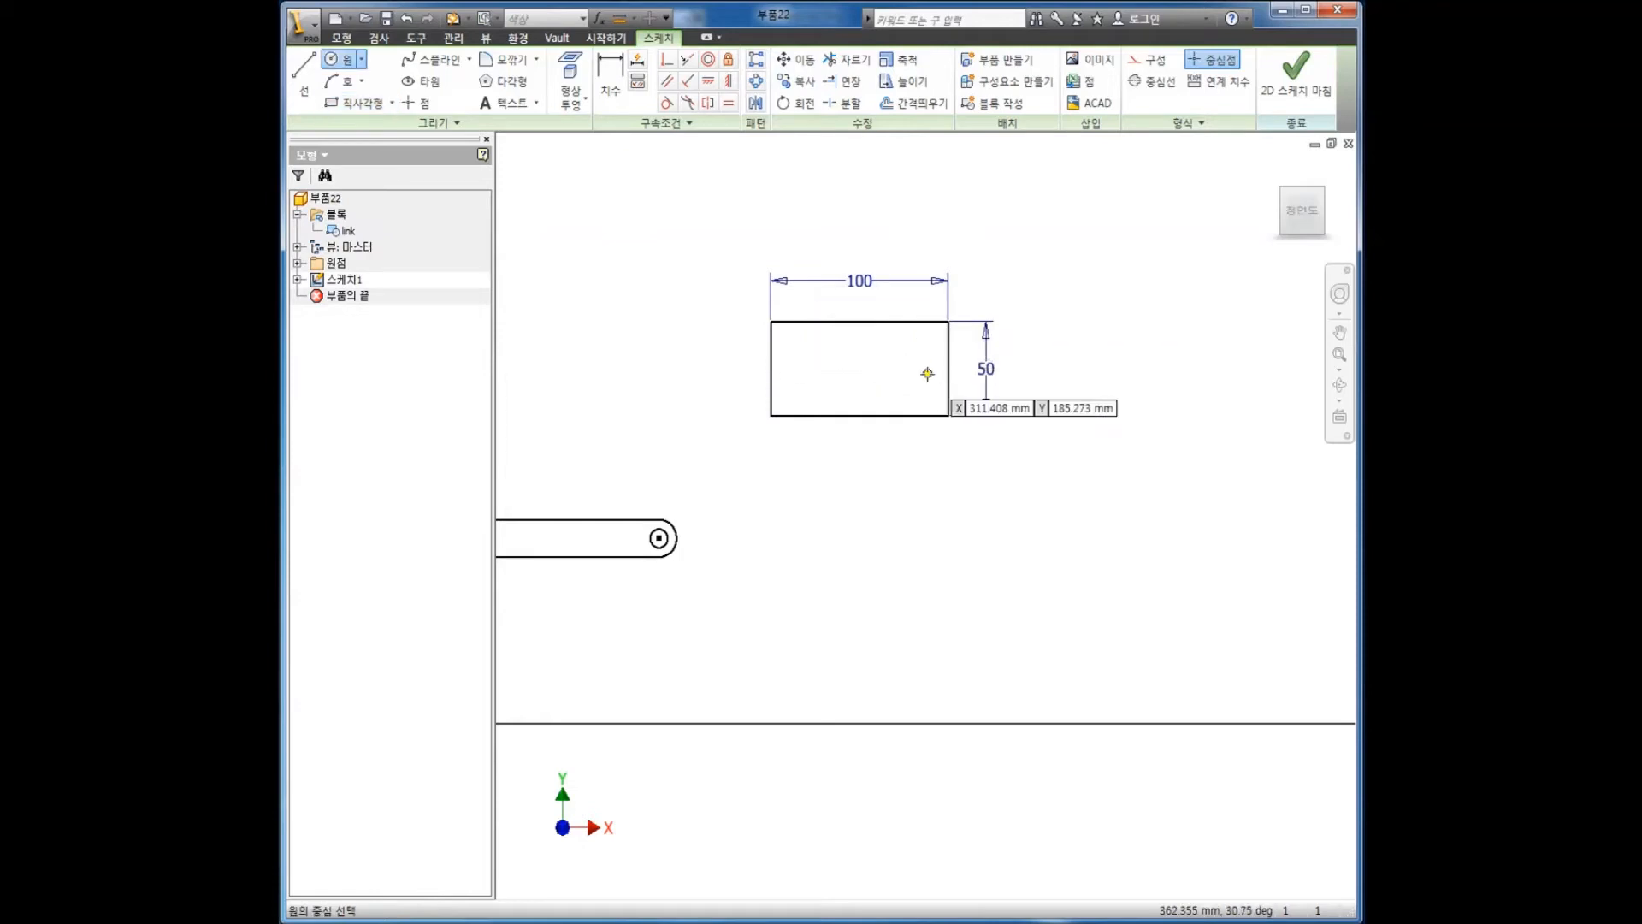
{"action": "scroll", "coordinate": [898, 366], "scroll_direction": "down", "scroll_amount": 3}
{"action": "left_click", "coordinate": [897, 363]}
{"action": "left_click", "coordinate": [895, 342]}
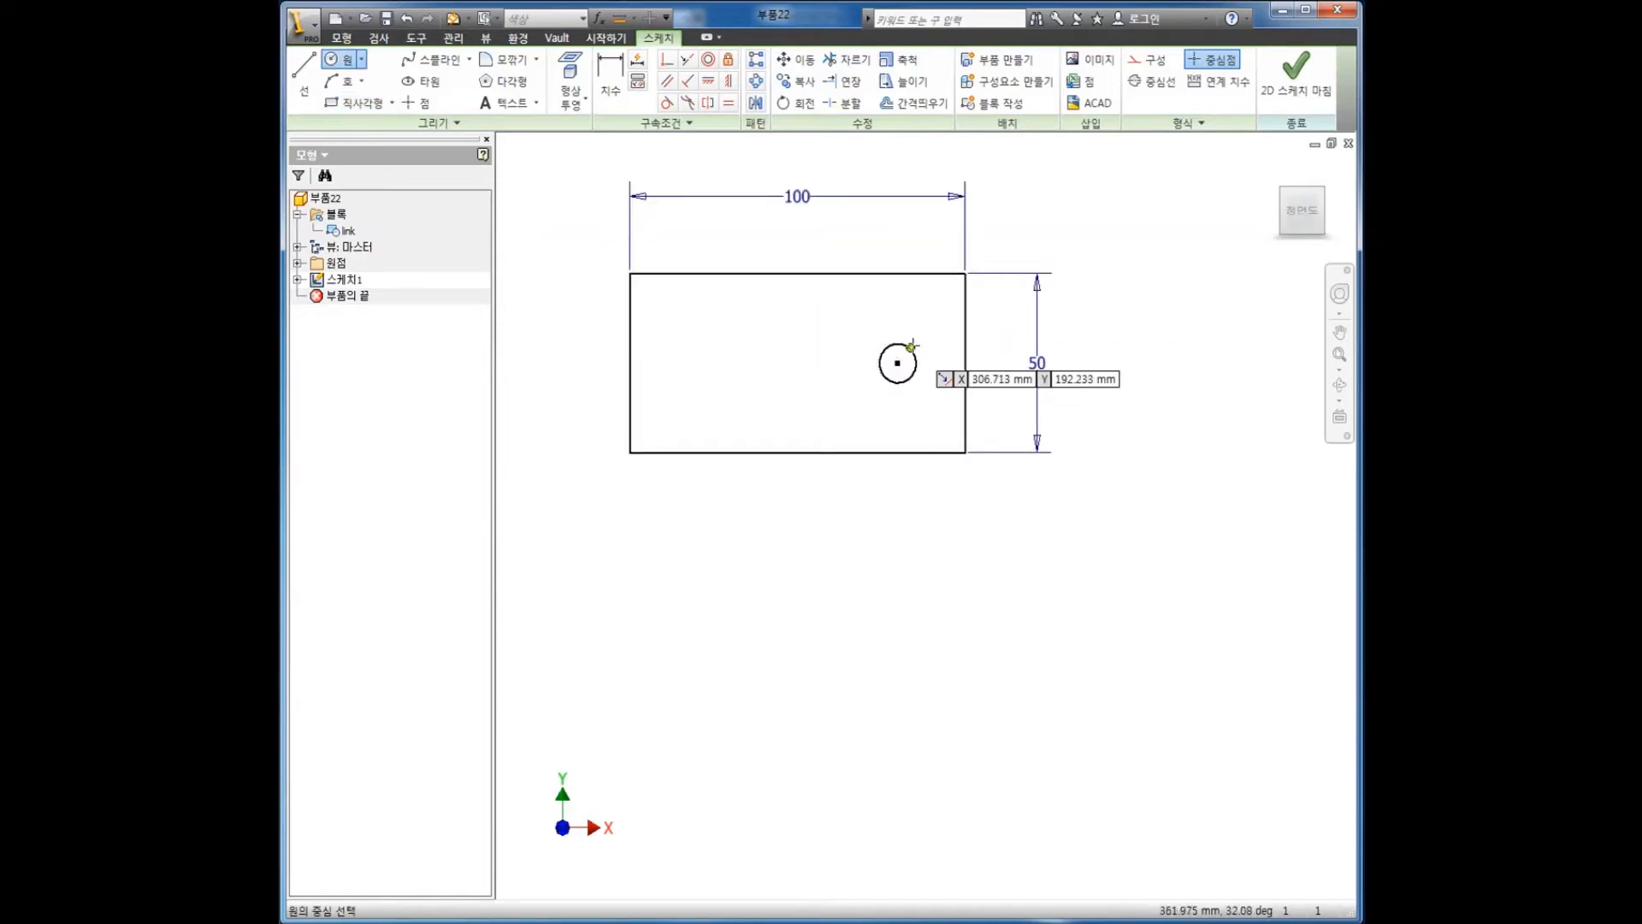
- Dimension the circle's diameter as 10 mm
{"action": "key", "text": "d"}
{"action": "left_click", "coordinate": [889, 346]}
{"action": "left_click", "coordinate": [844, 308]}
{"action": "type", "text": "1"}
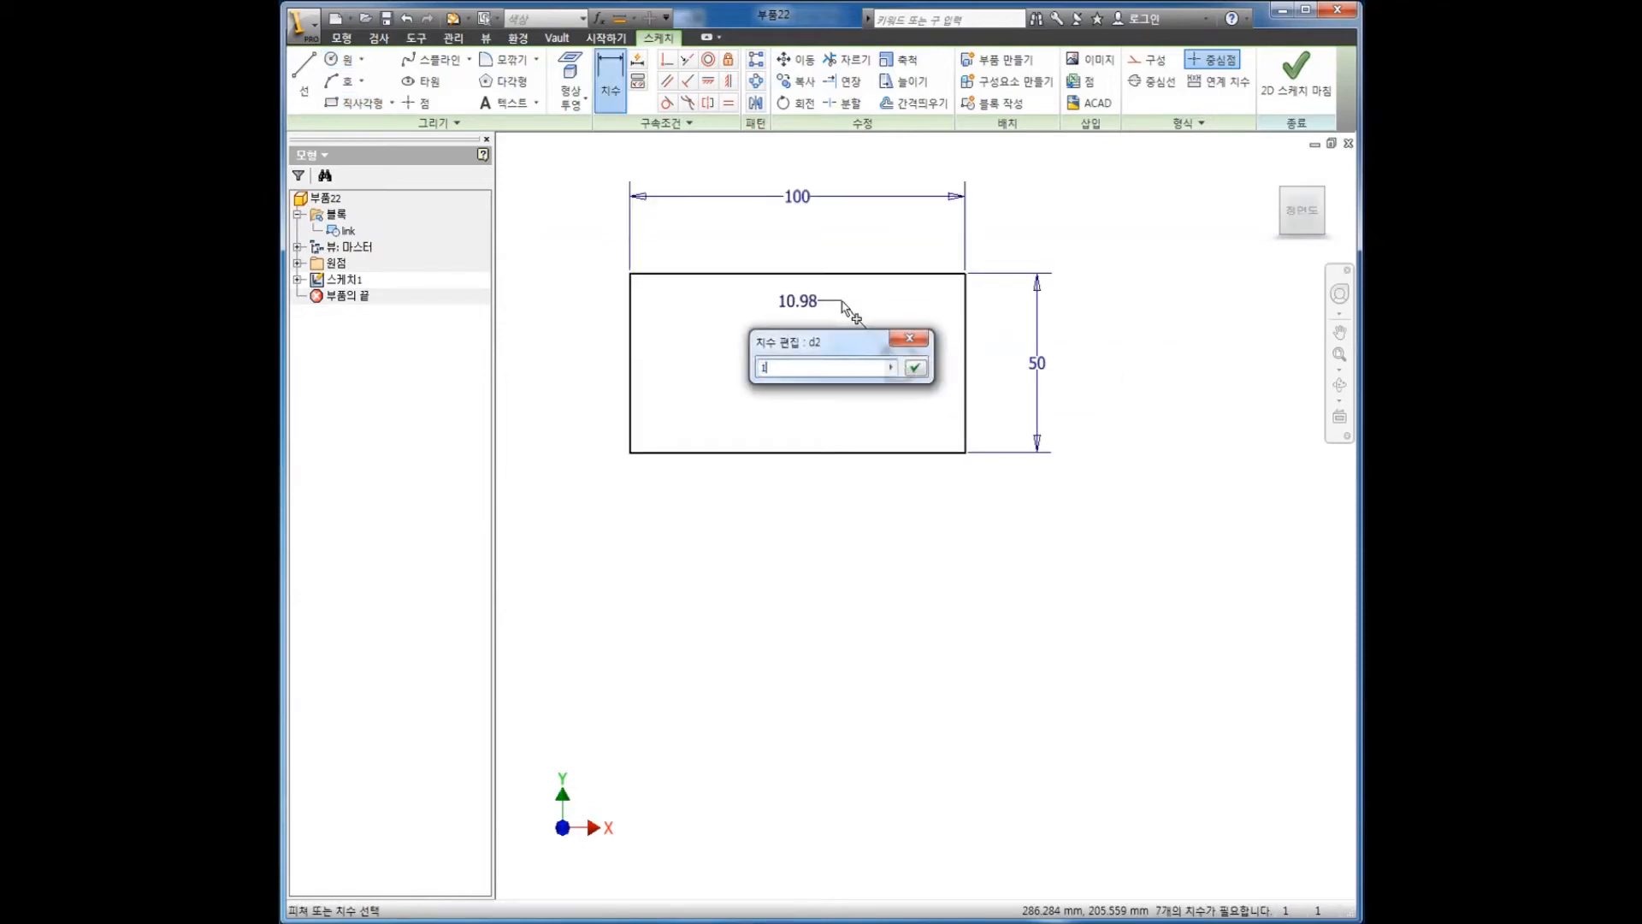
{"action": "type", "text": "0"}
{"action": "key", "text": "Return"}
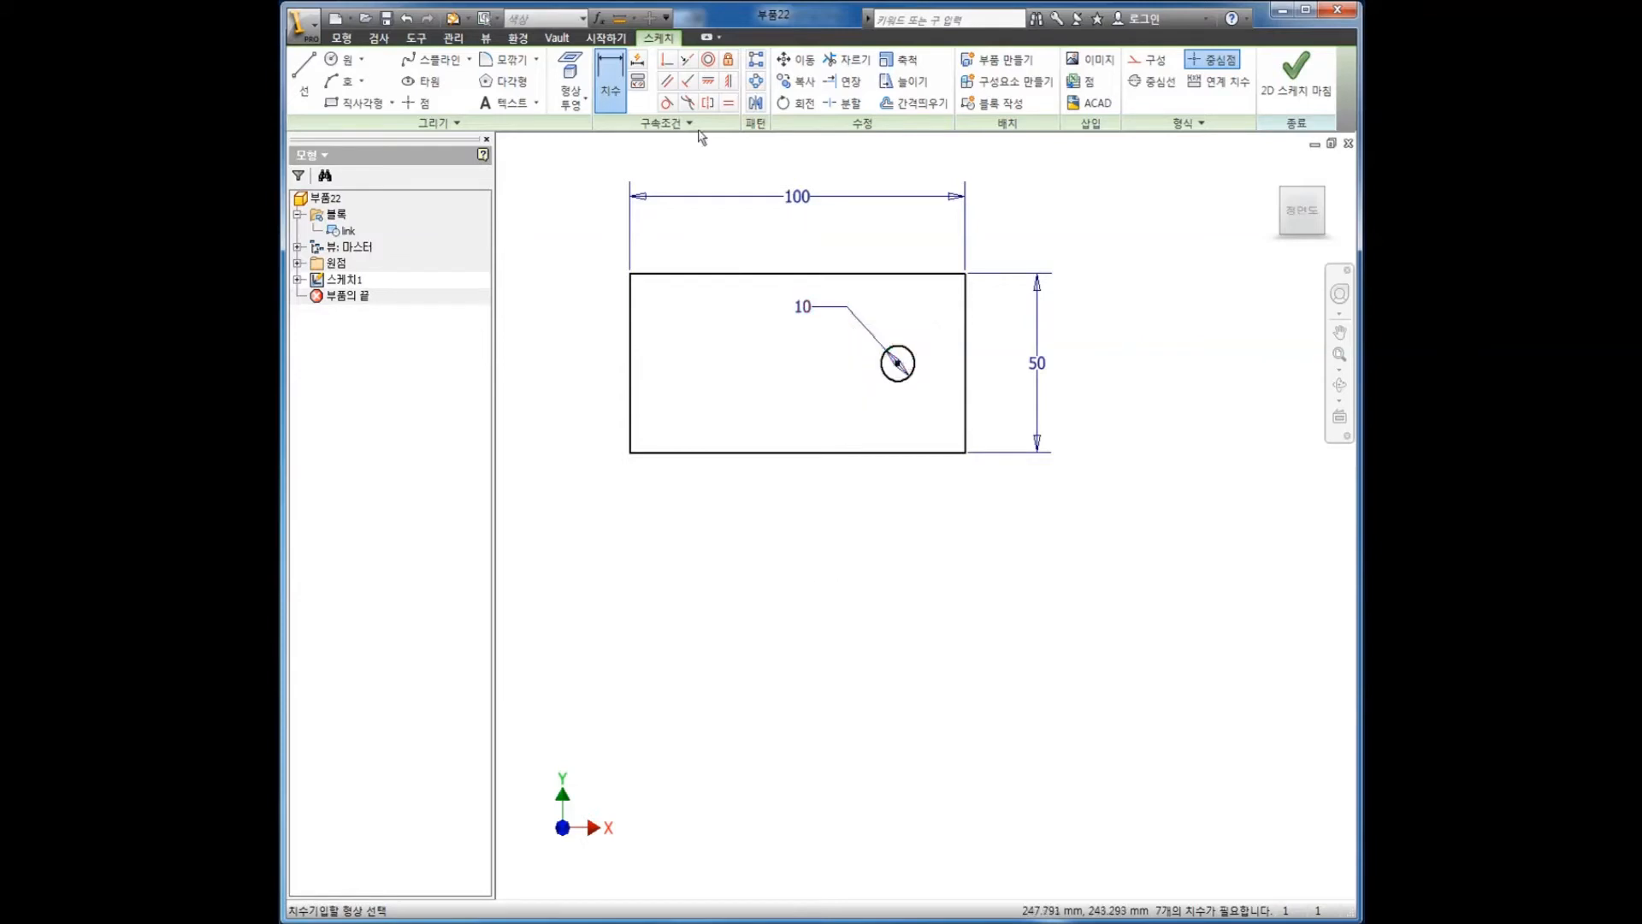
- Align the circle's centre horizontally with the midpoint of the rectangle's right edge
{"action": "left_click", "coordinate": [707, 85]}
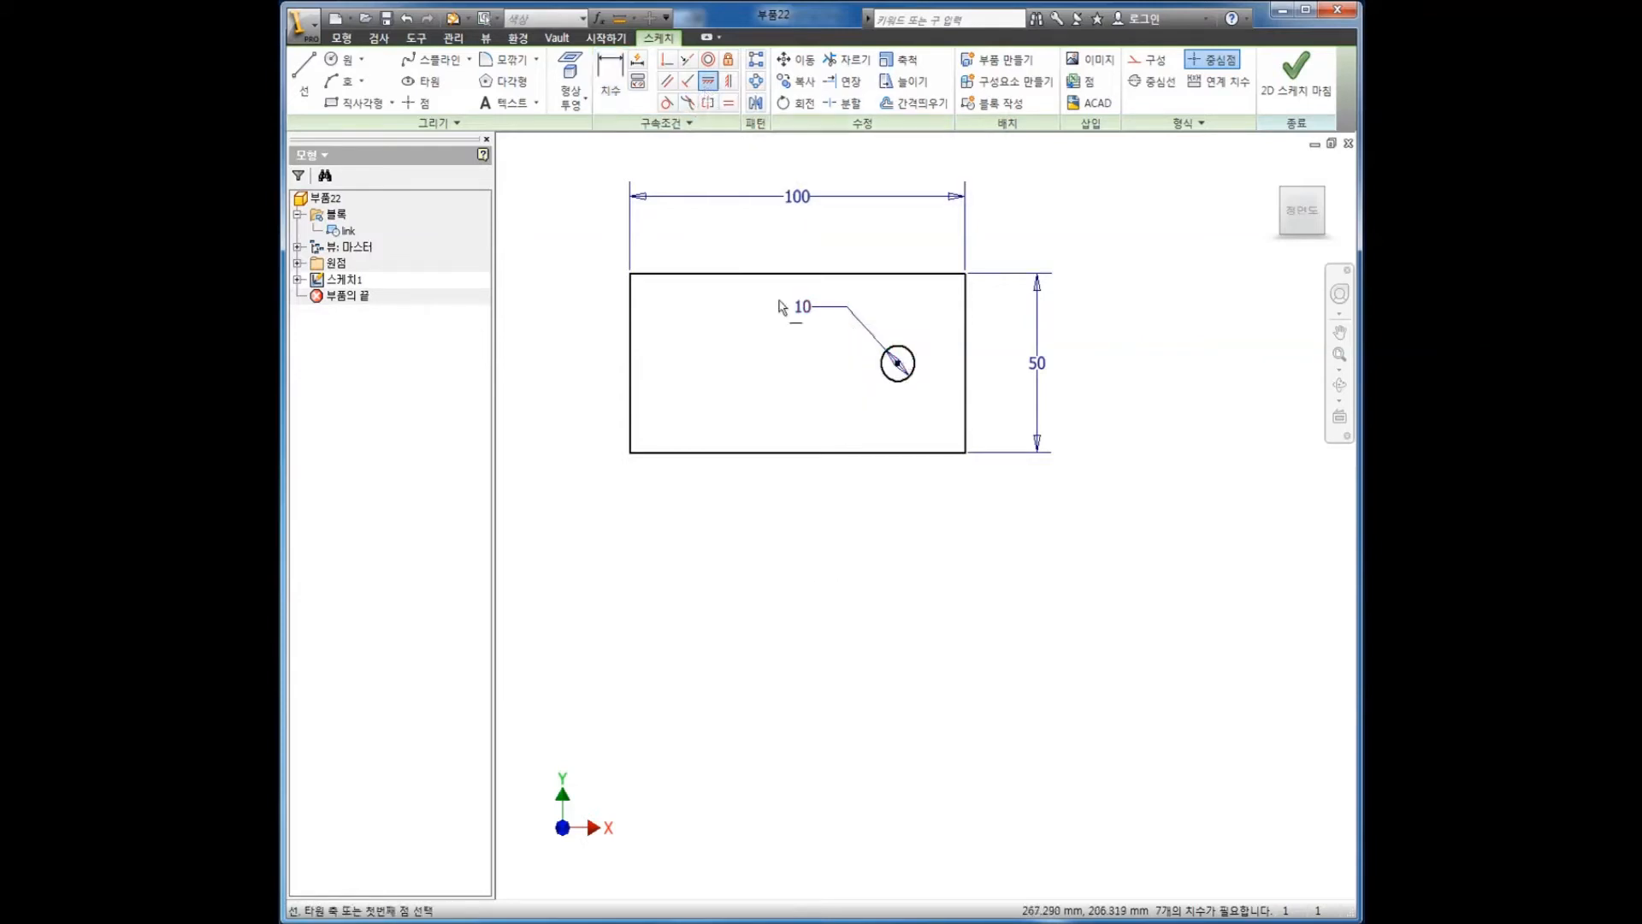
{"action": "left_click", "coordinate": [897, 365]}
{"action": "left_click", "coordinate": [965, 363]}
- Dimension the distance from the circle's centre to the rectangle's right edge as 20 mm
{"action": "key", "text": "d"}
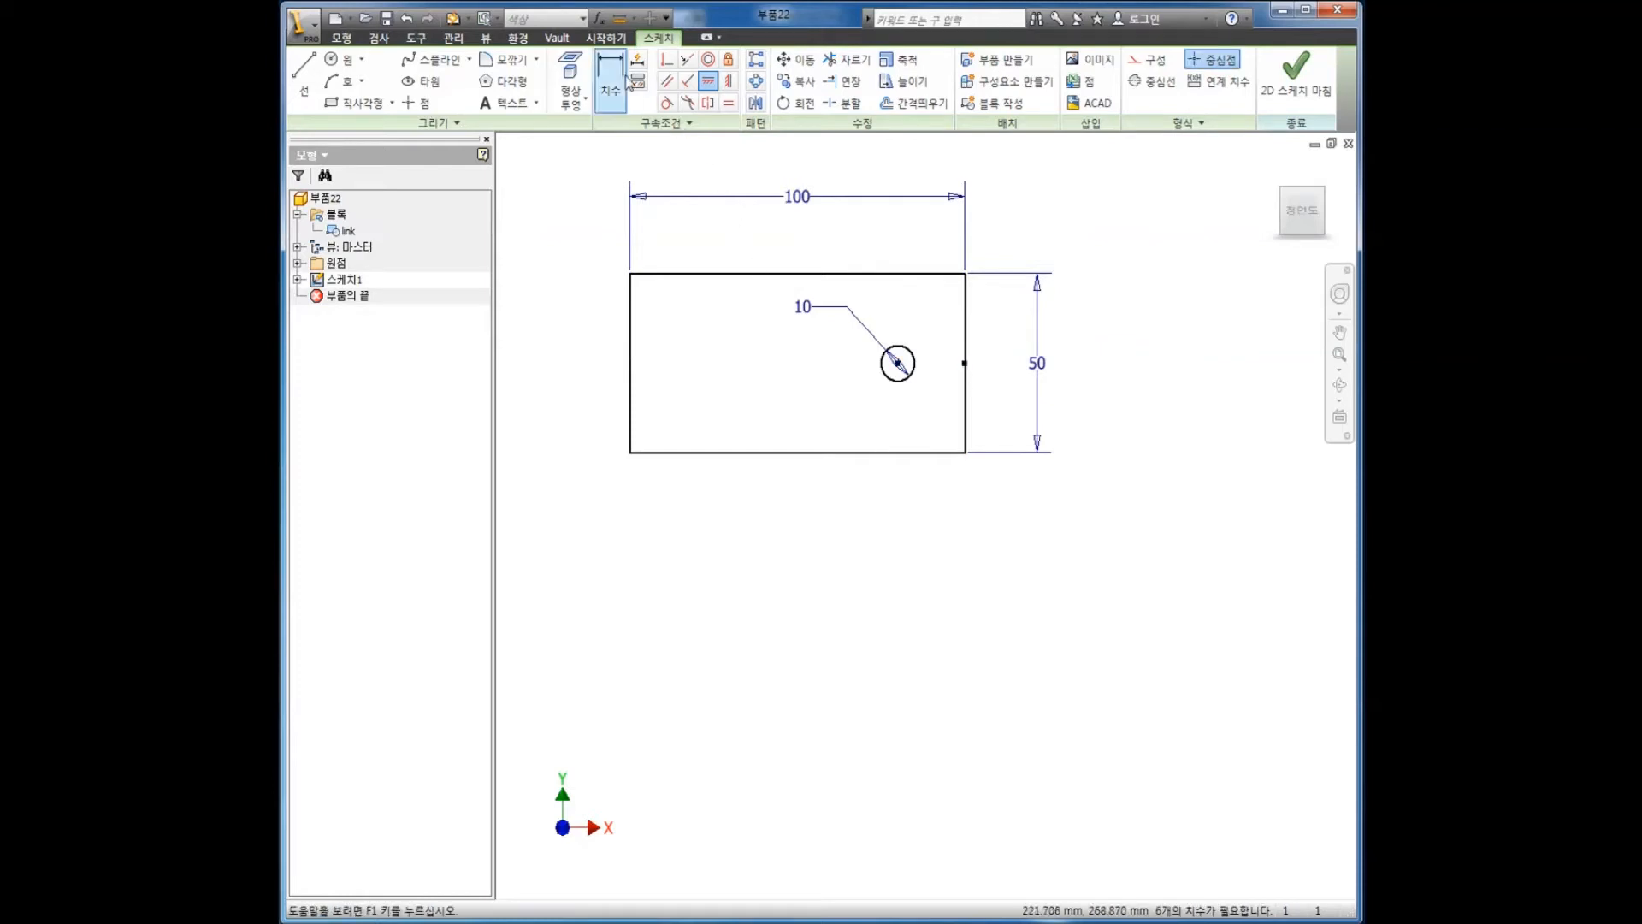
{"action": "left_click", "coordinate": [897, 363]}
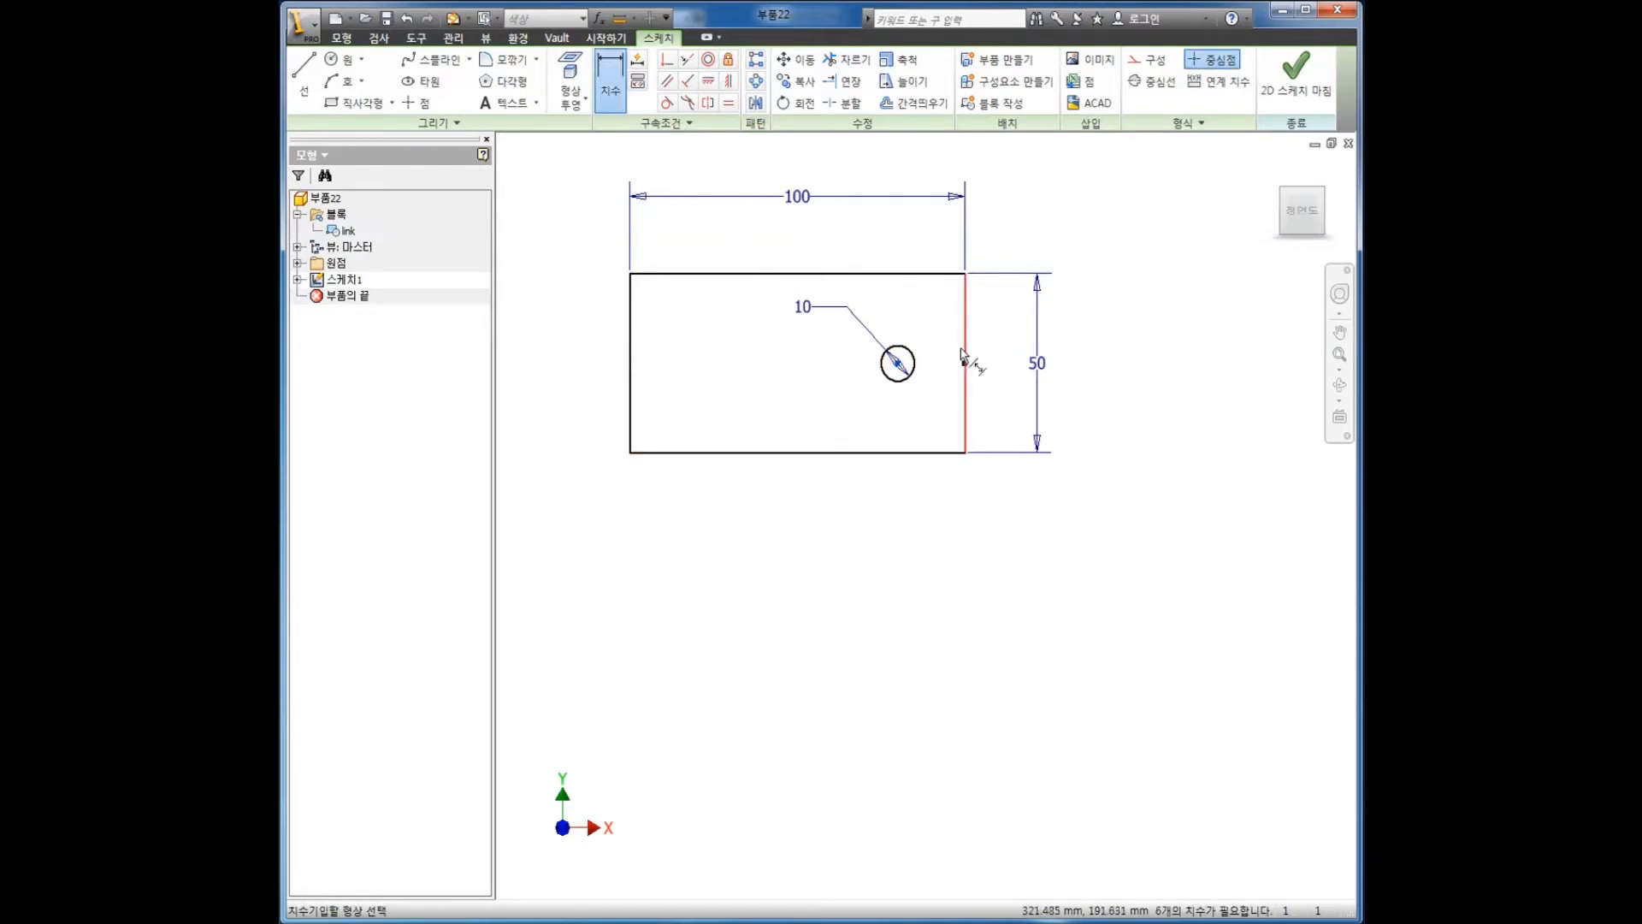
{"action": "left_click", "coordinate": [965, 357]}
{"action": "left_click", "coordinate": [934, 246]}
{"action": "type", "text": "20"}
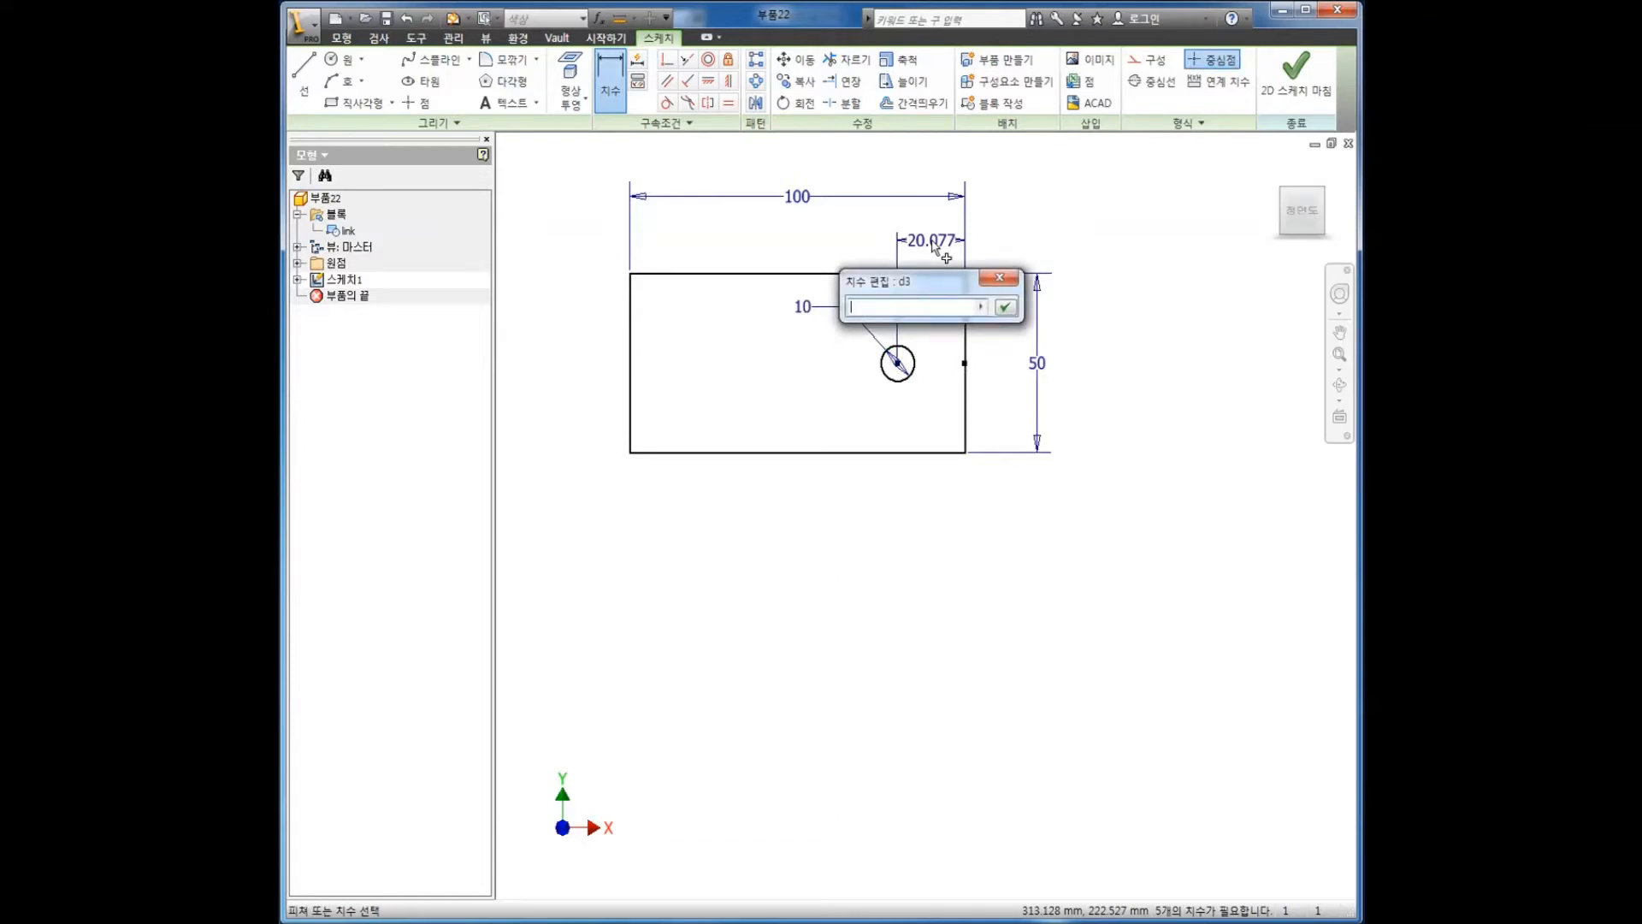
{"action": "type", "text": "5"}
{"action": "key", "text": "Return"}
{"action": "double_click", "coordinate": [934, 247]}
{"action": "type", "text": "20"}
{"action": "key", "text": "Return"}
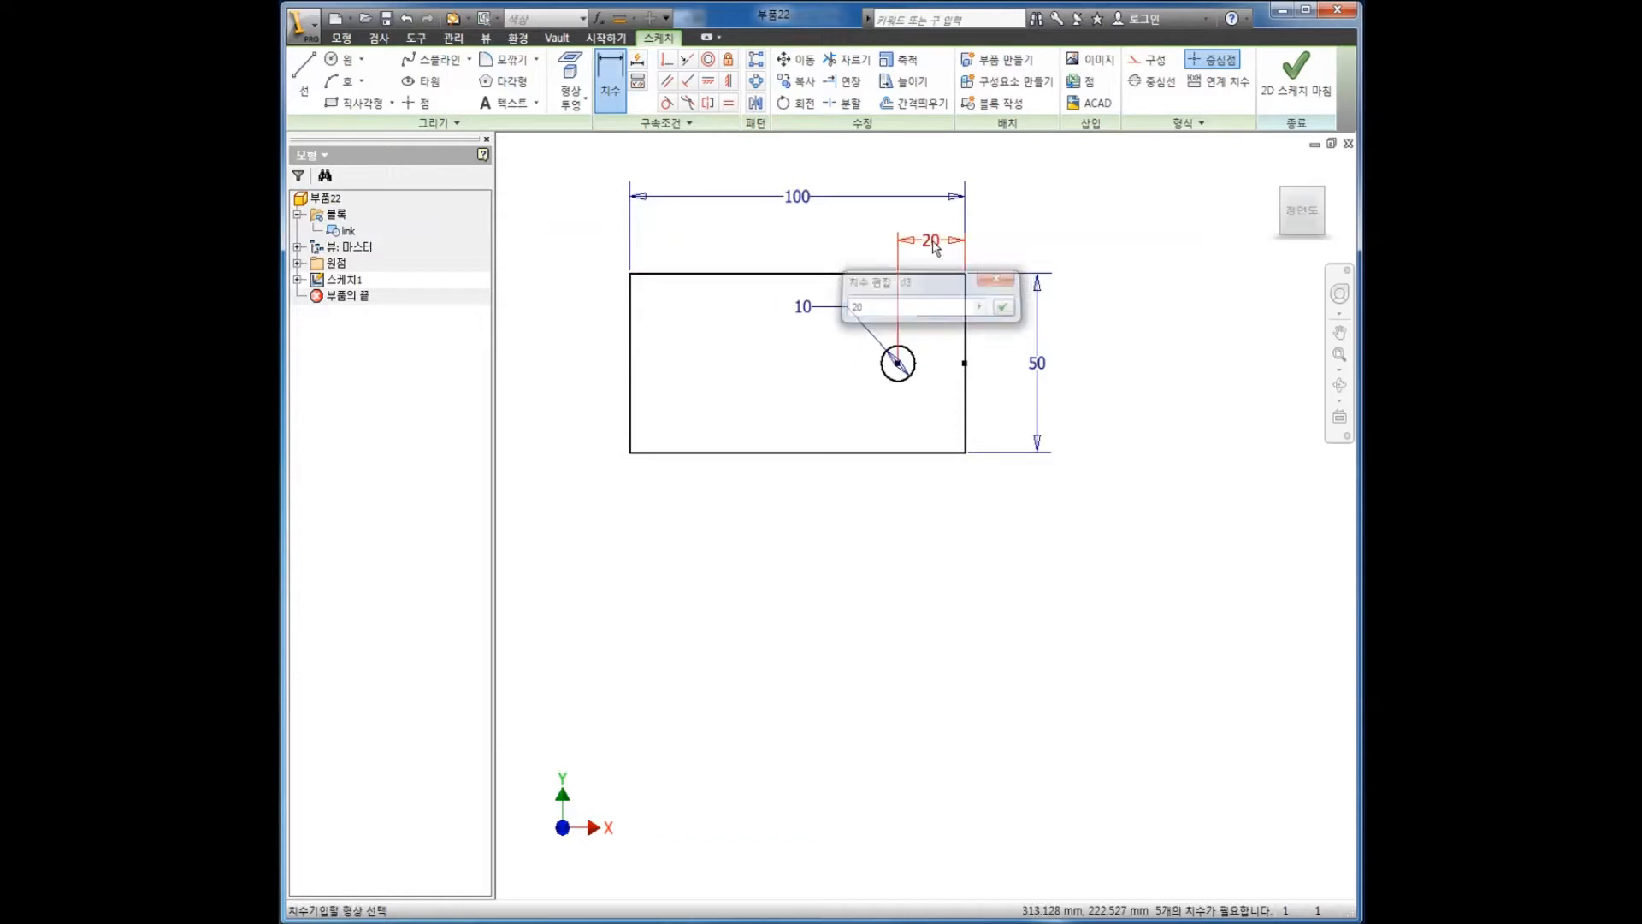
- Create a sketch block named test from the rectangle and circle, with its insertion point at the rectangle's lower-left corner
{"action": "scroll", "coordinate": [912, 502], "scroll_direction": "down", "scroll_amount": 2}
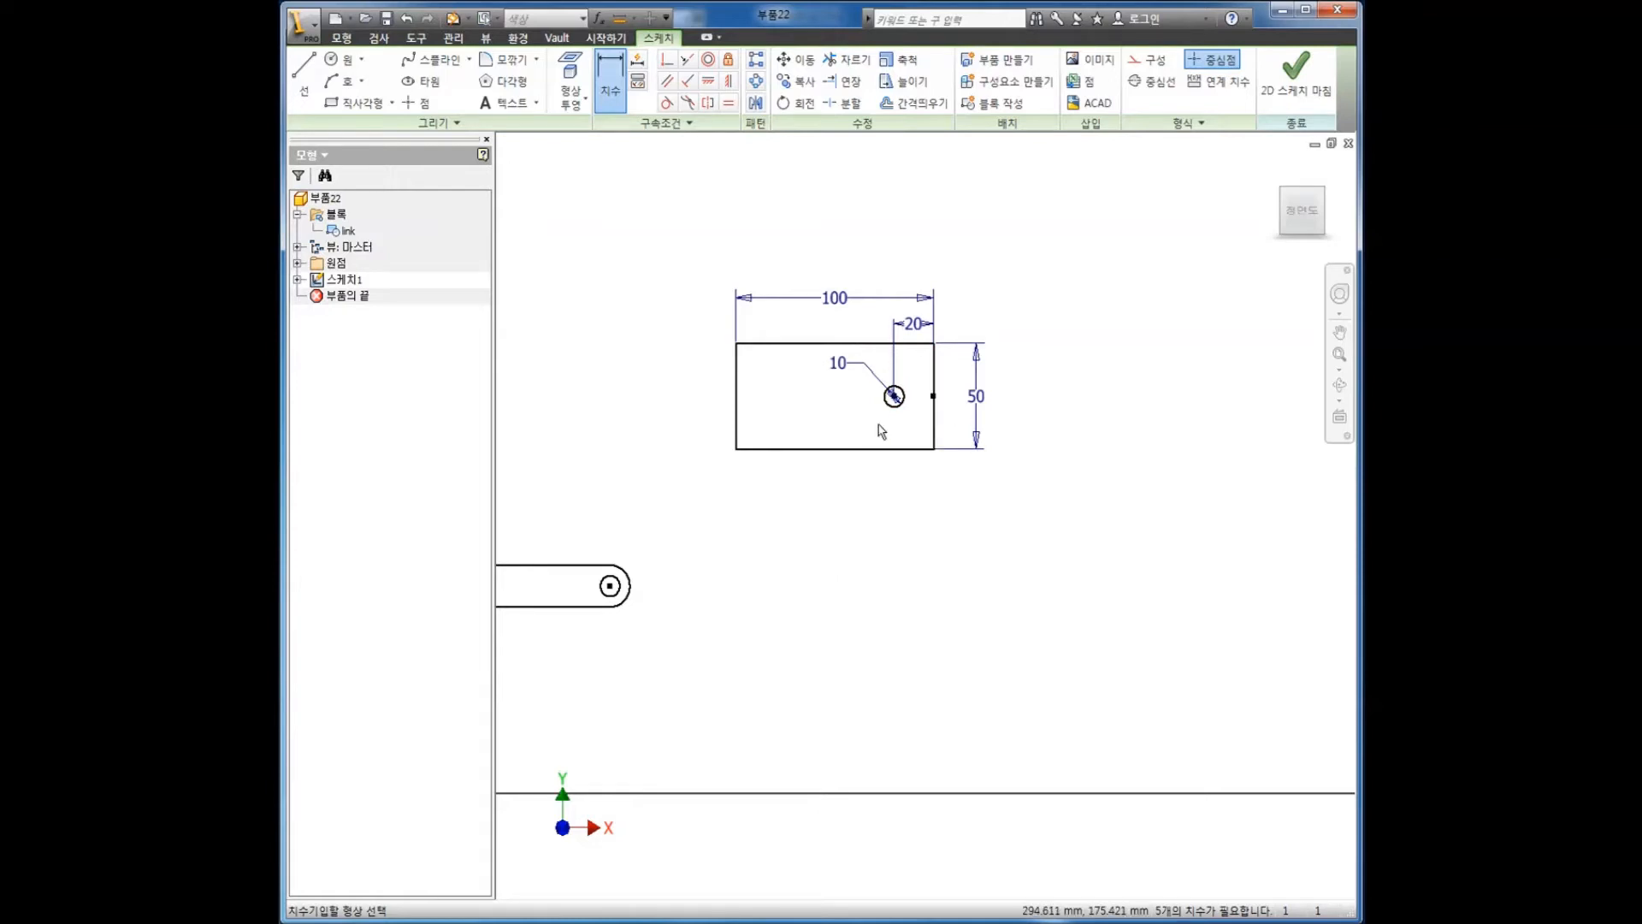
{"action": "left_click", "coordinate": [1006, 107]}
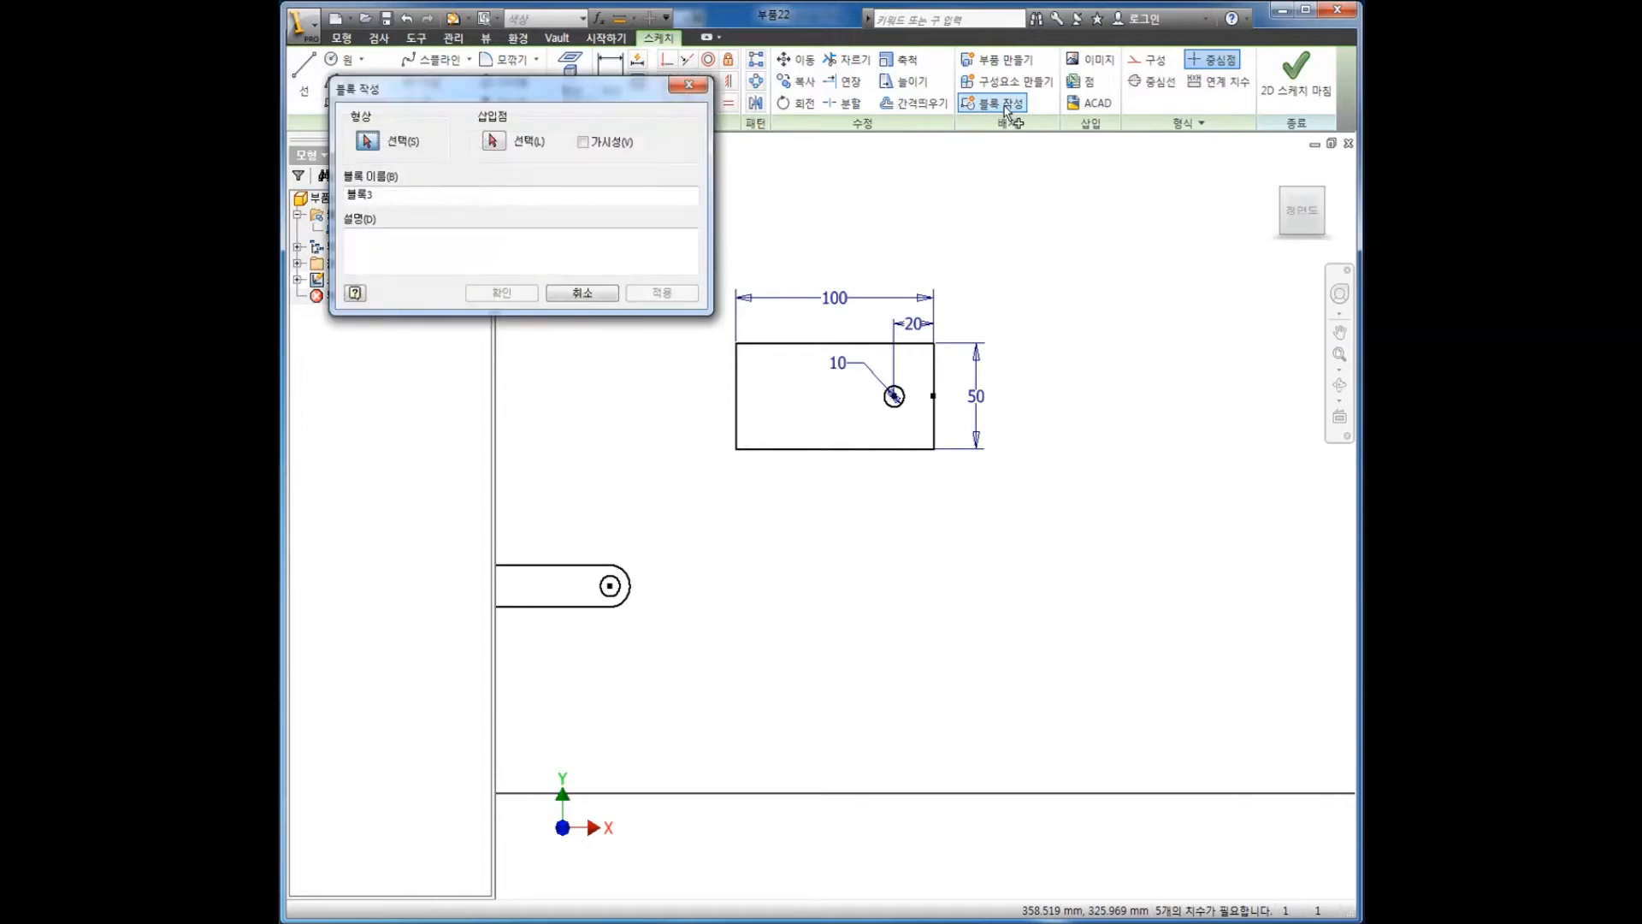
{"action": "left_click_drag", "start_coordinate": [1010, 486], "coordinate": [693, 292]}
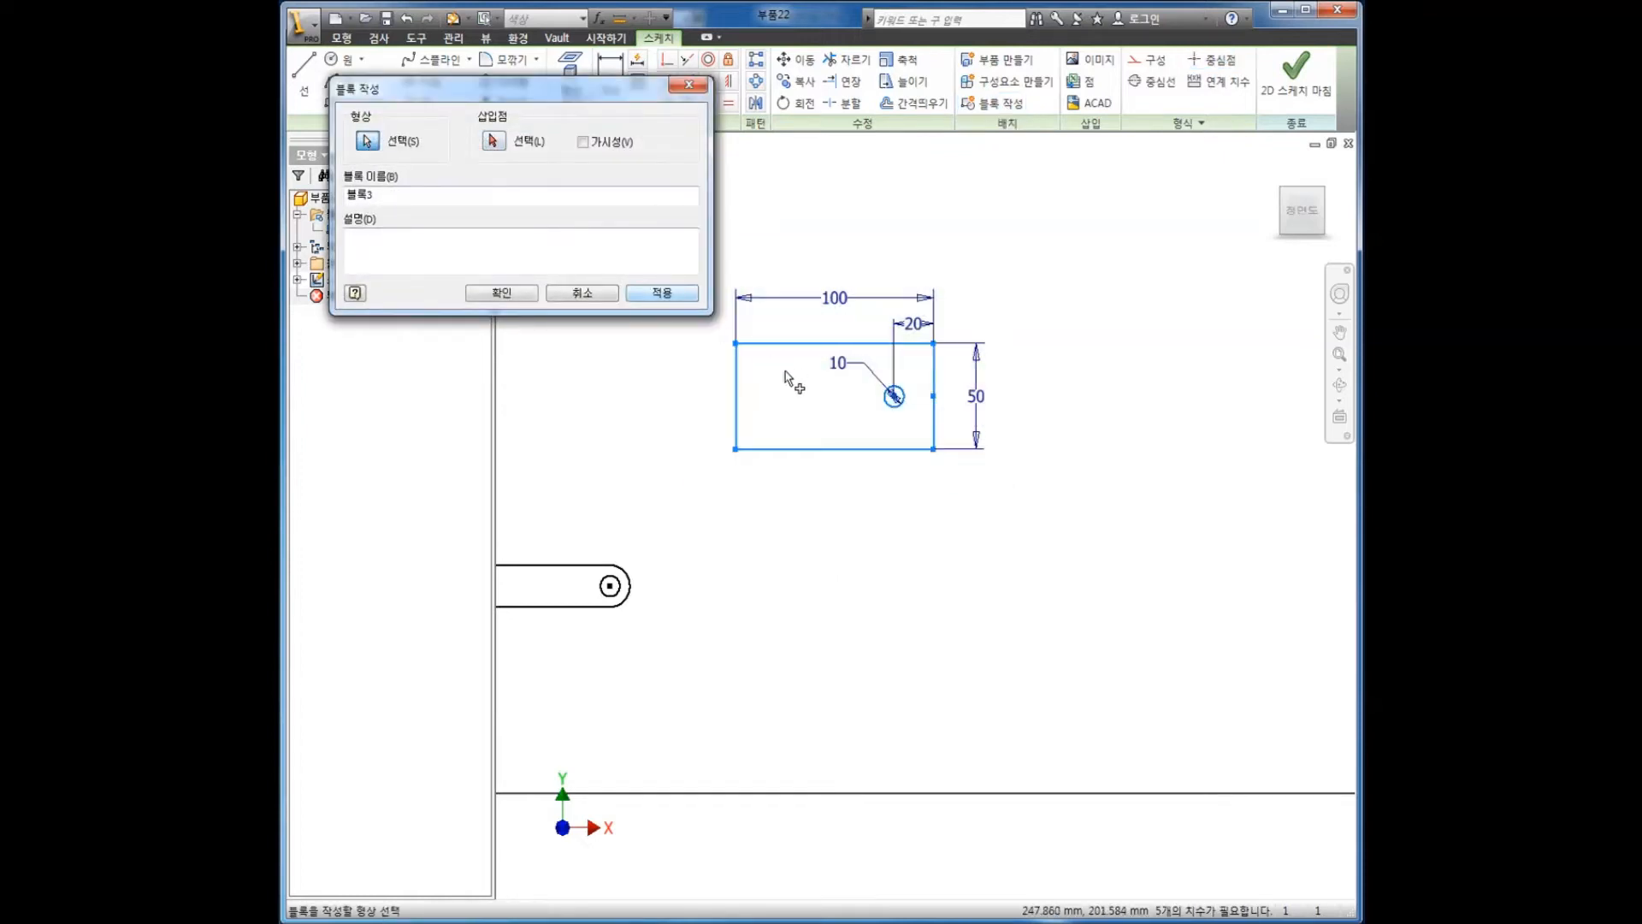
{"action": "left_click", "coordinate": [493, 144]}
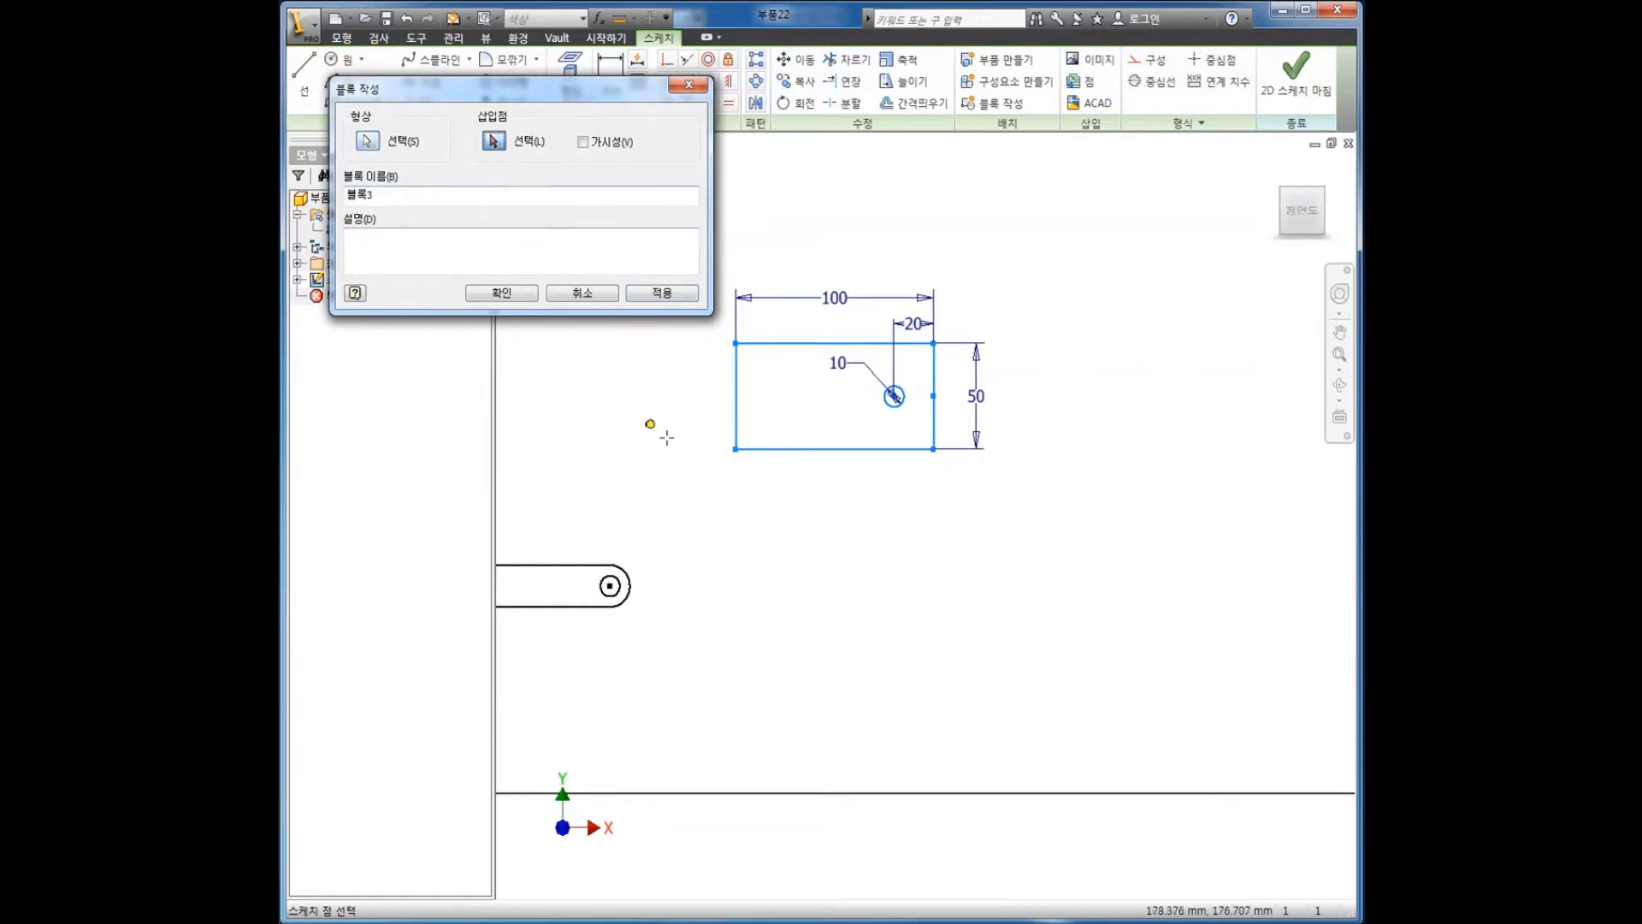
{"action": "left_click", "coordinate": [736, 448]}
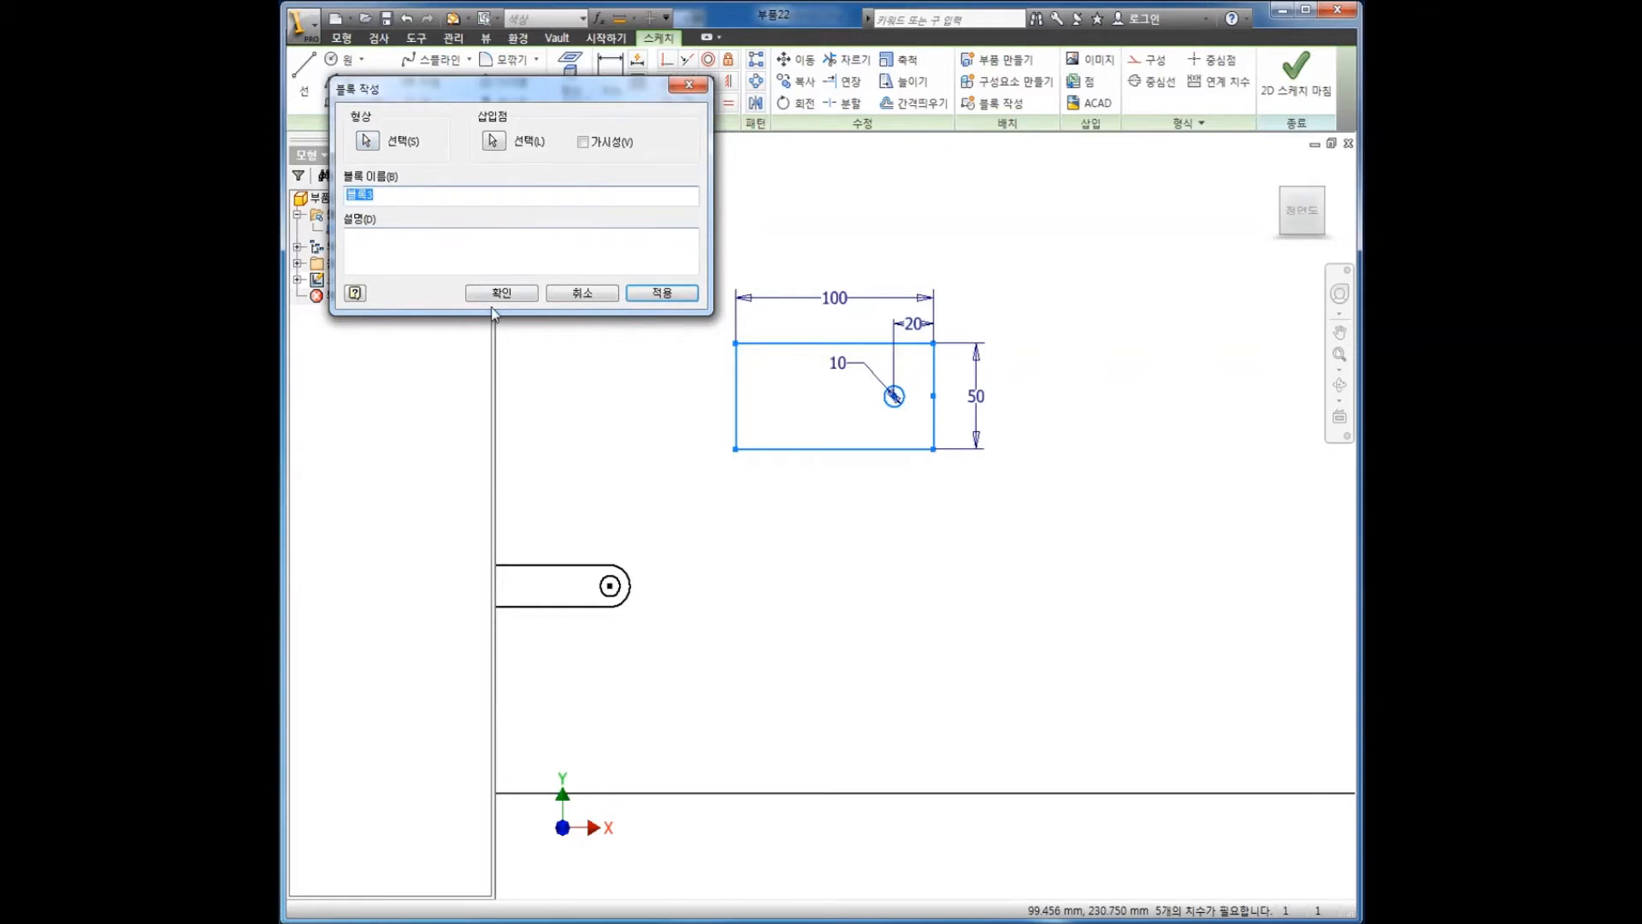
{"action": "type", "text": "test"}
{"action": "left_click", "coordinate": [510, 296]}
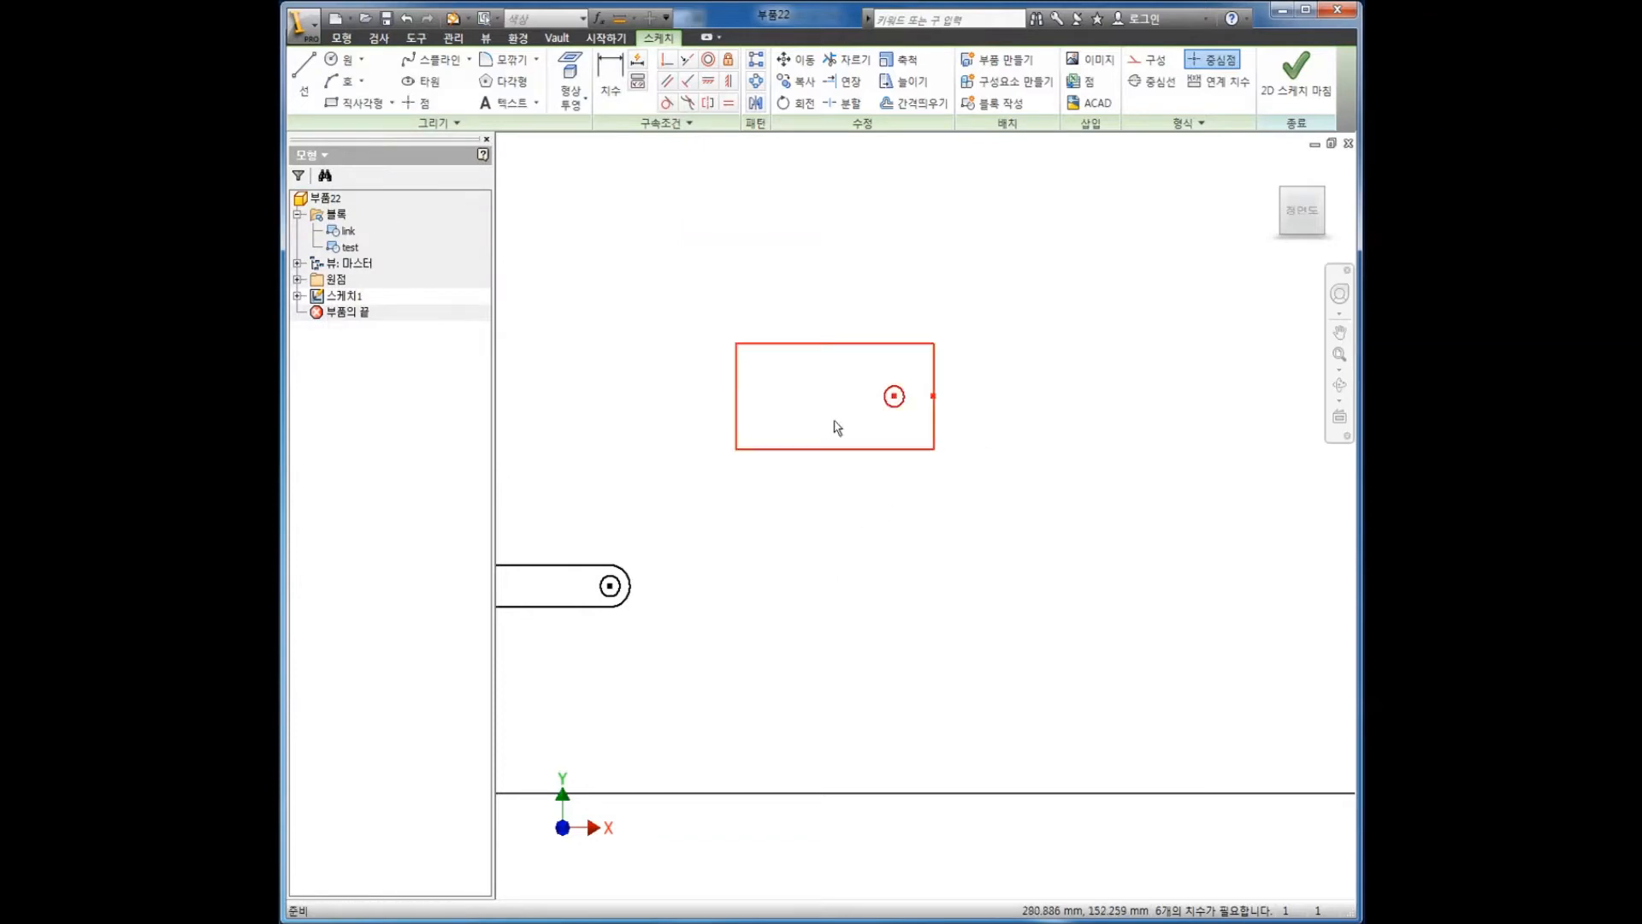
- Move the test block slightly to the right and down in the sketch
{"action": "mouse_move", "coordinate": [933, 342]}
{"action": "left_mouse_down"}
{"action": "mouse_move", "coordinate": [978, 256]}
{"action": "mouse_move", "coordinate": [913, 289]}
{"action": "mouse_move", "coordinate": [996, 336]}
{"action": "mouse_move", "coordinate": [978, 363]}
{"action": "left_mouse_up"}
{"action": "scroll", "coordinate": [909, 499], "scroll_direction": "down", "scroll_amount": 3}
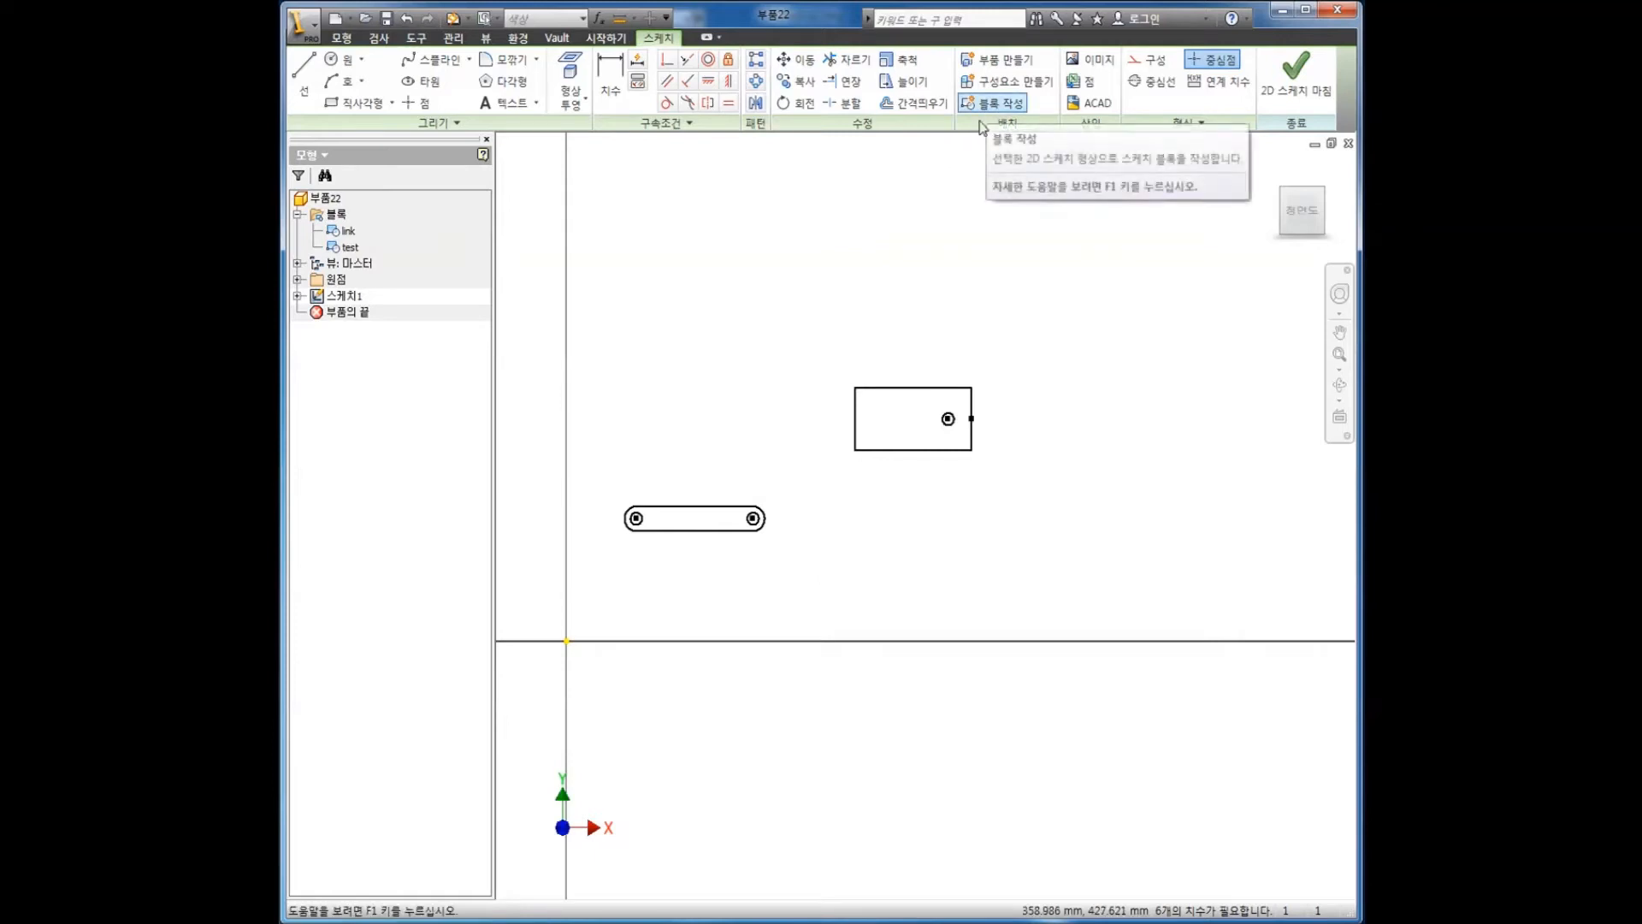
{"action": "middle_click_drag", "start_coordinate": [795, 409], "coordinate": [806, 391]}
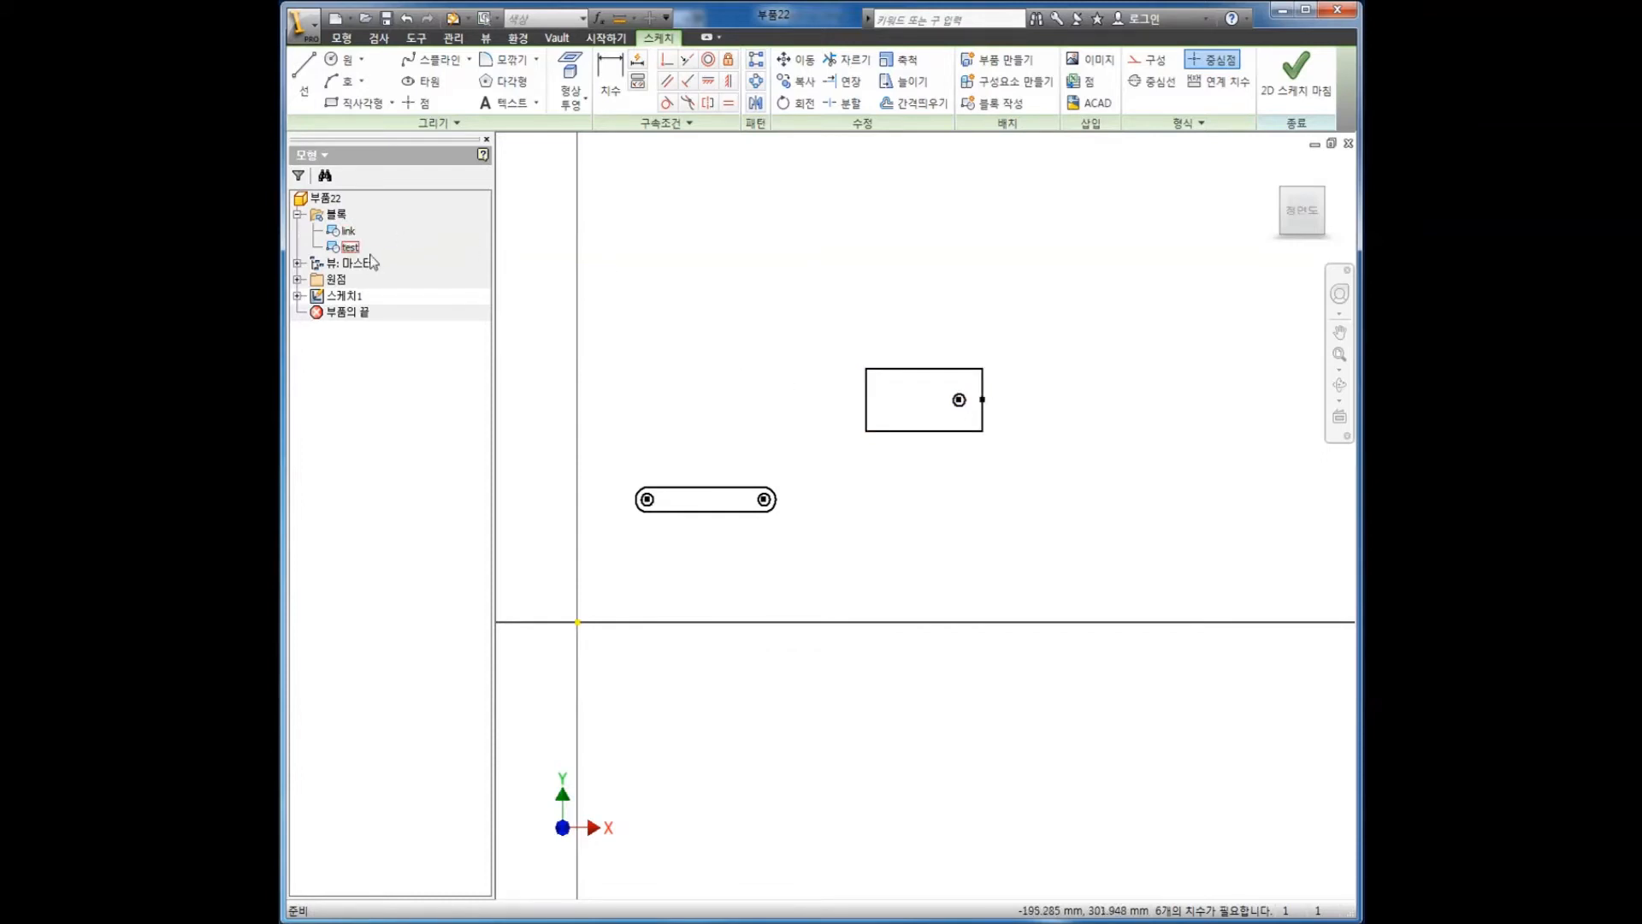
{"action": "mouse_move", "coordinate": [743, 397]}
{"action": "middle_mouse_down"}
{"action": "mouse_move", "coordinate": [783, 334]}
{"action": "mouse_move", "coordinate": [789, 360]}
{"action": "middle_mouse_up"}
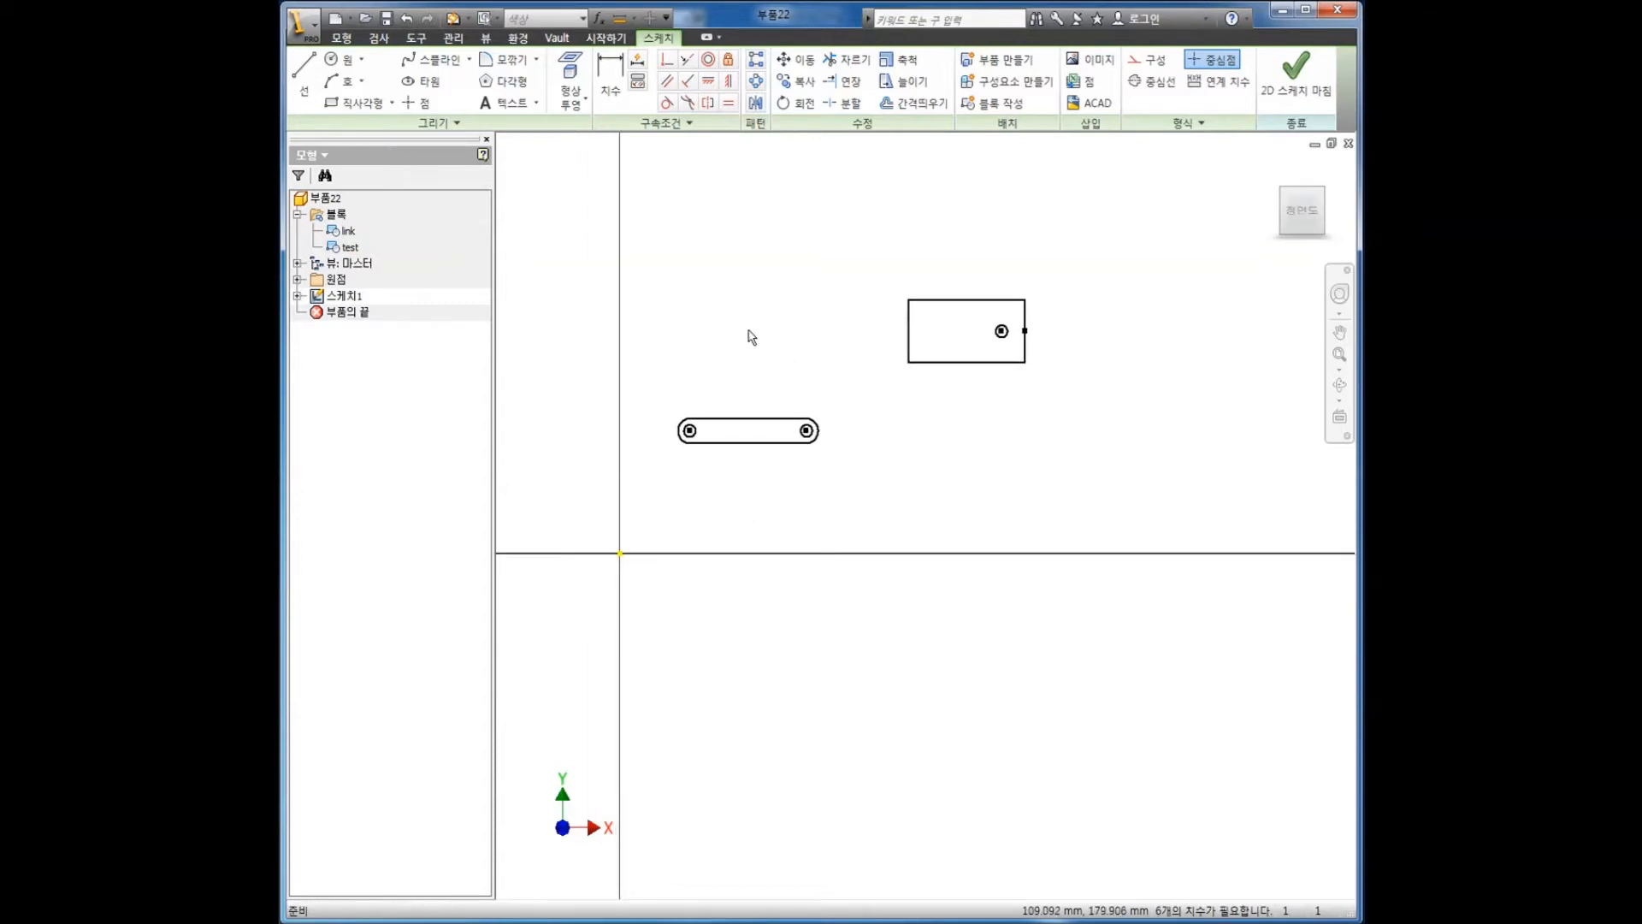
- Make the test block's lower-left corner coincident with the sketch origin
{"action": "left_click", "coordinate": [667, 59]}
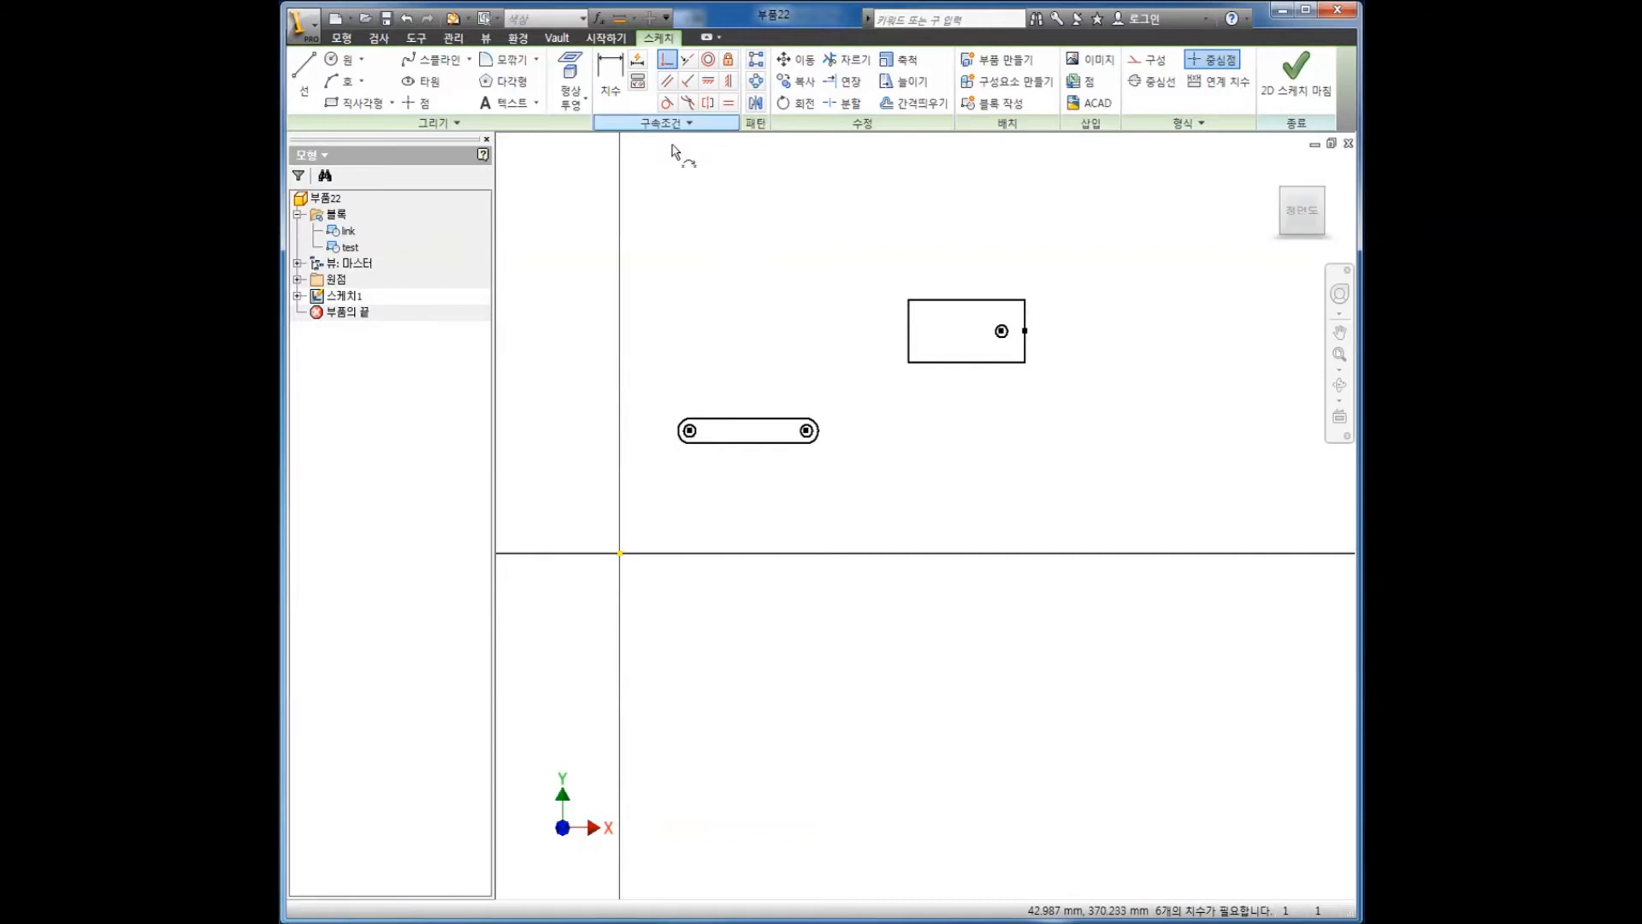
{"action": "left_click", "coordinate": [908, 362]}
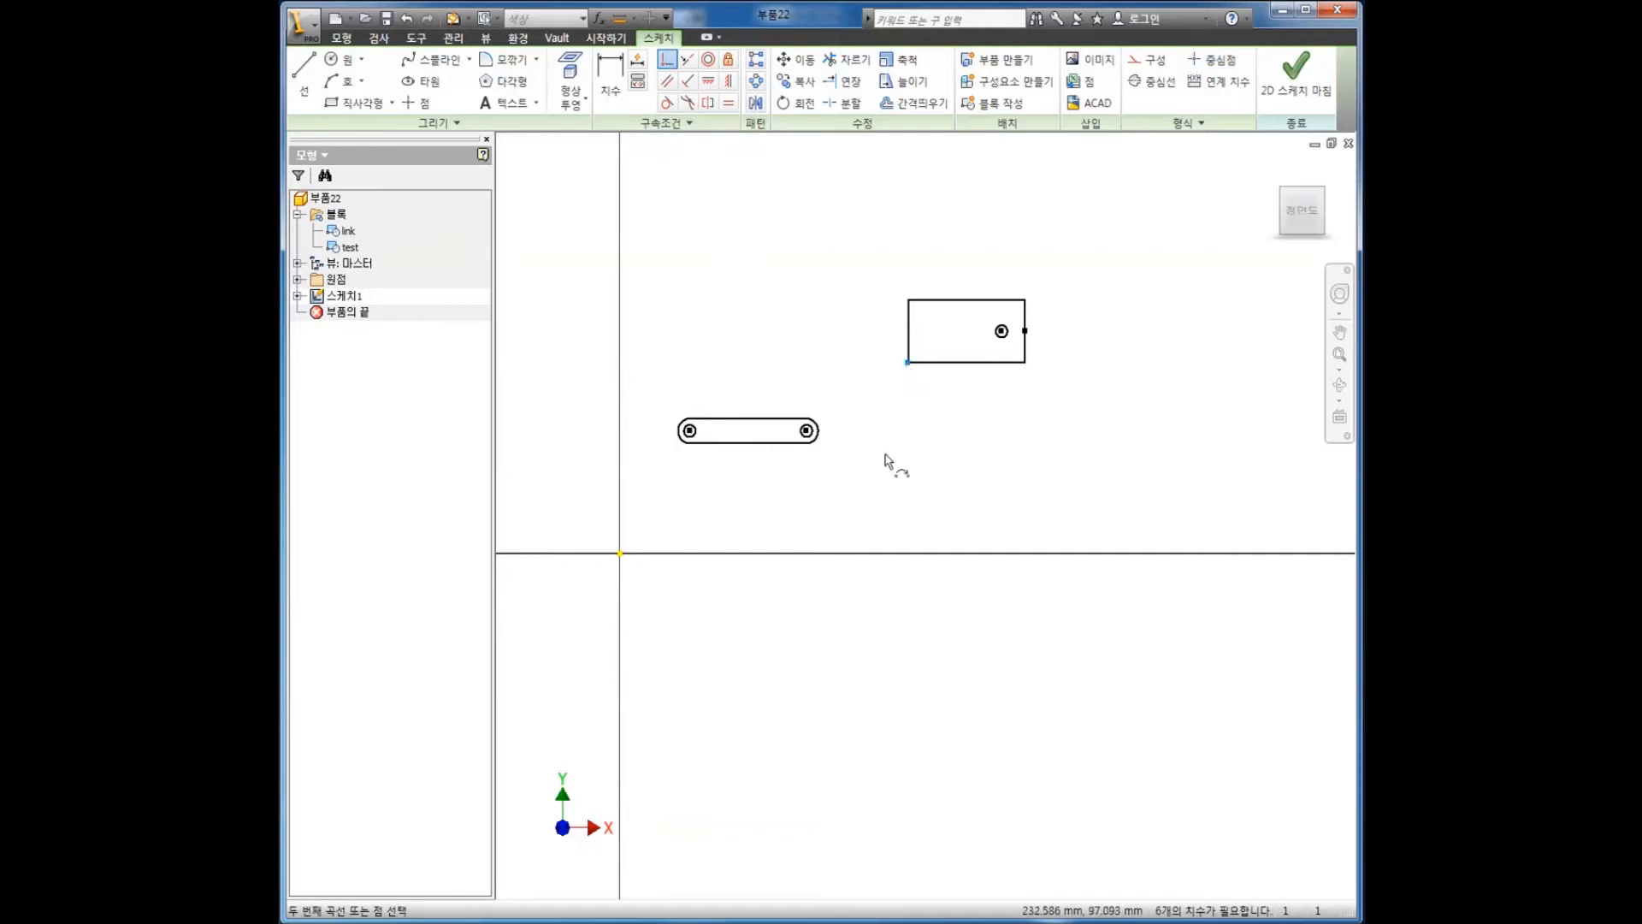
{"action": "left_click", "coordinate": [619, 554]}
{"action": "scroll", "coordinate": [758, 513], "scroll_direction": "up", "scroll_amount": 3}
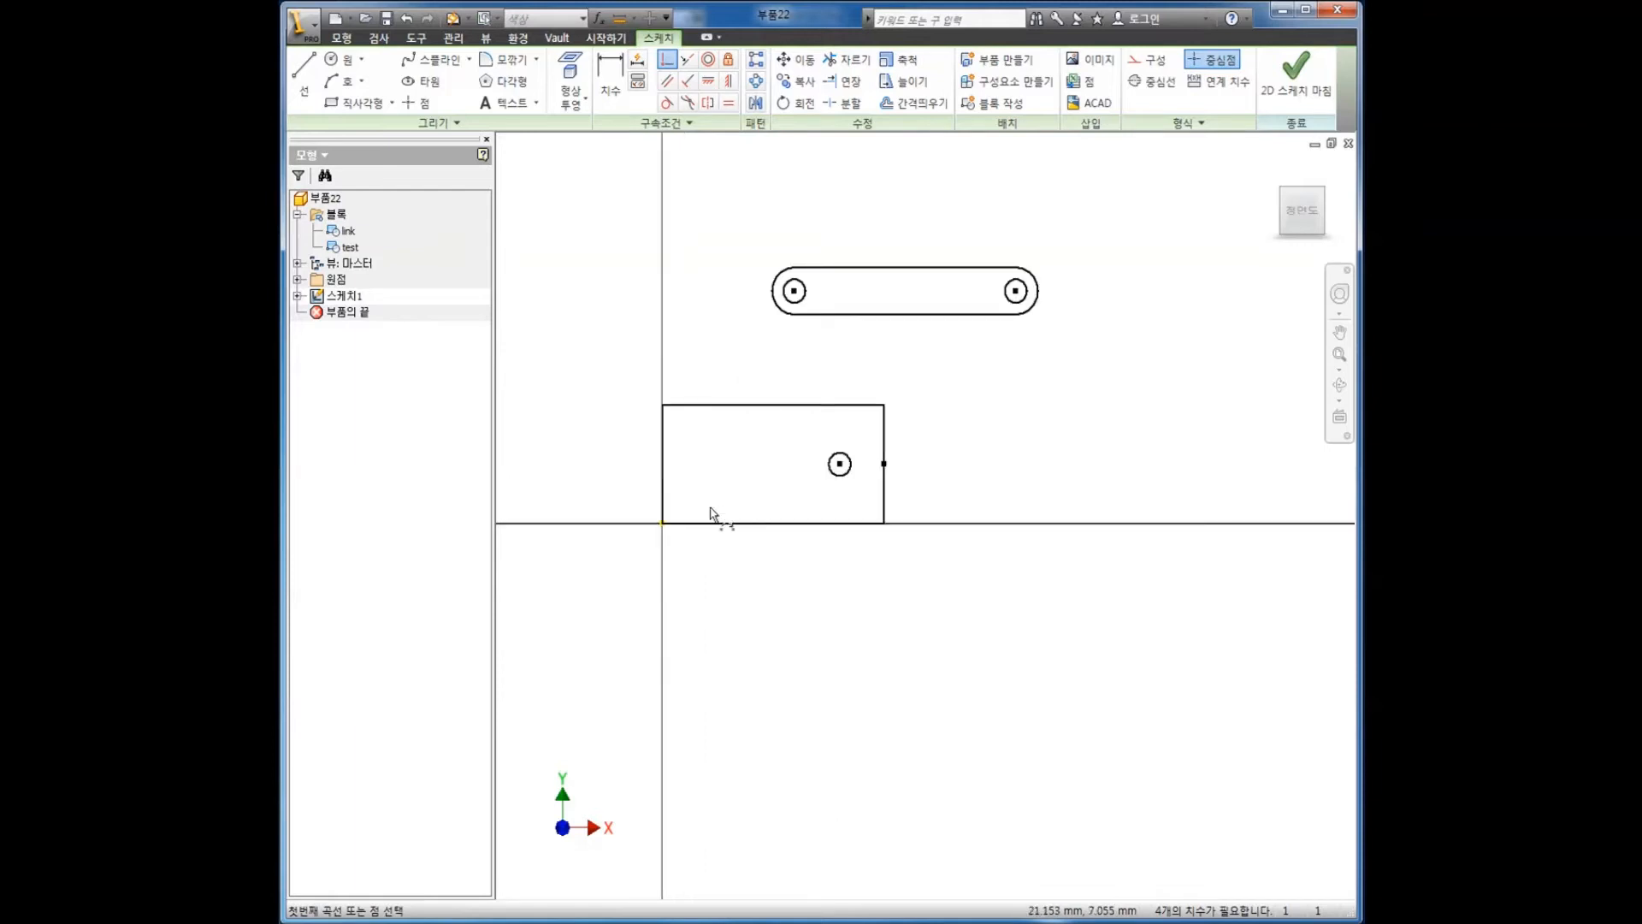
{"action": "key", "text": "Escape"}
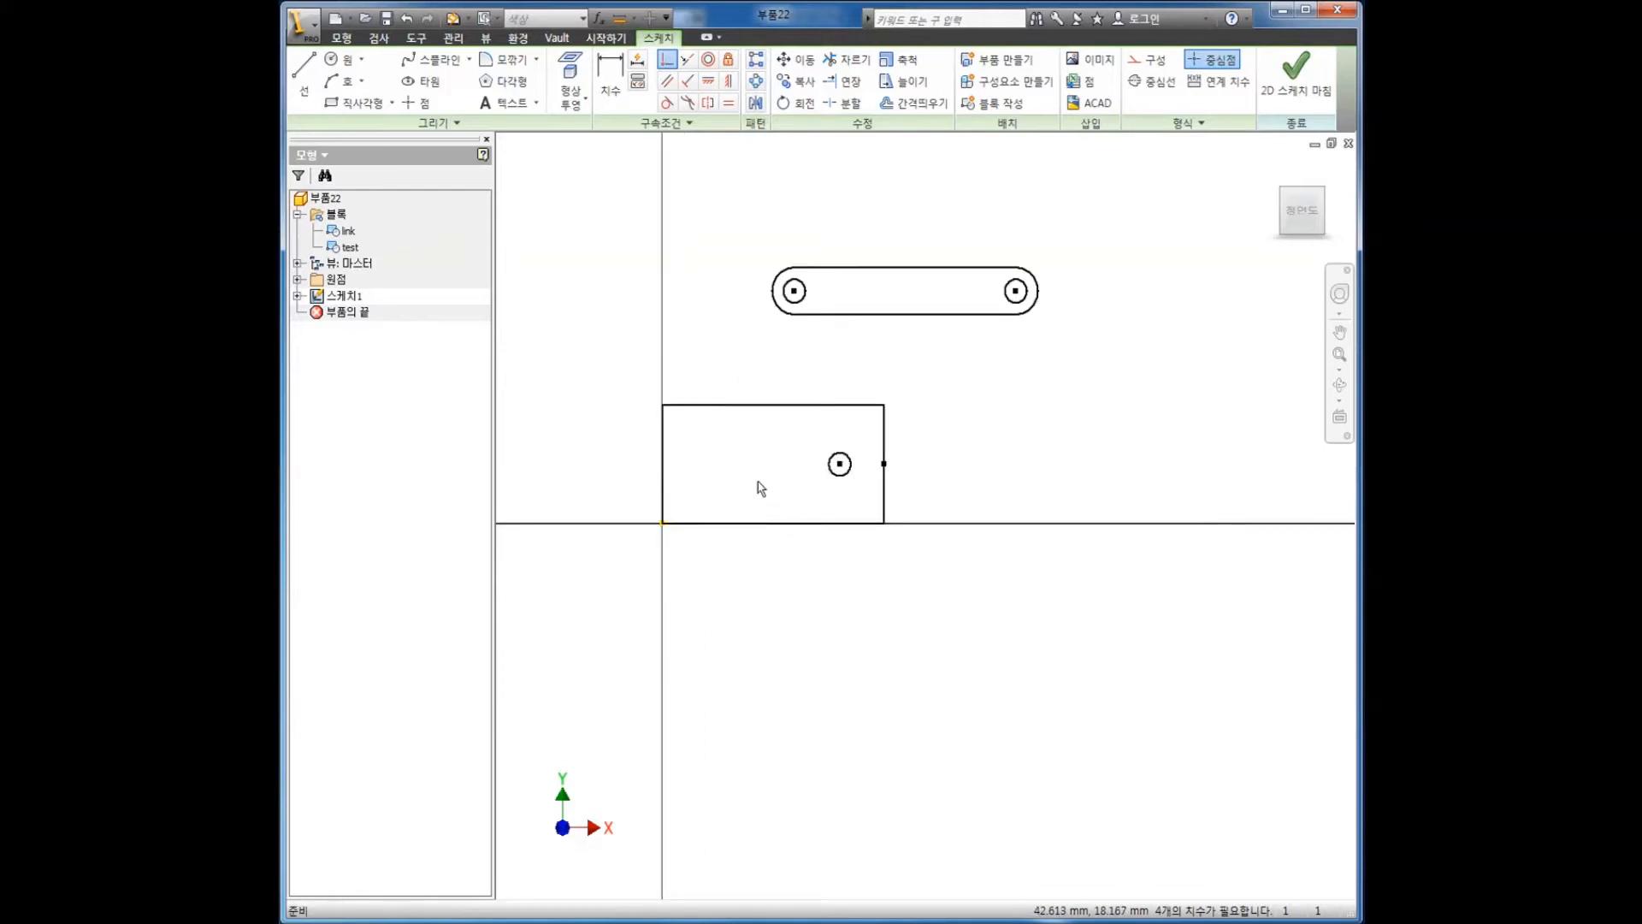
- Rotate the test block clockwise about the origin and constrain its lower edge horizontal
{"action": "mouse_move", "coordinate": [839, 468]}
{"action": "left_mouse_down"}
{"action": "mouse_move", "coordinate": [829, 601]}
{"action": "mouse_move", "coordinate": [836, 461]}
{"action": "mouse_move", "coordinate": [889, 410]}
{"action": "mouse_move", "coordinate": [924, 424]}
{"action": "mouse_move", "coordinate": [1059, 703]}
{"action": "mouse_move", "coordinate": [1063, 436]}
{"action": "left_mouse_up"}
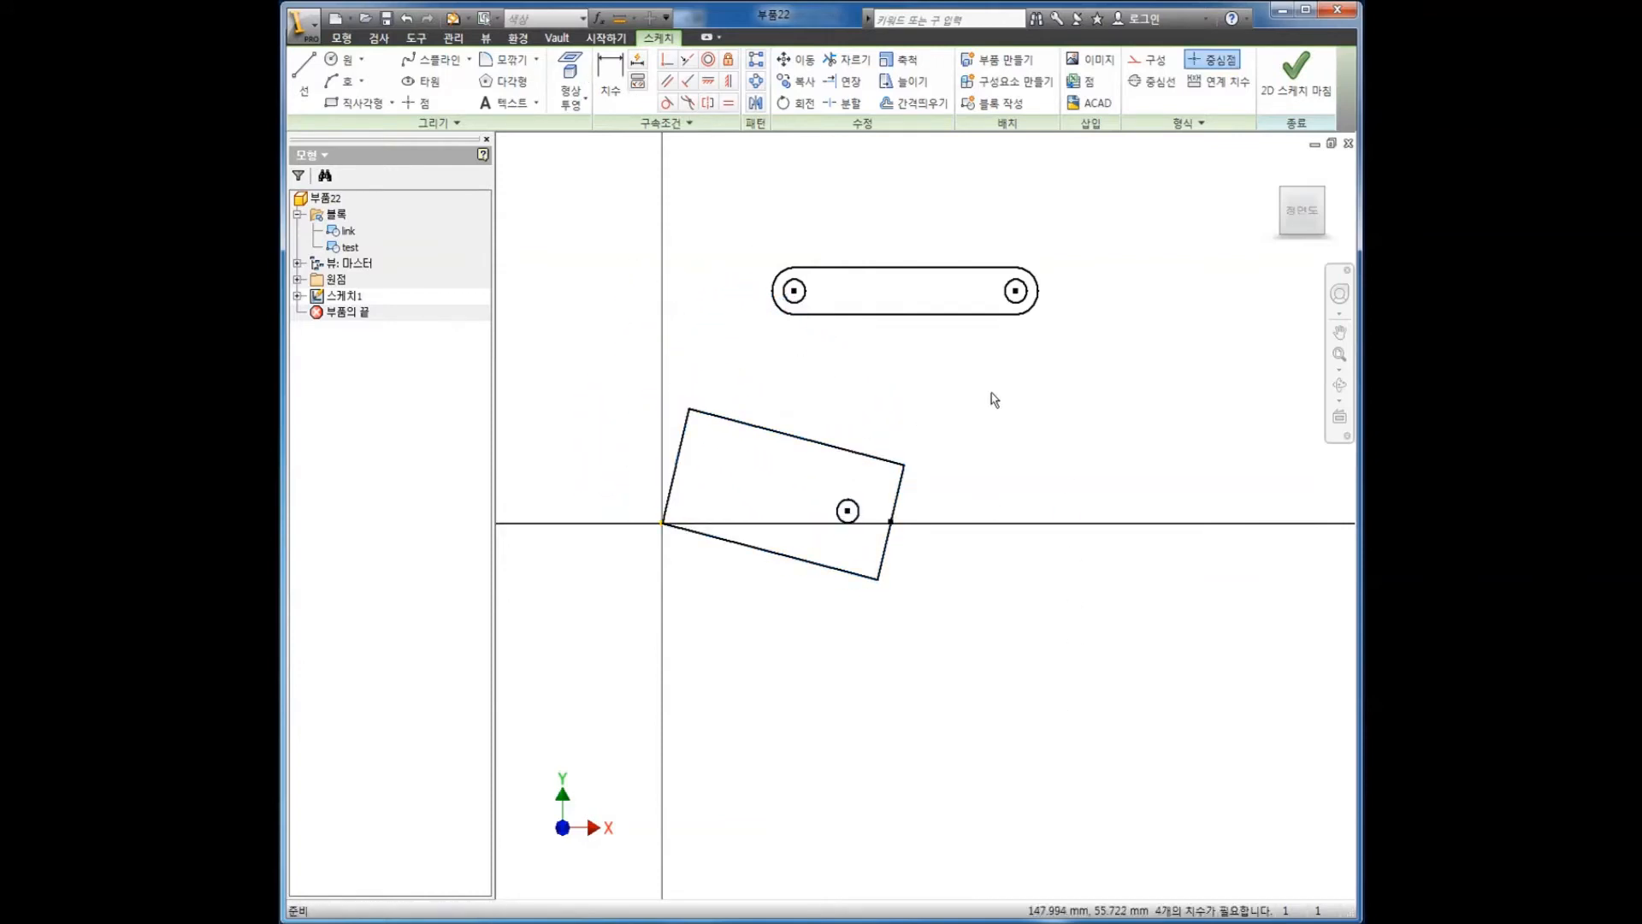
{"action": "left_click", "coordinate": [708, 81]}
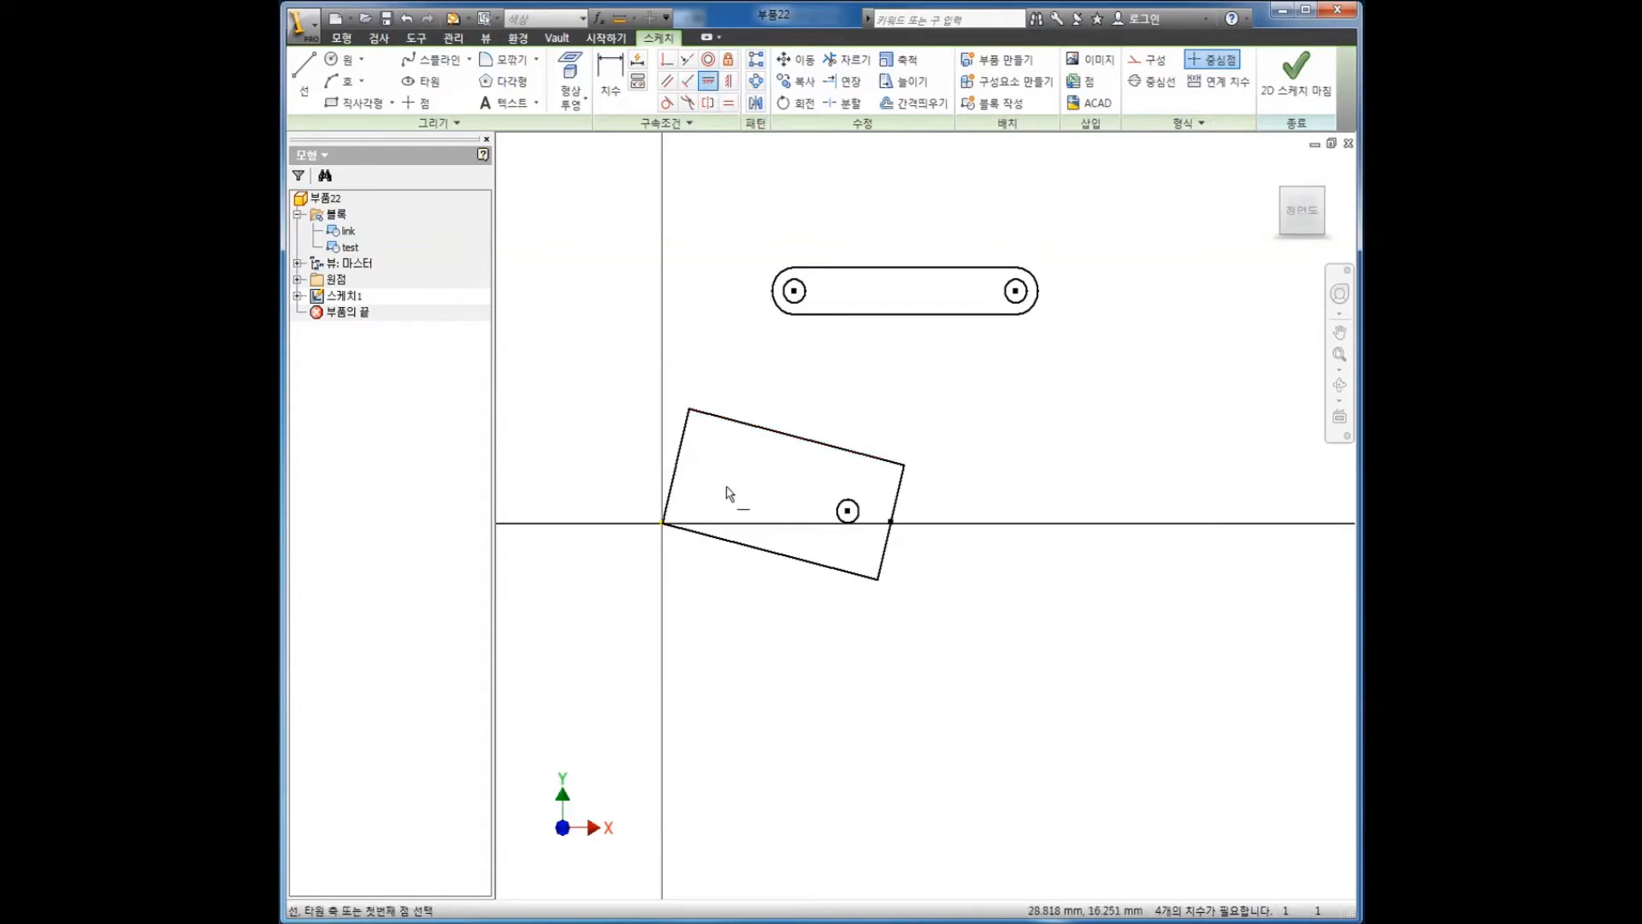
{"action": "left_click", "coordinate": [700, 534]}
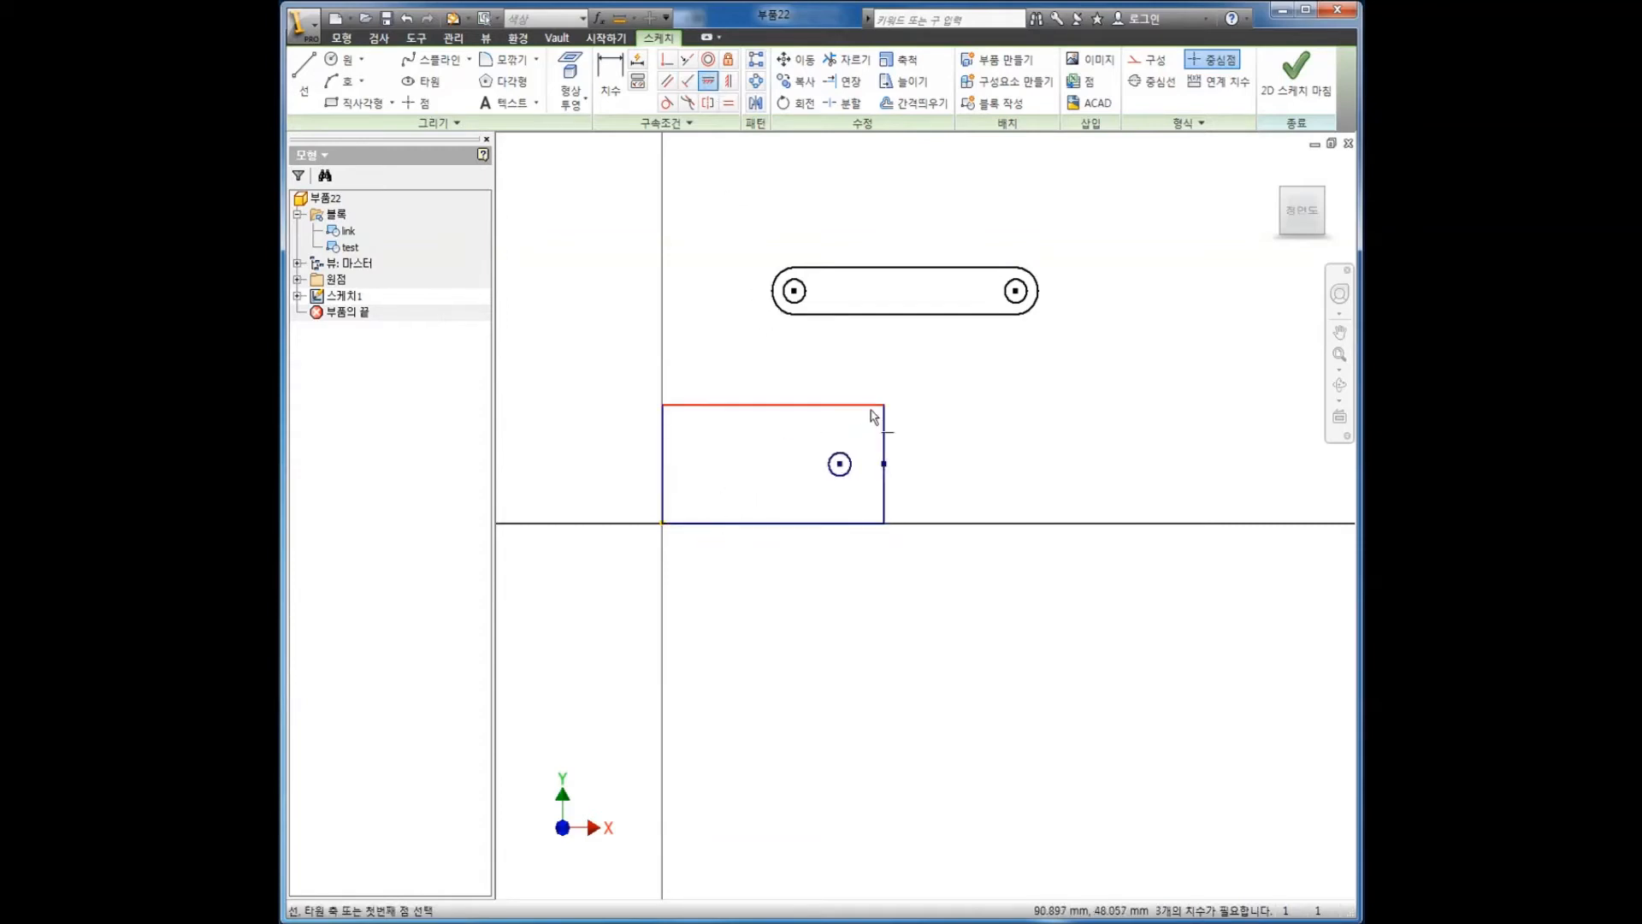
{"action": "right_click", "coordinate": [948, 404]}
{"action": "left_click", "coordinate": [902, 402]}
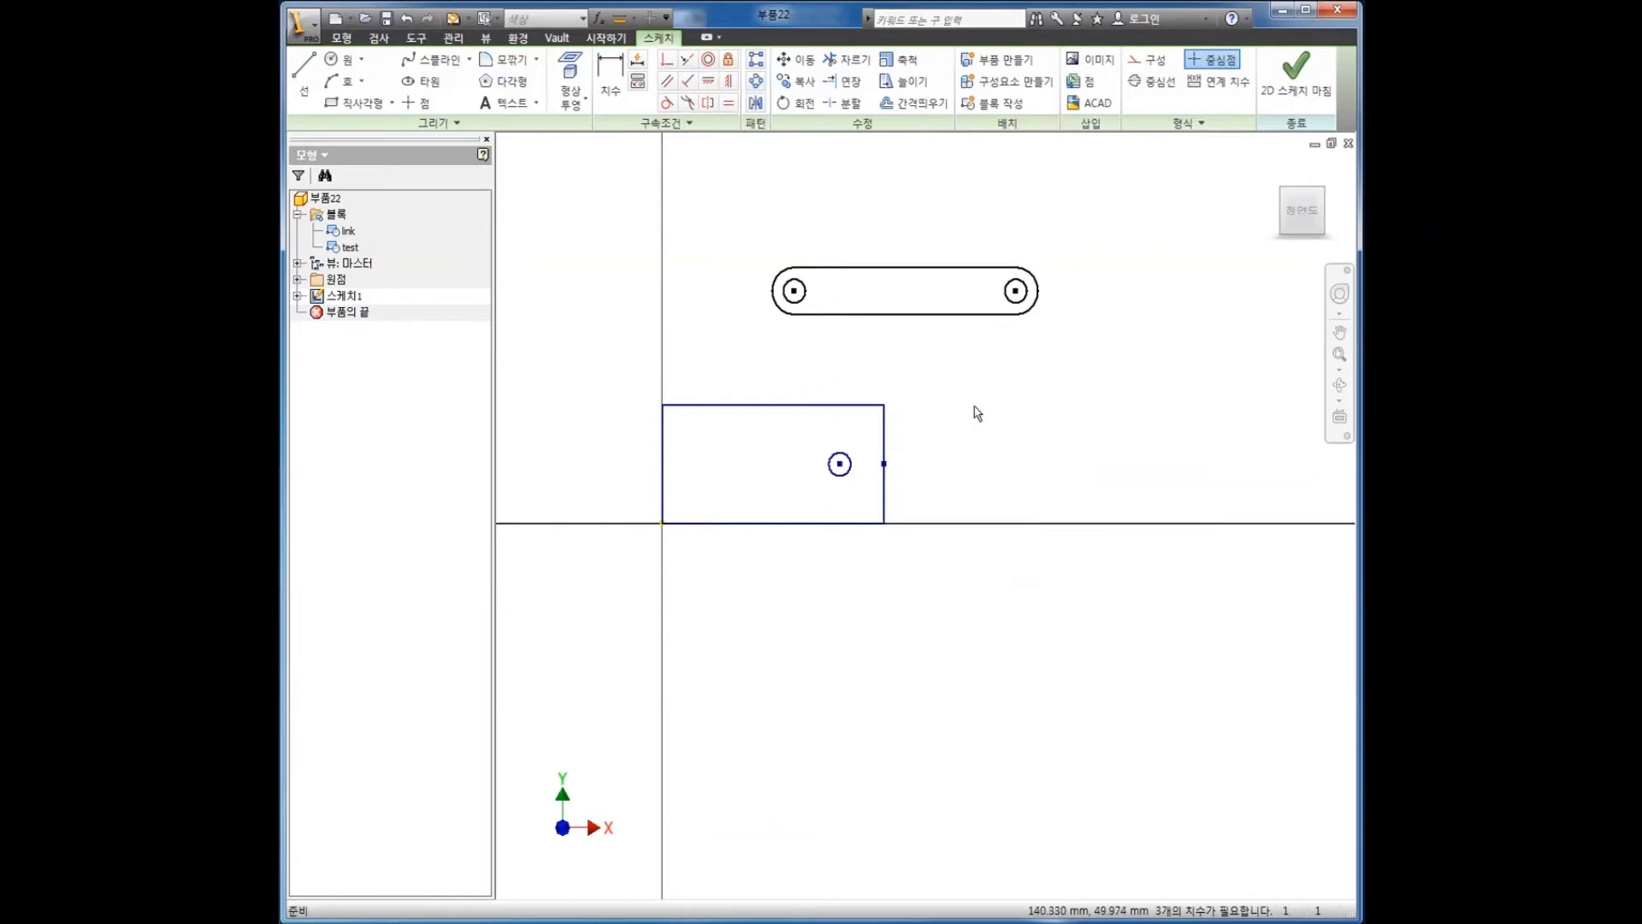
- Make the link's left hole centre coincident with the test block's hole centre and swing the link's free end upward
{"action": "middle_click_drag", "start_coordinate": [975, 411], "coordinate": [947, 455]}
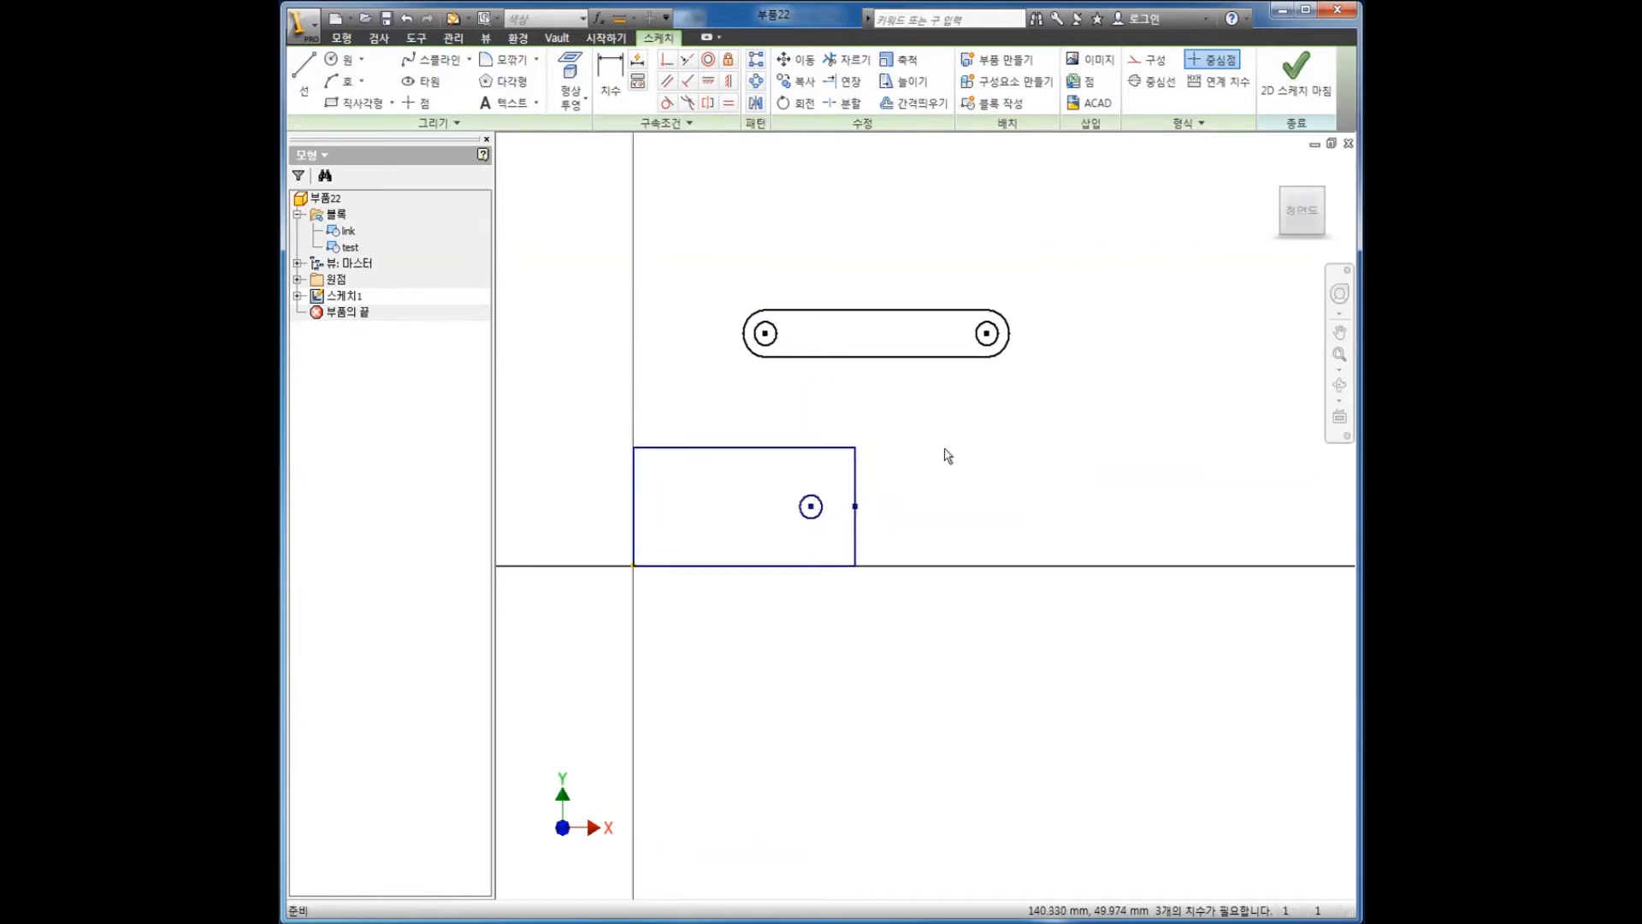
{"action": "left_click", "coordinate": [667, 60]}
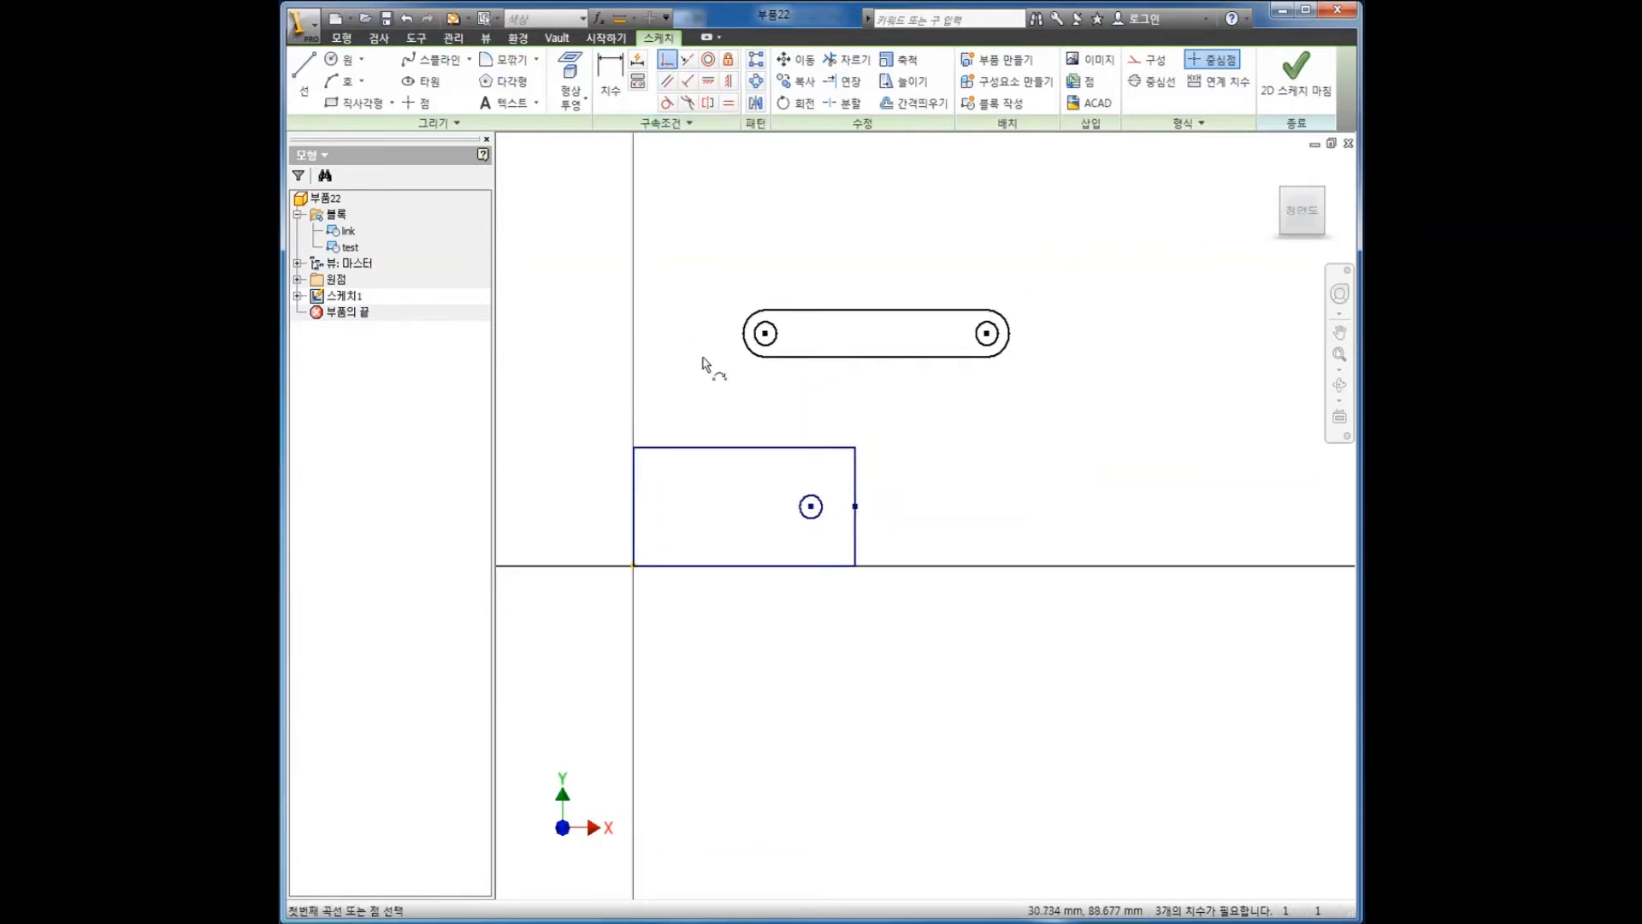
{"action": "left_click", "coordinate": [765, 334]}
{"action": "left_click", "coordinate": [810, 507]}
{"action": "right_click", "coordinate": [918, 429]}
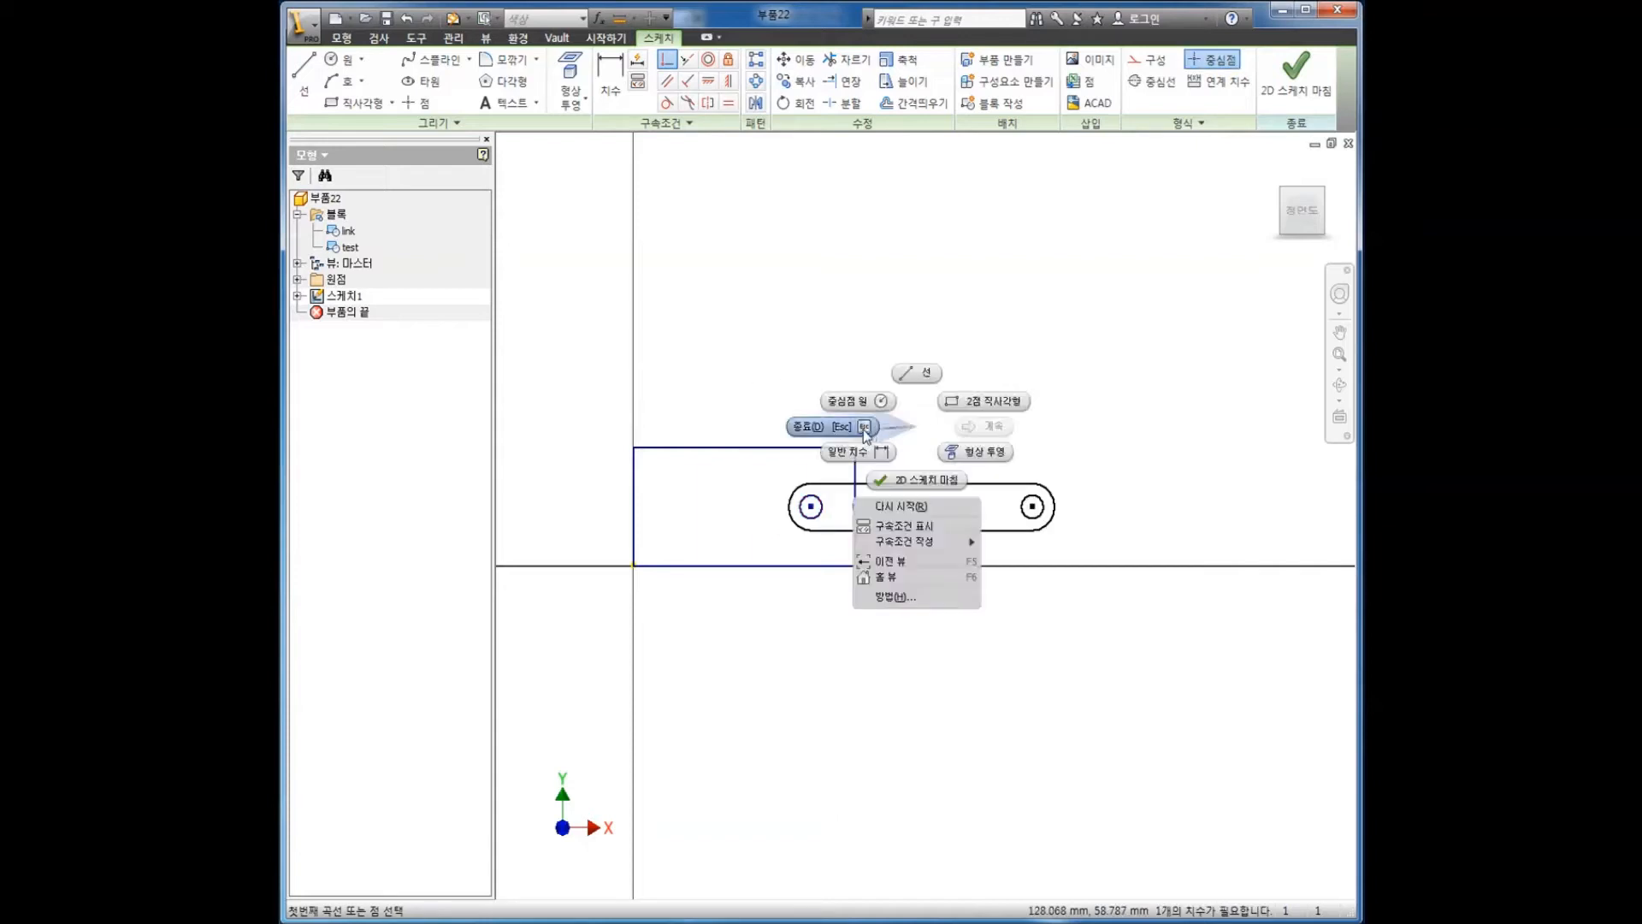
{"action": "left_click", "coordinate": [872, 432]}
{"action": "mouse_move", "coordinate": [1034, 510]}
{"action": "left_mouse_down"}
{"action": "mouse_move", "coordinate": [813, 183]}
{"action": "mouse_move", "coordinate": [1060, 296]}
{"action": "mouse_move", "coordinate": [753, 145]}
{"action": "mouse_move", "coordinate": [1052, 358]}
{"action": "left_mouse_up"}
- Place a second link block instance and make its left hole centre coincident with the first link's upper hole centre
{"action": "middle_click_drag", "start_coordinate": [793, 318], "coordinate": [739, 365]}
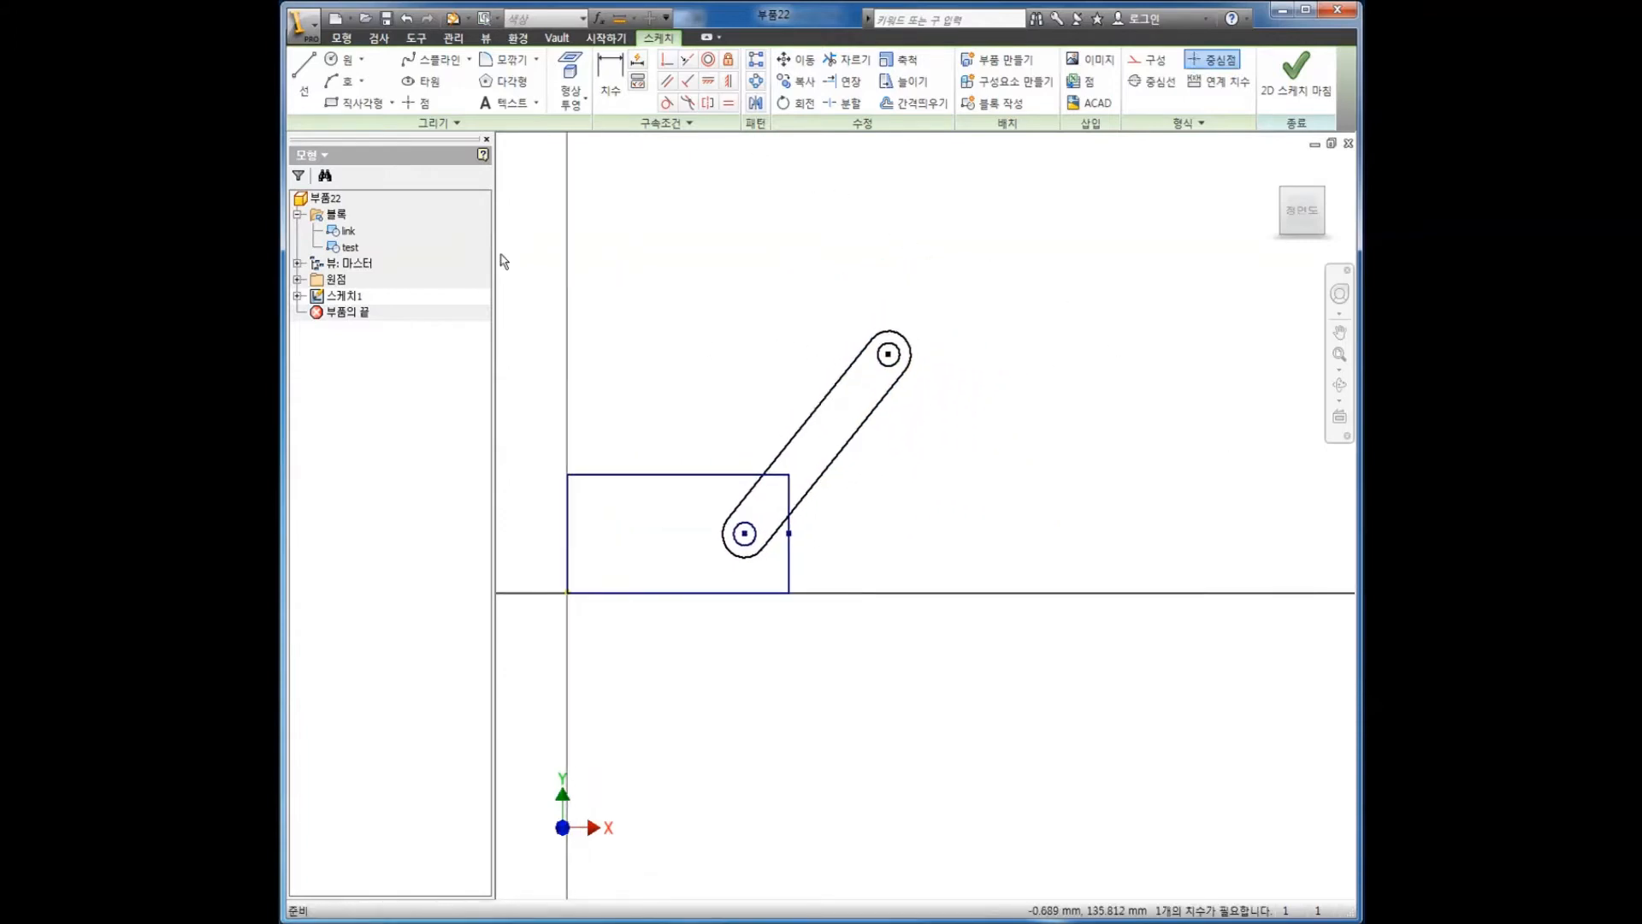
{"action": "mouse_move", "coordinate": [333, 240]}
{"action": "left_mouse_down"}
{"action": "mouse_move", "coordinate": [630, 264]}
{"action": "mouse_move", "coordinate": [1006, 249]}
{"action": "left_mouse_up"}
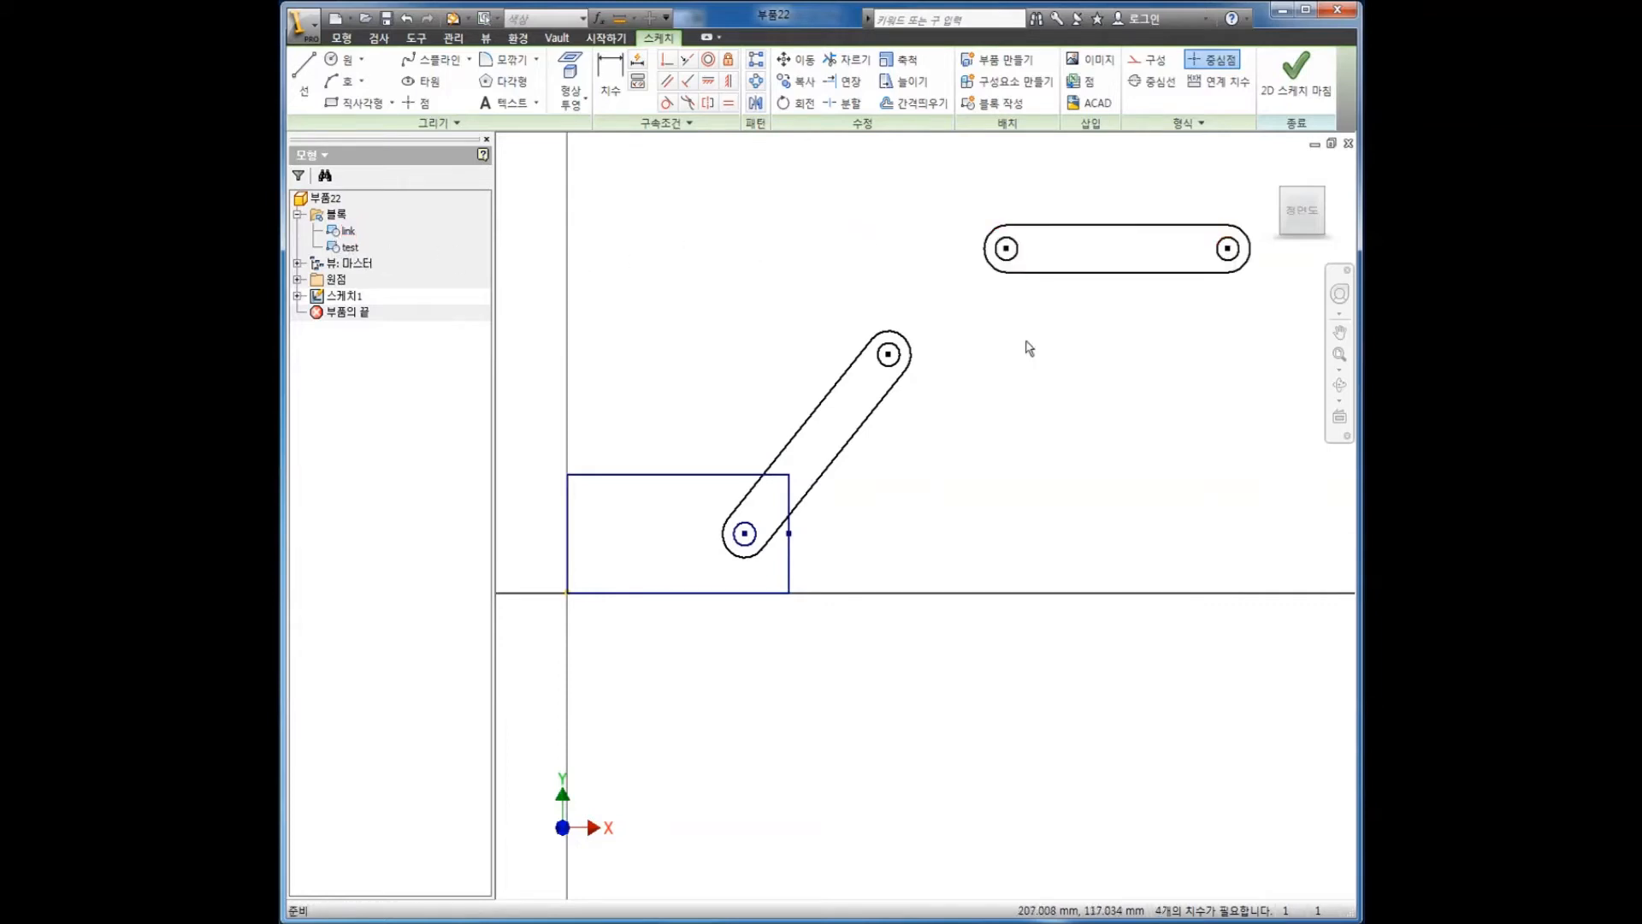
{"action": "left_click", "coordinate": [666, 59]}
{"action": "left_click", "coordinate": [1007, 250]}
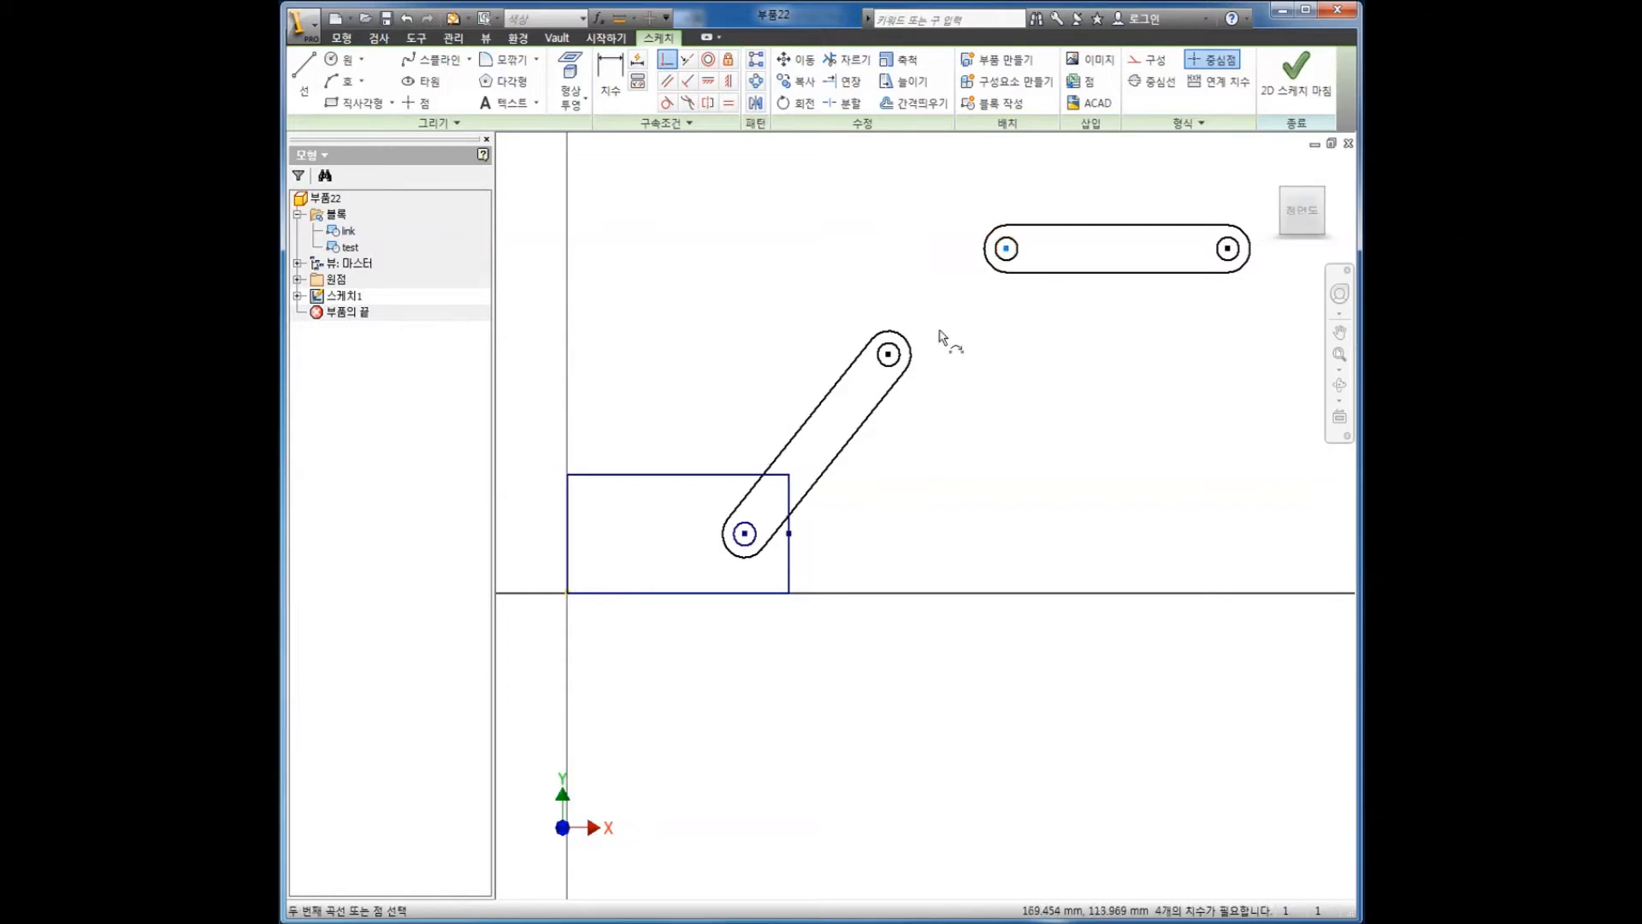
{"action": "left_click", "coordinate": [890, 354]}
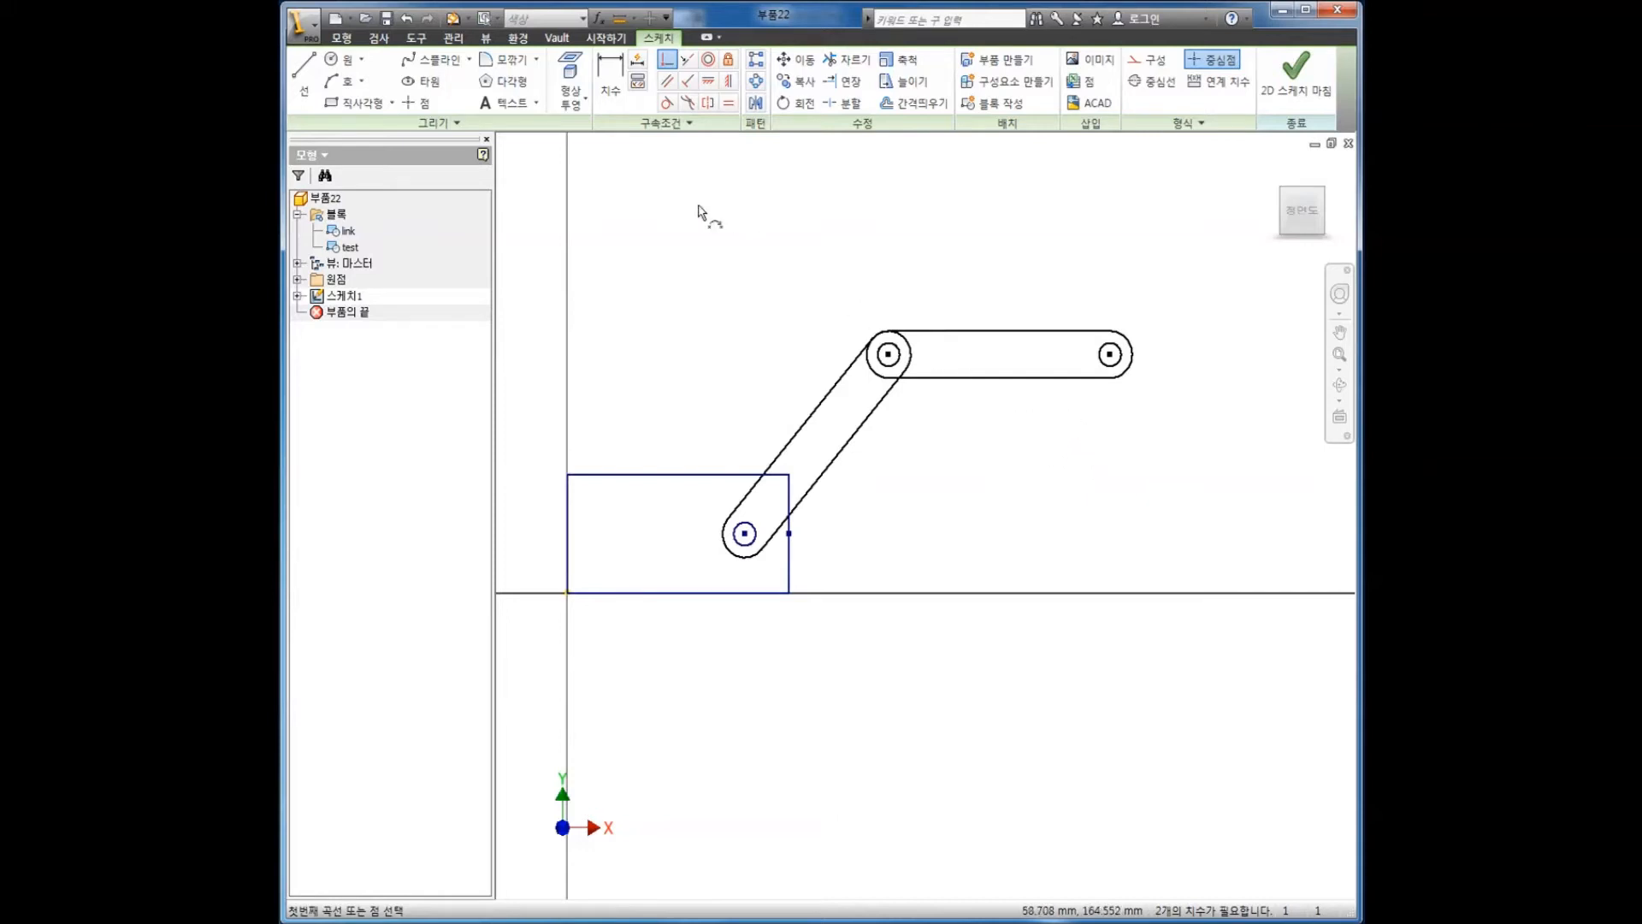
{"action": "key", "text": "Escape"}
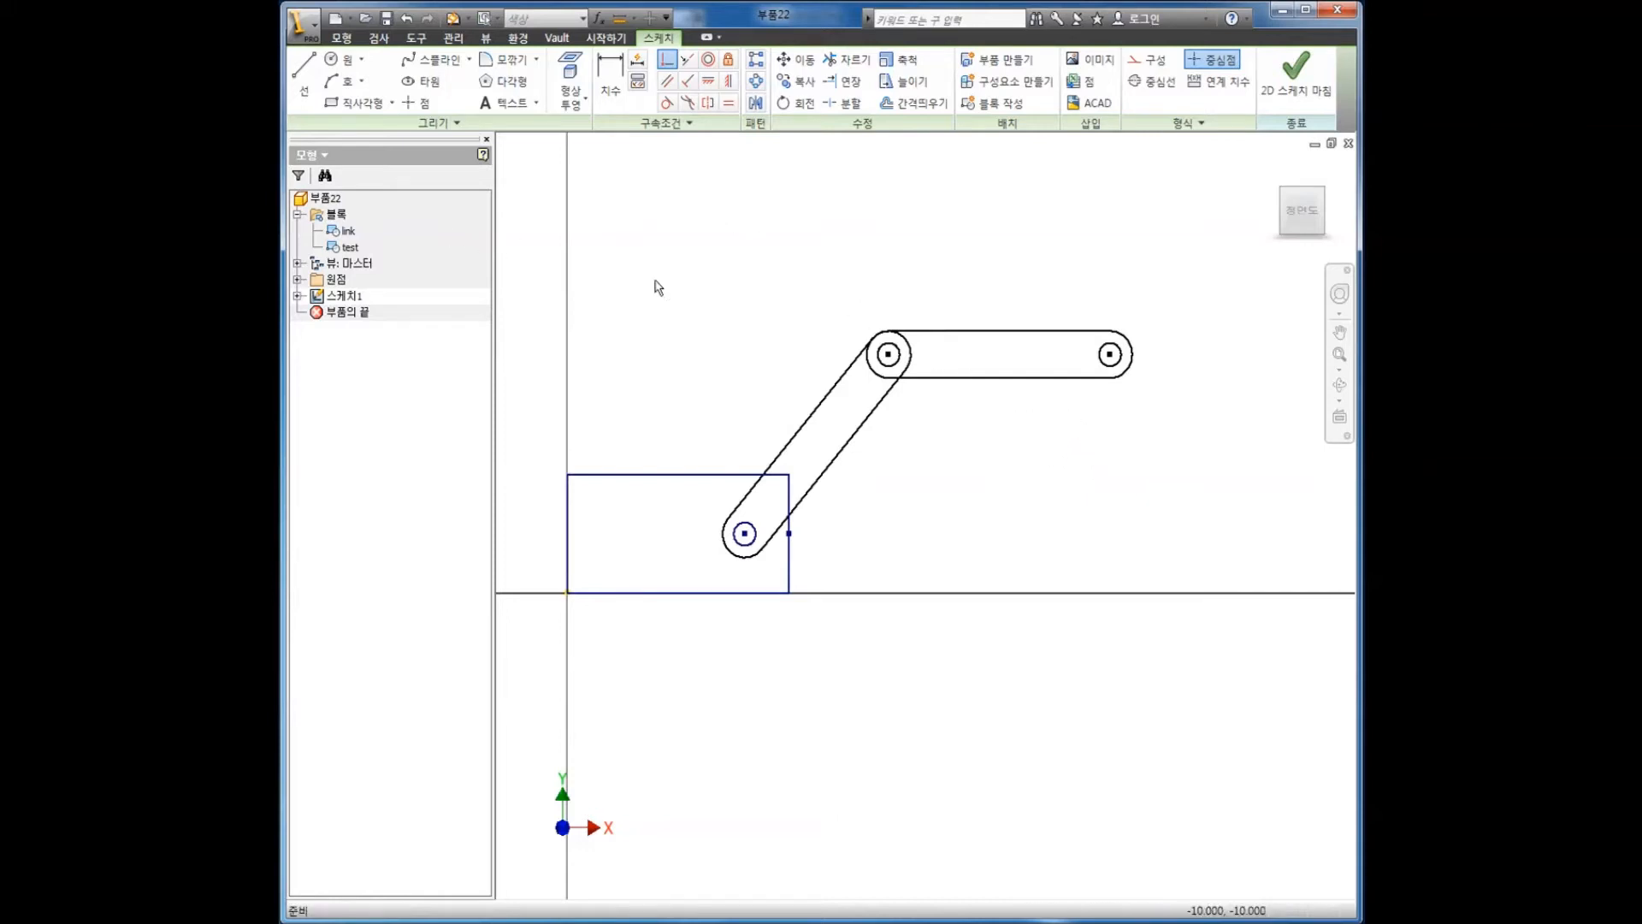
- Place a second instance of the test block in the empty area above and beyond the linkage's free end
{"action": "scroll", "coordinate": [581, 363], "scroll_direction": "down", "scroll_amount": 3}
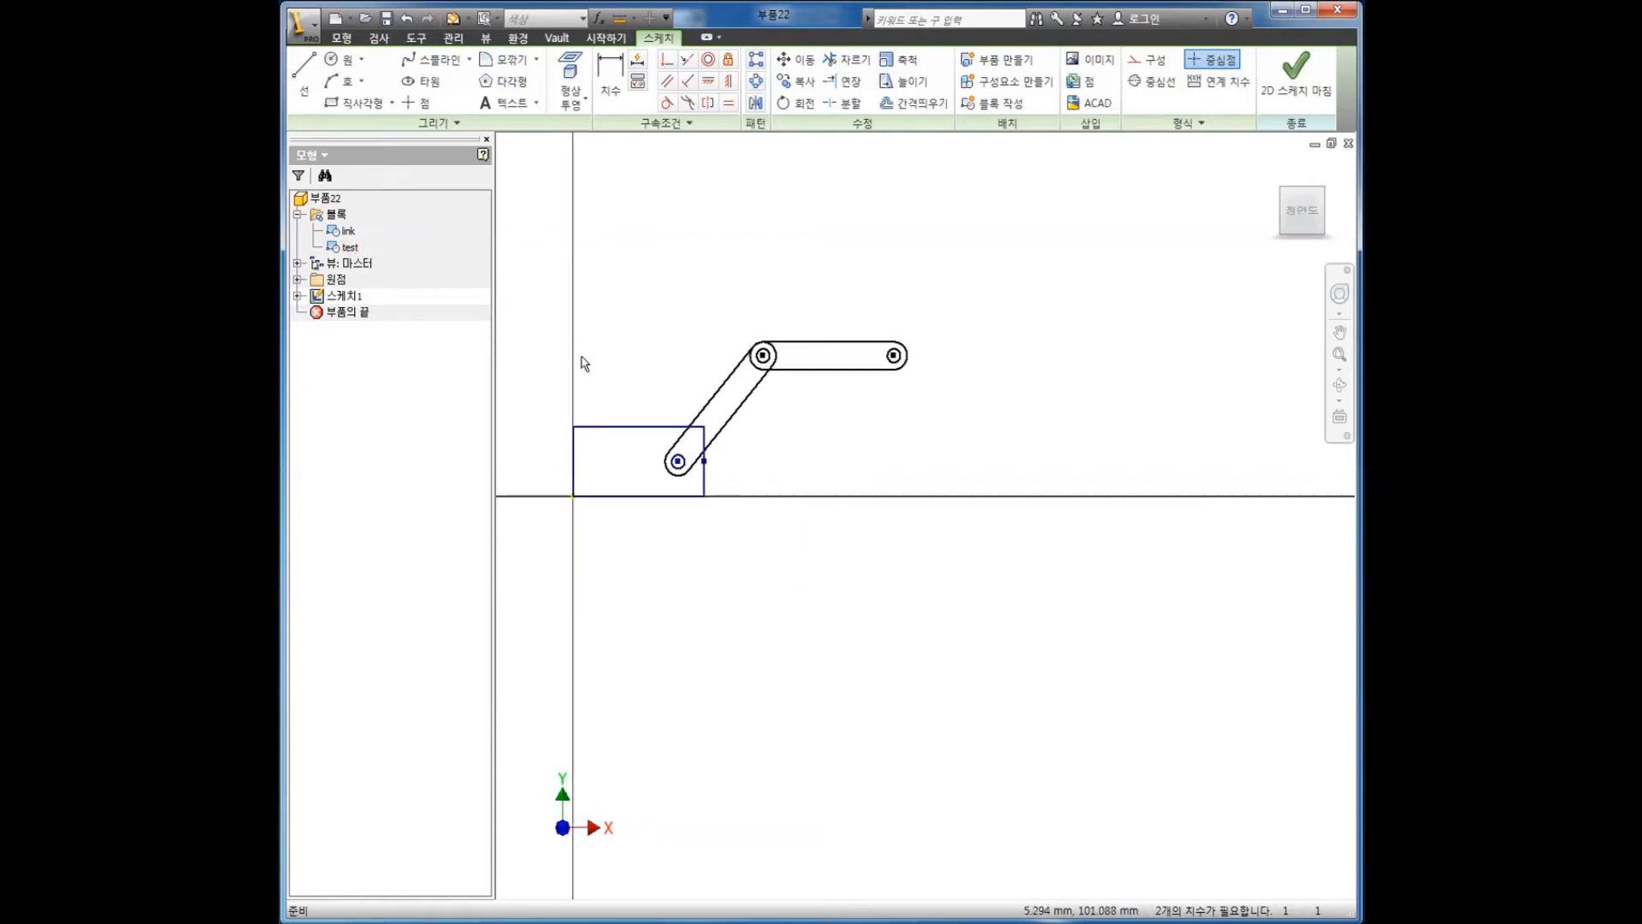
{"action": "left_click_drag", "start_coordinate": [343, 250], "coordinate": [997, 297]}
{"action": "middle_click_drag", "start_coordinate": [1032, 364], "coordinate": [1022, 415]}
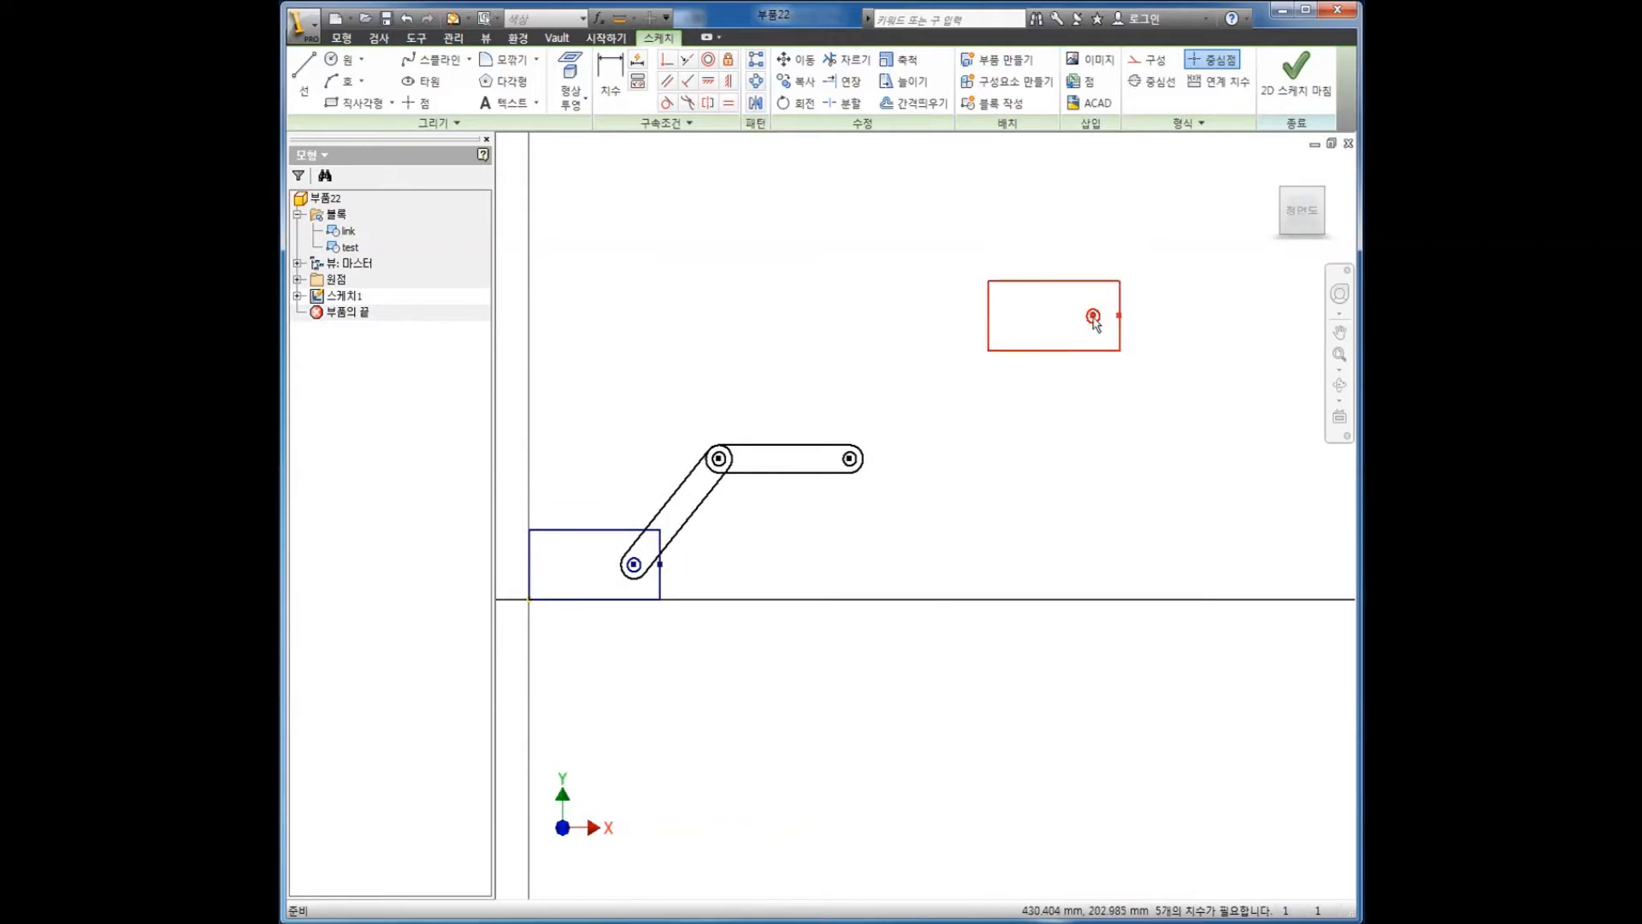
- Rotate the second test block half a turn about its lower-left corner with the Rotate tool
{"action": "left_click", "coordinate": [791, 103]}
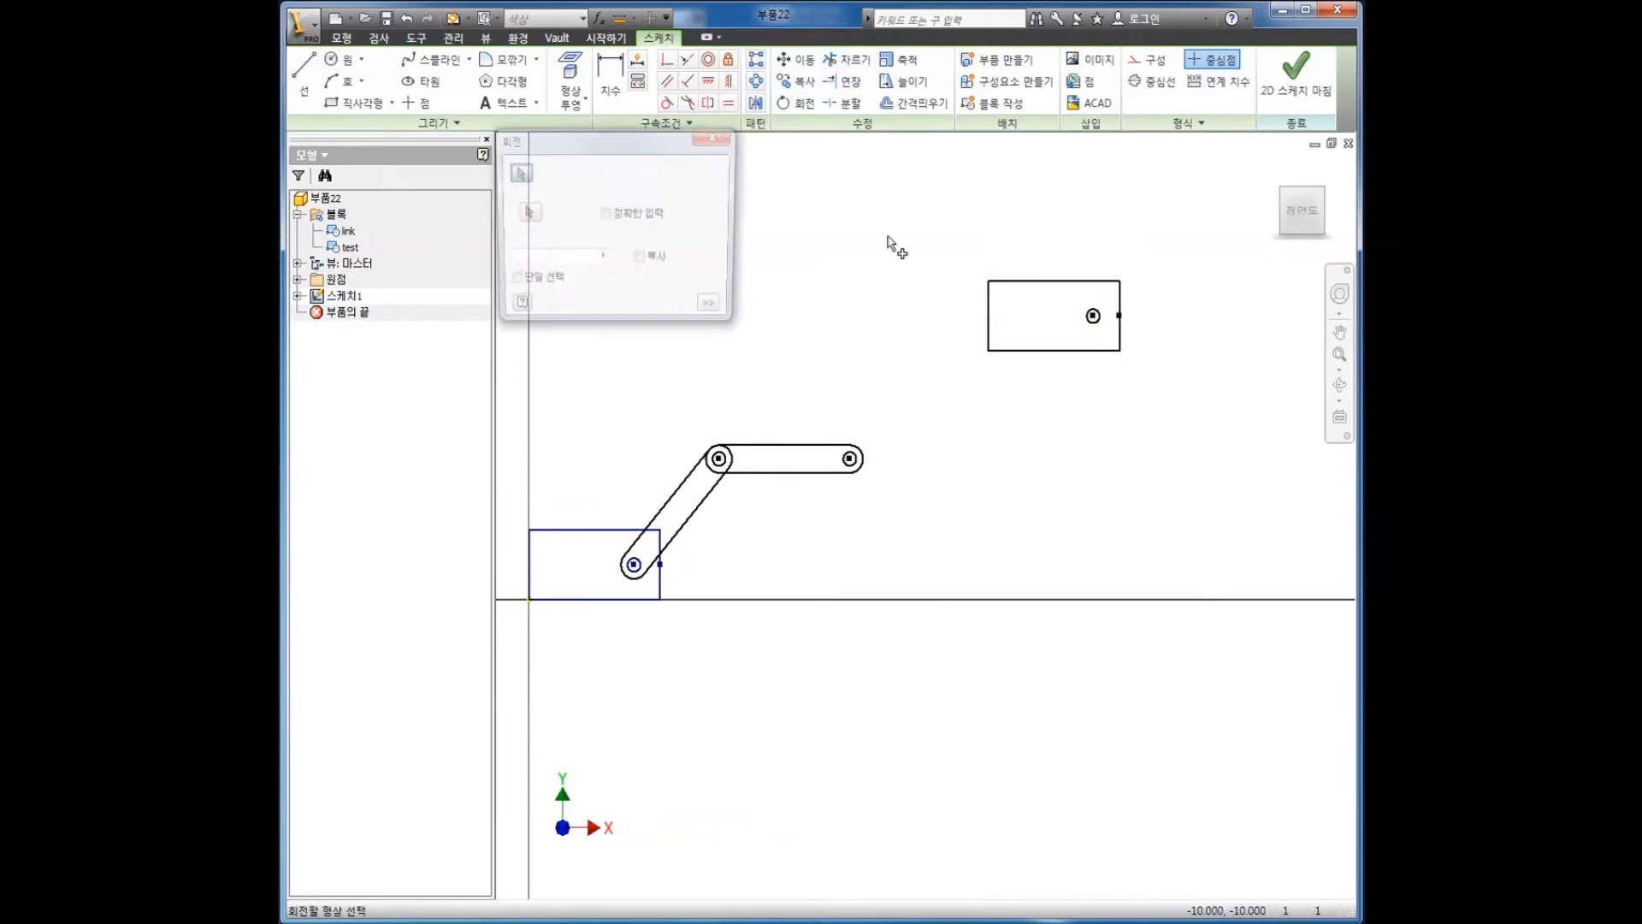
{"action": "left_click", "coordinate": [1150, 395]}
{"action": "left_click", "coordinate": [524, 213]}
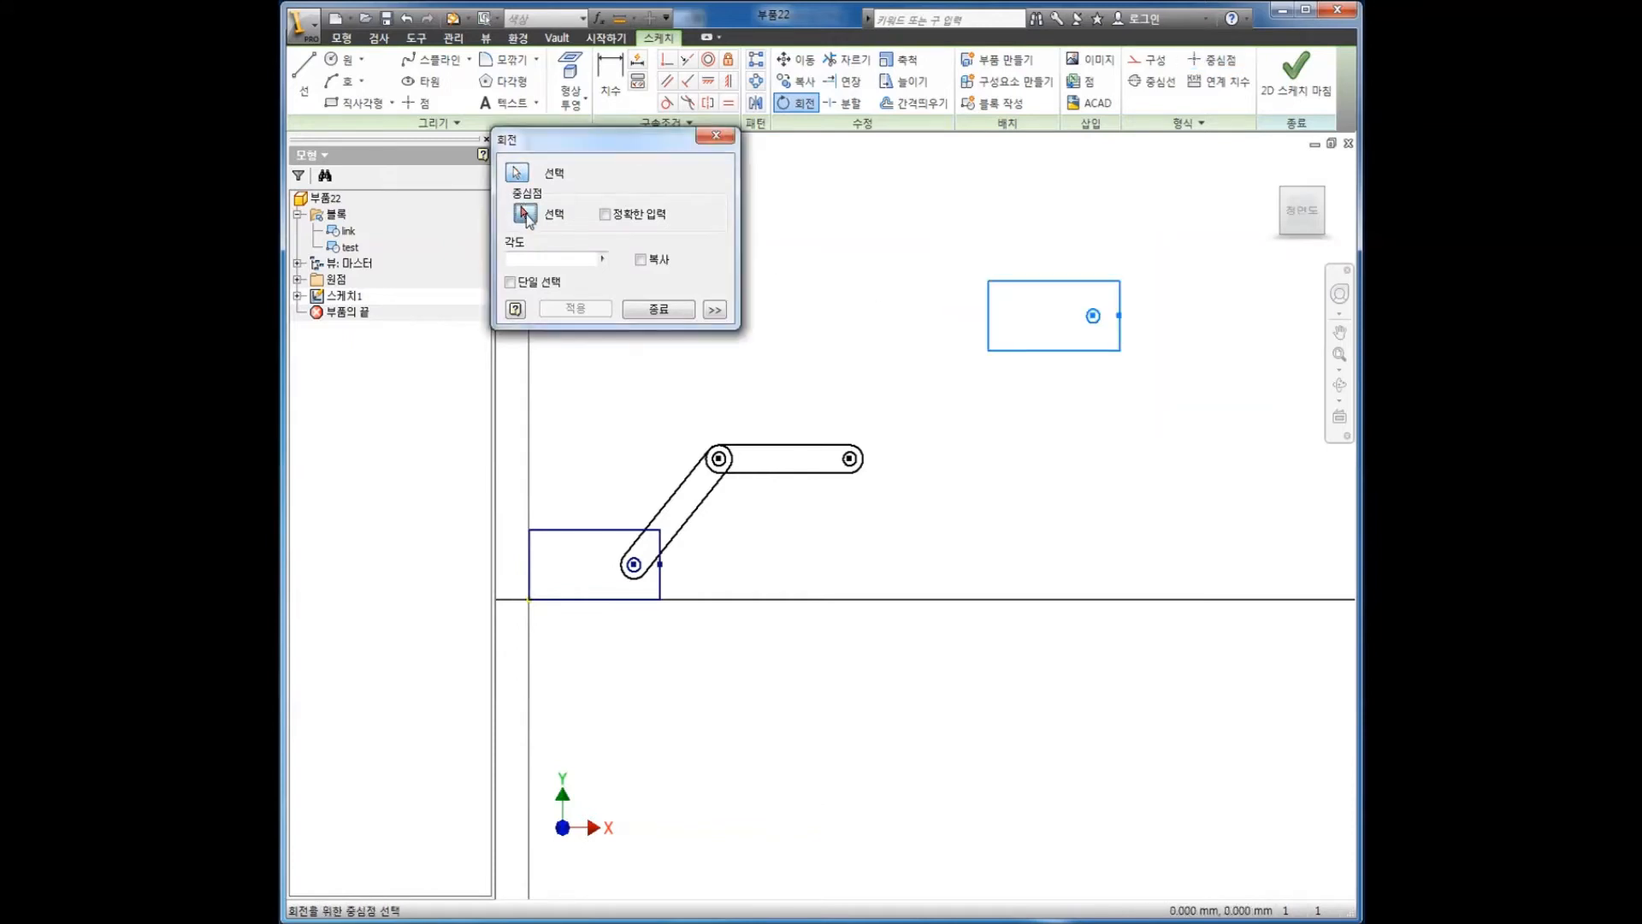
{"action": "left_click", "coordinate": [988, 350]}
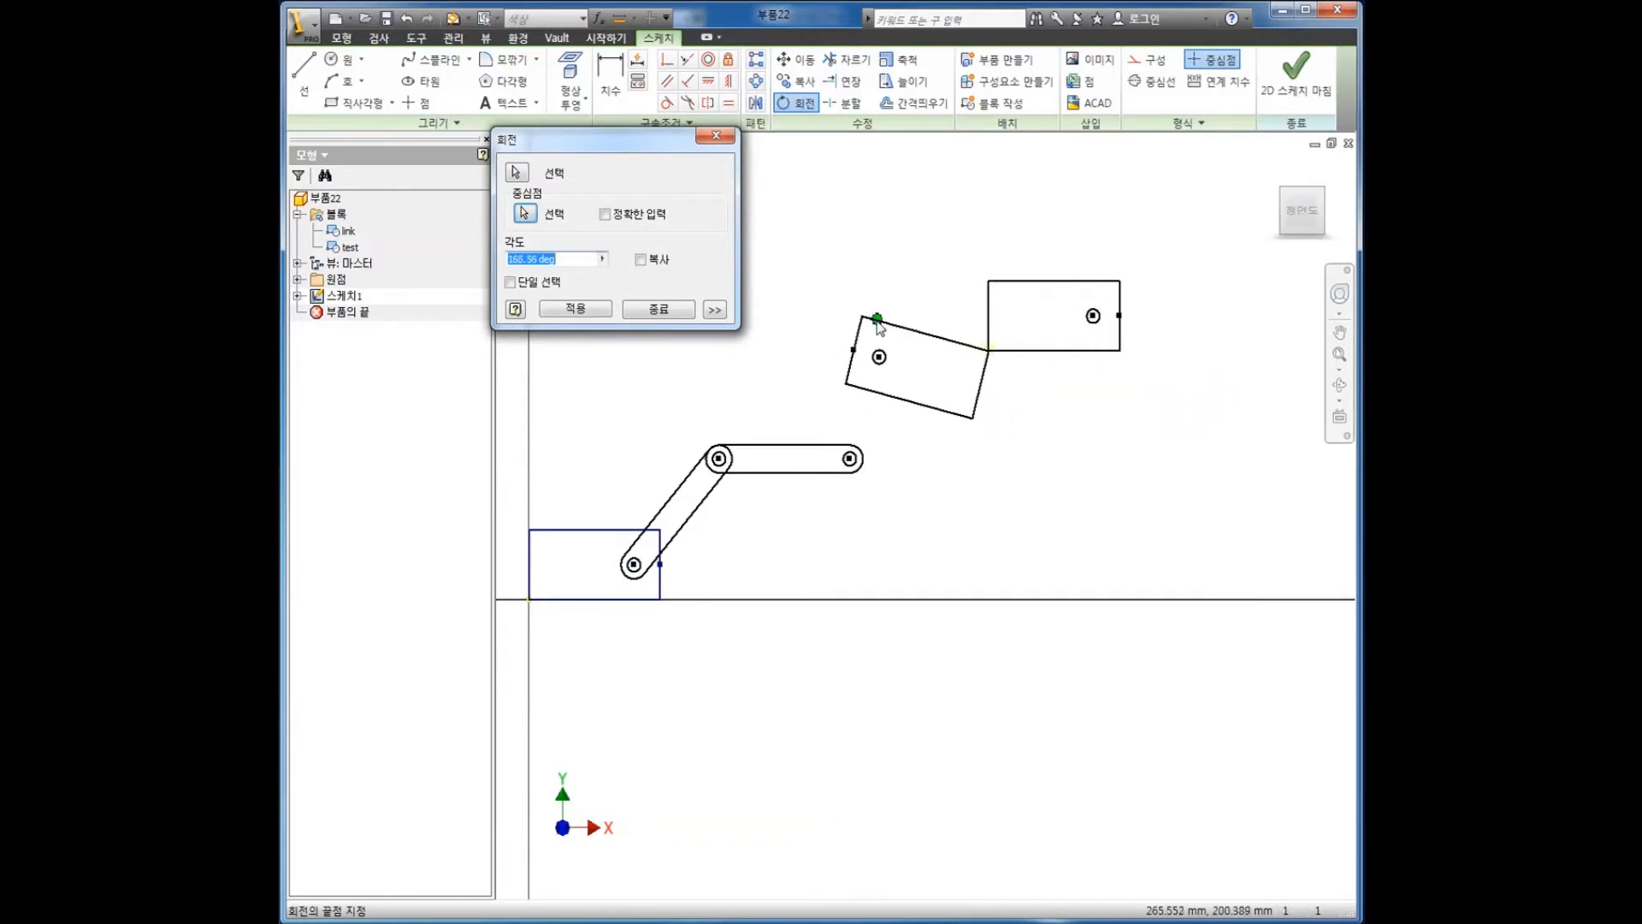
{"action": "left_click", "coordinate": [799, 354]}
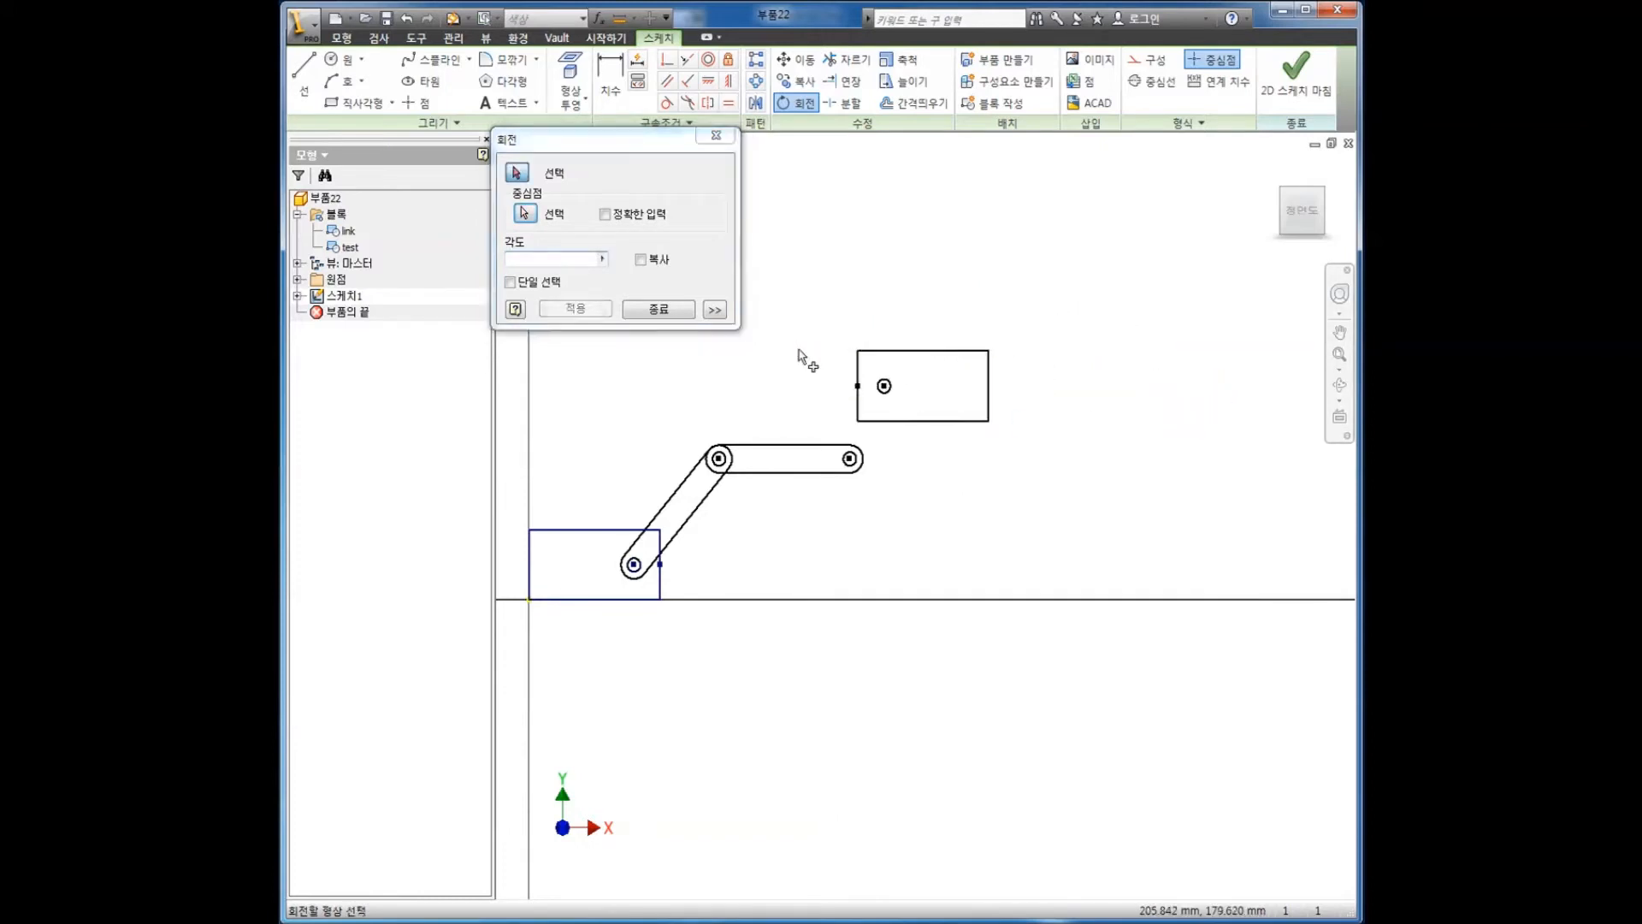
{"action": "left_click", "coordinate": [647, 308]}
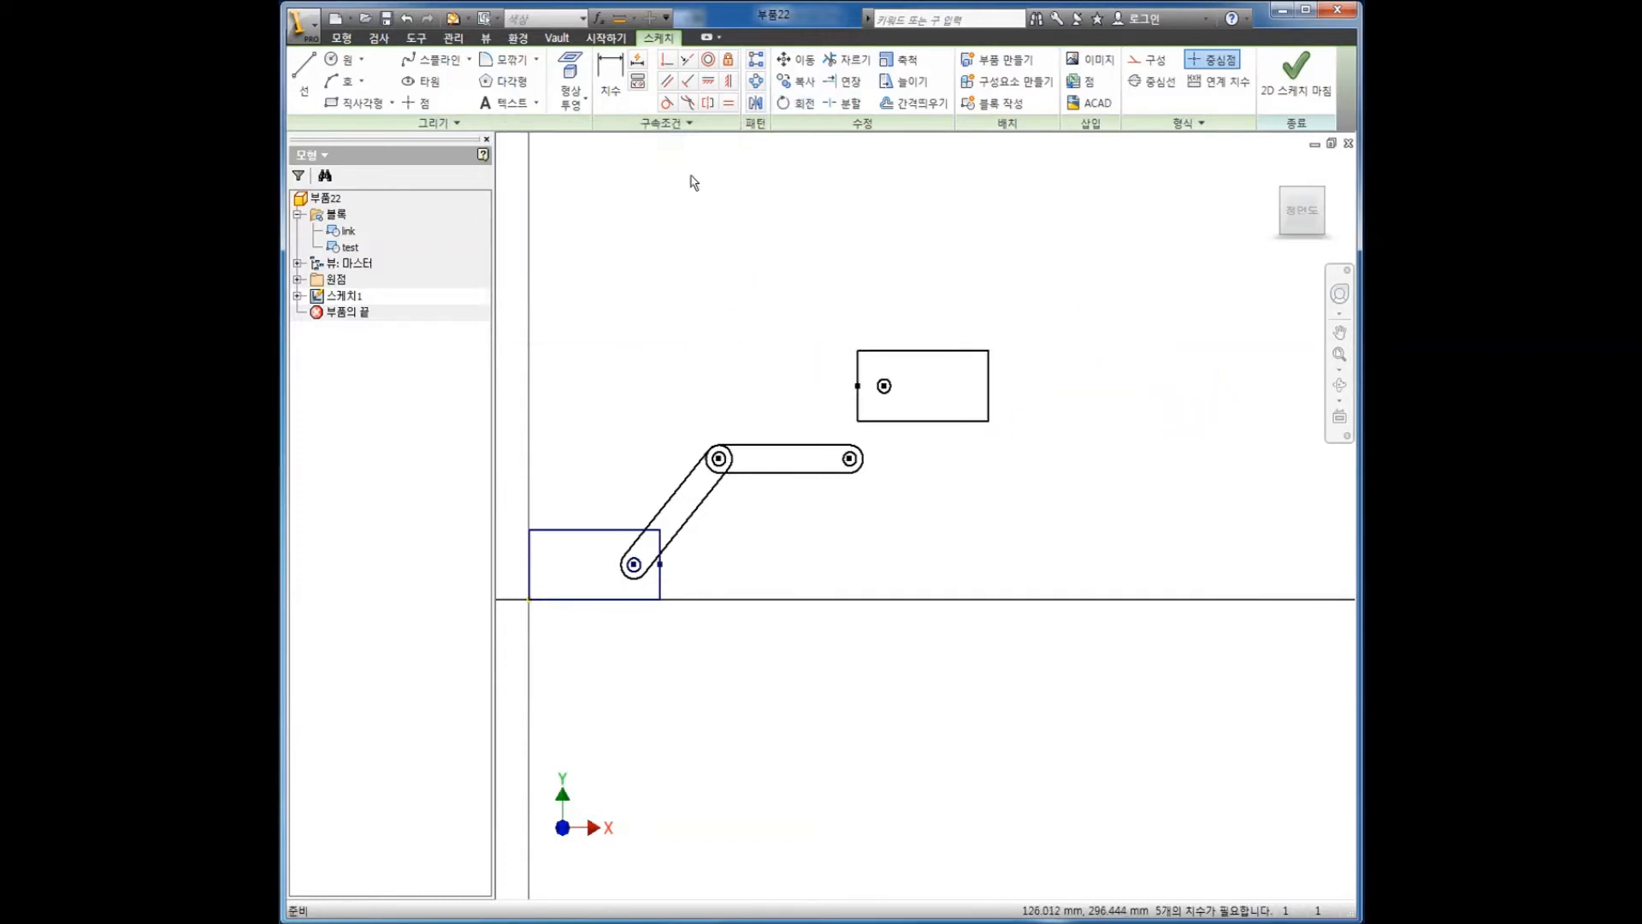
- Make the second test block's hole centre coincident with the second link's free hole centre
{"action": "left_click", "coordinate": [666, 63]}
{"action": "left_click", "coordinate": [884, 385]}
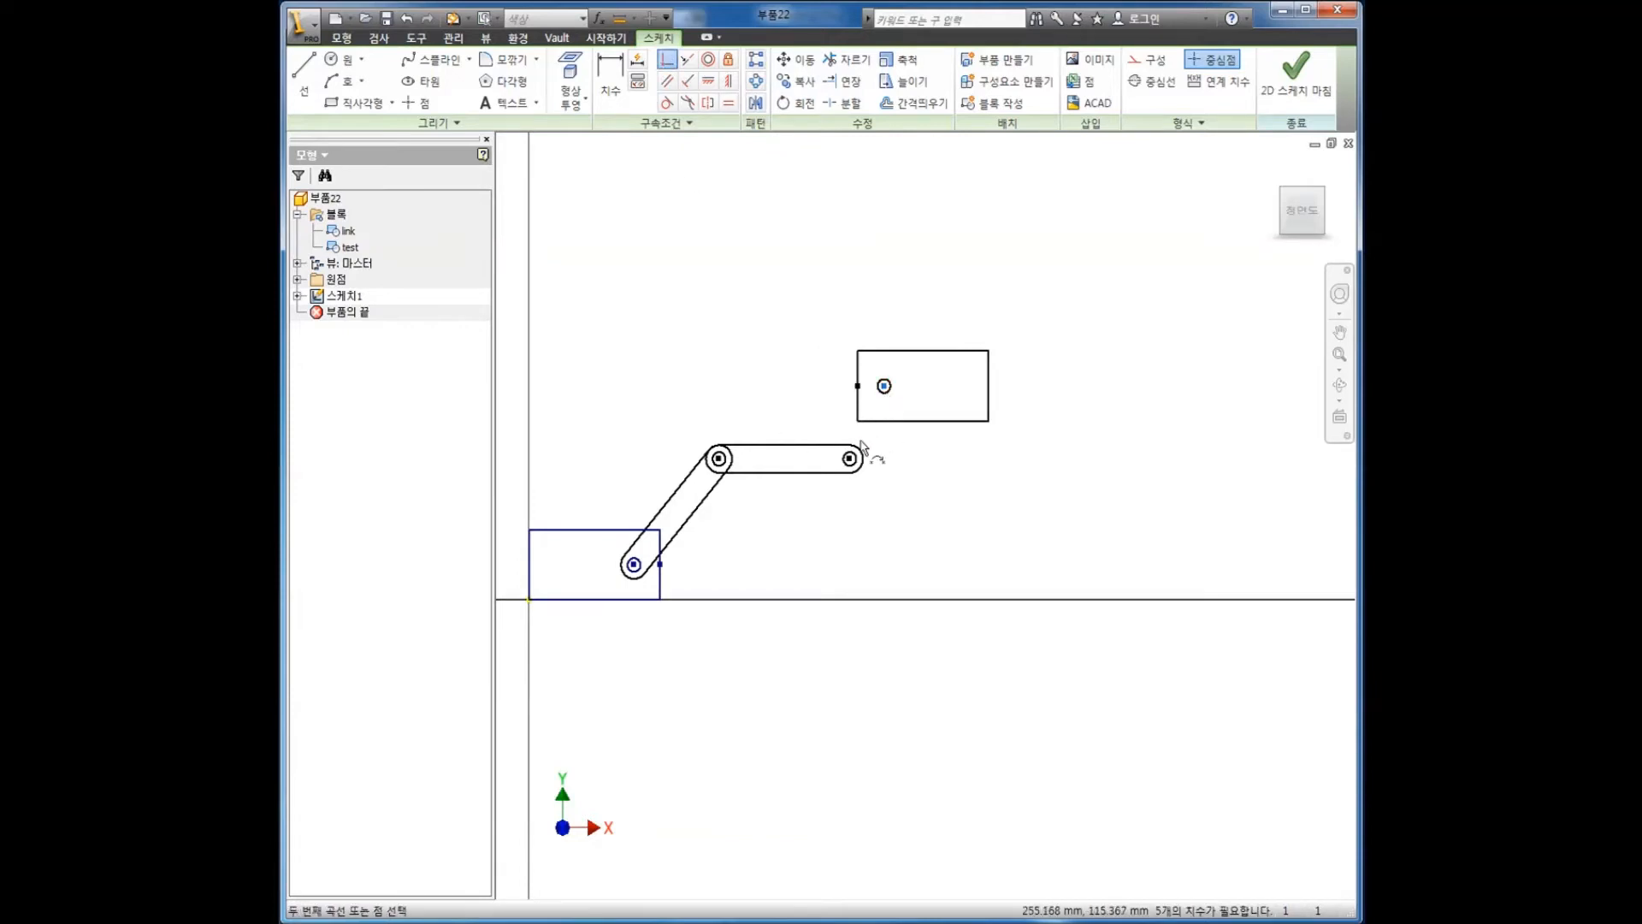
{"action": "left_click", "coordinate": [850, 459]}
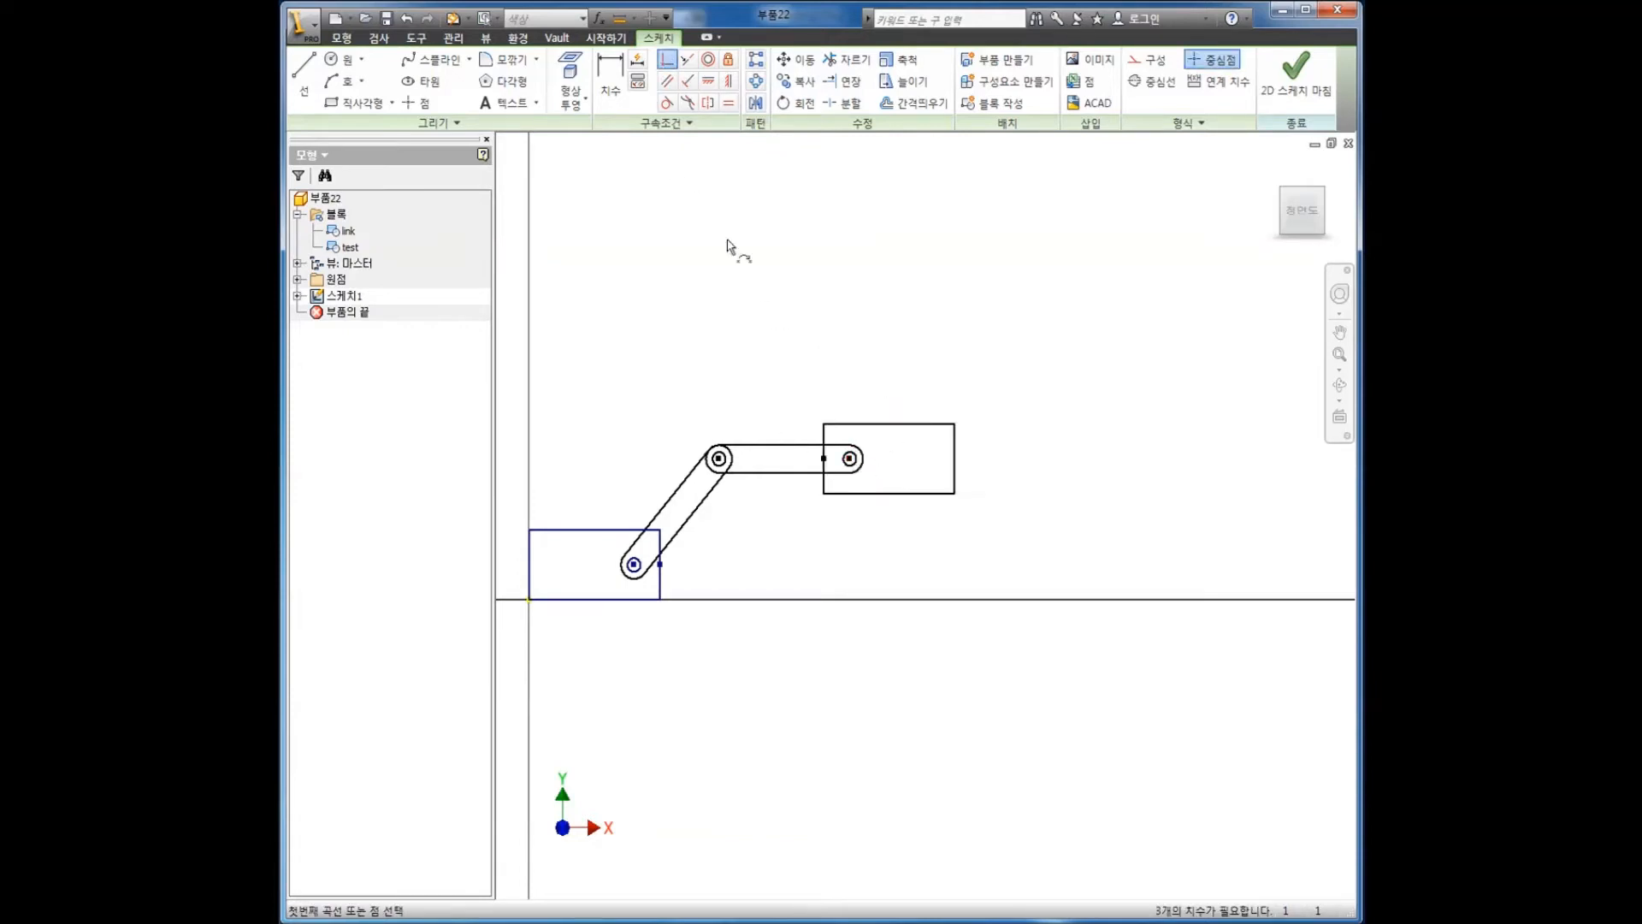
- Align the second test block's lower-left corner horizontally with the first block's lower-right corner and constrain its lower edge horizontal
{"action": "left_click", "coordinate": [708, 85]}
{"action": "left_click", "coordinate": [660, 598]}
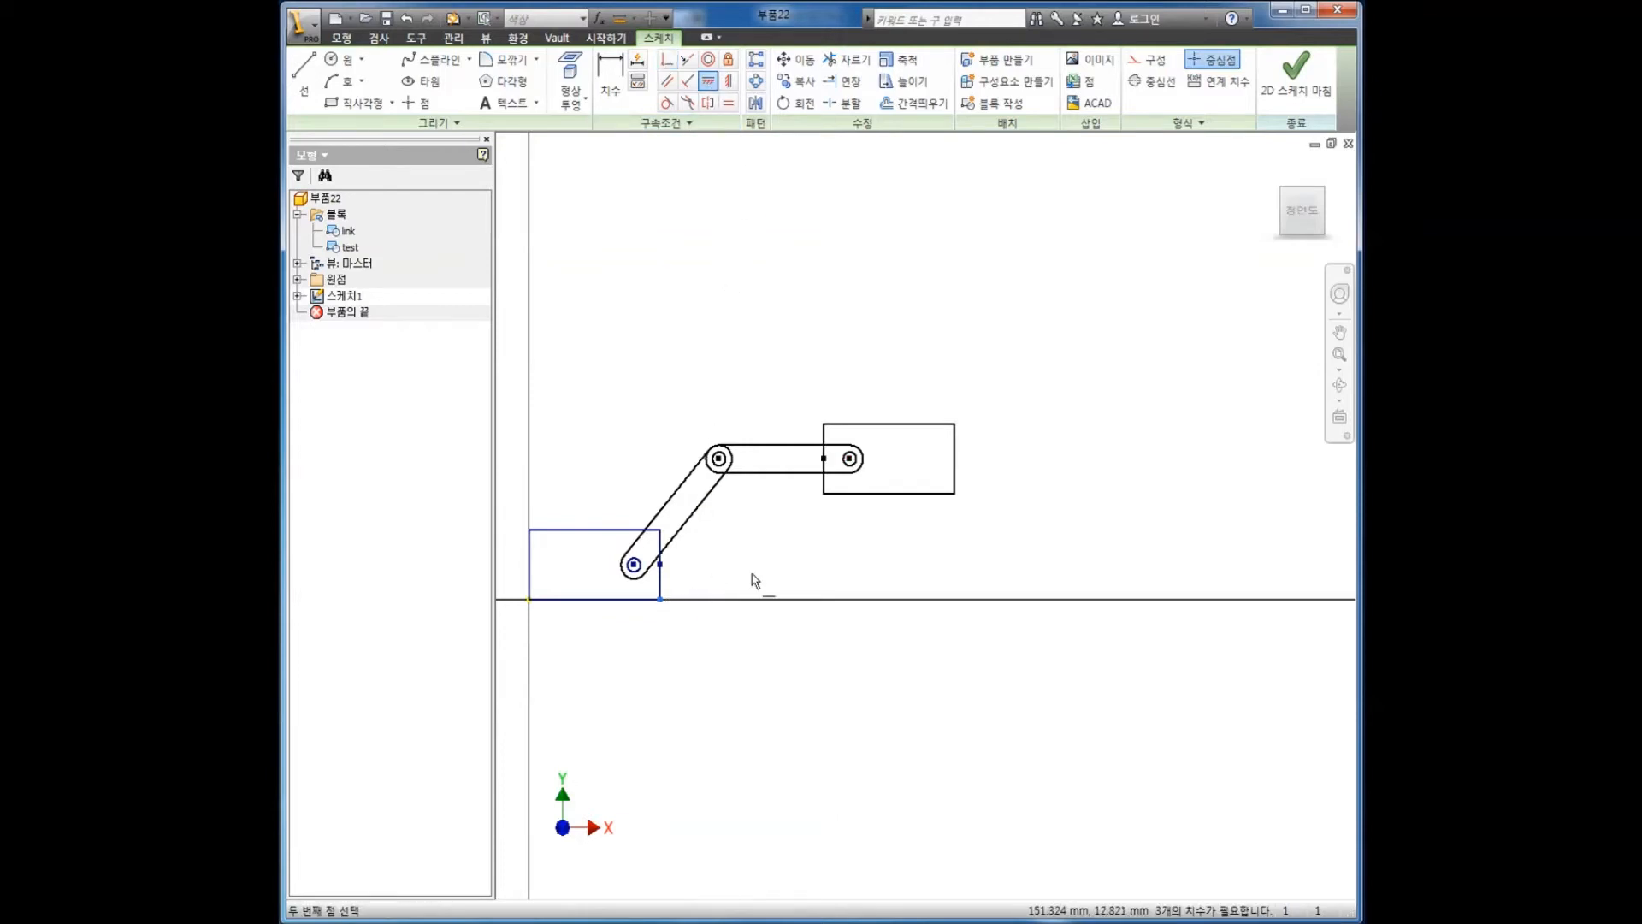
{"action": "left_click", "coordinate": [823, 495]}
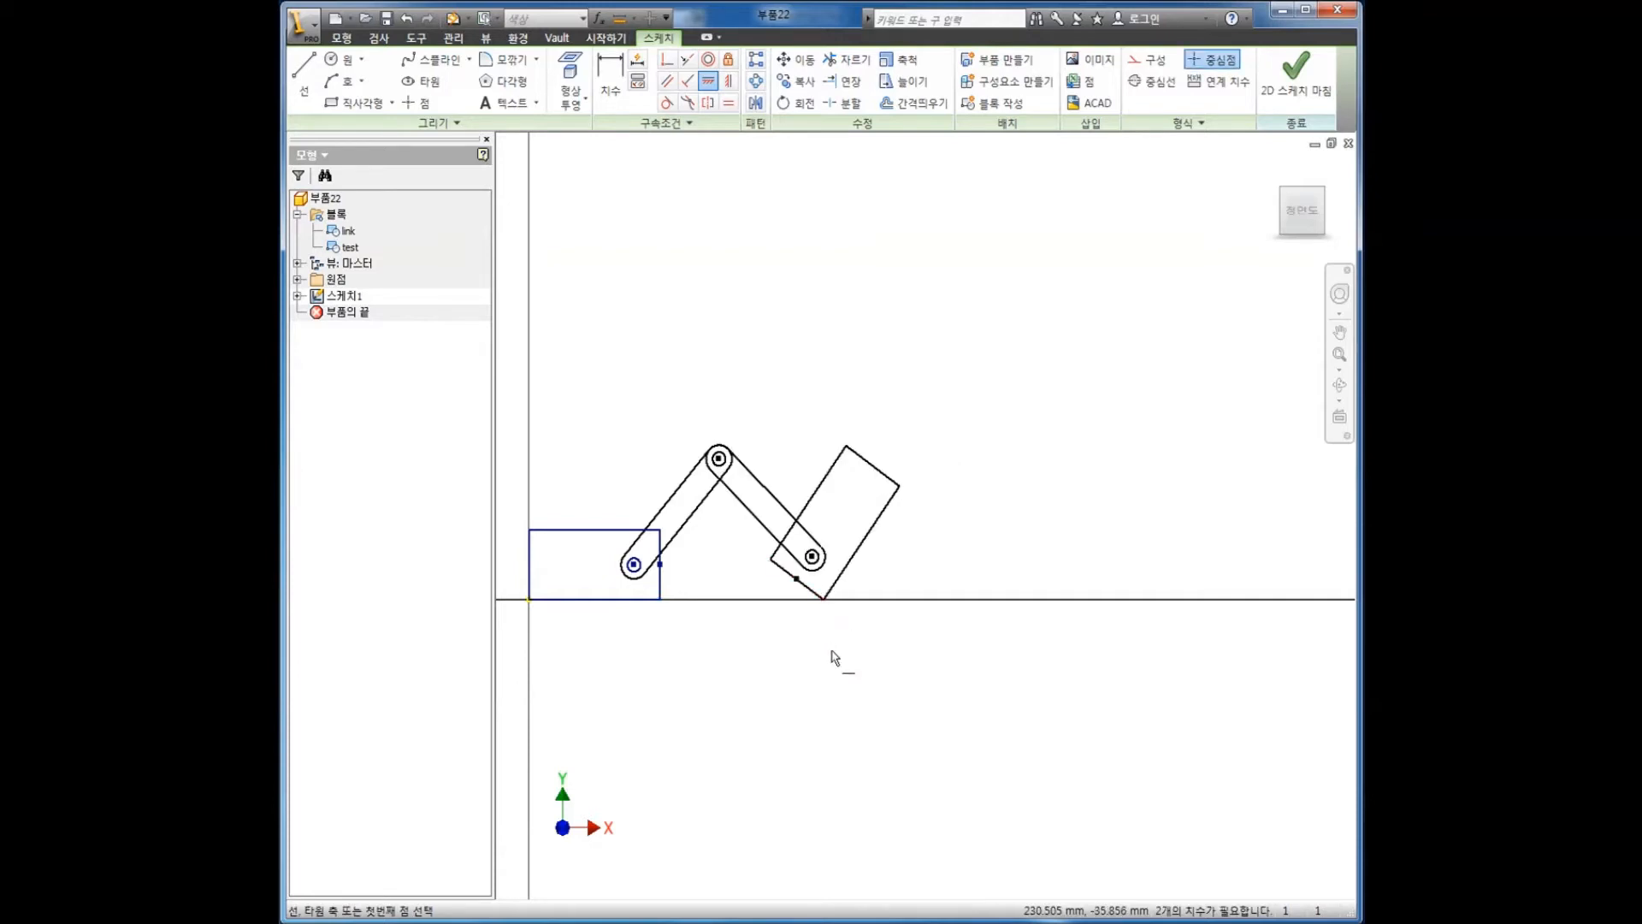
{"action": "left_click", "coordinate": [893, 509]}
{"action": "right_click", "coordinate": [900, 475]}
{"action": "left_click", "coordinate": [847, 473]}
{"action": "middle_click_drag", "start_coordinate": [819, 687], "coordinate": [878, 667]}
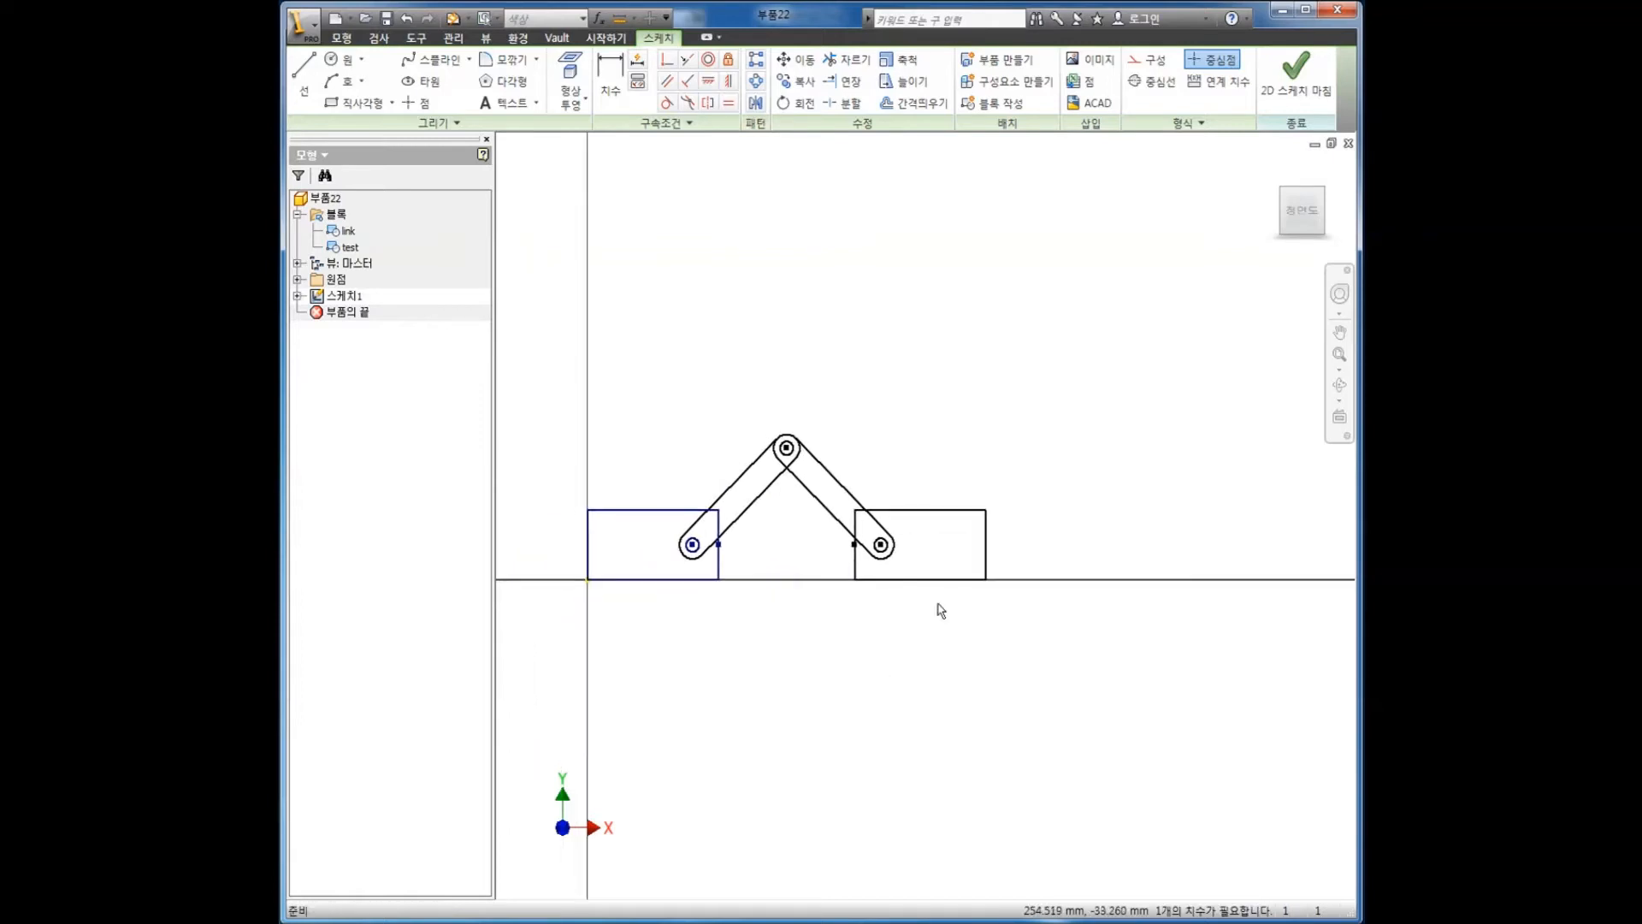
- Slide the second test block toward the first to check the linkage's motion, and highlight the test and link blocks
{"action": "mouse_move", "coordinate": [989, 550]}
{"action": "left_mouse_down"}
{"action": "mouse_move", "coordinate": [847, 554]}
{"action": "mouse_move", "coordinate": [984, 564]}
{"action": "mouse_move", "coordinate": [830, 555]}
{"action": "mouse_move", "coordinate": [1023, 575]}
{"action": "mouse_move", "coordinate": [814, 545]}
{"action": "mouse_move", "coordinate": [989, 576]}
{"action": "mouse_move", "coordinate": [836, 549]}
{"action": "mouse_move", "coordinate": [949, 560]}
{"action": "mouse_move", "coordinate": [858, 564]}
{"action": "mouse_move", "coordinate": [921, 556]}
{"action": "mouse_move", "coordinate": [826, 544]}
{"action": "mouse_move", "coordinate": [949, 550]}
{"action": "mouse_move", "coordinate": [793, 546]}
{"action": "mouse_move", "coordinate": [947, 548]}
{"action": "left_mouse_up"}
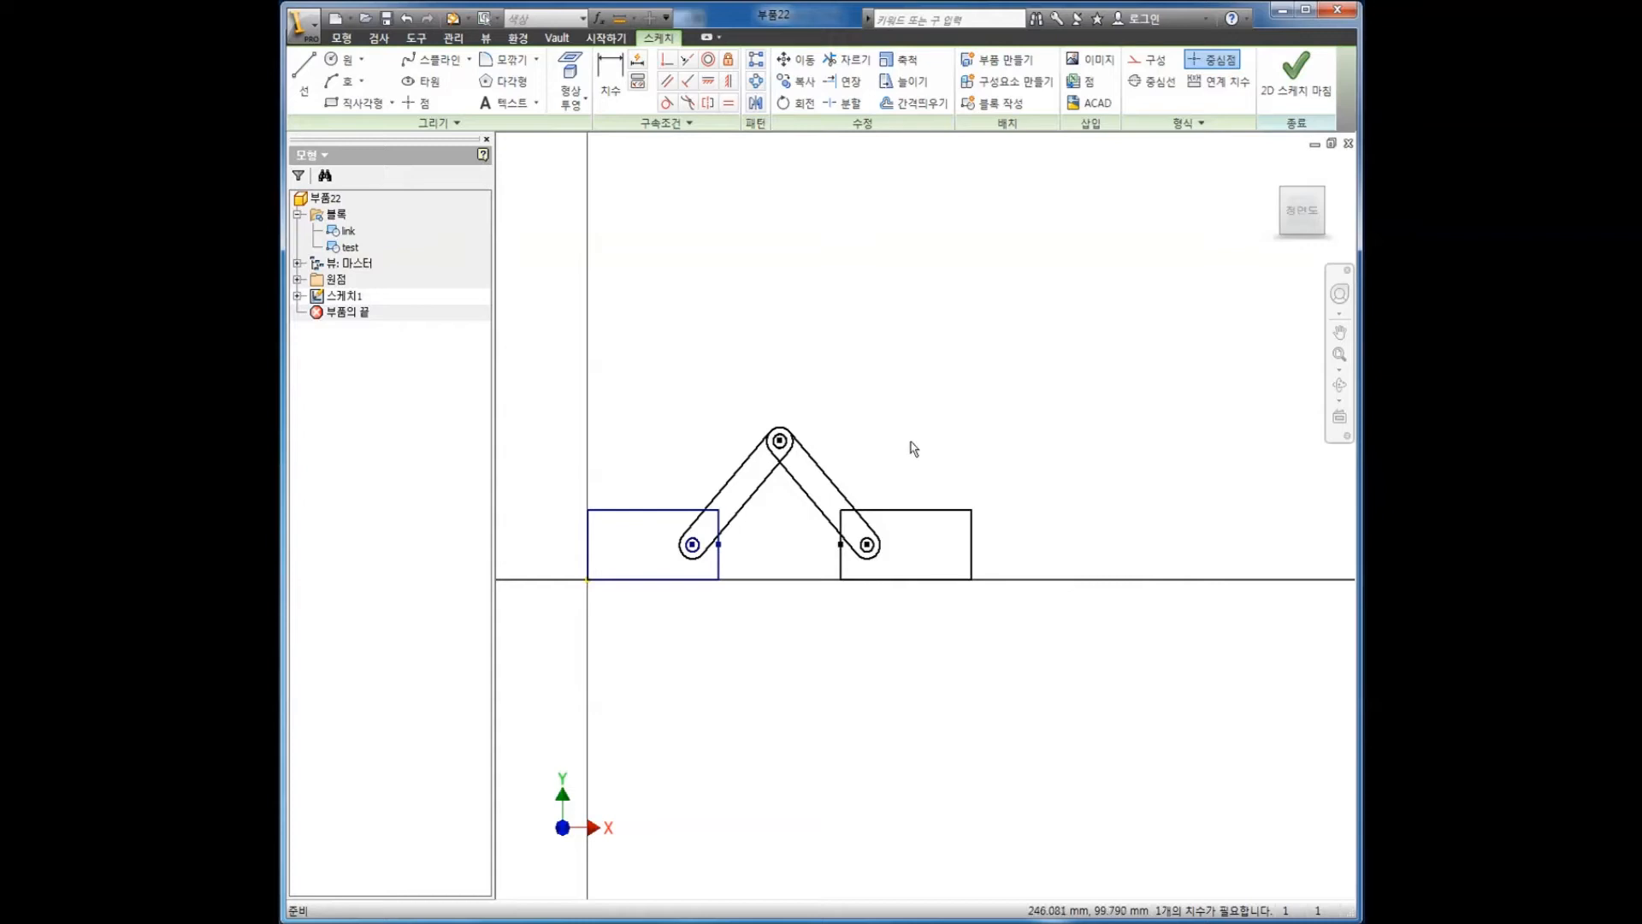
{"action": "mouse_move", "coordinate": [839, 454]}
{"action": "middle_mouse_down", "text": "shift"}
{"action": "mouse_move", "coordinate": [872, 465]}
{"action": "mouse_move", "coordinate": [805, 525]}
{"action": "middle_mouse_up", "text": "shift"}
{"action": "middle_click_drag", "start_coordinate": [828, 454], "coordinate": [869, 367]}
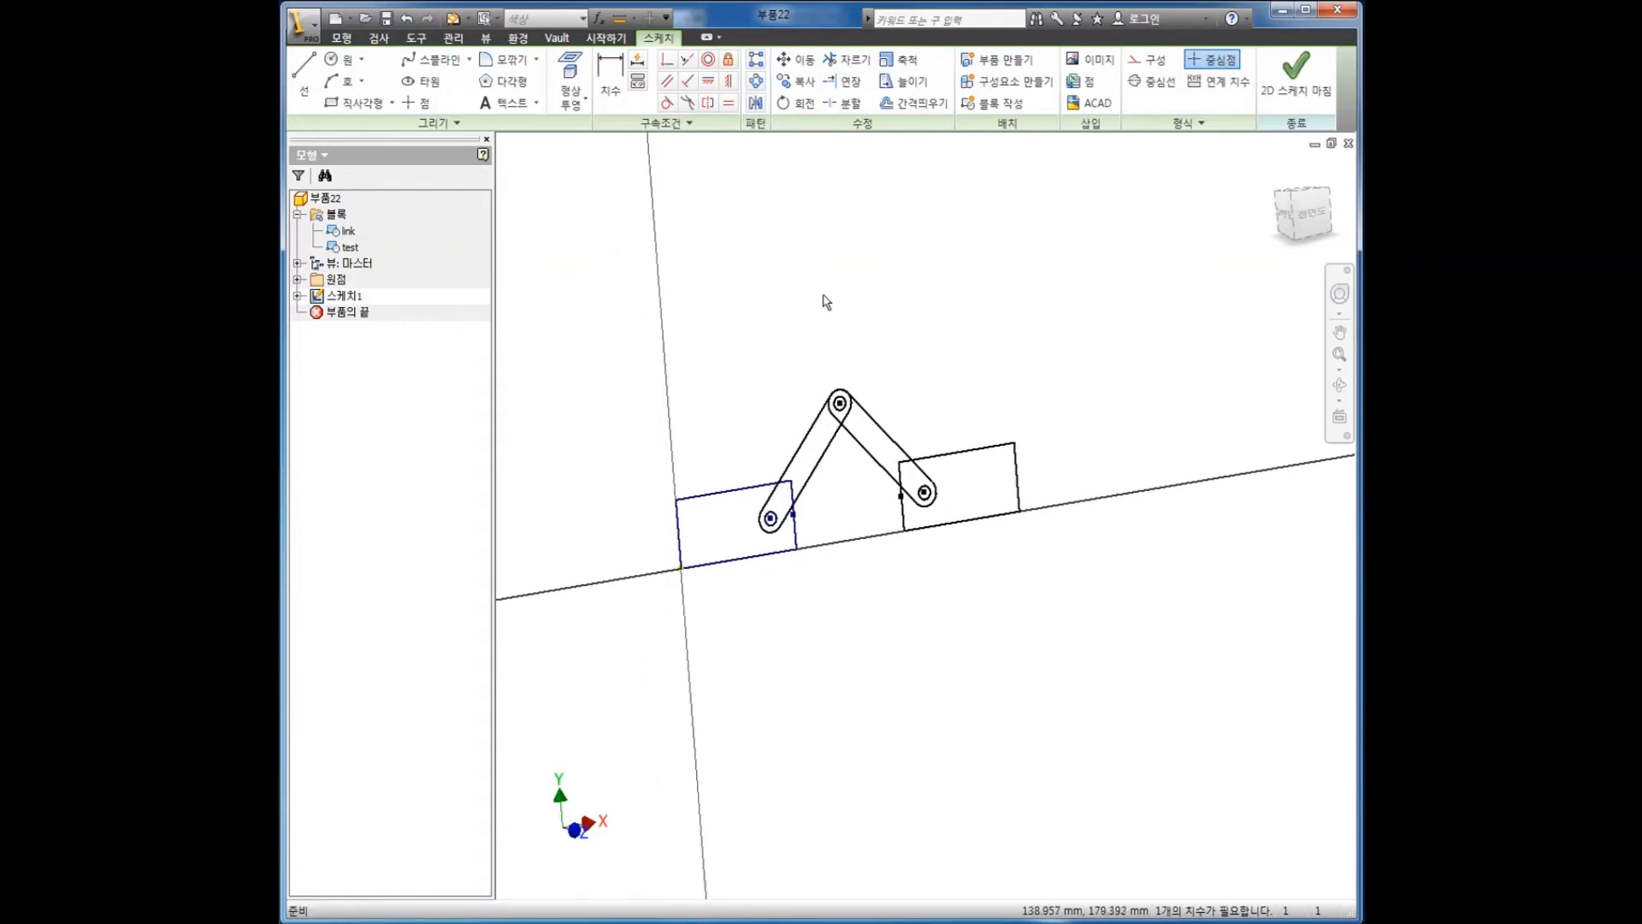
{"action": "left_click", "coordinate": [349, 247]}
{"action": "left_click", "coordinate": [348, 233]}
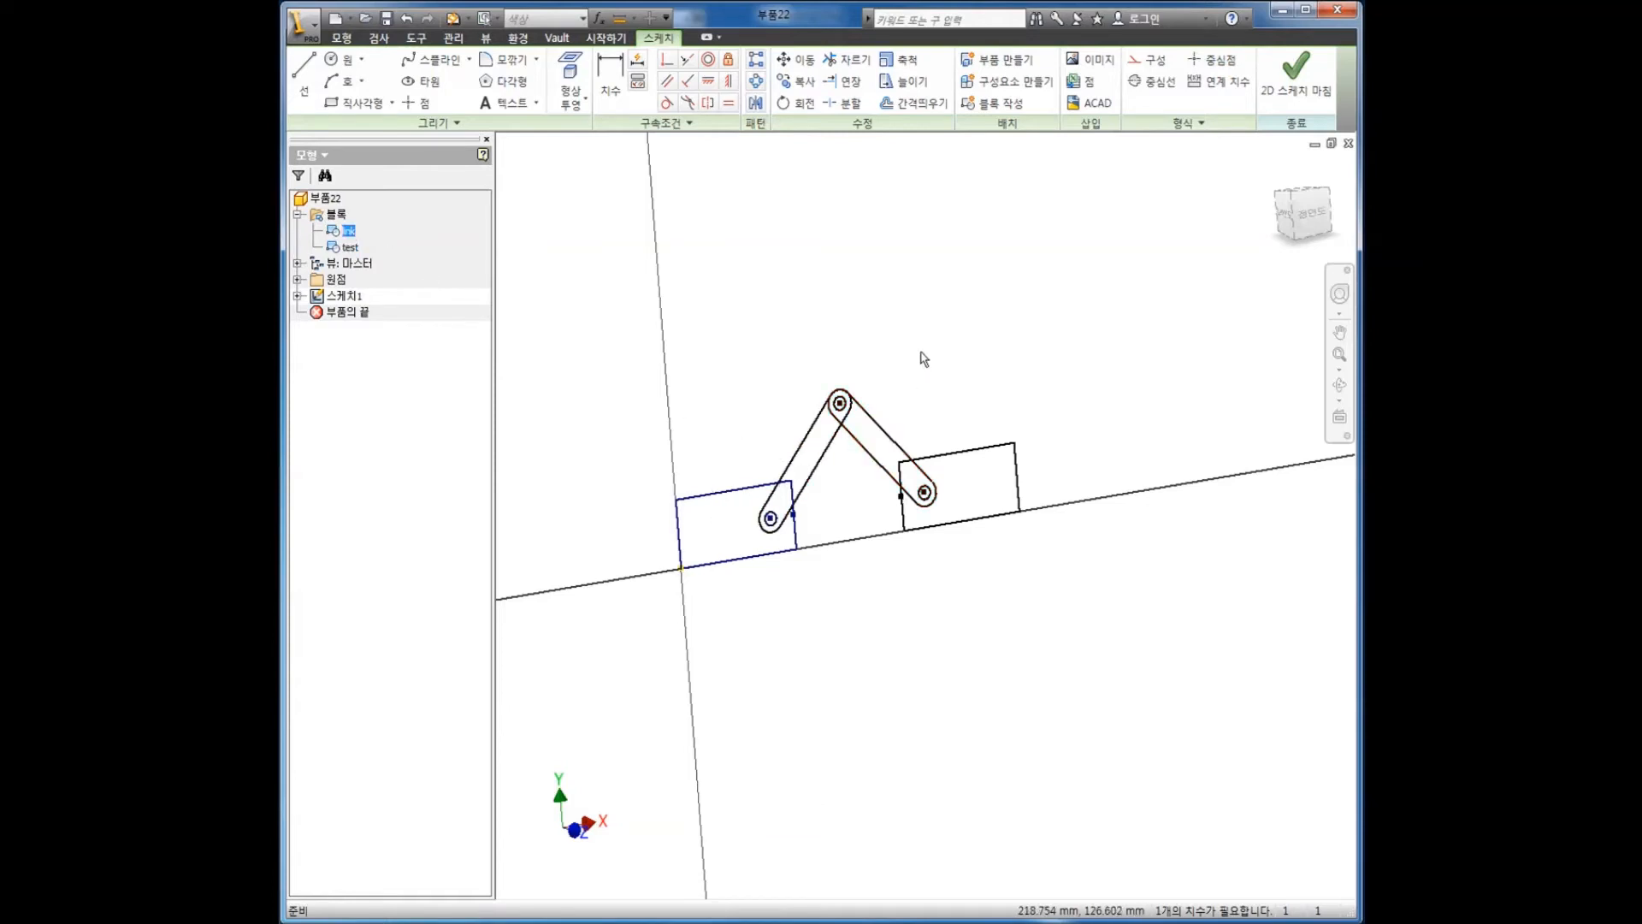
{"action": "mouse_move", "coordinate": [890, 451]}
{"action": "middle_mouse_down", "text": "shift"}
{"action": "mouse_move", "coordinate": [781, 479]}
{"action": "mouse_move", "coordinate": [808, 453]}
{"action": "mouse_move", "coordinate": [850, 487]}
{"action": "mouse_move", "coordinate": [792, 455]}
{"action": "middle_mouse_up", "text": "shift"}
{"action": "mouse_move", "coordinate": [899, 453]}
{"action": "middle_mouse_down", "text": "shift"}
{"action": "mouse_move", "coordinate": [868, 481]}
{"action": "mouse_move", "coordinate": [927, 458]}
{"action": "middle_mouse_up", "text": "shift"}
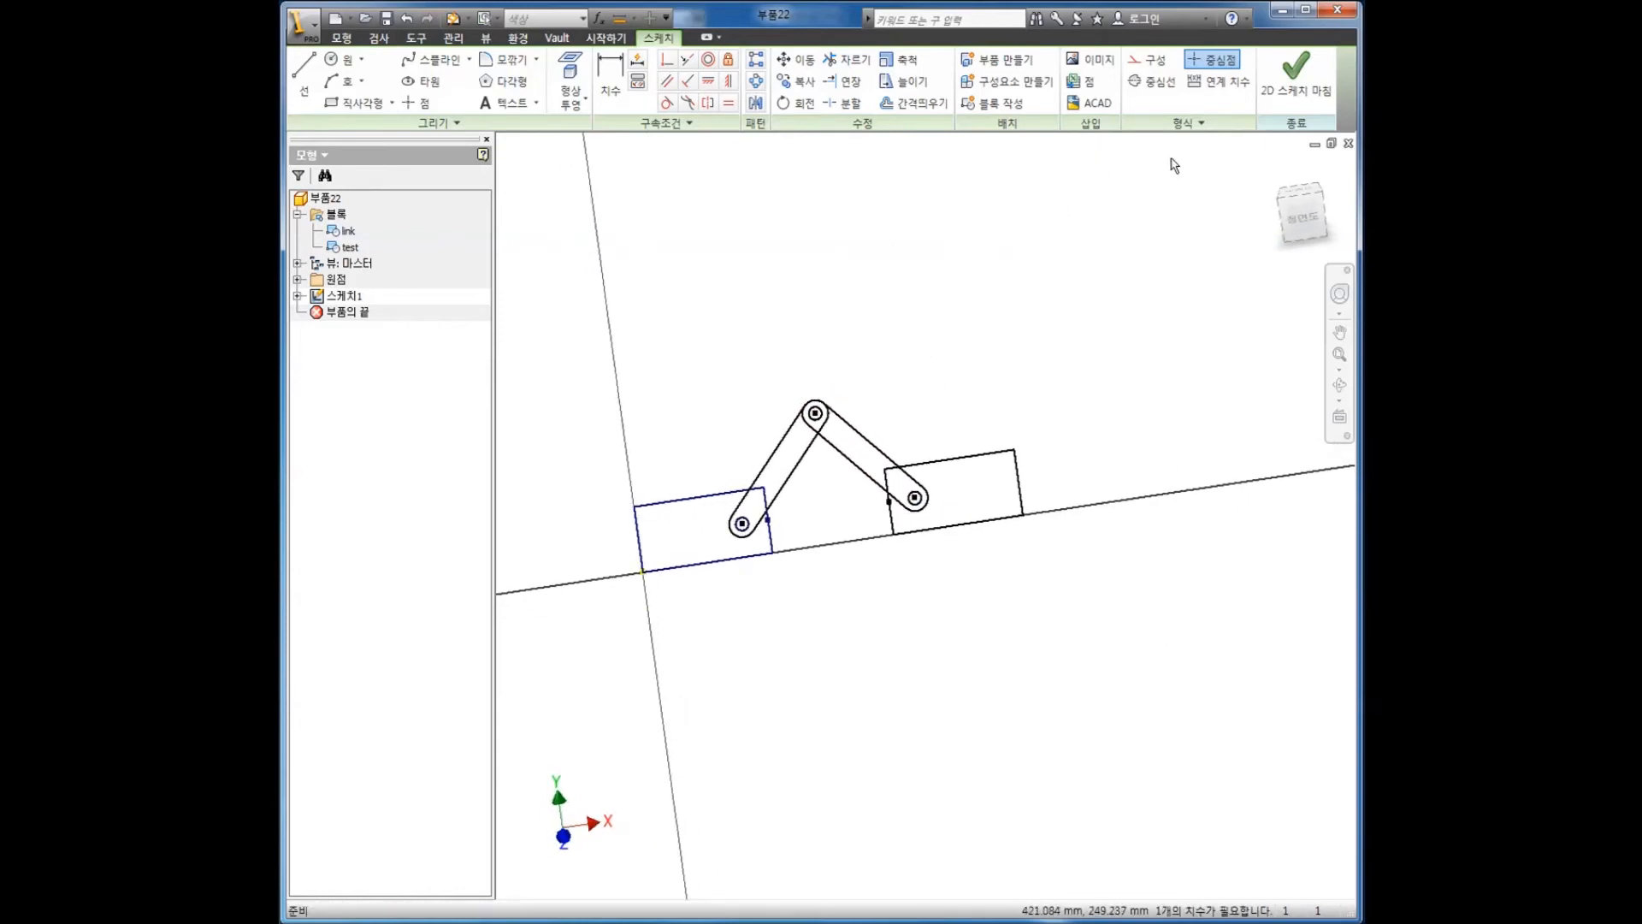
- Finish the sketch and save the part as layout.ipt in the Advance folder
{"action": "left_click", "coordinate": [1280, 85]}
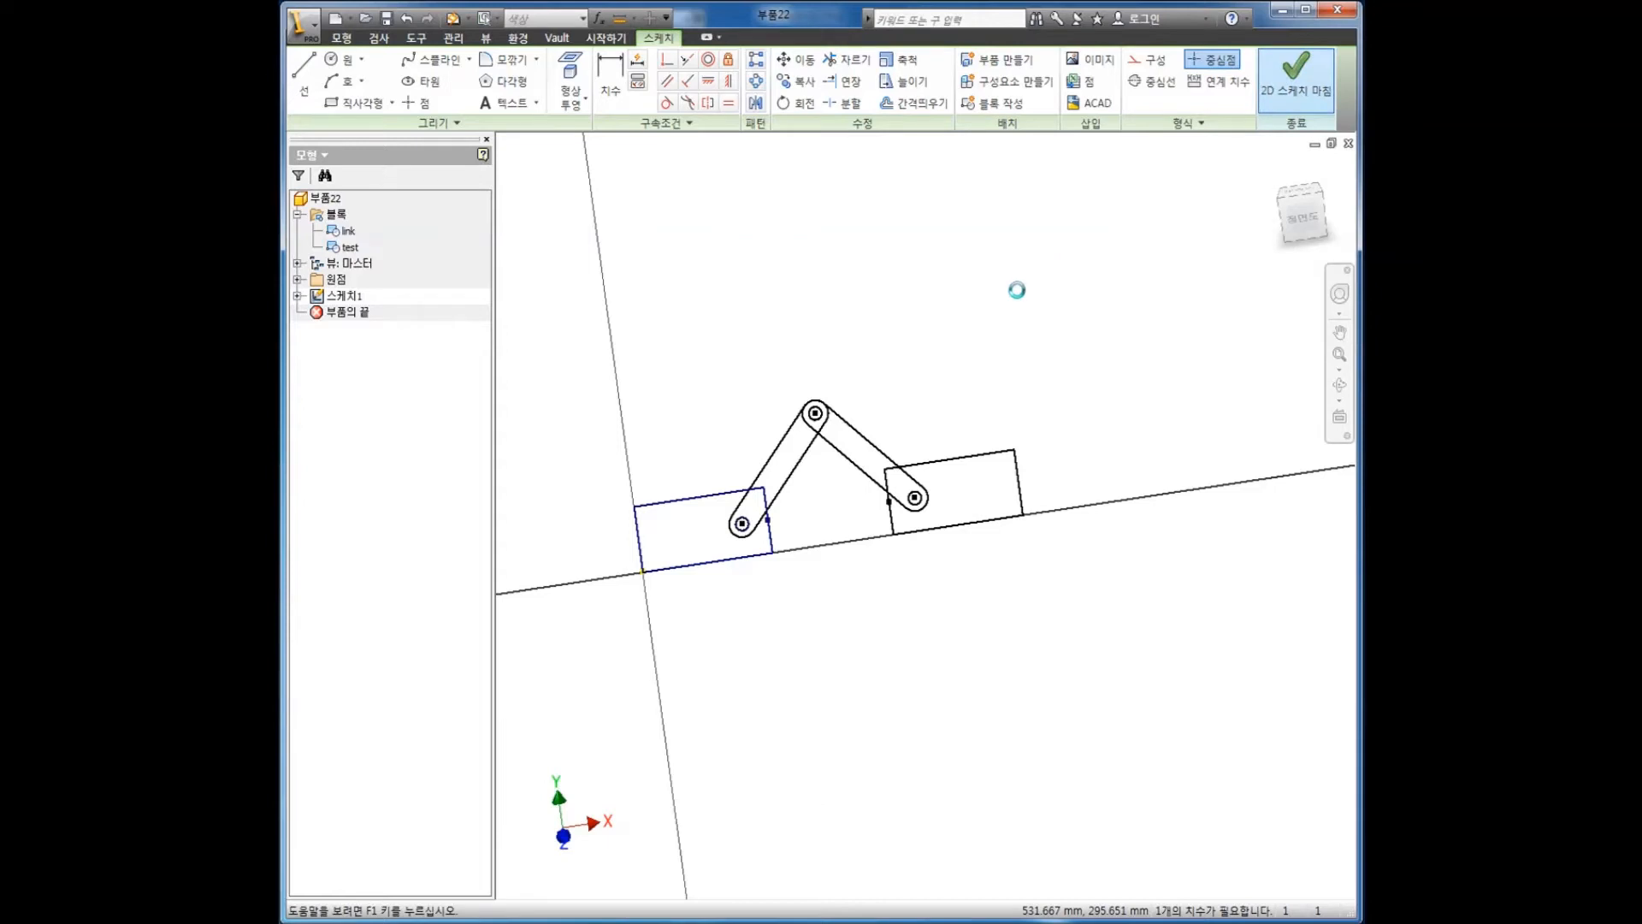
{"action": "left_click", "coordinate": [386, 18]}
{"action": "left_click", "coordinate": [831, 555]}
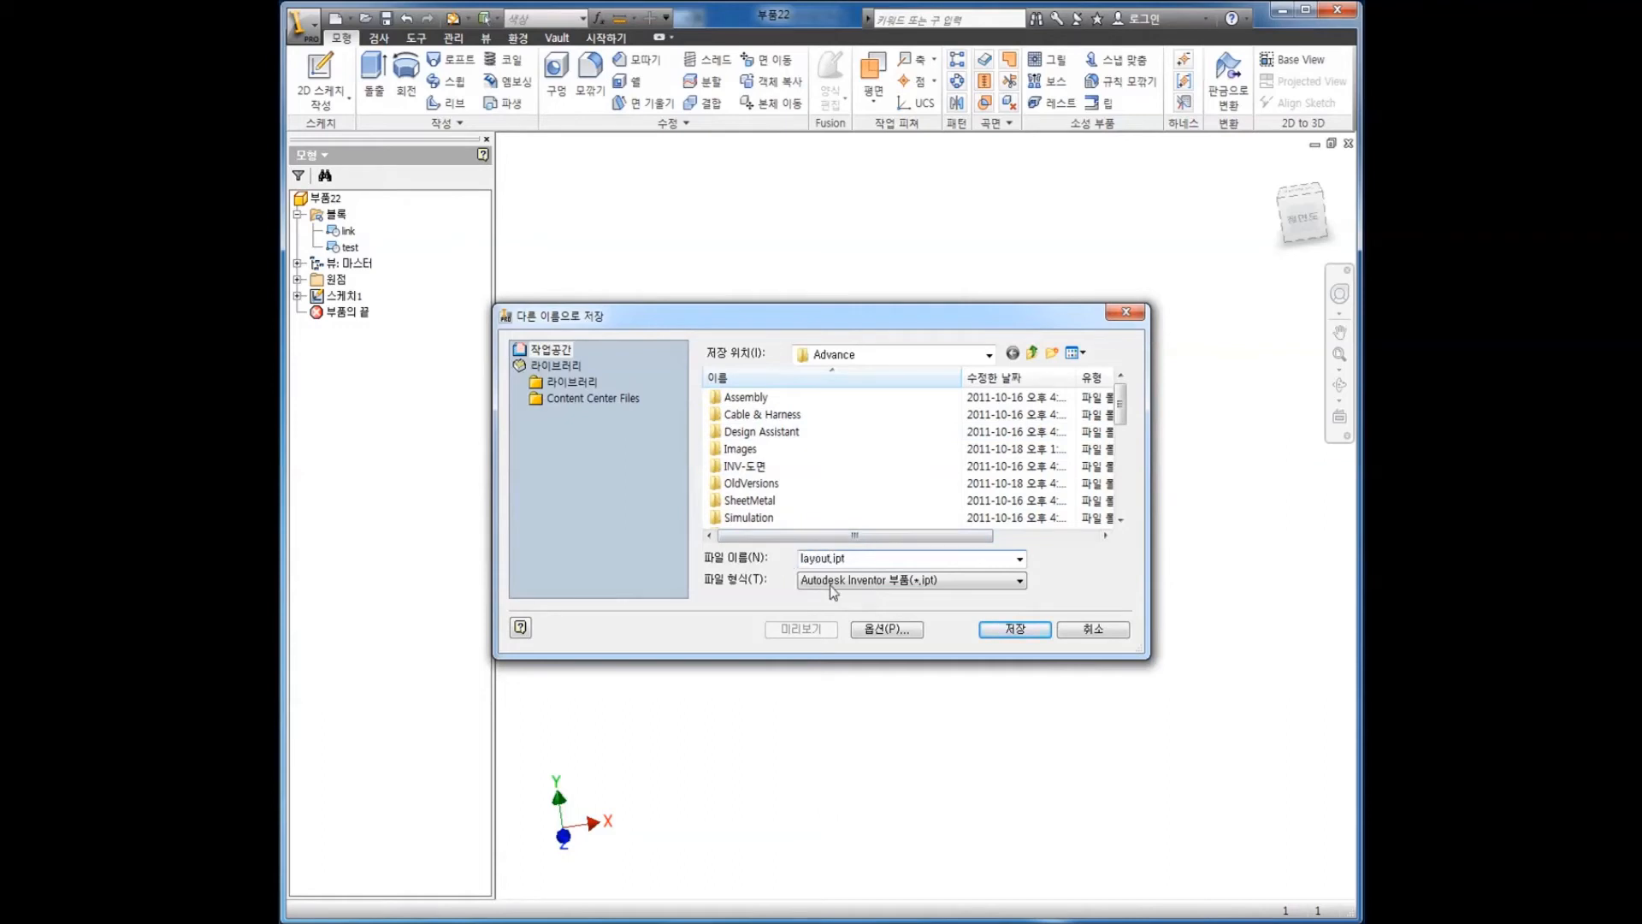
{"action": "left_click", "coordinate": [1014, 630]}
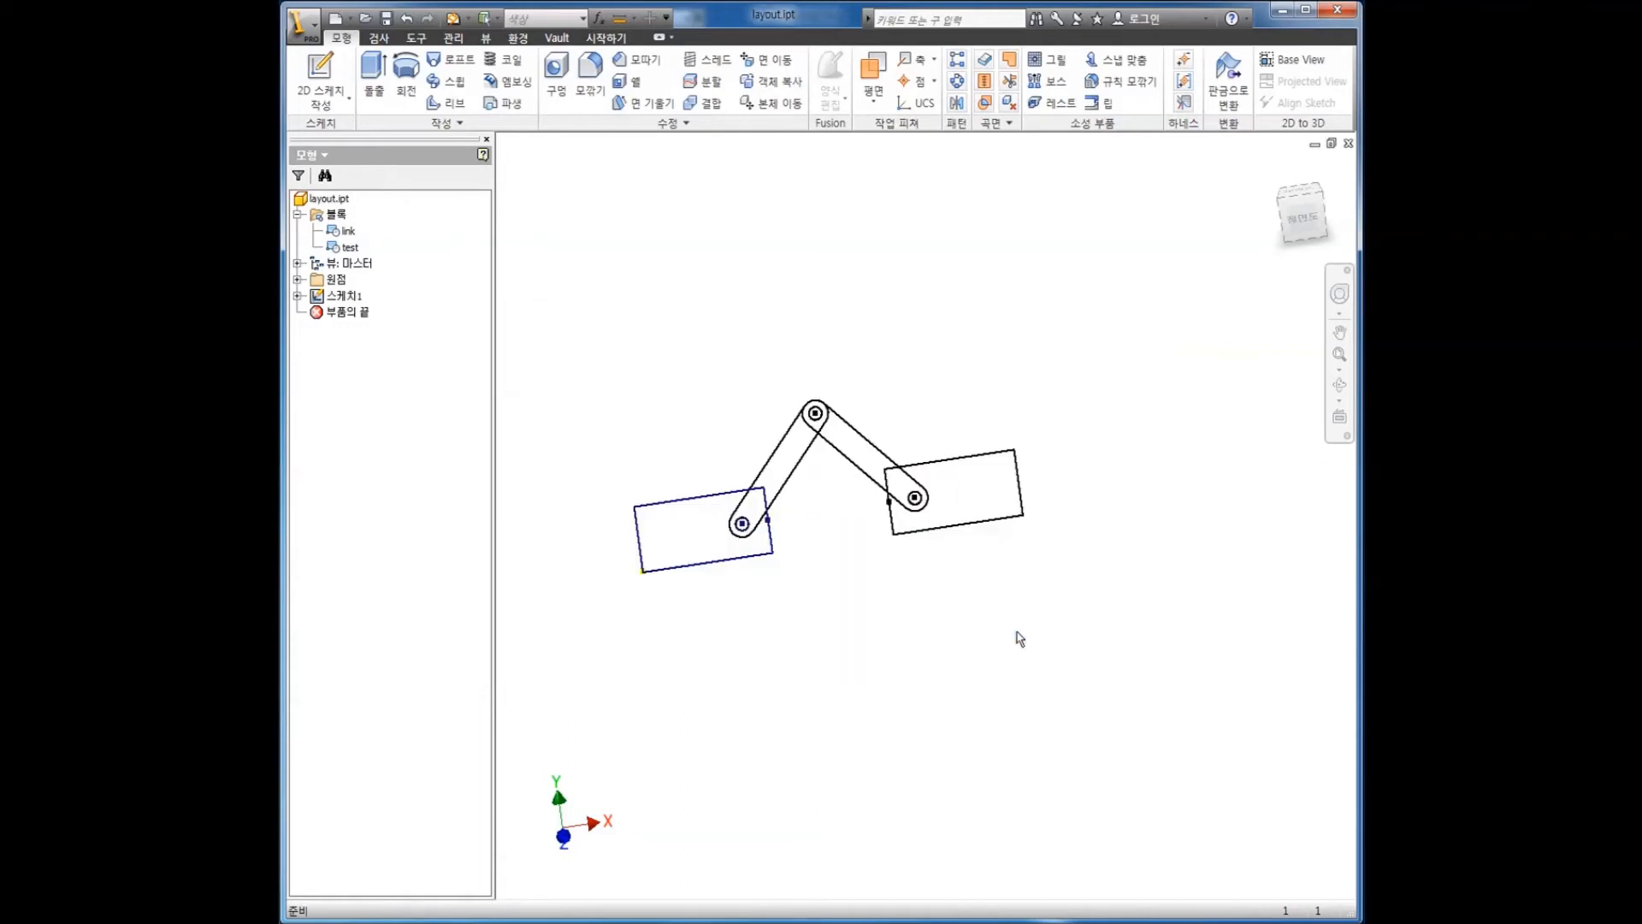
- Make components link.ipt and test.ipt from the link and test blocks, inserting them into the target assembly layout.iam with equivalent assembly constraints
{"action": "key", "text": "F4"}
{"action": "mouse_move", "coordinate": [872, 572]}
{"action": "left_mouse_down"}
{"action": "mouse_move", "coordinate": [872, 616]}
{"action": "mouse_move", "coordinate": [909, 579]}
{"action": "left_mouse_up"}
{"action": "key", "text": "Escape"}
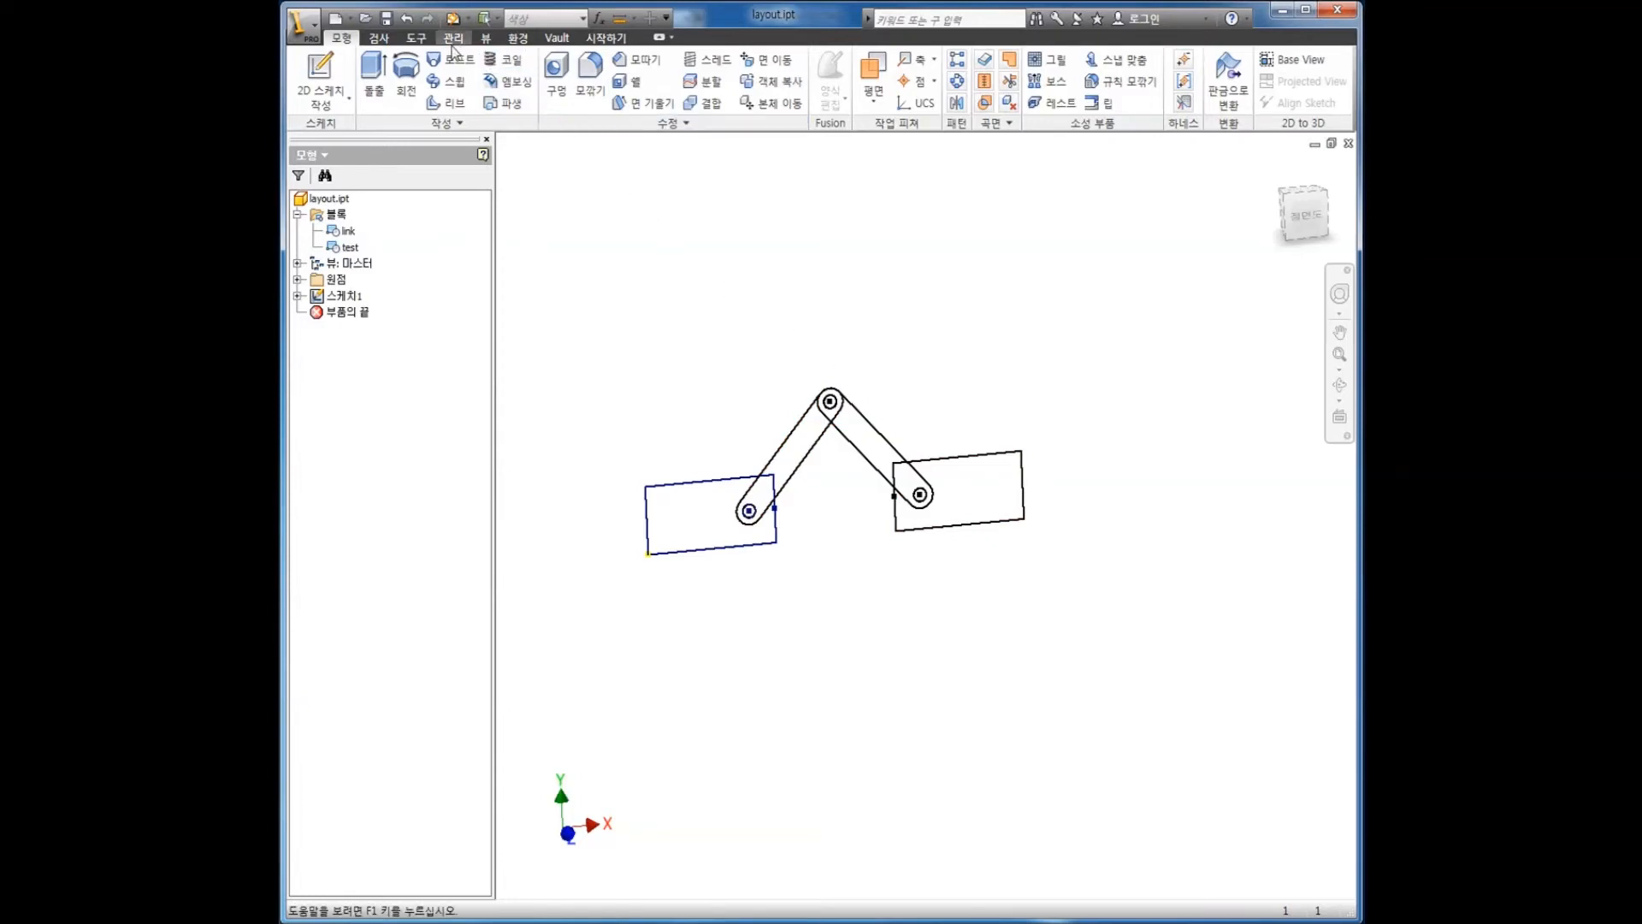
{"action": "left_click", "coordinate": [453, 38]}
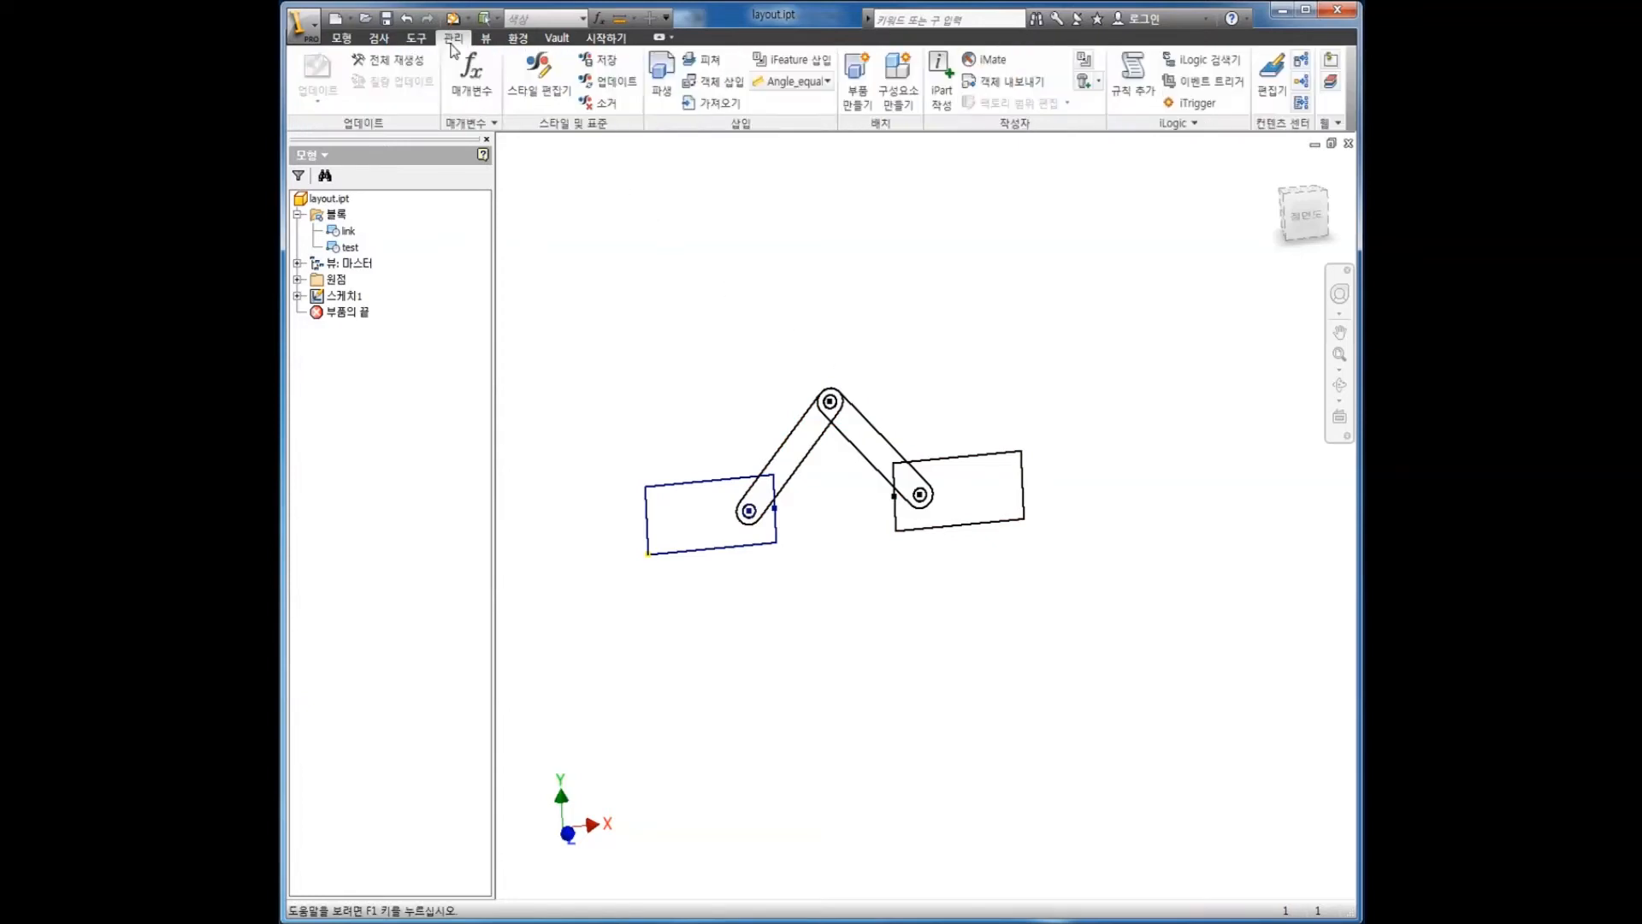
{"action": "left_click", "coordinate": [894, 104]}
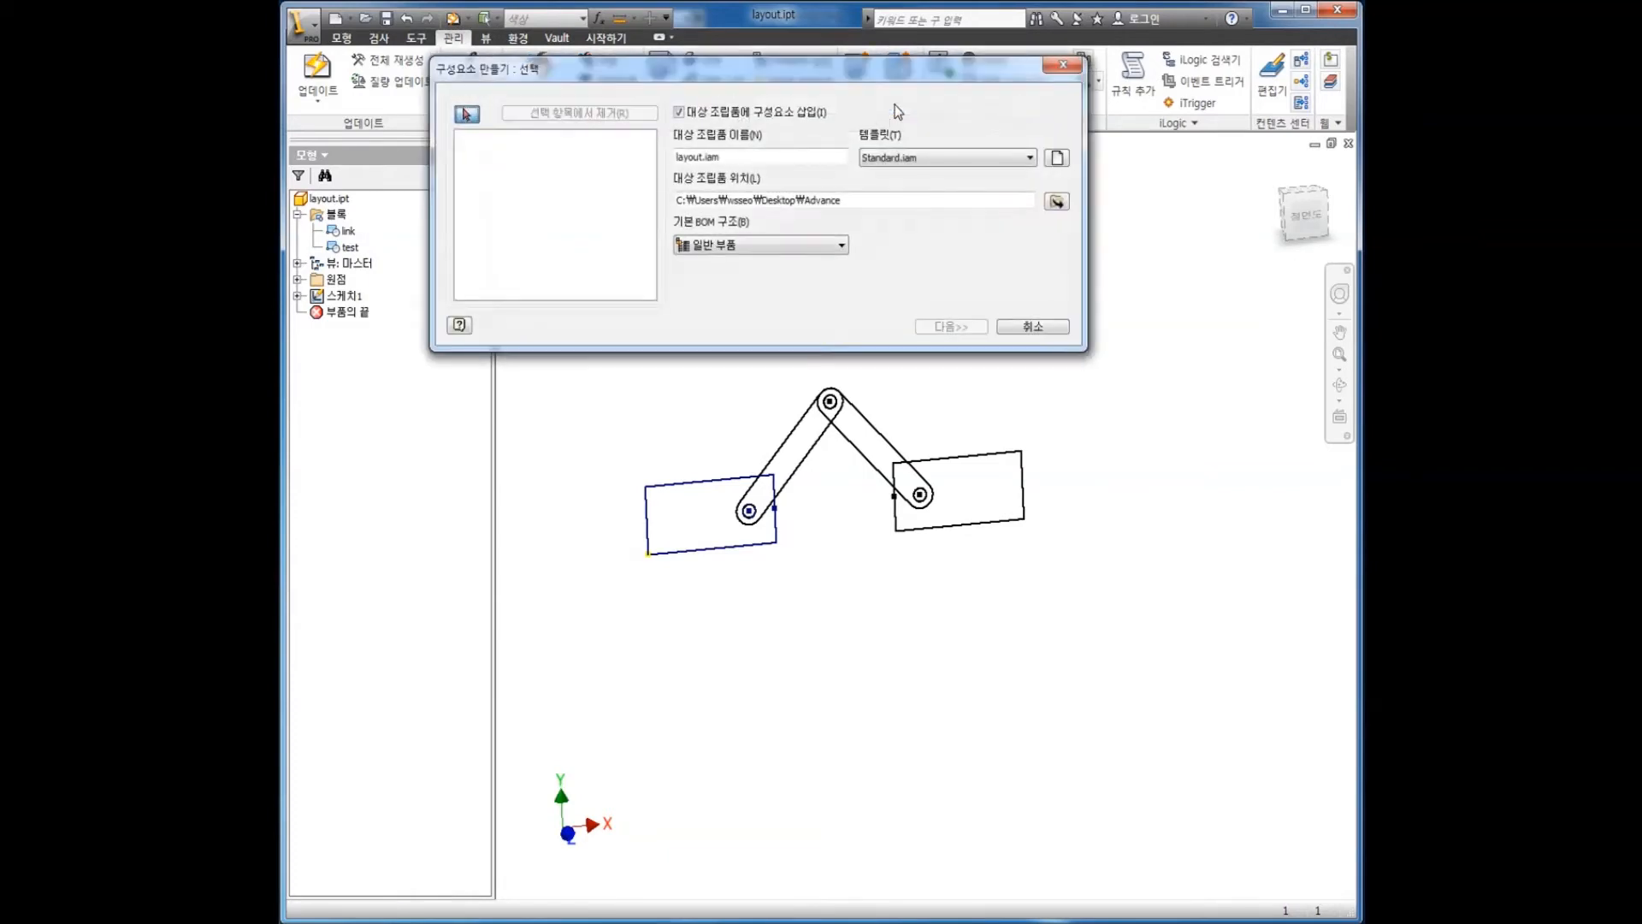
{"action": "left_click_drag", "start_coordinate": [847, 61], "coordinate": [975, 105]}
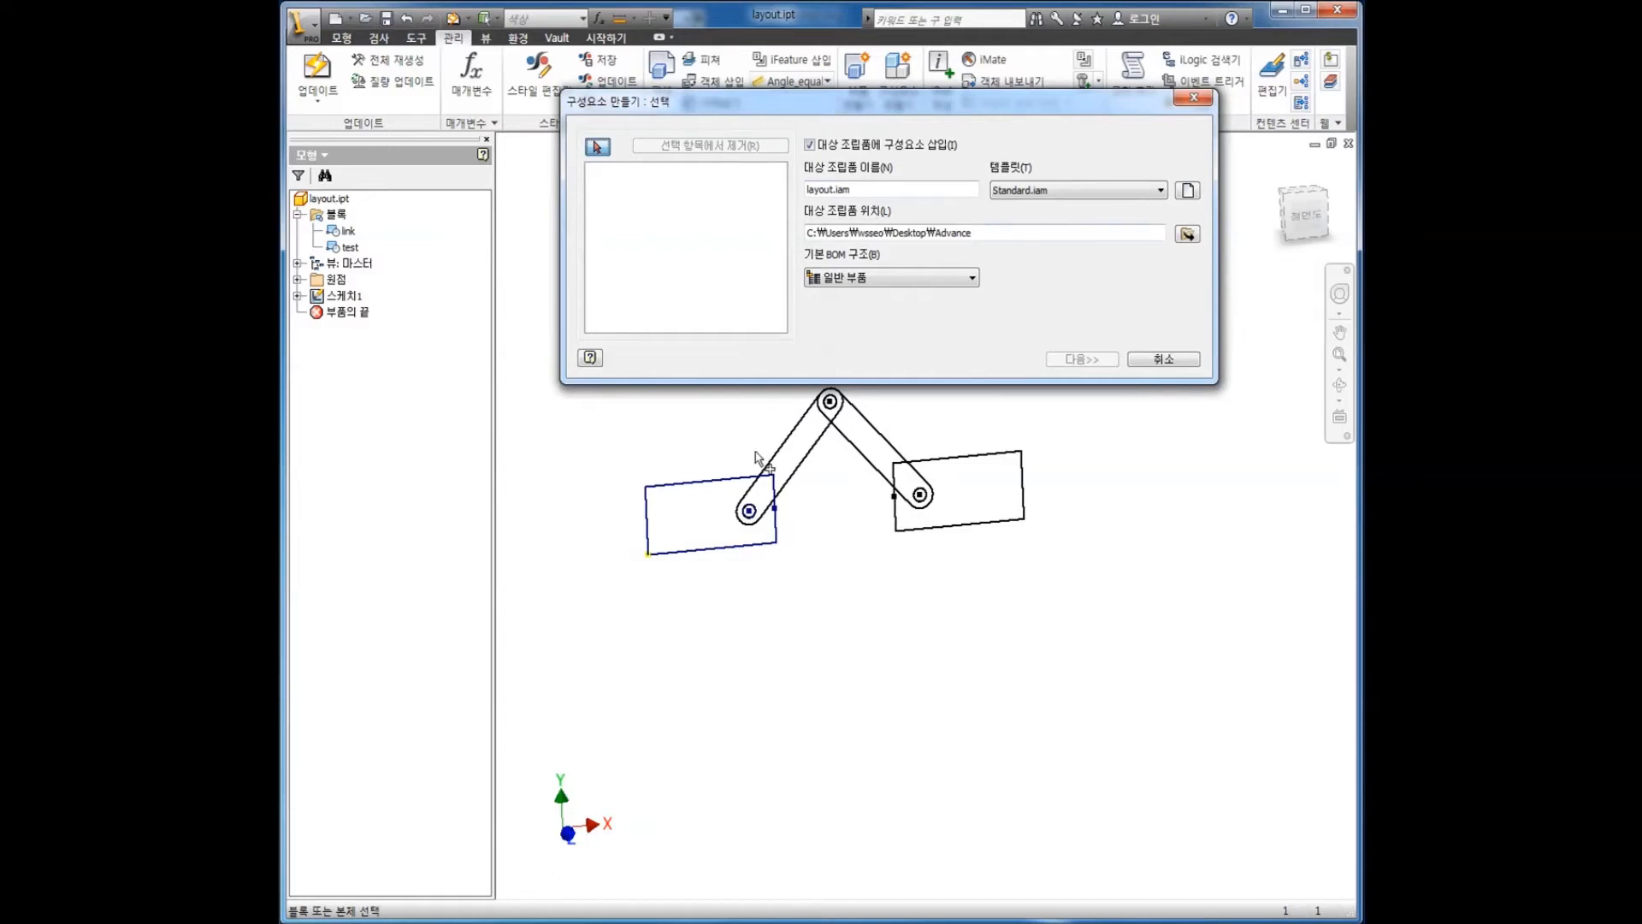
{"action": "left_click", "coordinate": [347, 230]}
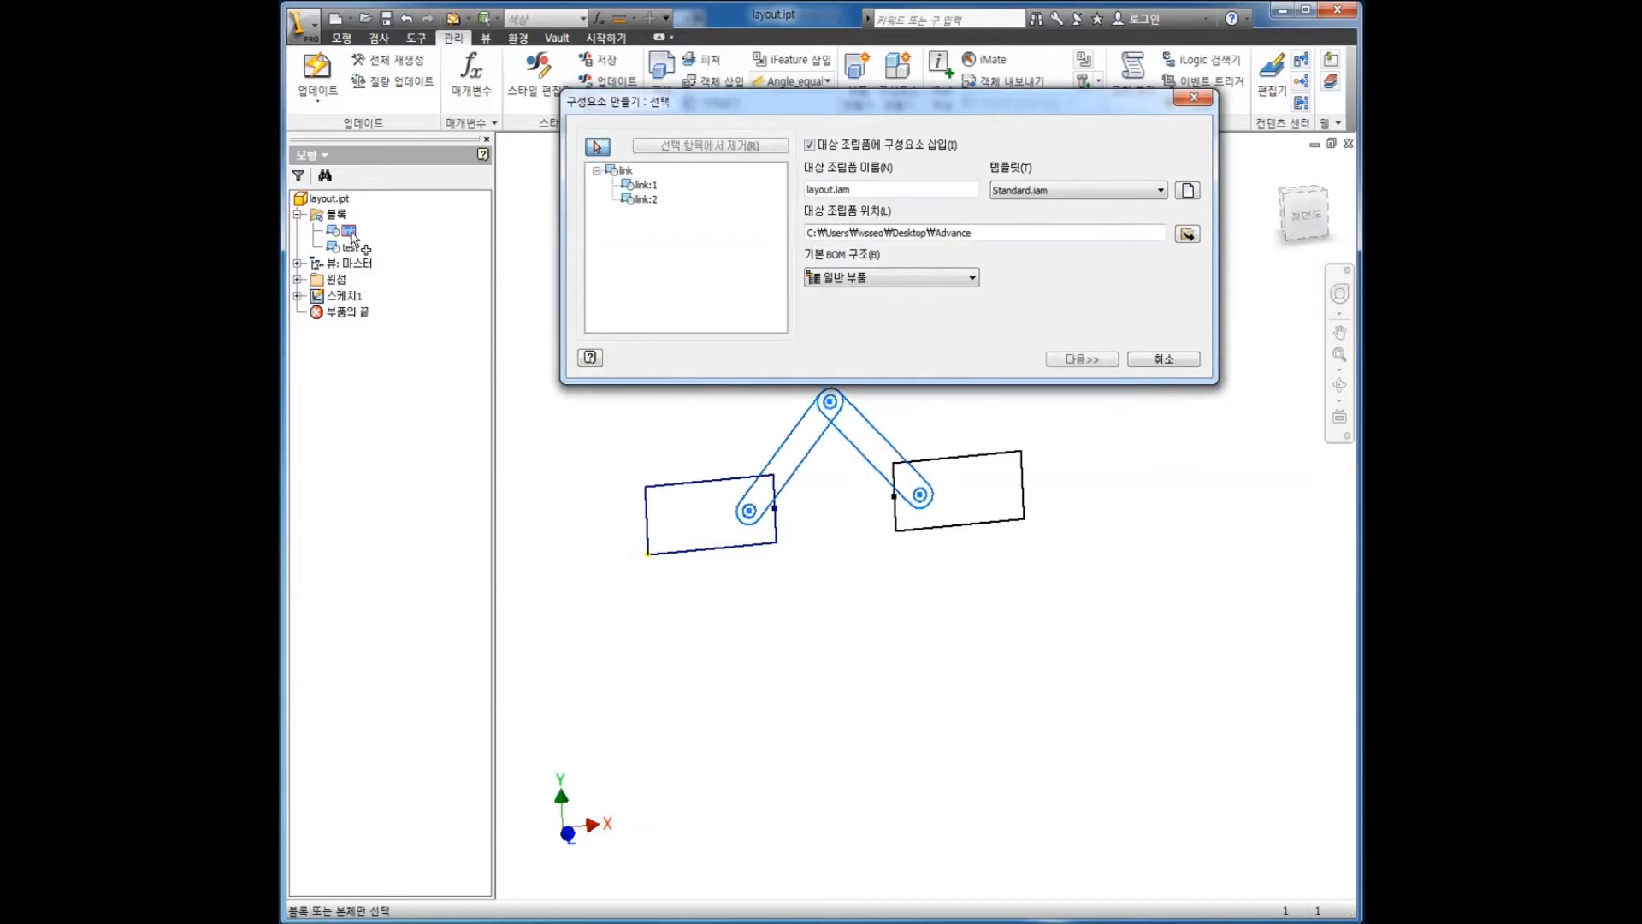
{"action": "left_click", "coordinate": [350, 246]}
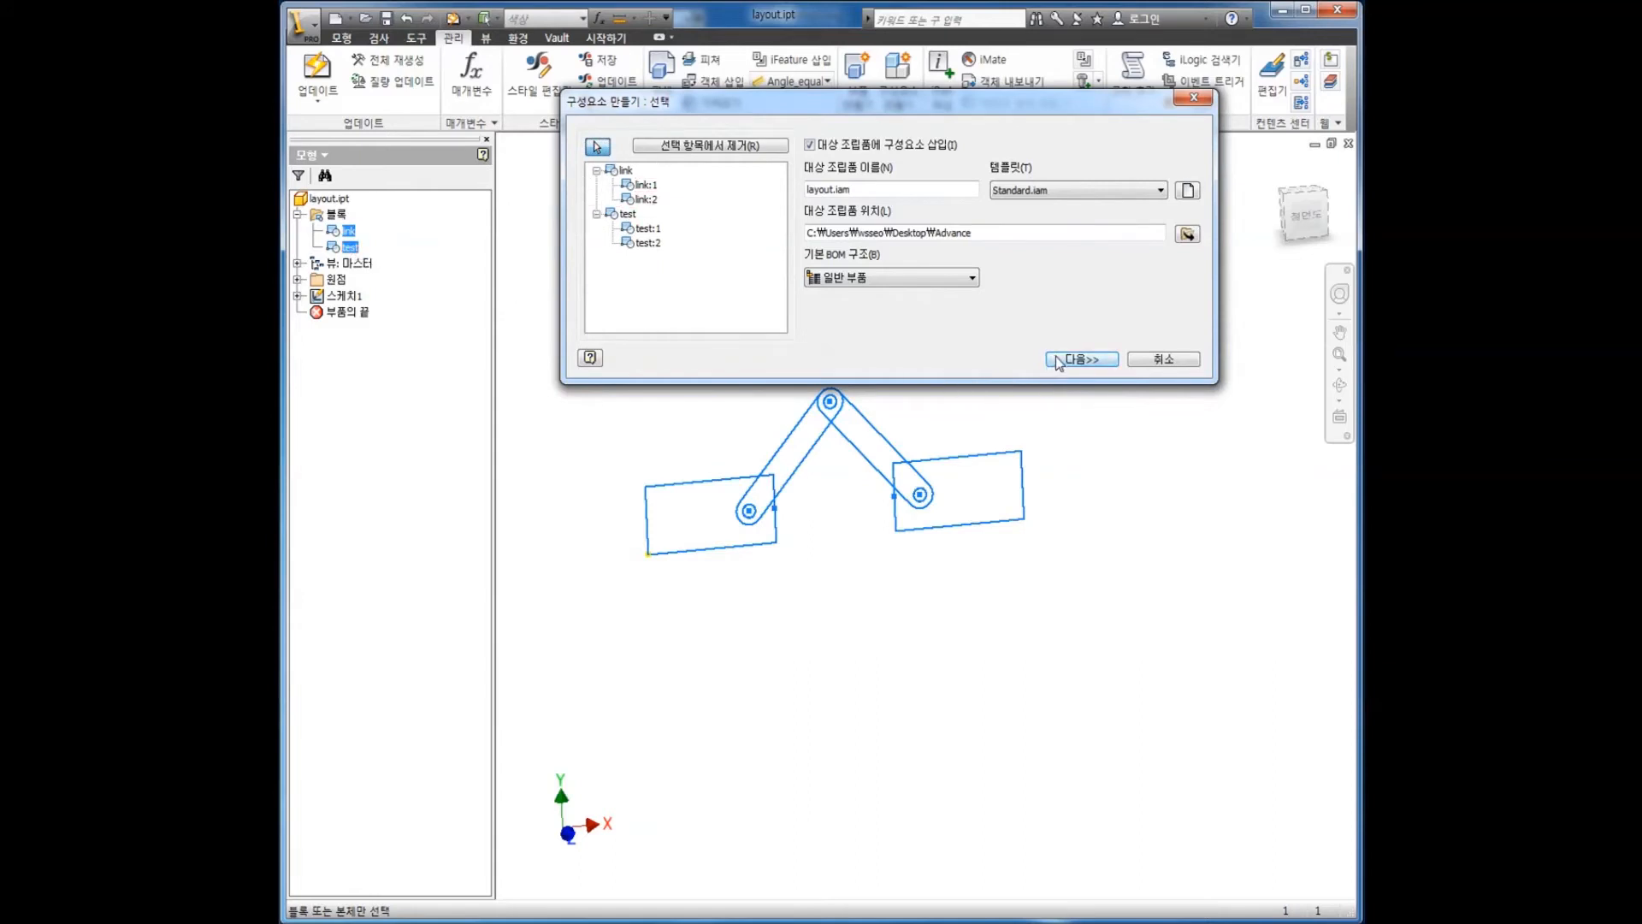
{"action": "left_click", "coordinate": [1081, 359]}
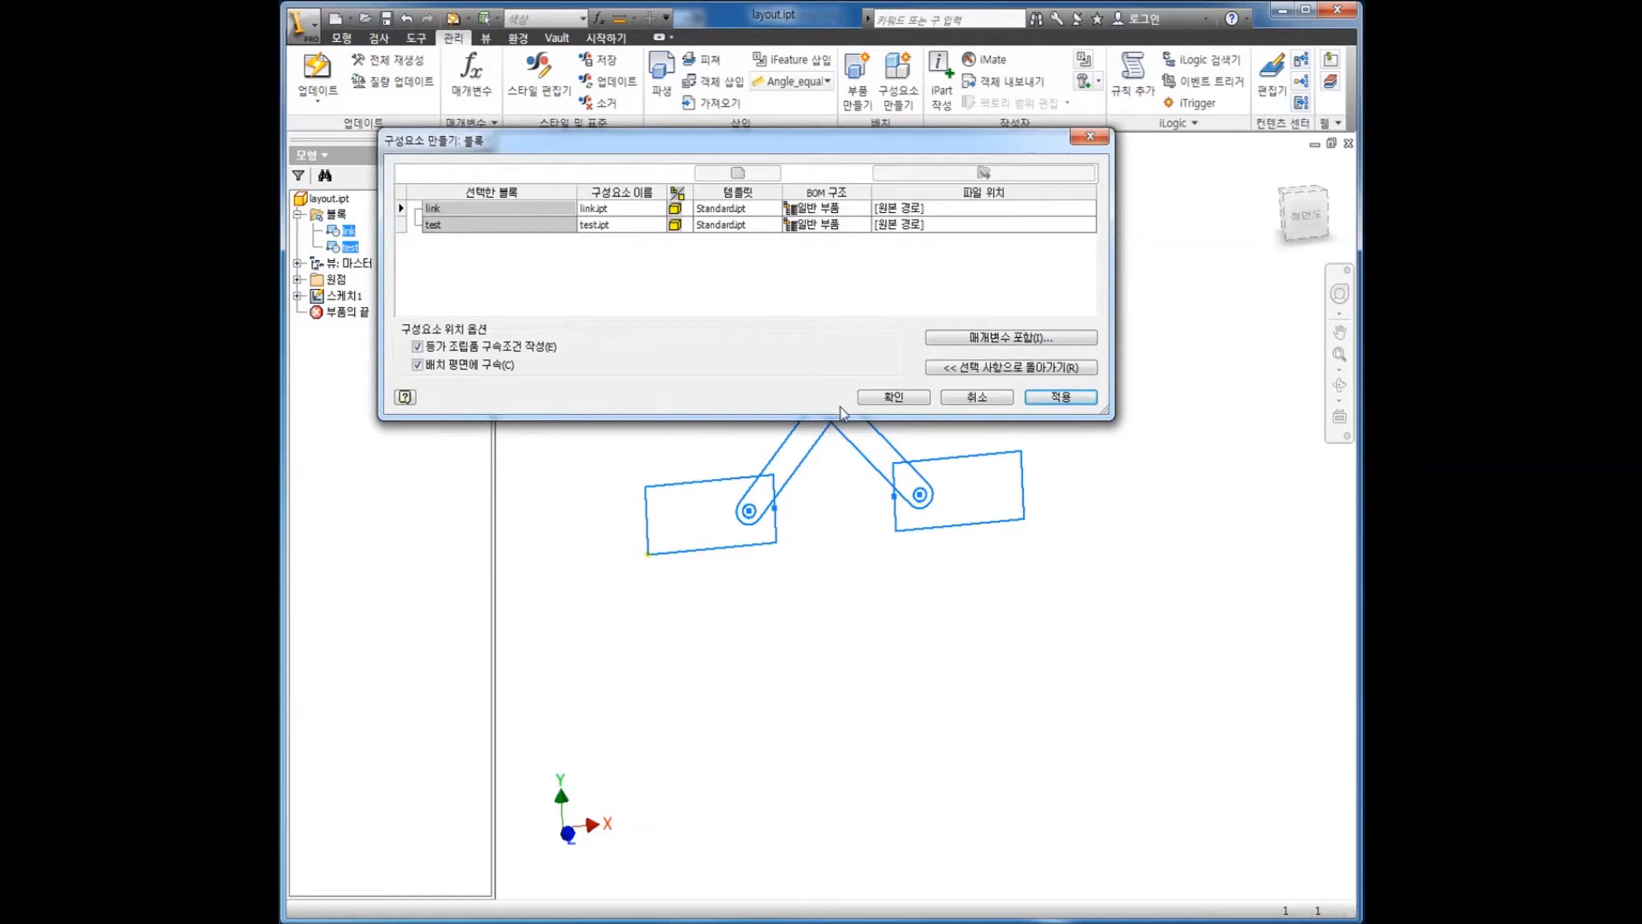
{"action": "left_click", "coordinate": [875, 398]}
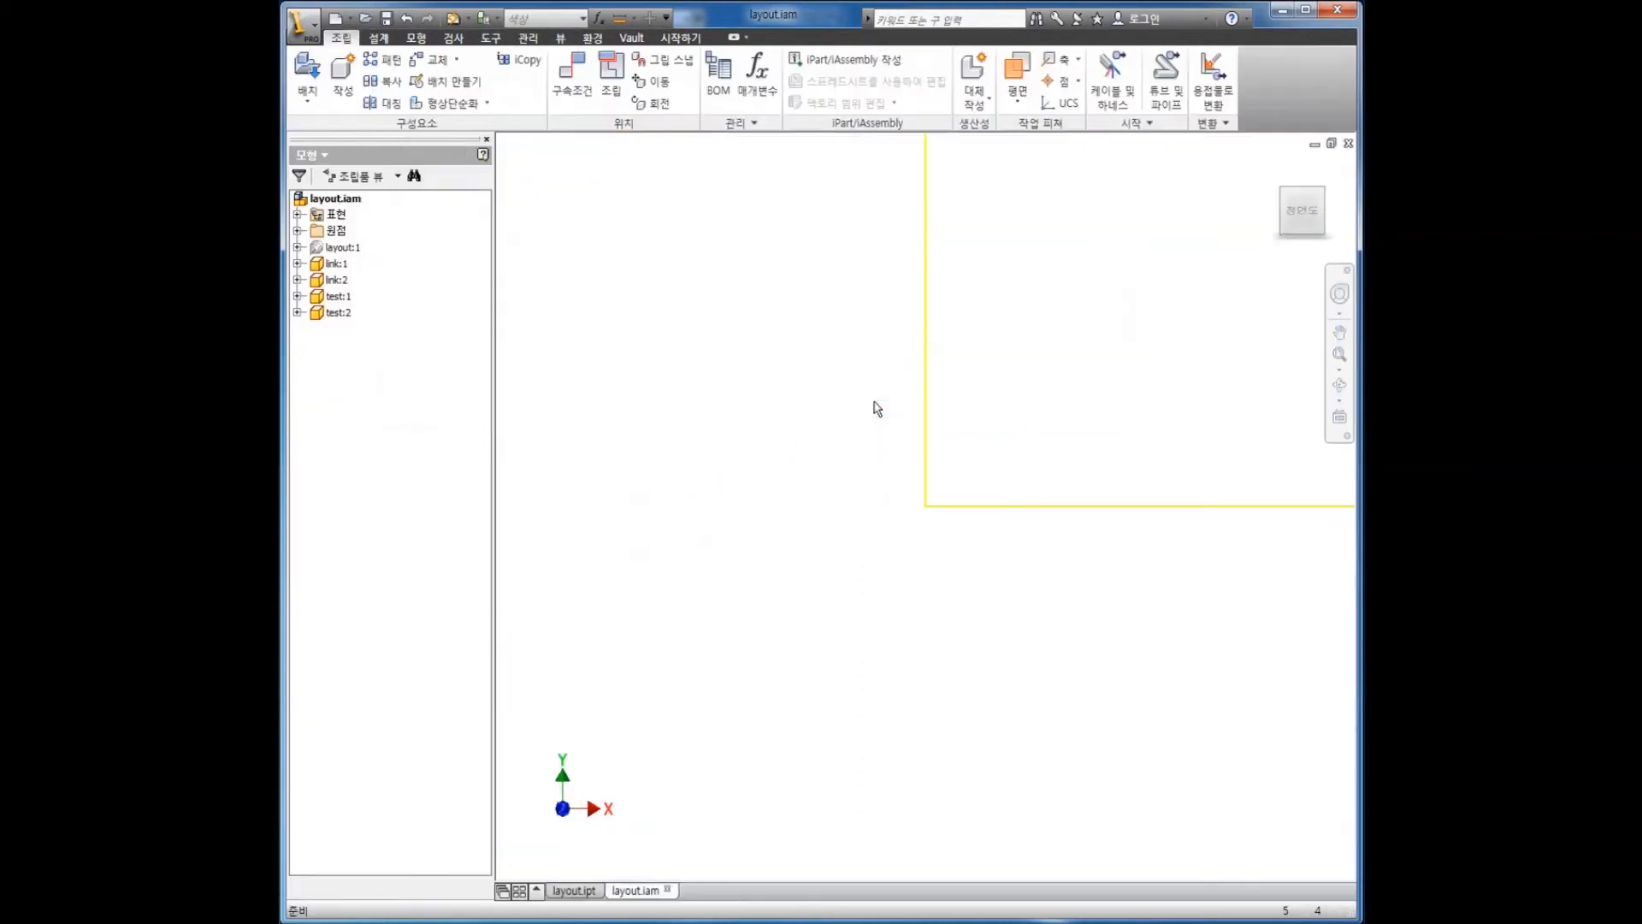
- Examine the new layout assembly from an angle and identify its link and test components
{"action": "scroll", "coordinate": [748, 513], "scroll_direction": "down", "scroll_amount": 5}
{"action": "middle_click_drag", "start_coordinate": [749, 513], "coordinate": [938, 616], "text": "shift"}
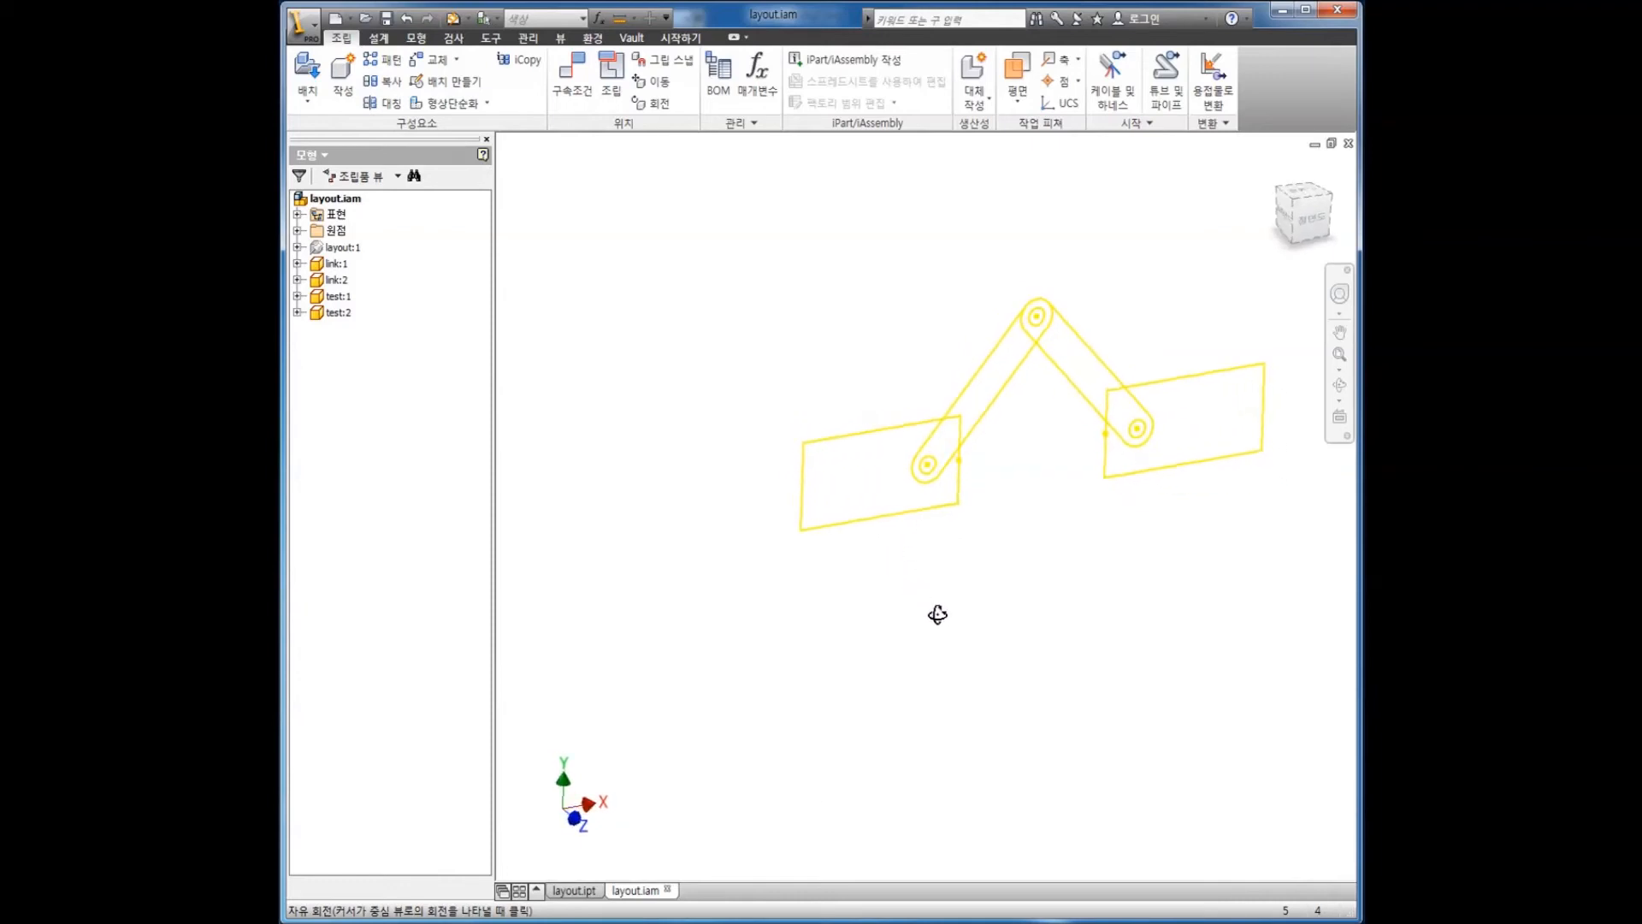
{"action": "middle_click_drag", "start_coordinate": [898, 555], "coordinate": [807, 571]}
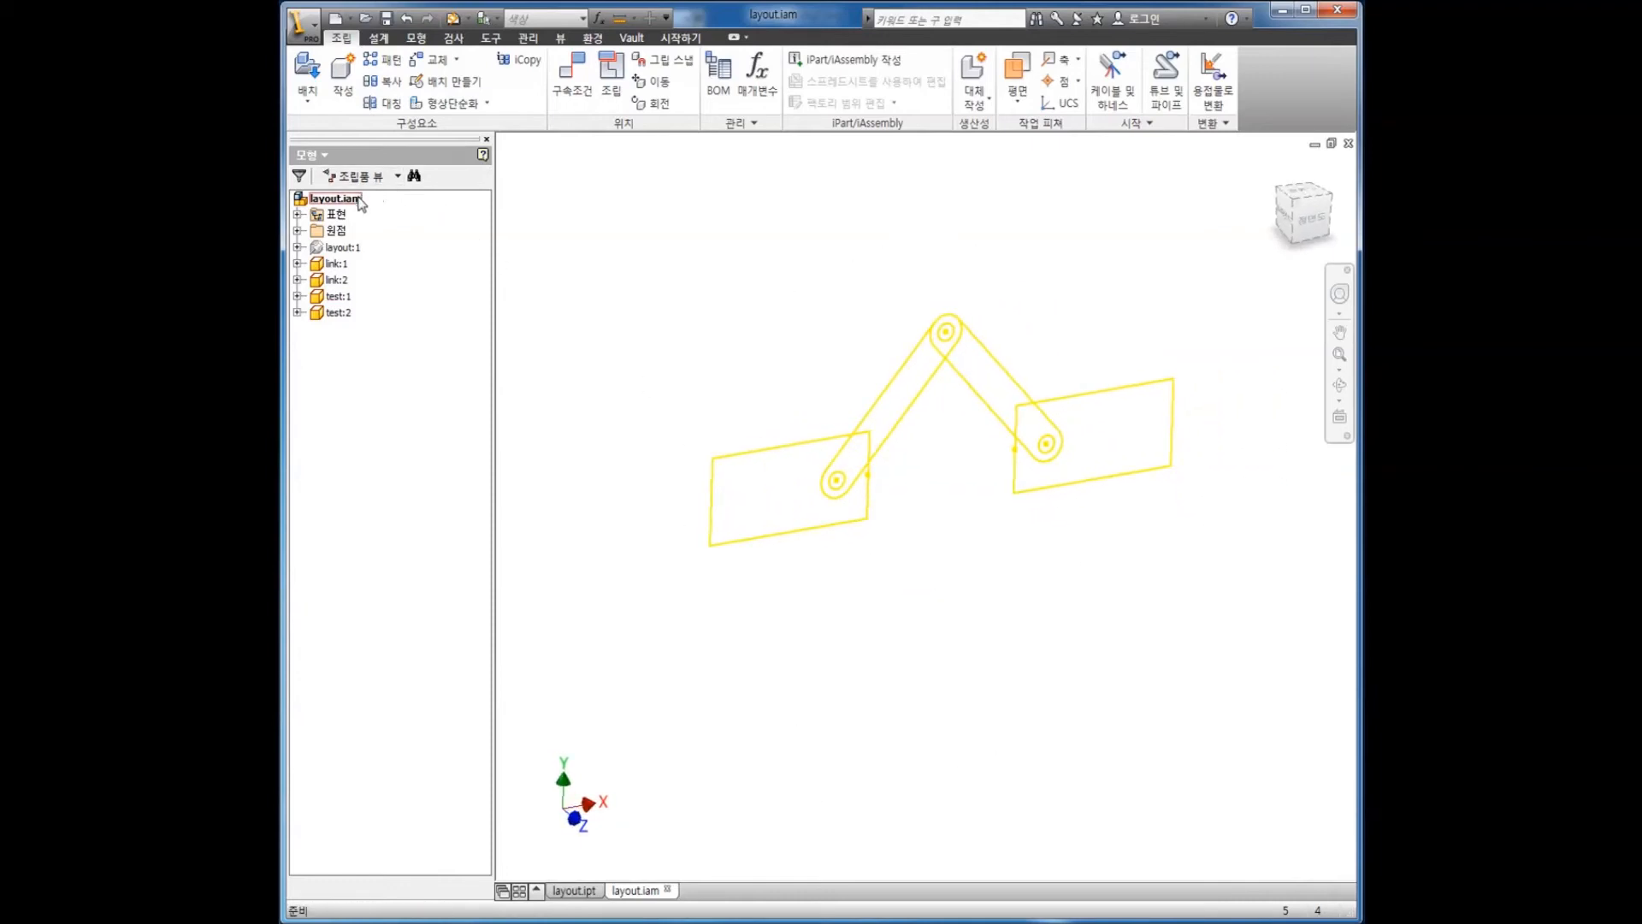
{"action": "left_click", "coordinate": [336, 280]}
{"action": "left_click", "coordinate": [338, 312]}
{"action": "left_click", "coordinate": [338, 280]}
{"action": "left_click", "coordinate": [336, 264]}
{"action": "key", "text": "F4"}
{"action": "mouse_move", "coordinate": [876, 418]}
{"action": "left_mouse_down"}
{"action": "mouse_move", "coordinate": [799, 488]}
{"action": "mouse_move", "coordinate": [843, 374]}
{"action": "mouse_move", "coordinate": [796, 411]}
{"action": "mouse_move", "coordinate": [799, 484]}
{"action": "mouse_move", "coordinate": [855, 411]}
{"action": "left_mouse_up"}
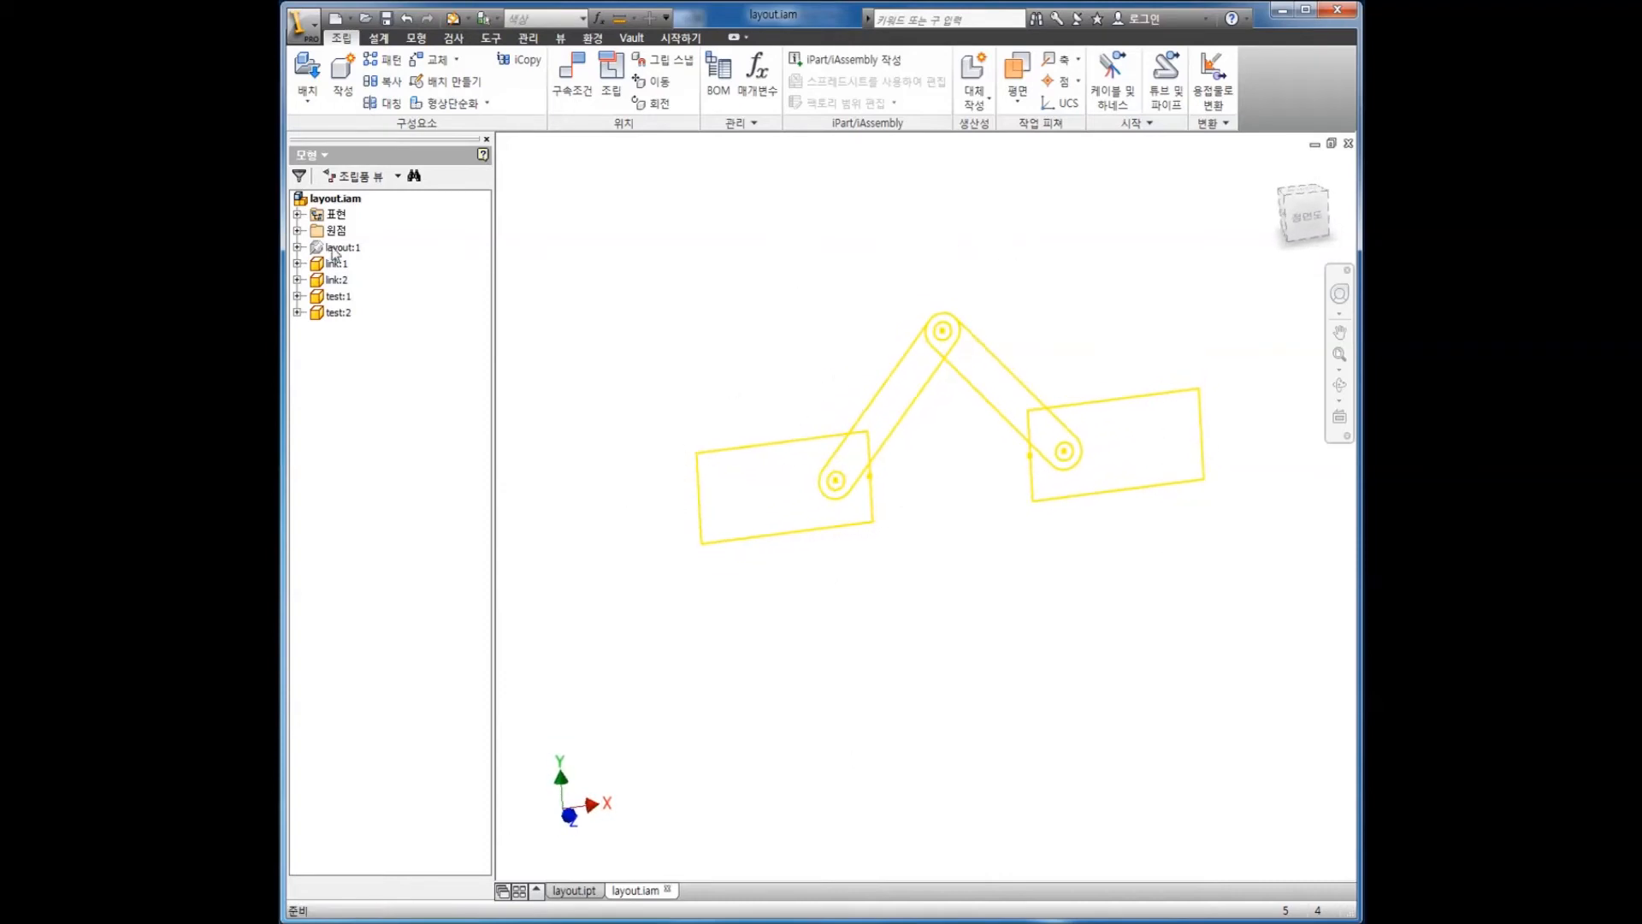
{"action": "left_click", "coordinate": [767, 316]}
- Edit the first test component in place and extrude its rectangular profile, excluding the hole, 50 mm symmetrically
{"action": "right_click", "coordinate": [345, 300]}
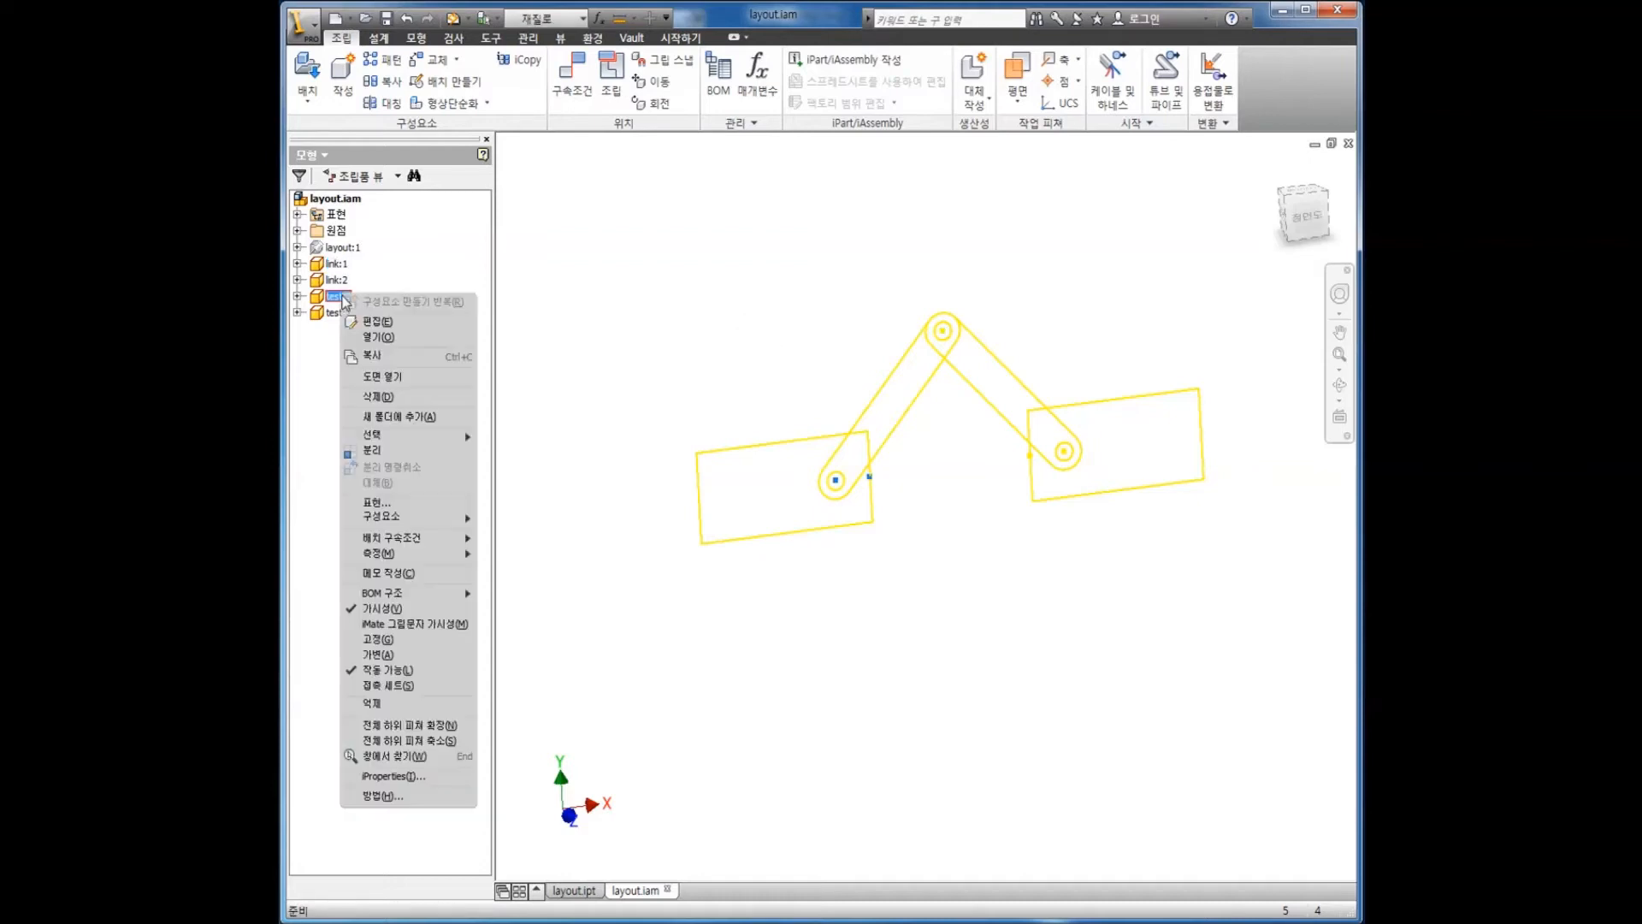
{"action": "left_click", "coordinate": [368, 321]}
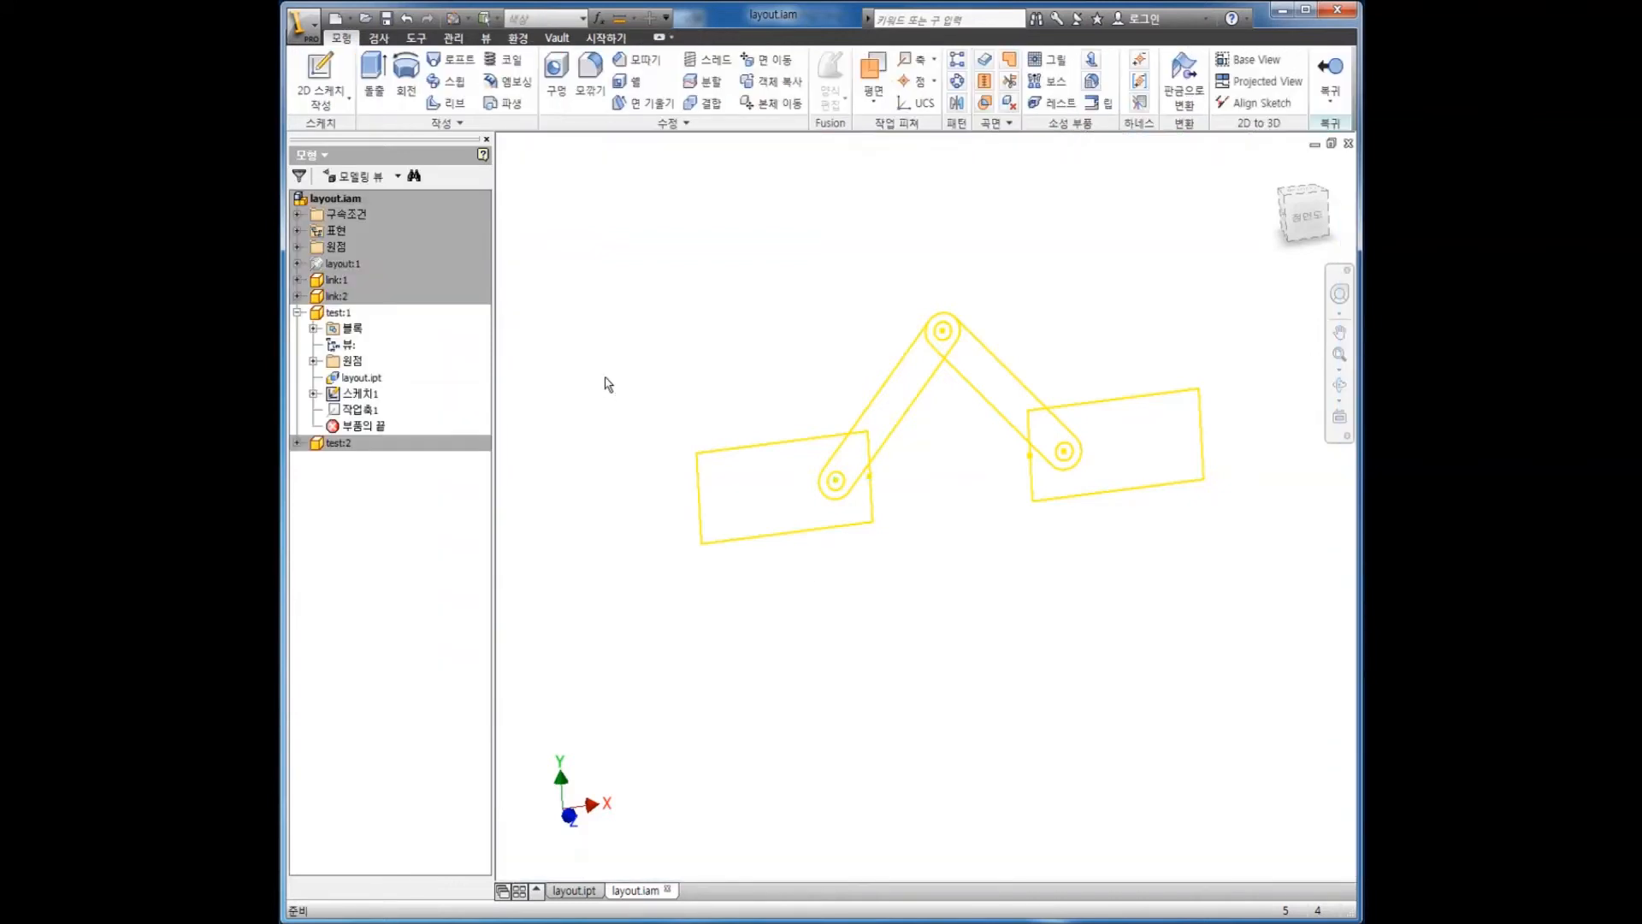
{"action": "left_click", "coordinate": [373, 81]}
{"action": "left_click", "coordinate": [740, 495]}
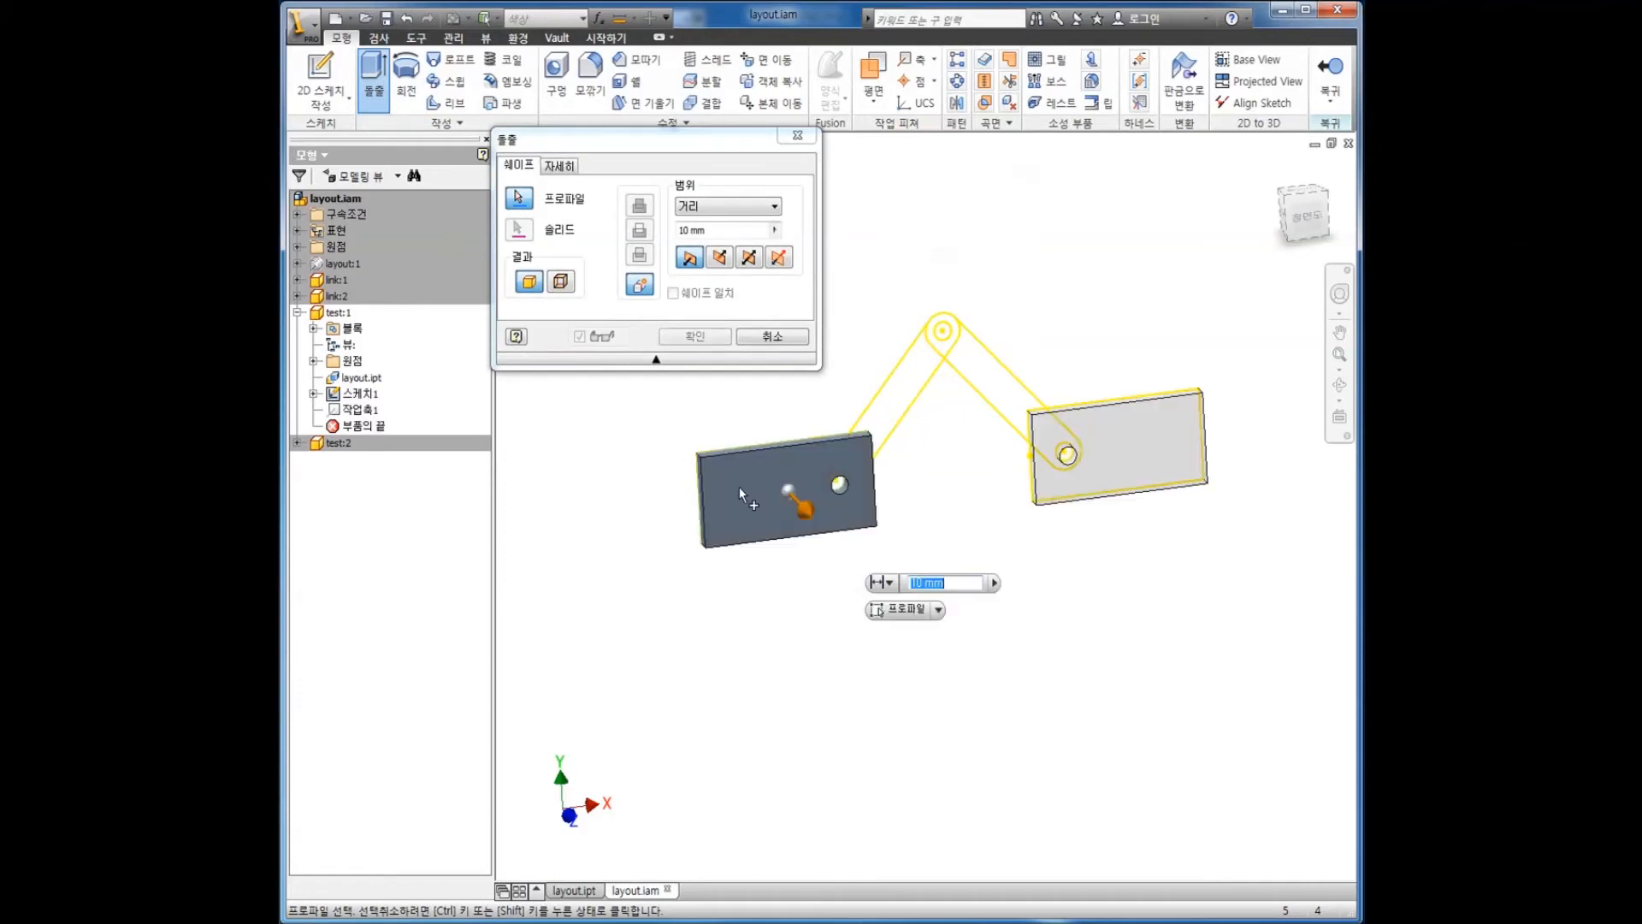
{"action": "left_click", "coordinate": [745, 257]}
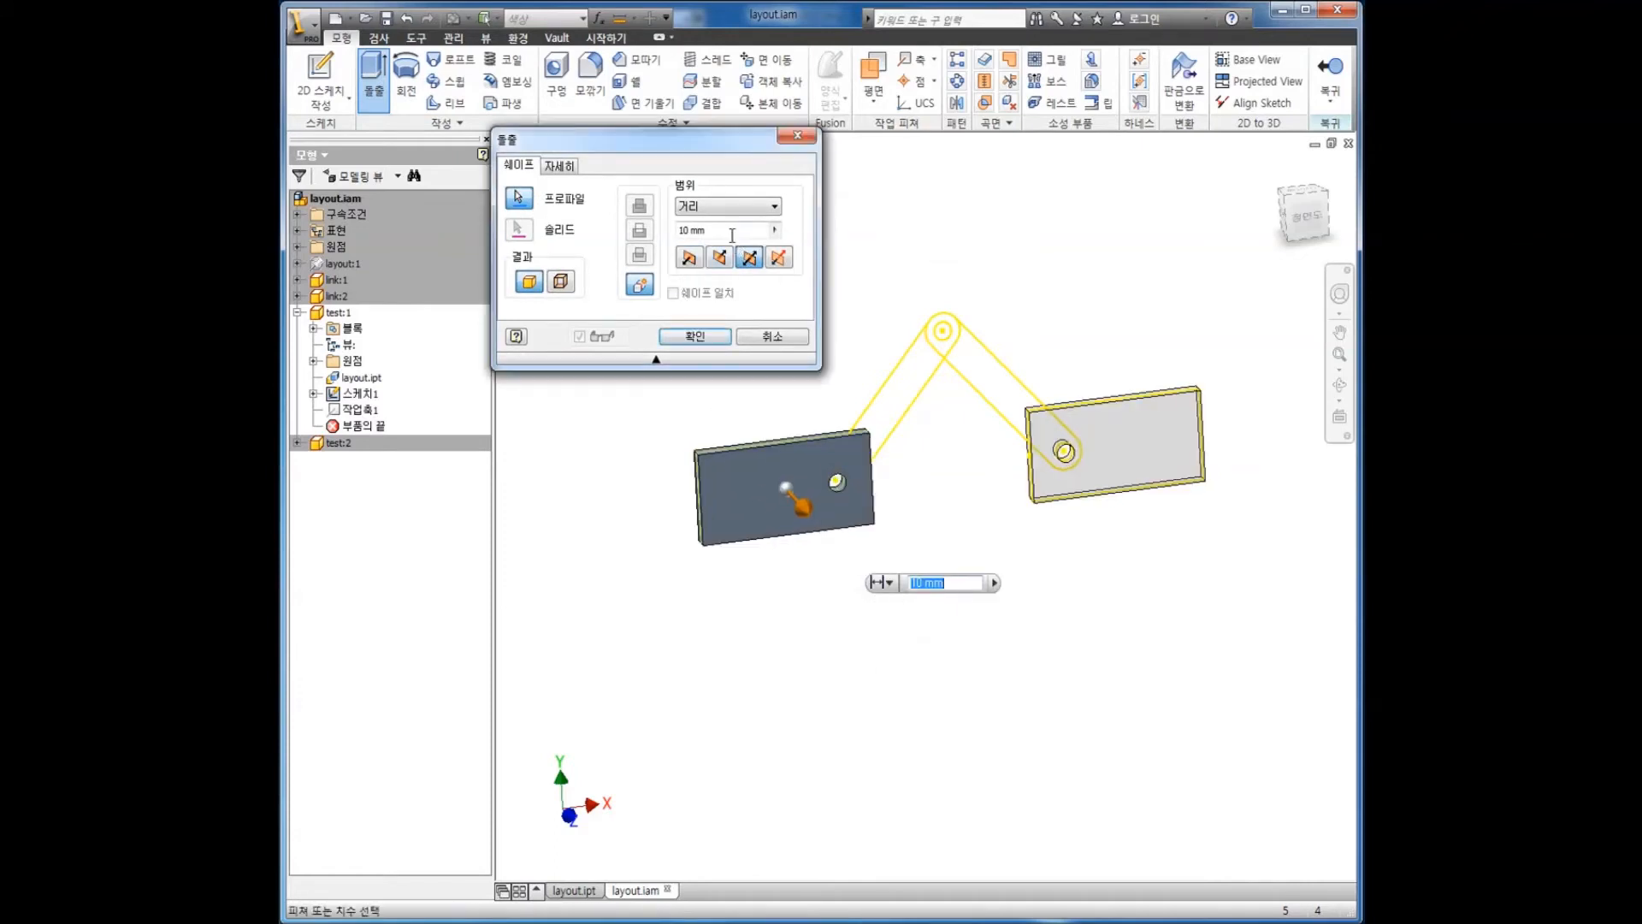
{"action": "type", "text": "50"}
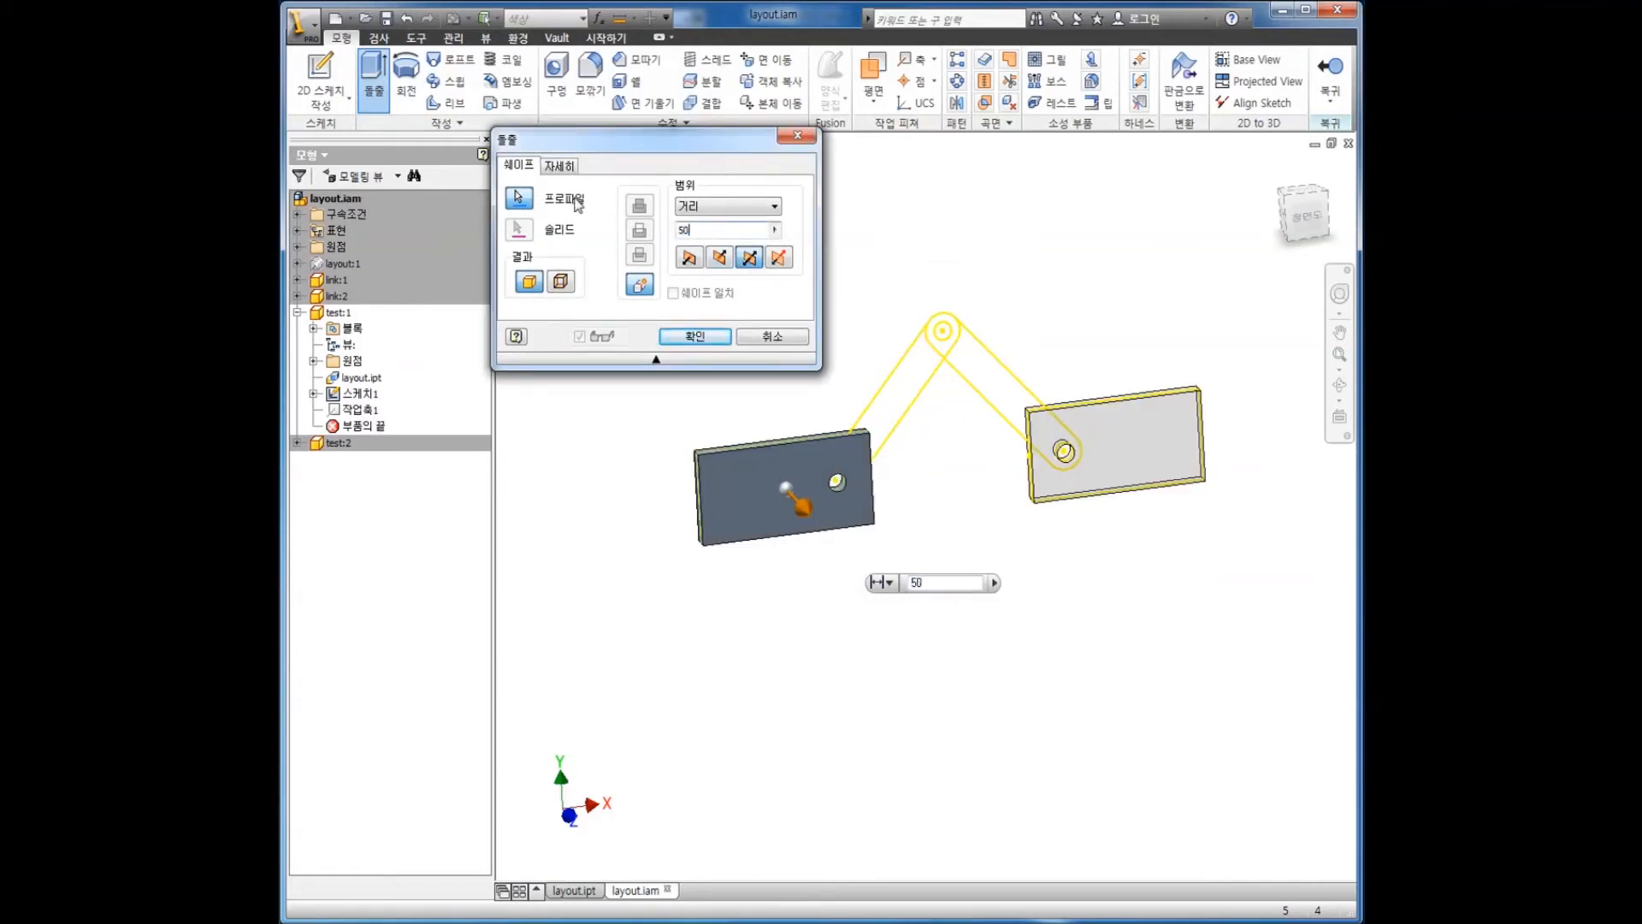
{"action": "left_click", "coordinate": [694, 335]}
- Start a sketch on the upper face of the first test block and draw a small rectangle near its inner end
{"action": "key", "text": "F4"}
{"action": "mouse_move", "coordinate": [863, 525]}
{"action": "left_mouse_down"}
{"action": "mouse_move", "coordinate": [821, 612]}
{"action": "mouse_move", "coordinate": [858, 547]}
{"action": "left_mouse_up"}
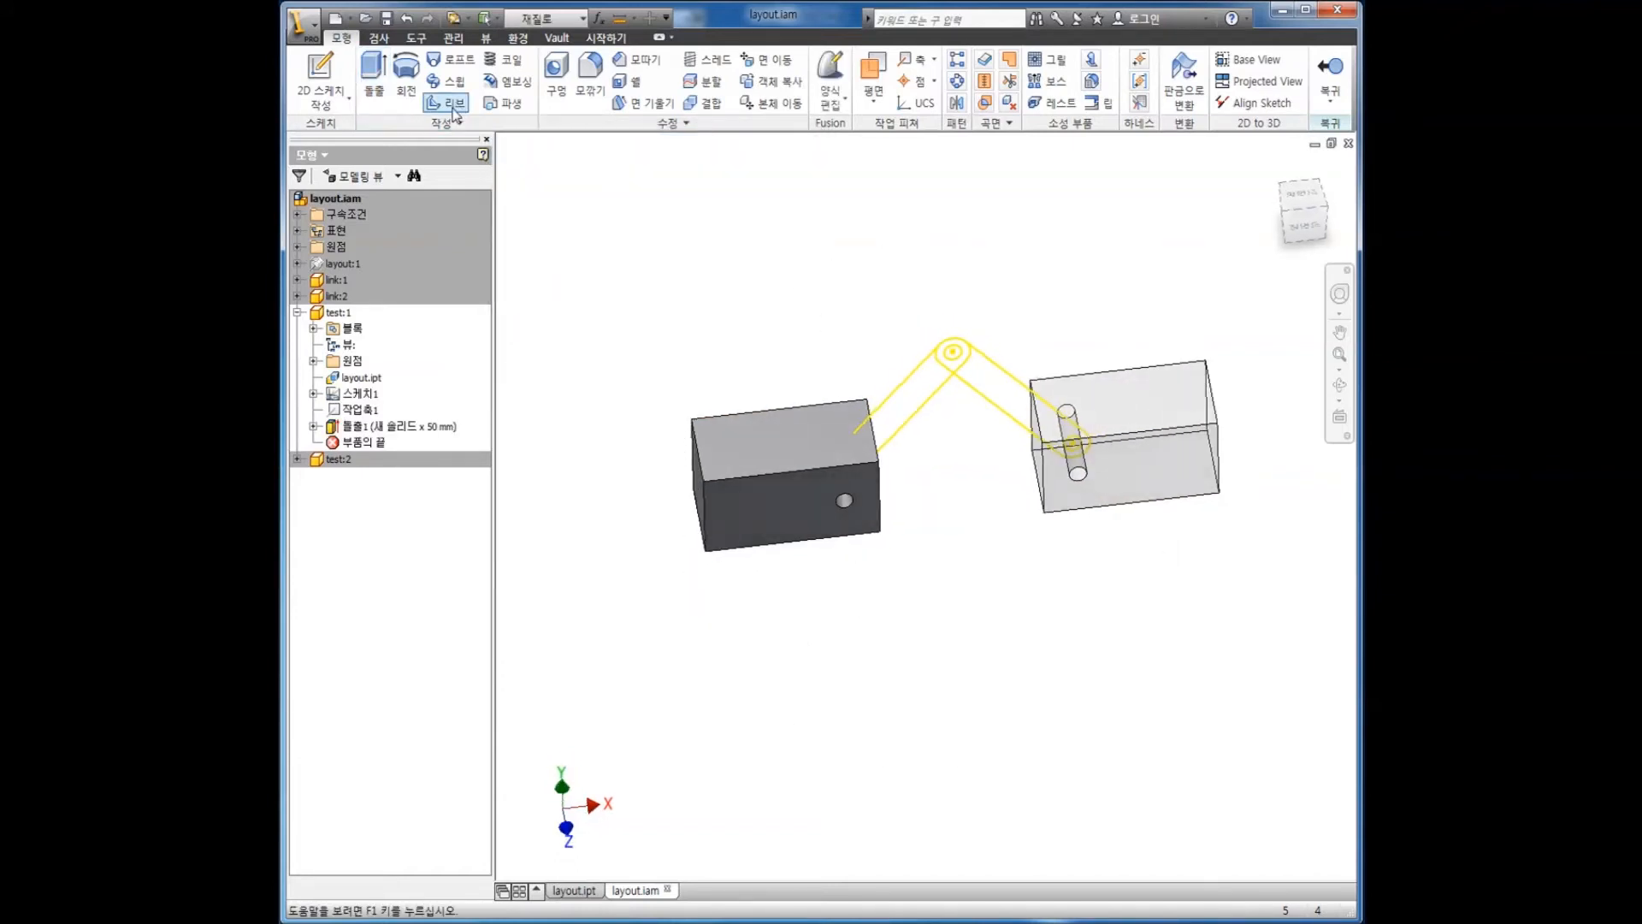
{"action": "right_click", "coordinate": [645, 285]}
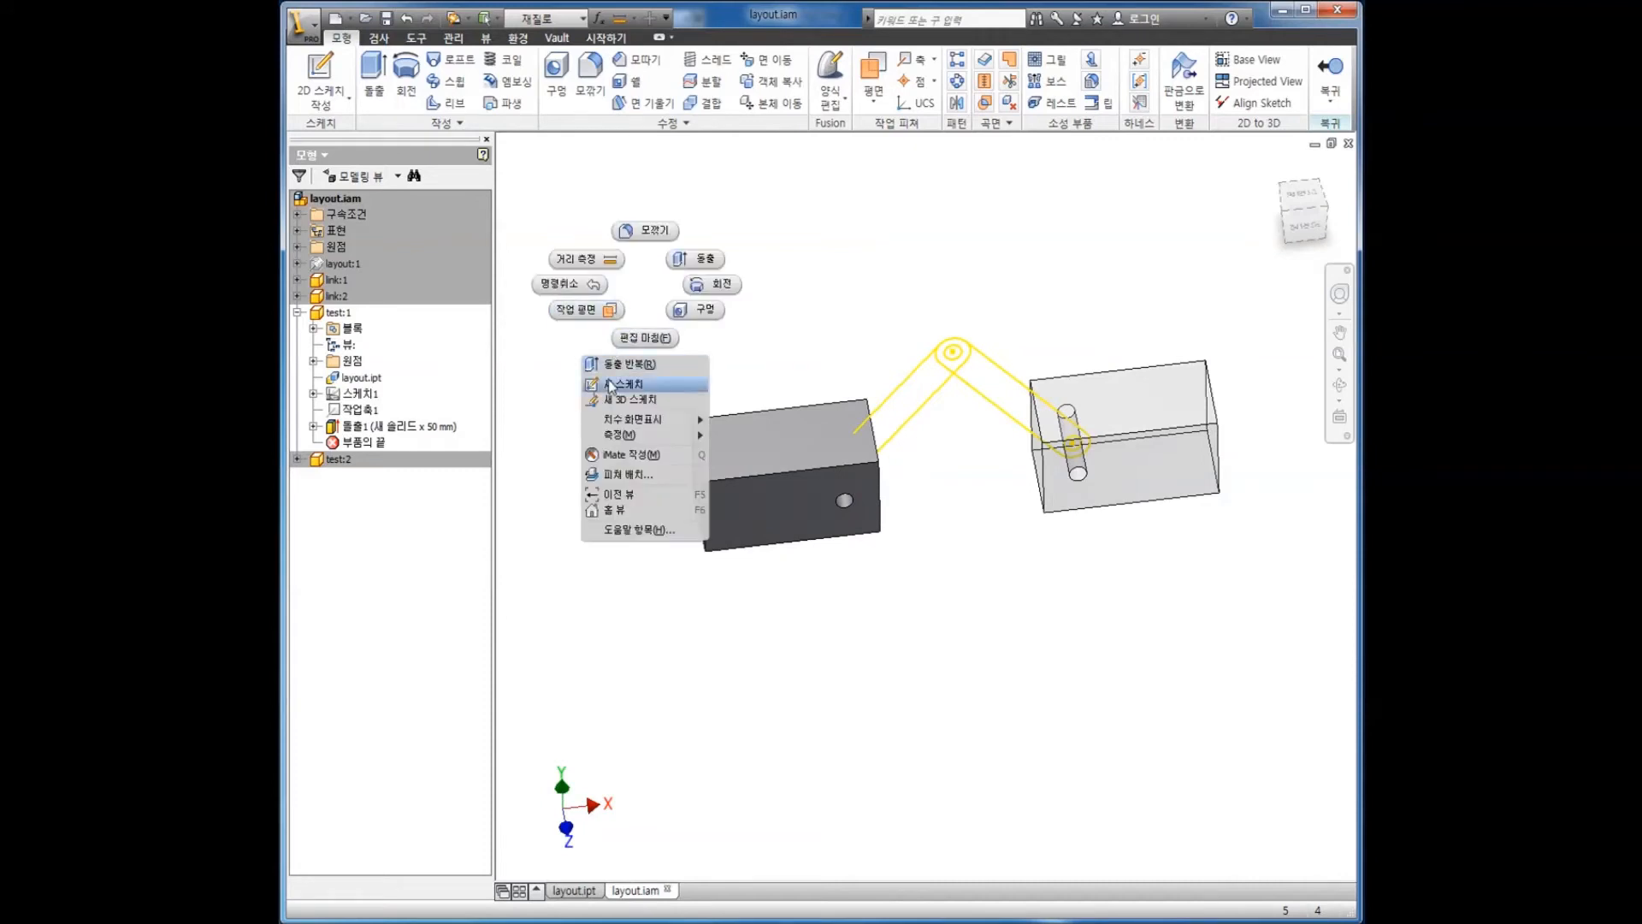
{"action": "left_click", "coordinate": [609, 384]}
{"action": "left_click", "coordinate": [782, 435]}
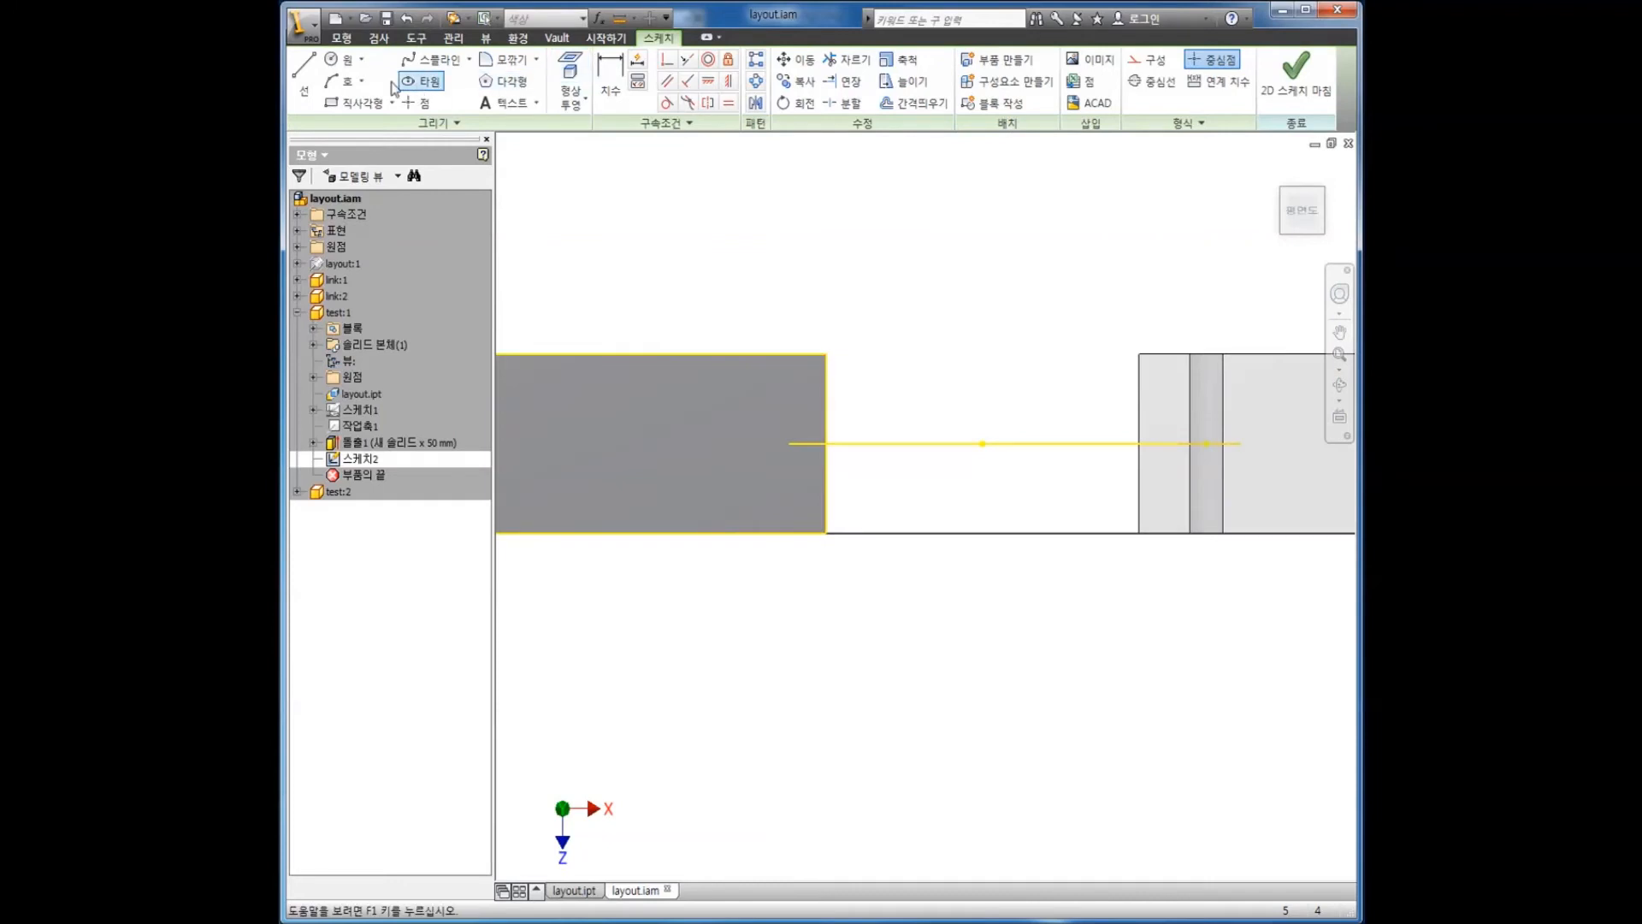
{"action": "left_click", "coordinate": [352, 103]}
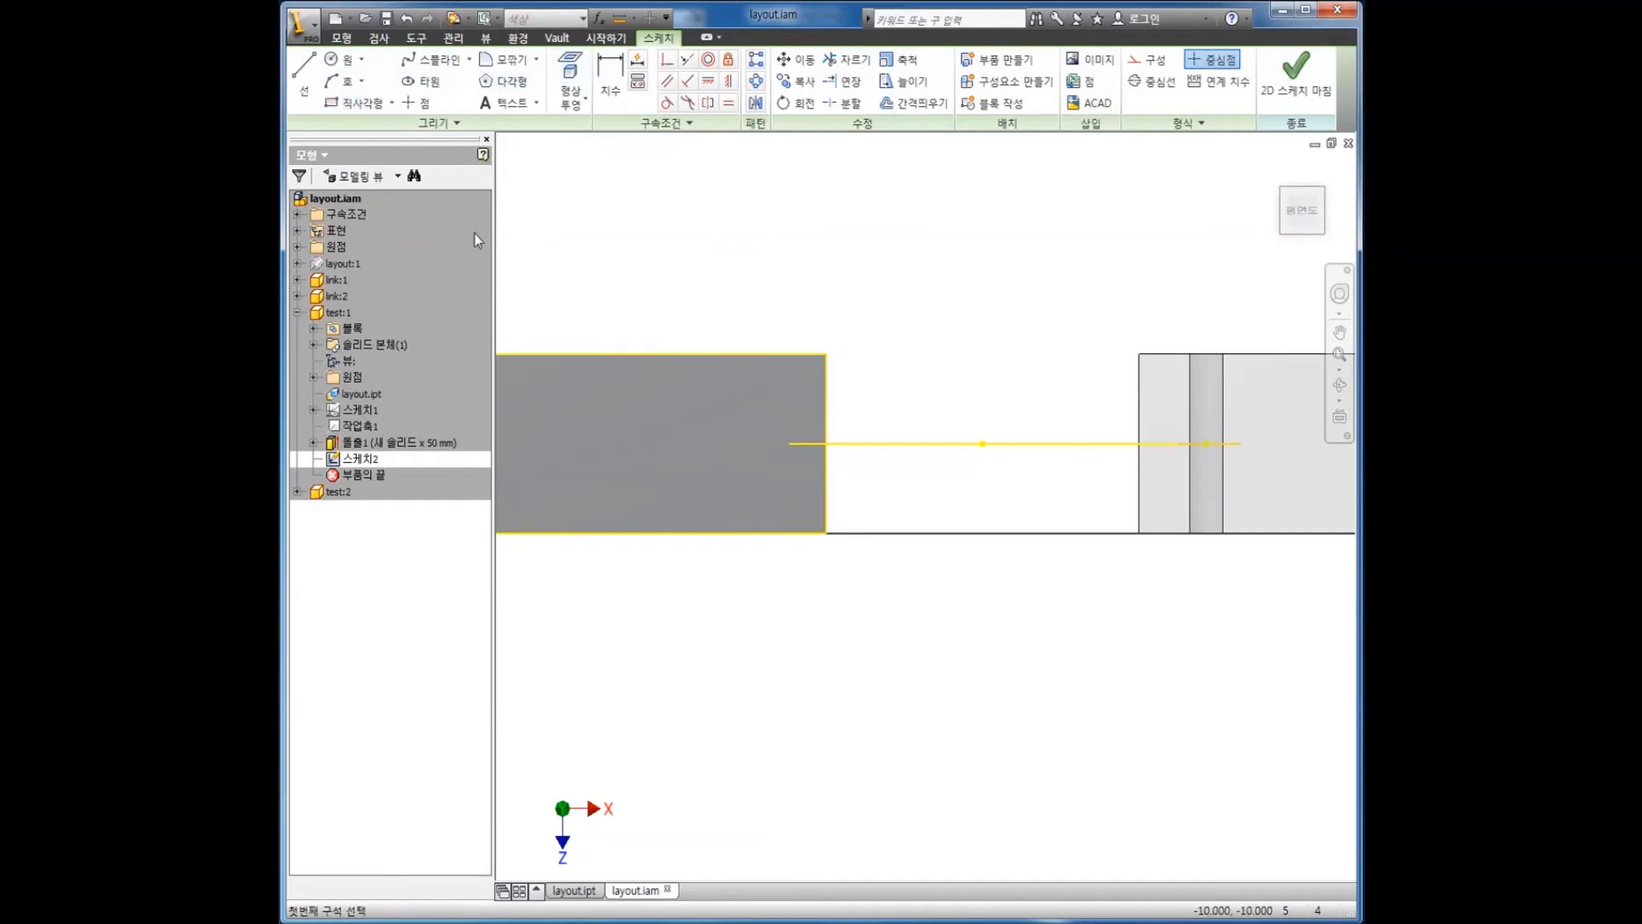
{"action": "left_click", "coordinate": [797, 379]}
{"action": "left_click", "coordinate": [675, 442]}
- Try to make the rectangle's inner side coincident with the midpoint of the block's end edge, and undo it
{"action": "left_click", "coordinate": [668, 61]}
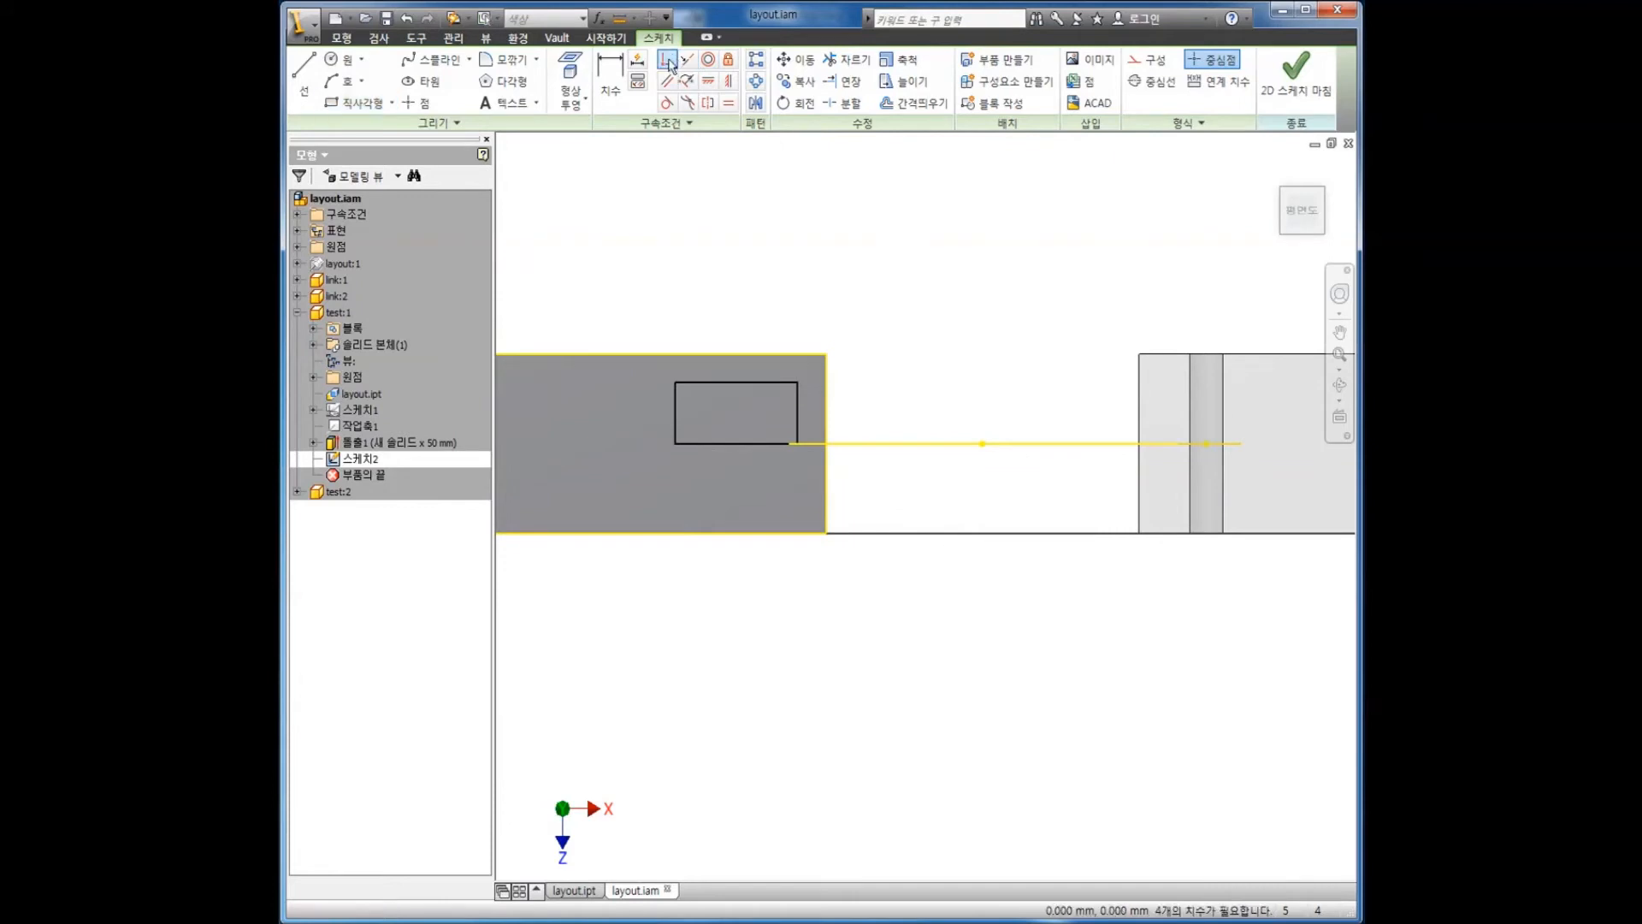
{"action": "left_click", "coordinate": [798, 418]}
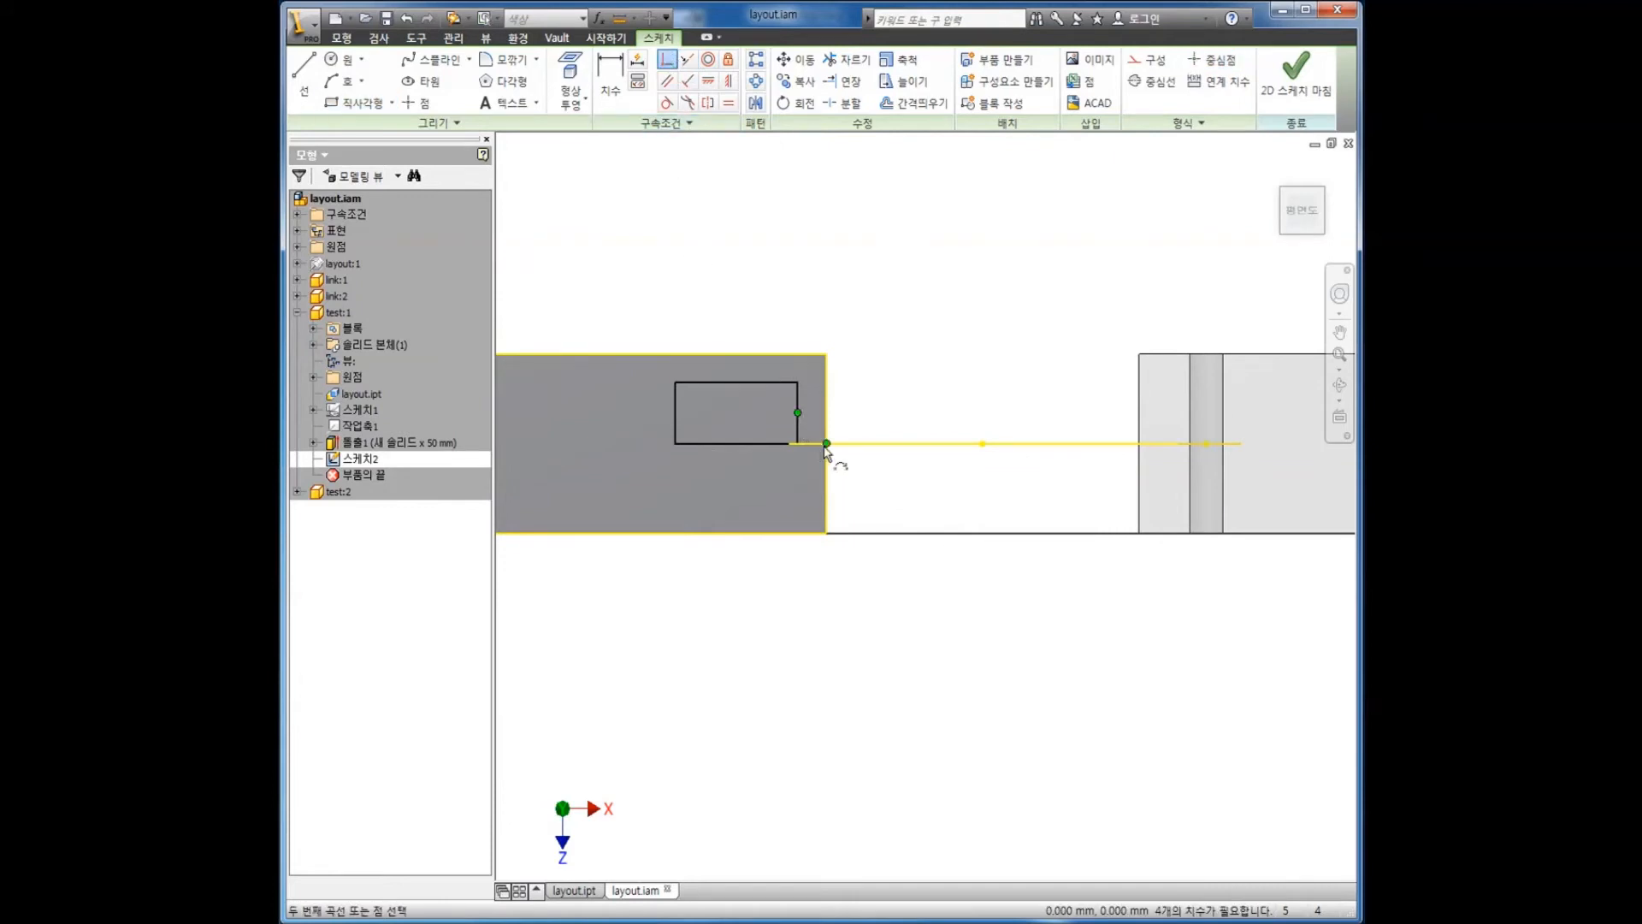
{"action": "left_click", "coordinate": [826, 444]}
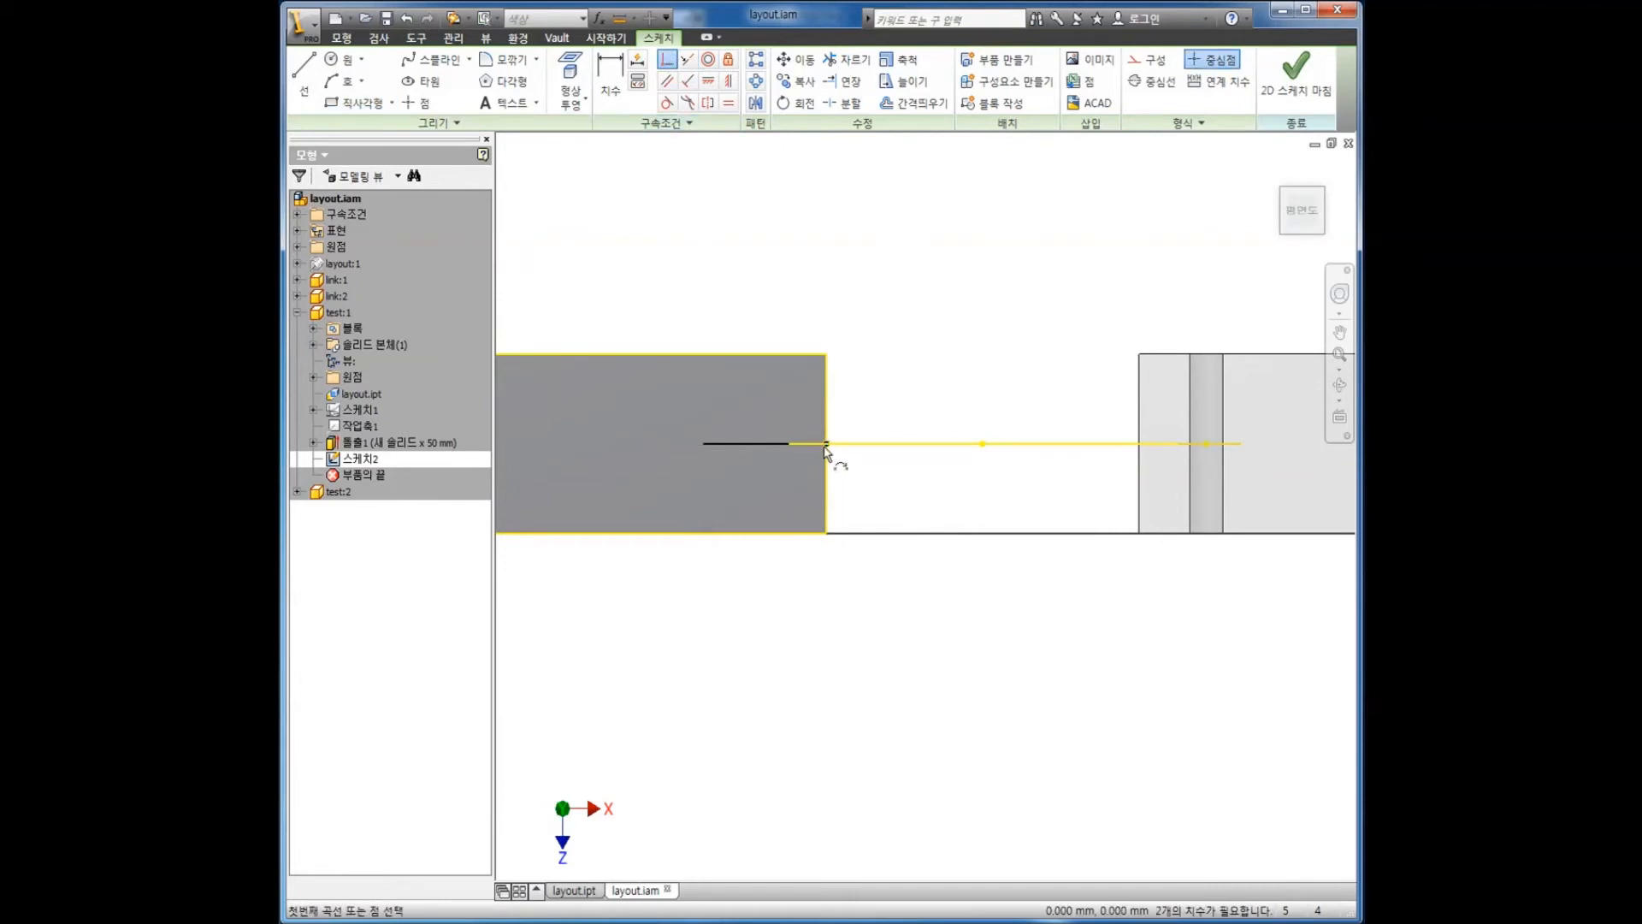
{"action": "key", "text": "Escape"}
{"action": "key", "text": "ctrl+z"}
- Stretch the rectangle across the block's centreline and make its inner side's midpoint coincident with the midpoint of the block's end edge
{"action": "left_click_drag", "start_coordinate": [748, 443], "coordinate": [750, 502]}
{"action": "left_click", "coordinate": [666, 59]}
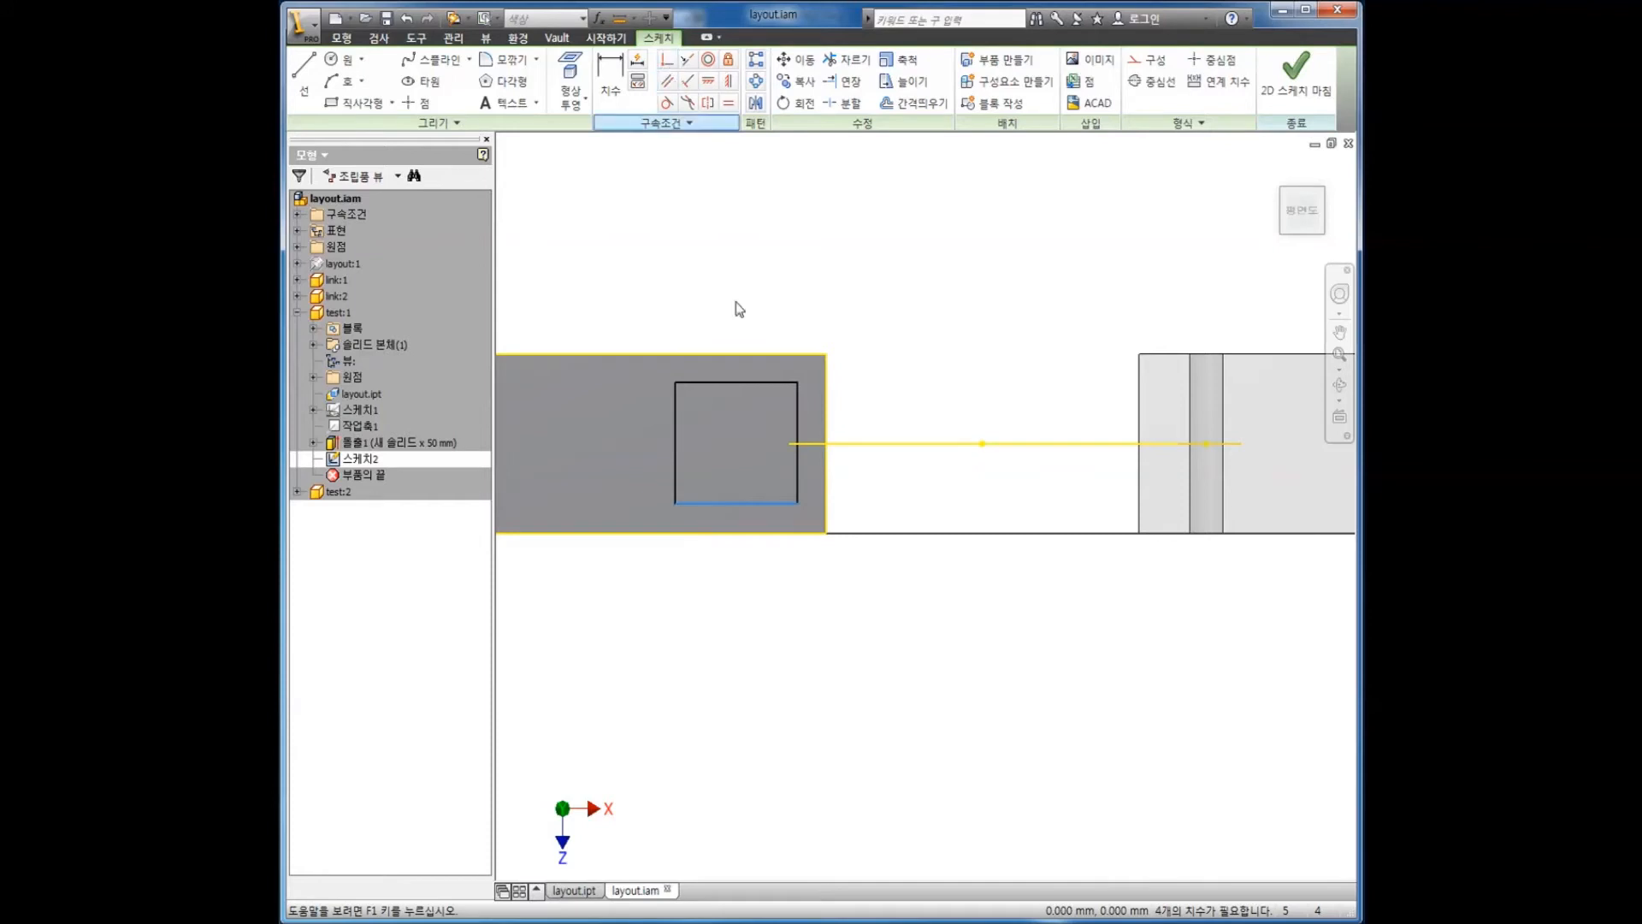
{"action": "left_click", "coordinate": [795, 442]}
{"action": "left_click", "coordinate": [826, 443]}
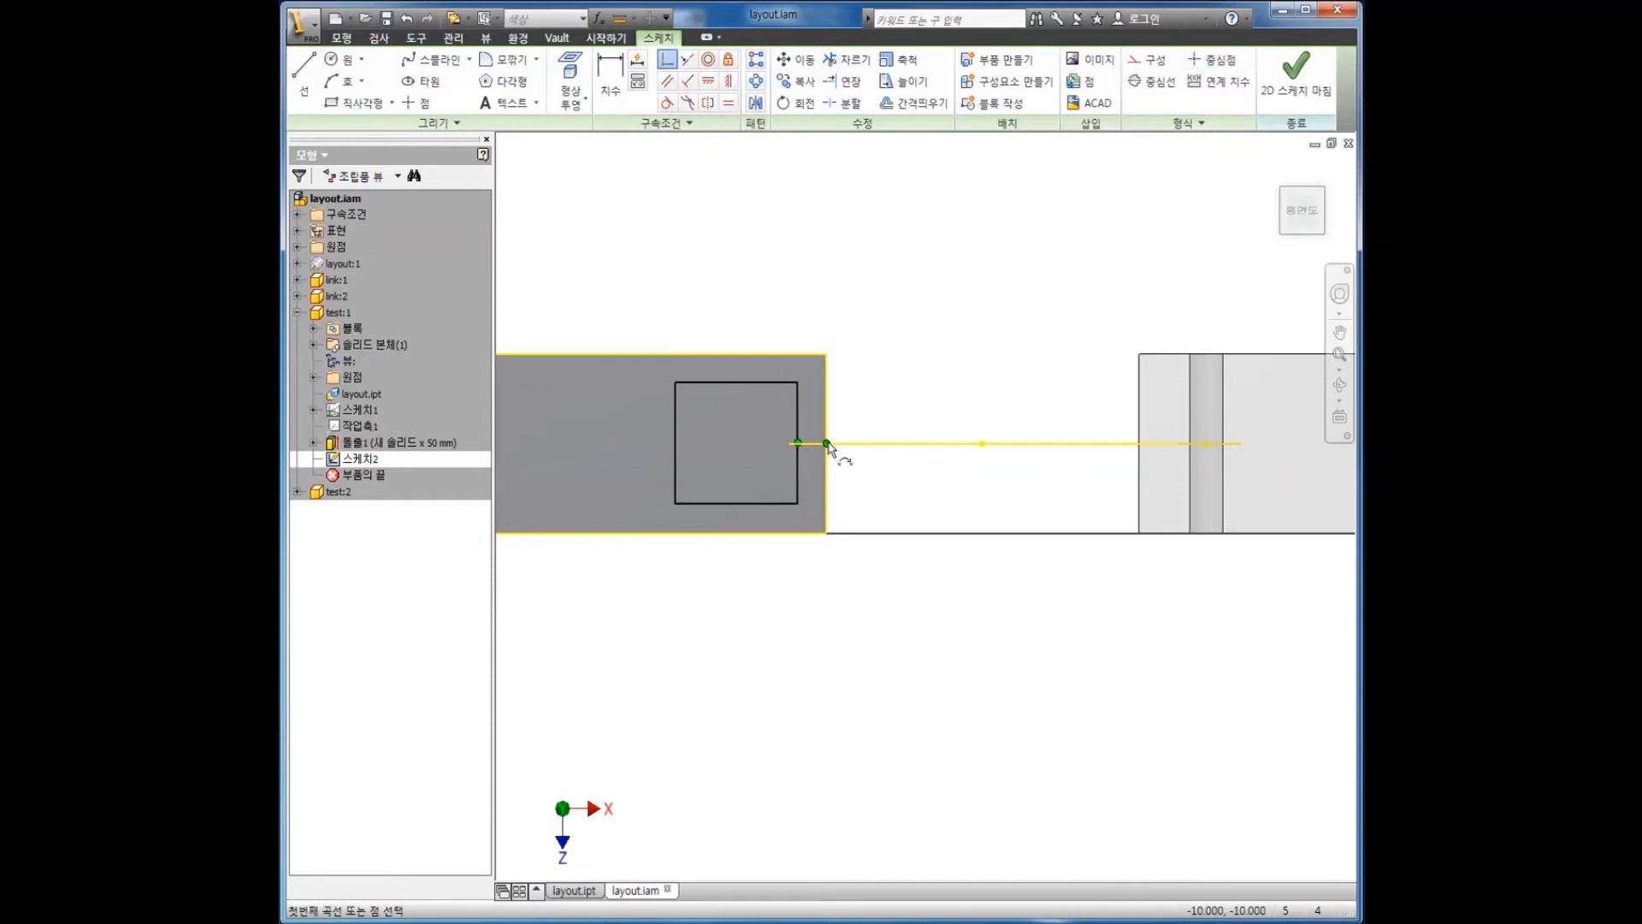
- Dimension the rectangle 25 mm long and 15 mm wide, and finish the sketch
{"action": "middle_click_drag", "start_coordinate": [828, 267], "coordinate": [892, 258]}
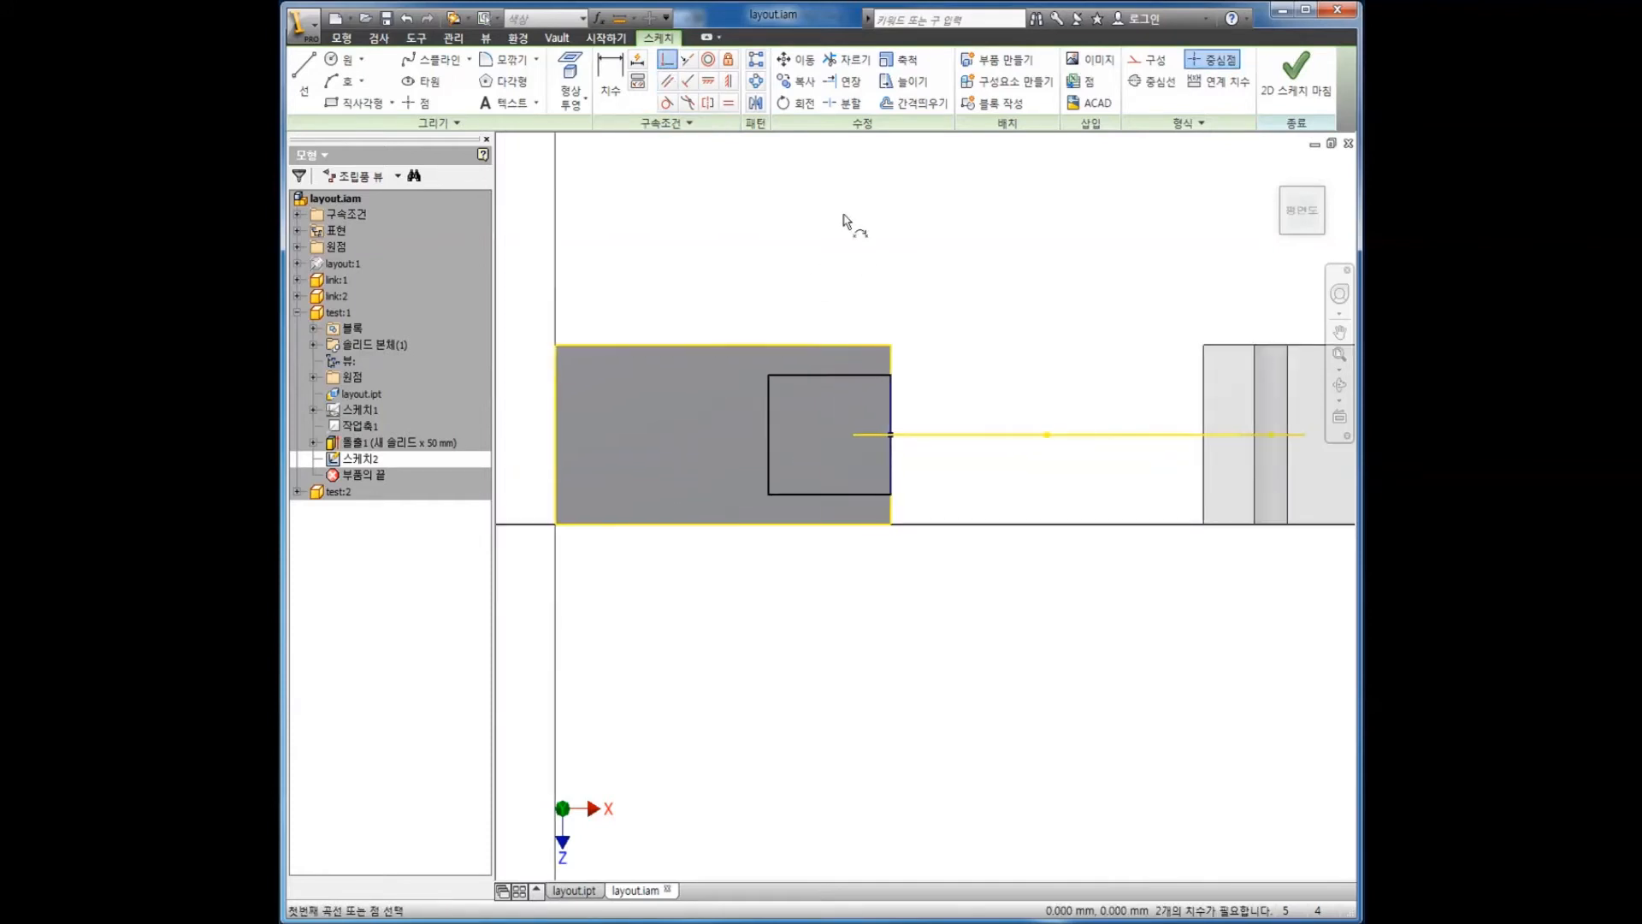
{"action": "left_click", "coordinate": [618, 77]}
{"action": "left_click", "coordinate": [840, 380]}
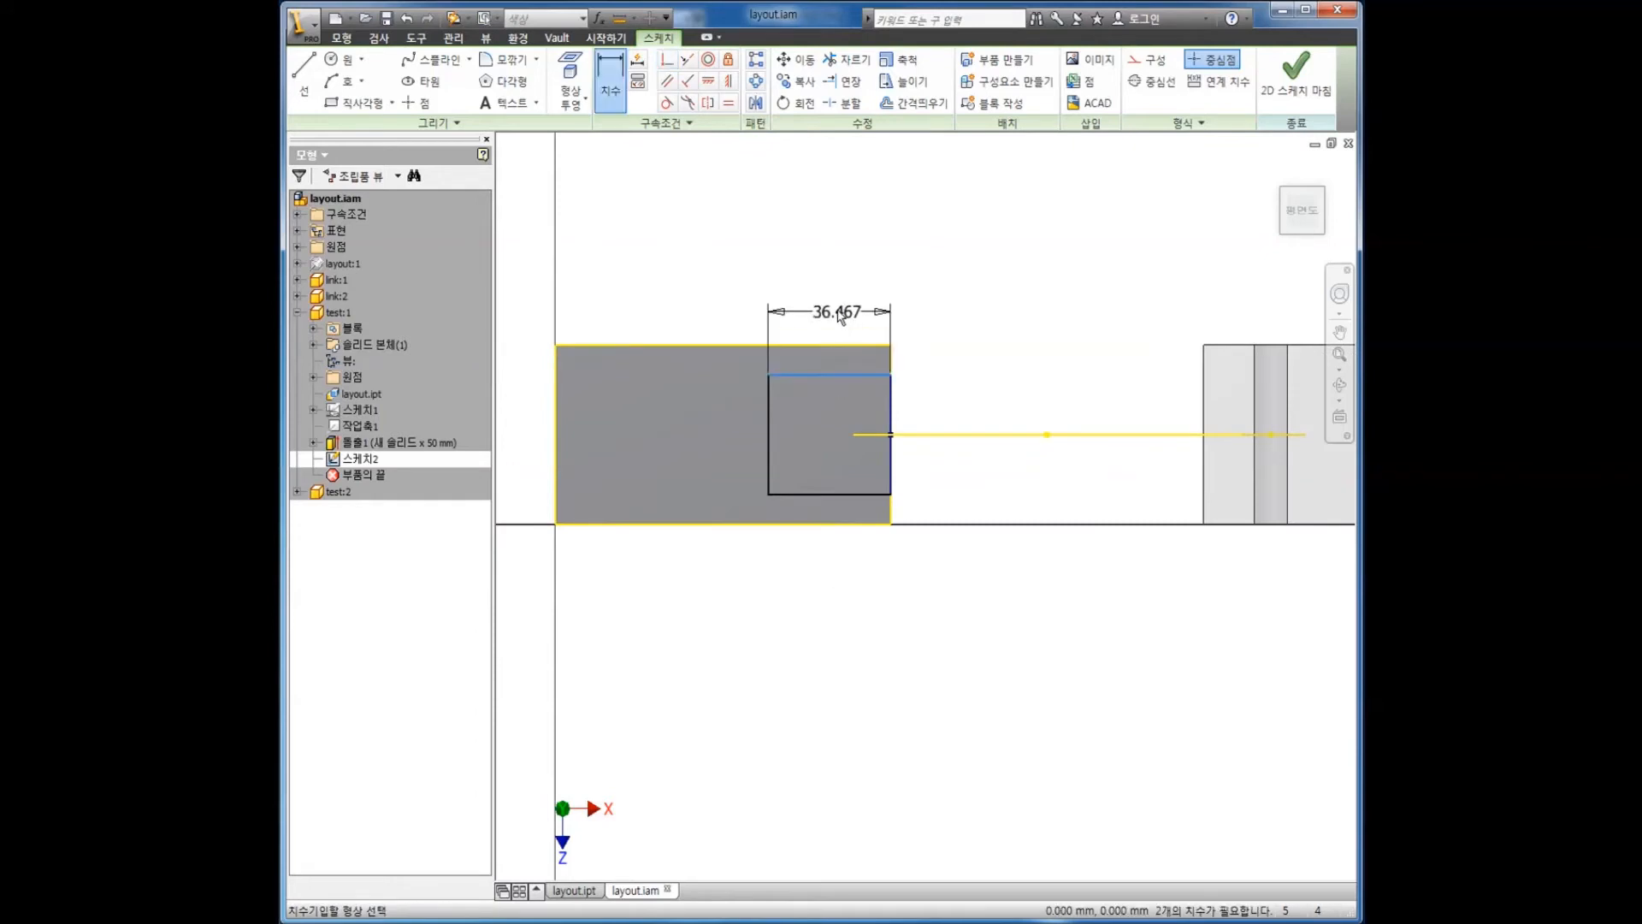
{"action": "left_click", "coordinate": [832, 296]}
{"action": "type", "text": "25"}
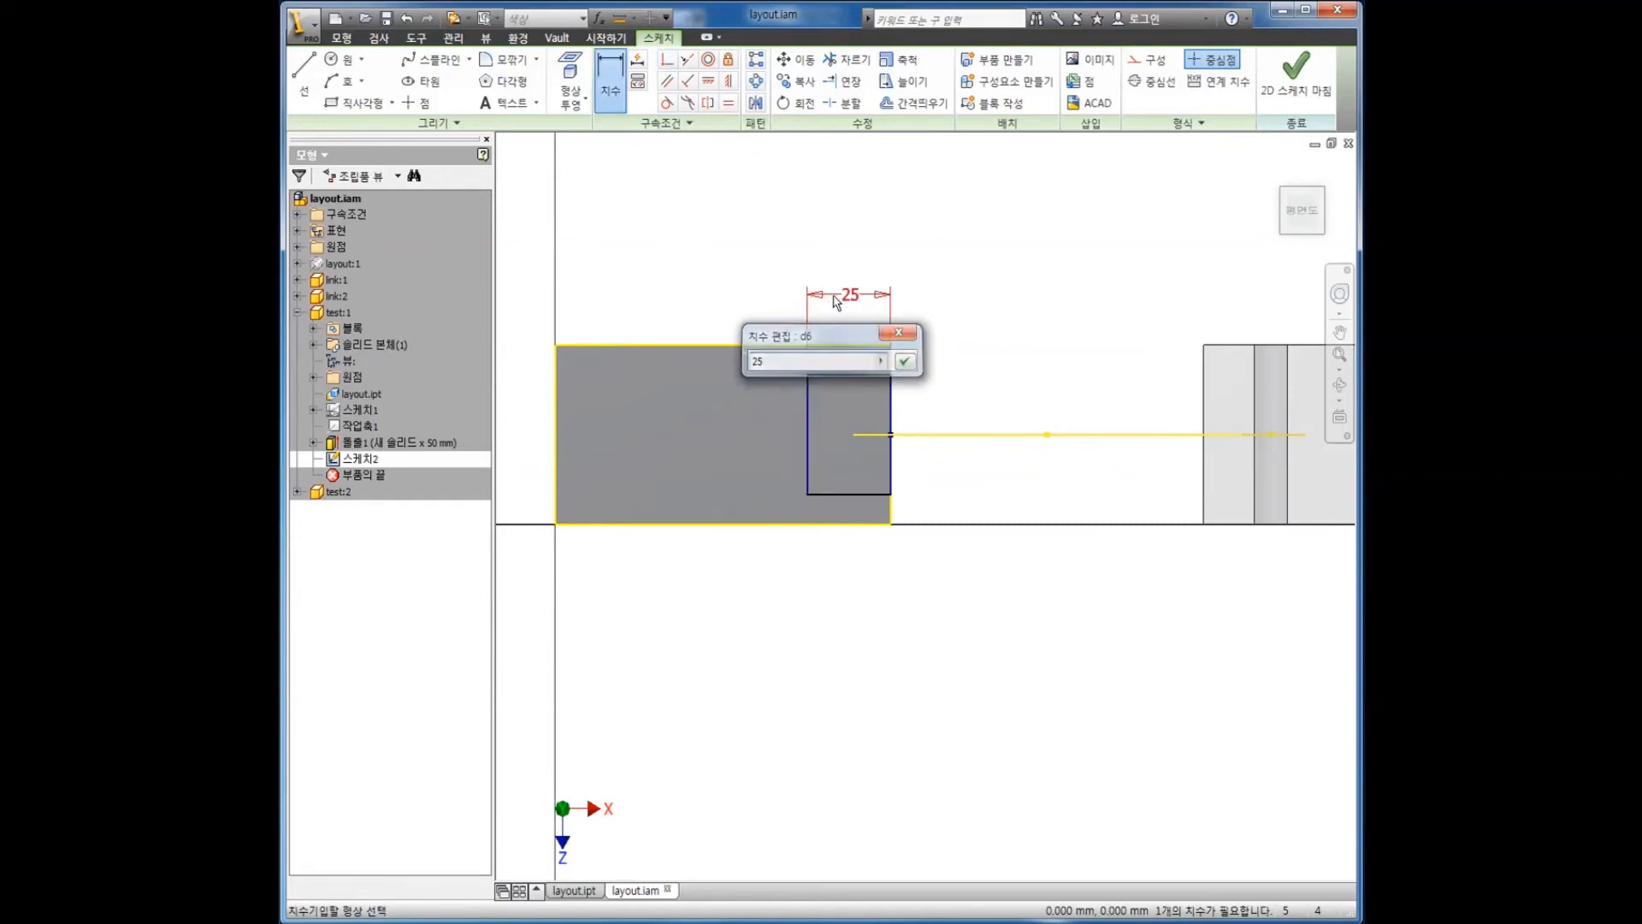
{"action": "key", "text": "Return"}
{"action": "left_click", "coordinate": [809, 412]}
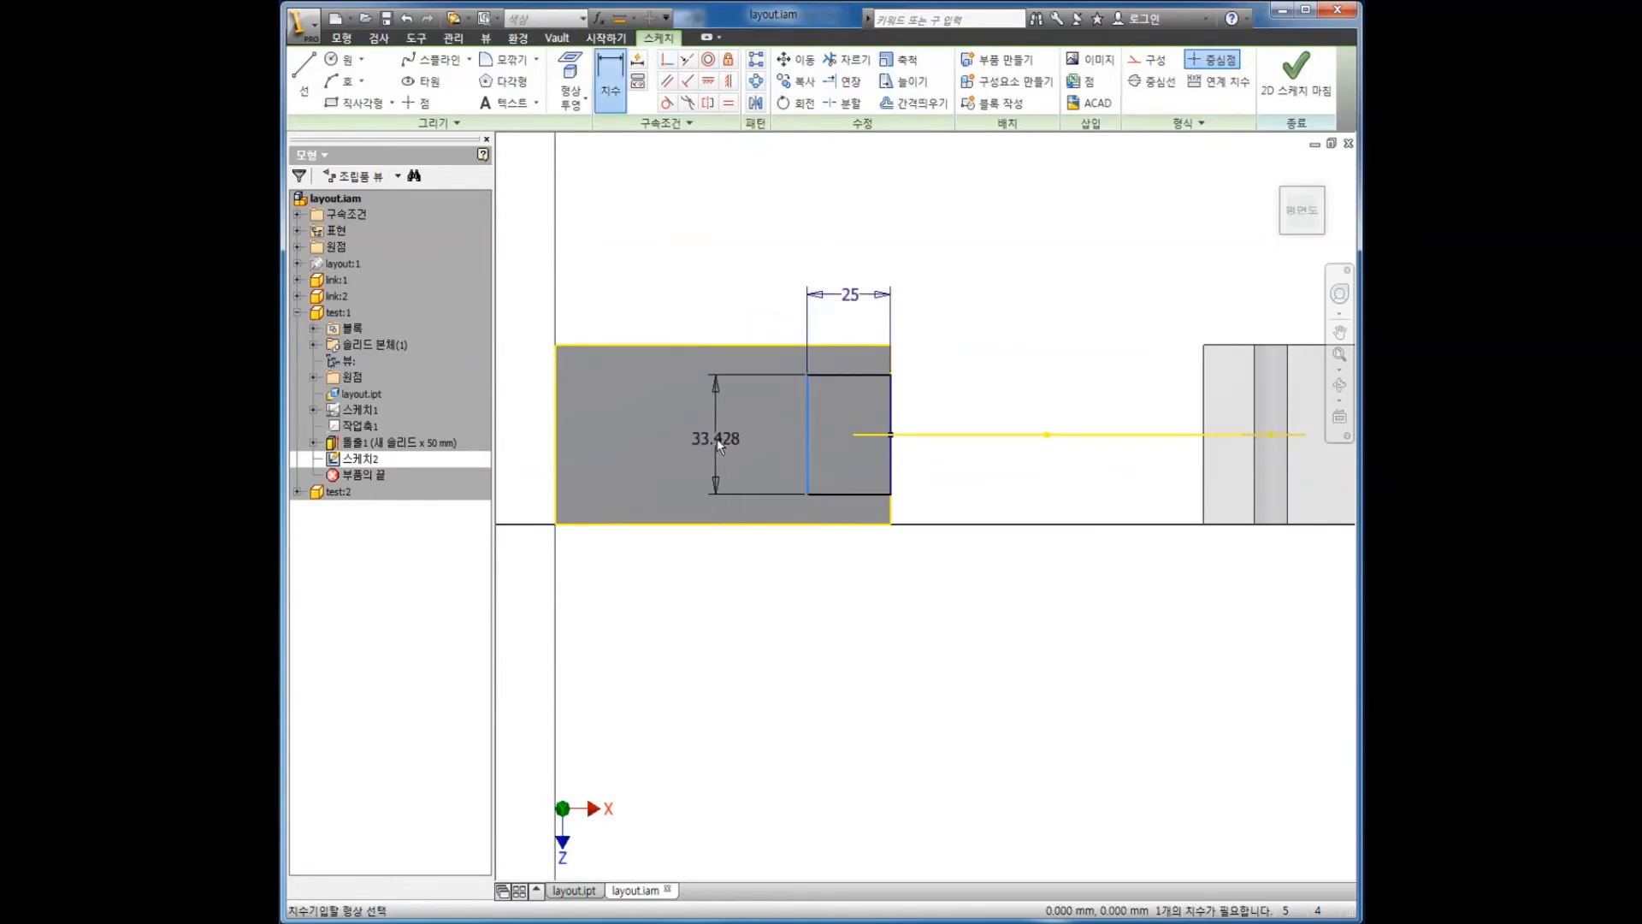
{"action": "left_click", "coordinate": [714, 432]}
{"action": "type", "text": "15"}
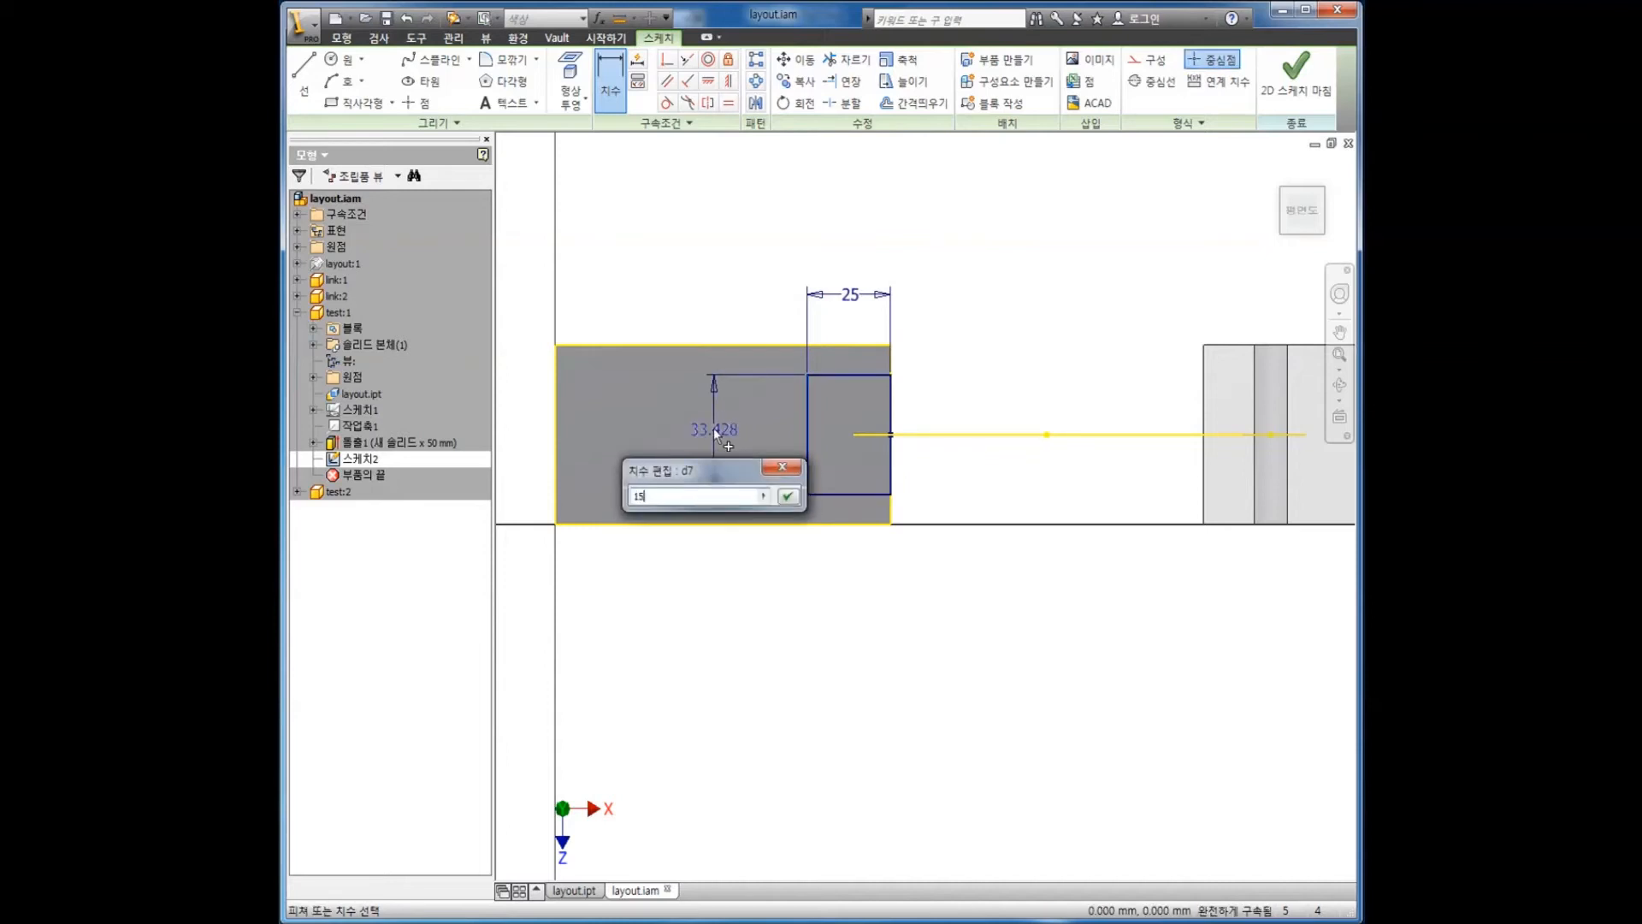
{"action": "key", "text": "Return"}
{"action": "right_click", "coordinate": [1077, 309]}
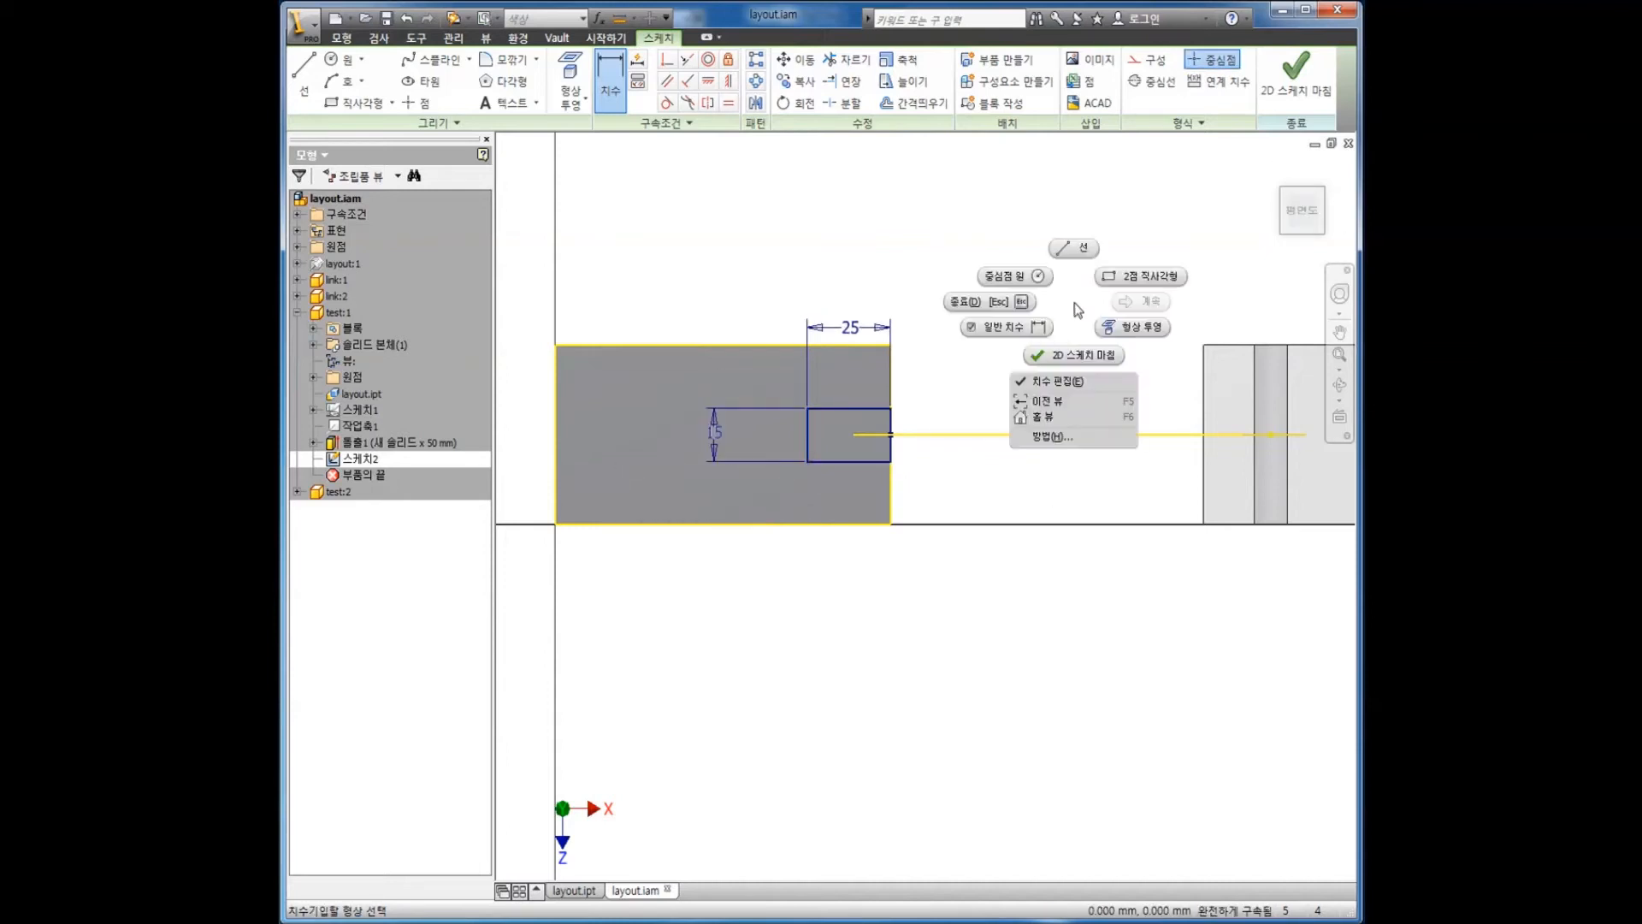
{"action": "left_click", "coordinate": [1053, 350]}
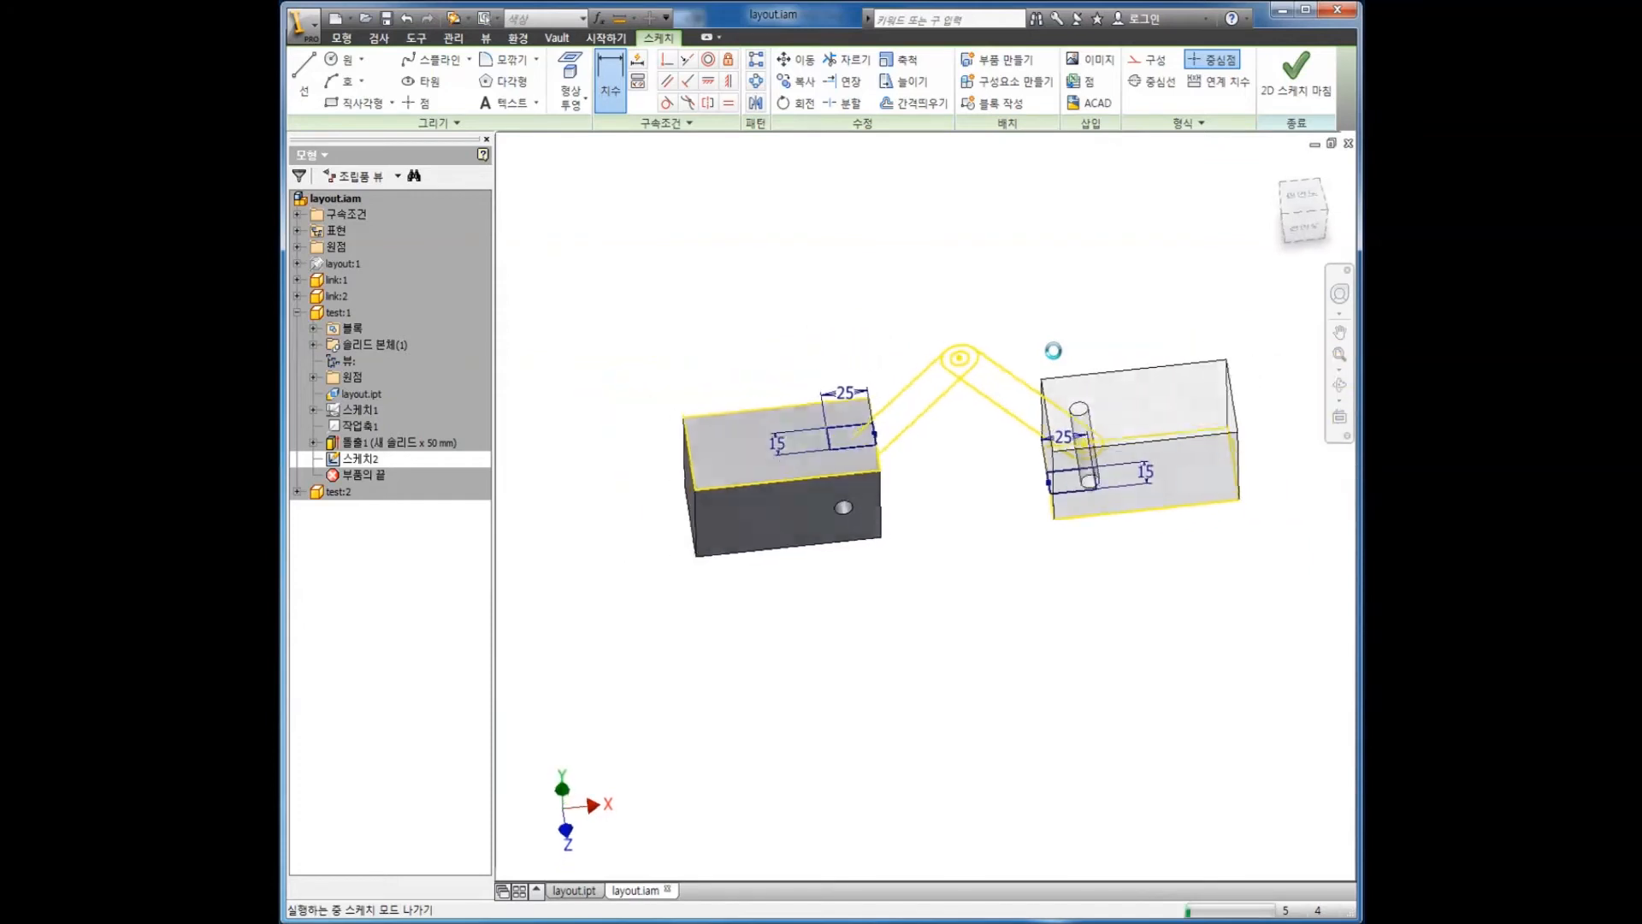
- Extrude the small rectangle as a cut through all of the test block, and return to the assembly
{"action": "right_click", "coordinate": [880, 275]}
{"action": "left_click", "coordinate": [918, 250]}
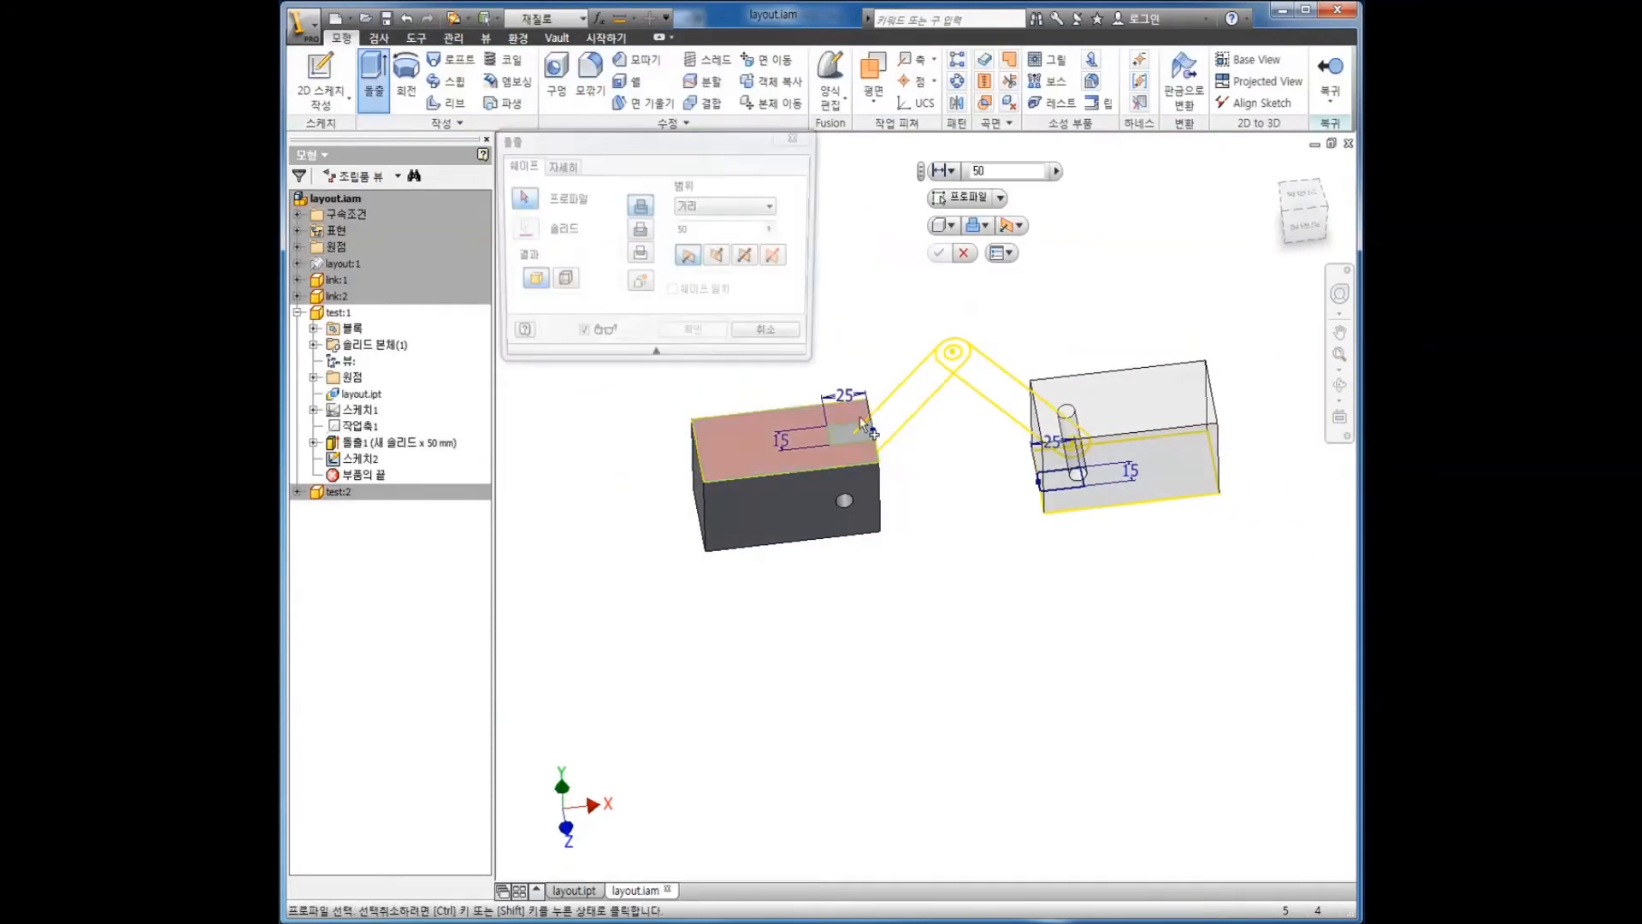
{"action": "left_click", "coordinate": [844, 431]}
{"action": "left_click", "coordinate": [719, 256]}
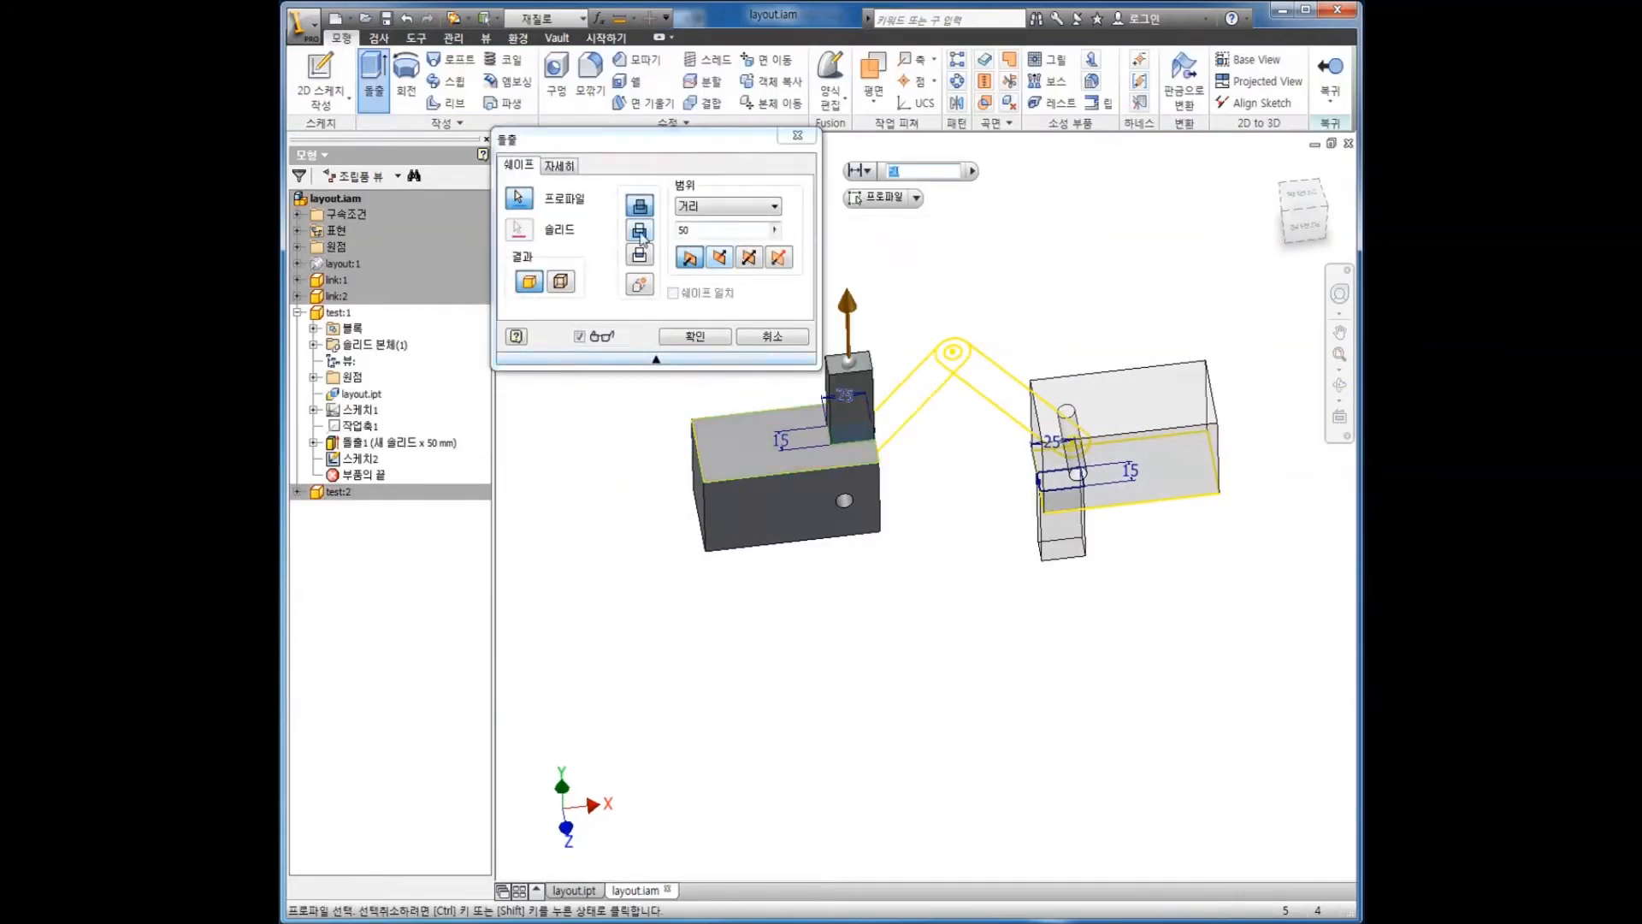
{"action": "left_click", "coordinate": [705, 210]}
{"action": "left_click", "coordinate": [711, 272]}
{"action": "left_click", "coordinate": [713, 334]}
{"action": "middle_click_drag", "start_coordinate": [780, 291], "coordinate": [895, 582], "text": "shift"}
{"action": "middle_click_drag", "start_coordinate": [855, 498], "coordinate": [849, 530]}
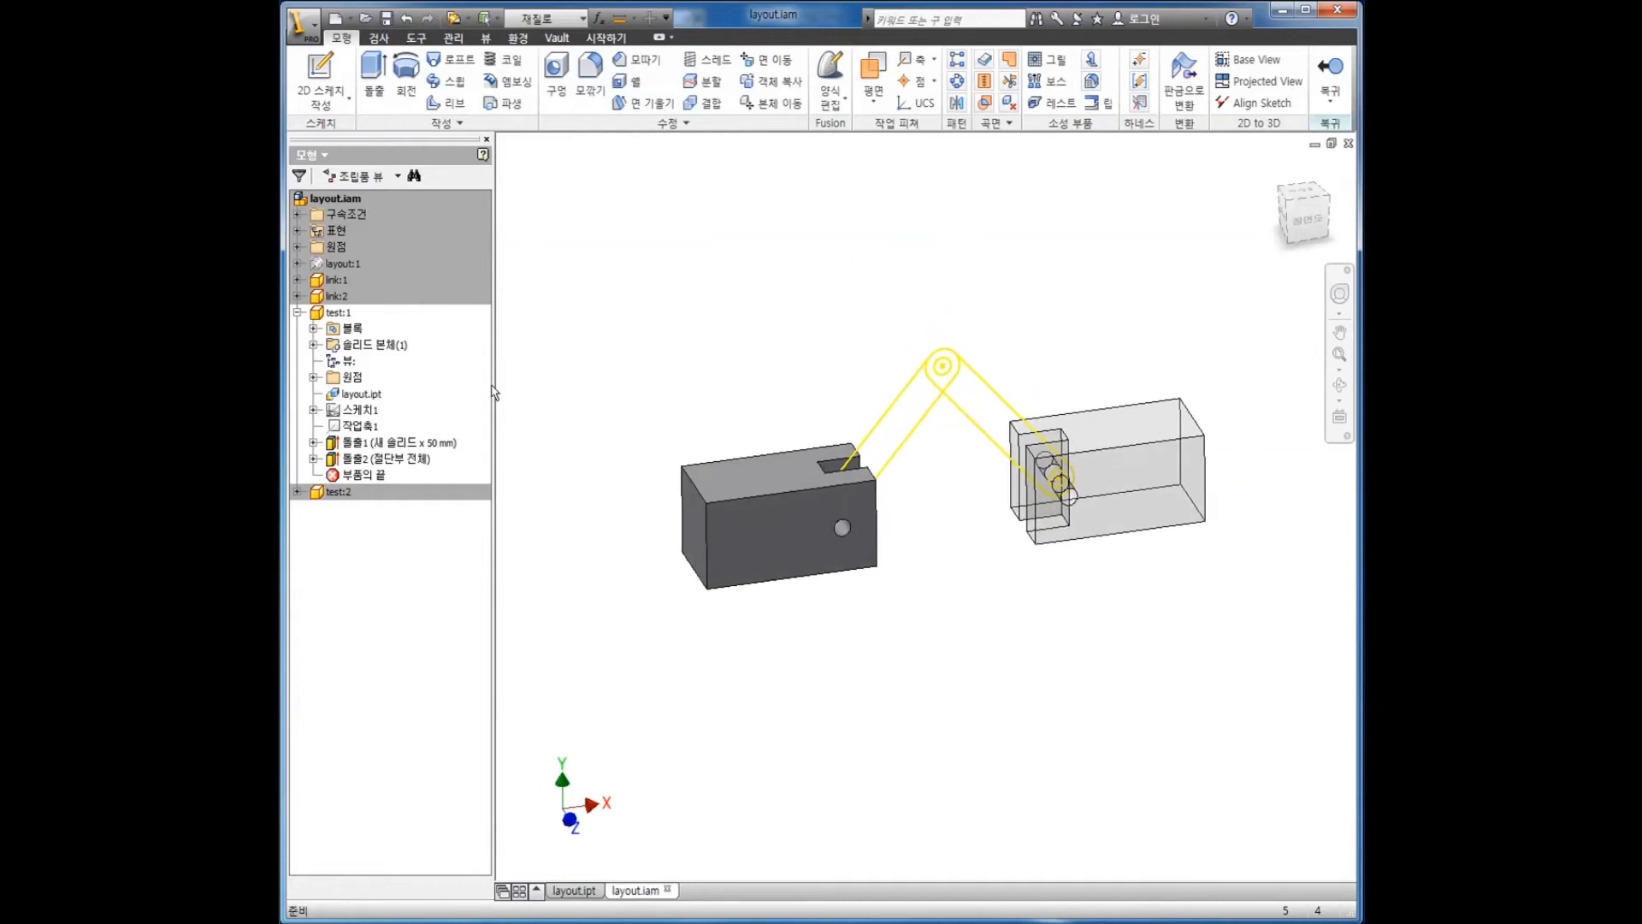
{"action": "left_click", "coordinate": [1325, 92]}
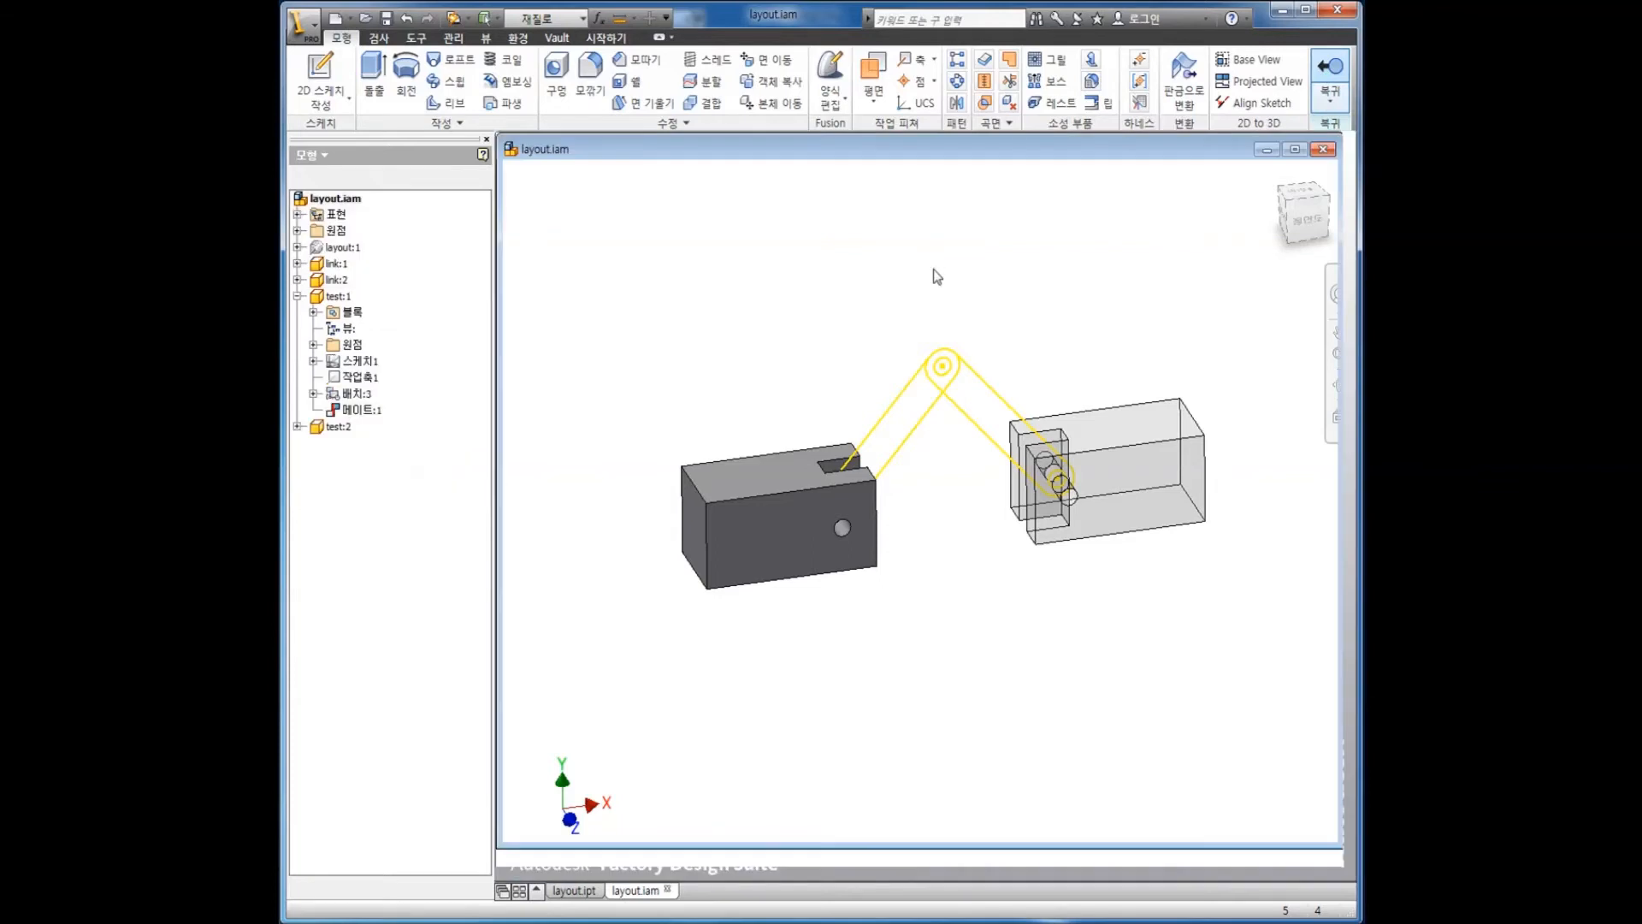
- Edit the first link component in place, extrude its arm profile 10 mm symmetrically, and return to the assembly
{"action": "right_click", "coordinate": [339, 264]}
{"action": "left_click", "coordinate": [413, 306]}
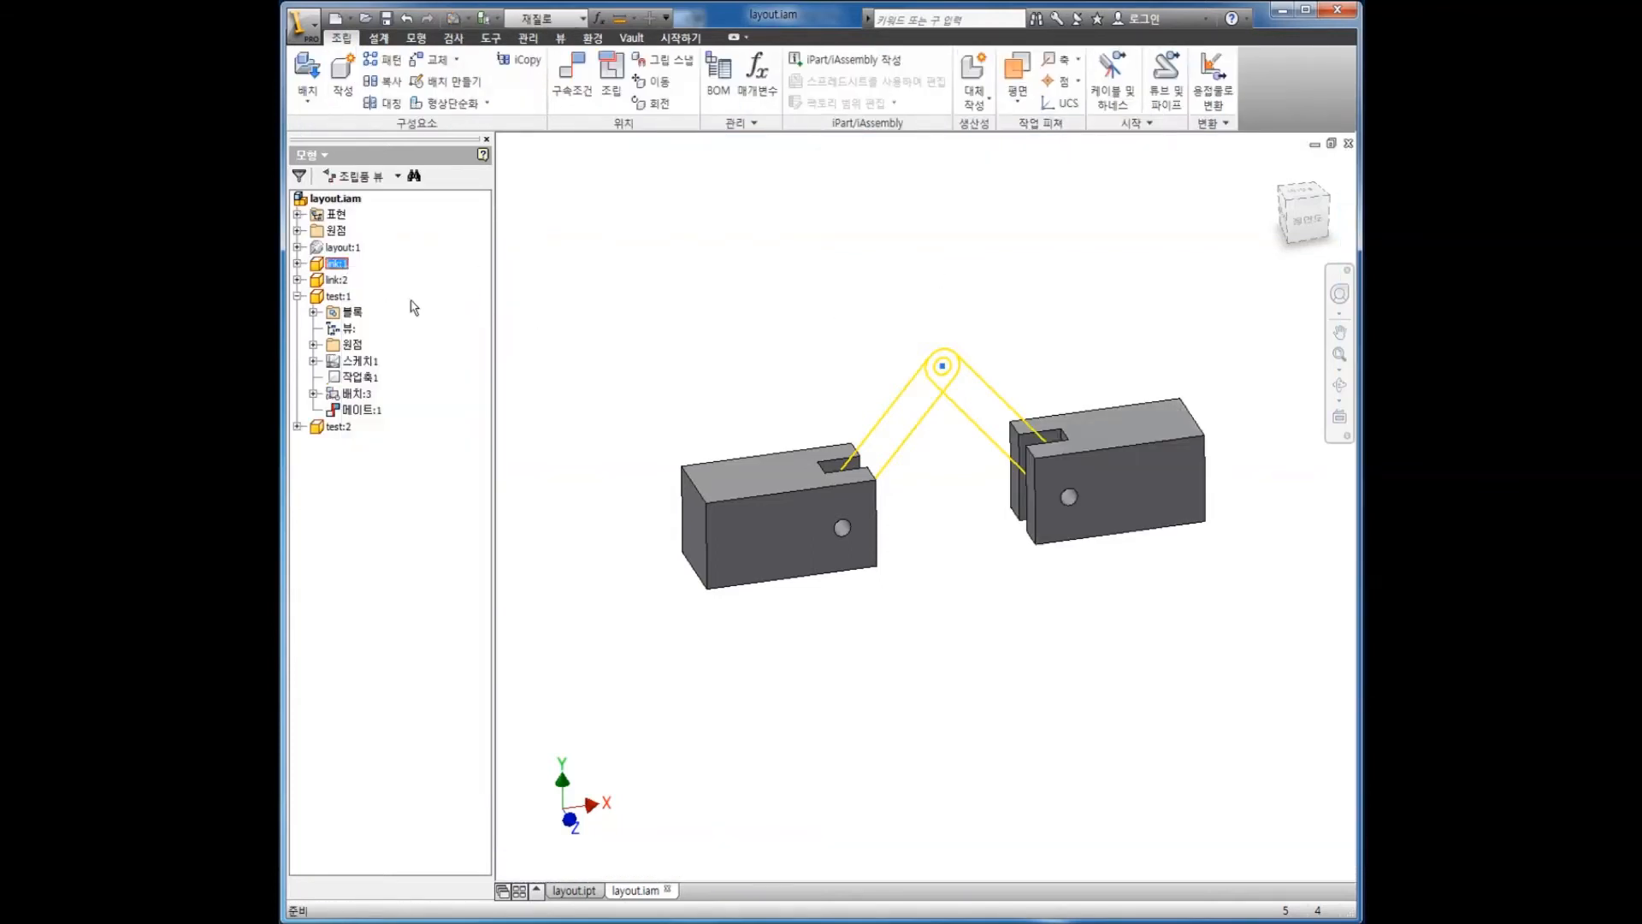
{"action": "left_click", "coordinate": [374, 76]}
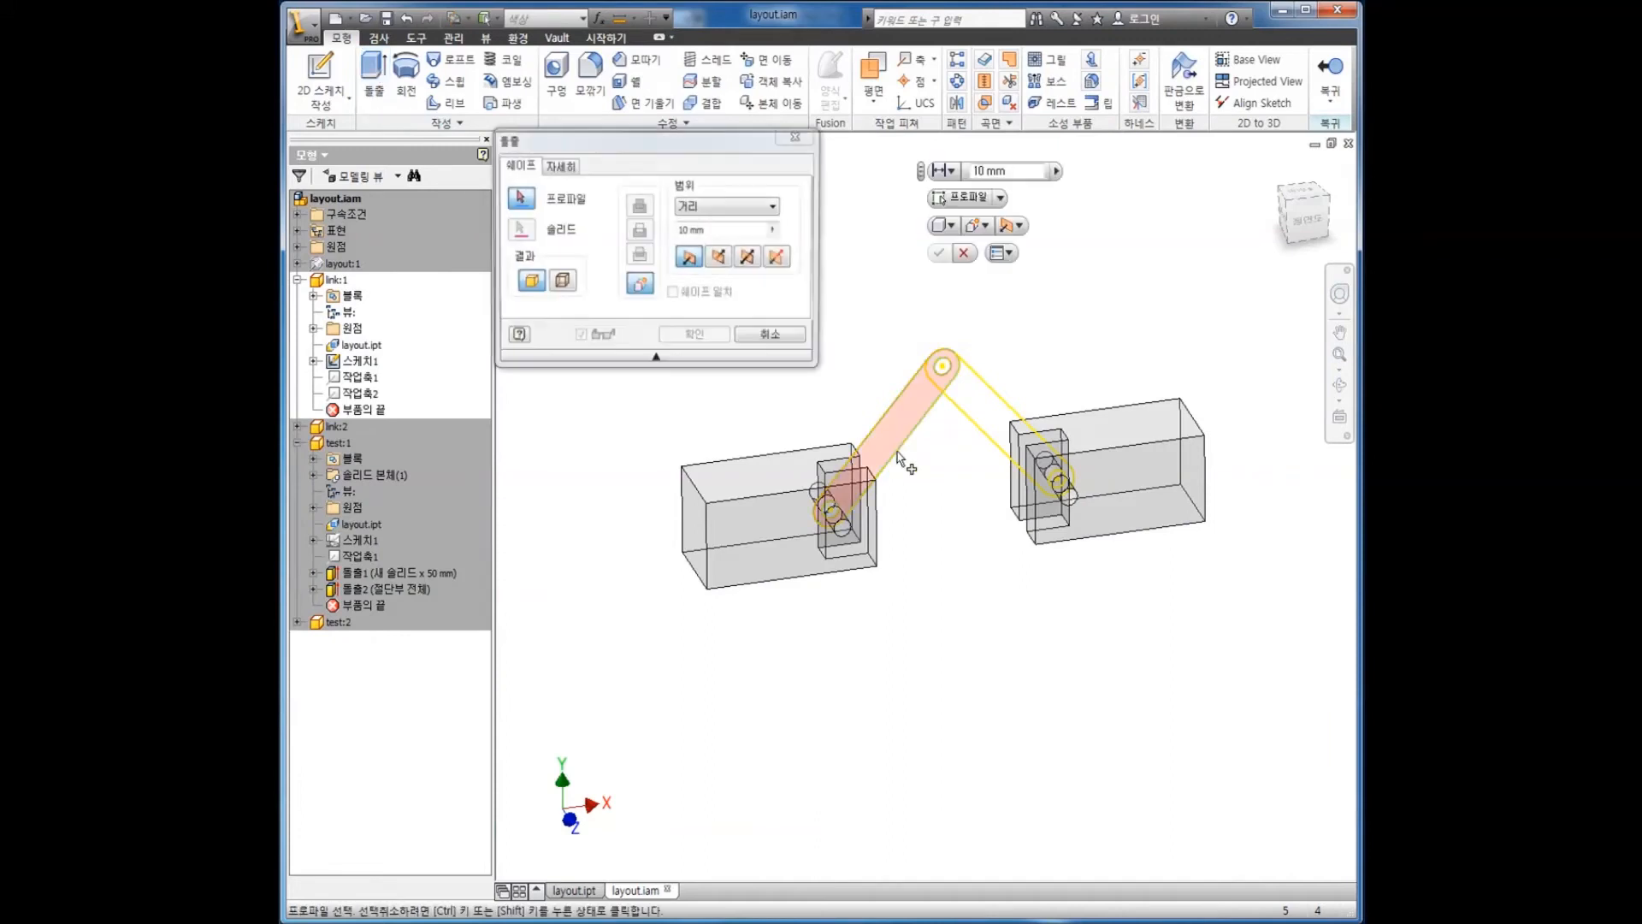
{"action": "left_click", "coordinate": [748, 256]}
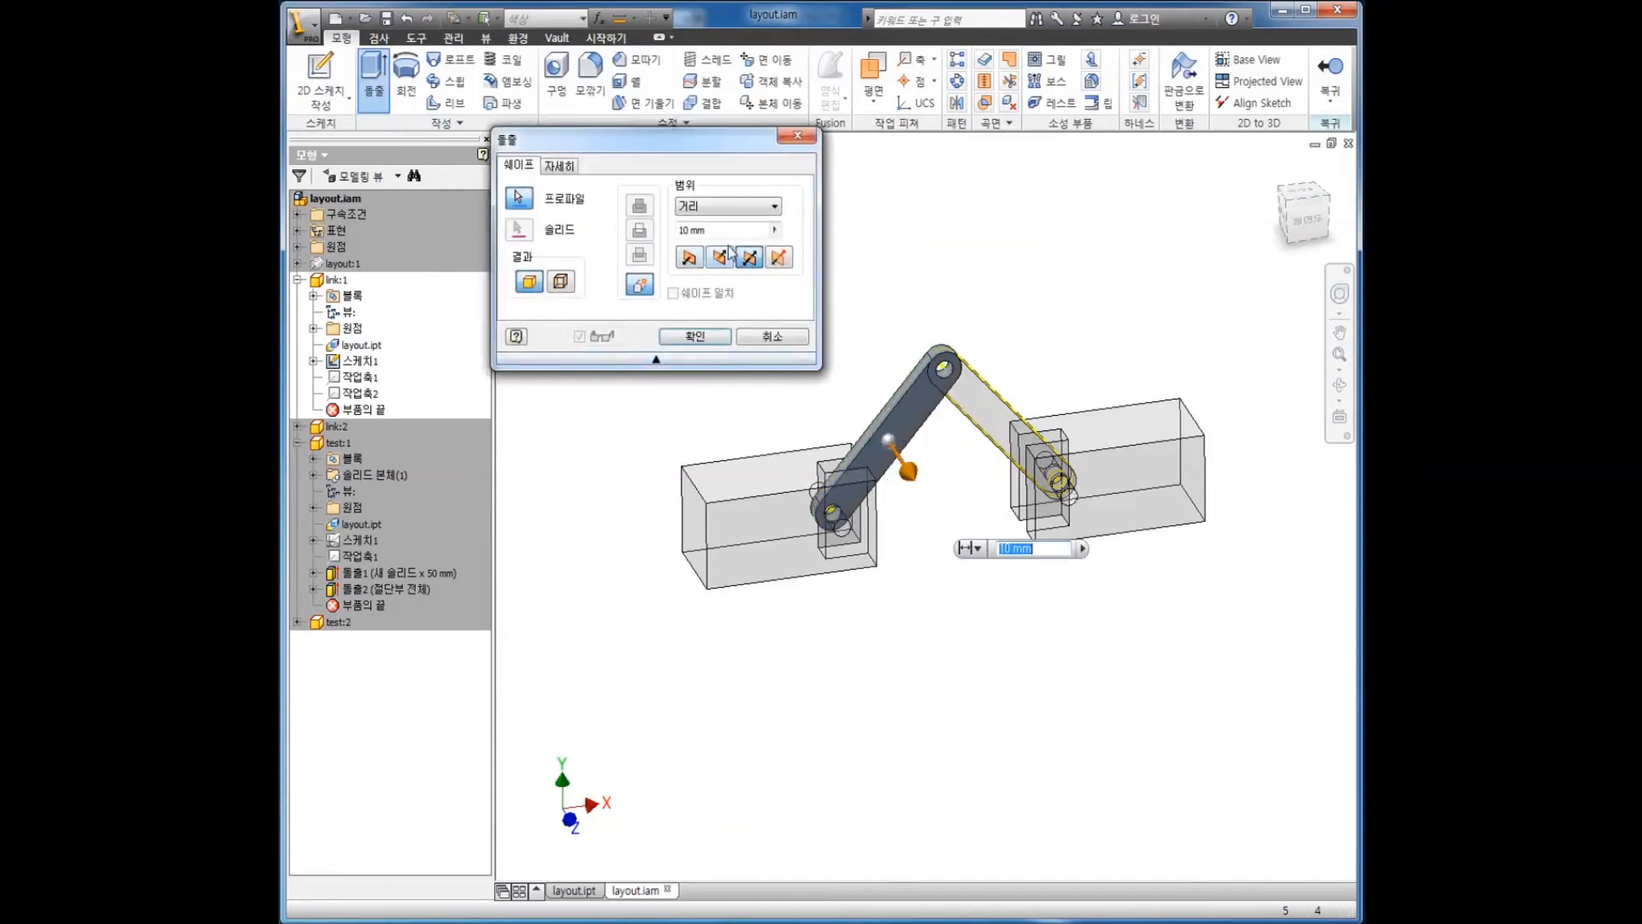
{"action": "left_click", "coordinate": [693, 336]}
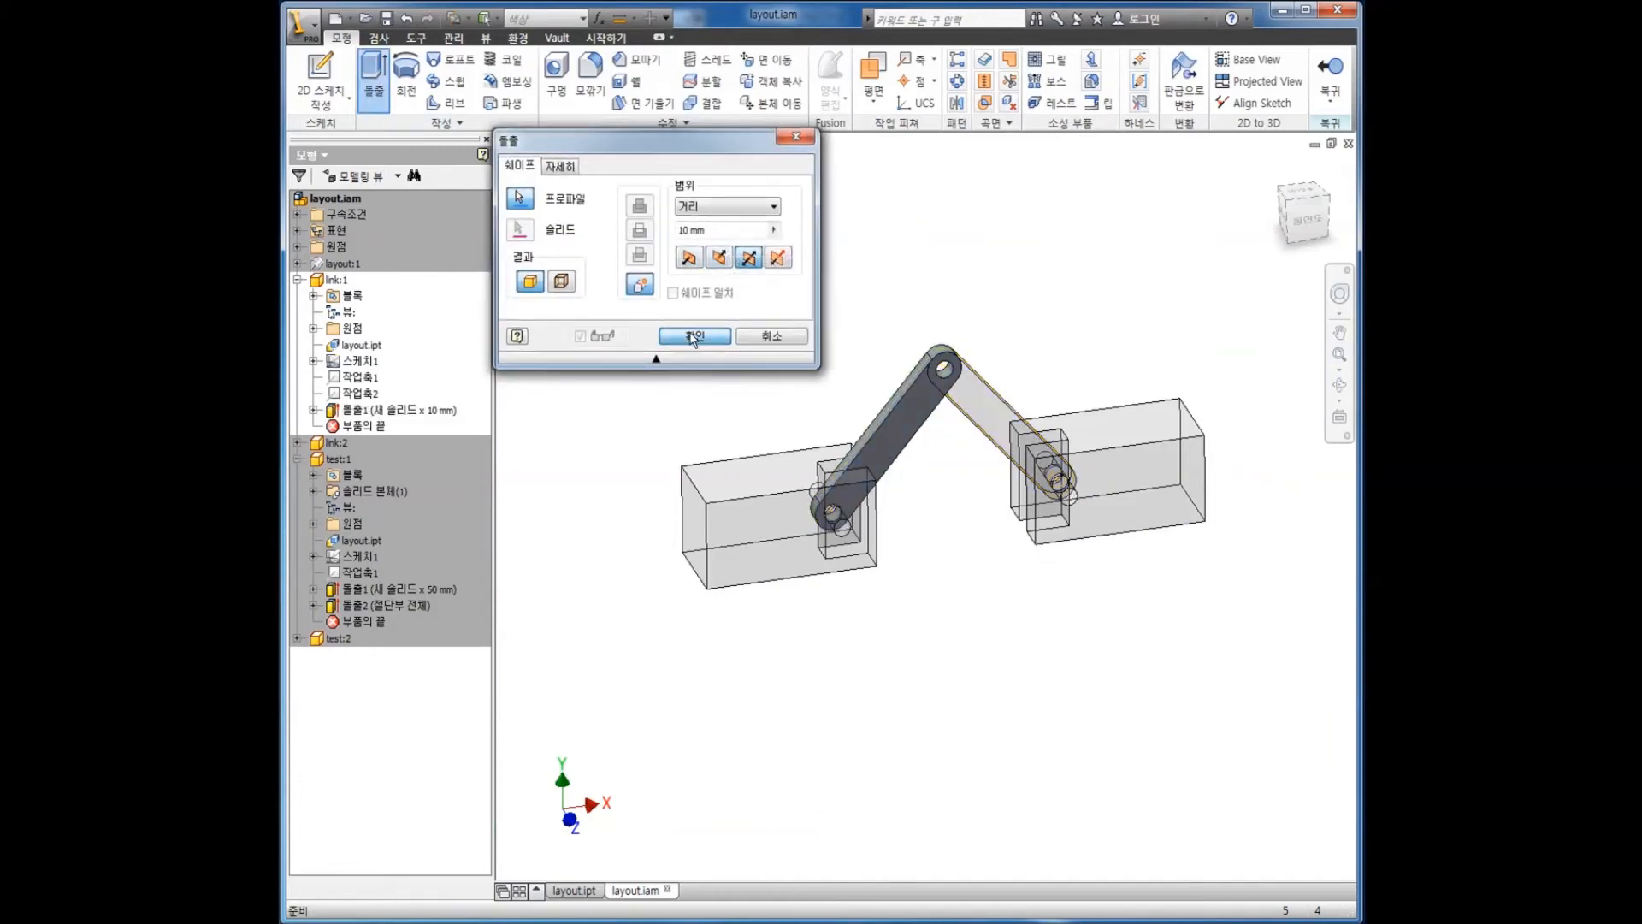
{"action": "left_click", "coordinate": [1327, 68]}
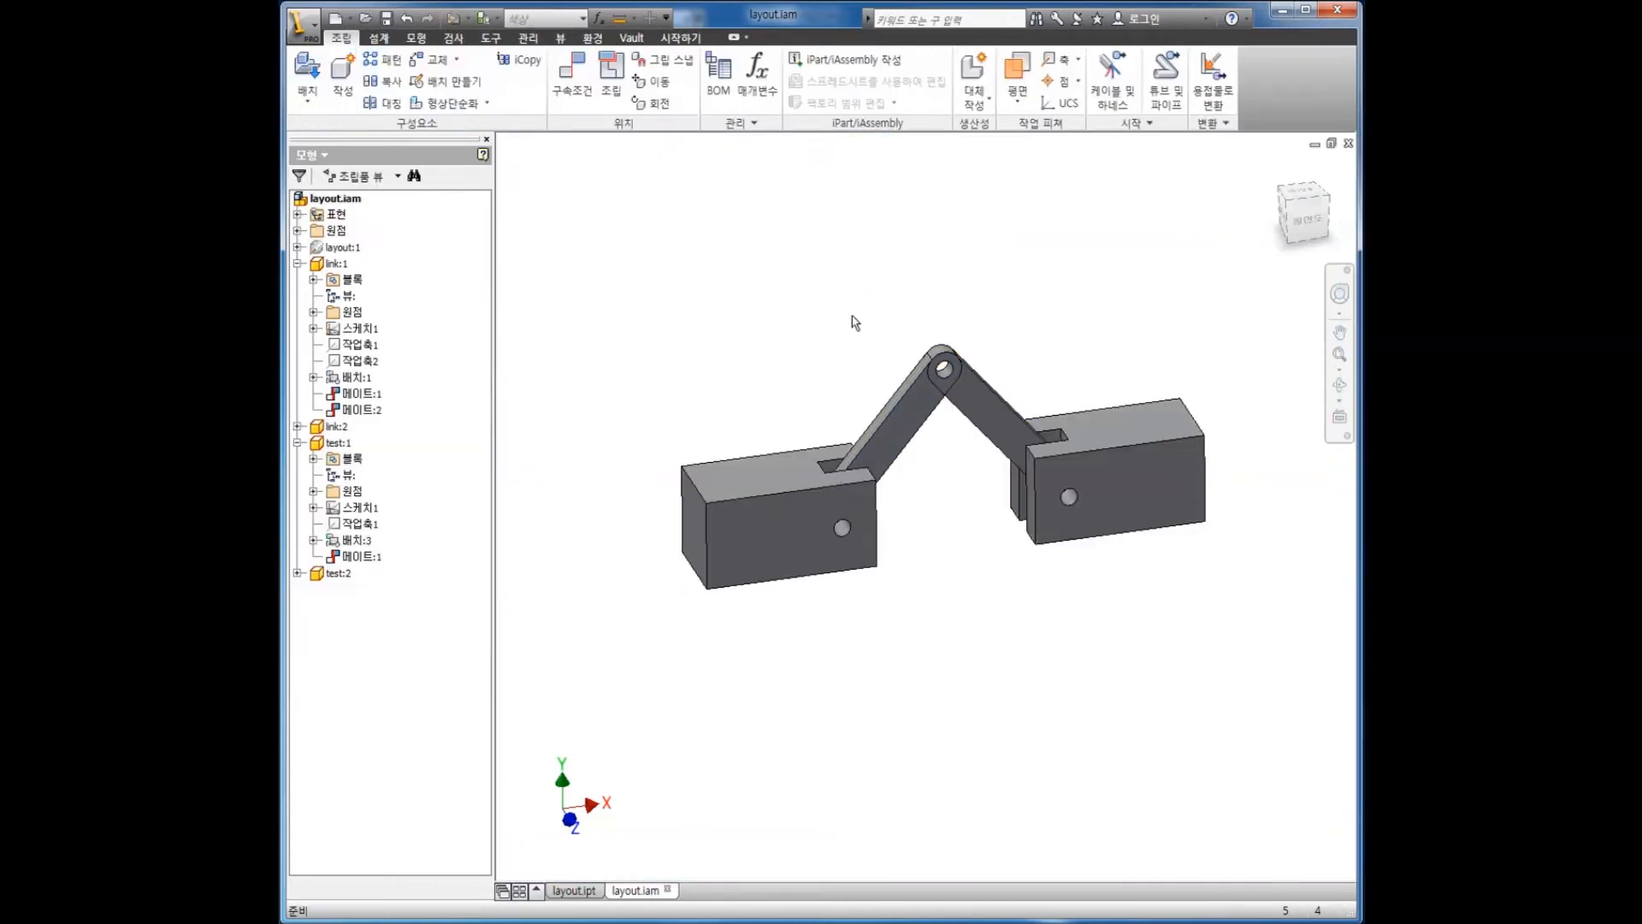
- View the assembly from the front, move the second test block to check the linkage's motion, and inspect it from an angle
{"action": "left_click", "coordinate": [1296, 228]}
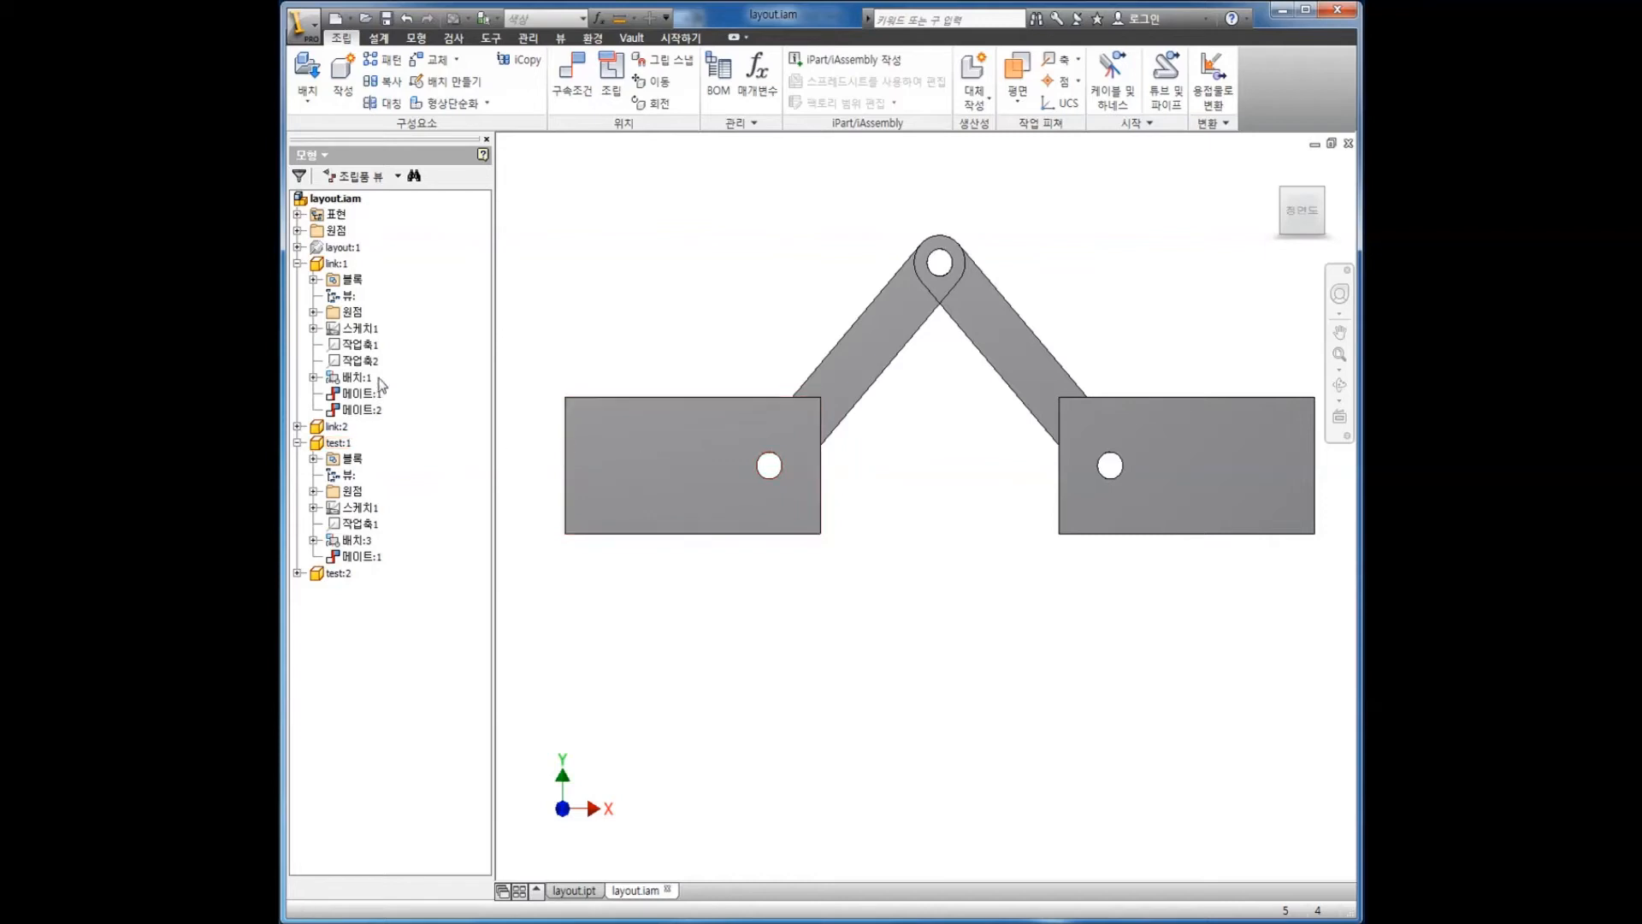
{"action": "mouse_move", "coordinate": [1180, 506]}
{"action": "left_mouse_down"}
{"action": "mouse_move", "coordinate": [1044, 505]}
{"action": "mouse_move", "coordinate": [1224, 503]}
{"action": "mouse_move", "coordinate": [1079, 504]}
{"action": "mouse_move", "coordinate": [1198, 496]}
{"action": "mouse_move", "coordinate": [1176, 506]}
{"action": "left_mouse_up"}
{"action": "middle_click_drag", "start_coordinate": [919, 512], "coordinate": [993, 554], "text": "shift"}
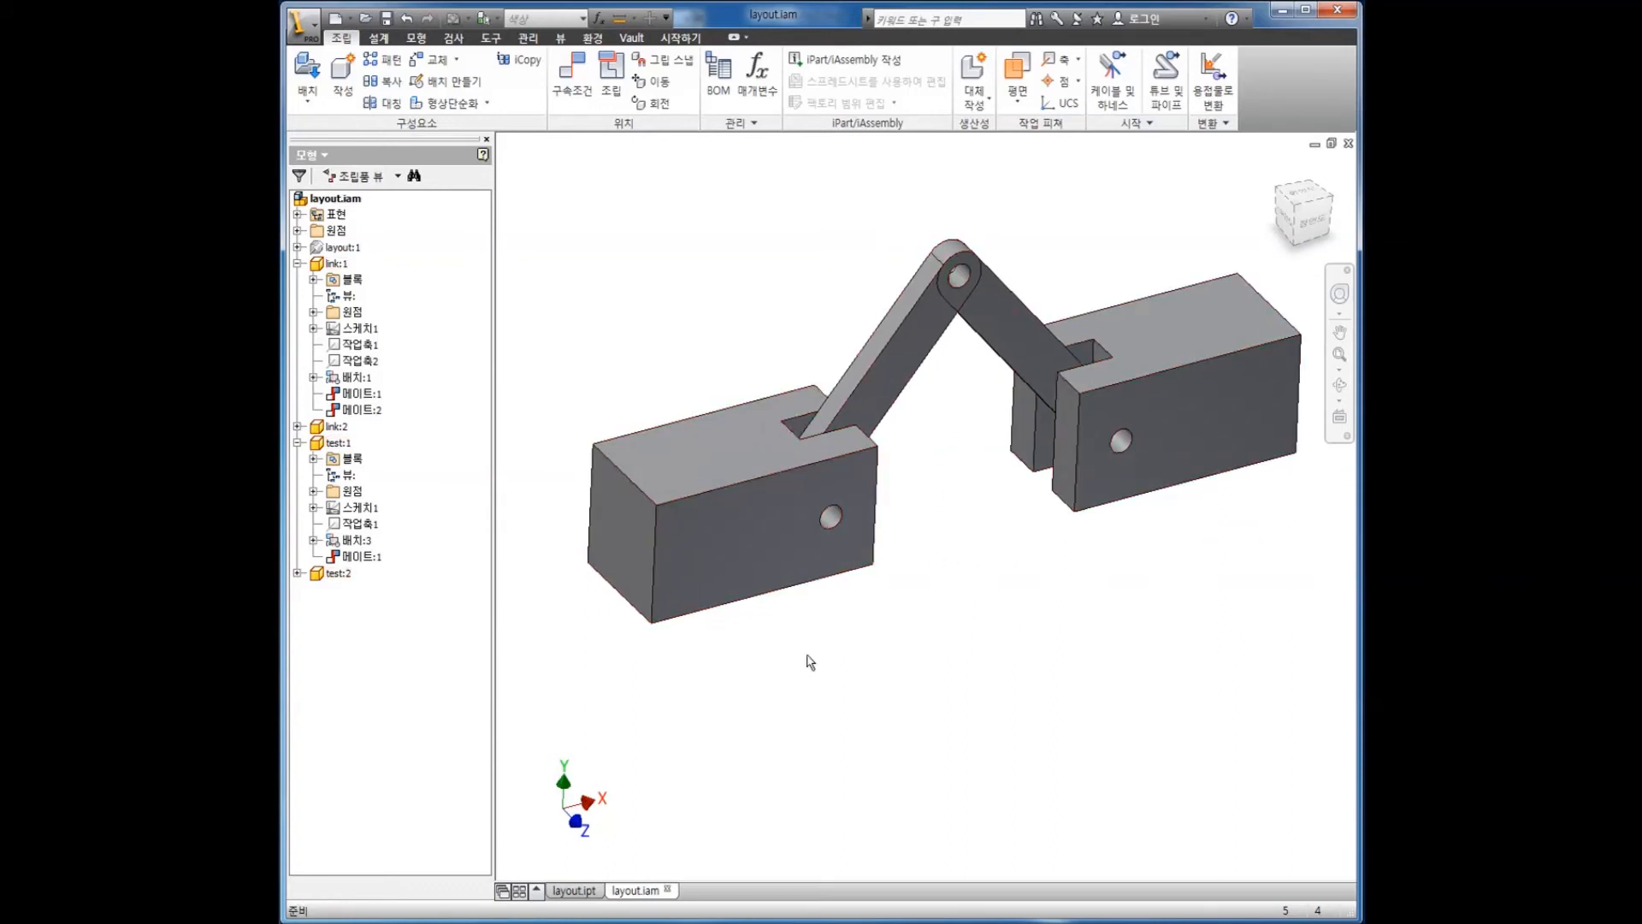
- Open the link block for editing in layout.ipt and dimension its end hole to a diameter of 15 mm
{"action": "left_click", "coordinate": [574, 890]}
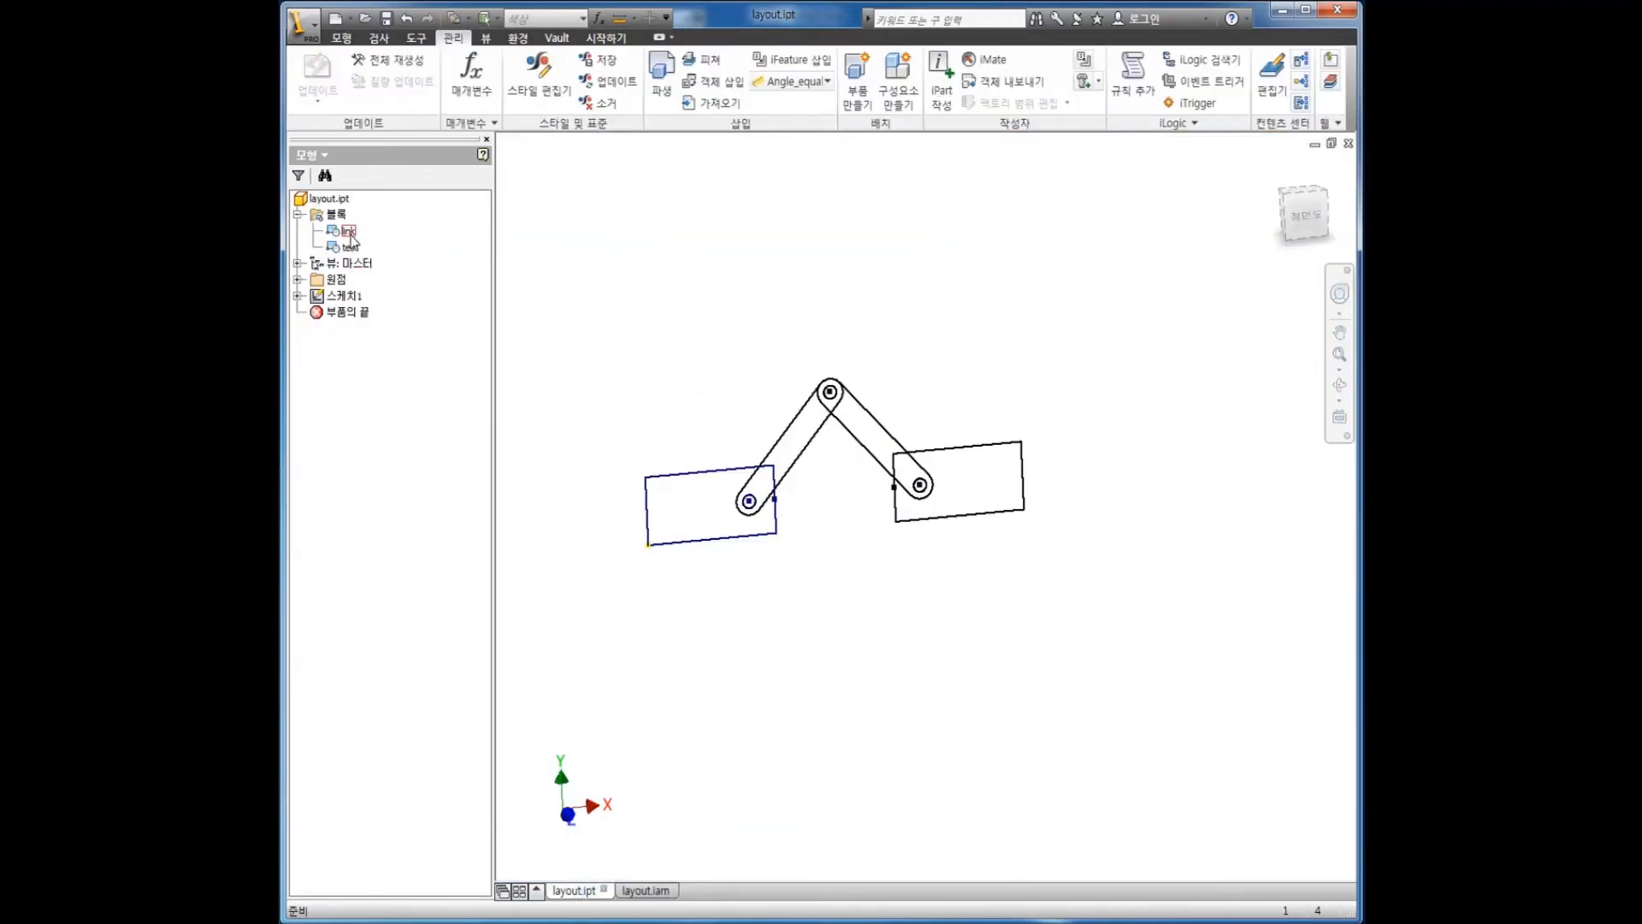
{"action": "right_click", "coordinate": [350, 234]}
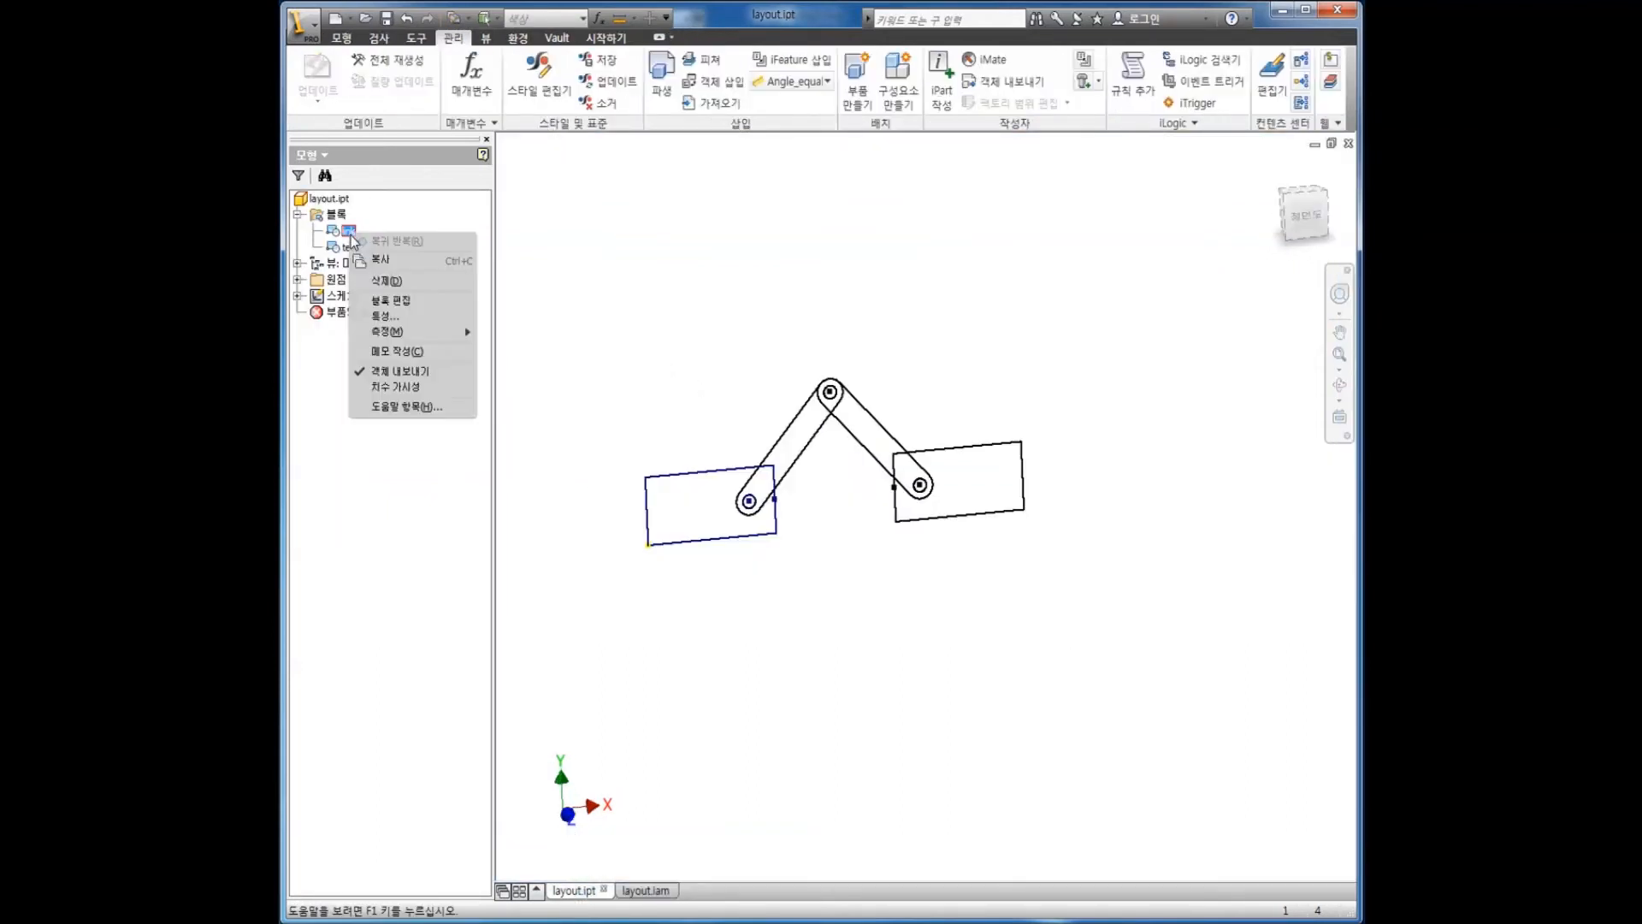
{"action": "left_click", "coordinate": [389, 302]}
{"action": "key", "text": "d"}
{"action": "left_click", "coordinate": [681, 477]}
{"action": "left_click", "coordinate": [631, 374]}
{"action": "type", "text": "1"}
{"action": "key", "text": "Return"}
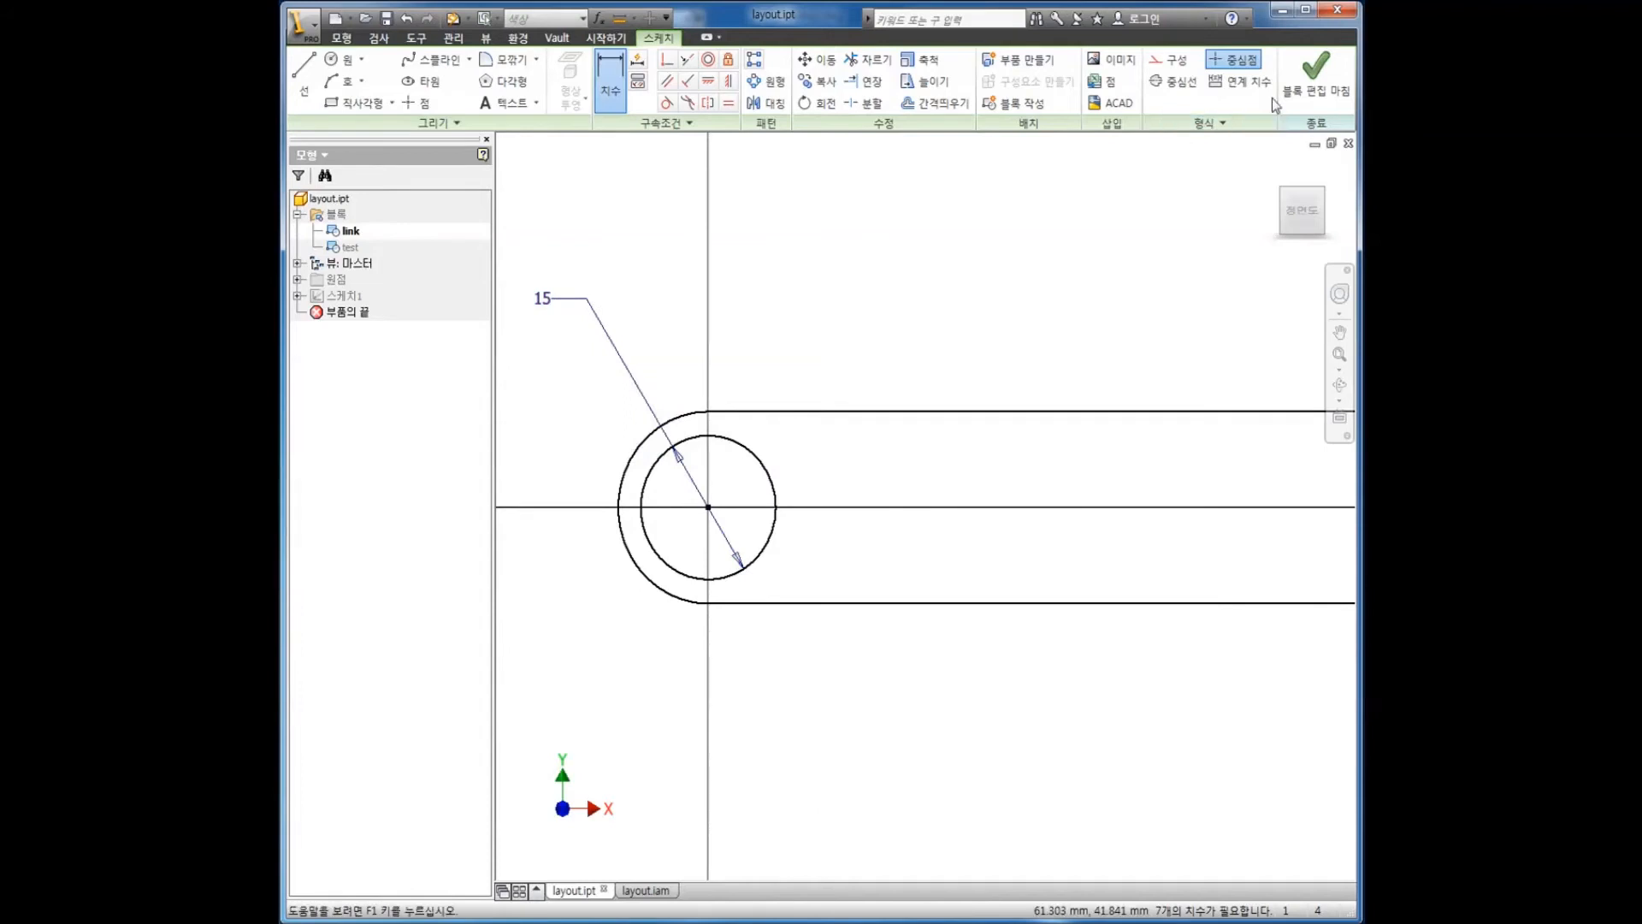
- Finish editing the link block, set the test block's hole diameter to 15 mm, and finish the block edit
{"action": "left_click", "coordinate": [1304, 70]}
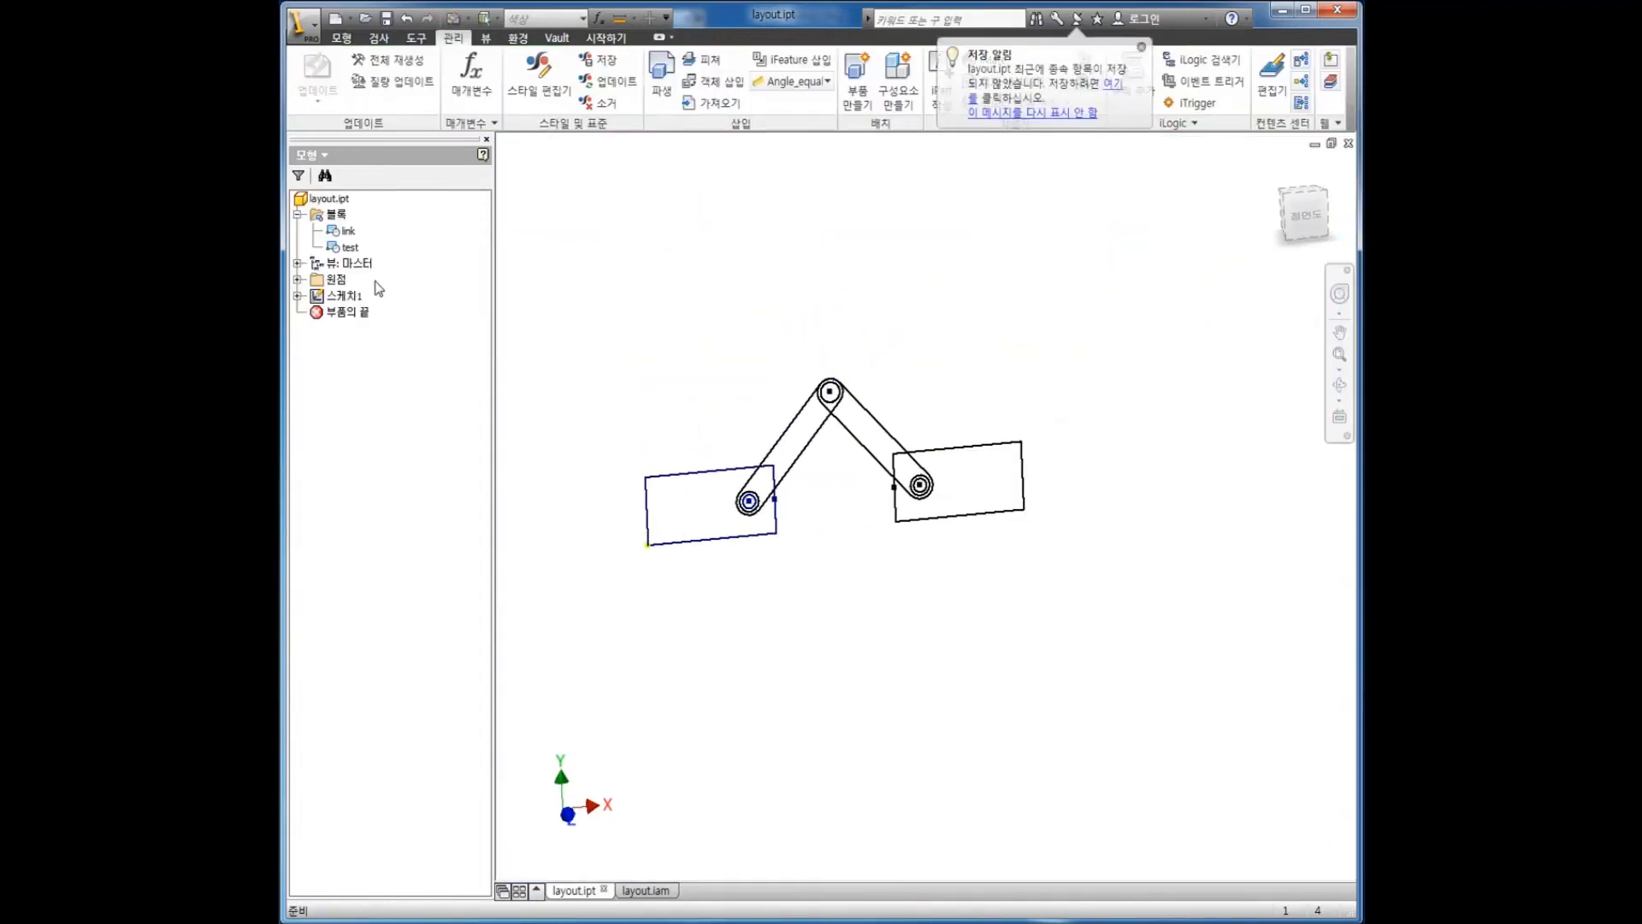
{"action": "right_click", "coordinate": [349, 246]}
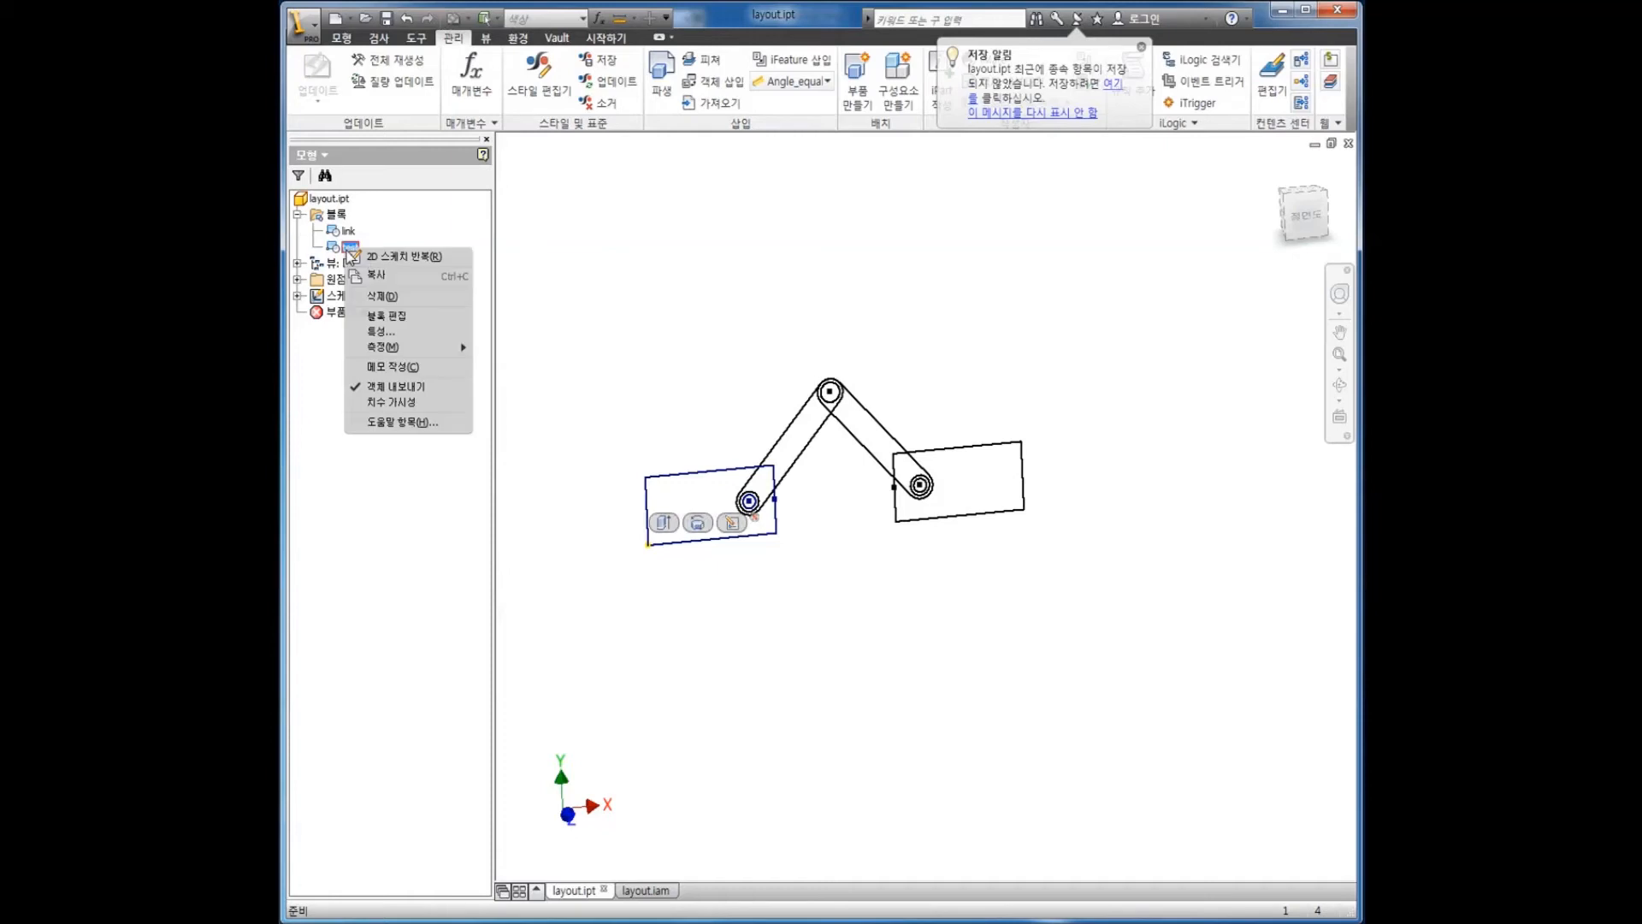
{"action": "left_click", "coordinate": [387, 317]}
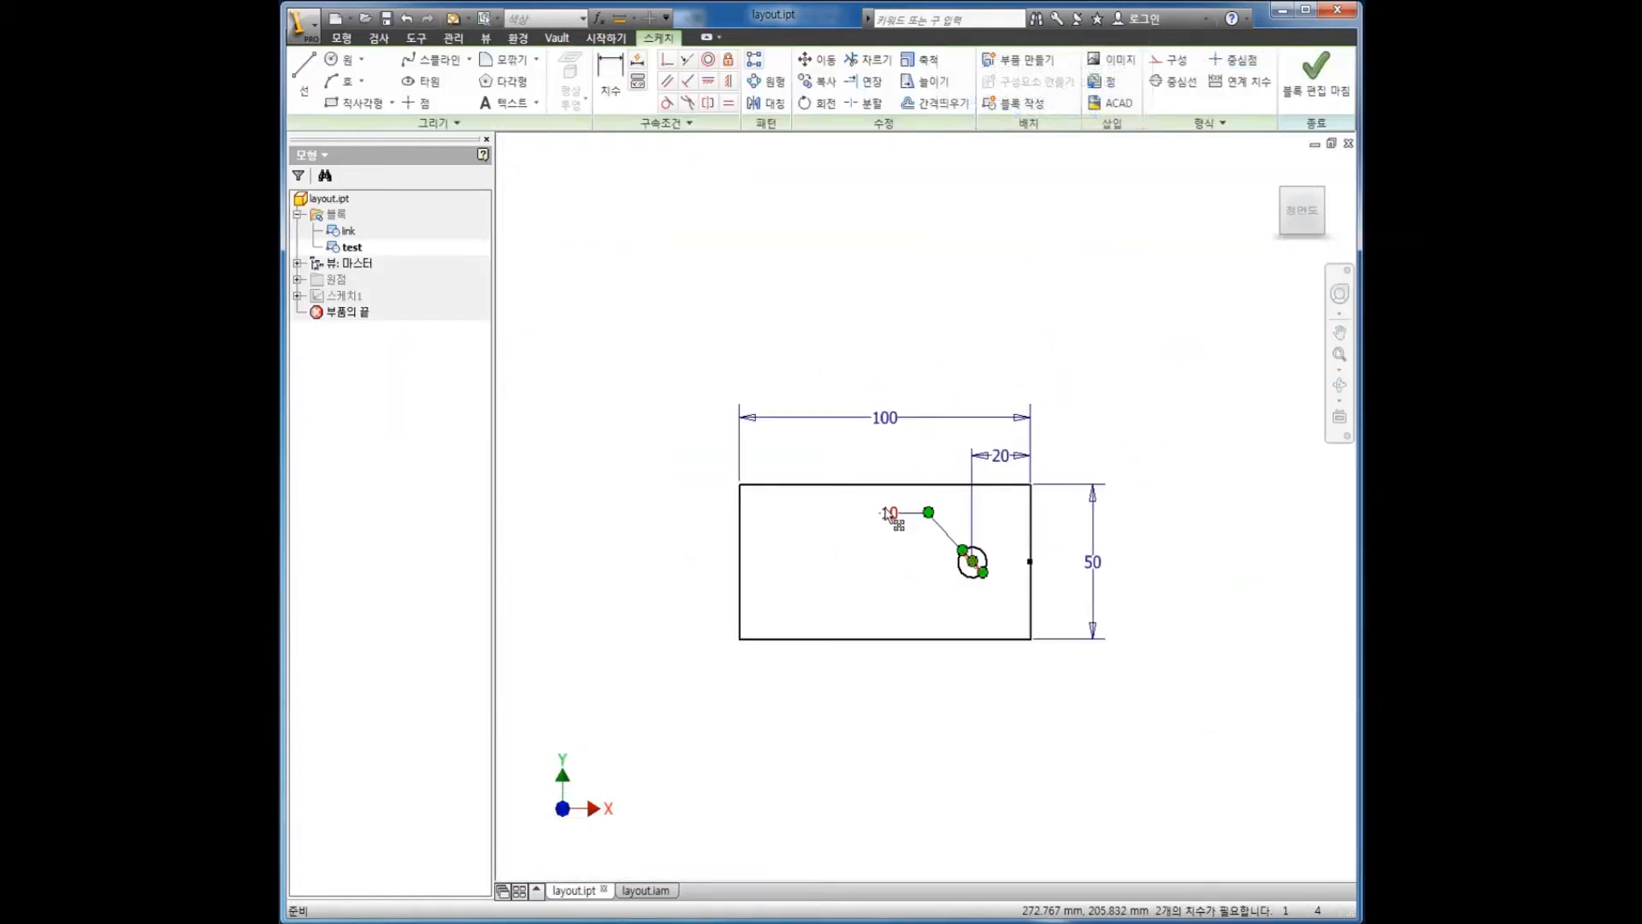
{"action": "double_click", "coordinate": [889, 515]}
{"action": "type", "text": "15"}
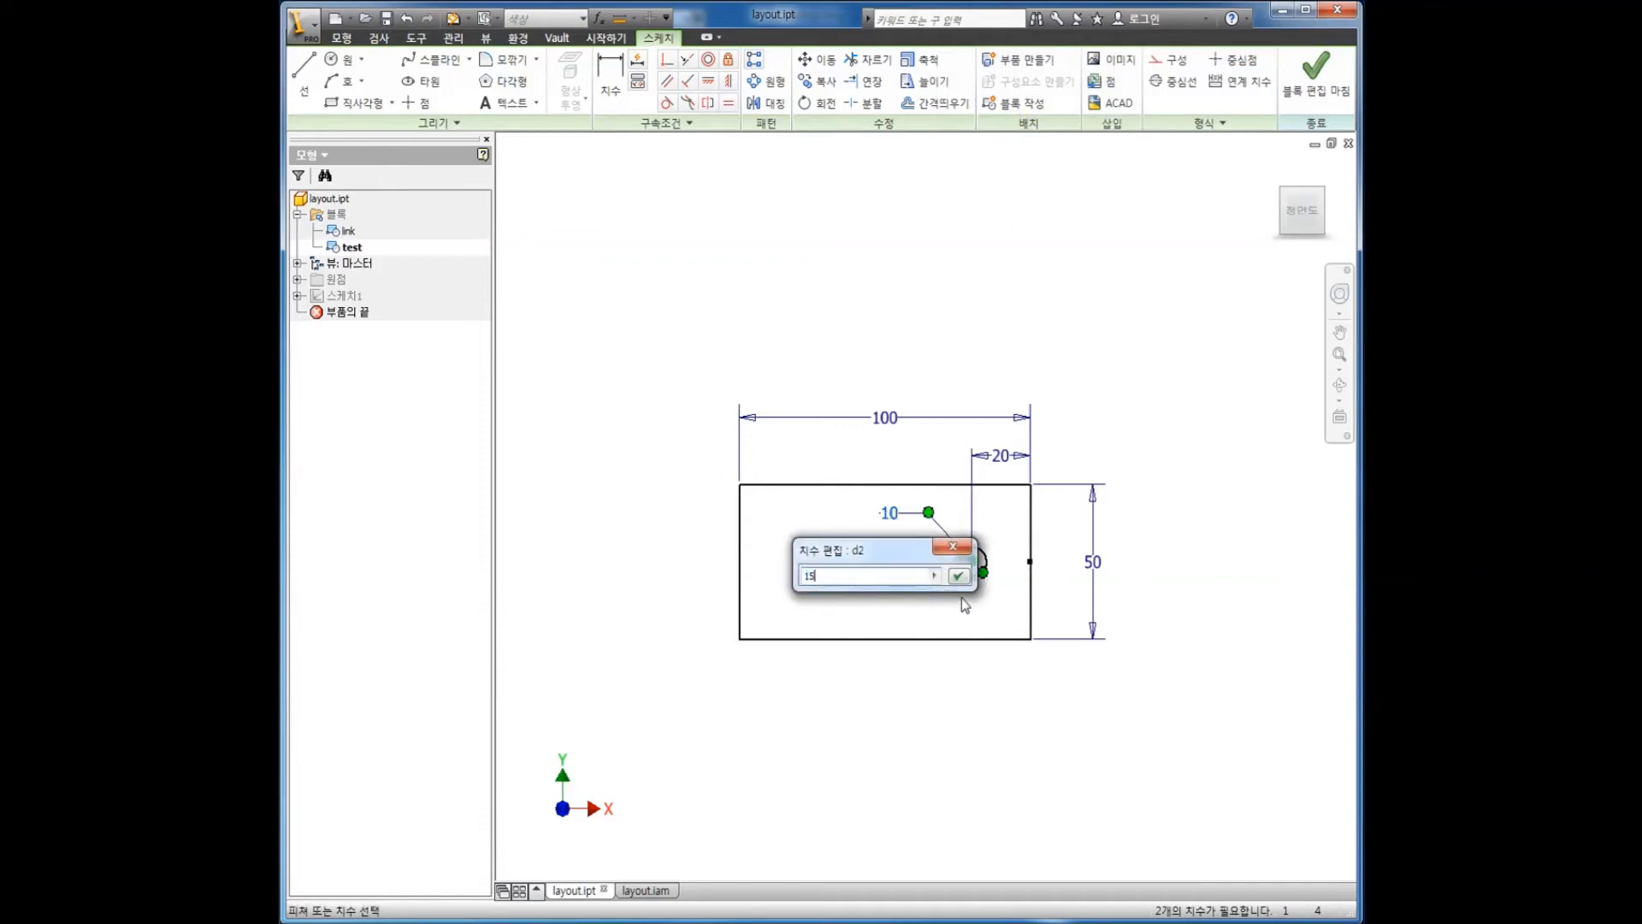
{"action": "left_click", "coordinate": [958, 576]}
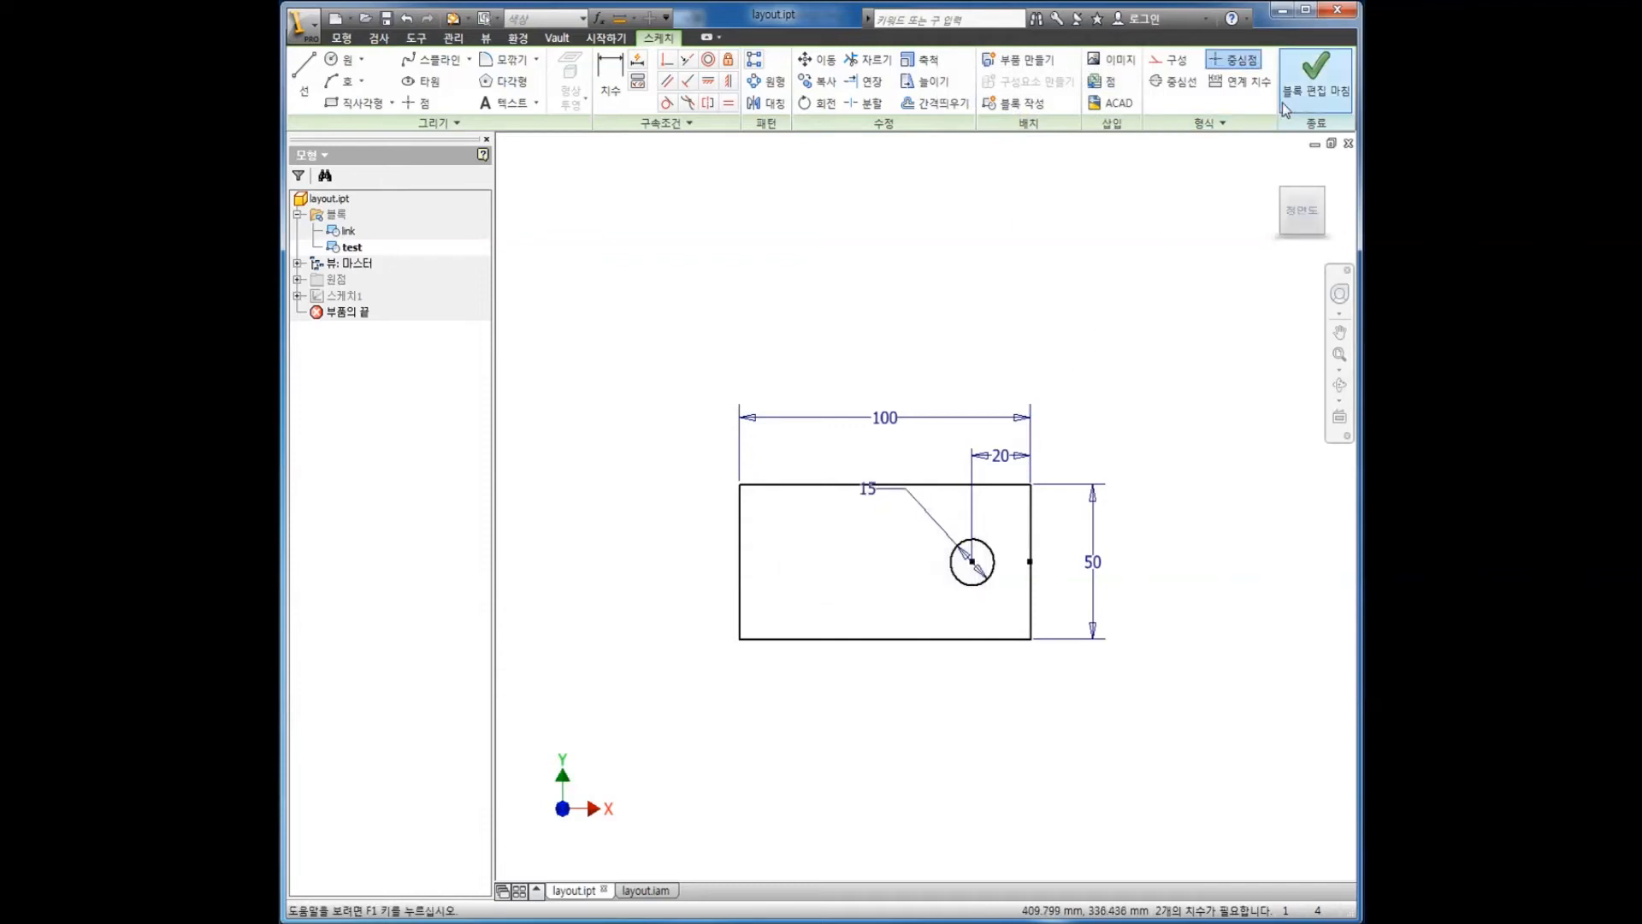
{"action": "left_click", "coordinate": [1296, 76]}
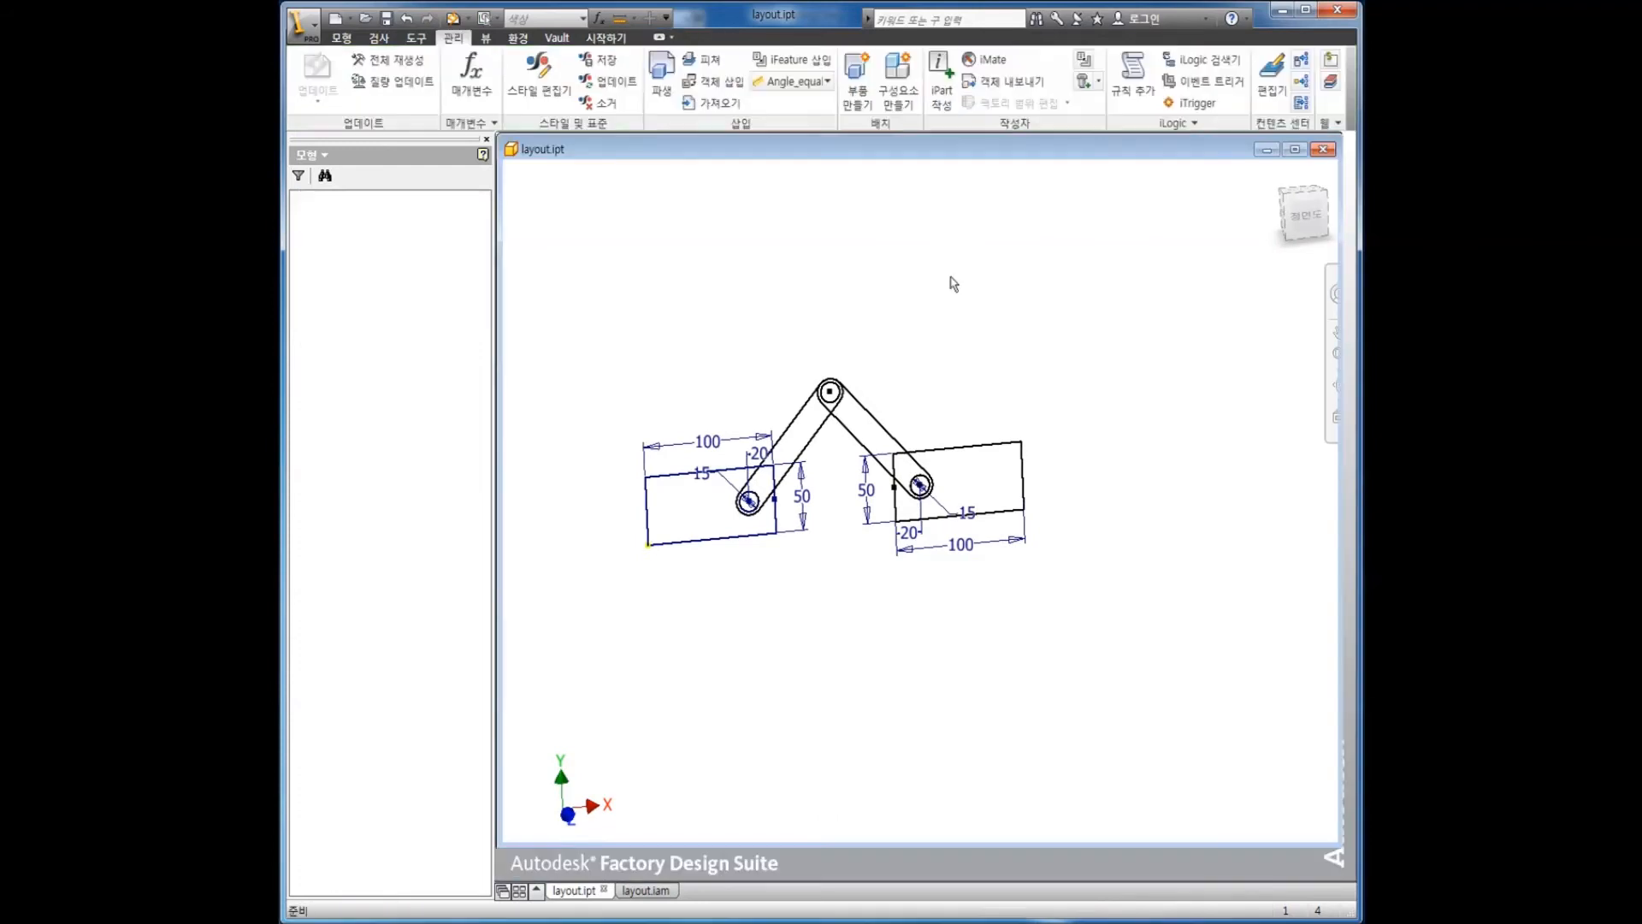
- Return to the layout.iam assembly and inspect the holes in the links and test blocks from another angle
{"action": "left_click", "coordinate": [640, 890]}
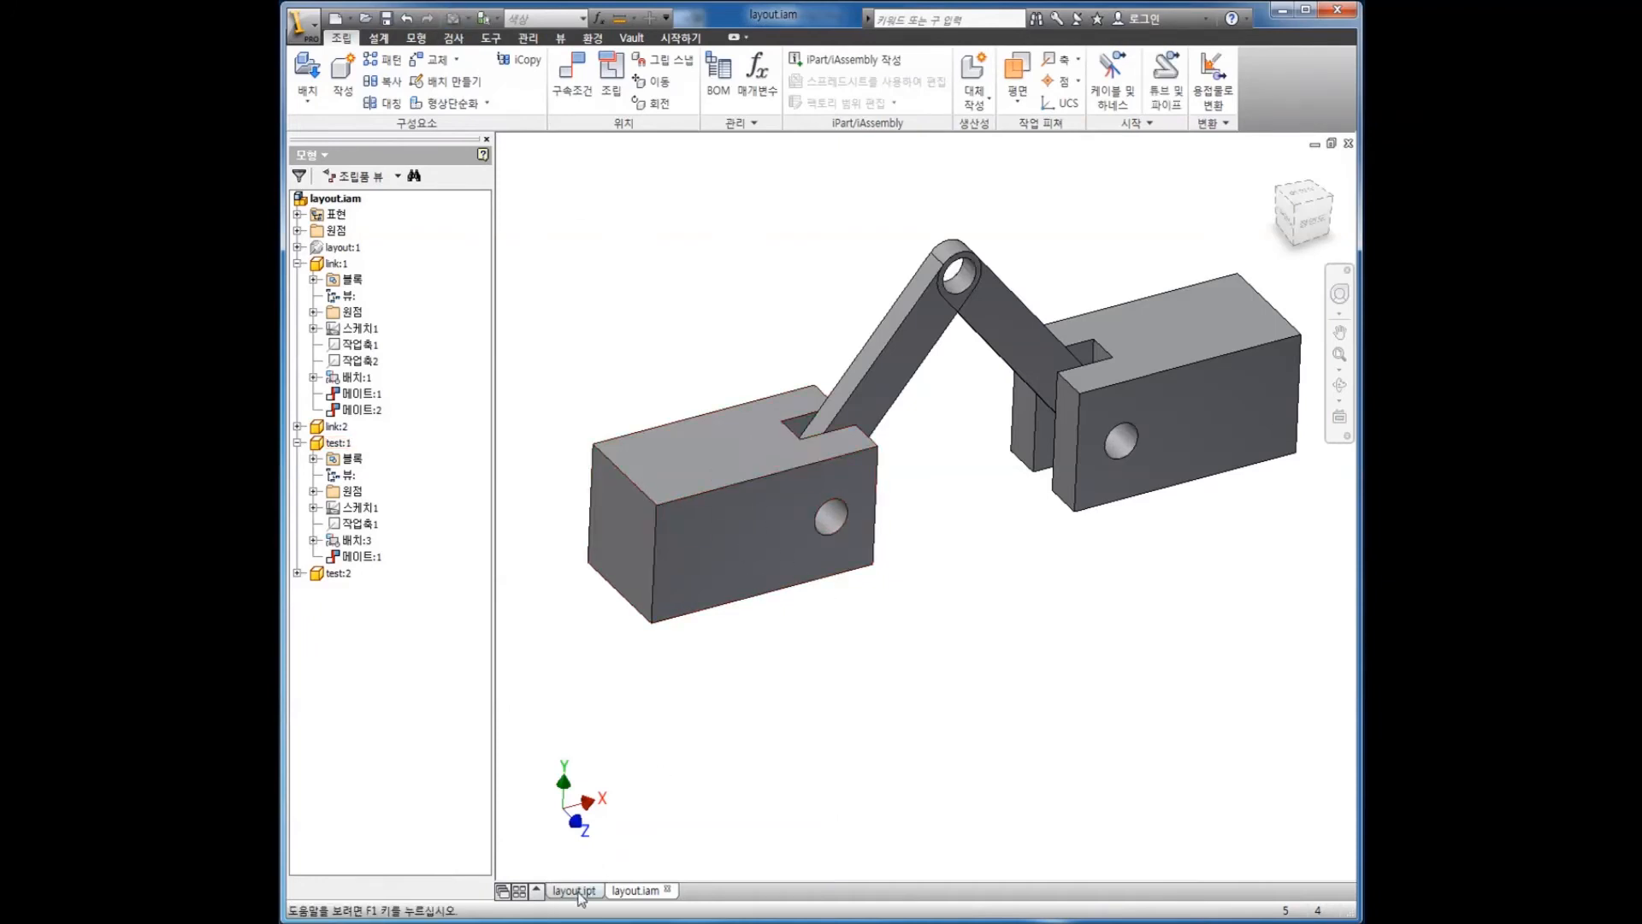
{"action": "mouse_move", "coordinate": [578, 895]}
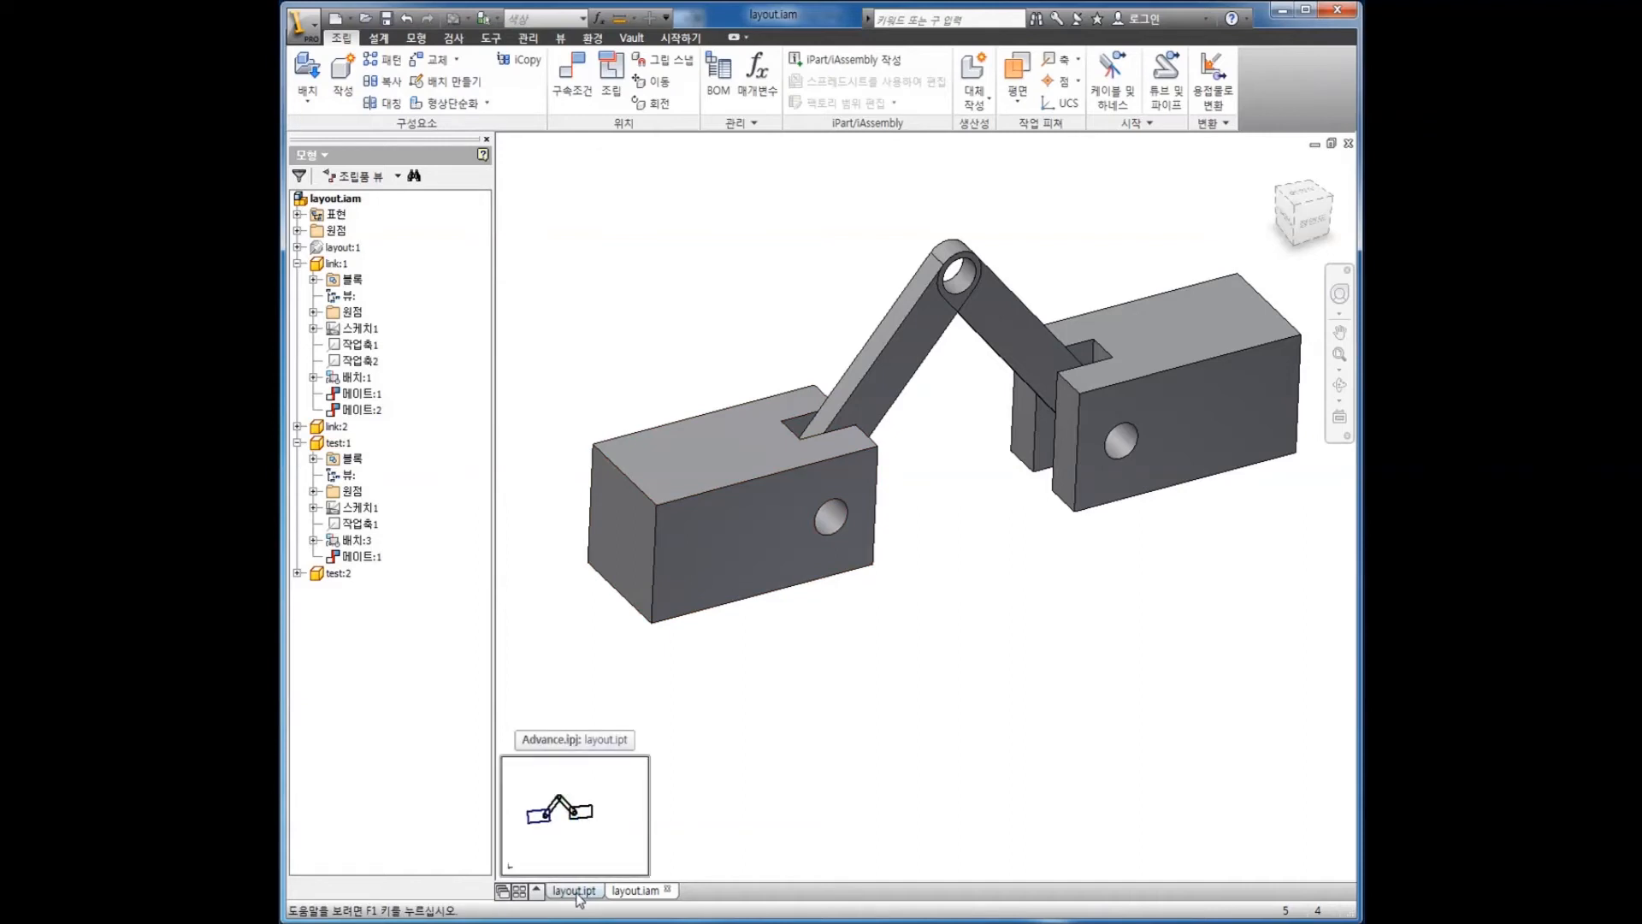
{"action": "key", "text": "F4"}
{"action": "left_click_drag", "start_coordinate": [945, 550], "coordinate": [1034, 561]}
{"action": "key", "text": "Escape"}
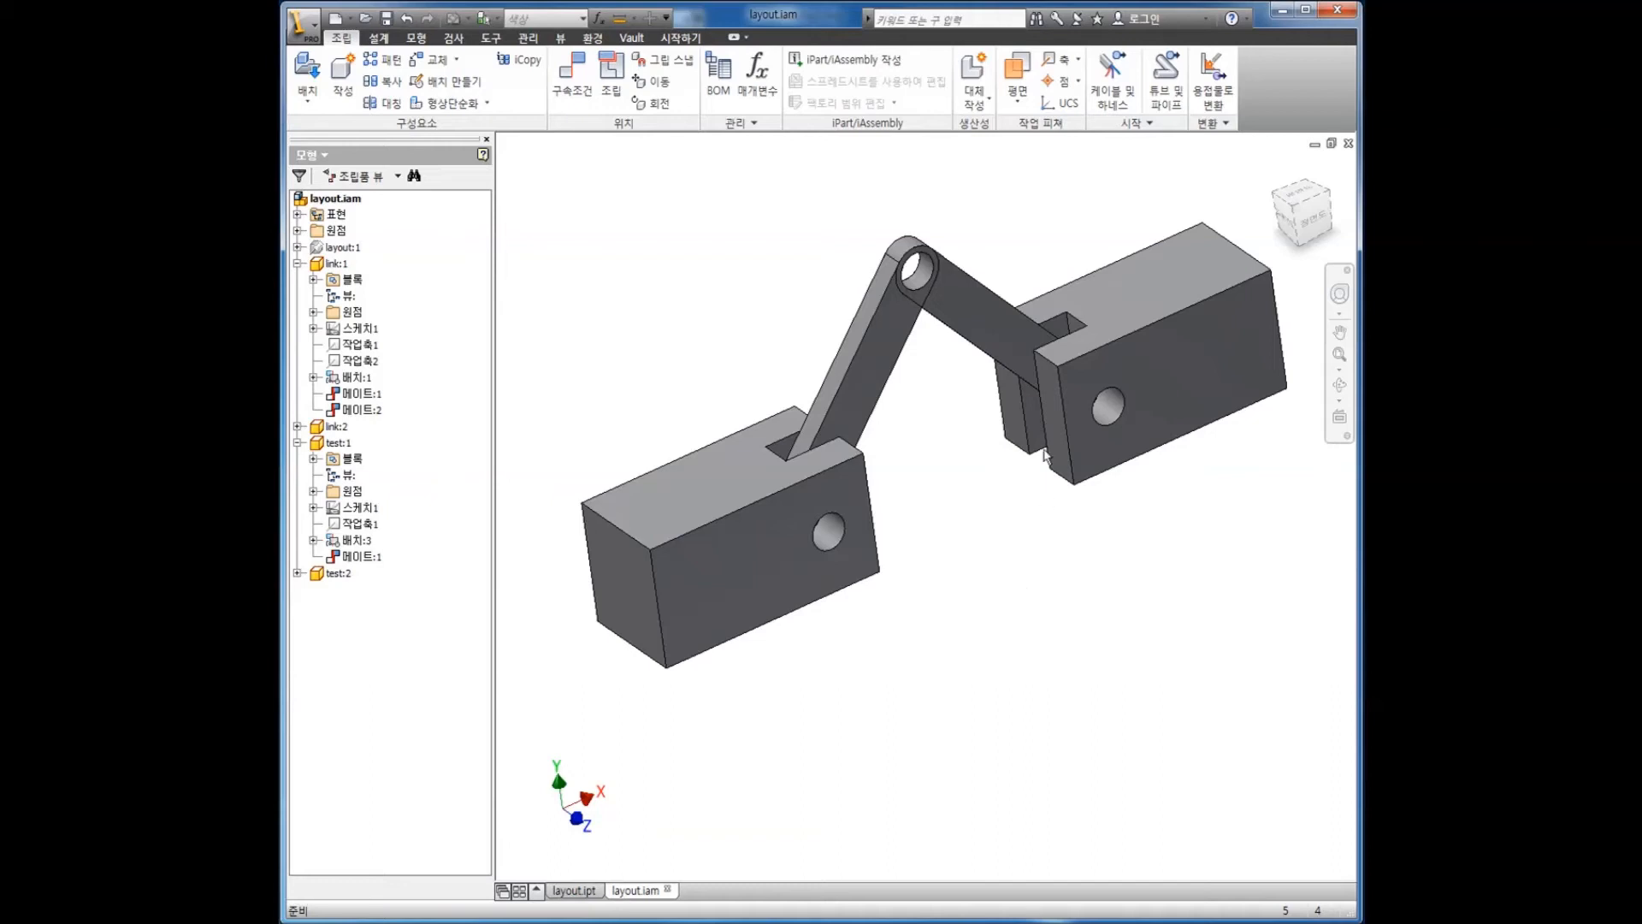
- Close layout.iam and layout.ipt without saving the changes
{"action": "left_click", "coordinate": [1348, 143]}
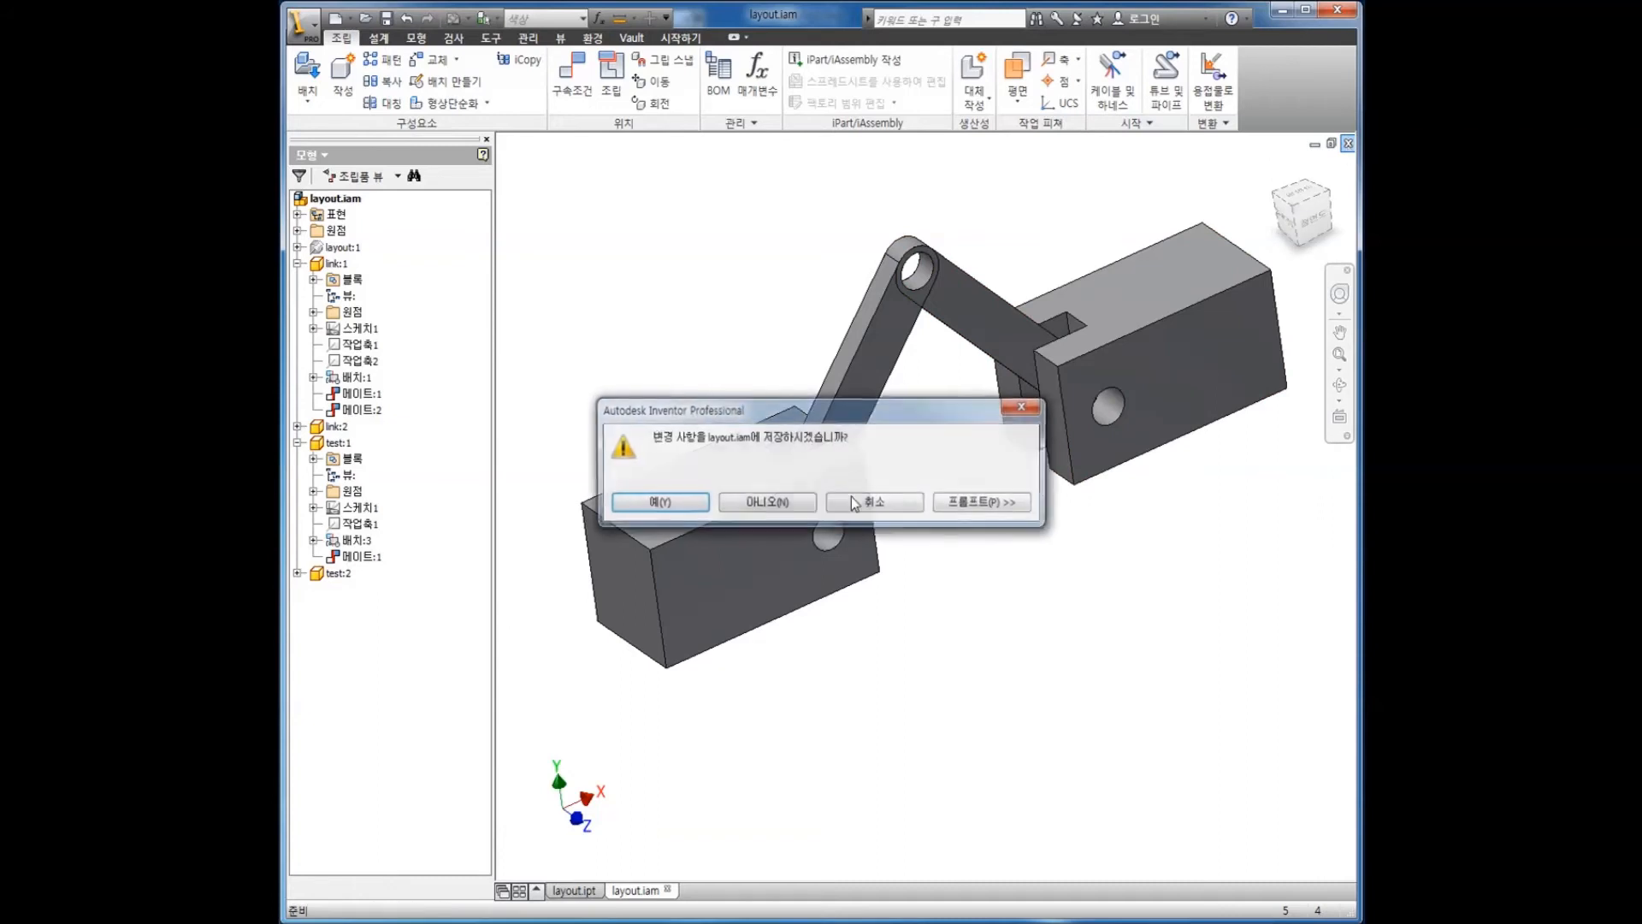
{"action": "left_click", "coordinate": [754, 506]}
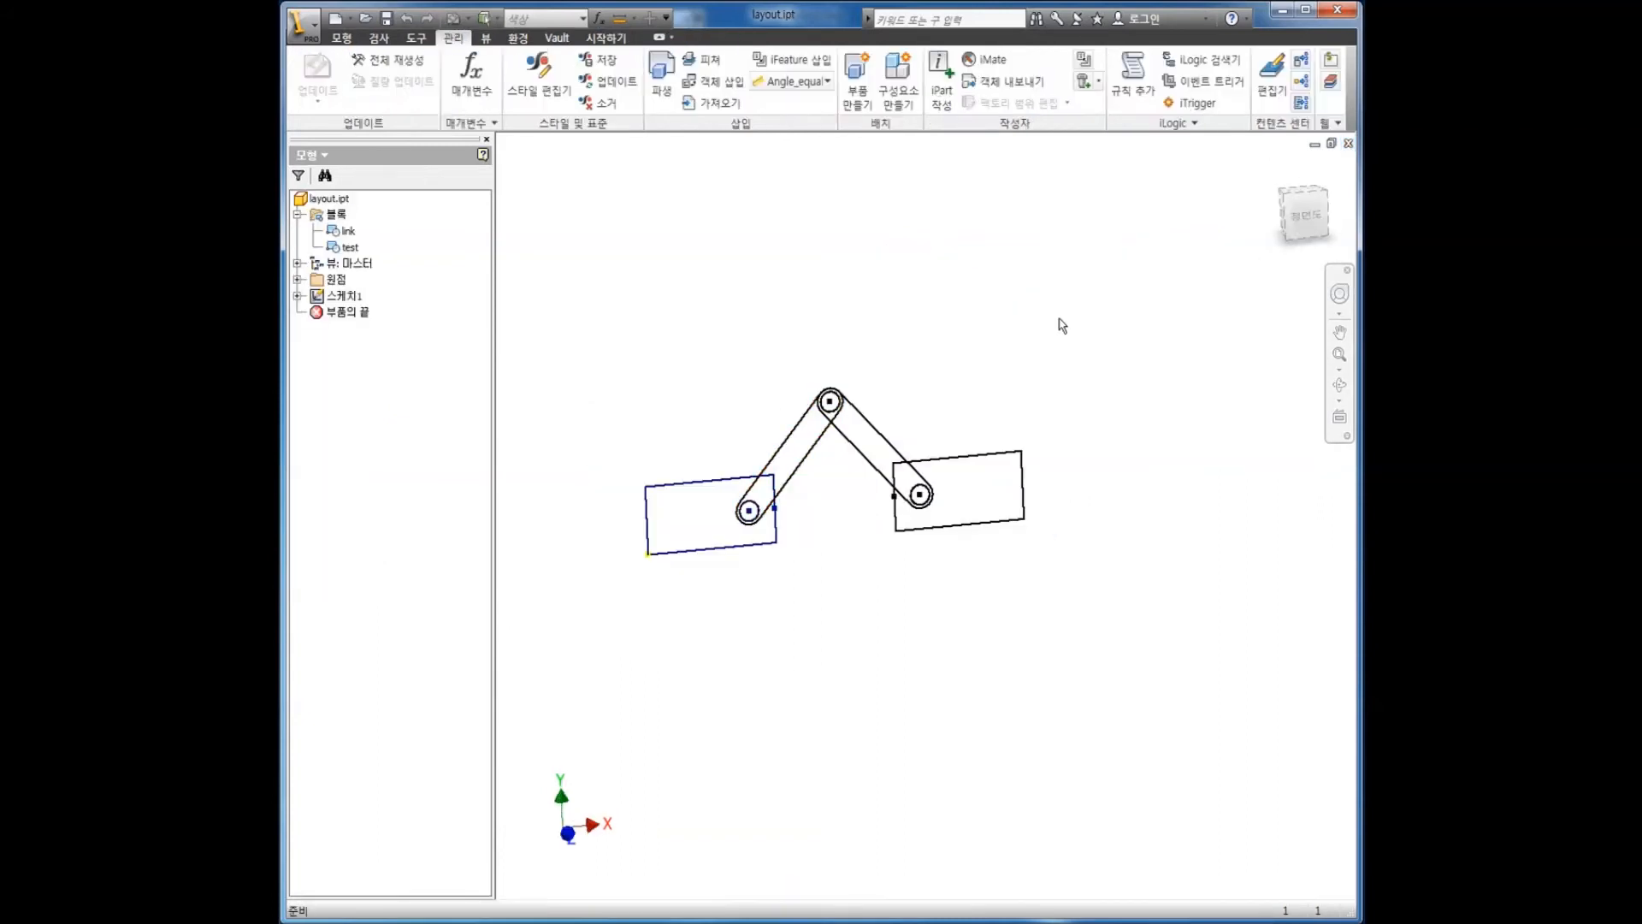
{"action": "left_click", "coordinate": [1347, 143]}
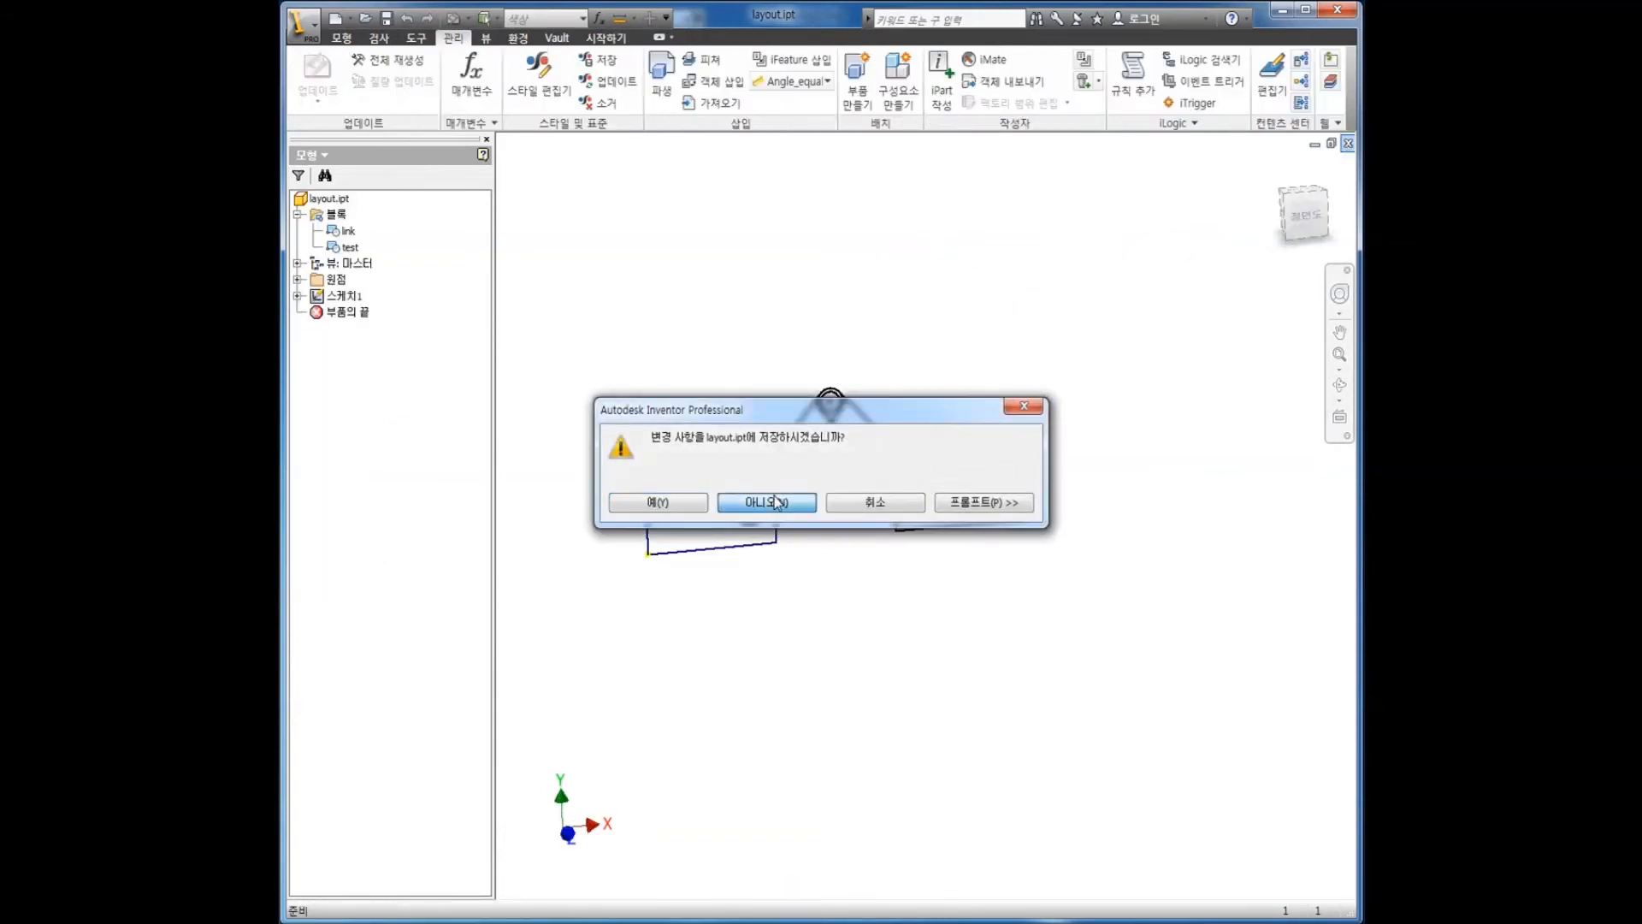
{"action": "left_click", "coordinate": [773, 502]}
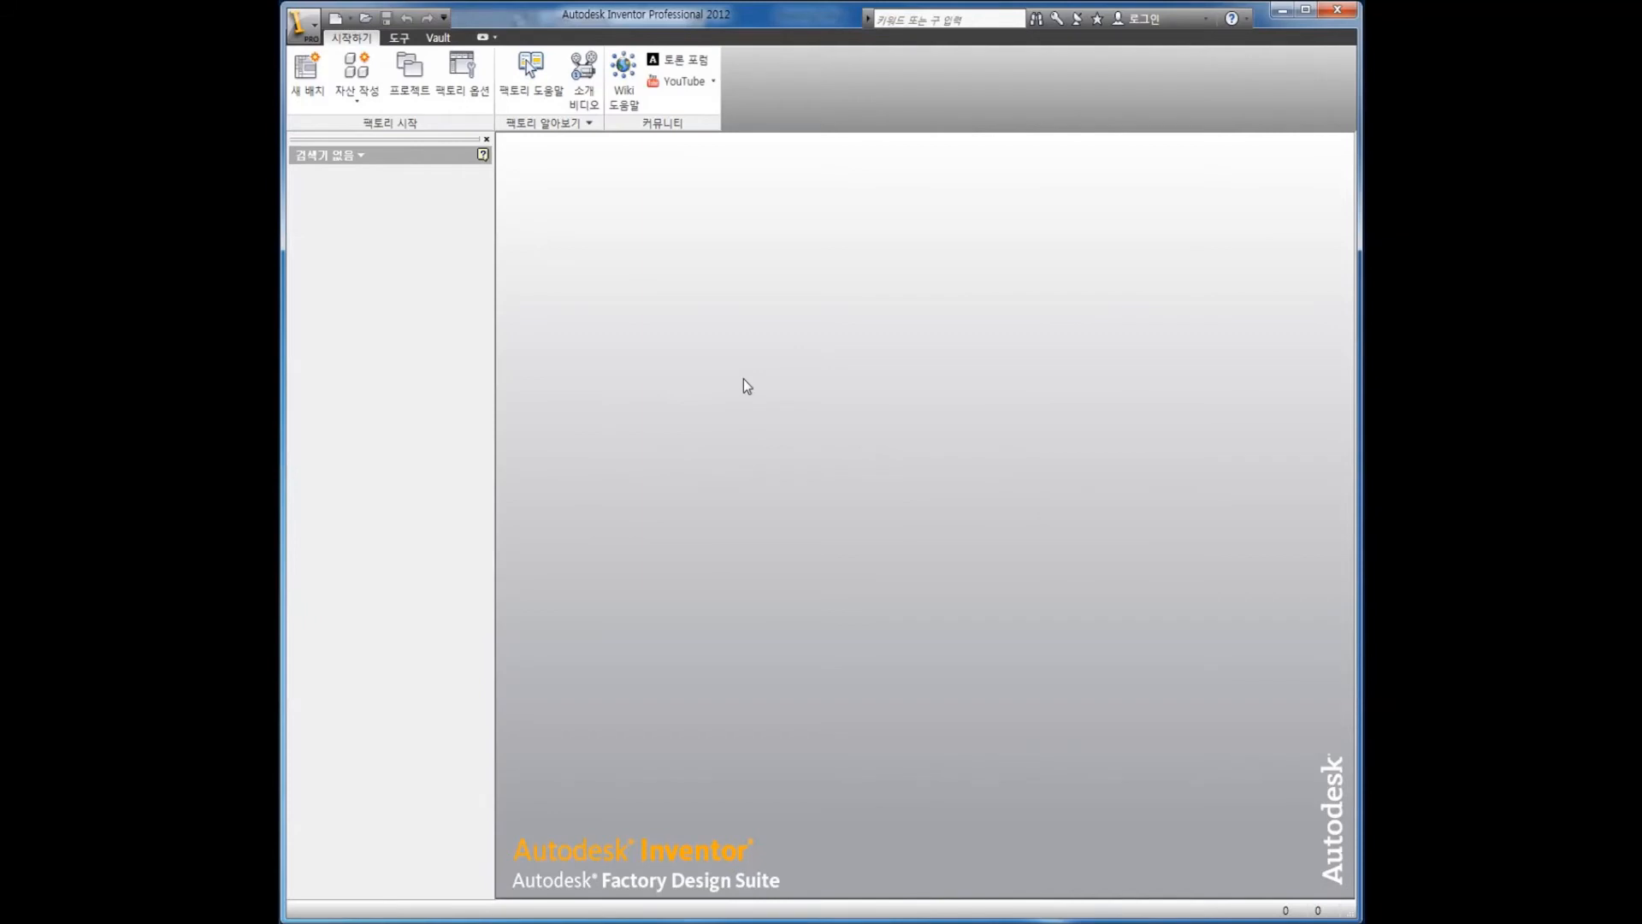
- Create a new part and sketch a 100 by 10 mm rectangle with its first corner at the origin
{"action": "left_click", "coordinate": [336, 18]}
{"action": "double_click", "coordinate": [579, 369]}
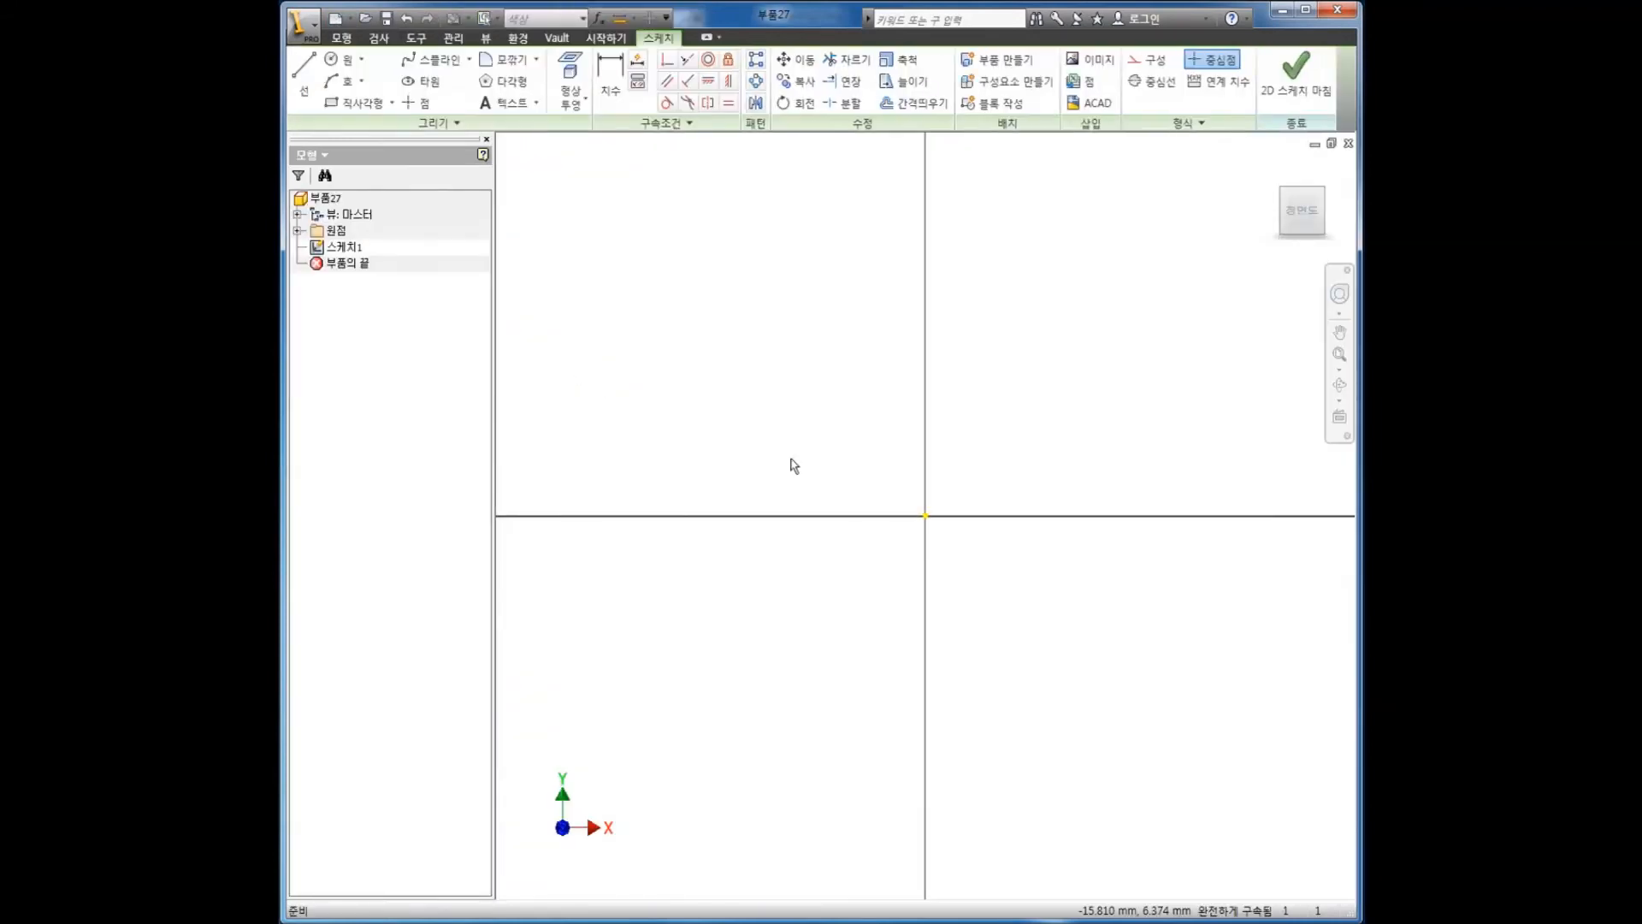
{"action": "left_click", "coordinate": [353, 103]}
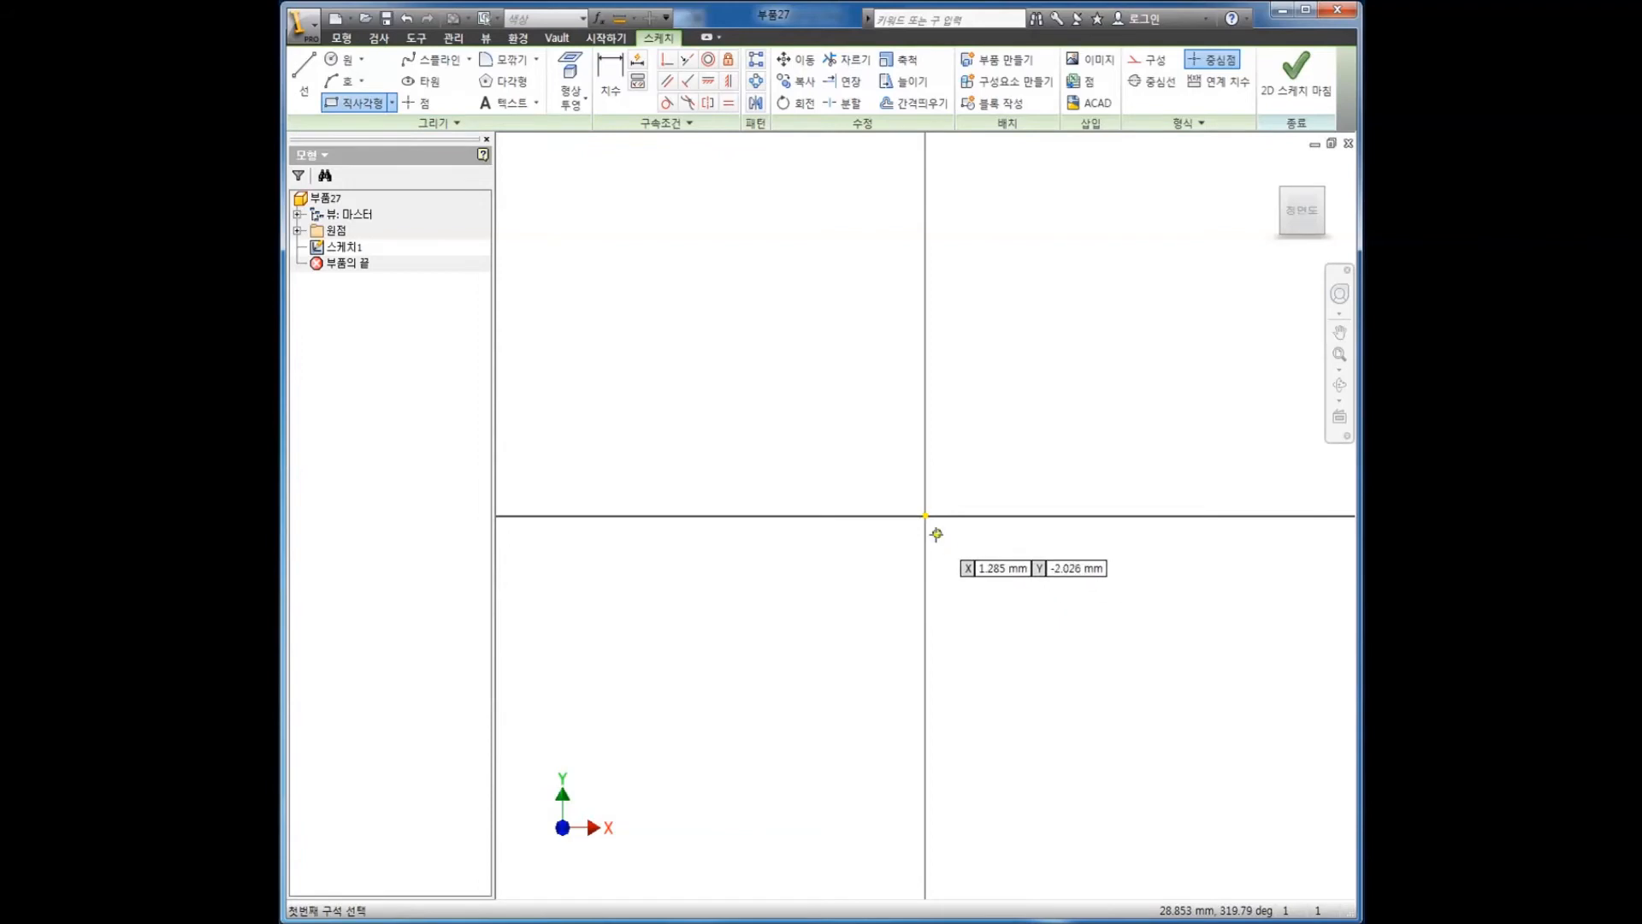
{"action": "right_click", "coordinate": [760, 426]}
{"action": "left_click", "coordinate": [834, 399]}
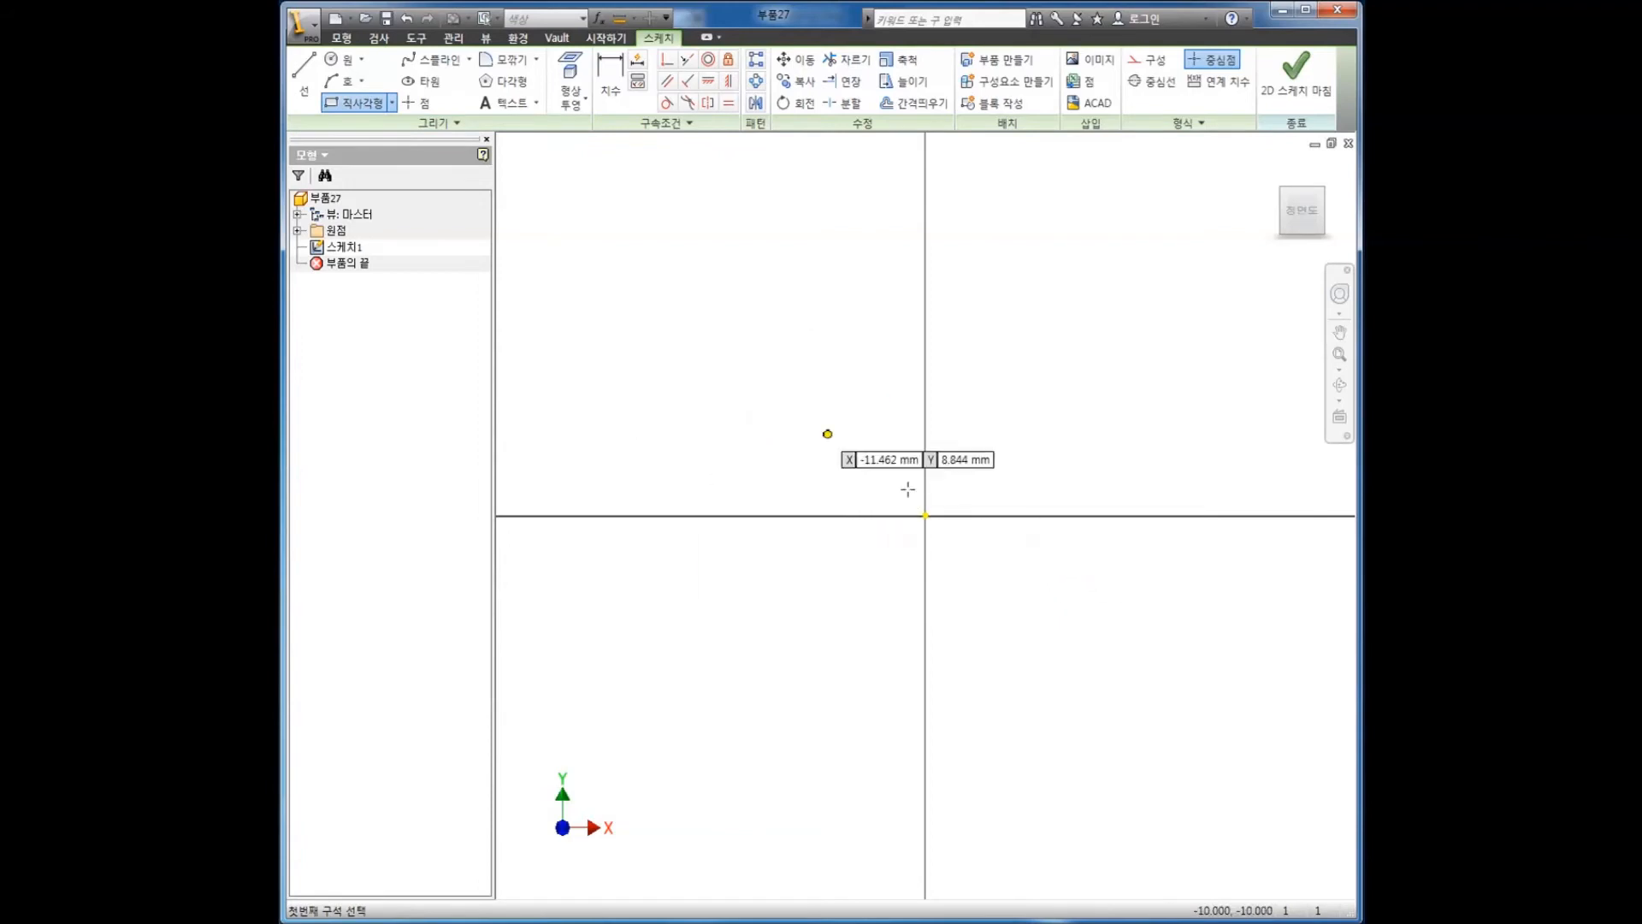
{"action": "left_click", "coordinate": [924, 514]}
{"action": "middle_click_drag", "start_coordinate": [783, 547], "coordinate": [597, 568]}
{"action": "type", "text": "100"}
{"action": "key", "text": "Tab"}
{"action": "type", "text": "10"}
{"action": "key", "text": "Return"}
{"action": "scroll", "coordinate": [784, 466], "scroll_direction": "down", "scroll_amount": 4}
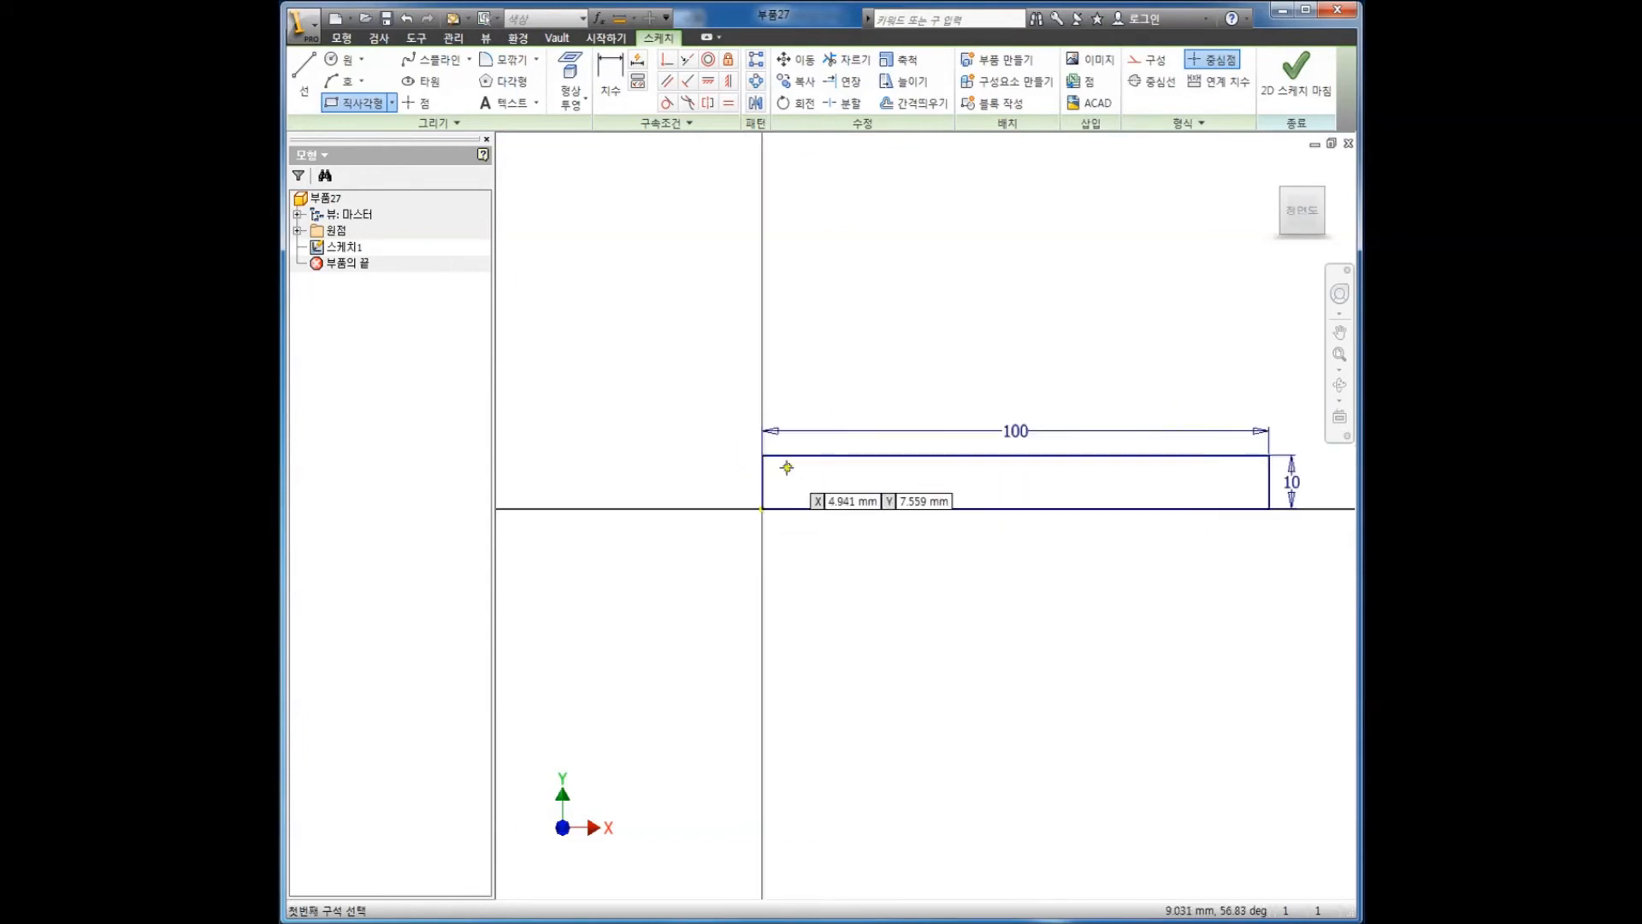
- Finish the sketch and extrude the rectangle symmetrically to a distance of 100 mm
{"action": "right_click", "coordinate": [901, 390]}
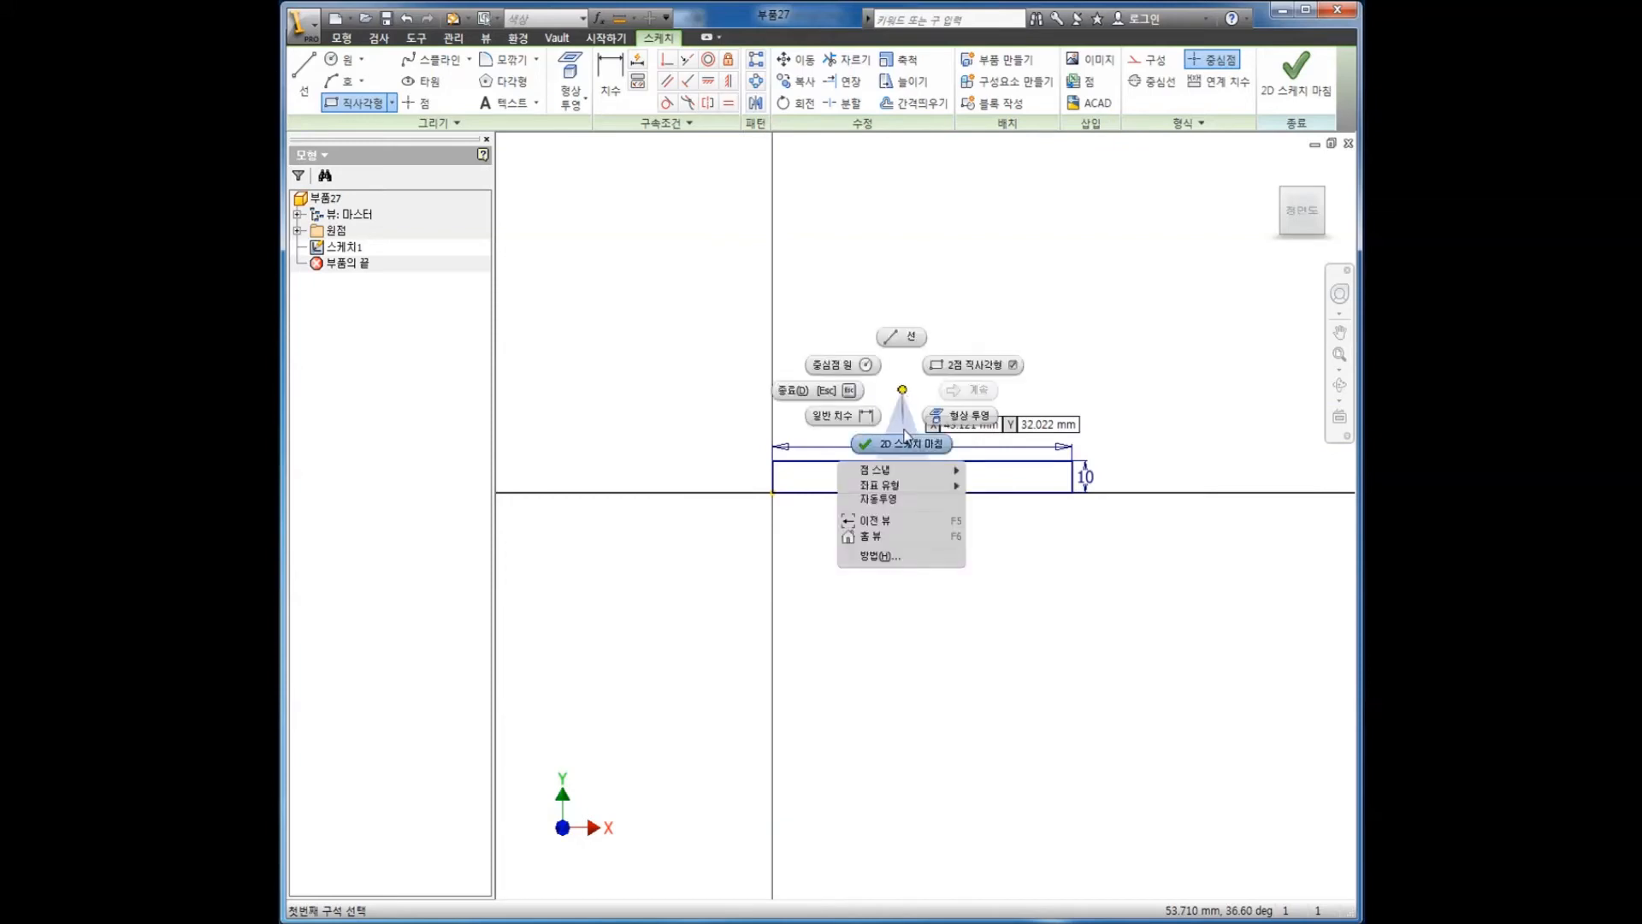
{"action": "left_click", "coordinate": [901, 434]}
{"action": "right_click", "coordinate": [986, 370]}
{"action": "left_click", "coordinate": [1027, 352]}
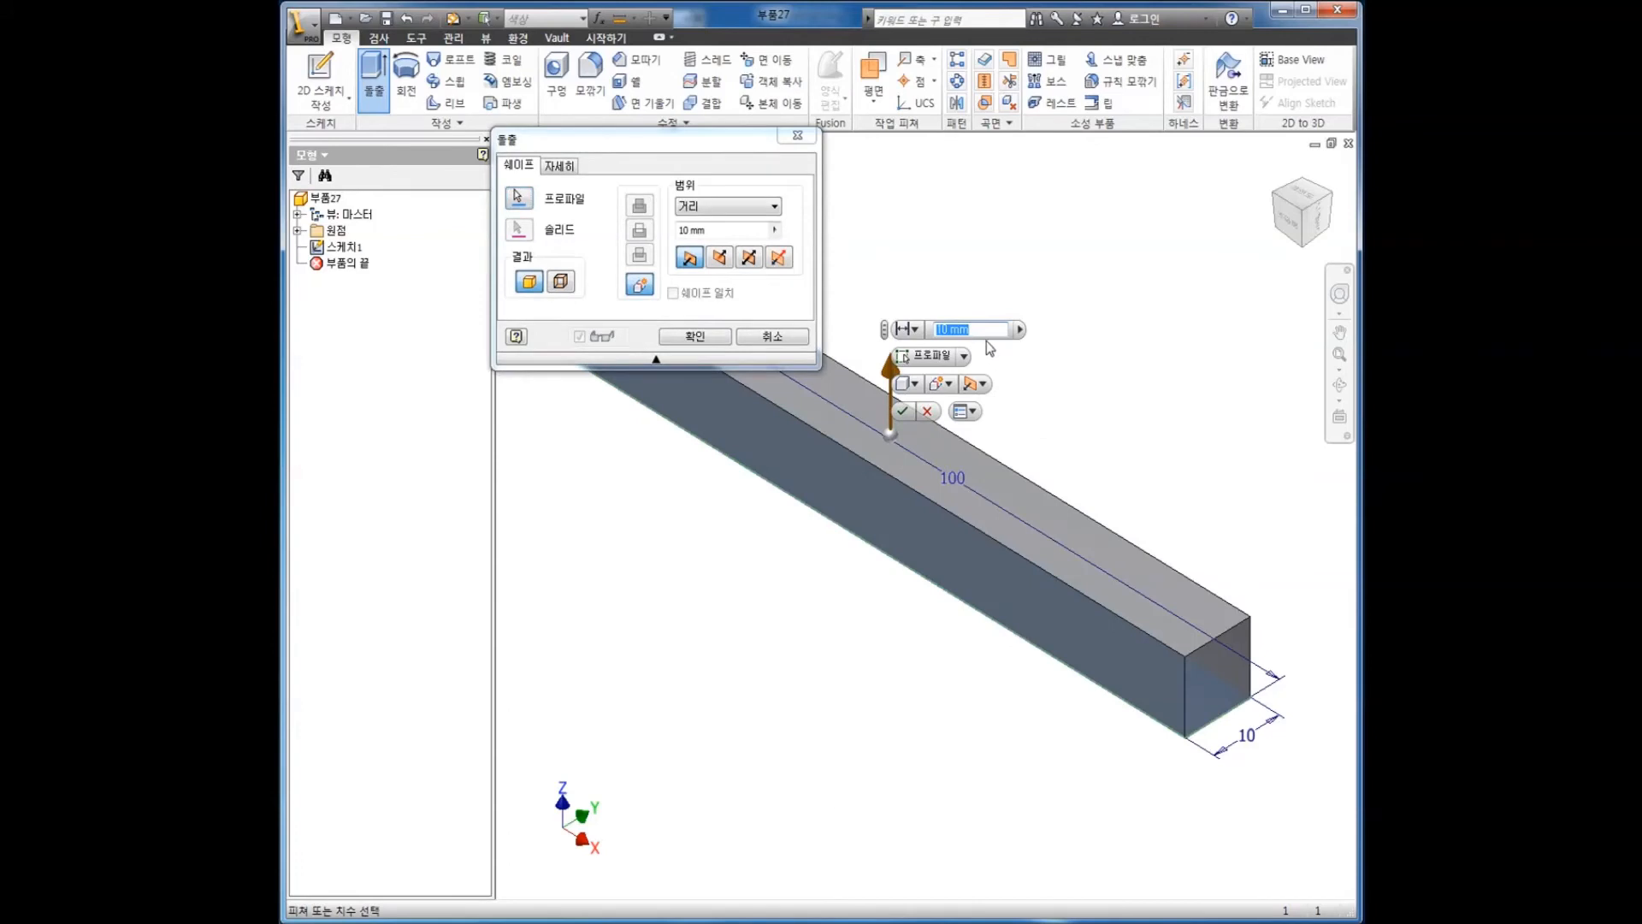
{"action": "left_click", "coordinate": [748, 257]}
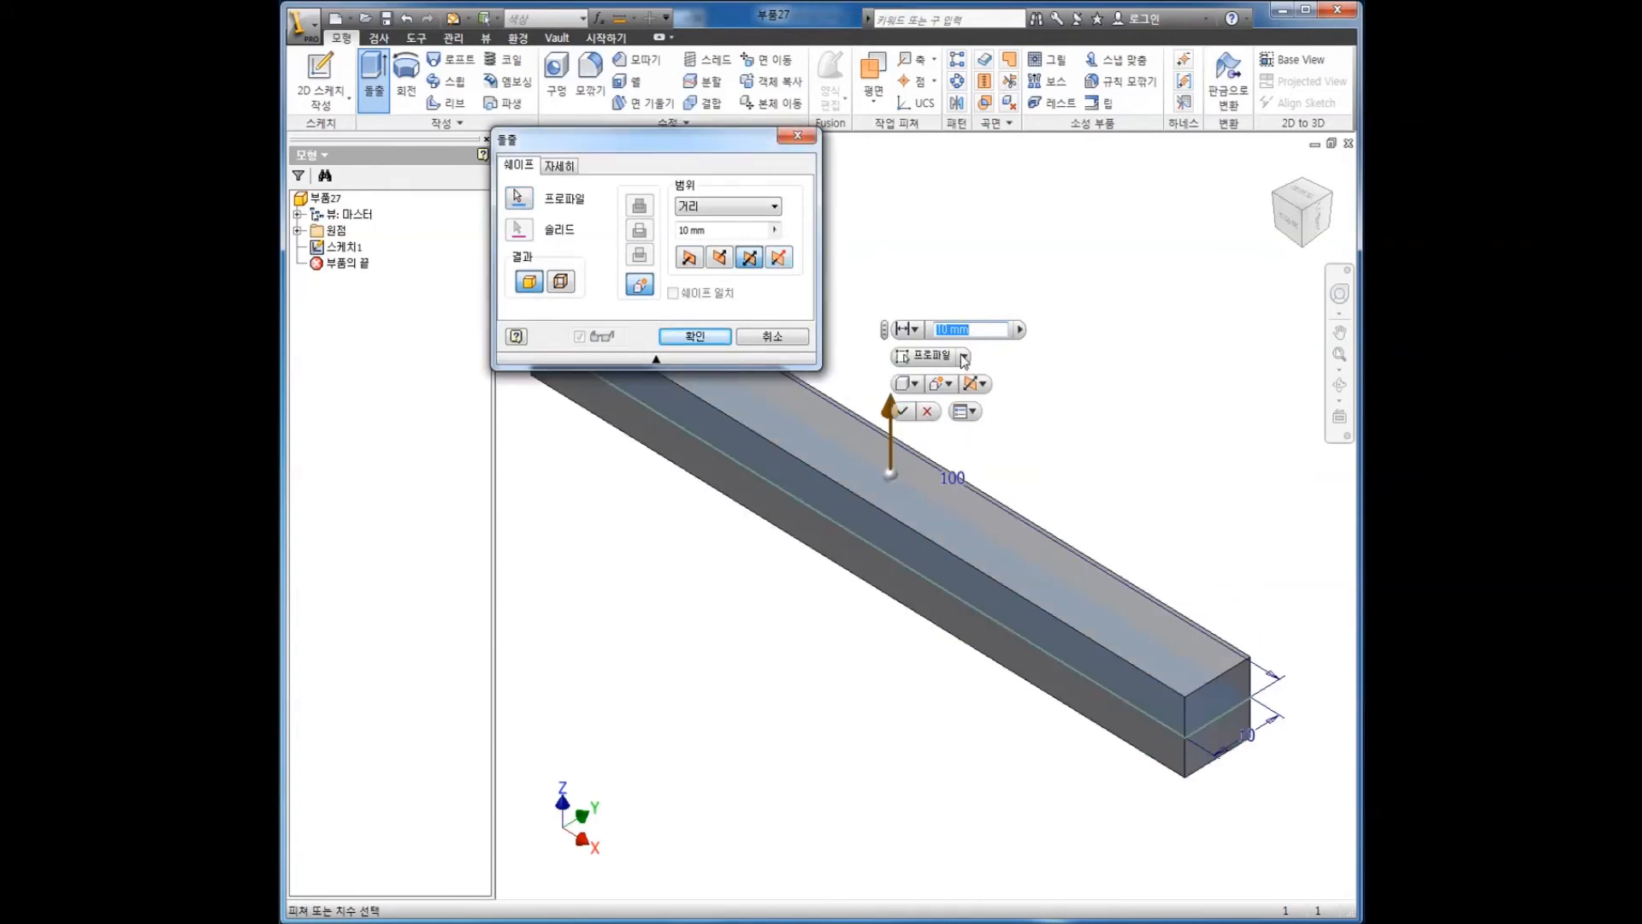
{"action": "type", "text": "100"}
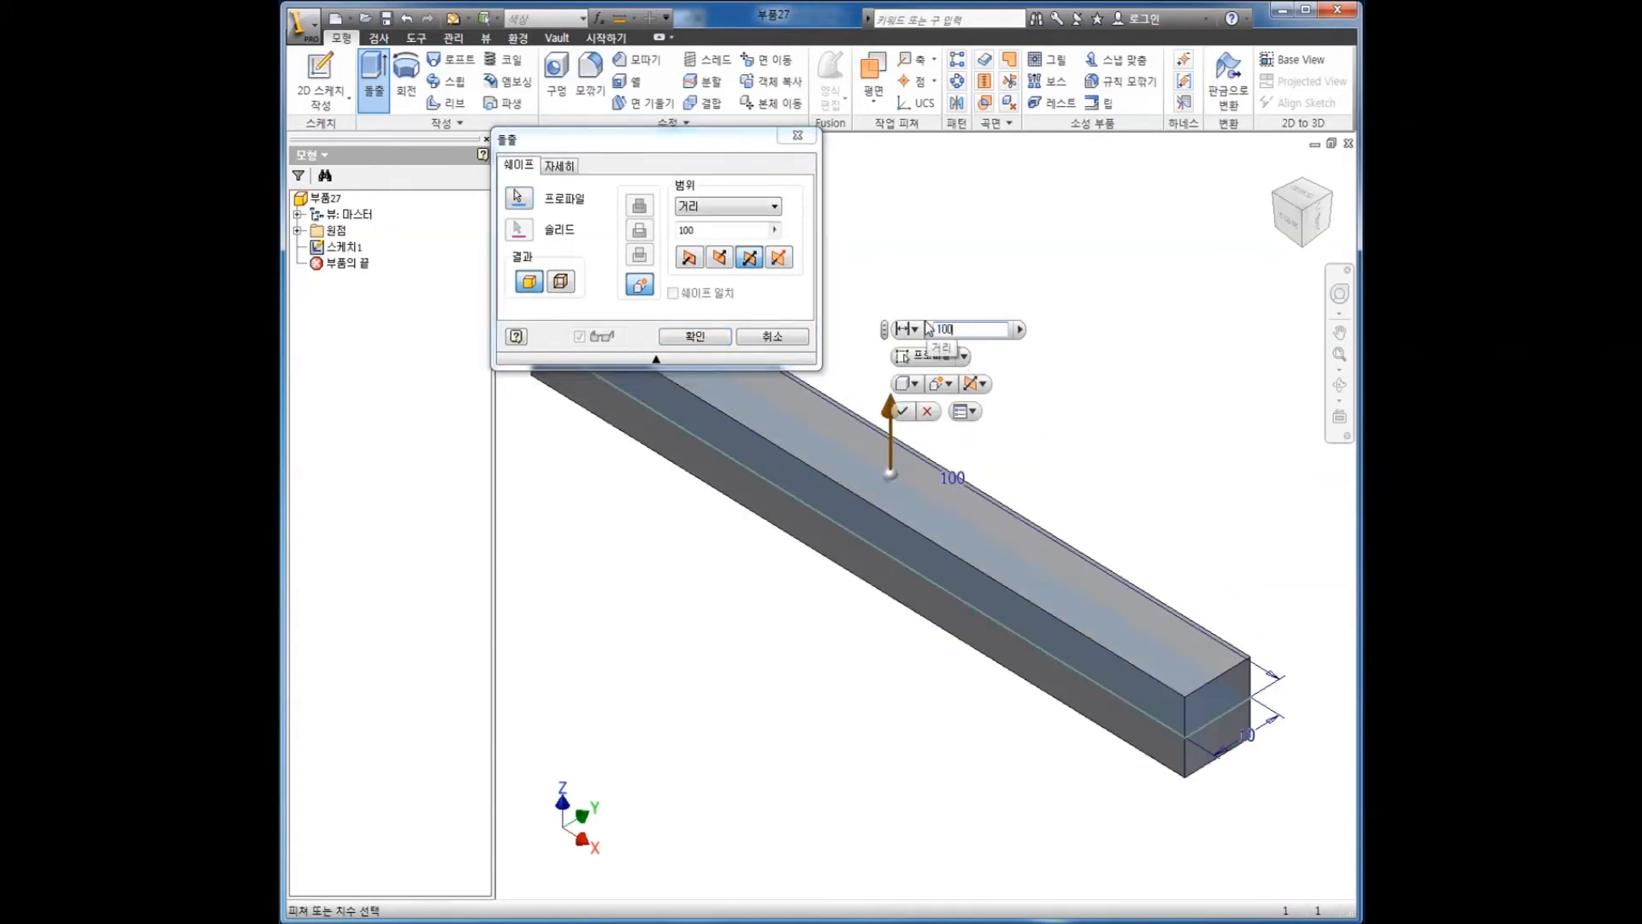
{"action": "scroll", "coordinate": [991, 439], "scroll_direction": "up", "scroll_amount": 3}
{"action": "left_click", "coordinate": [703, 339]}
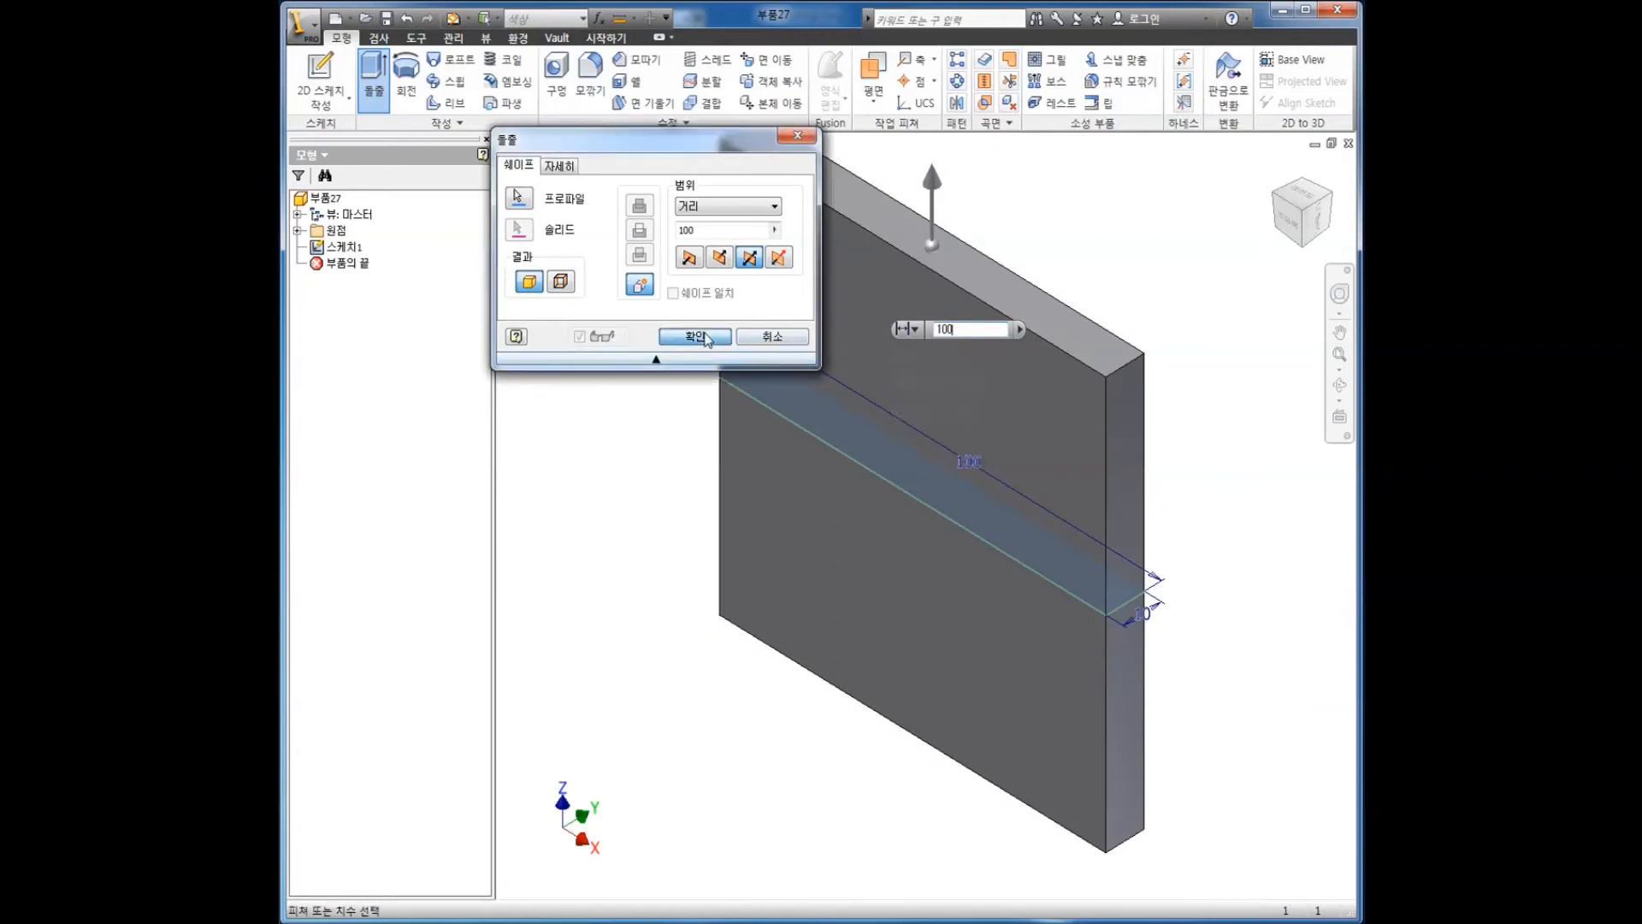
- Examine the solid body listed for the part and view the plate lying flat
{"action": "scroll", "coordinate": [722, 481], "scroll_direction": "up", "scroll_amount": 3}
{"action": "middle_click_drag", "start_coordinate": [721, 483], "coordinate": [792, 497], "text": "shift"}
{"action": "key", "text": "F6"}
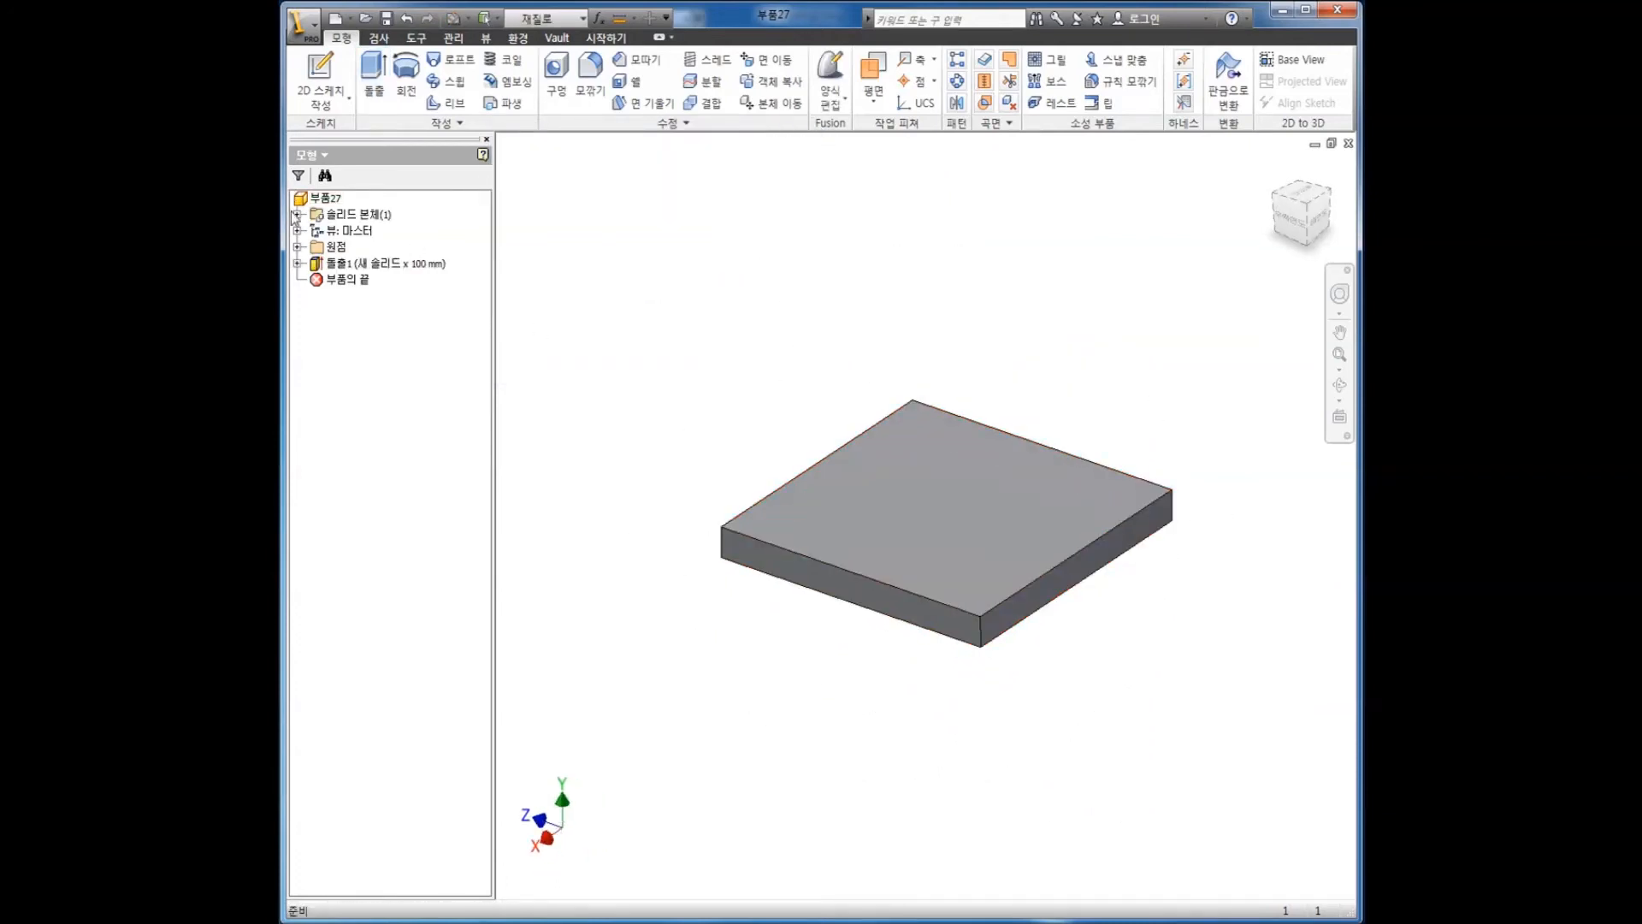
{"action": "left_click", "coordinate": [298, 215]}
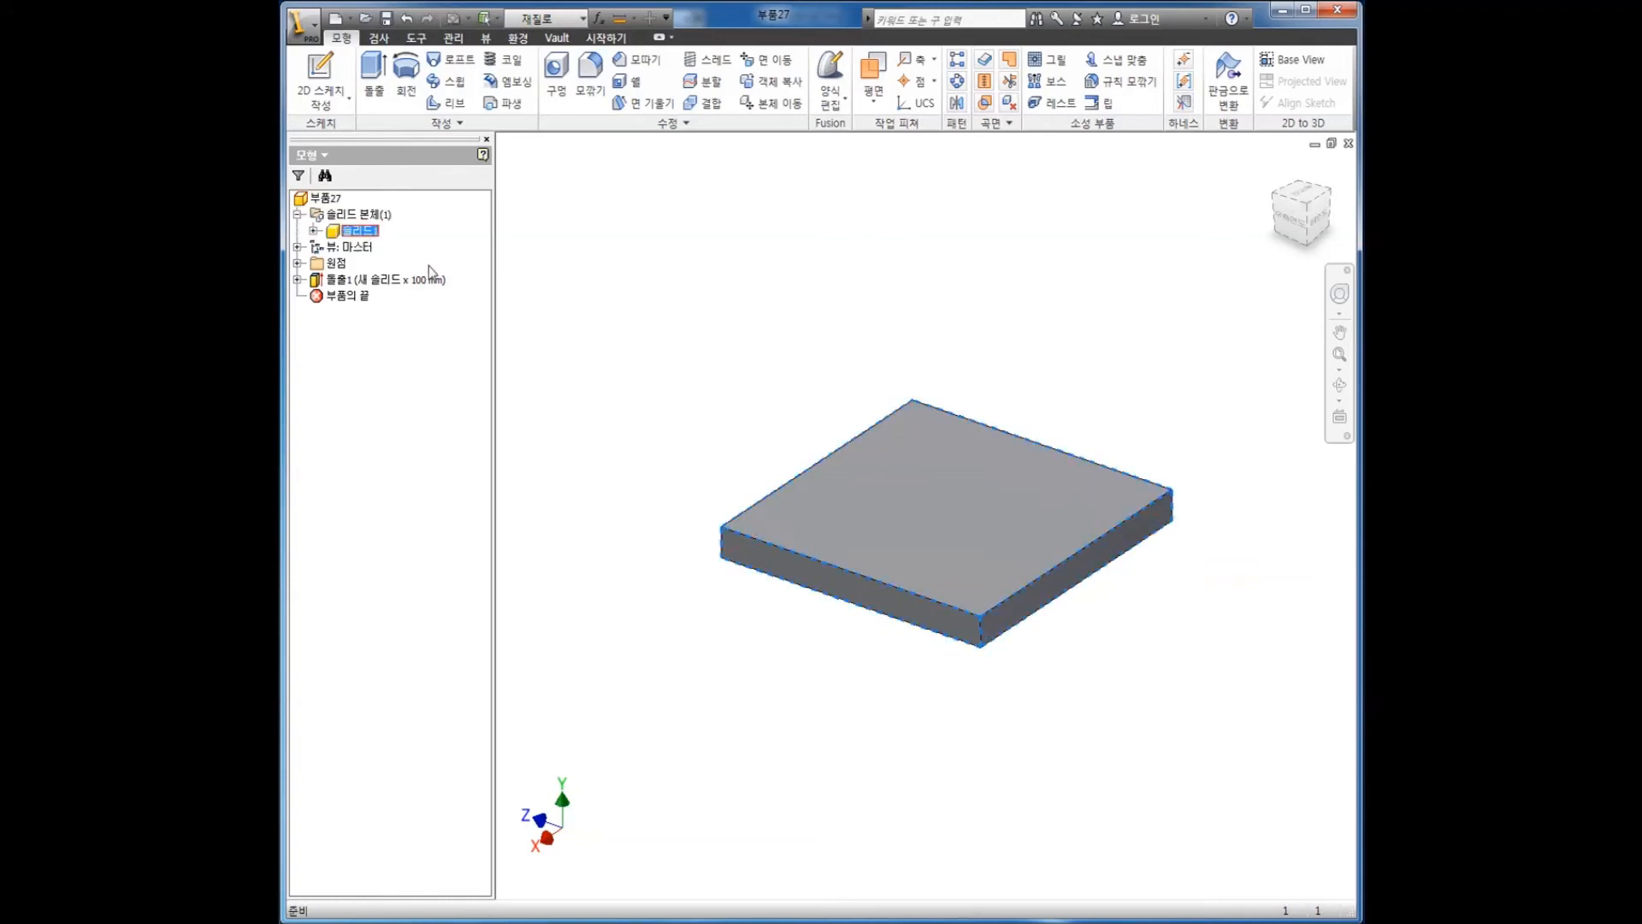
{"action": "mouse_move", "coordinate": [922, 479]}
{"action": "middle_mouse_down", "text": "shift"}
{"action": "mouse_move", "coordinate": [923, 425]}
{"action": "mouse_move", "coordinate": [894, 477]}
{"action": "middle_mouse_up", "text": "shift"}
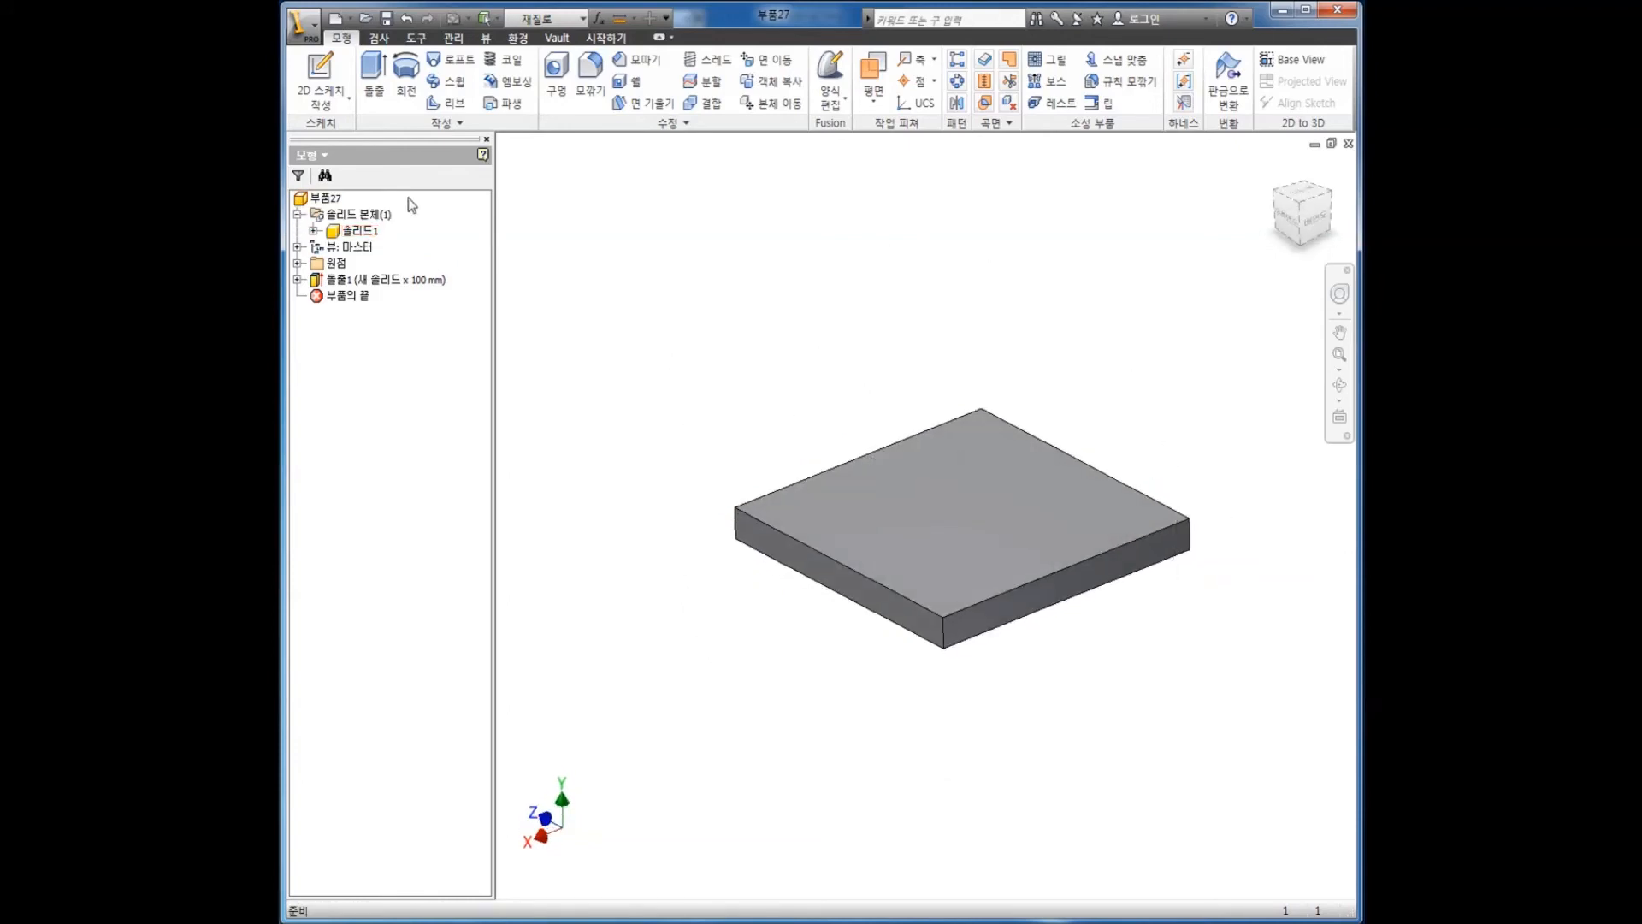
{"action": "middle_click_drag", "start_coordinate": [831, 390], "coordinate": [799, 359]}
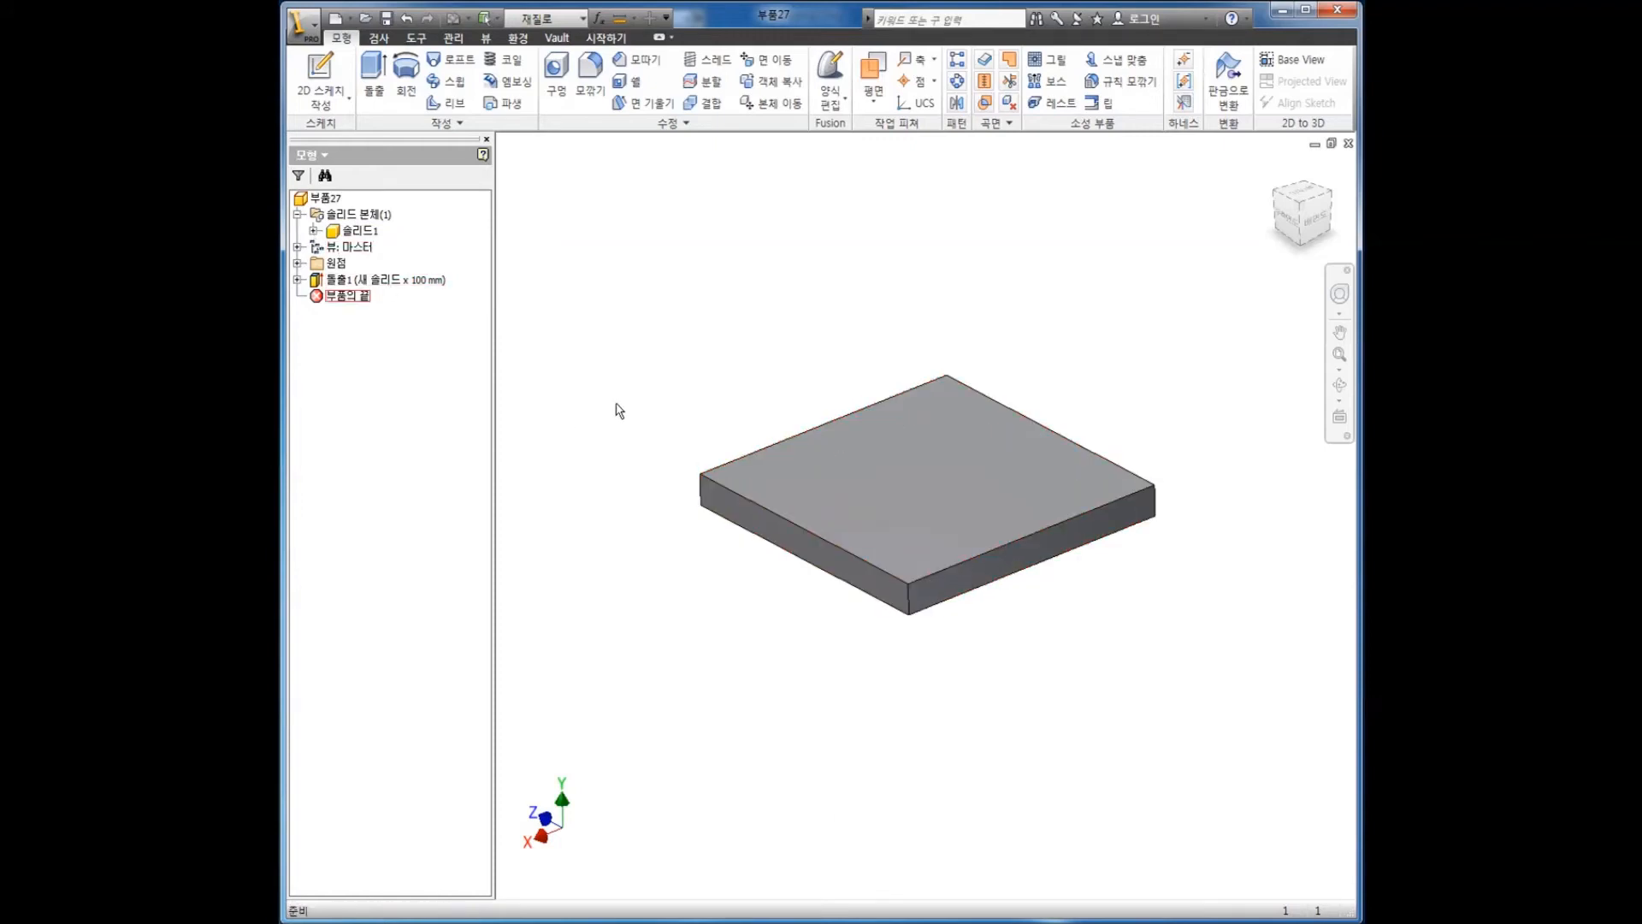
- Start a sketch on the plate's narrow side face and draw two sloping lines from its upper corners joined by an arc
{"action": "key", "text": "F6"}
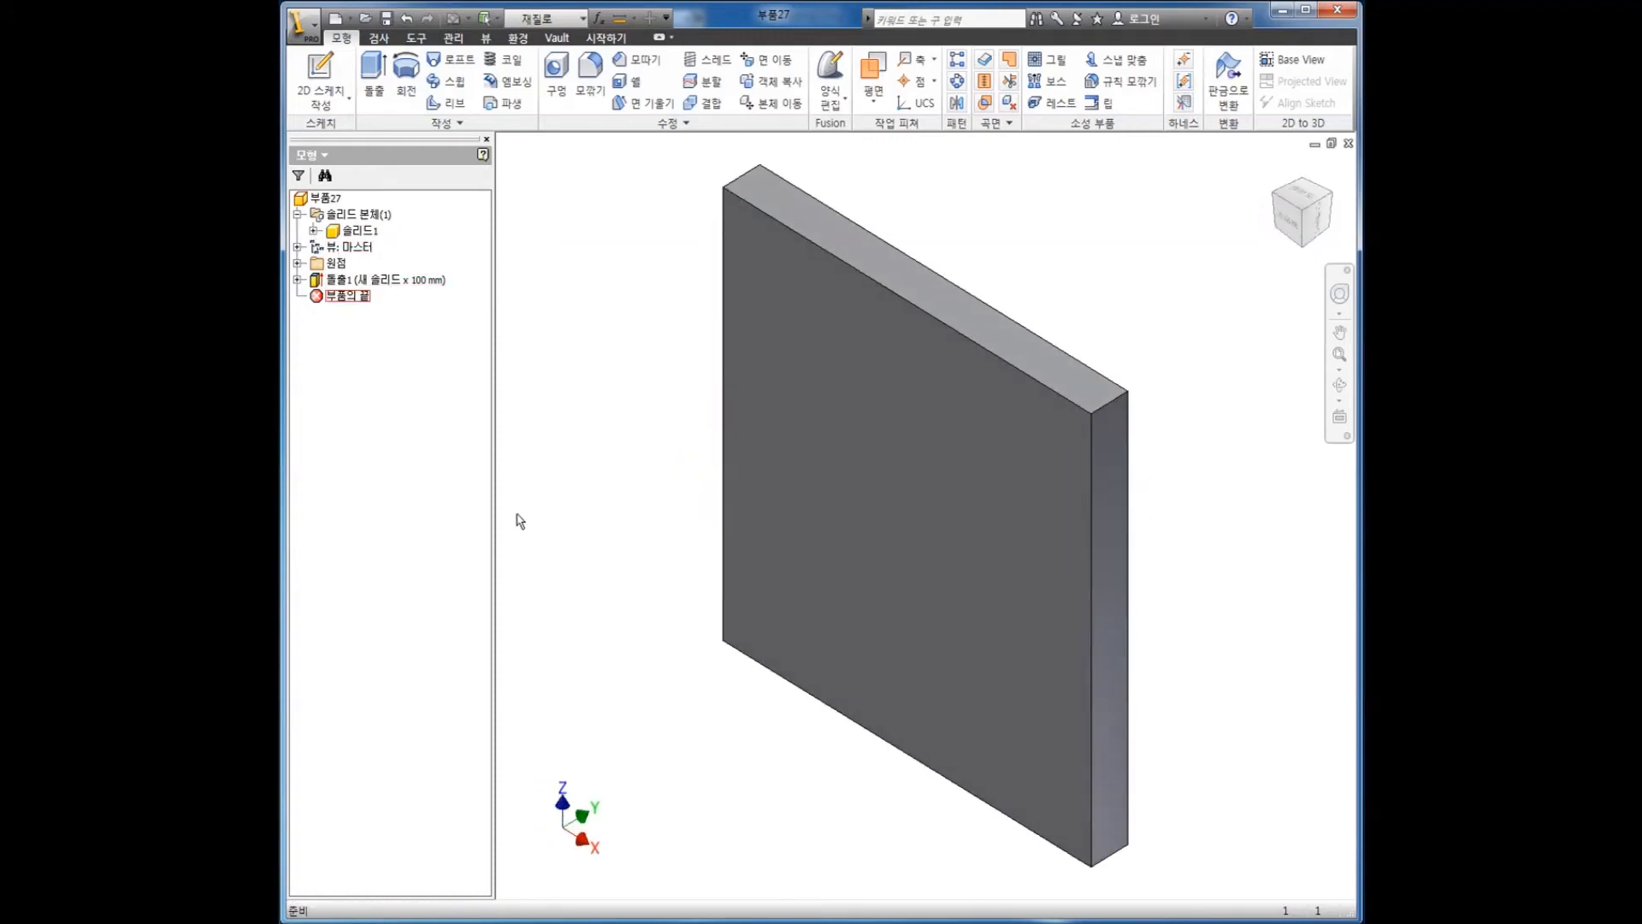
{"action": "key", "text": "F4"}
{"action": "left_click_drag", "start_coordinate": [641, 423], "coordinate": [810, 663]}
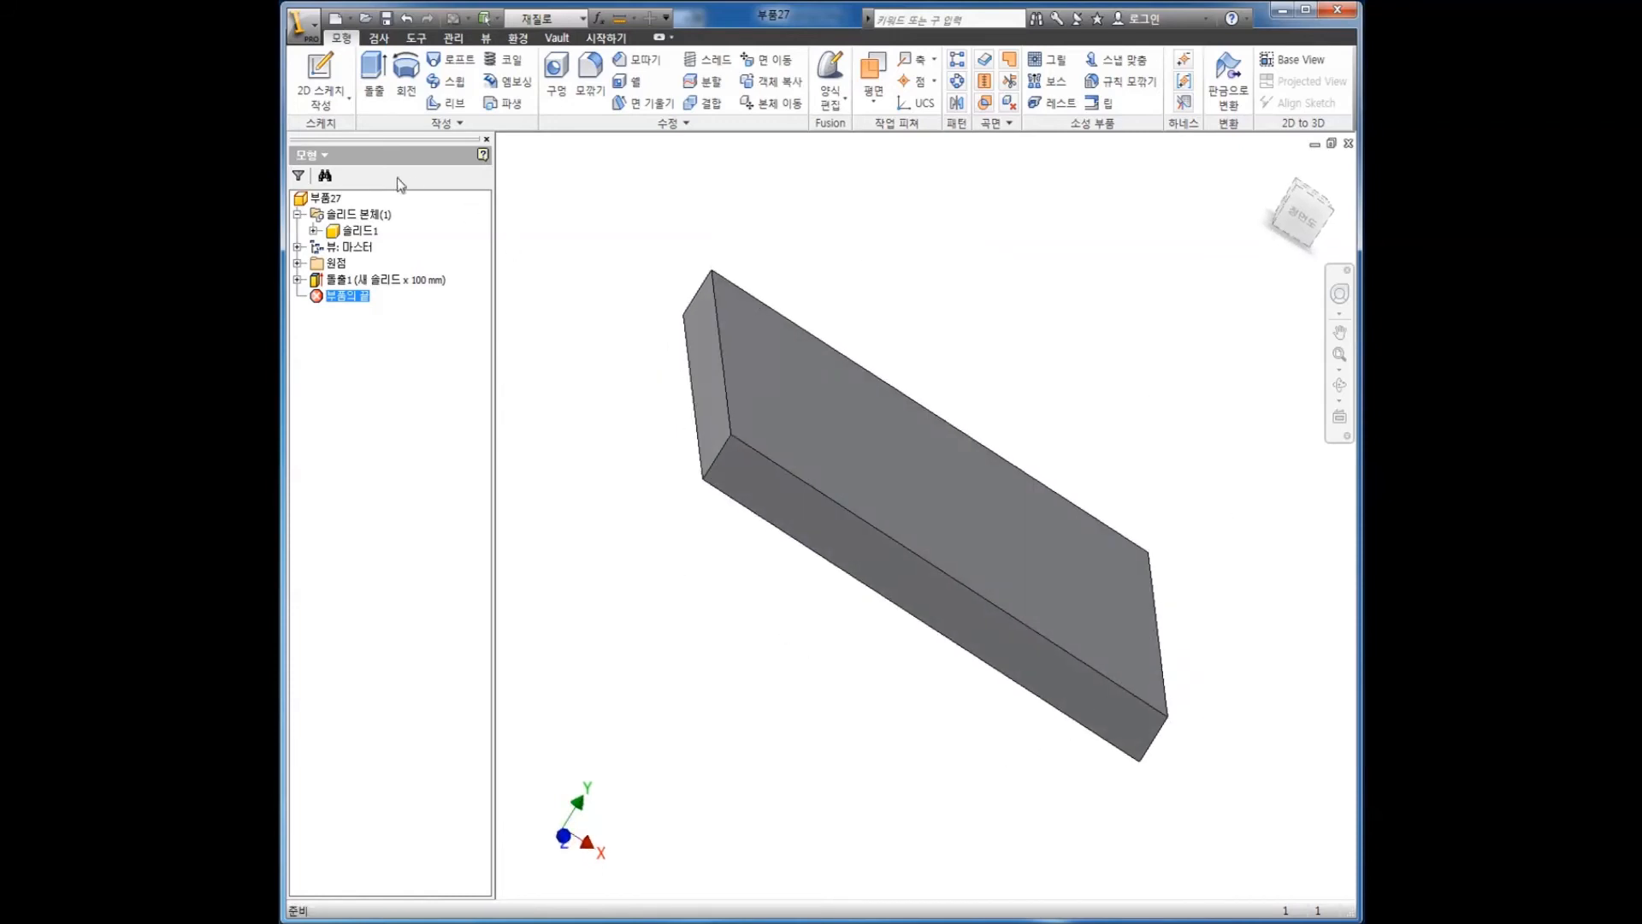
{"action": "right_click", "coordinate": [547, 237]}
{"action": "left_click", "coordinate": [547, 278]}
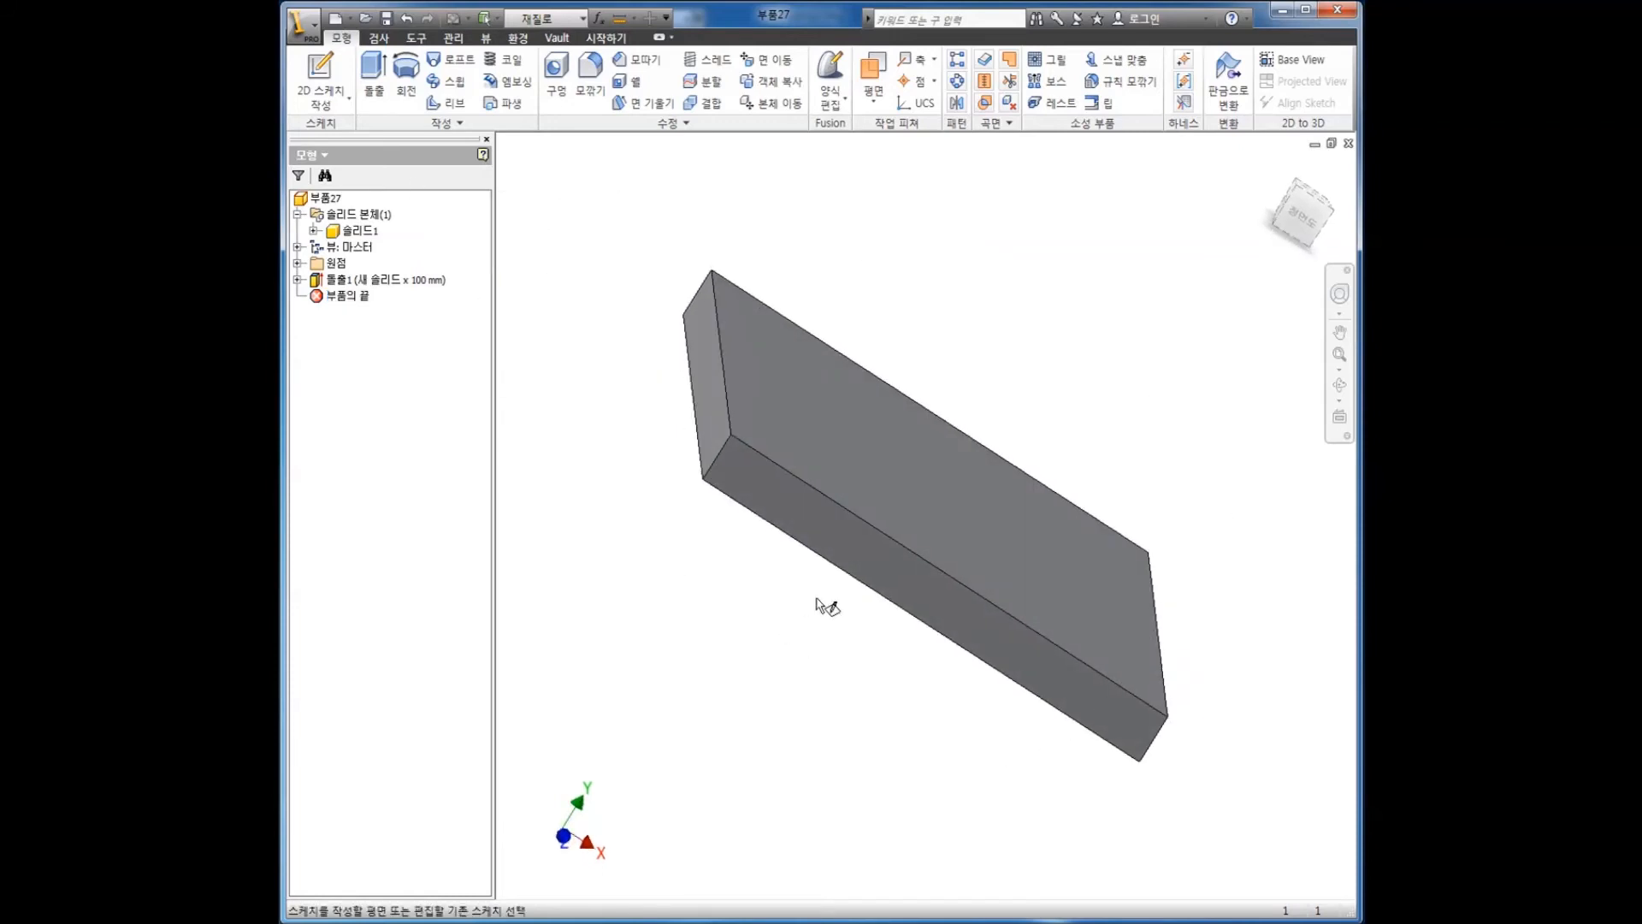
{"action": "left_click", "coordinate": [864, 569]}
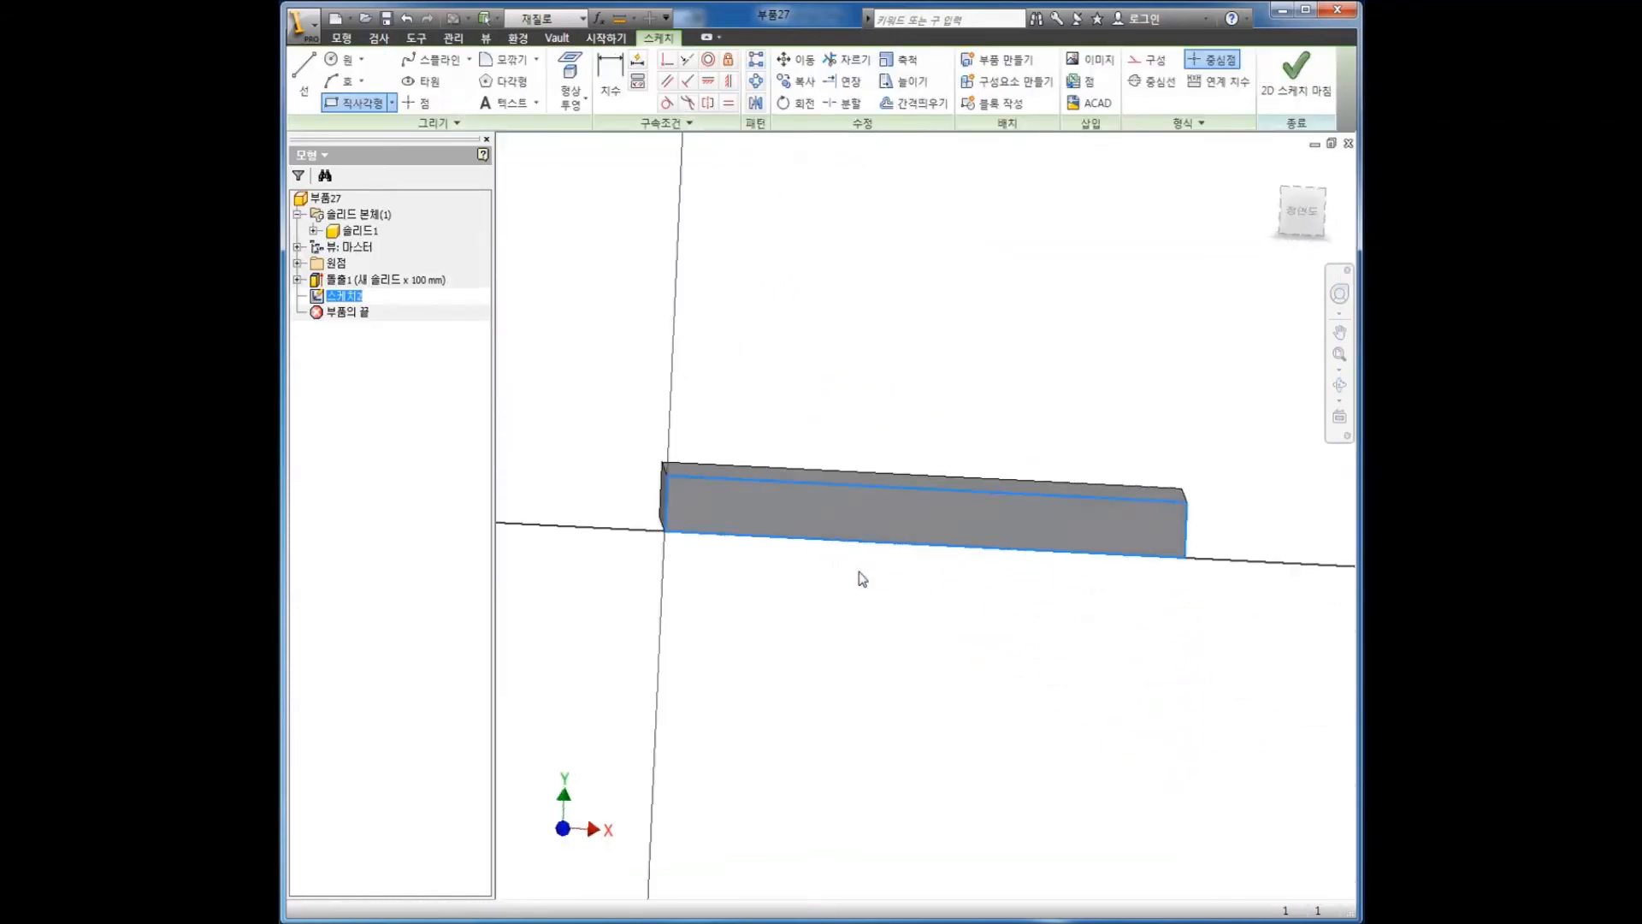
{"action": "key", "text": "l"}
{"action": "left_click", "coordinate": [691, 565]}
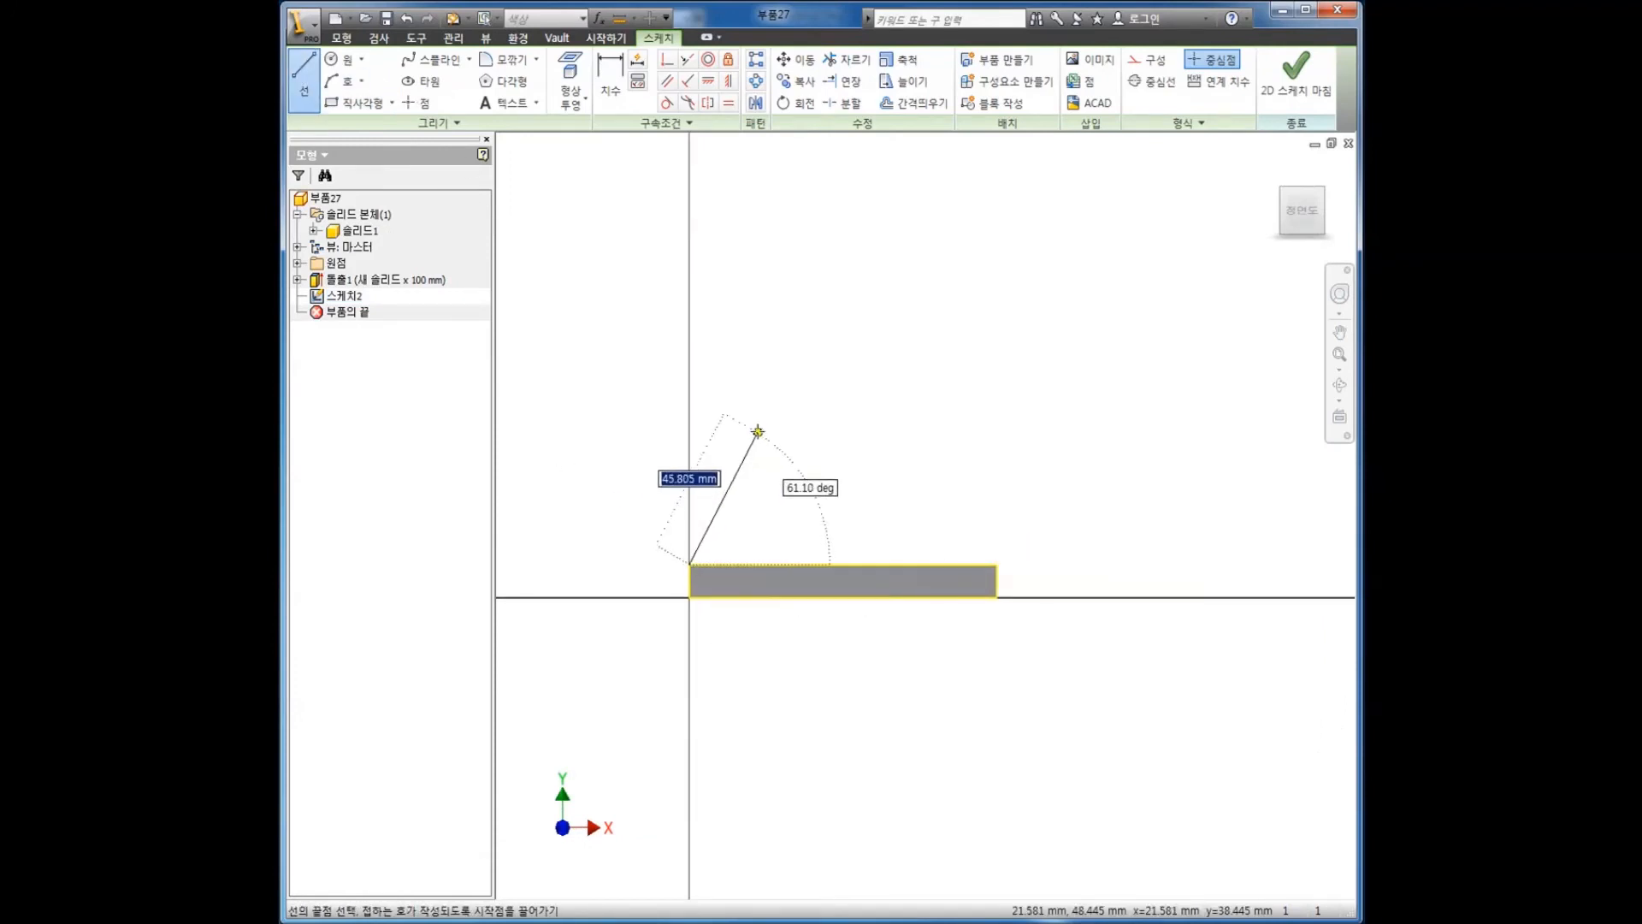
{"action": "left_click", "coordinate": [768, 399]}
{"action": "left_click_drag", "start_coordinate": [768, 399], "coordinate": [927, 388]}
{"action": "left_click", "coordinate": [995, 567]}
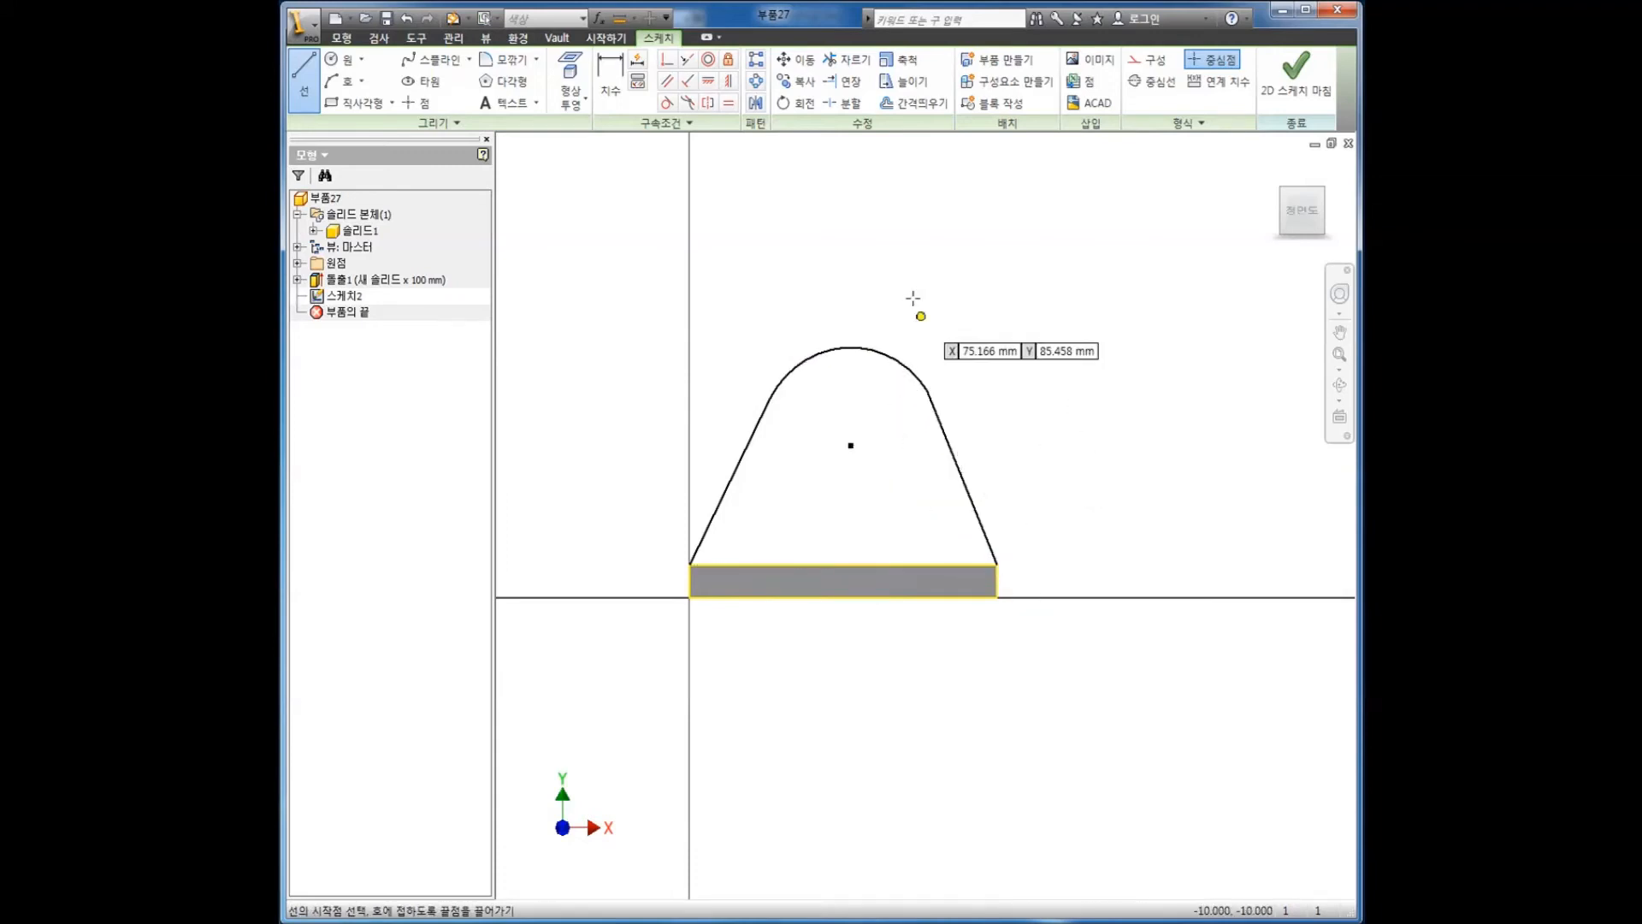
- Make the arc tangent to the sloping line and align its centre vertically with the midpoint of the plate's upper edge
{"action": "left_click", "coordinate": [667, 103]}
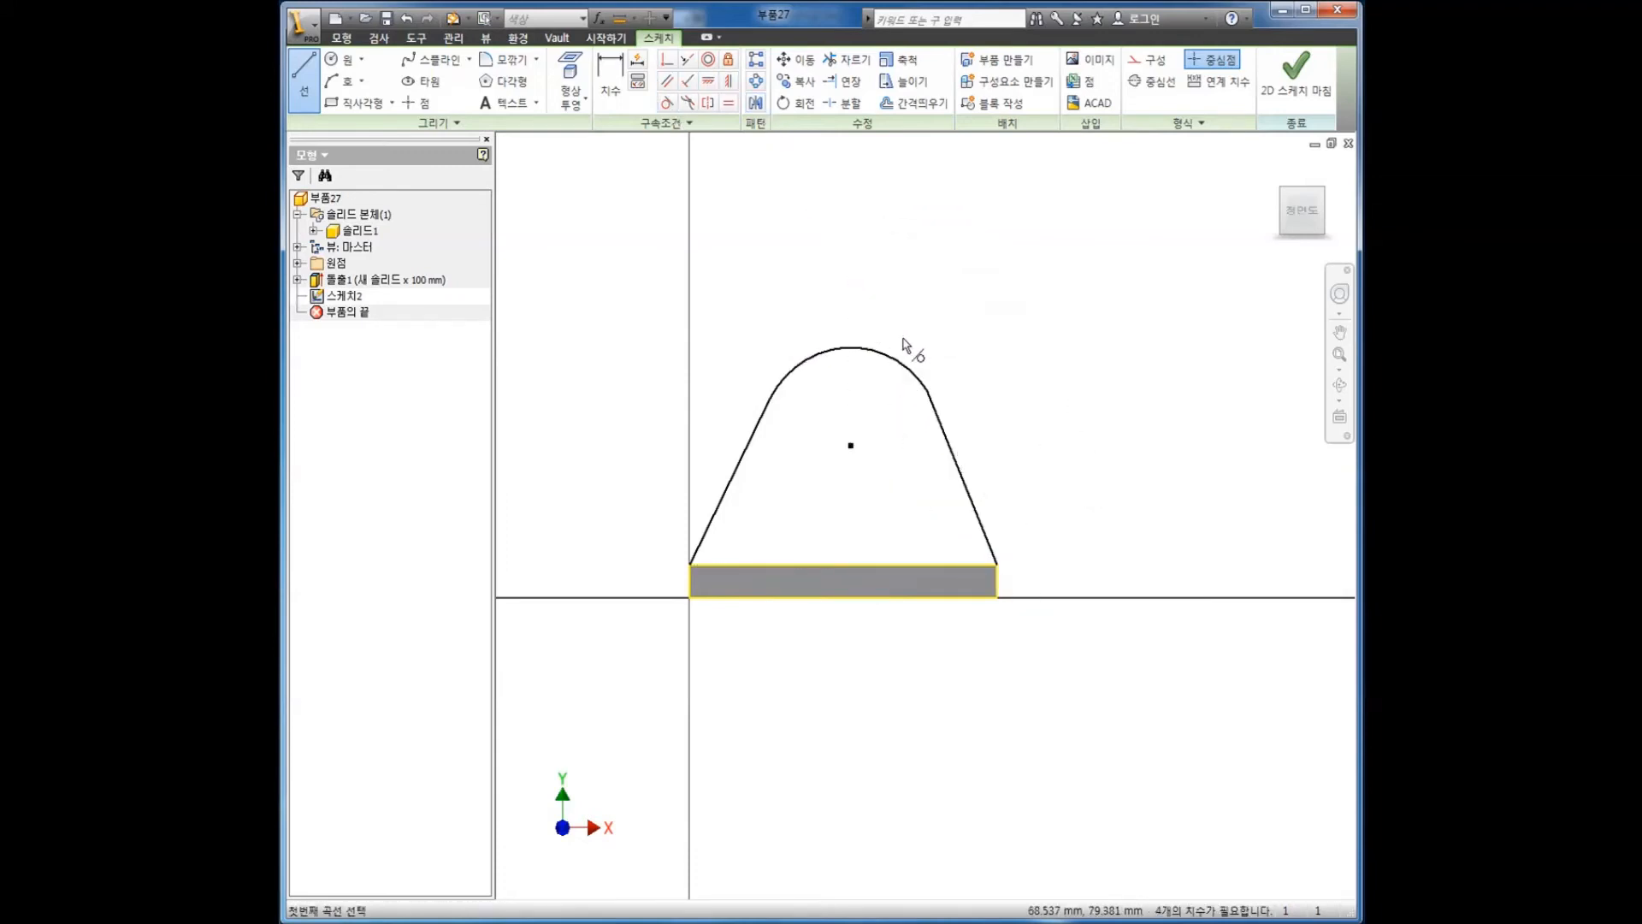
{"action": "left_click", "coordinate": [911, 370]}
{"action": "left_click", "coordinate": [940, 434]}
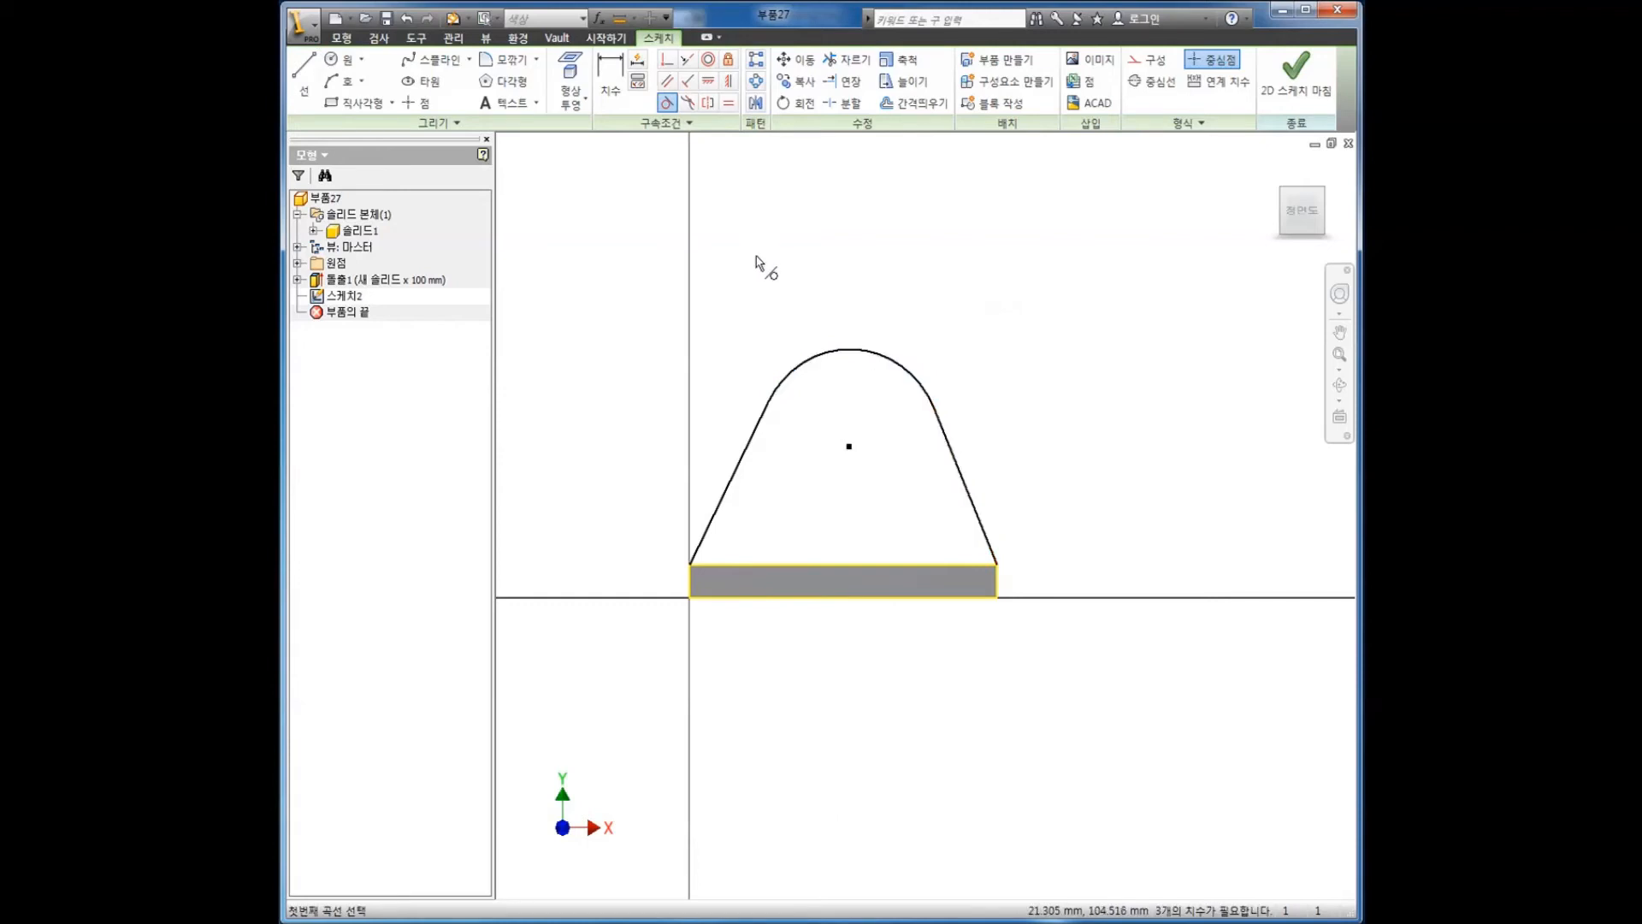
{"action": "left_click", "coordinate": [728, 83]}
{"action": "left_click", "coordinate": [849, 446]}
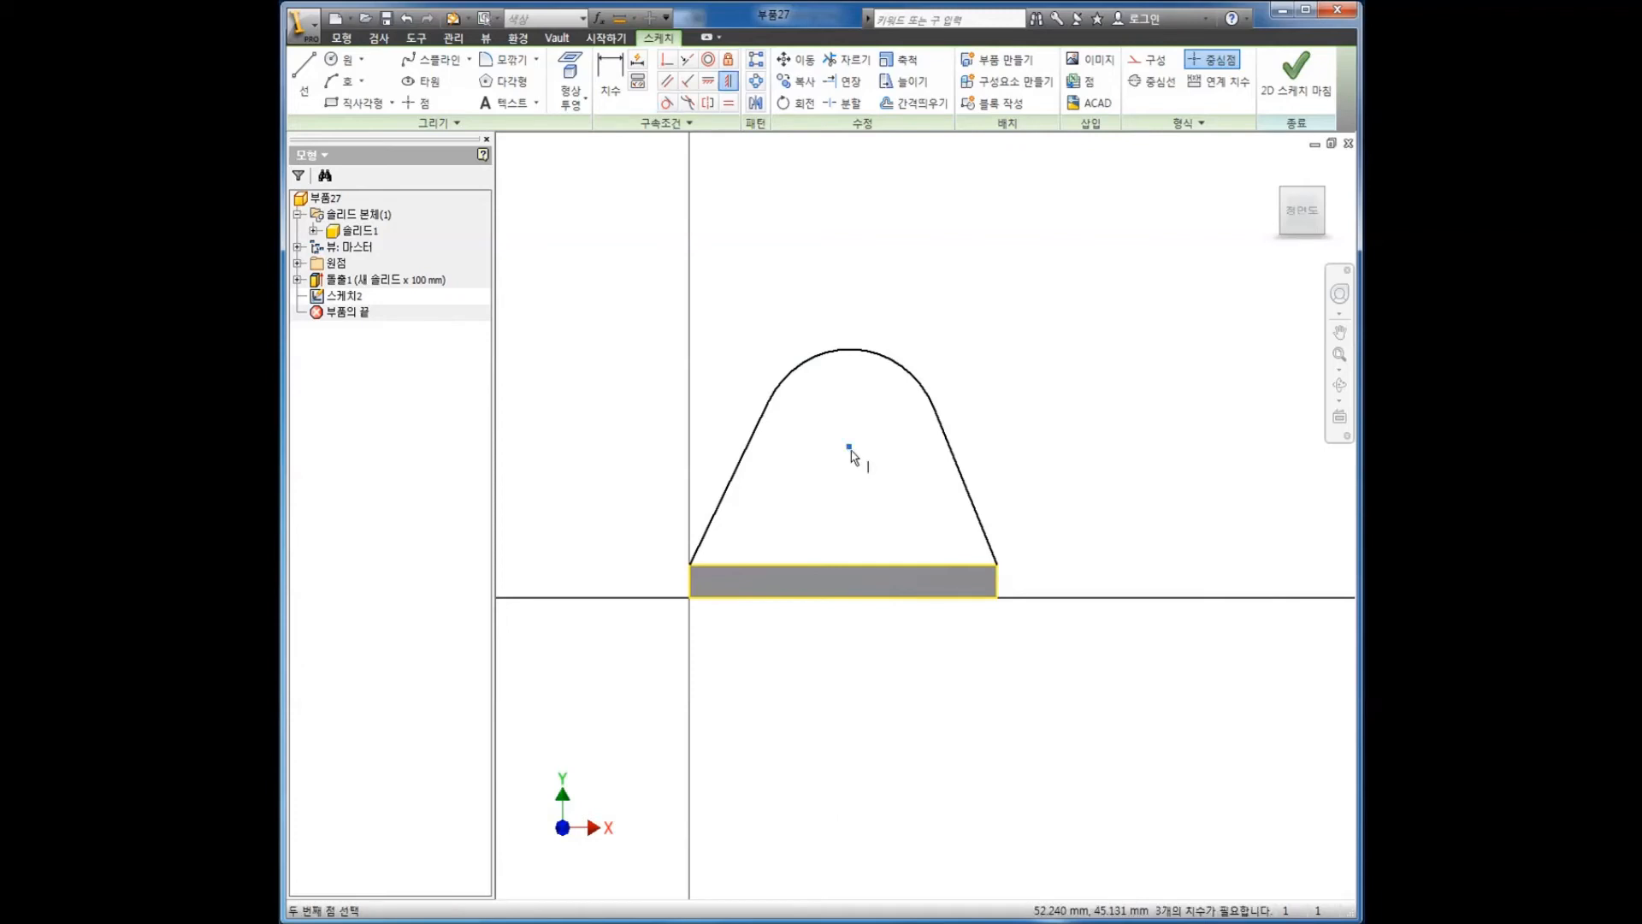
{"action": "left_click", "coordinate": [844, 564]}
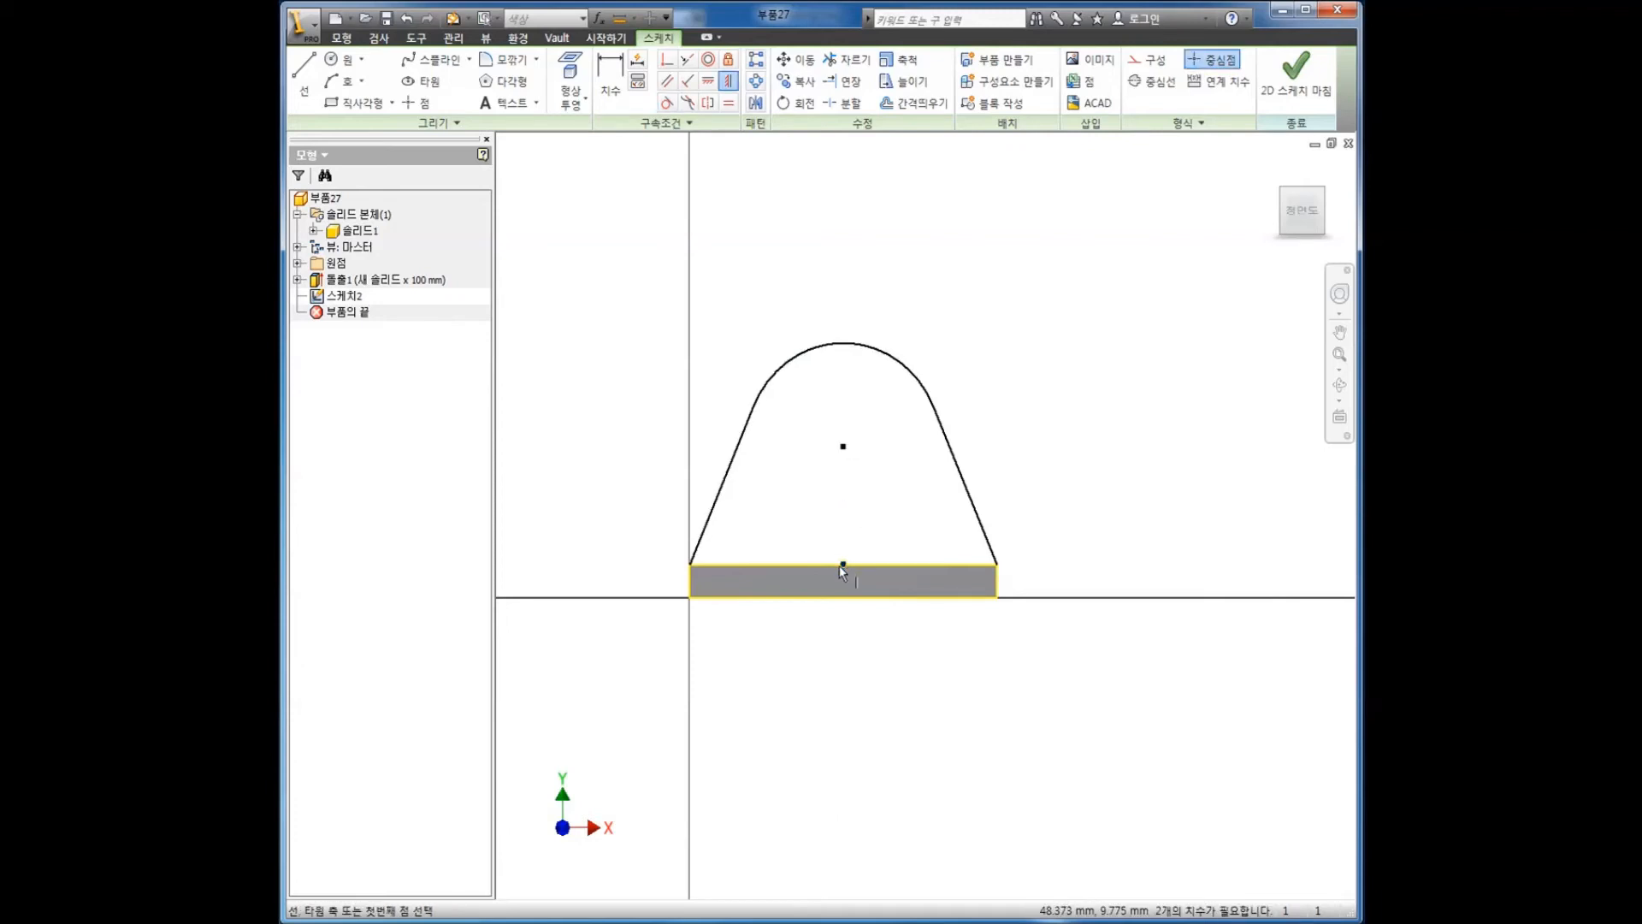
- Dimension the profile's top arc with a radius of 30 mm
{"action": "left_click", "coordinate": [614, 72]}
{"action": "left_click", "coordinate": [889, 364]}
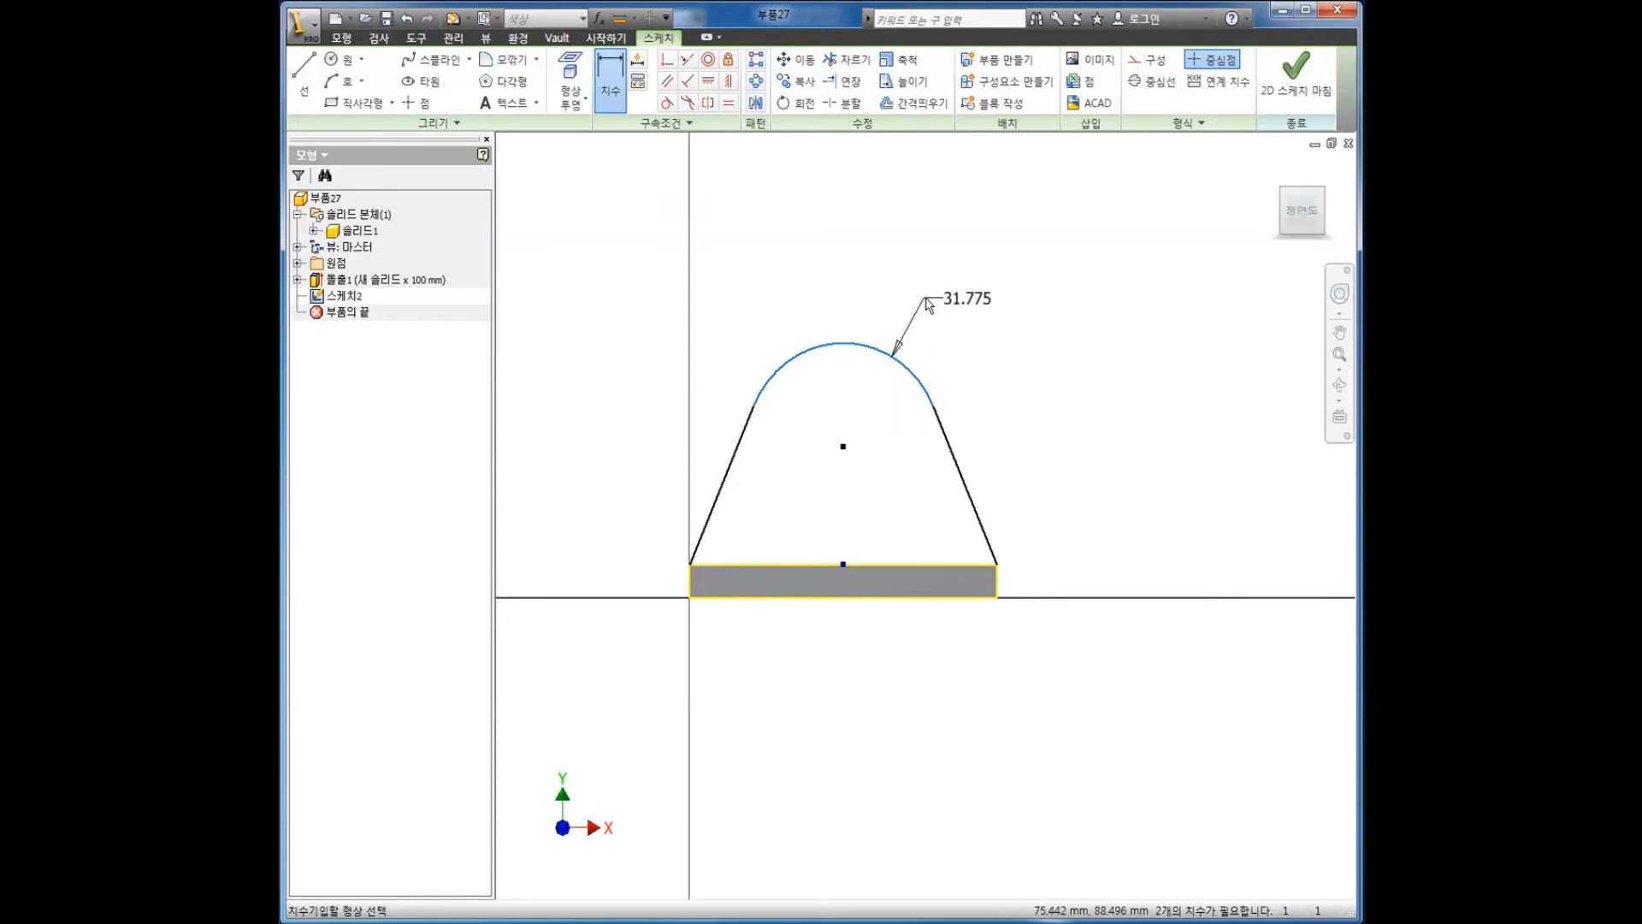
{"action": "left_click", "coordinate": [940, 299]}
{"action": "type", "text": "3"}
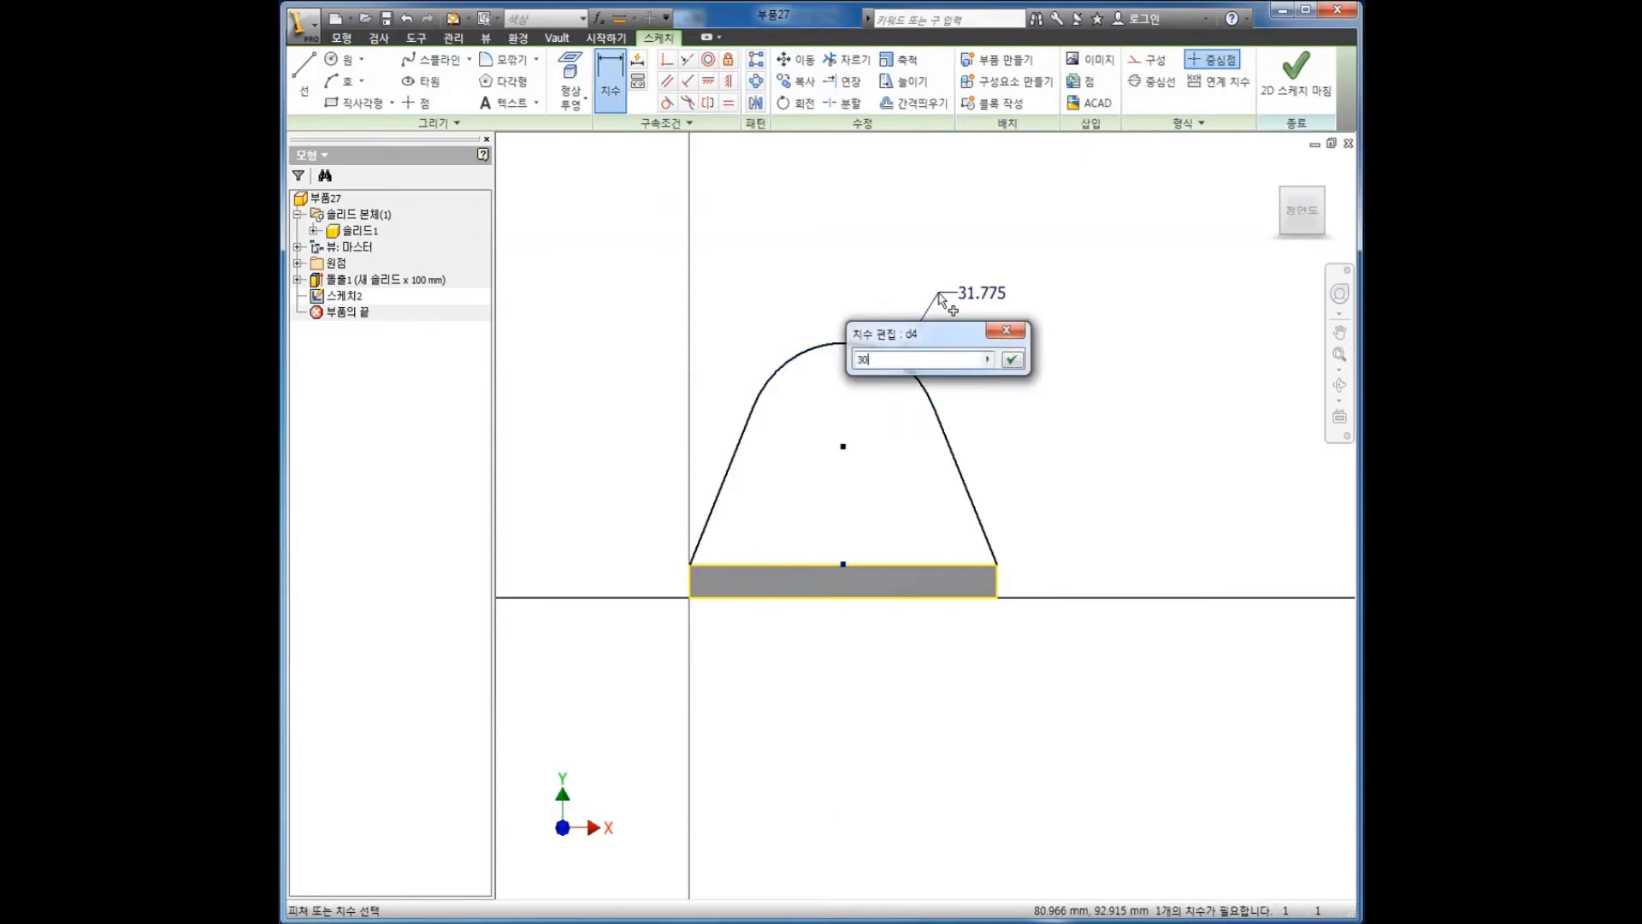
{"action": "type", "text": "0"}
{"action": "key", "text": "Return"}
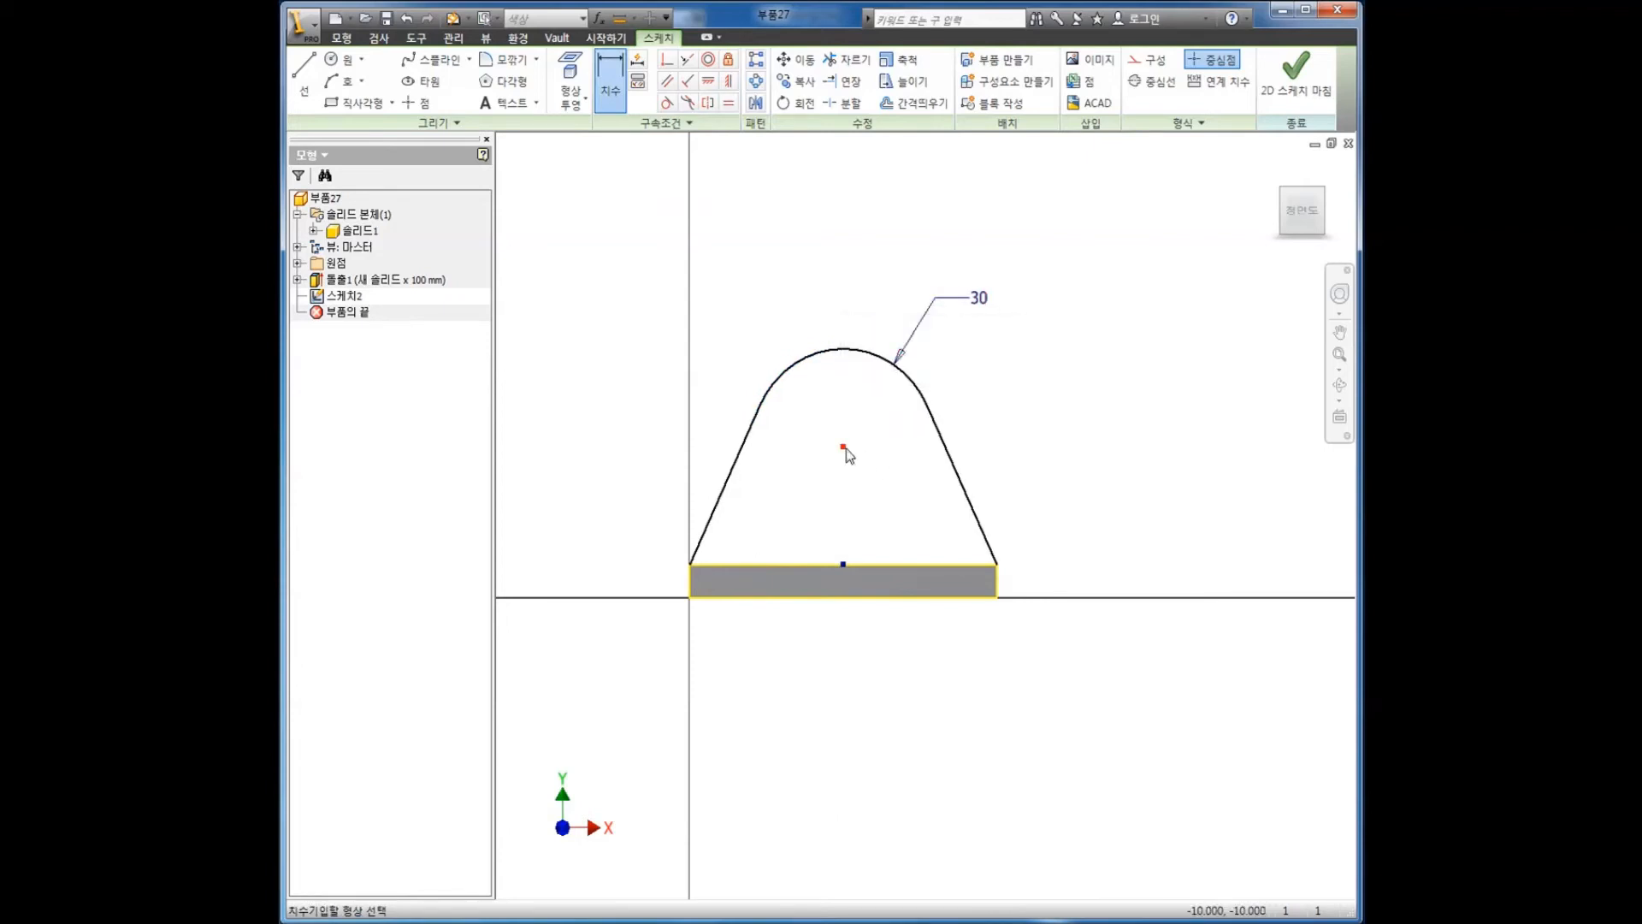
- Dimension the arc's centre 40 mm above the plate's upper edge
{"action": "left_click", "coordinate": [844, 446]}
{"action": "left_click", "coordinate": [944, 565]}
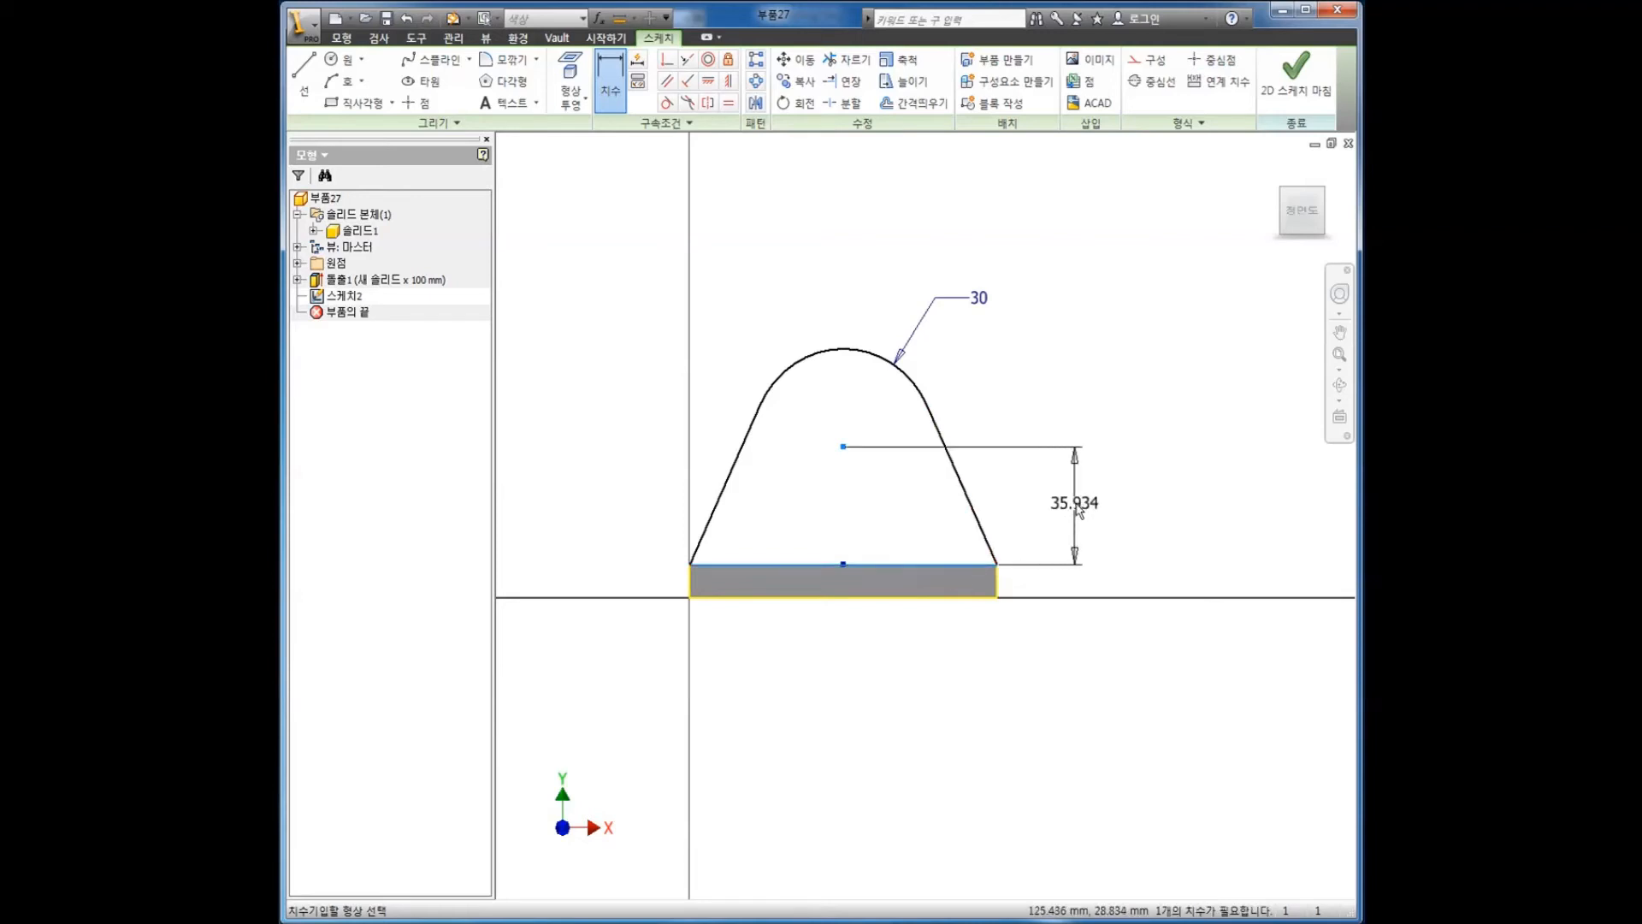
{"action": "left_click", "coordinate": [1079, 511]}
{"action": "type", "text": "40"}
{"action": "key", "text": "Return"}
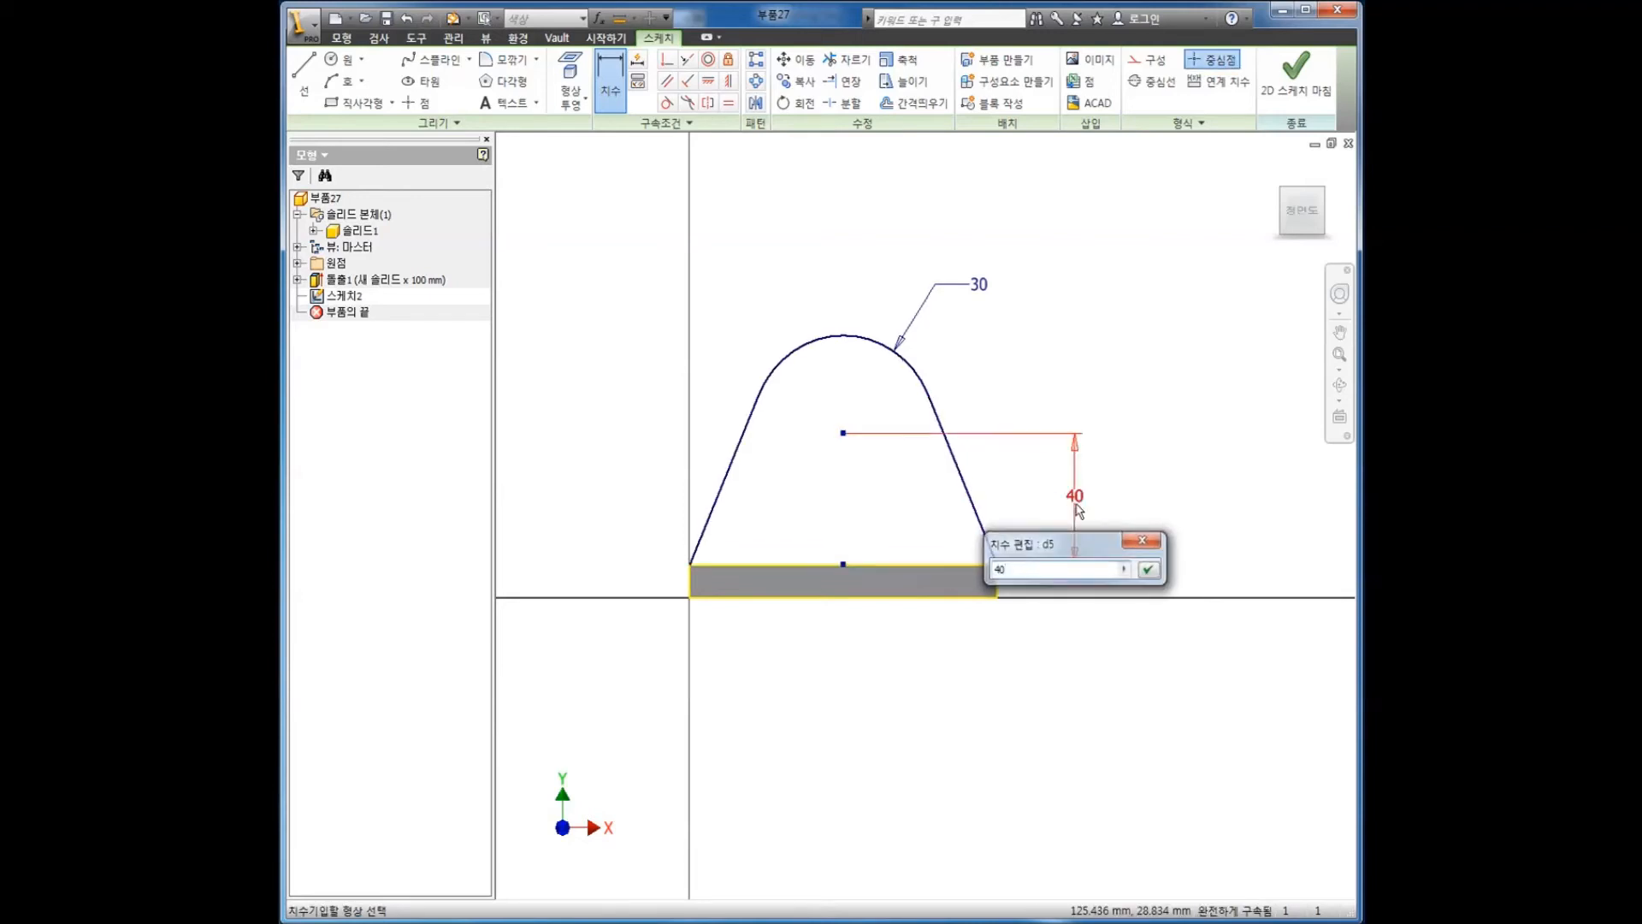
- Draw a circle centred on the arc's centre and set its diameter to 25 mm
{"action": "key", "text": "c"}
{"action": "left_click", "coordinate": [843, 433]}
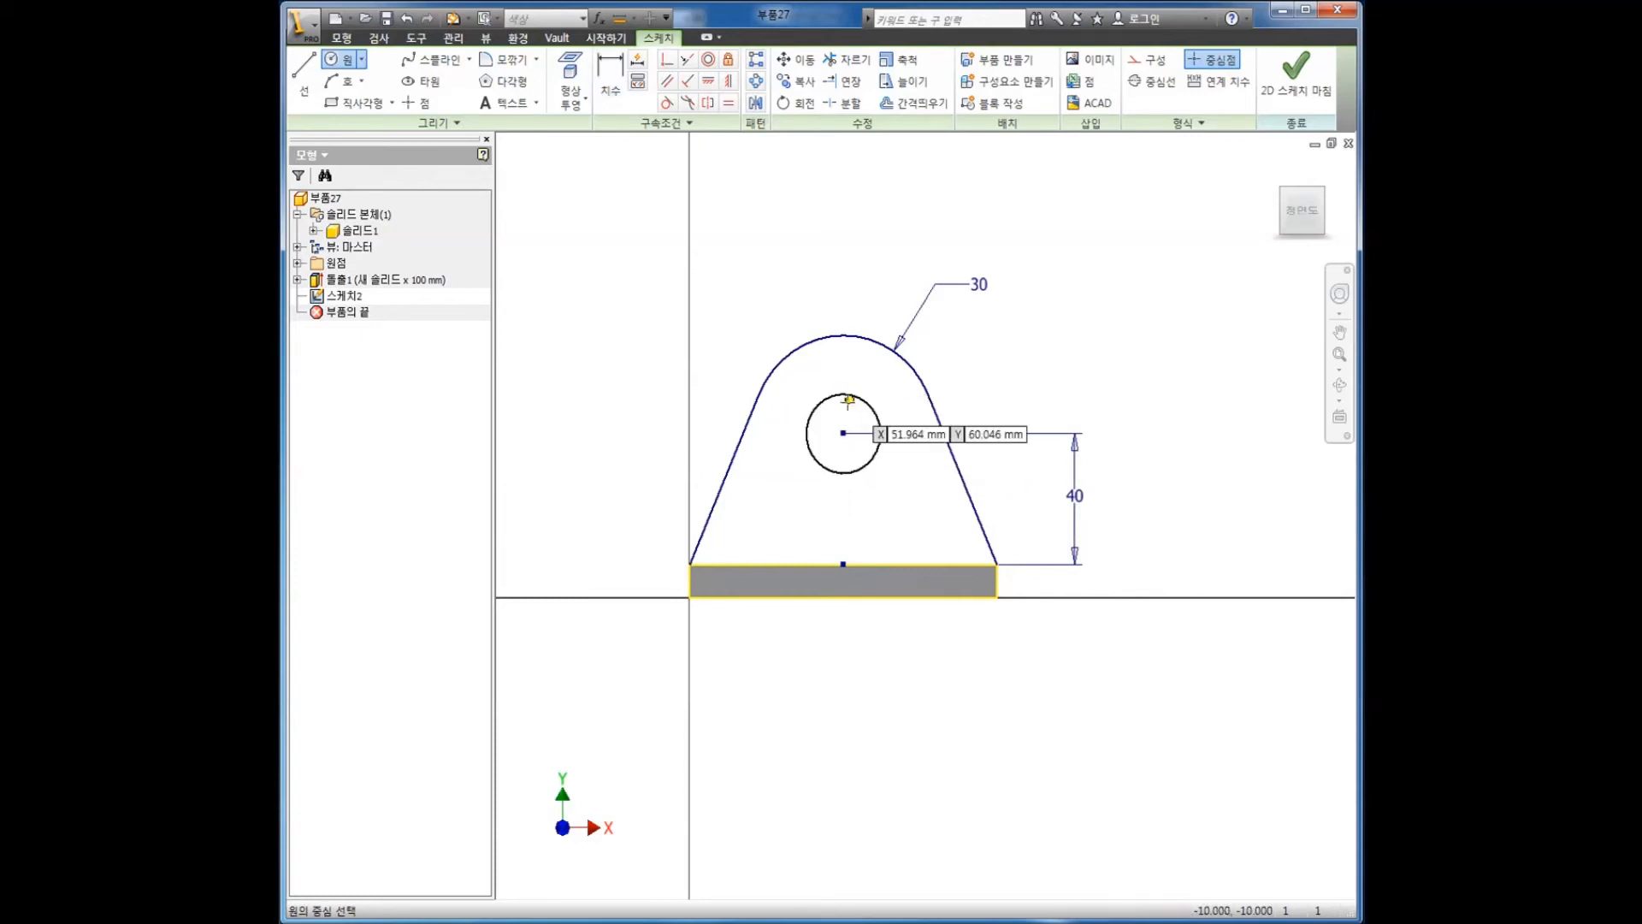
{"action": "left_click", "coordinate": [869, 407]}
{"action": "key", "text": "d"}
{"action": "left_click", "coordinate": [818, 407]}
{"action": "left_click", "coordinate": [763, 317]}
{"action": "type", "text": "25"}
{"action": "key", "text": "Return"}
- Finish the sketch and extrude the upright profile together with the plate's side face region 10 mm outward as a new solid
{"action": "mouse_move", "coordinate": [857, 488]}
{"action": "middle_mouse_down", "text": "shift"}
{"action": "mouse_move", "coordinate": [880, 465]}
{"action": "mouse_move", "coordinate": [990, 630]}
{"action": "mouse_move", "coordinate": [983, 567]}
{"action": "middle_mouse_up", "text": "shift"}
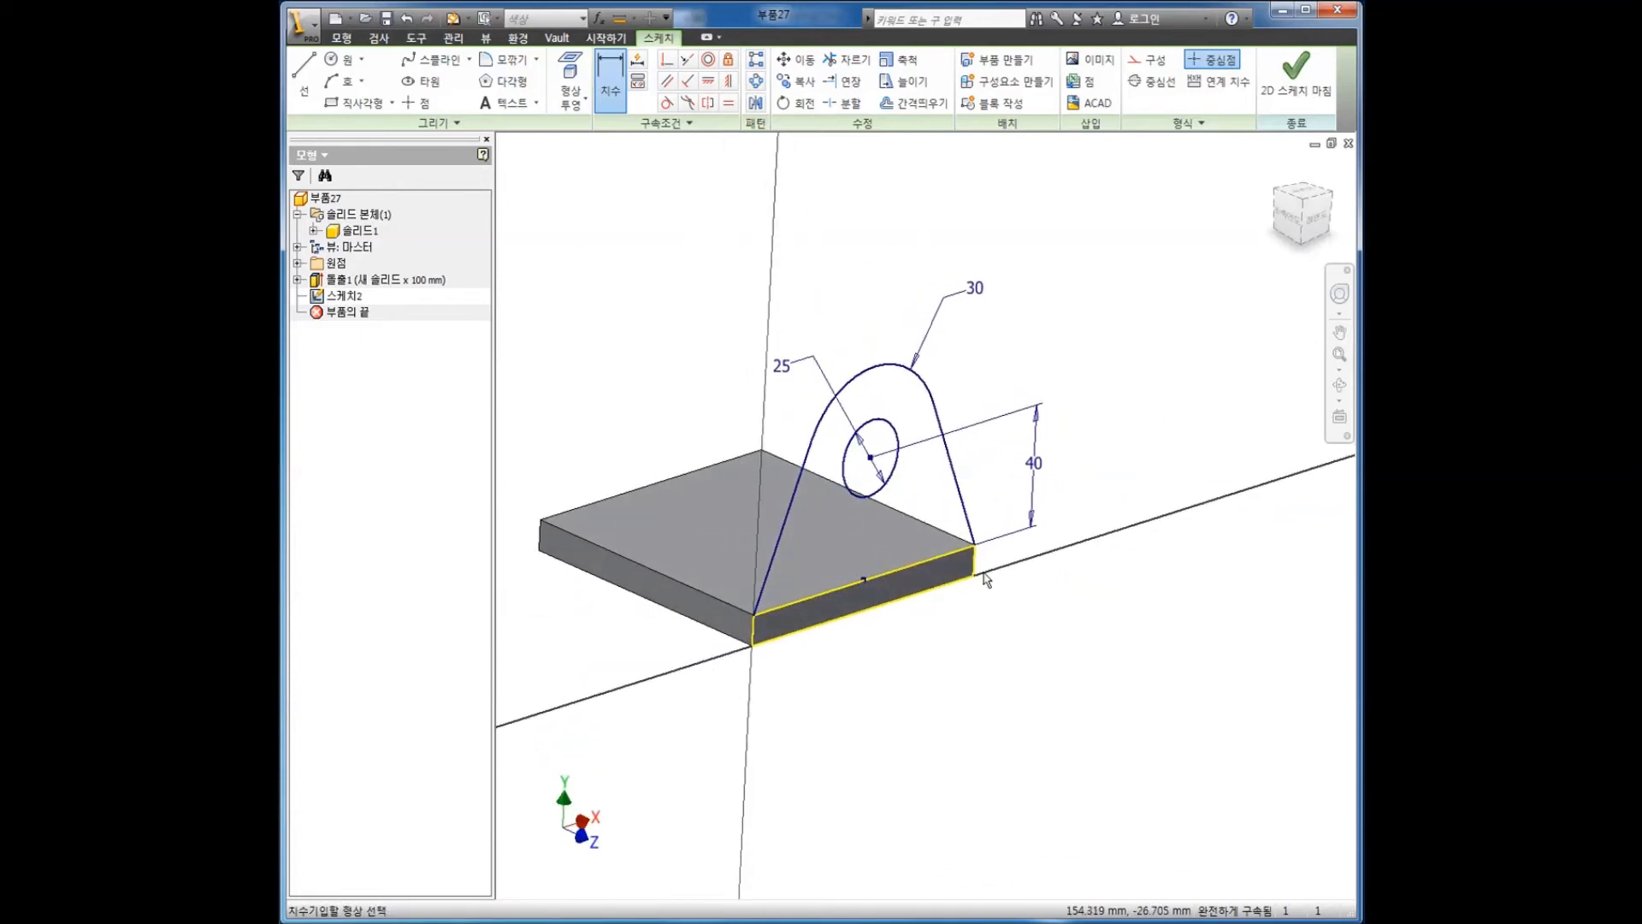
{"action": "right_click", "coordinate": [1052, 343]}
{"action": "left_click", "coordinate": [1054, 384]}
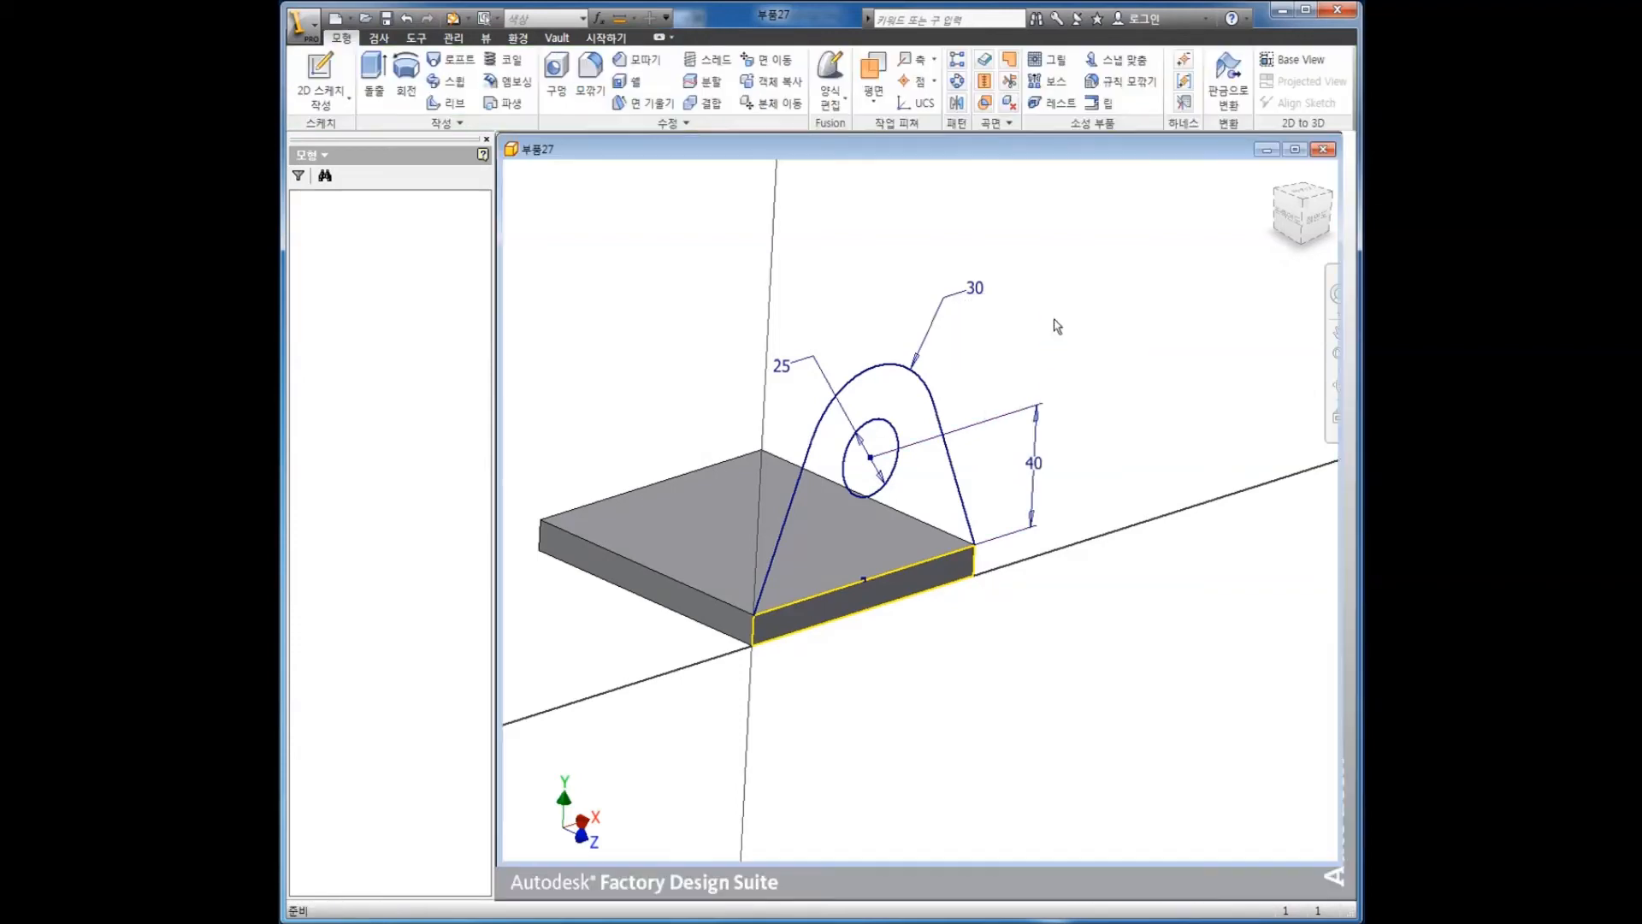
{"action": "right_click", "coordinate": [1054, 320]}
{"action": "left_click", "coordinate": [1088, 295]}
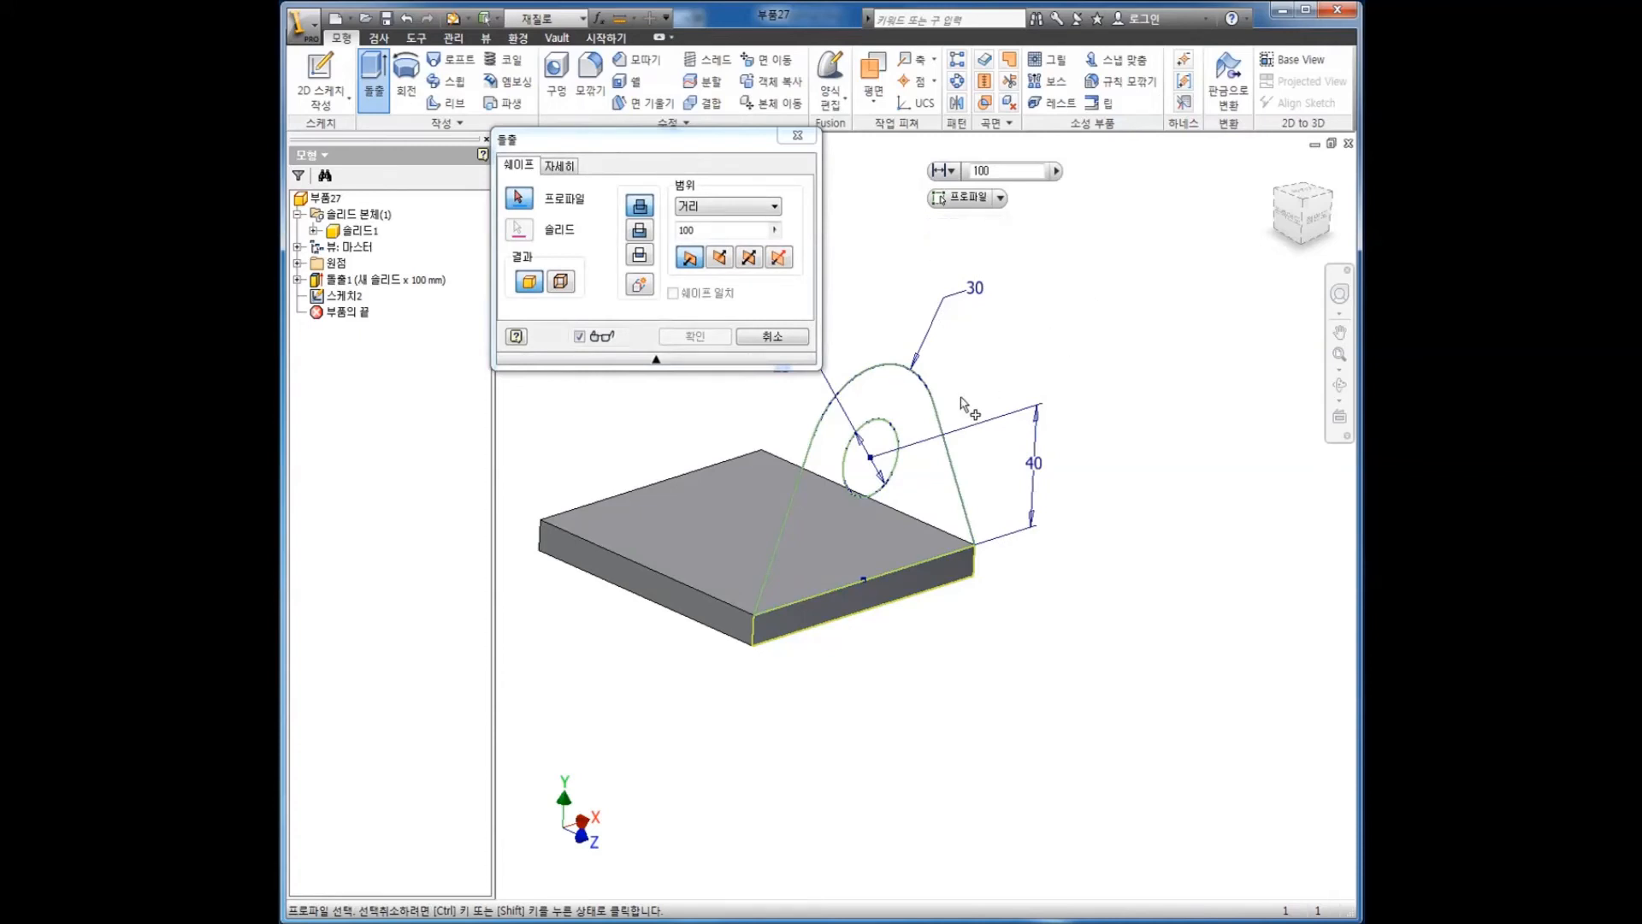
{"action": "left_click", "coordinate": [936, 466]}
{"action": "left_click", "coordinate": [795, 631]}
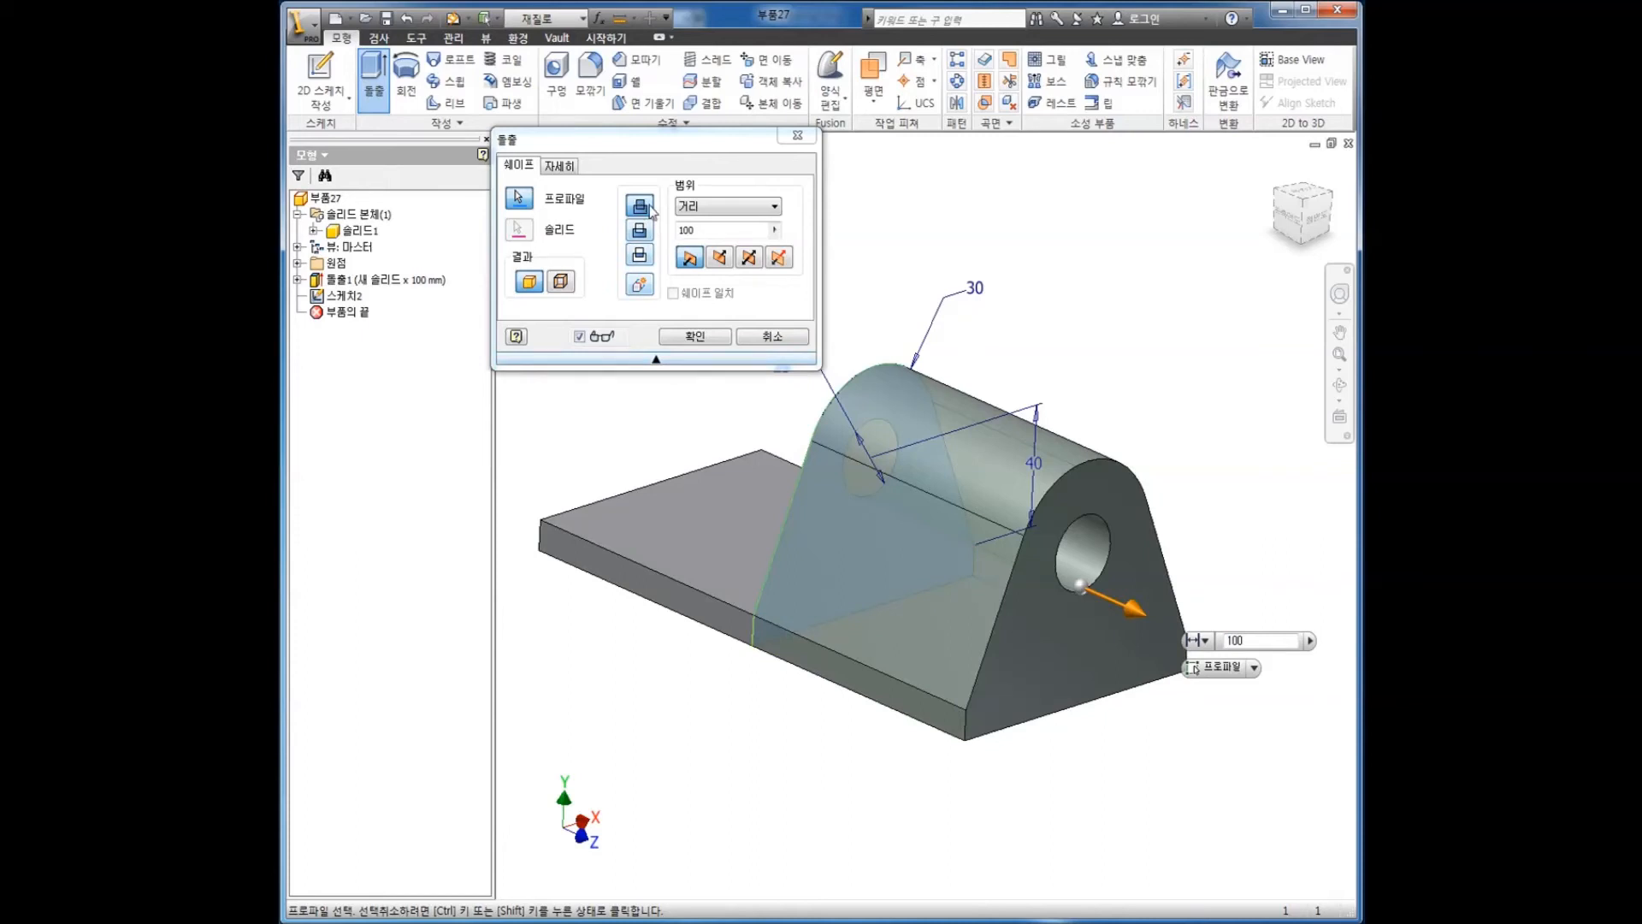
{"action": "left_click", "coordinate": [642, 289]}
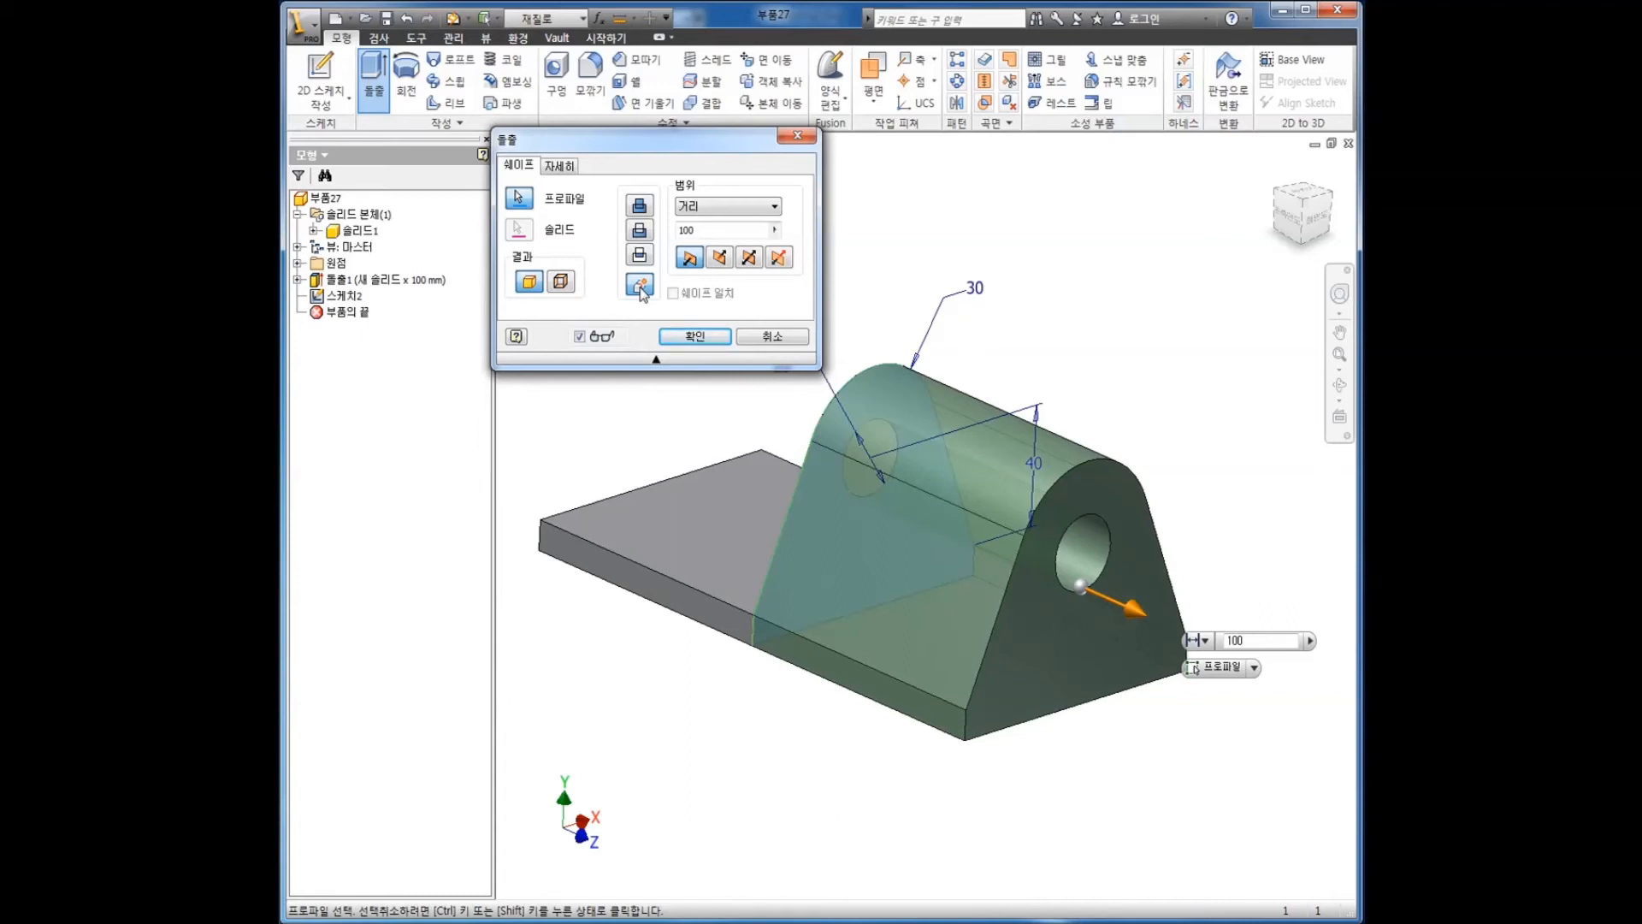
{"action": "double_click", "coordinate": [716, 234]}
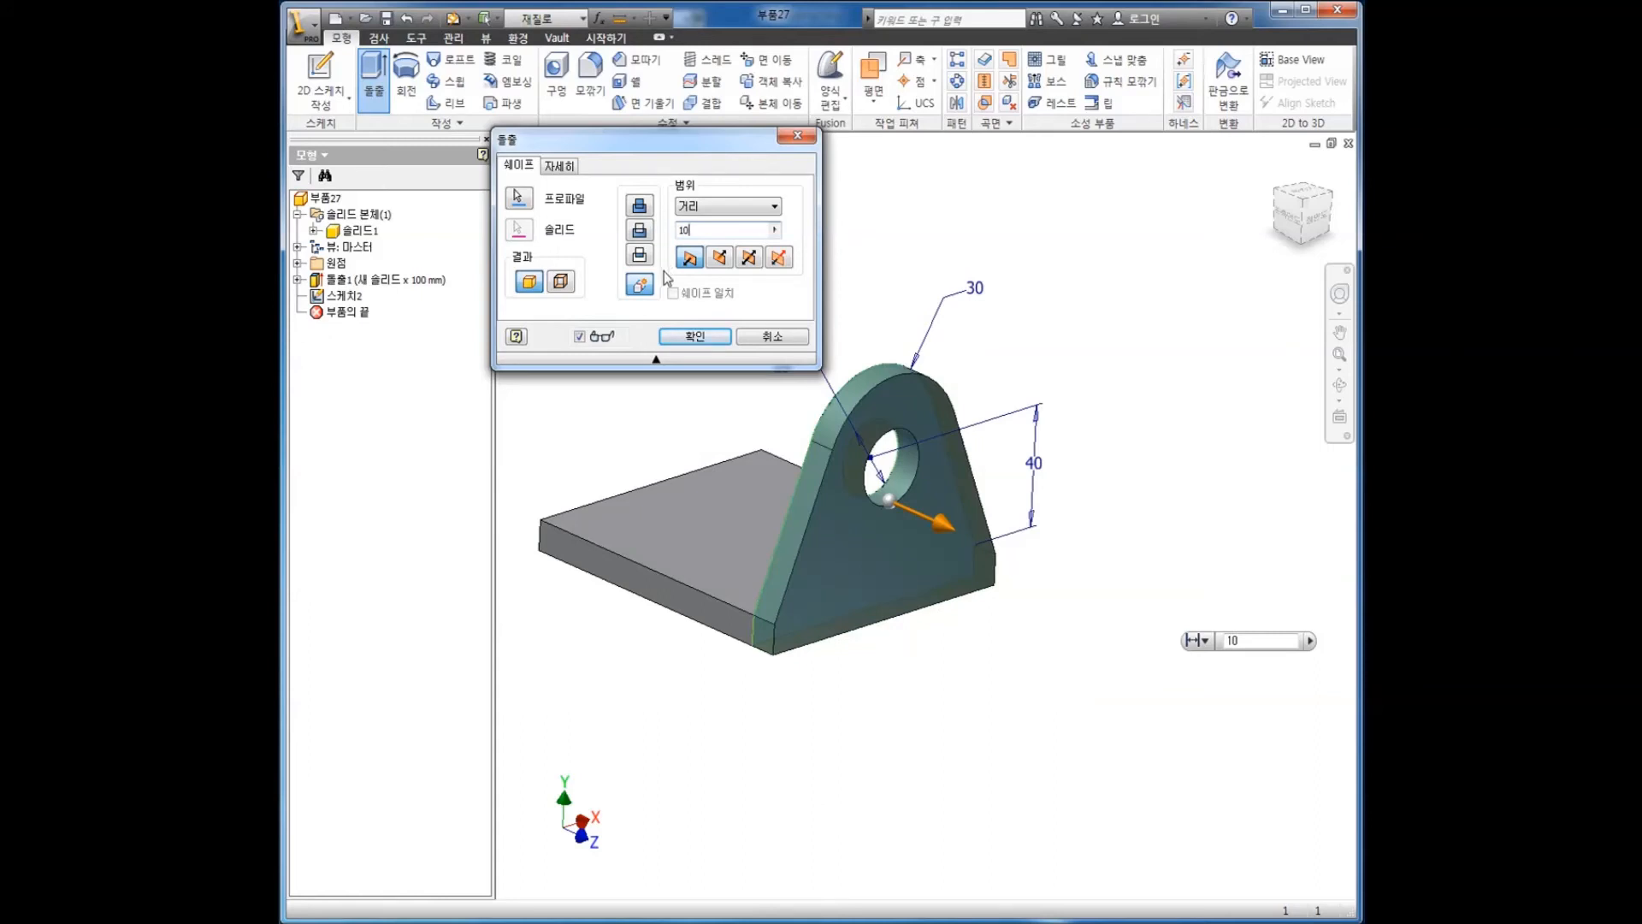
{"action": "left_click", "coordinate": [694, 336]}
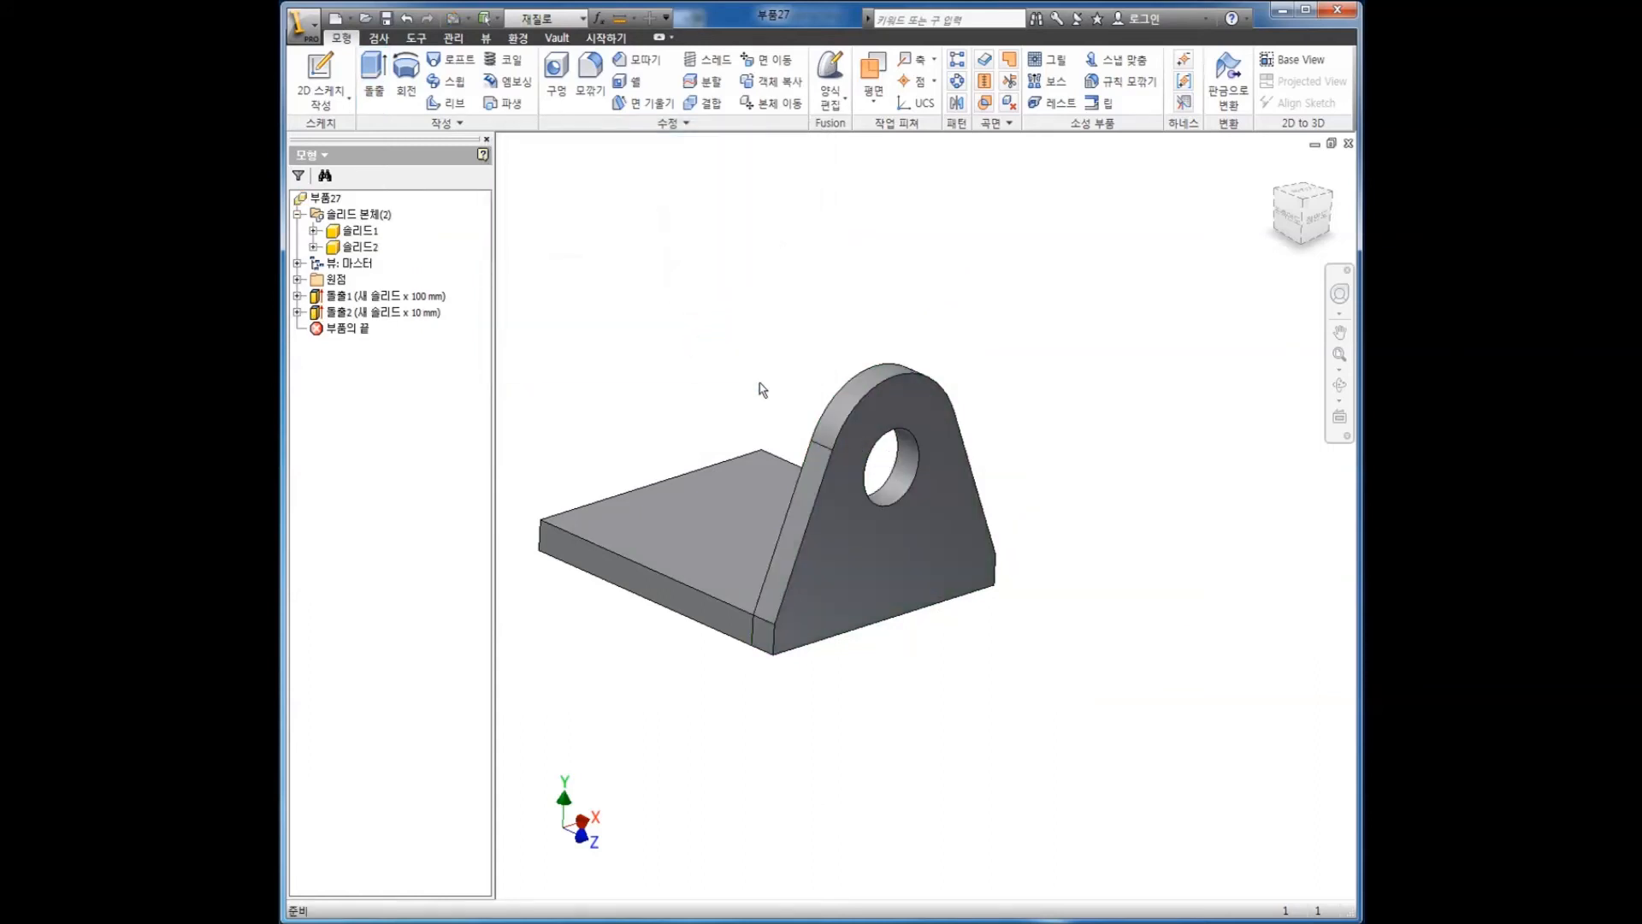
- Examine the base plate and upright as separate solid bodies of the part by highlighting each one
{"action": "scroll", "coordinate": [764, 383], "scroll_direction": "up", "scroll_amount": 3}
{"action": "mouse_move", "coordinate": [867, 493]}
{"action": "middle_mouse_down", "text": "shift"}
{"action": "mouse_move", "coordinate": [866, 552]}
{"action": "mouse_move", "coordinate": [864, 496]}
{"action": "middle_mouse_up", "text": "shift"}
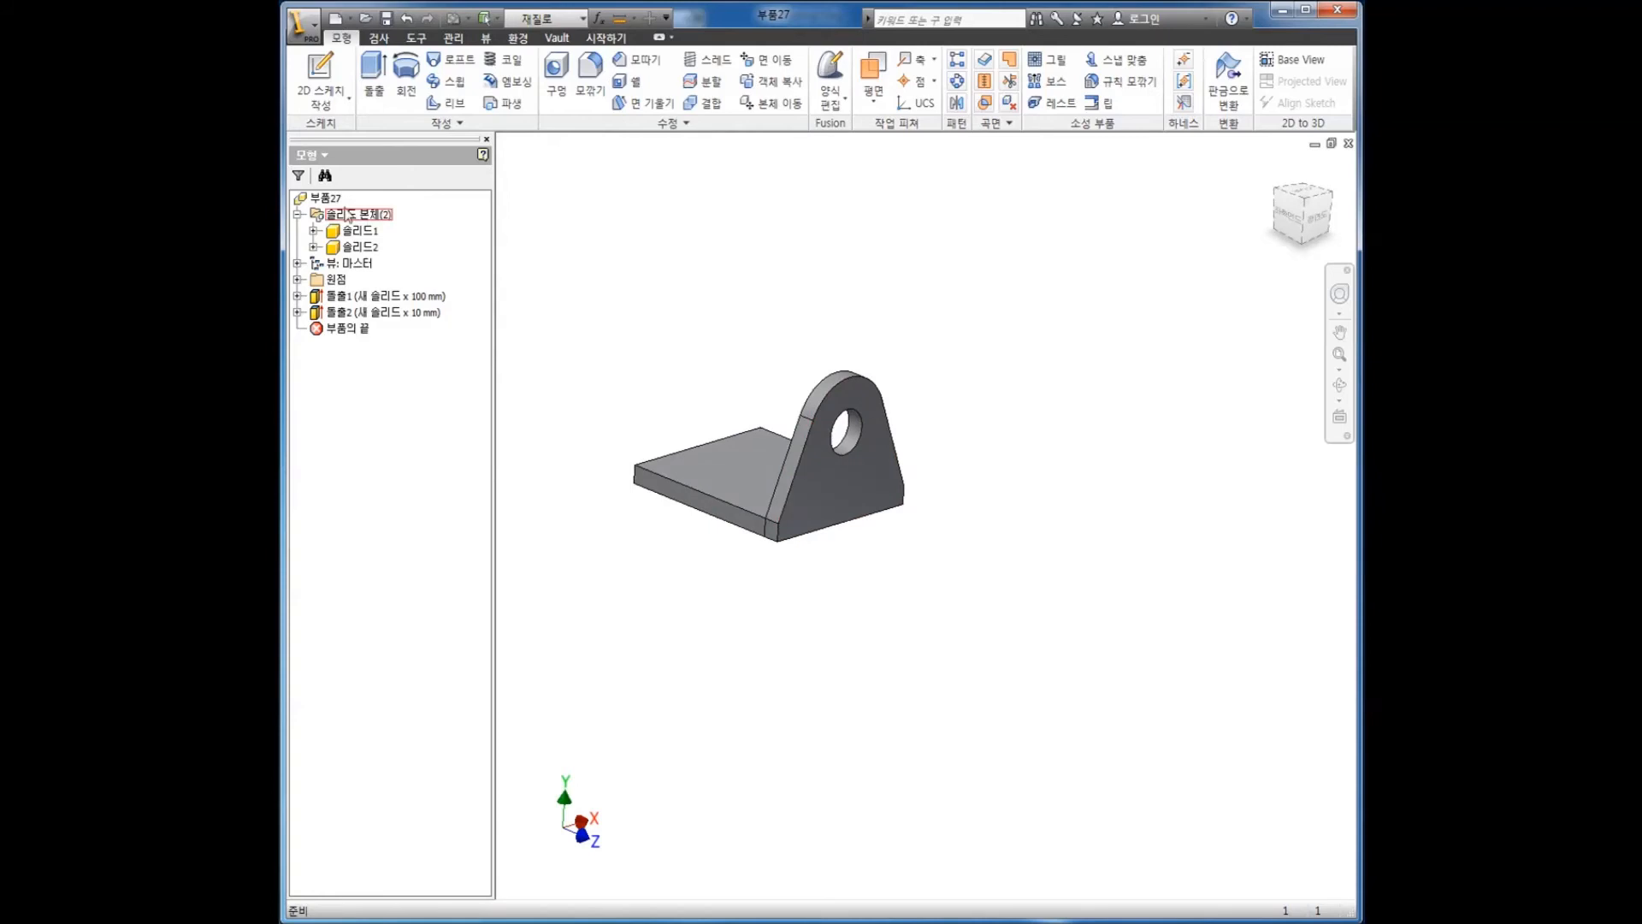
{"action": "left_click", "coordinate": [367, 248]}
{"action": "left_click", "coordinate": [637, 359]}
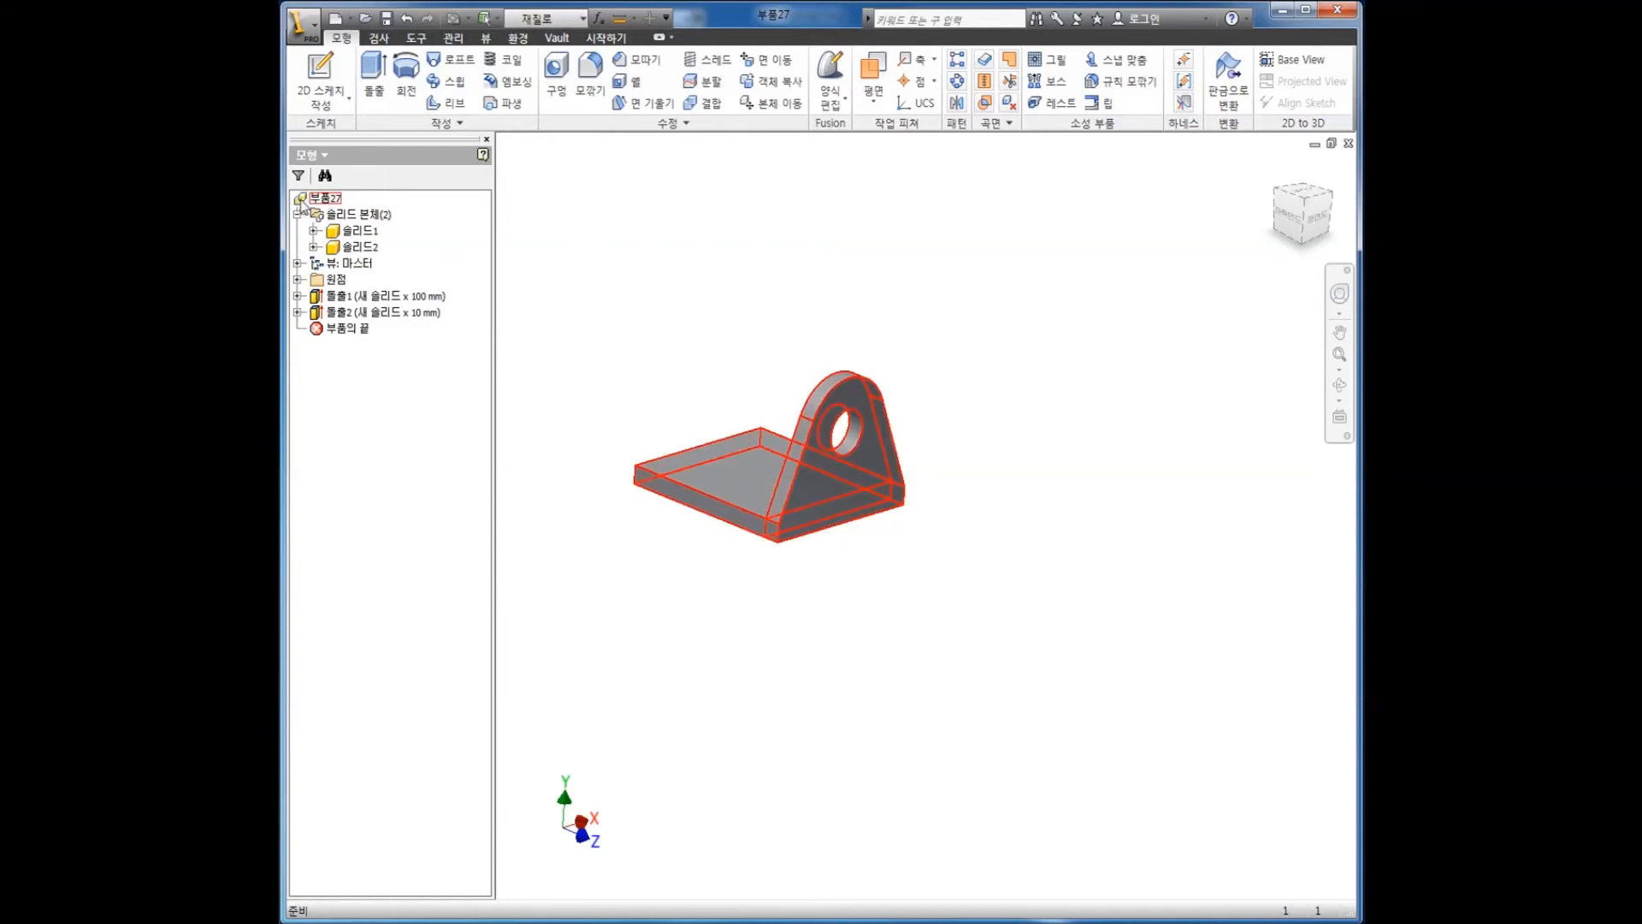
{"action": "left_click", "coordinate": [334, 233]}
{"action": "left_click", "coordinate": [341, 247]}
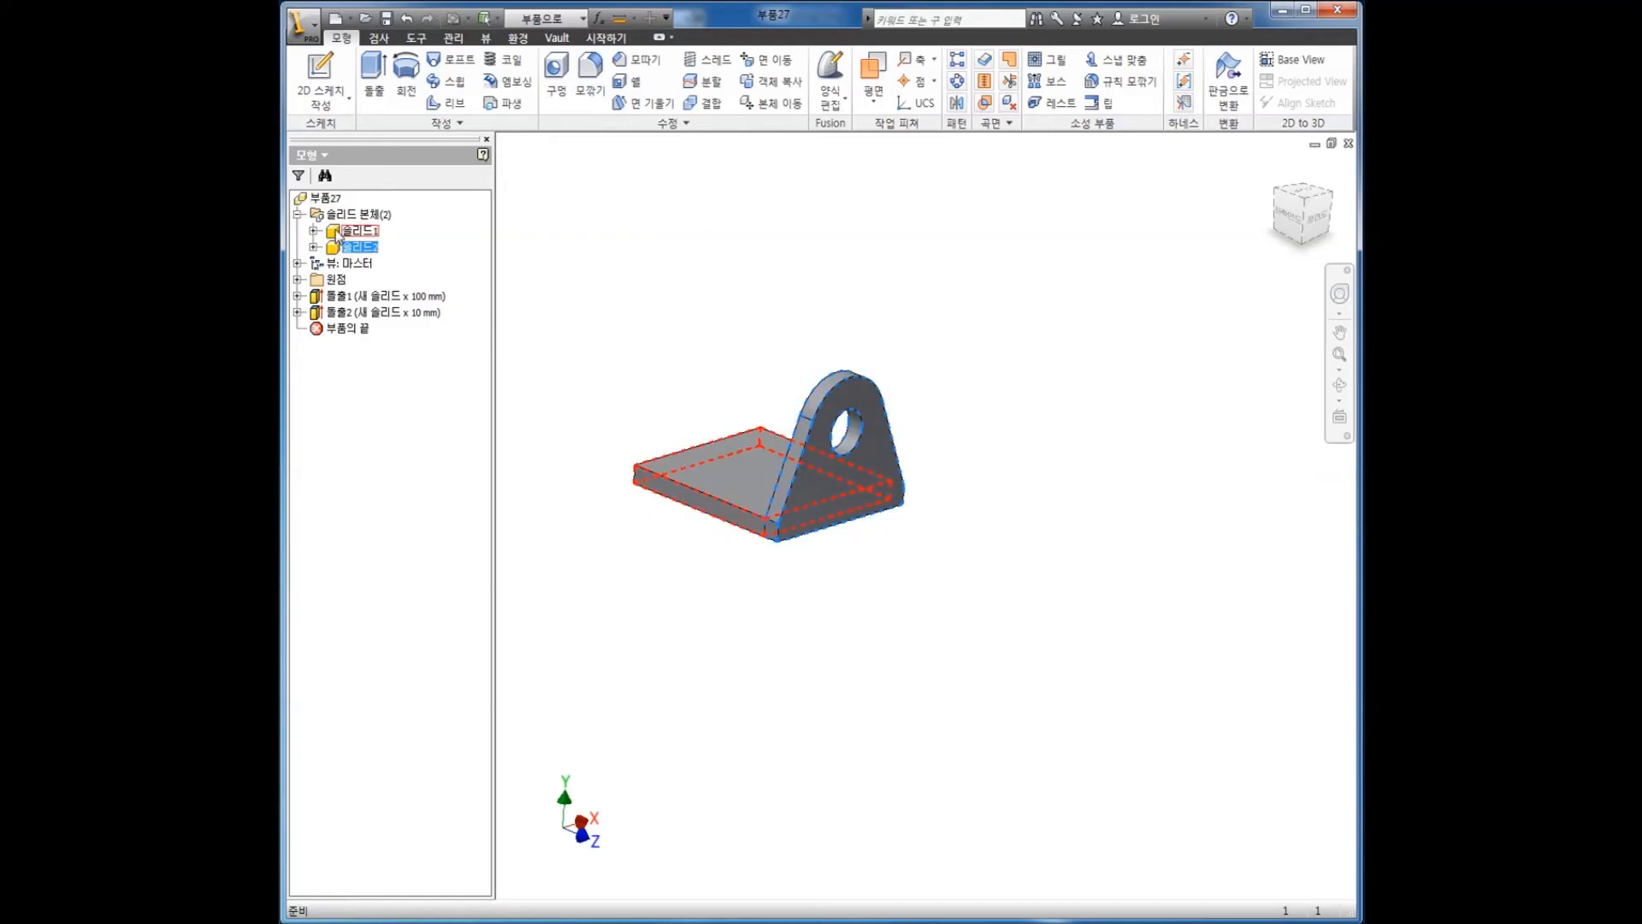
{"action": "key", "text": "F4"}
{"action": "left_click_drag", "start_coordinate": [949, 496], "coordinate": [916, 561]}
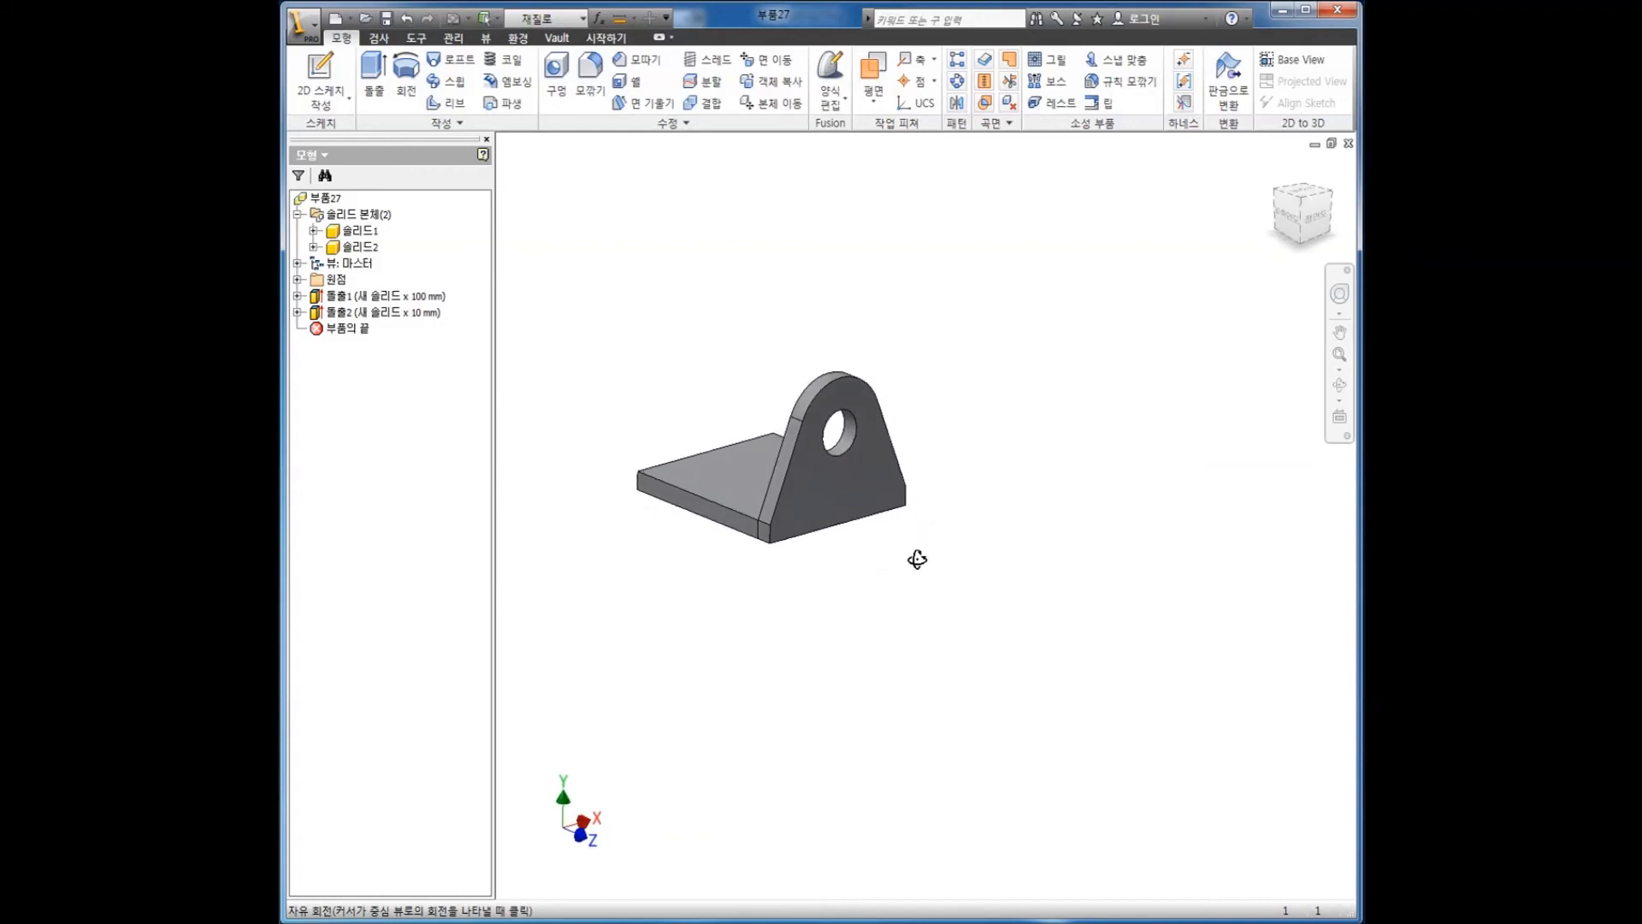
{"action": "middle_click_drag", "start_coordinate": [891, 580], "coordinate": [970, 585]}
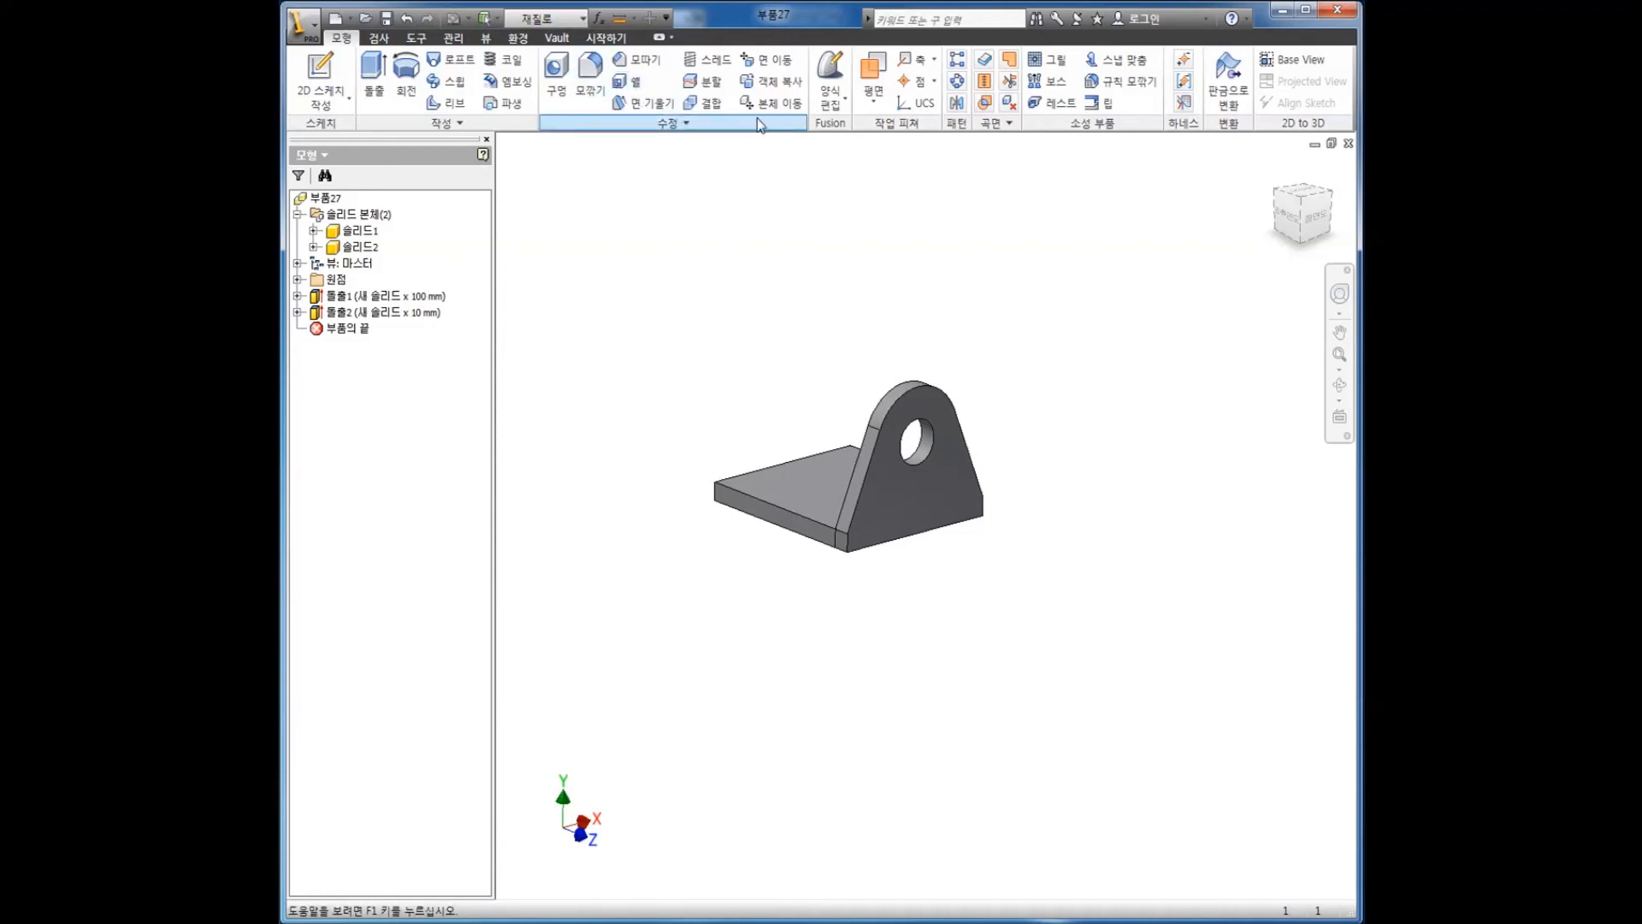
- Mirror the upright solid about the XY origin plane, creating the copy as a new solid
{"action": "left_click", "coordinate": [956, 102]}
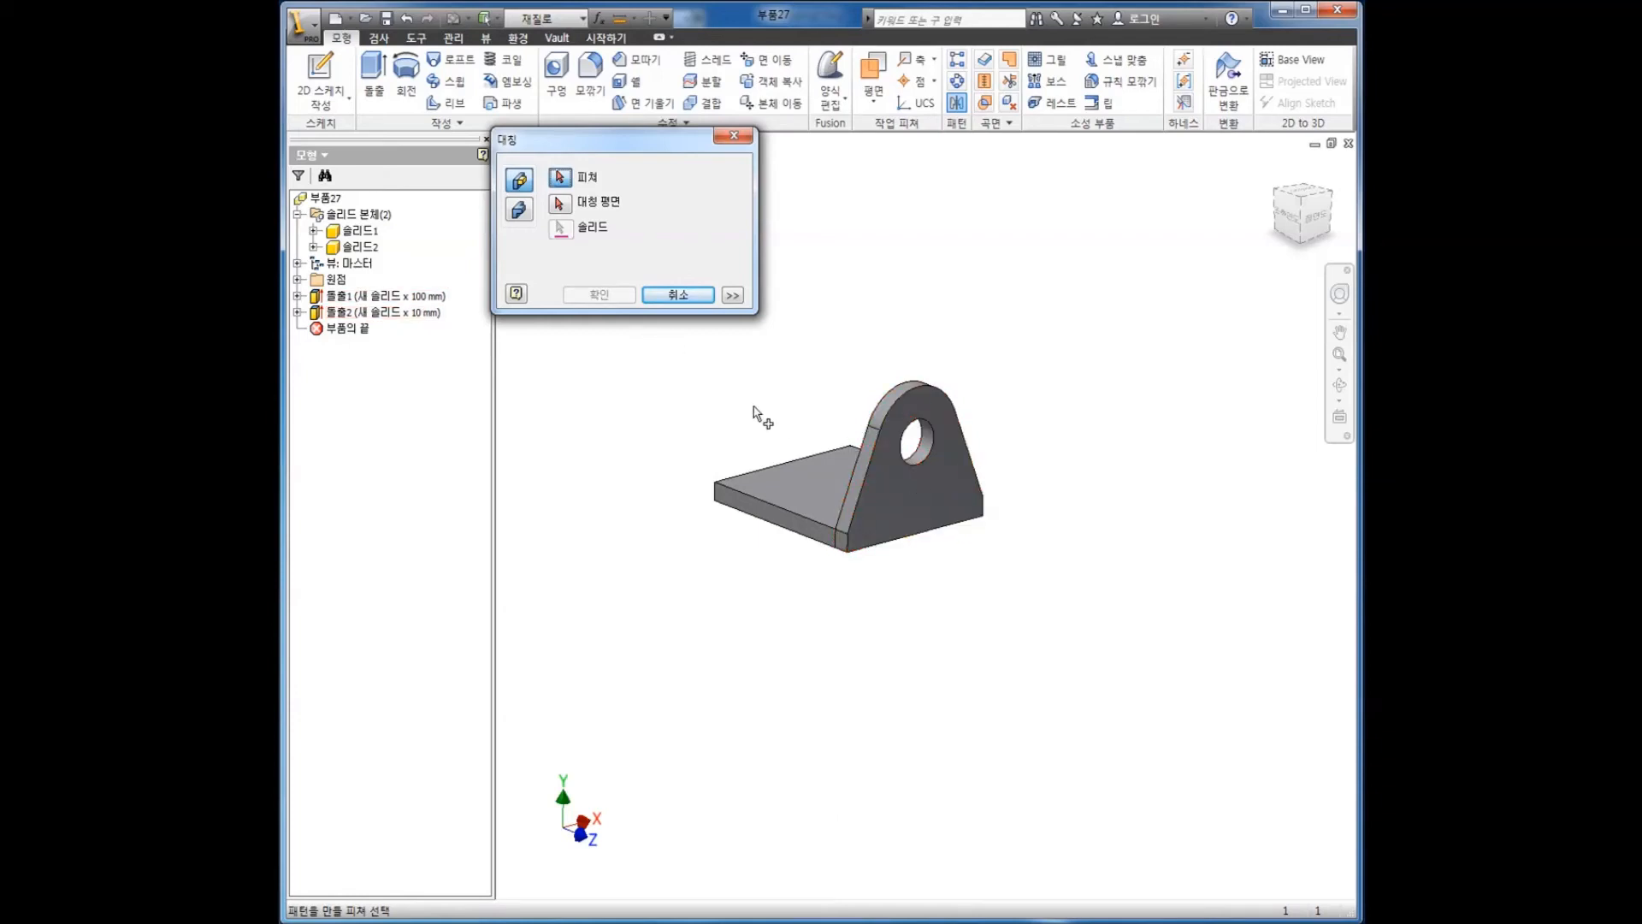
{"action": "left_click", "coordinate": [519, 208]}
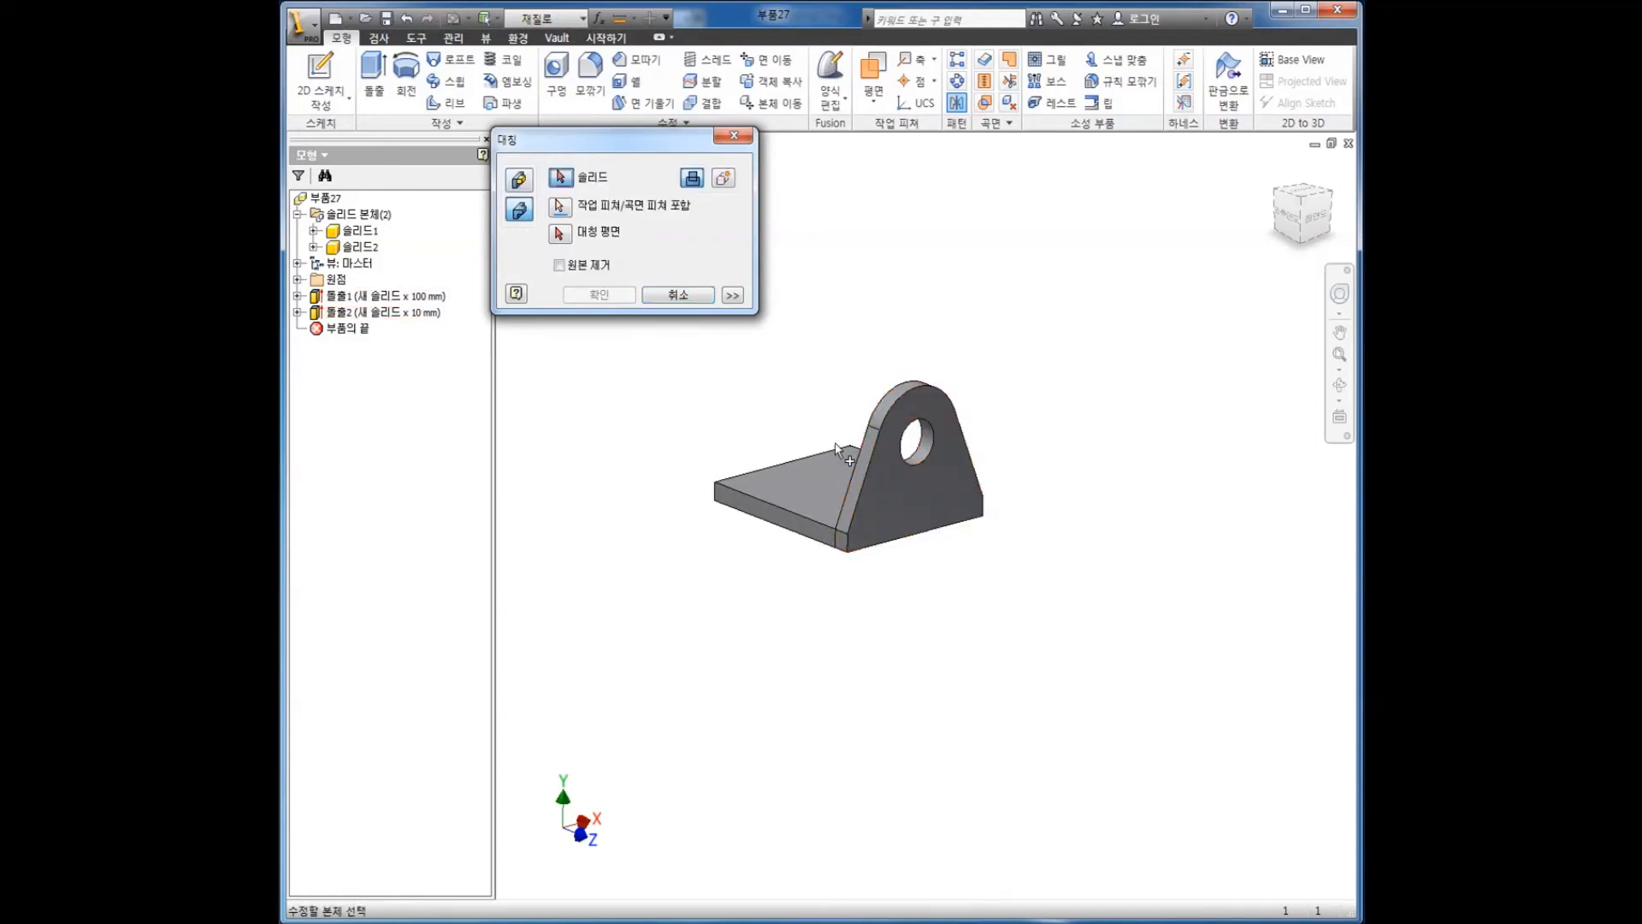
{"action": "left_click", "coordinate": [881, 434]}
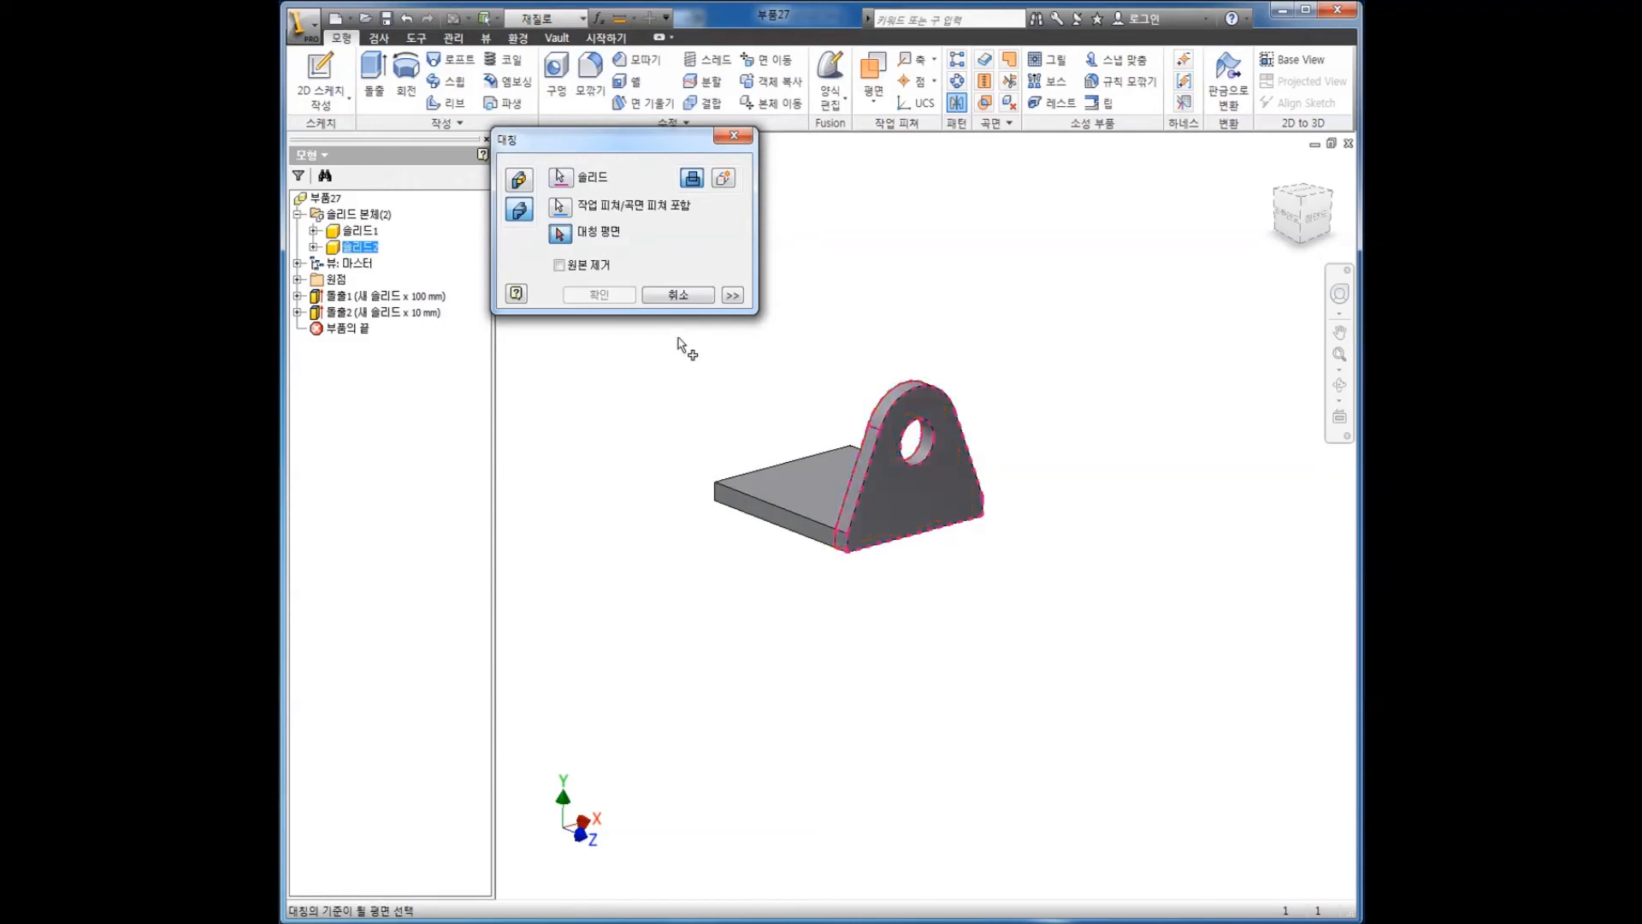
{"action": "left_click", "coordinate": [724, 179]}
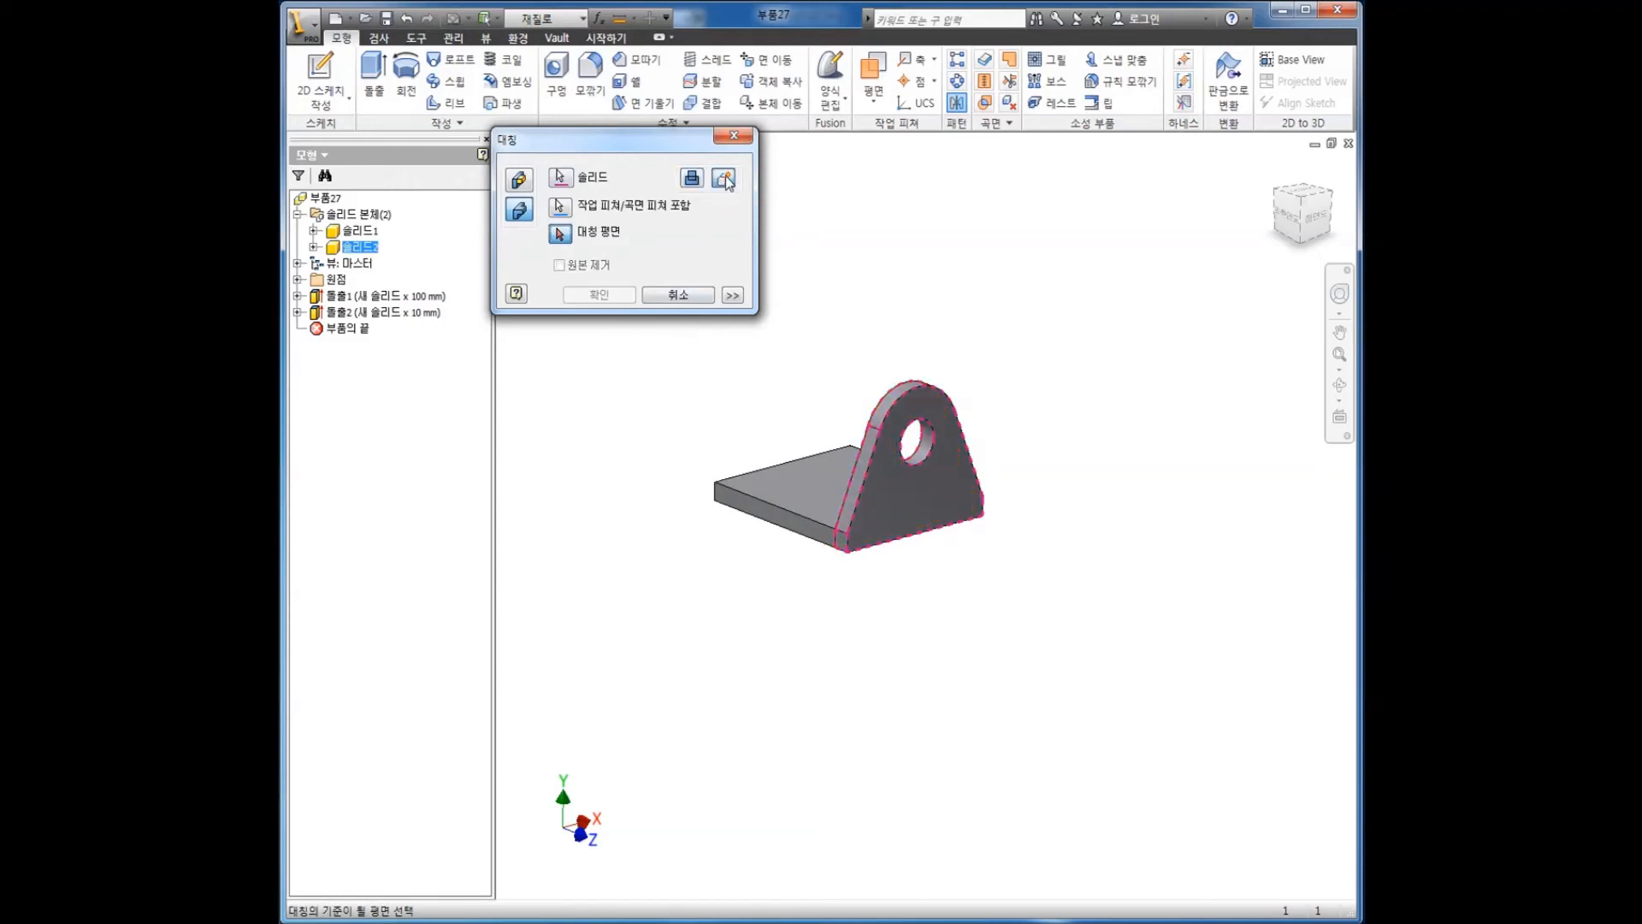
{"action": "left_click", "coordinate": [298, 279]}
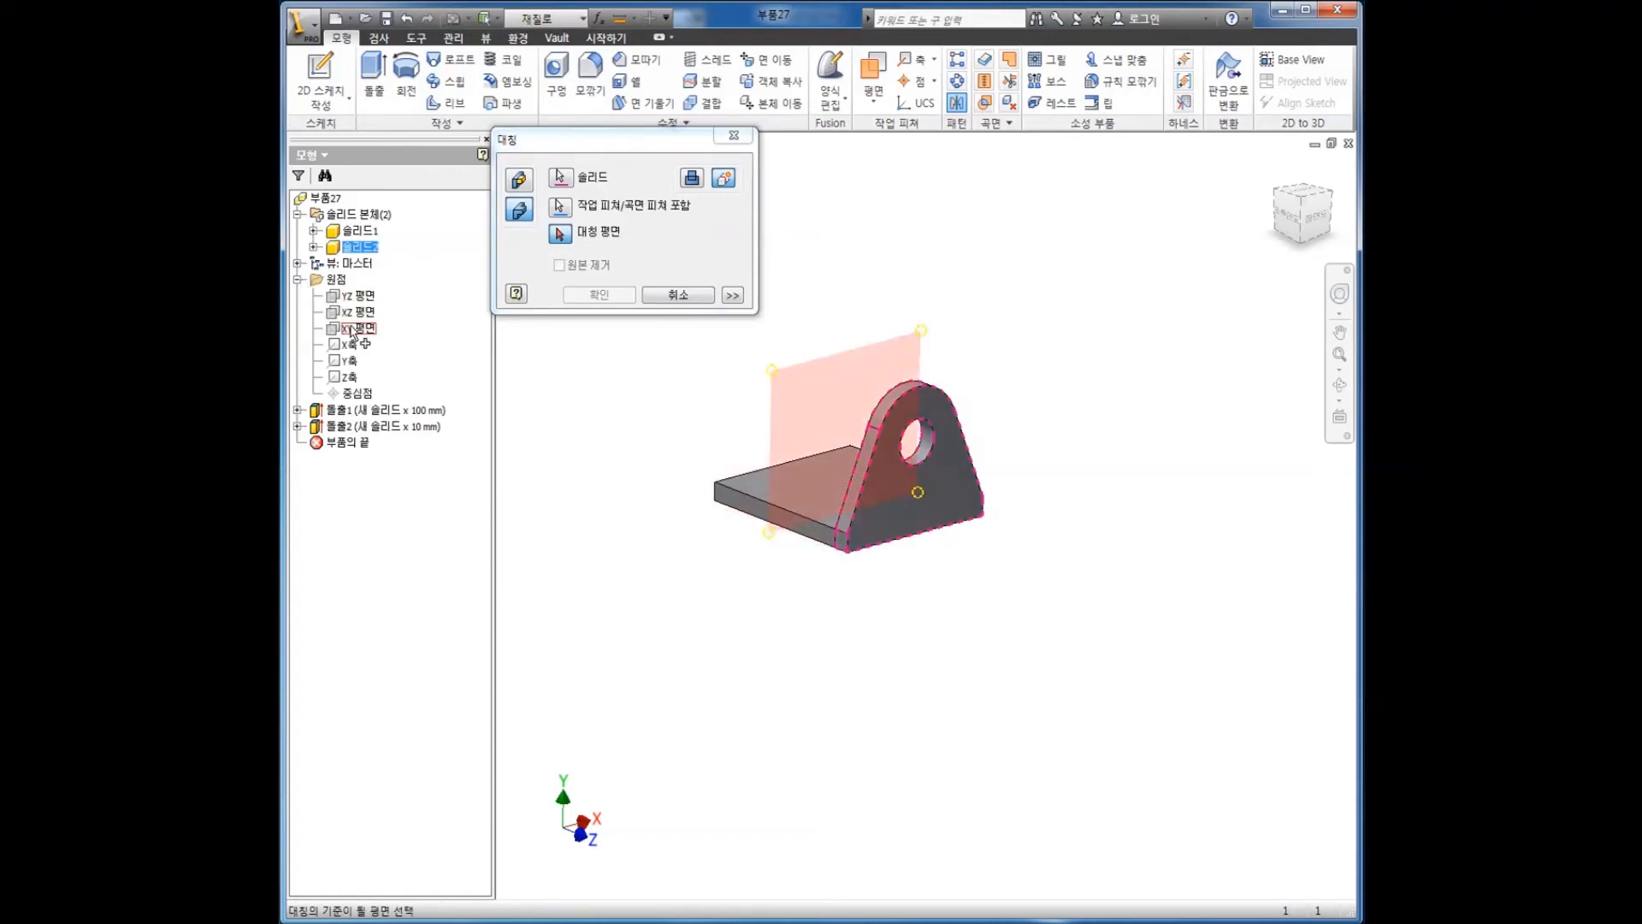
{"action": "left_click", "coordinate": [353, 328]}
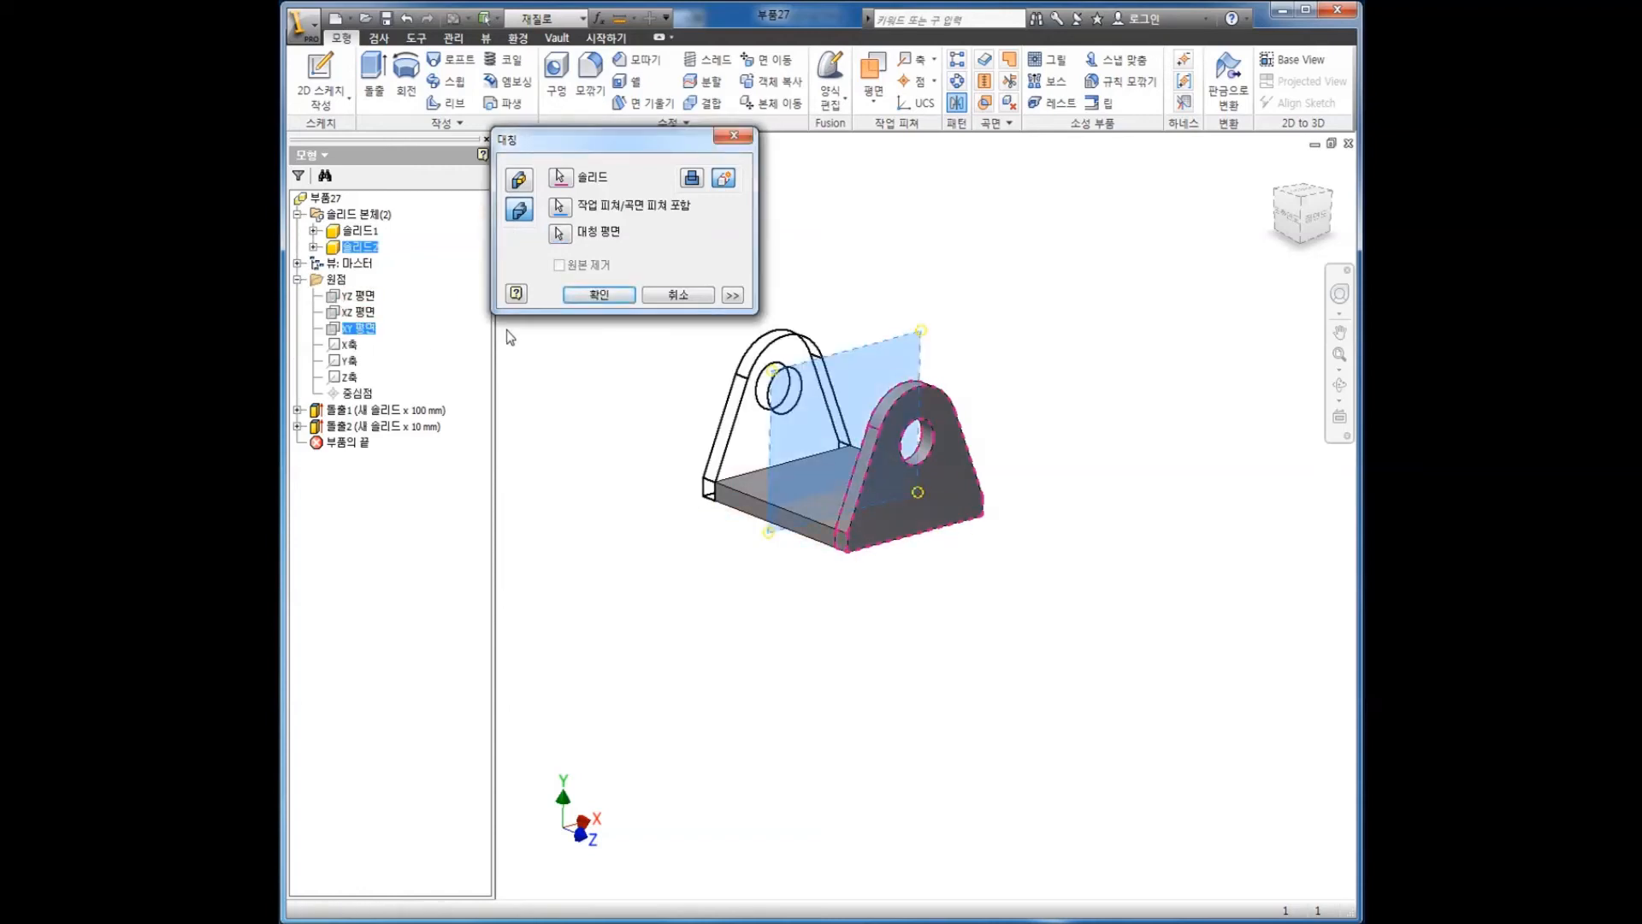
{"action": "left_click", "coordinate": [599, 295]}
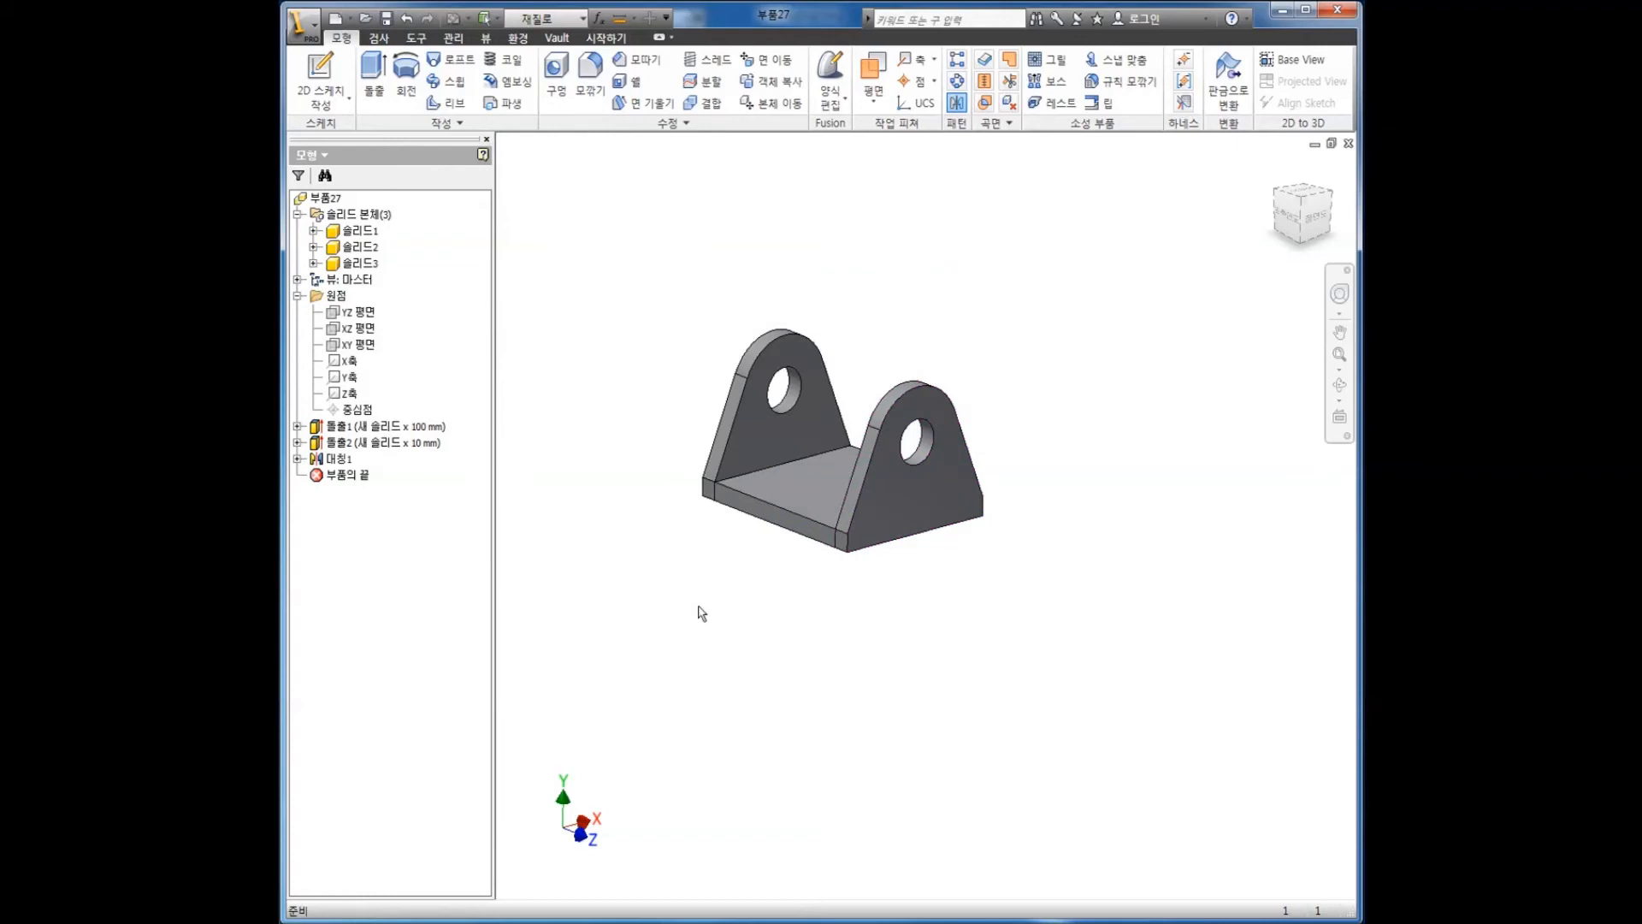
- Check the part's solid bodies, including the mirrored upright, by selecting them individually
{"action": "middle_click_drag", "start_coordinate": [850, 561], "coordinate": [870, 590], "text": "shift"}
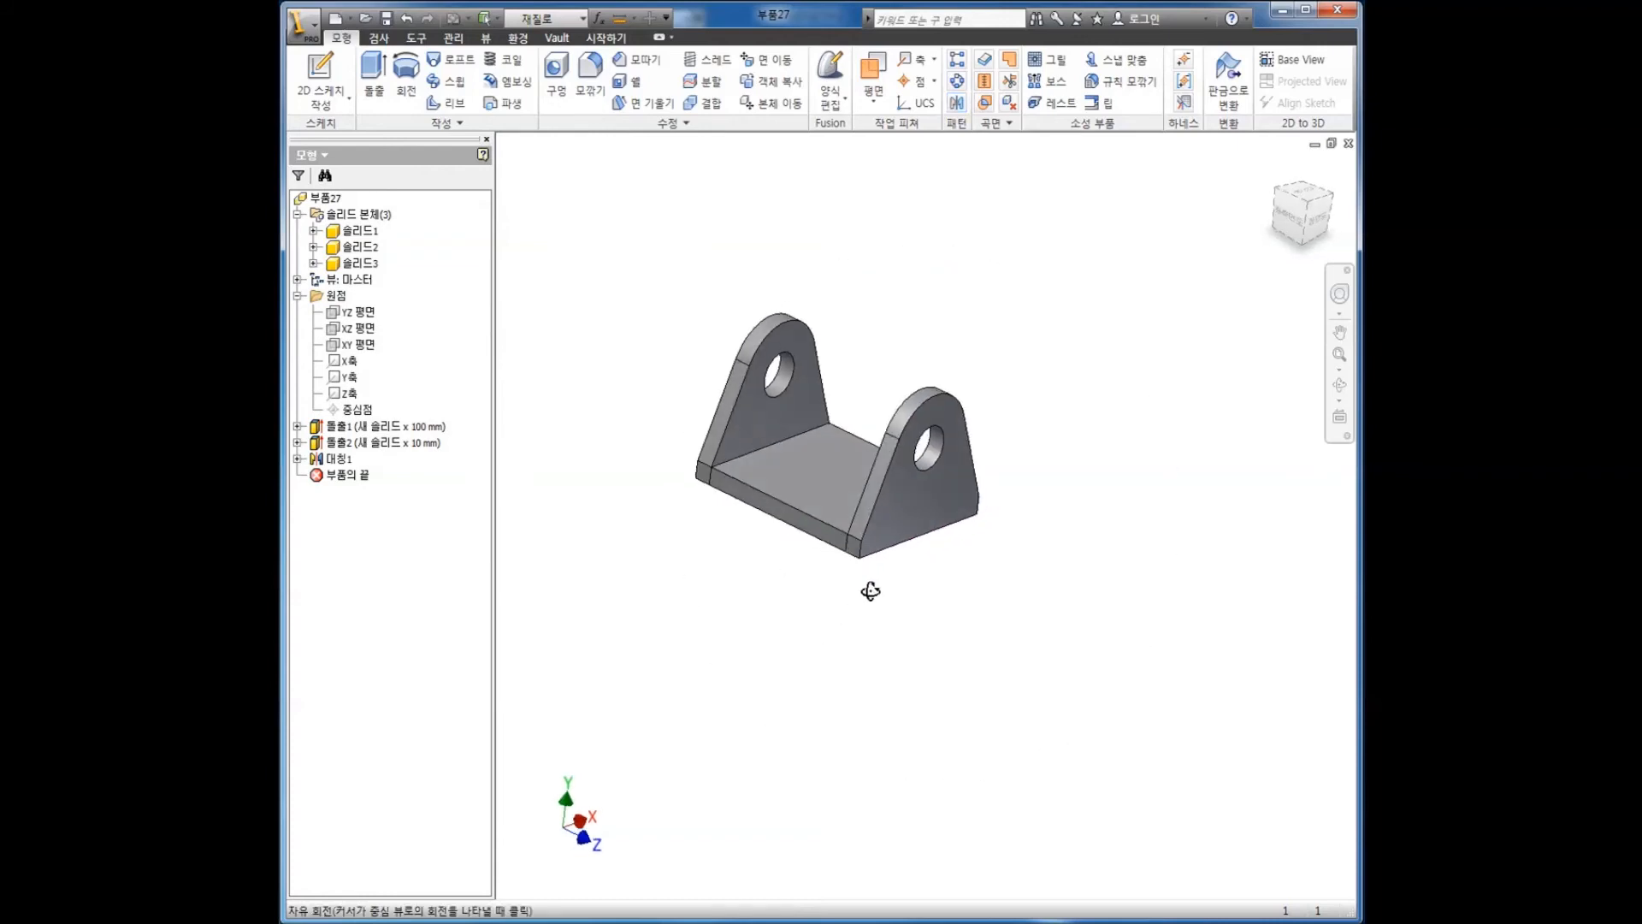
{"action": "left_click", "coordinate": [359, 246]}
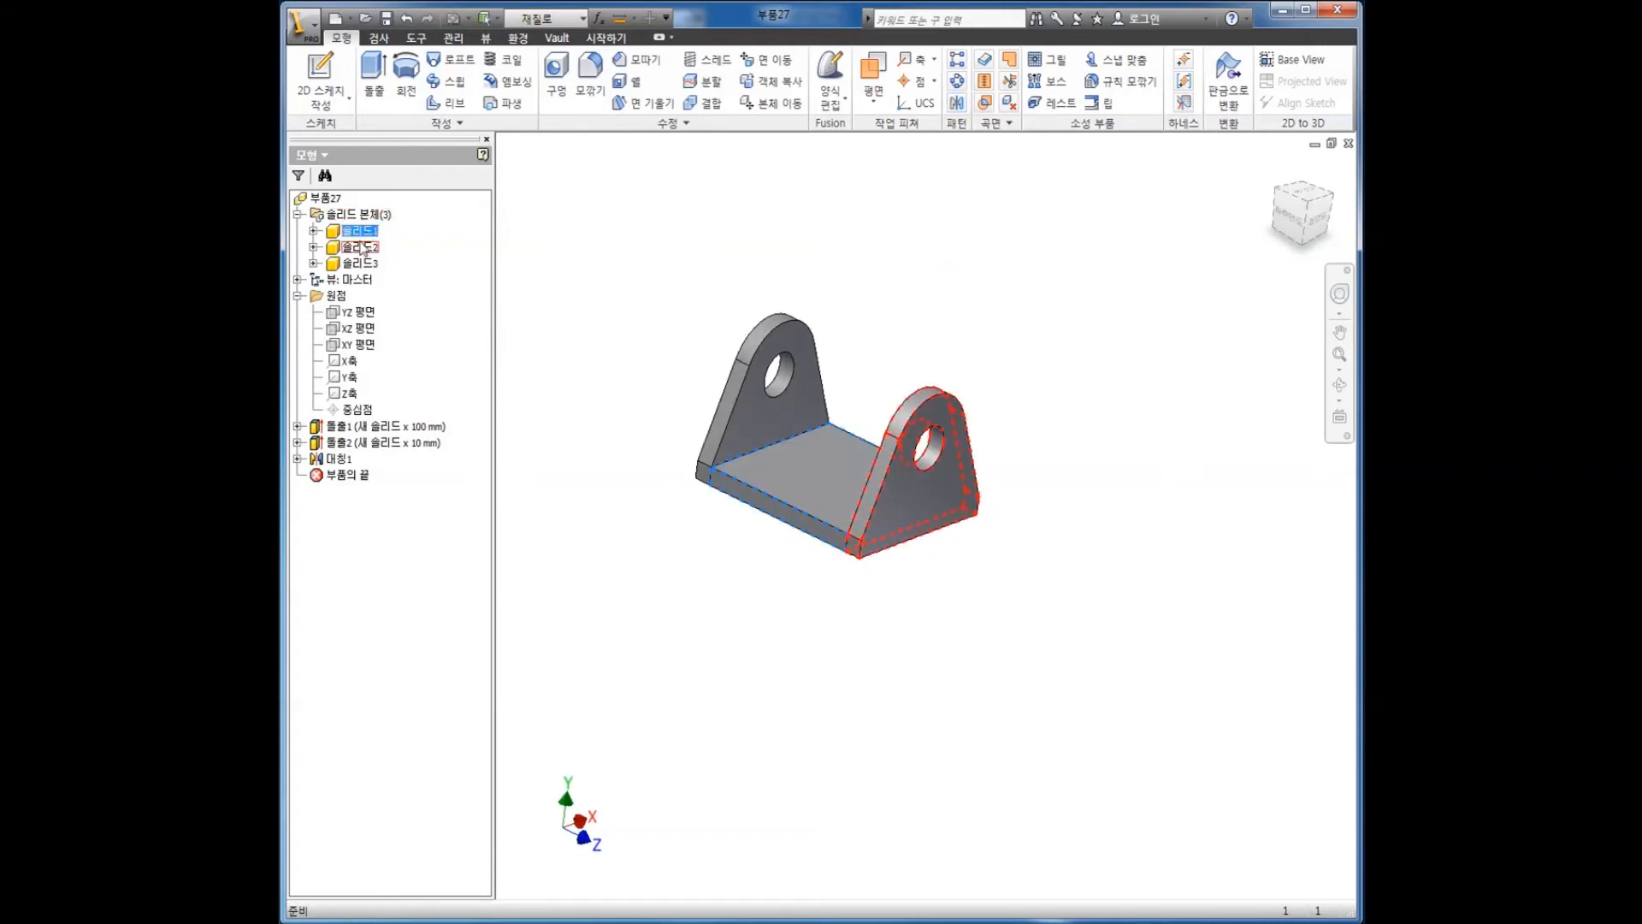
{"action": "left_click", "coordinate": [359, 264]}
{"action": "left_click", "coordinate": [588, 385]}
{"action": "middle_click_drag", "start_coordinate": [787, 521], "coordinate": [758, 564], "text": "shift"}
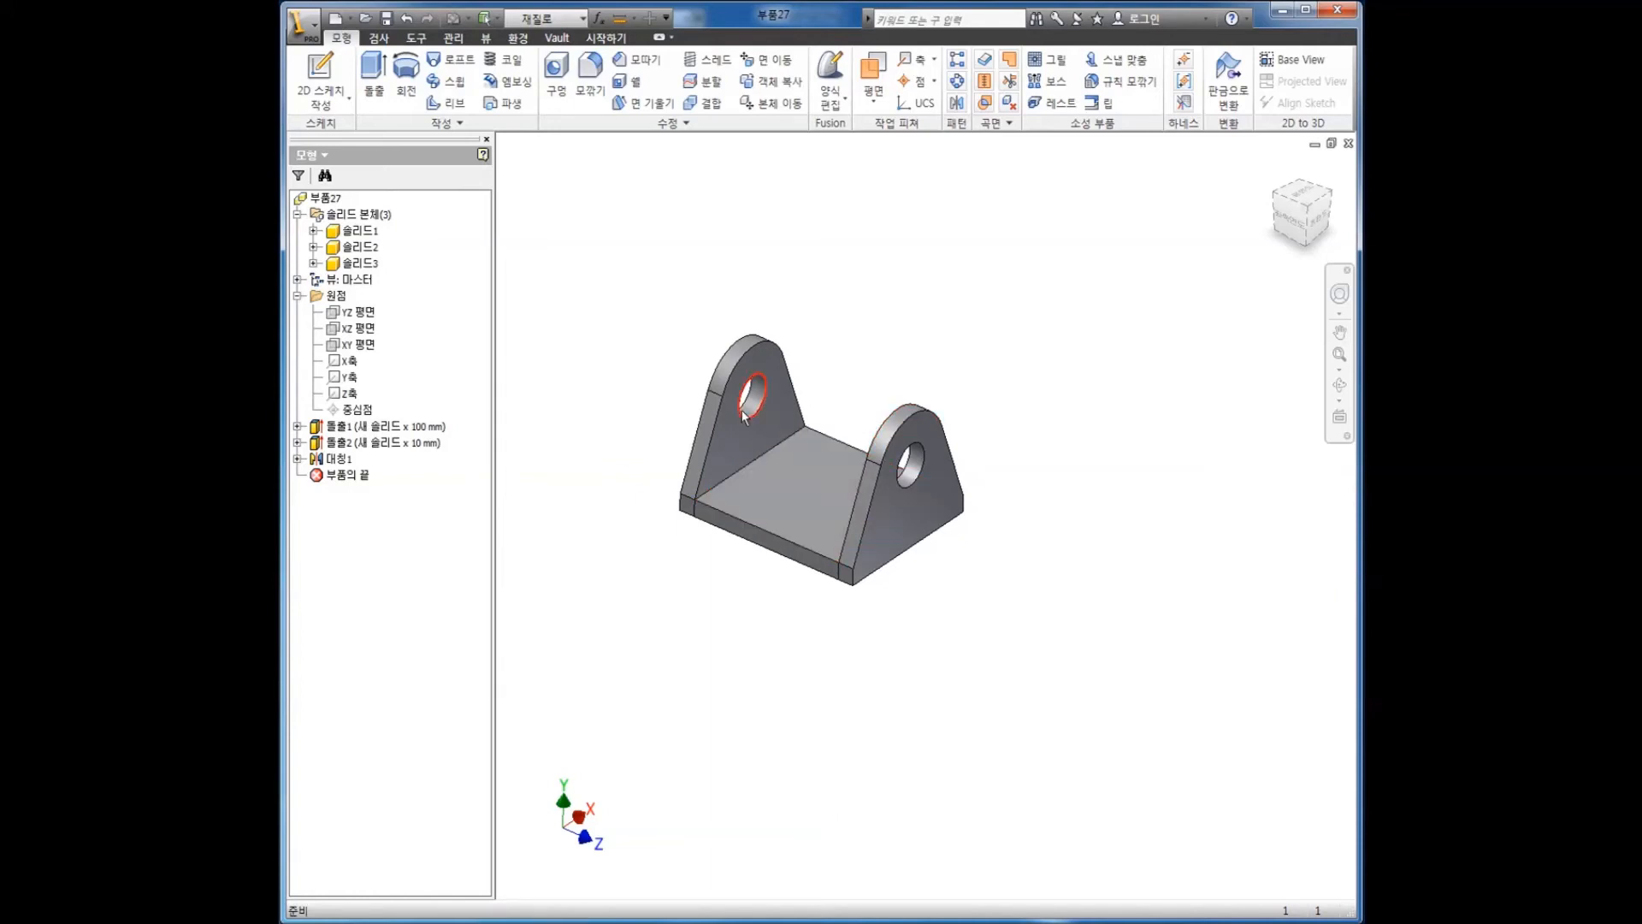
- Try moving the original upright solid freely off the plate by 82.25 mm in X, 61.25 mm in Y and 38.25 mm in Z, and undo the move
{"action": "left_click", "coordinate": [767, 104]}
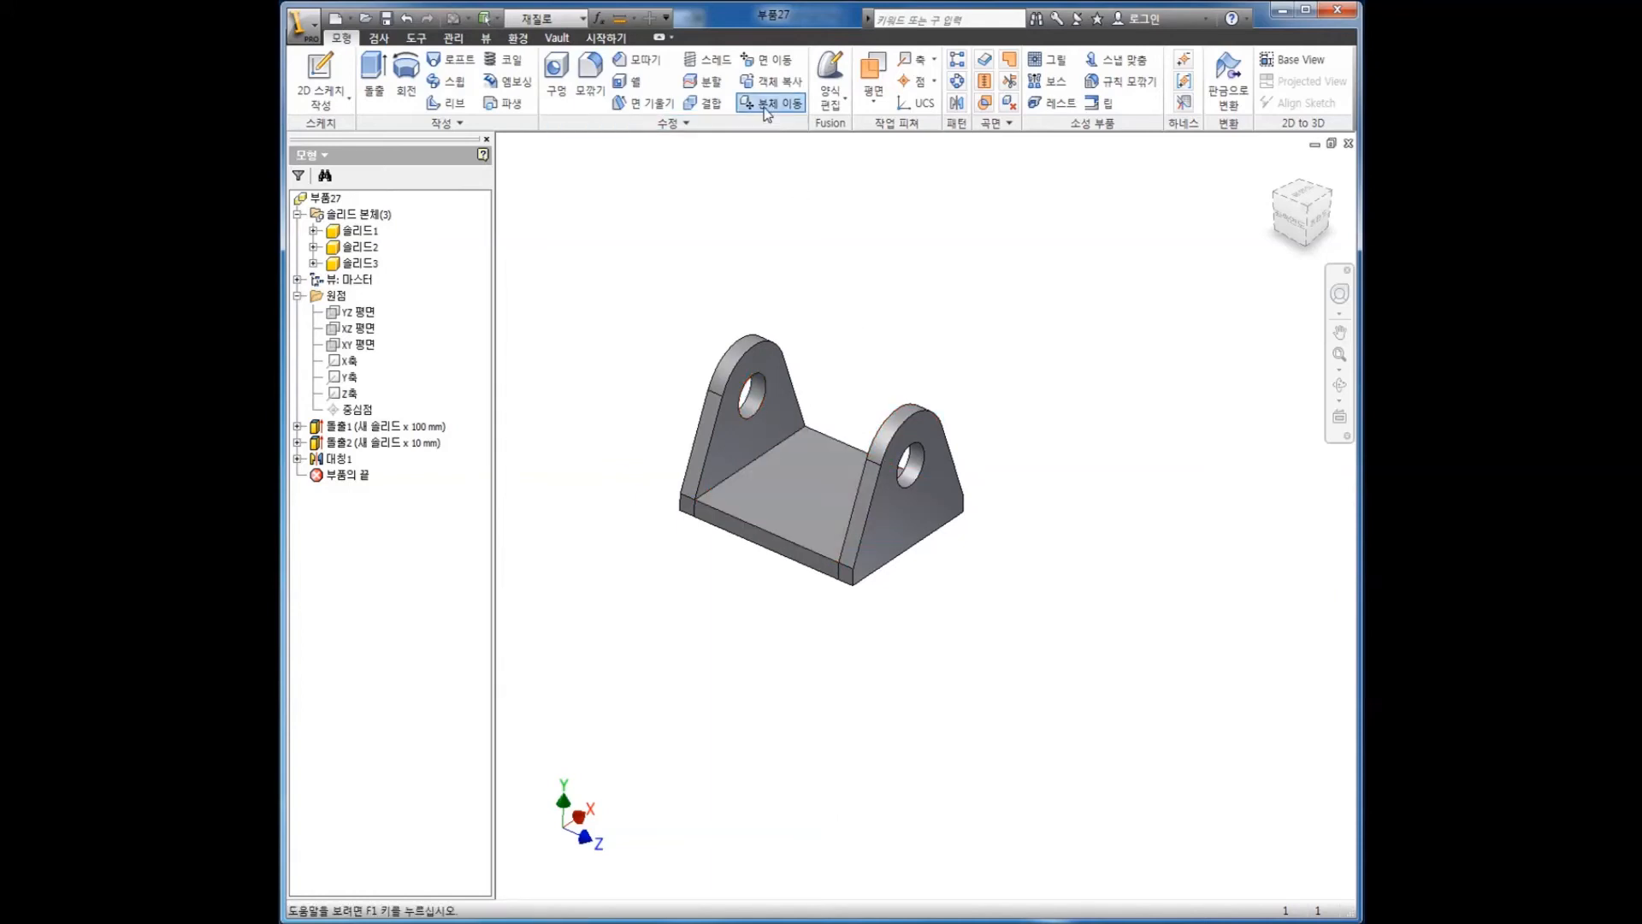
{"action": "left_click", "coordinate": [916, 424]}
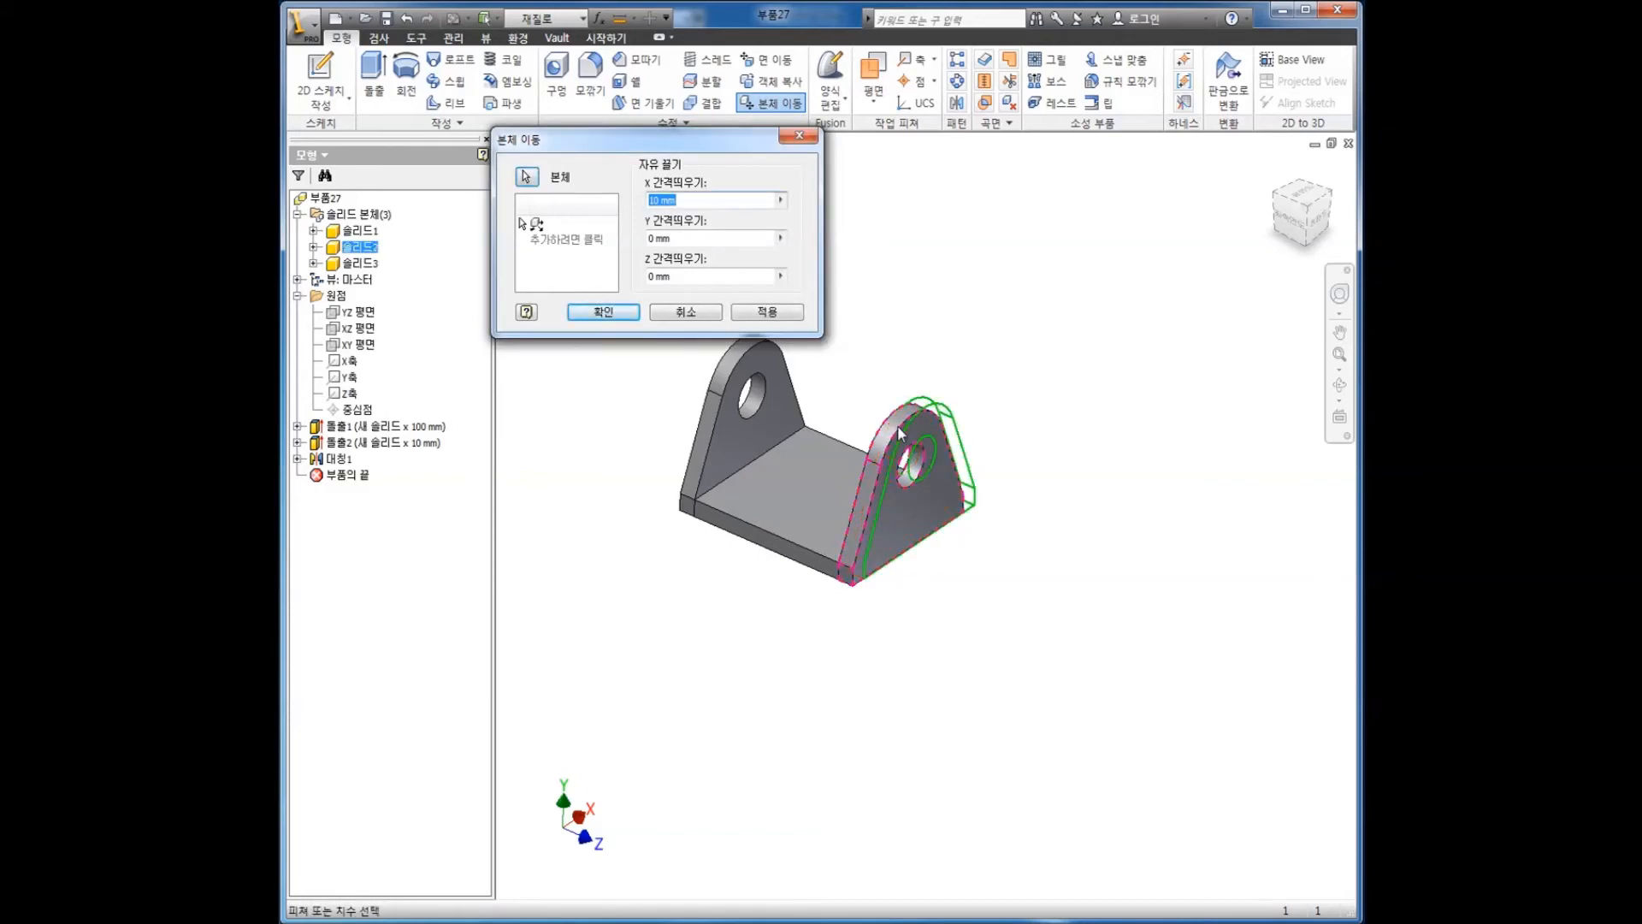
{"action": "left_click", "coordinate": [896, 424]}
{"action": "left_click_drag", "start_coordinate": [912, 410], "coordinate": [1047, 279]}
{"action": "middle_click_drag", "start_coordinate": [1068, 515], "coordinate": [1011, 465], "text": "shift"}
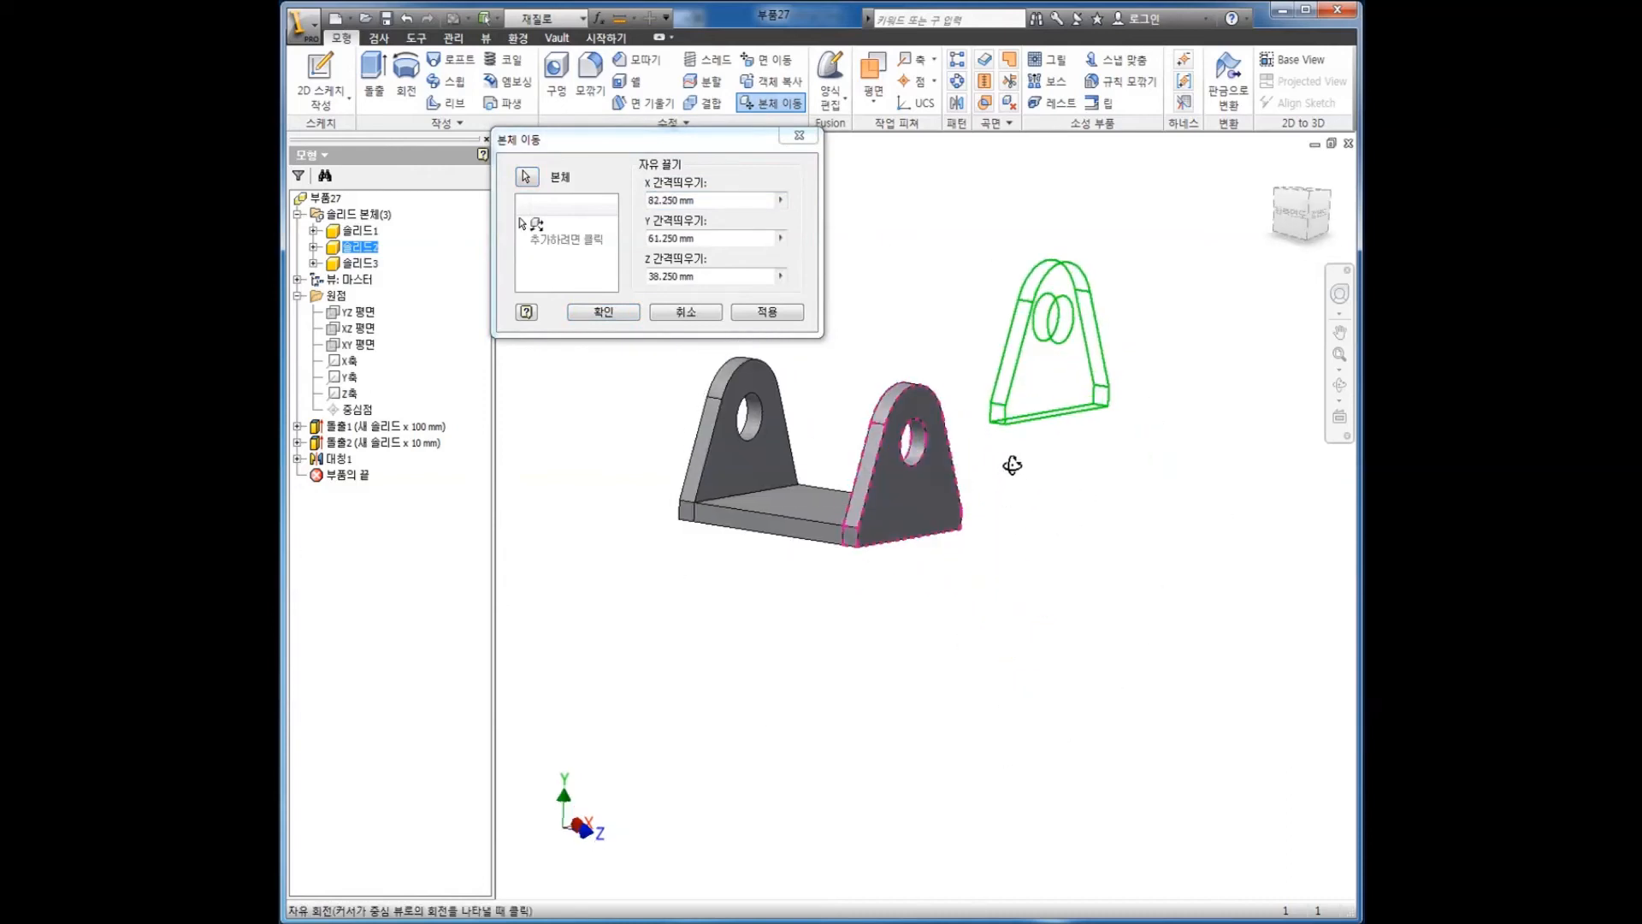
{"action": "left_click", "coordinate": [582, 308]}
{"action": "middle_click_drag", "start_coordinate": [597, 538], "coordinate": [806, 568], "text": "shift"}
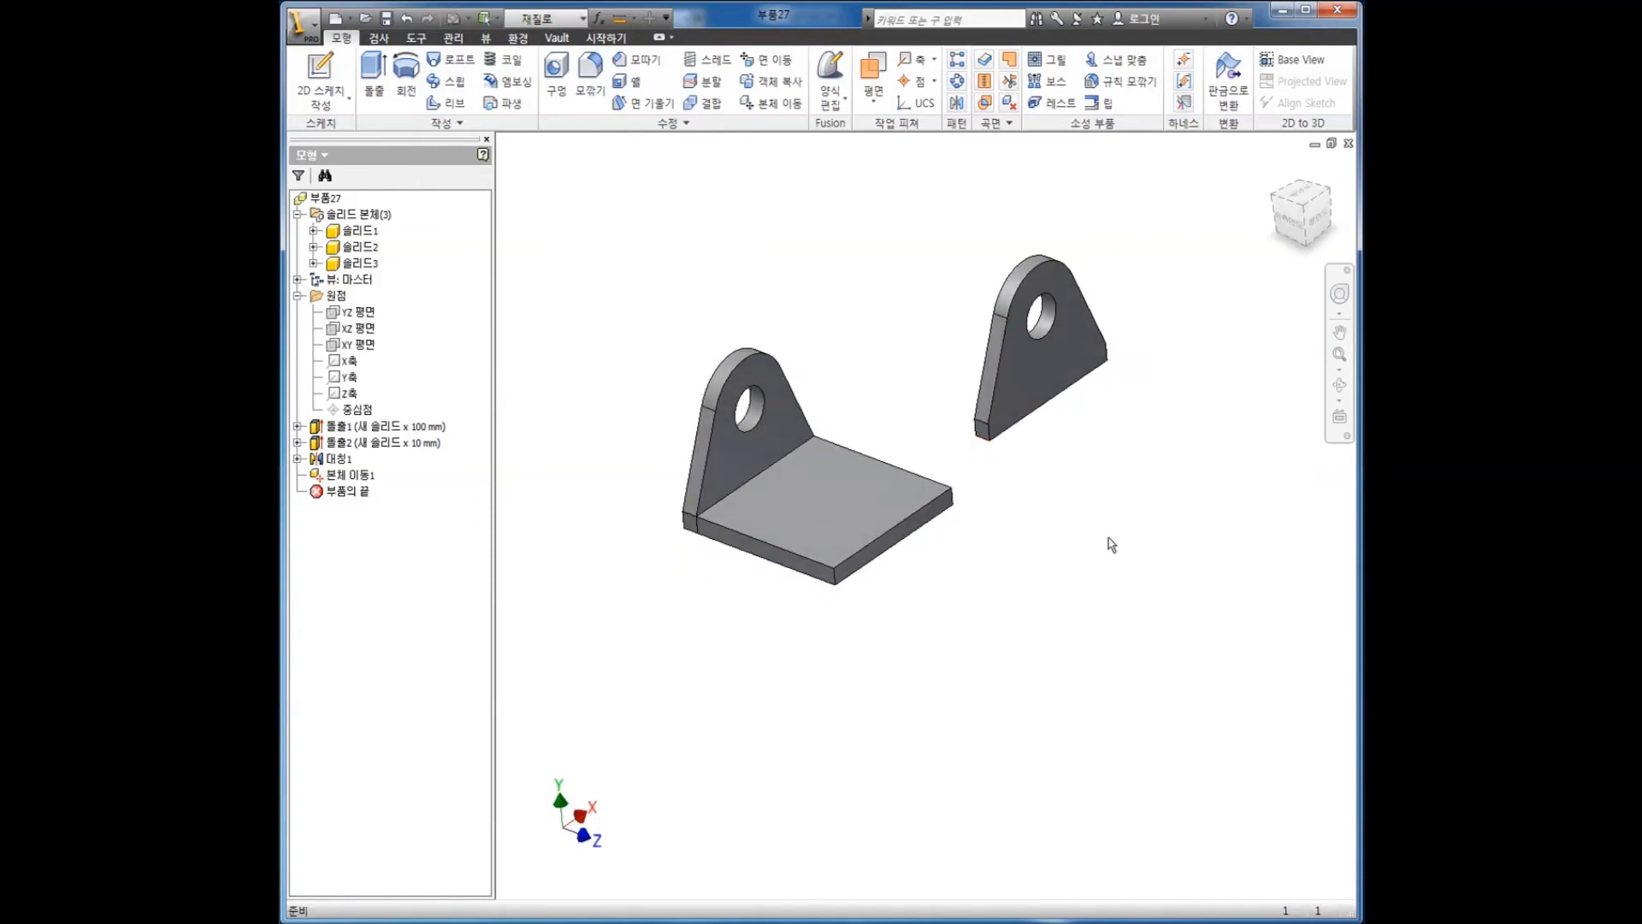
{"action": "key", "text": "ctrl+z"}
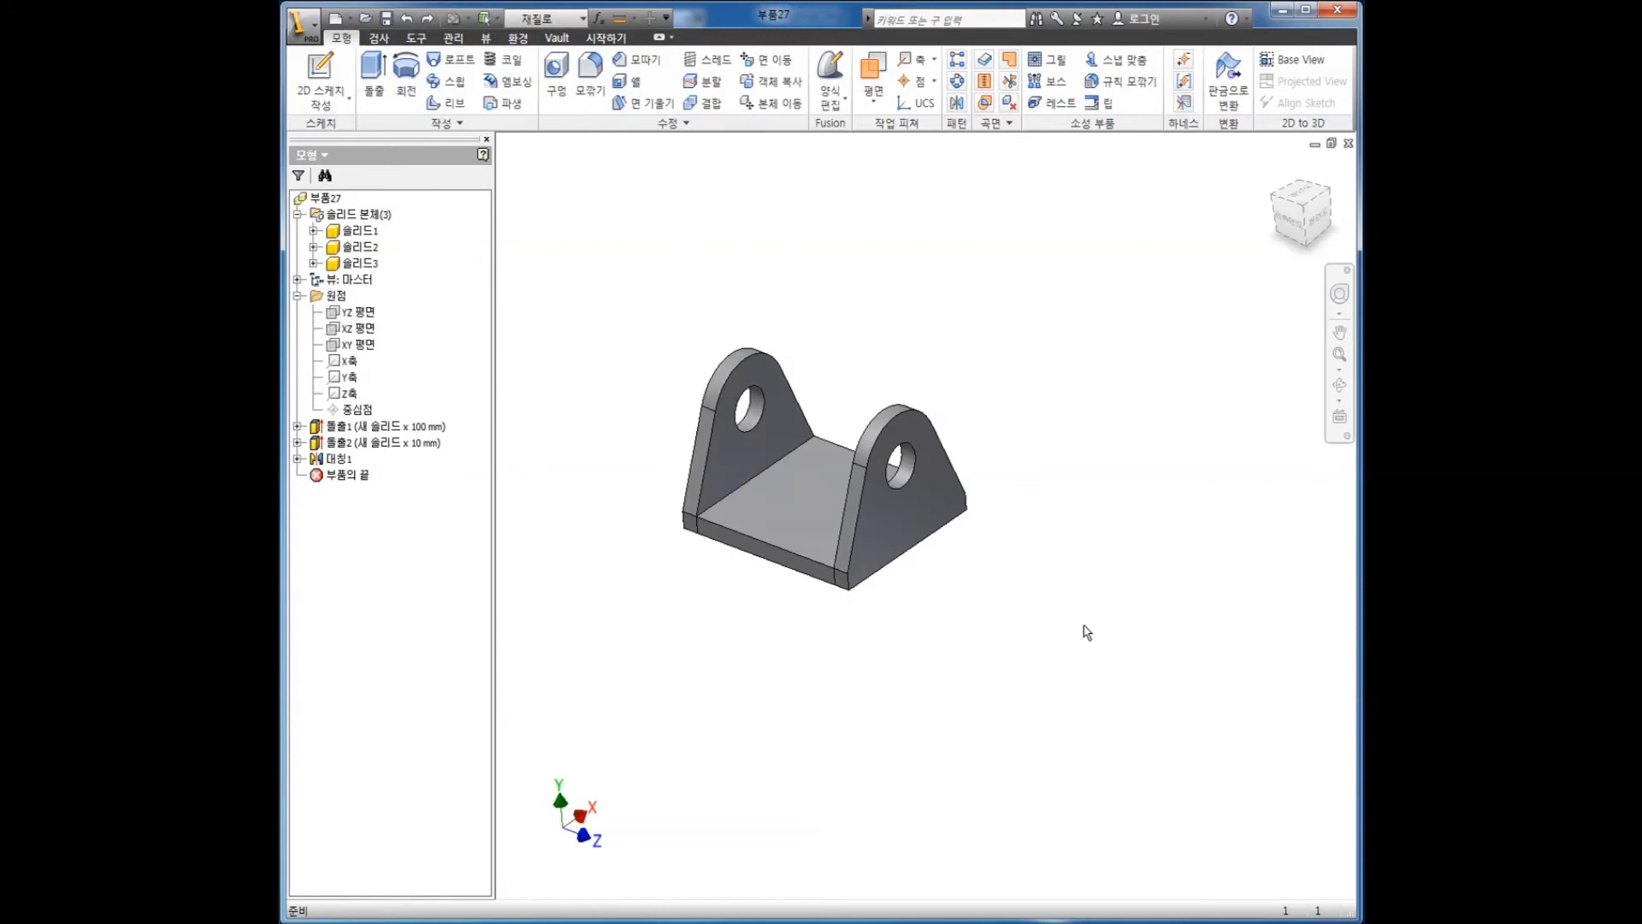
- Check the part's three solid bodies by selecting each one and viewing the bracket
{"action": "middle_click_drag", "start_coordinate": [982, 586], "coordinate": [941, 613], "text": "shift"}
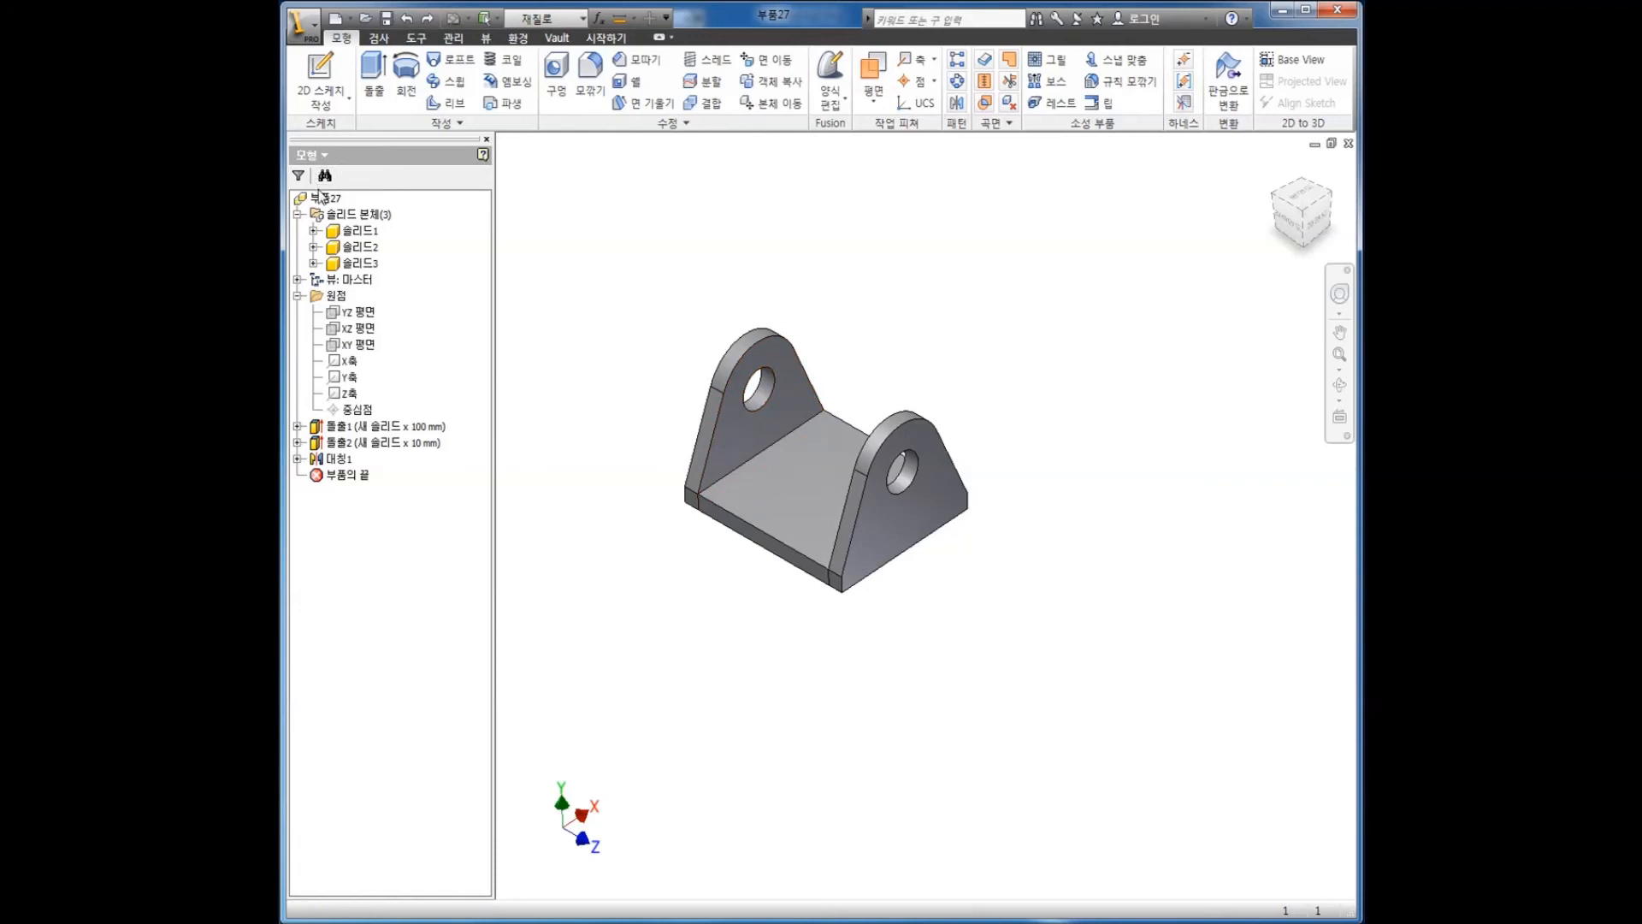
{"action": "middle_click_drag", "start_coordinate": [883, 525], "coordinate": [901, 475], "text": "shift"}
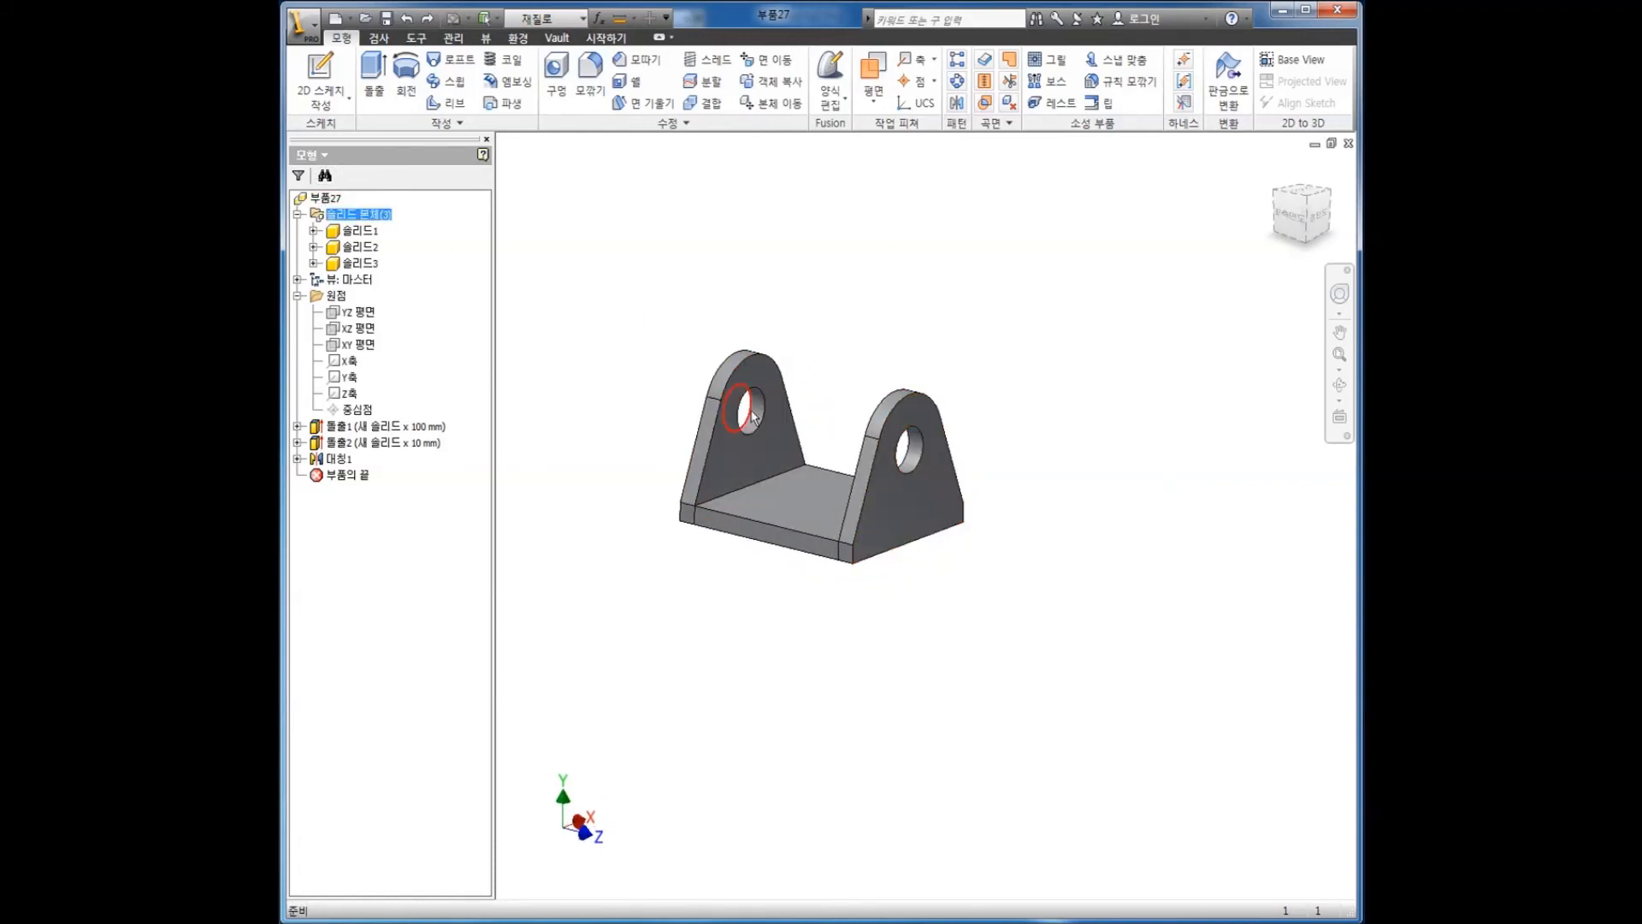
{"action": "left_click", "coordinate": [369, 232]}
{"action": "left_click", "coordinate": [369, 247]}
{"action": "left_click", "coordinate": [372, 263]}
{"action": "left_click", "coordinate": [589, 283]}
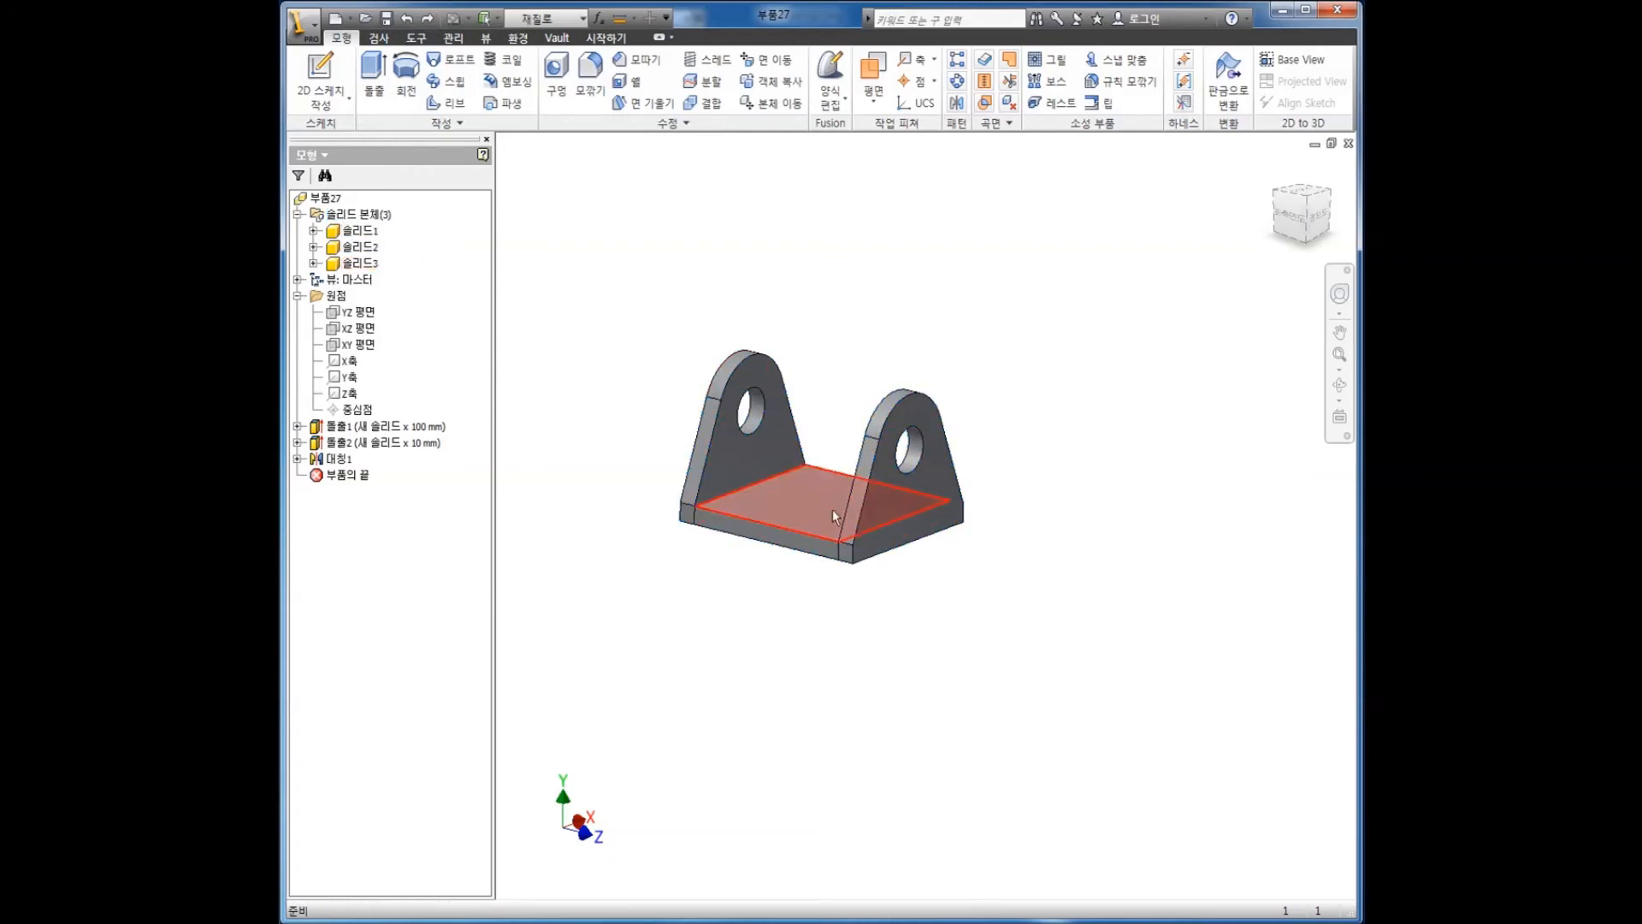
{"action": "middle_click_drag", "start_coordinate": [838, 408], "coordinate": [879, 429], "text": "shift"}
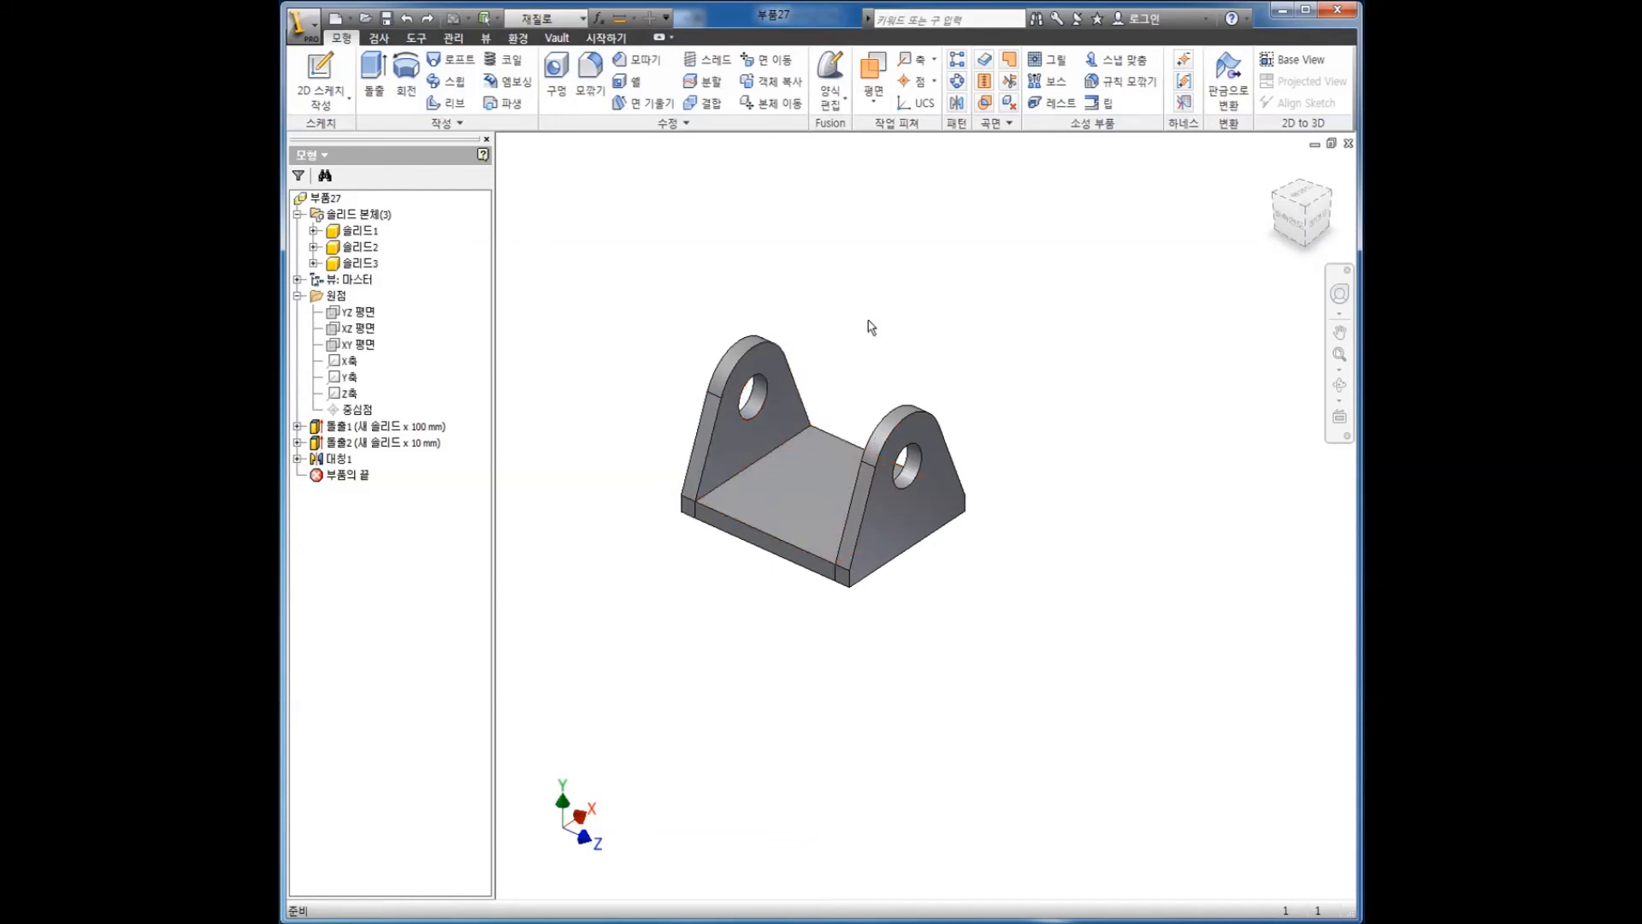
- Save the part as test-1 in the Advance folder
{"action": "left_click", "coordinate": [386, 18]}
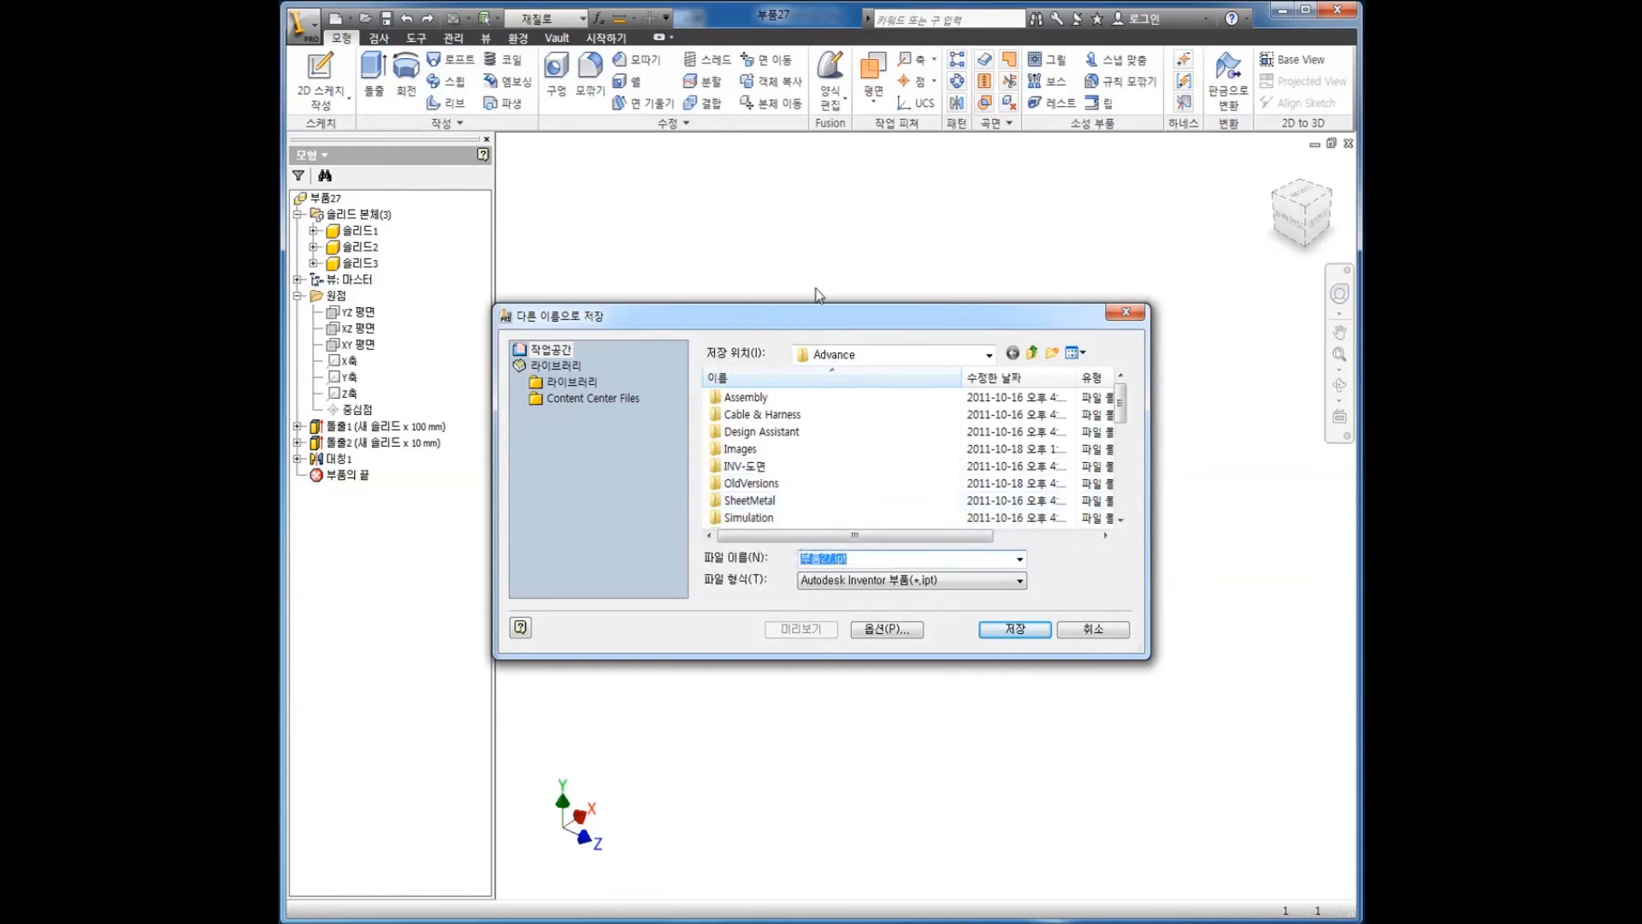
{"action": "type", "text": "test-1"}
{"action": "key", "text": "Return"}
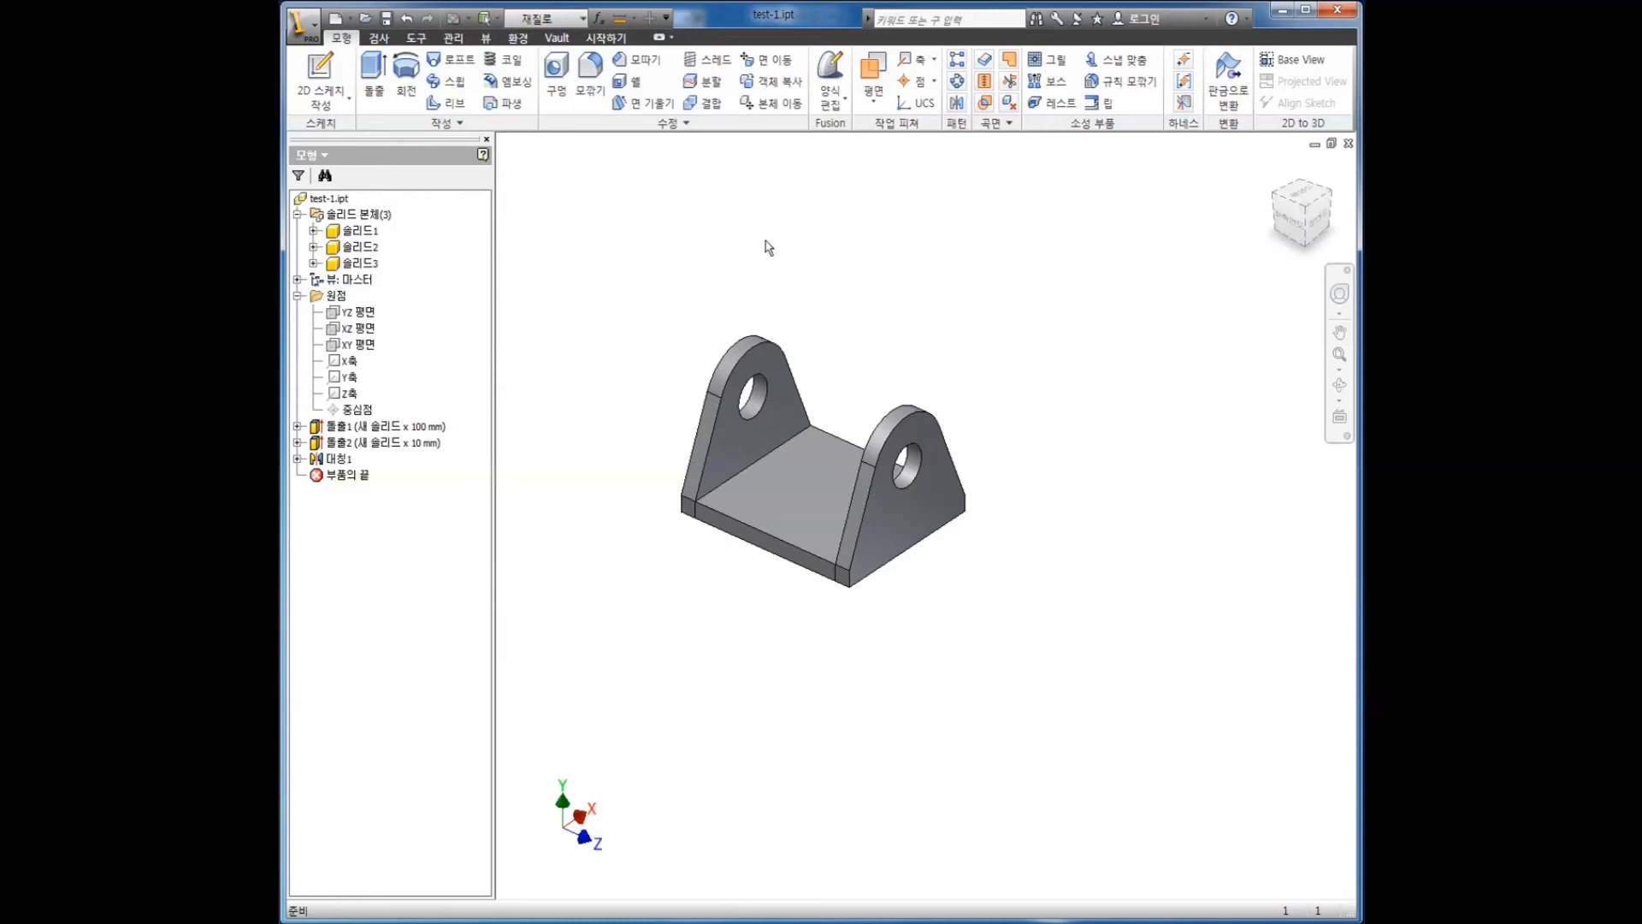
- Make components from all three solid bodies, inserting them into the target assembly test-1.iam with the Standard.iam template and regular part BOM structure
{"action": "left_click", "coordinate": [453, 38]}
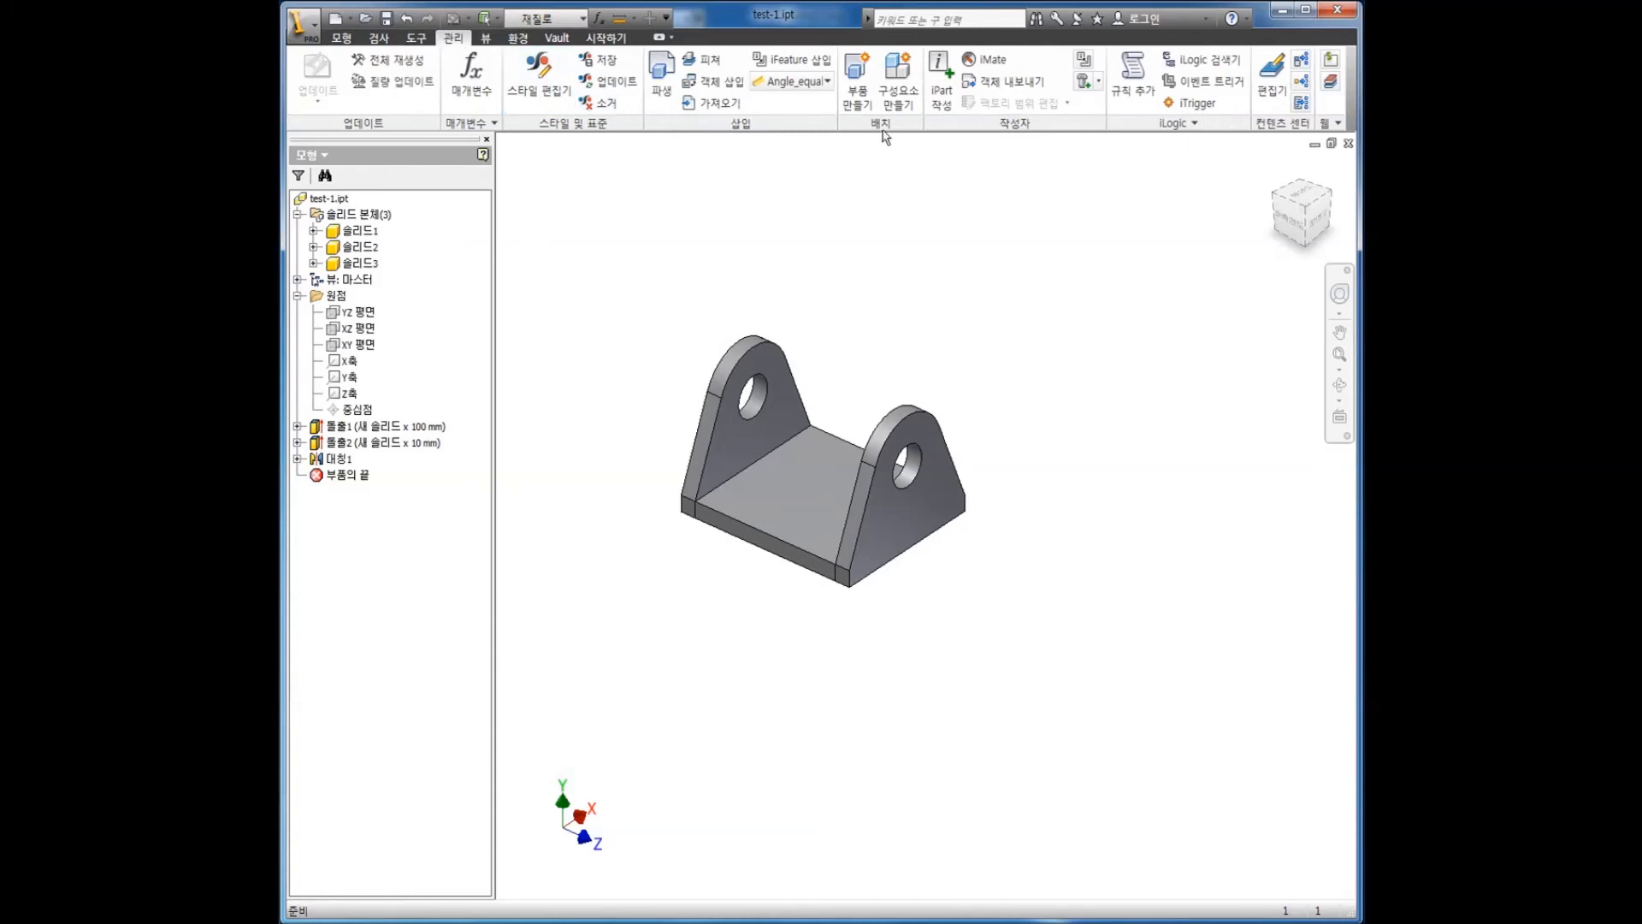
{"action": "left_click", "coordinate": [894, 95]}
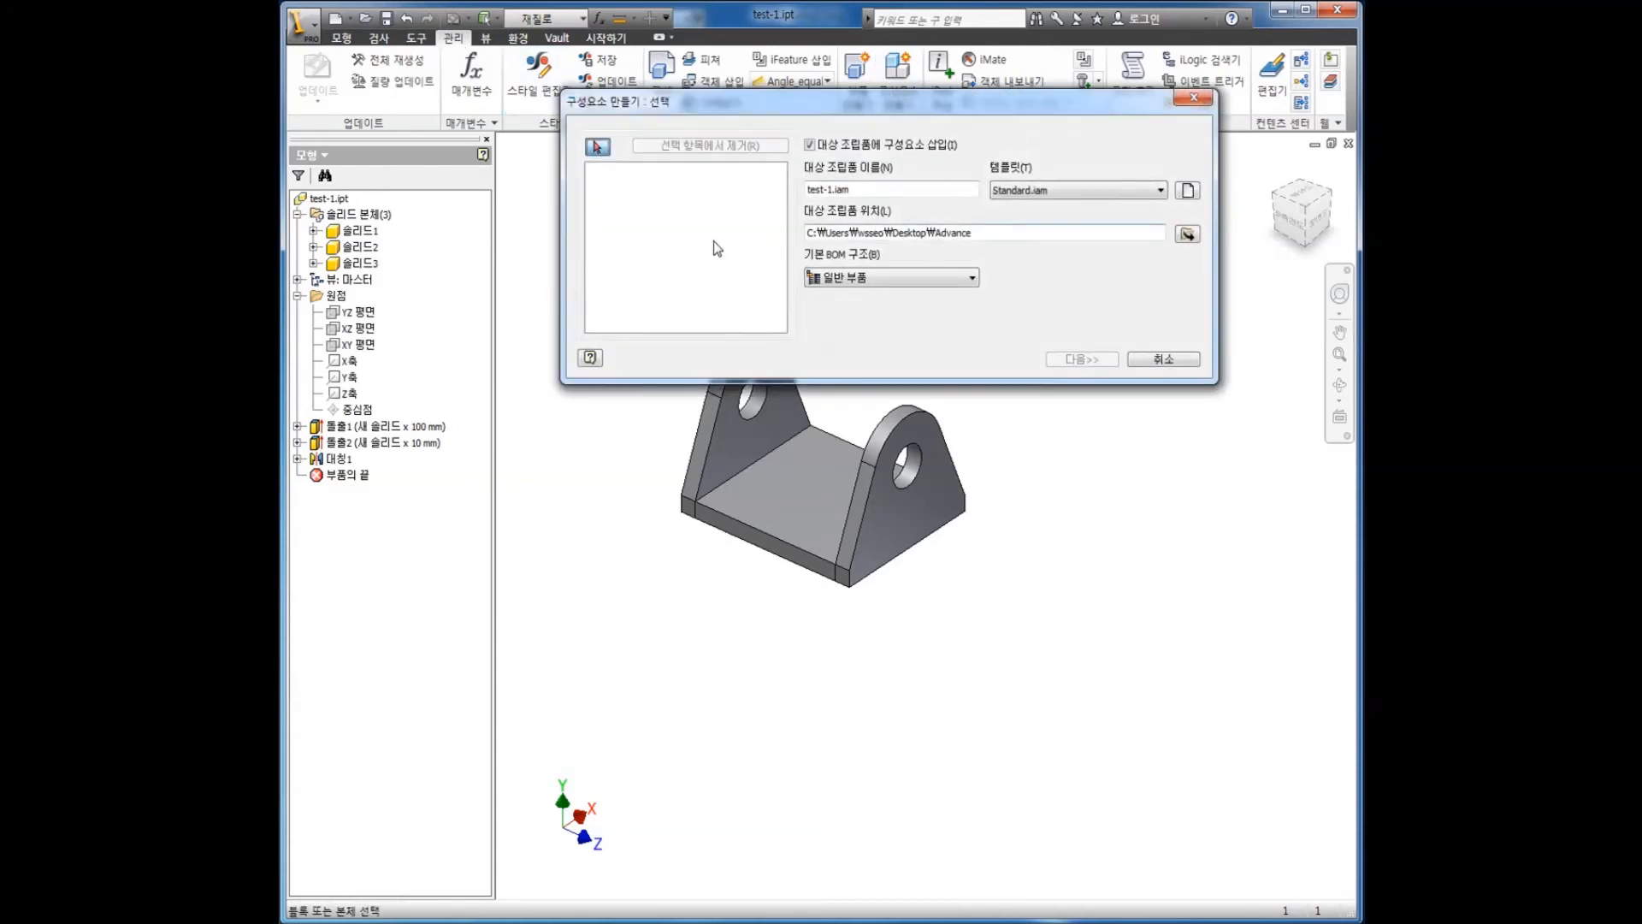
{"action": "left_click", "coordinate": [359, 231]}
{"action": "left_click", "coordinate": [362, 248]}
{"action": "left_click", "coordinate": [363, 264]}
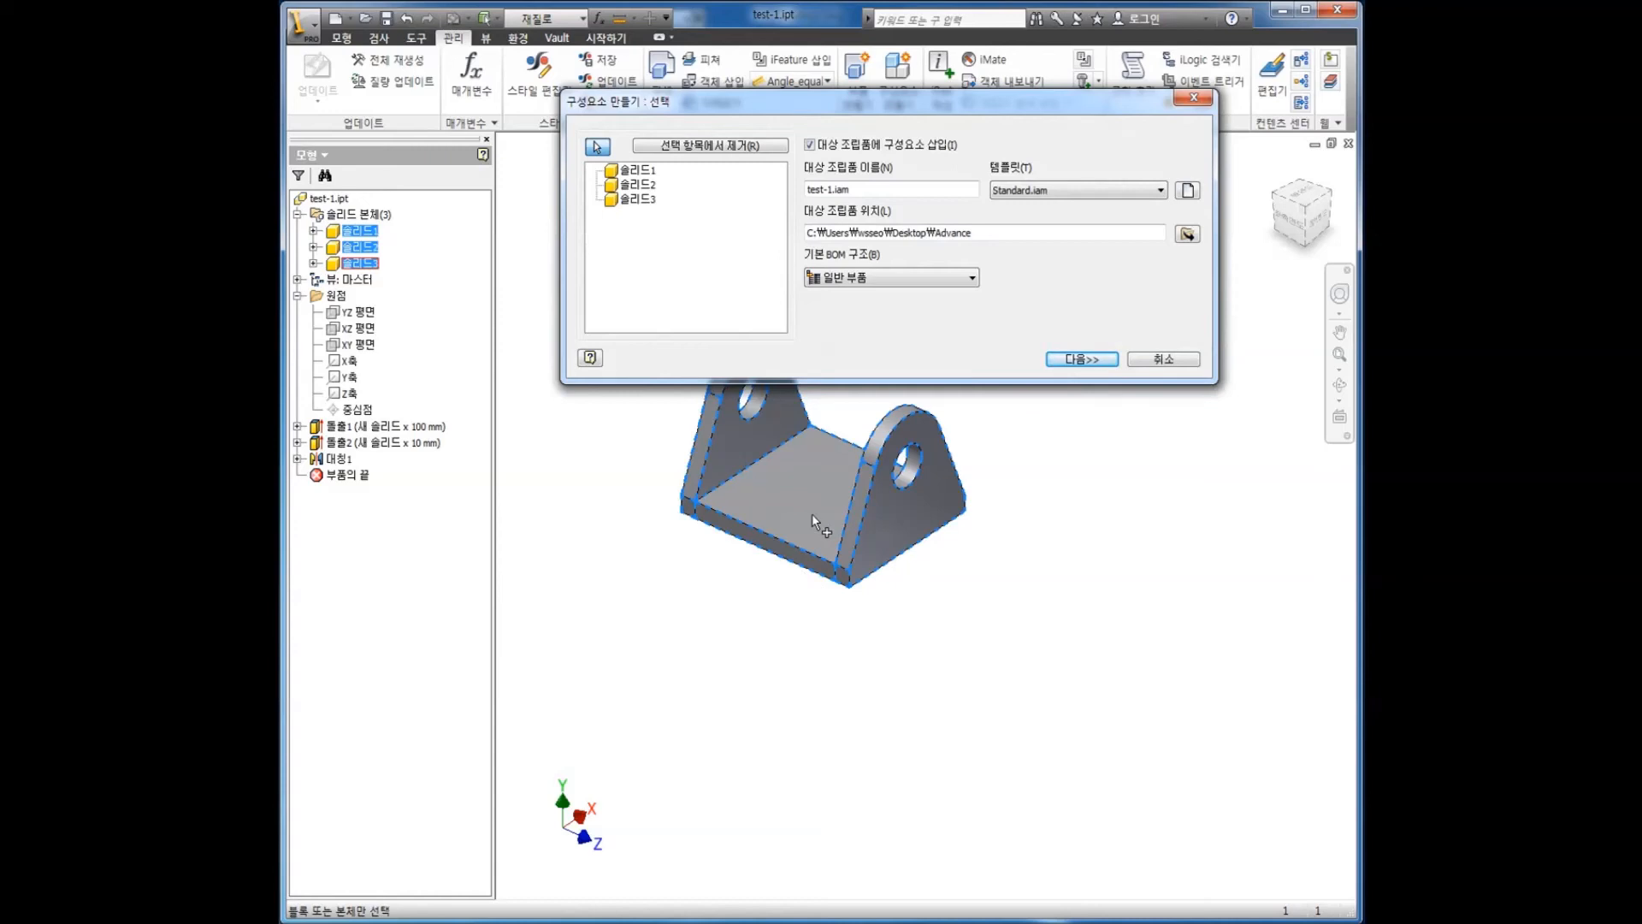
{"action": "left_click", "coordinate": [370, 264]}
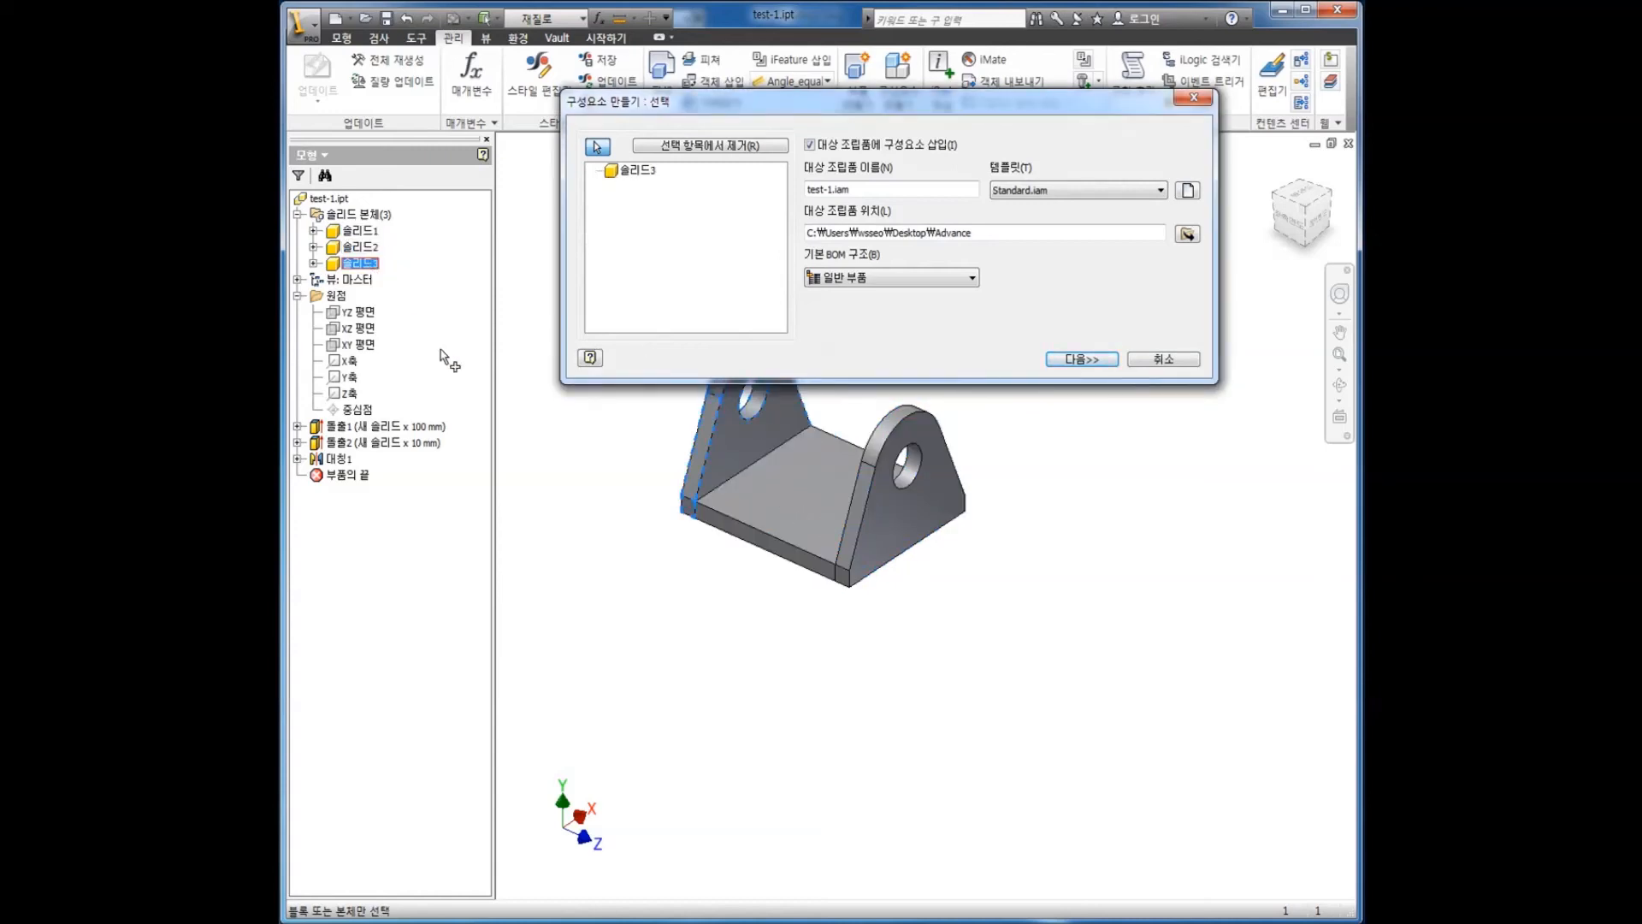
{"action": "left_click", "coordinate": [363, 247]}
{"action": "left_click", "coordinate": [369, 231]}
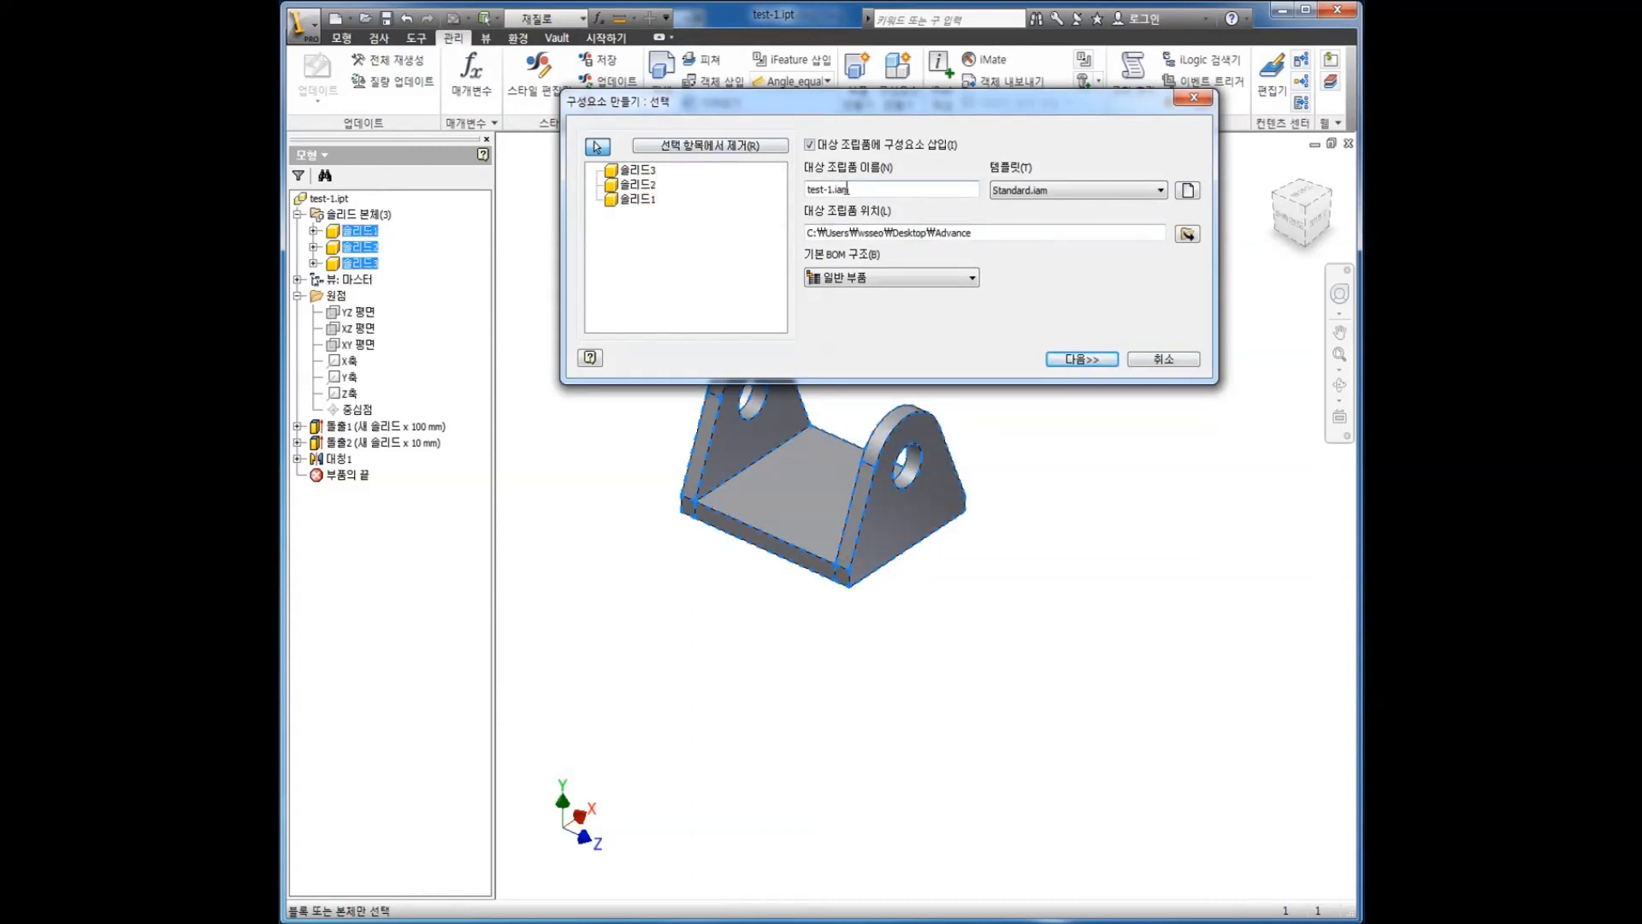
{"action": "left_click", "coordinate": [1081, 359]}
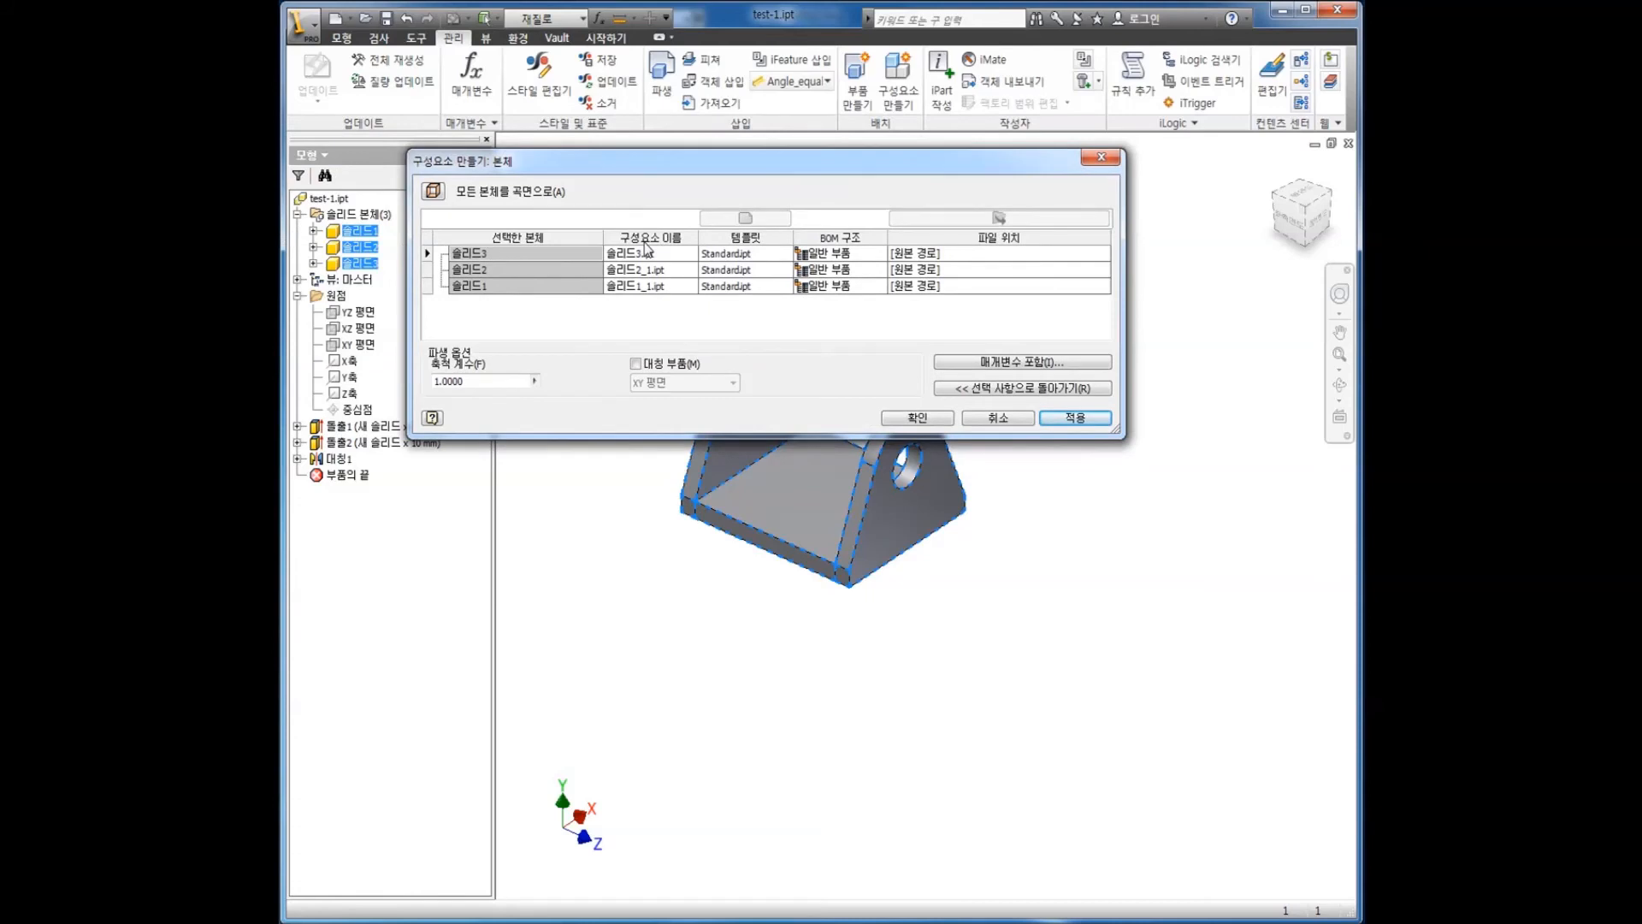
{"action": "left_click", "coordinate": [632, 254]}
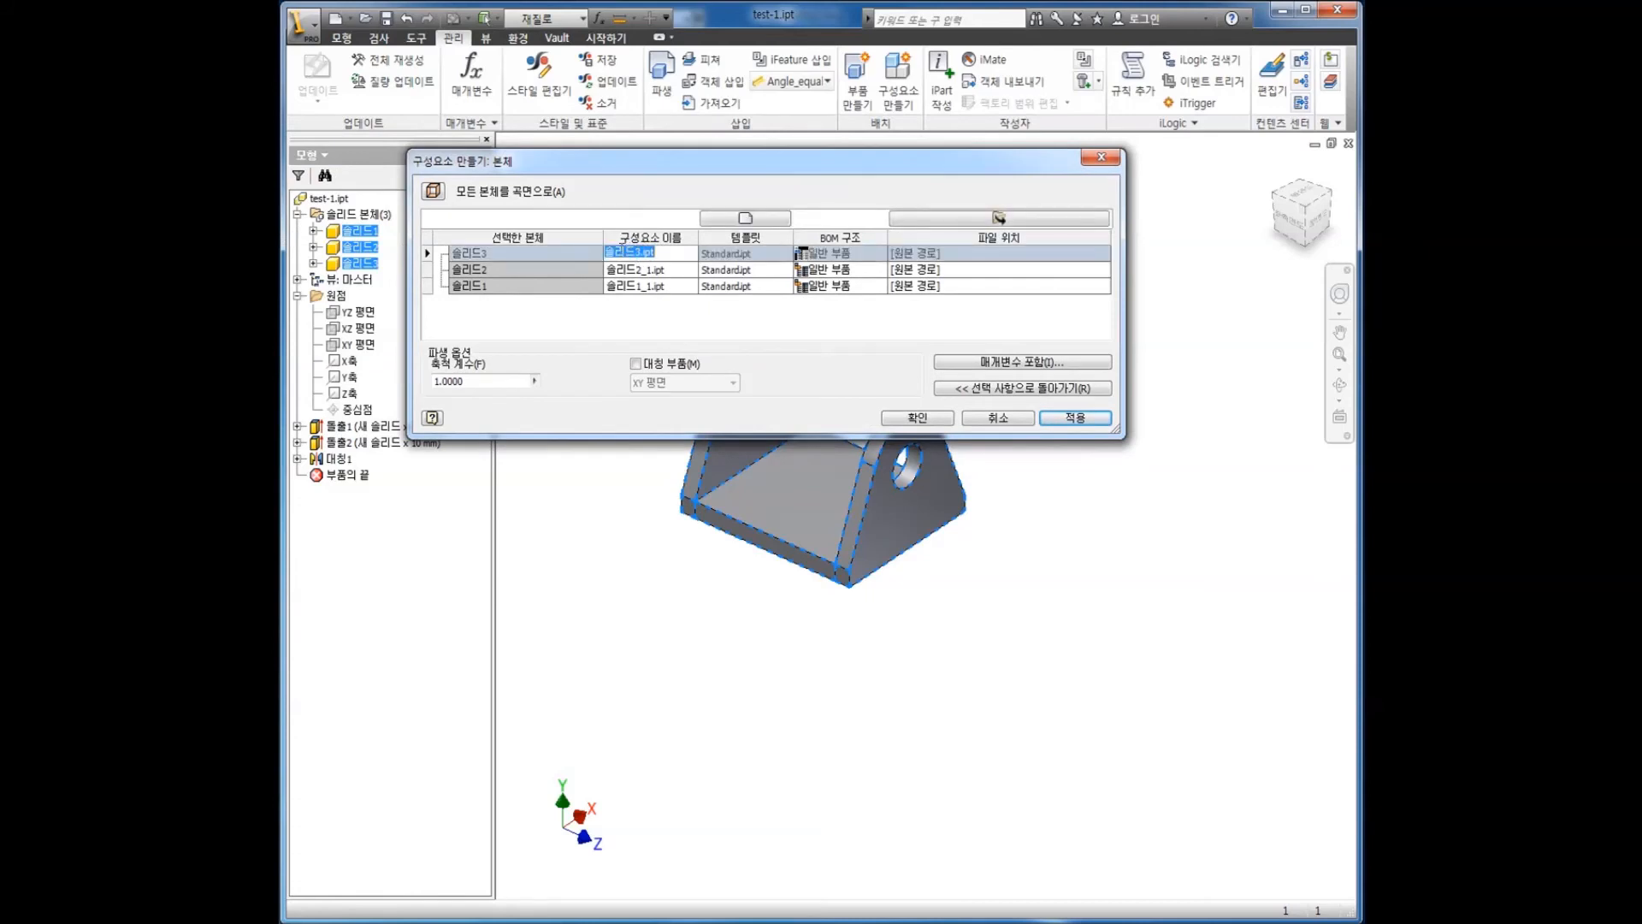
{"action": "left_click", "coordinate": [909, 418]}
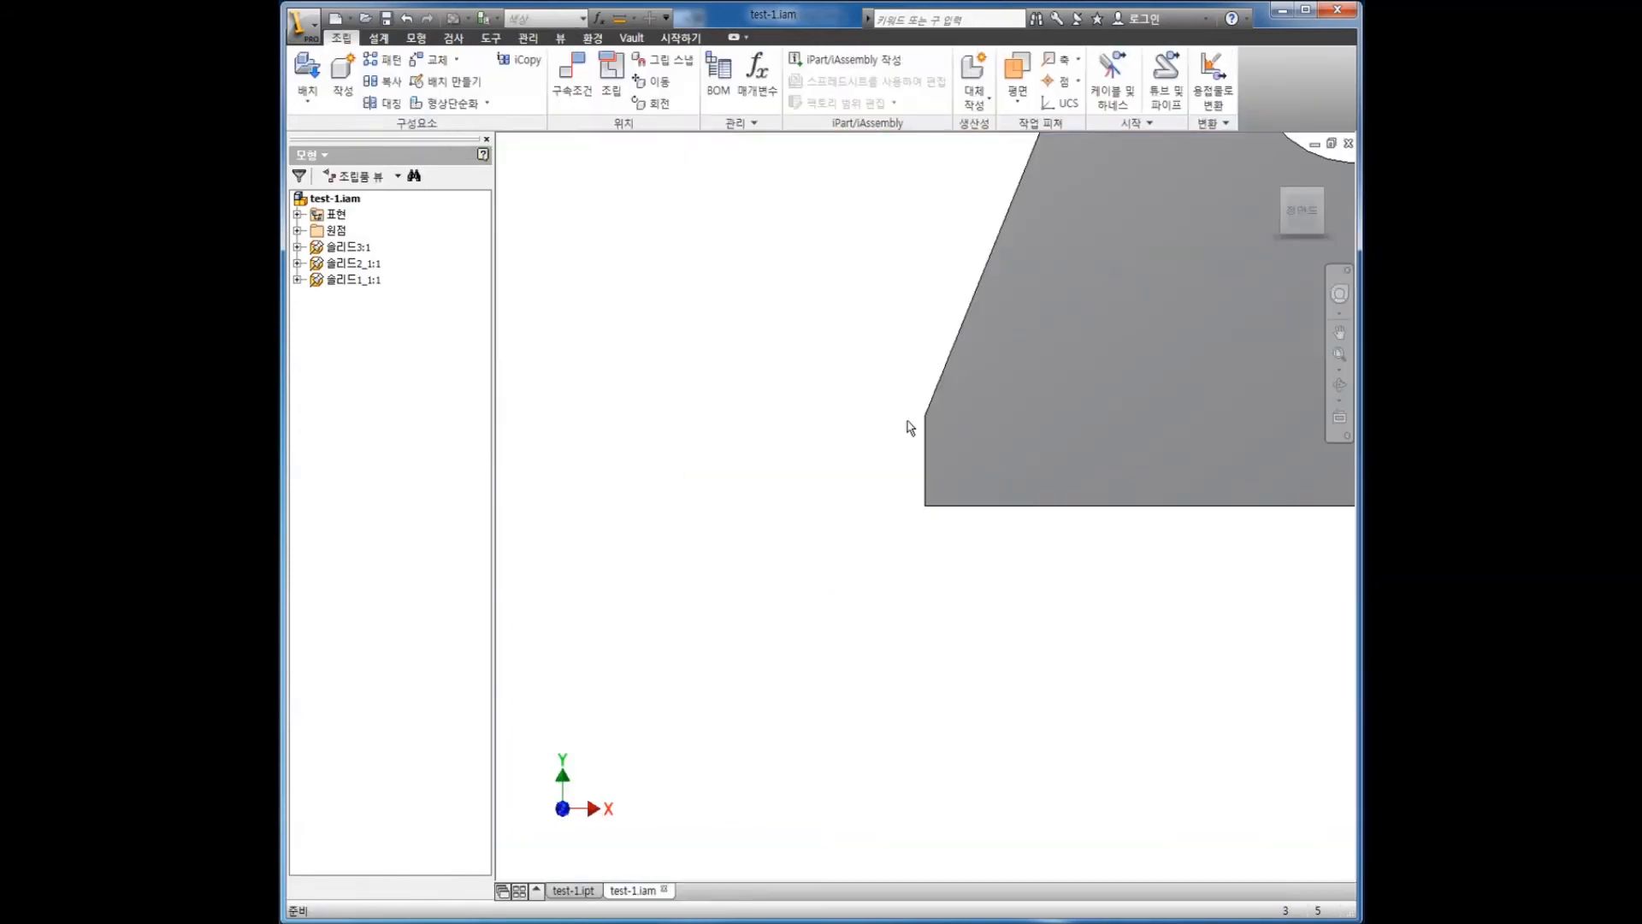
- Examine the generated test-1.iam assembly and select its base plate and upright components to check that they are separate parts
{"action": "scroll", "coordinate": [836, 520], "scroll_direction": "up", "scroll_amount": 5}
{"action": "key", "text": "F4"}
{"action": "left_click_drag", "start_coordinate": [910, 501], "coordinate": [736, 531]}
{"action": "left_click_drag", "start_coordinate": [873, 547], "coordinate": [830, 542]}
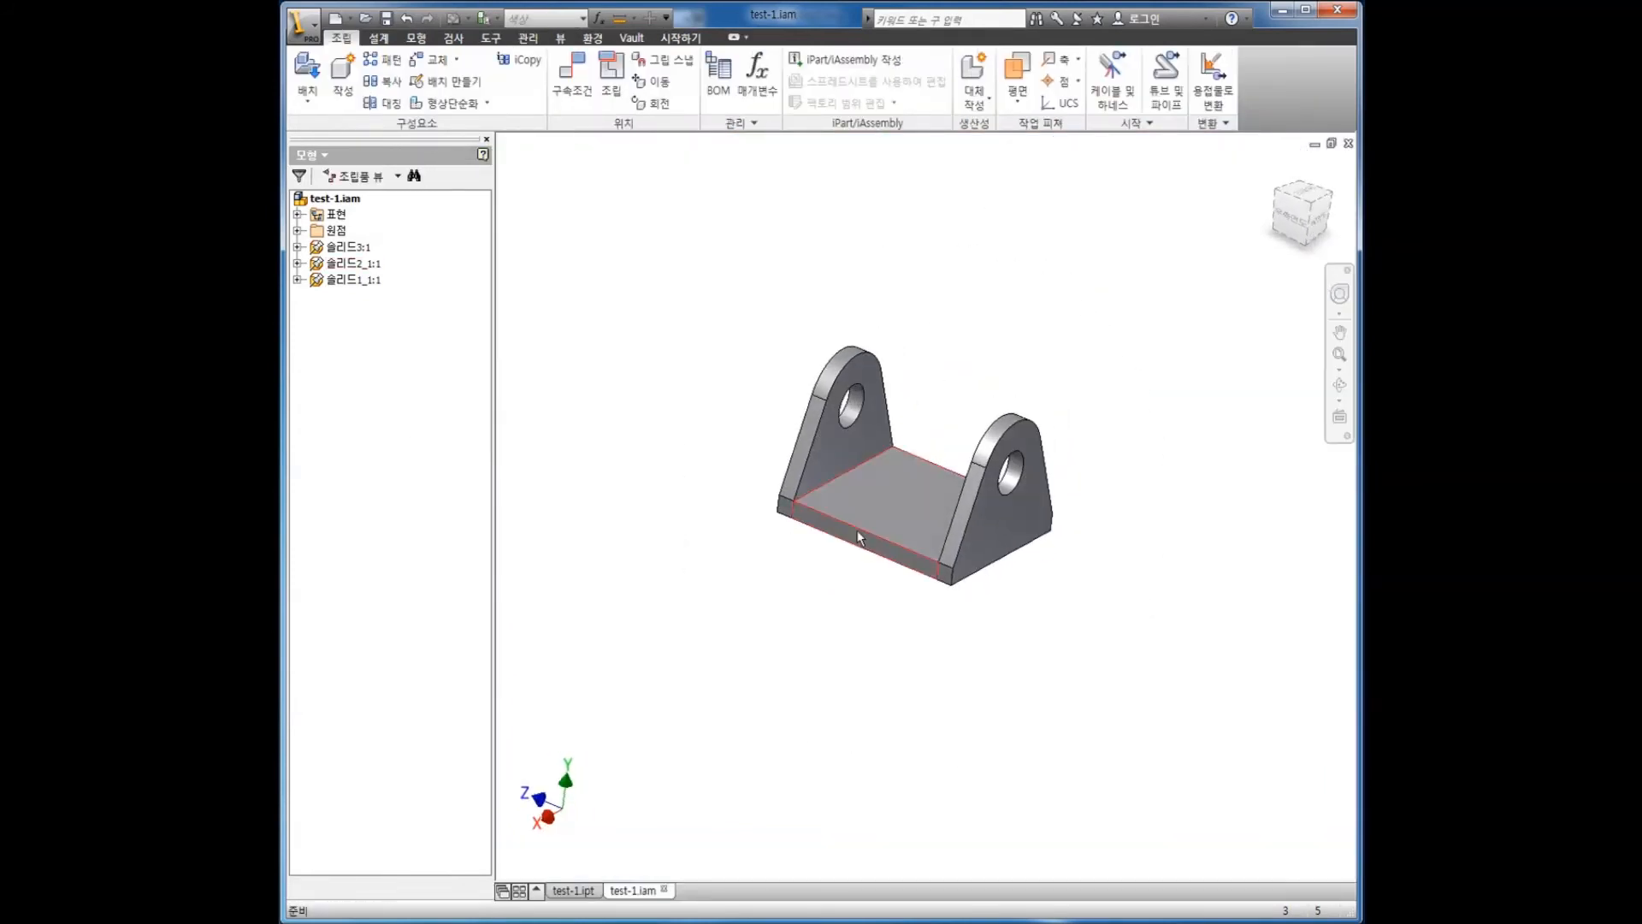
{"action": "scroll", "coordinate": [804, 631], "scroll_direction": "down", "scroll_amount": 3}
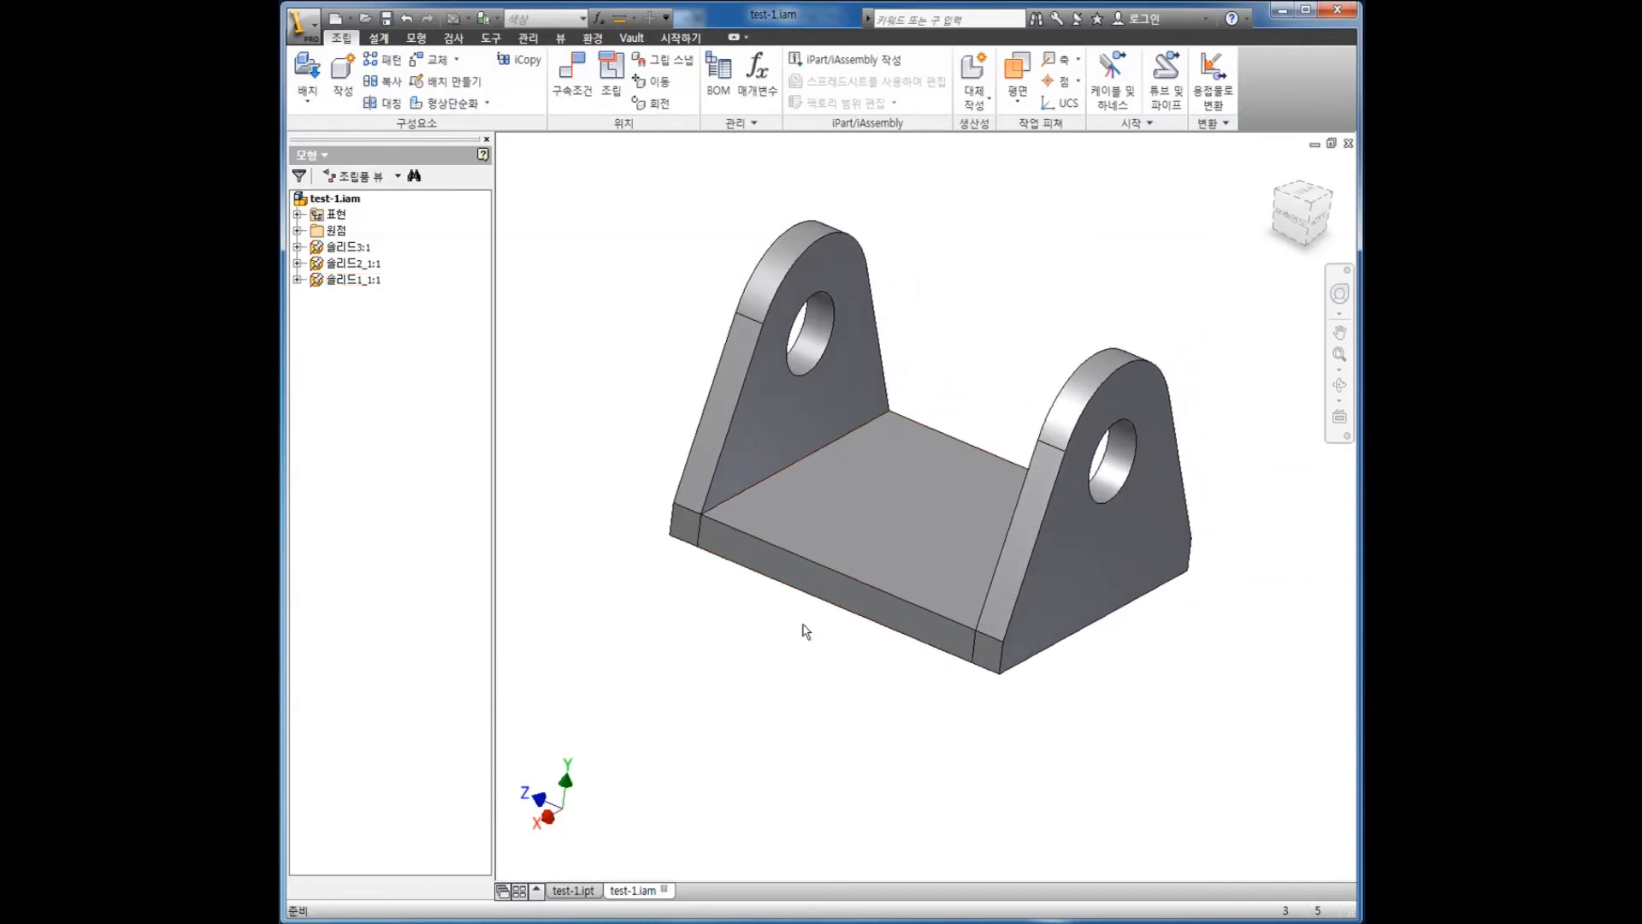
{"action": "left_click", "coordinate": [870, 526]}
{"action": "left_click", "coordinate": [1047, 520]}
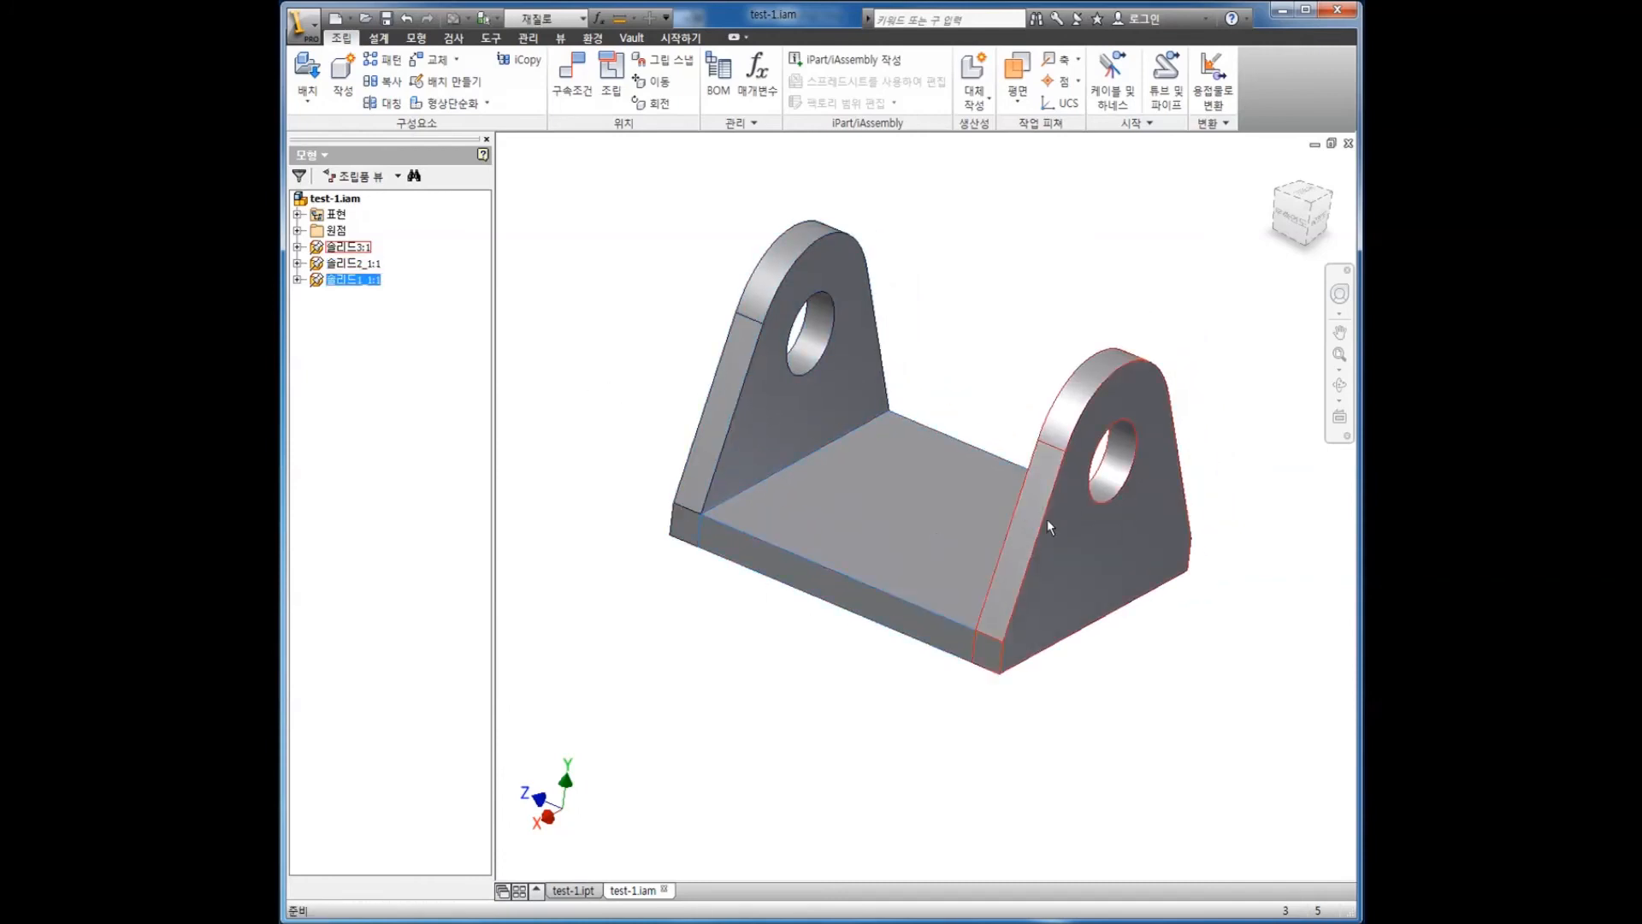
{"action": "left_click", "coordinate": [349, 280]}
{"action": "left_click", "coordinate": [604, 266]}
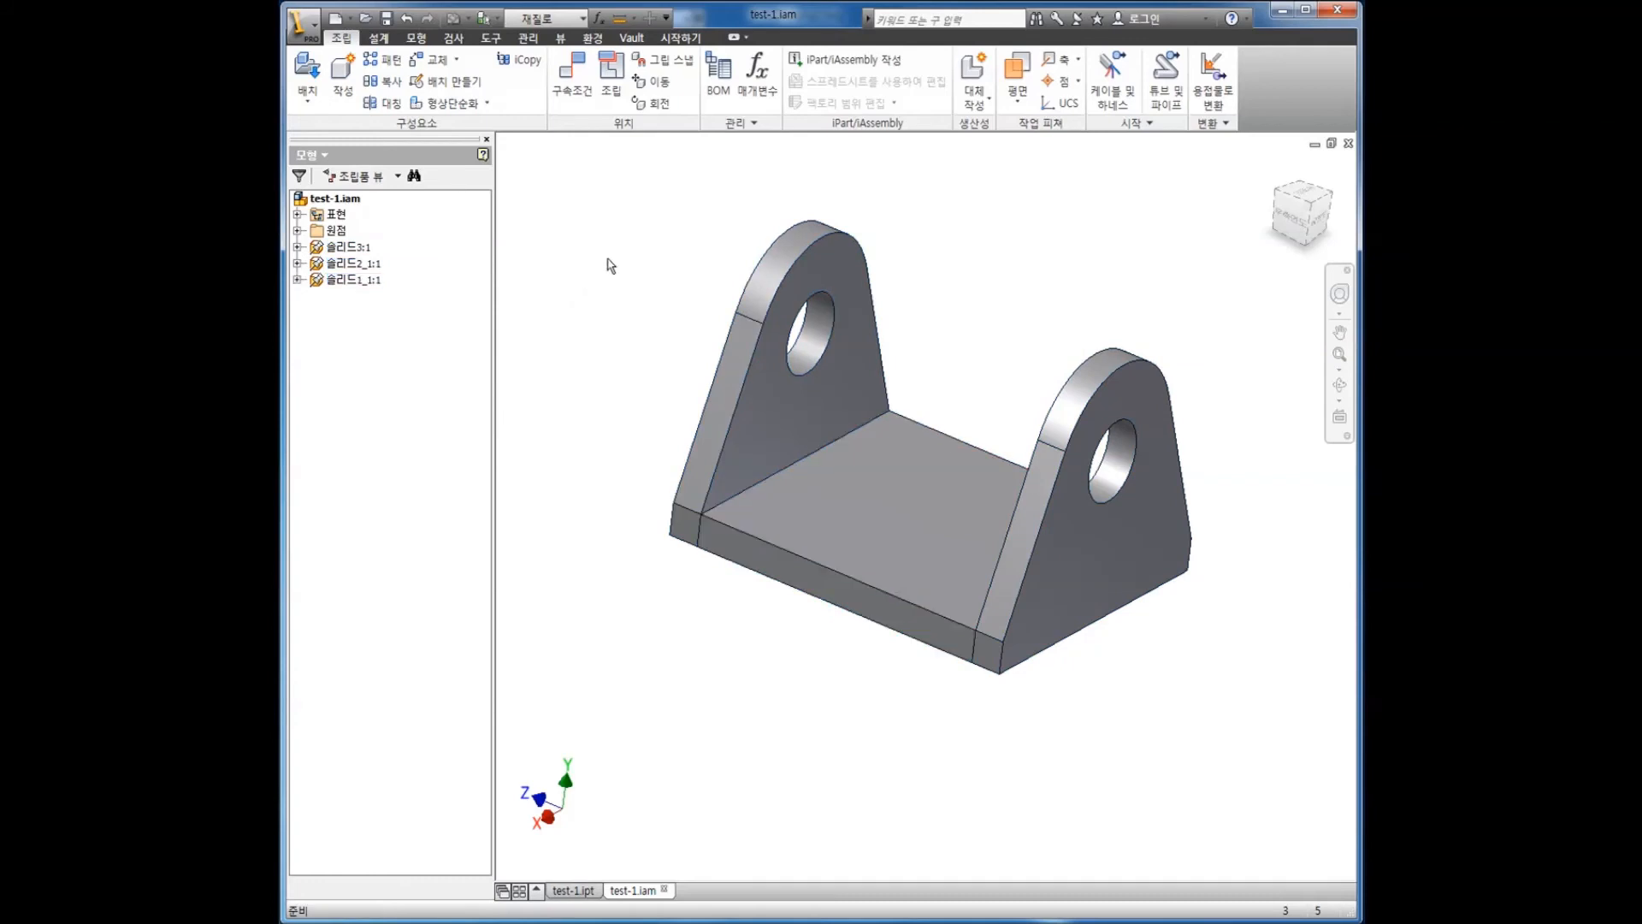
- In test-1.ipt, set the base plate sketch's horizontal dimension to 200 mm and finish the sketch
{"action": "left_click", "coordinate": [585, 890]}
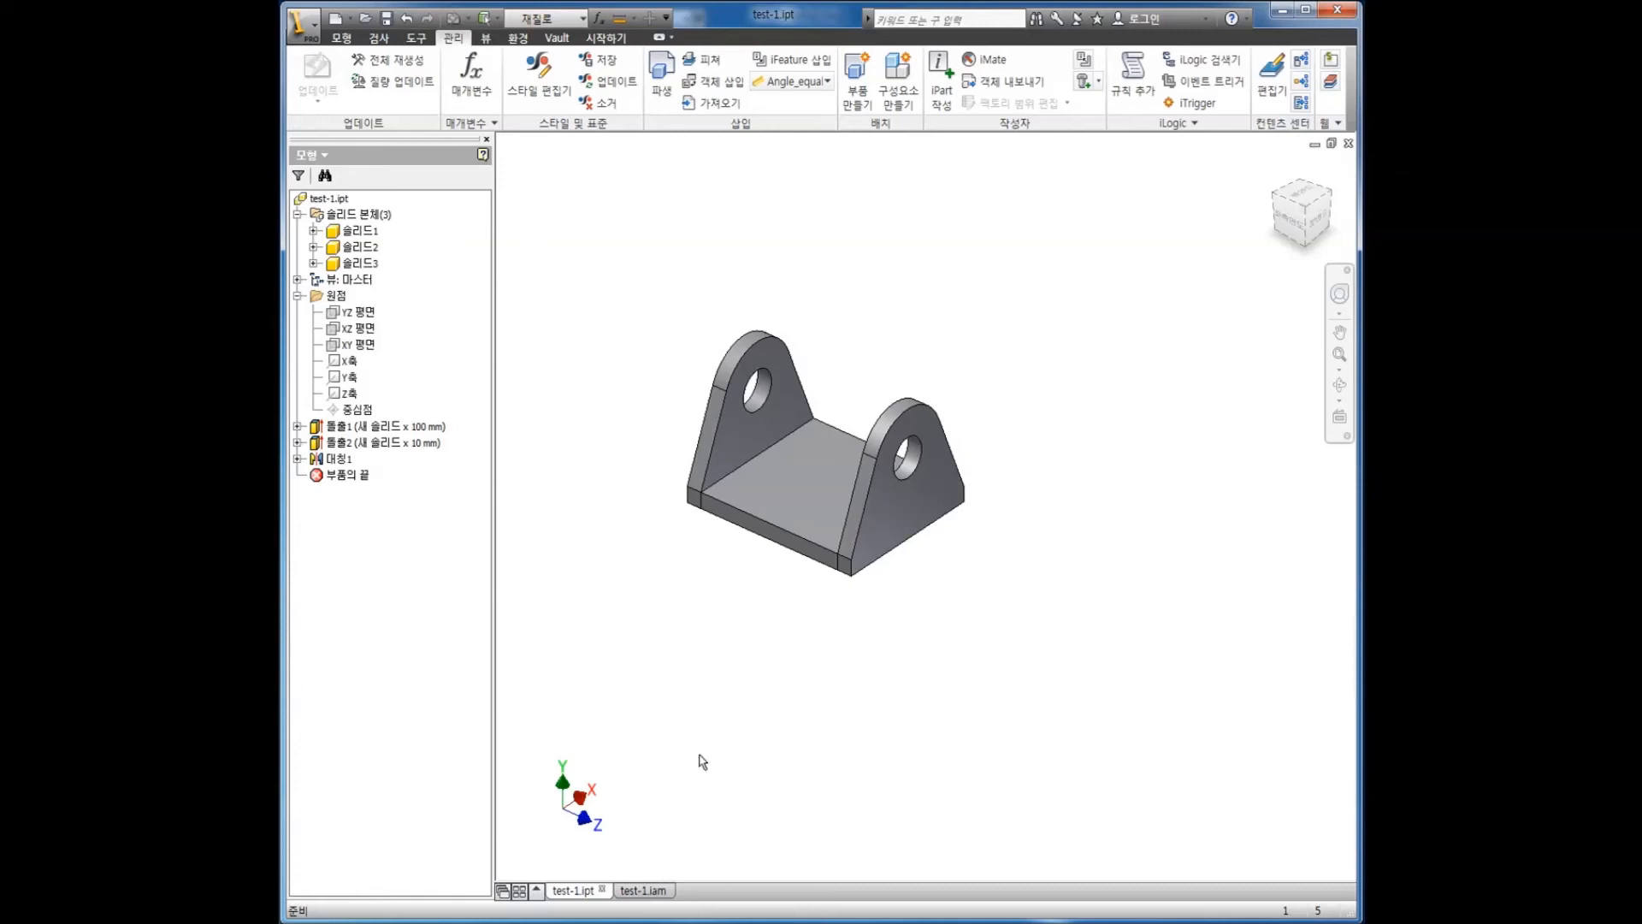
{"action": "middle_click_drag", "start_coordinate": [812, 637], "coordinate": [830, 624]}
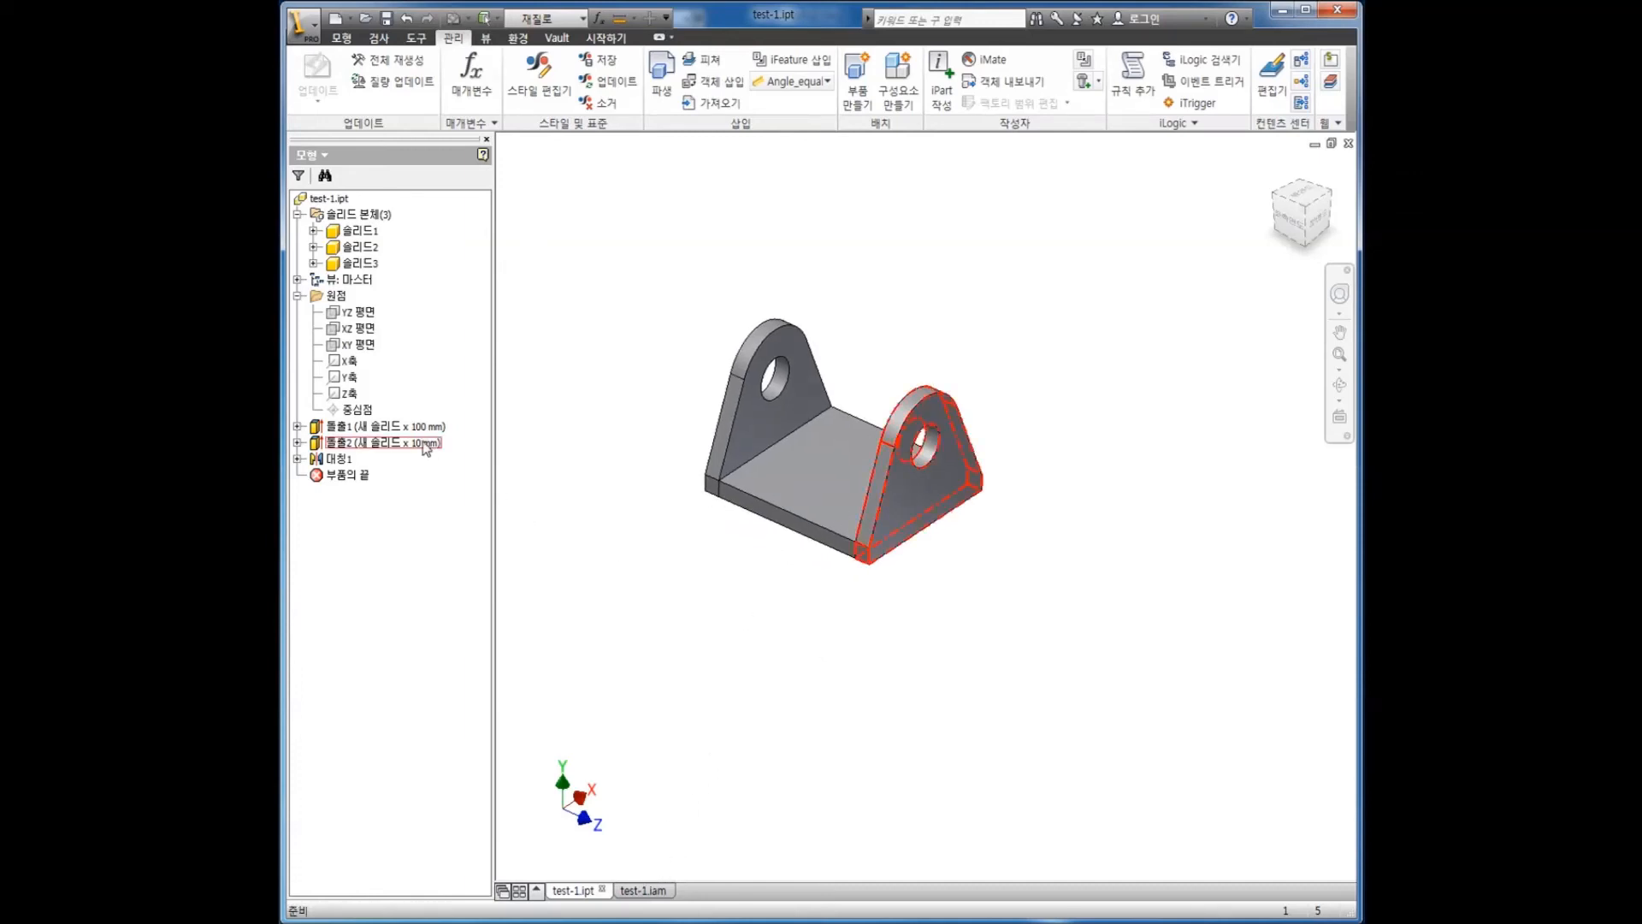
{"action": "left_click", "coordinate": [377, 426]}
{"action": "left_click", "coordinate": [298, 426]}
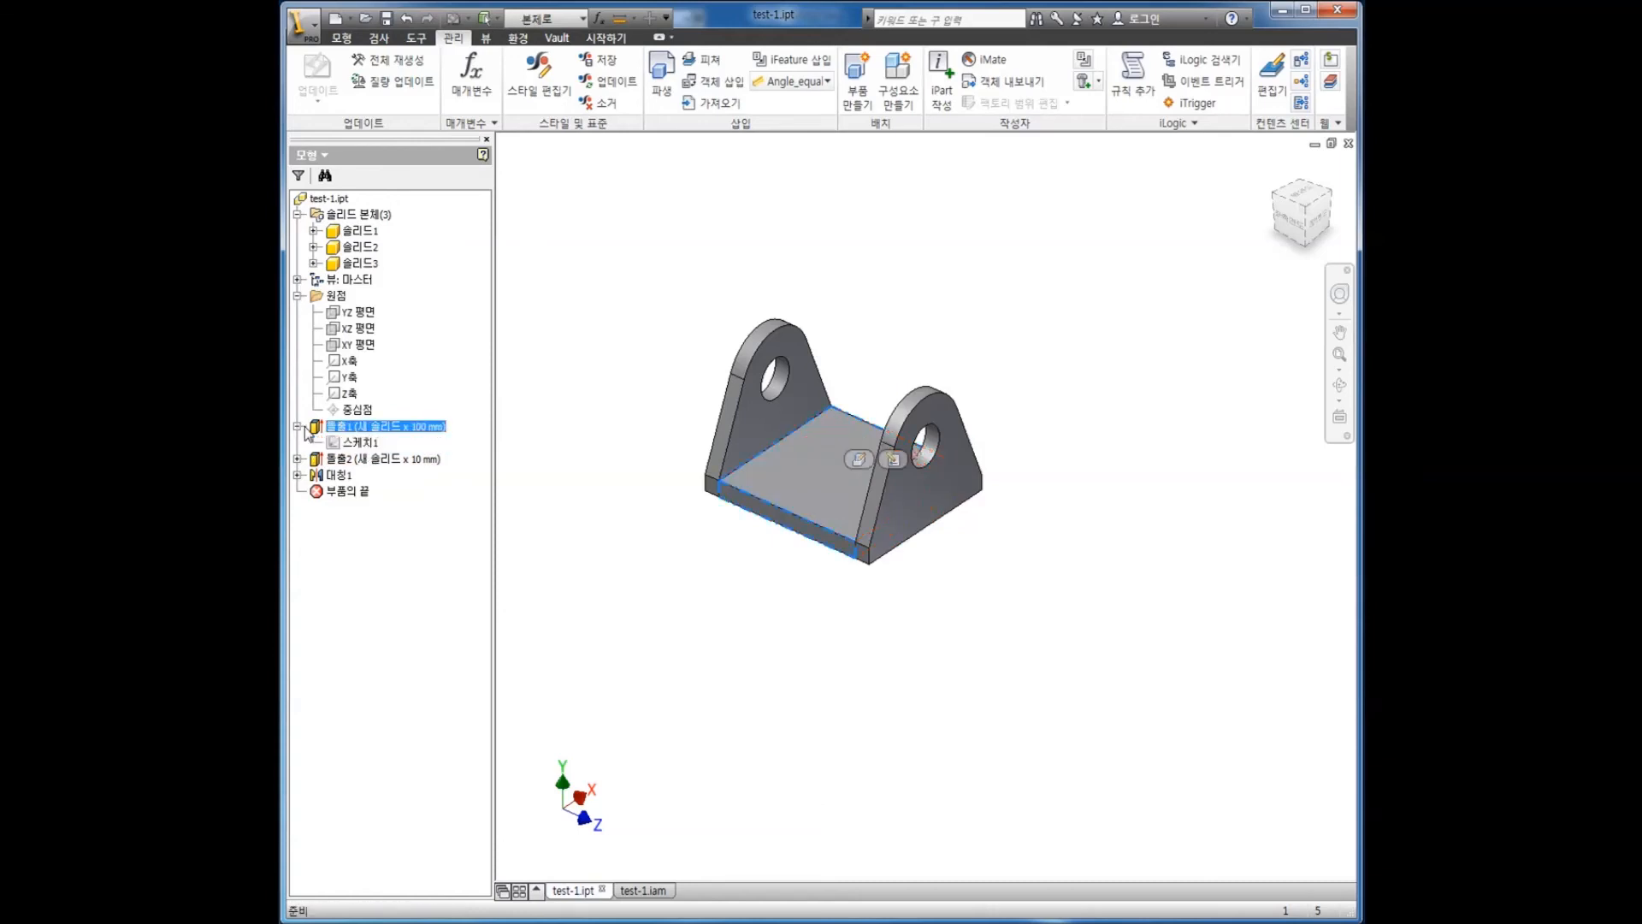
{"action": "double_click", "coordinate": [352, 442]}
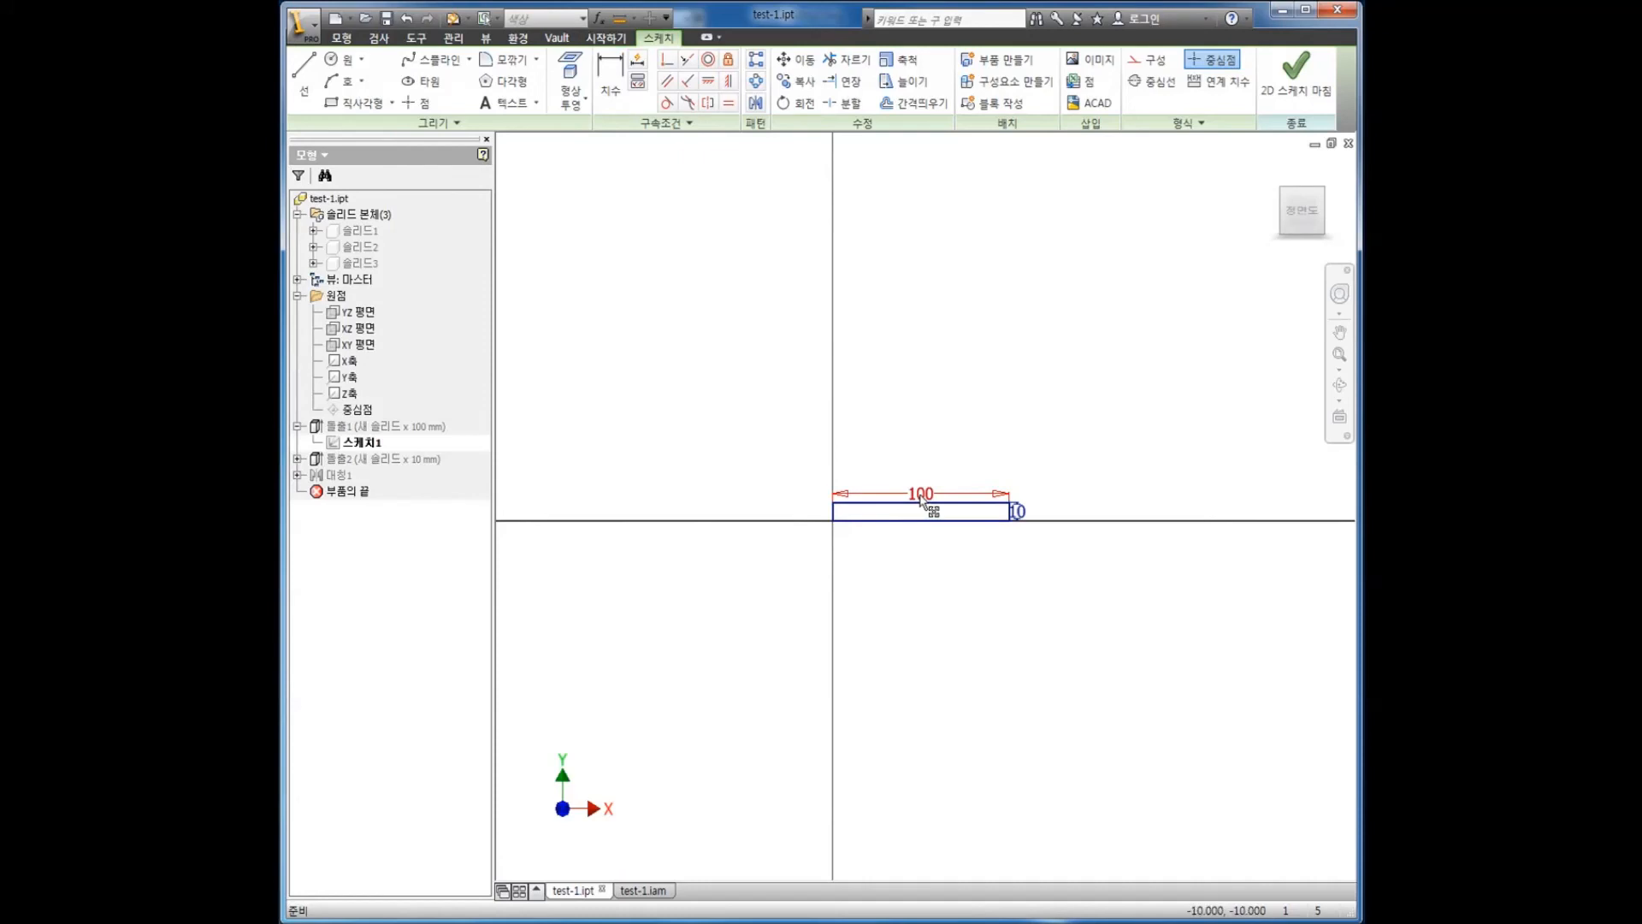
{"action": "double_click", "coordinate": [921, 500]}
{"action": "type", "text": "200"}
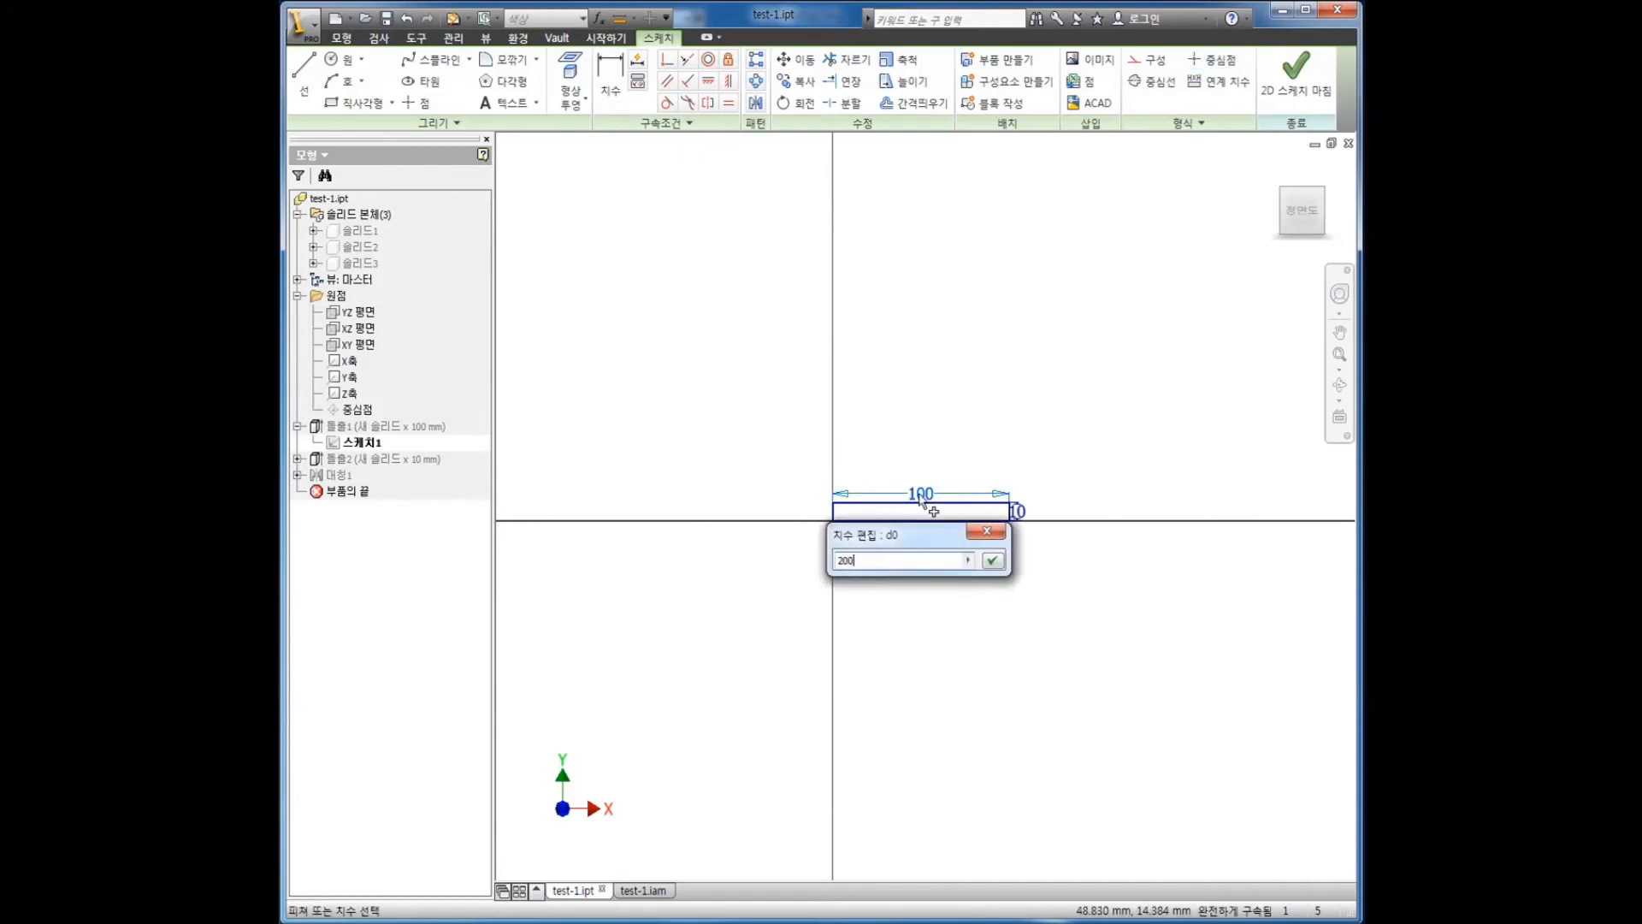
{"action": "key", "text": "Return"}
{"action": "left_click", "coordinate": [1296, 86]}
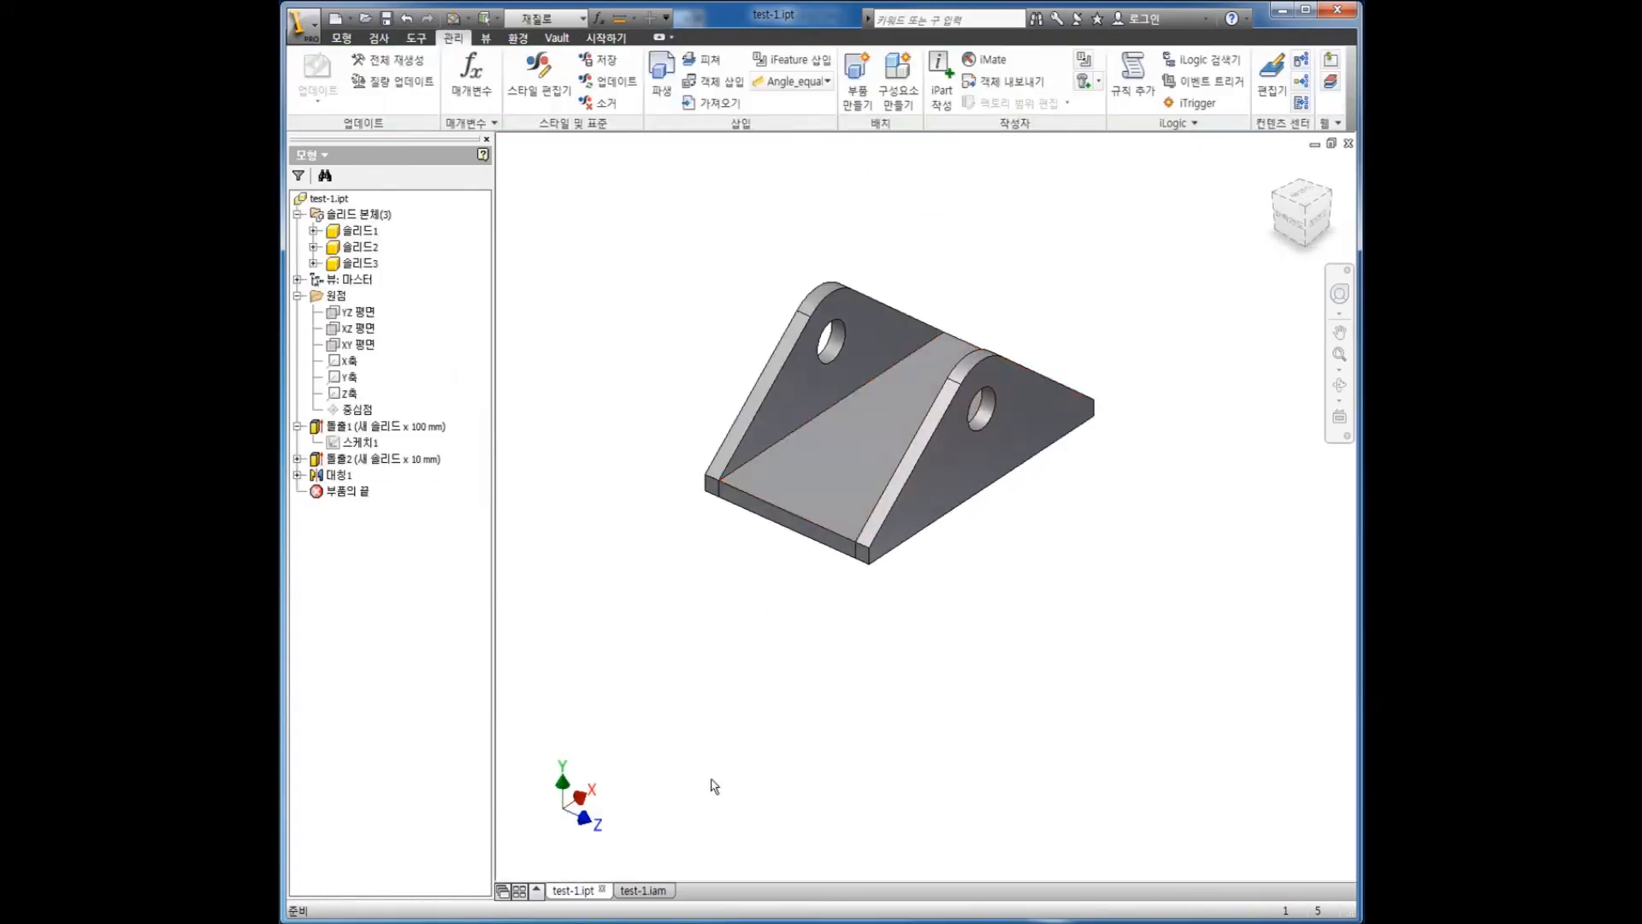
- Update the test-1.iam assembly to the modified part geometry and inspect the lengthened bracket
{"action": "left_click", "coordinate": [655, 890]}
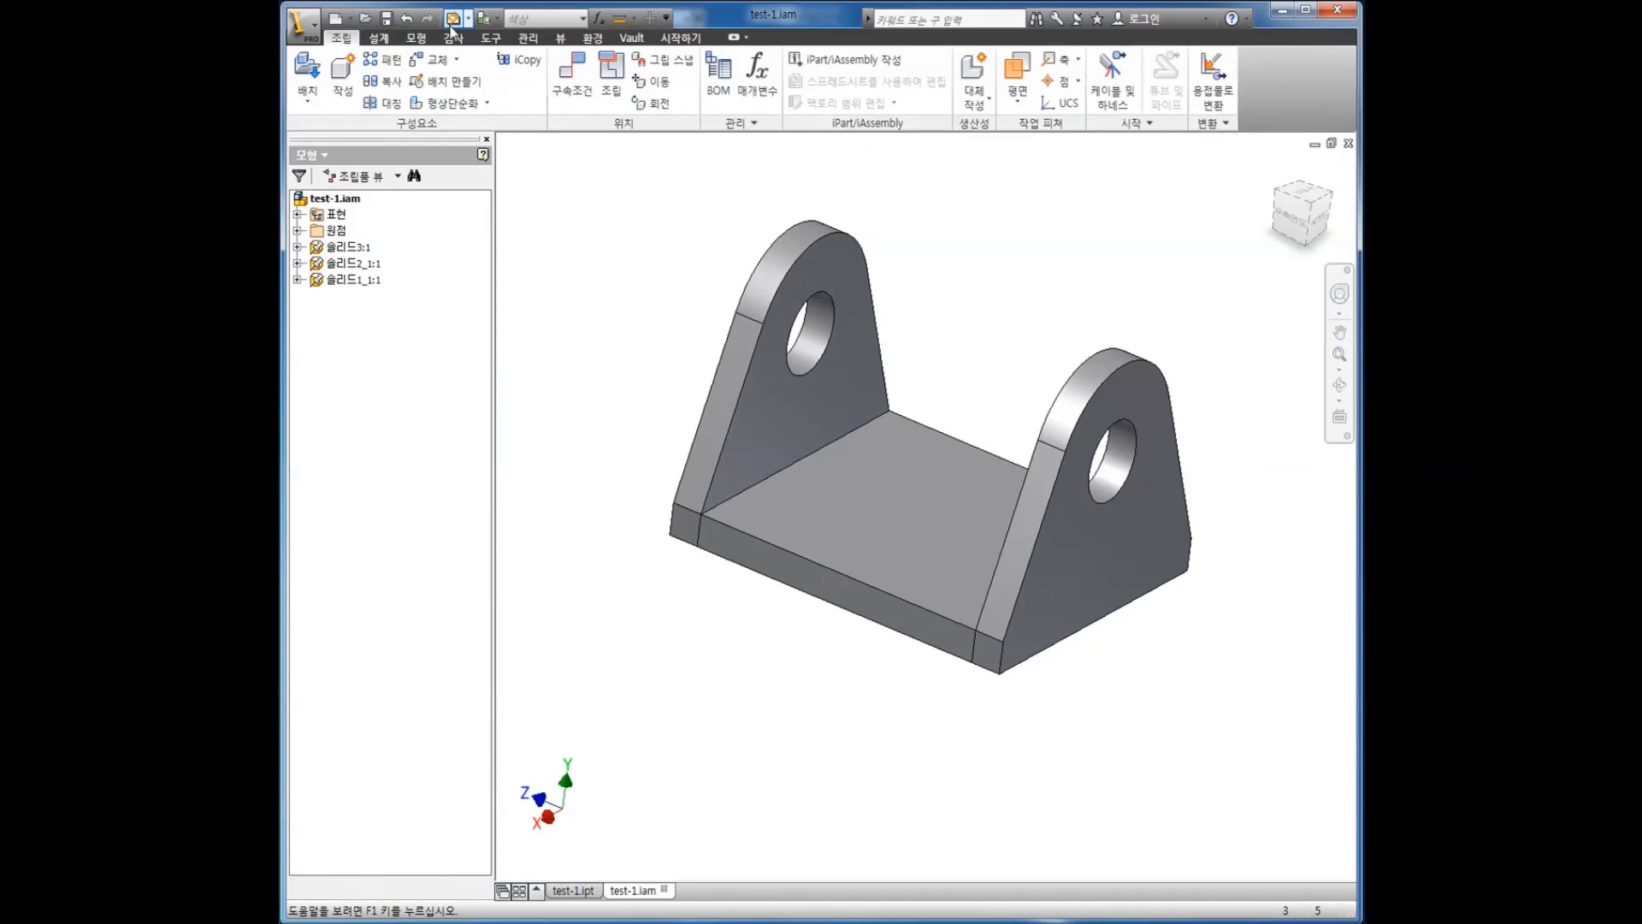
{"action": "left_click", "coordinate": [452, 20]}
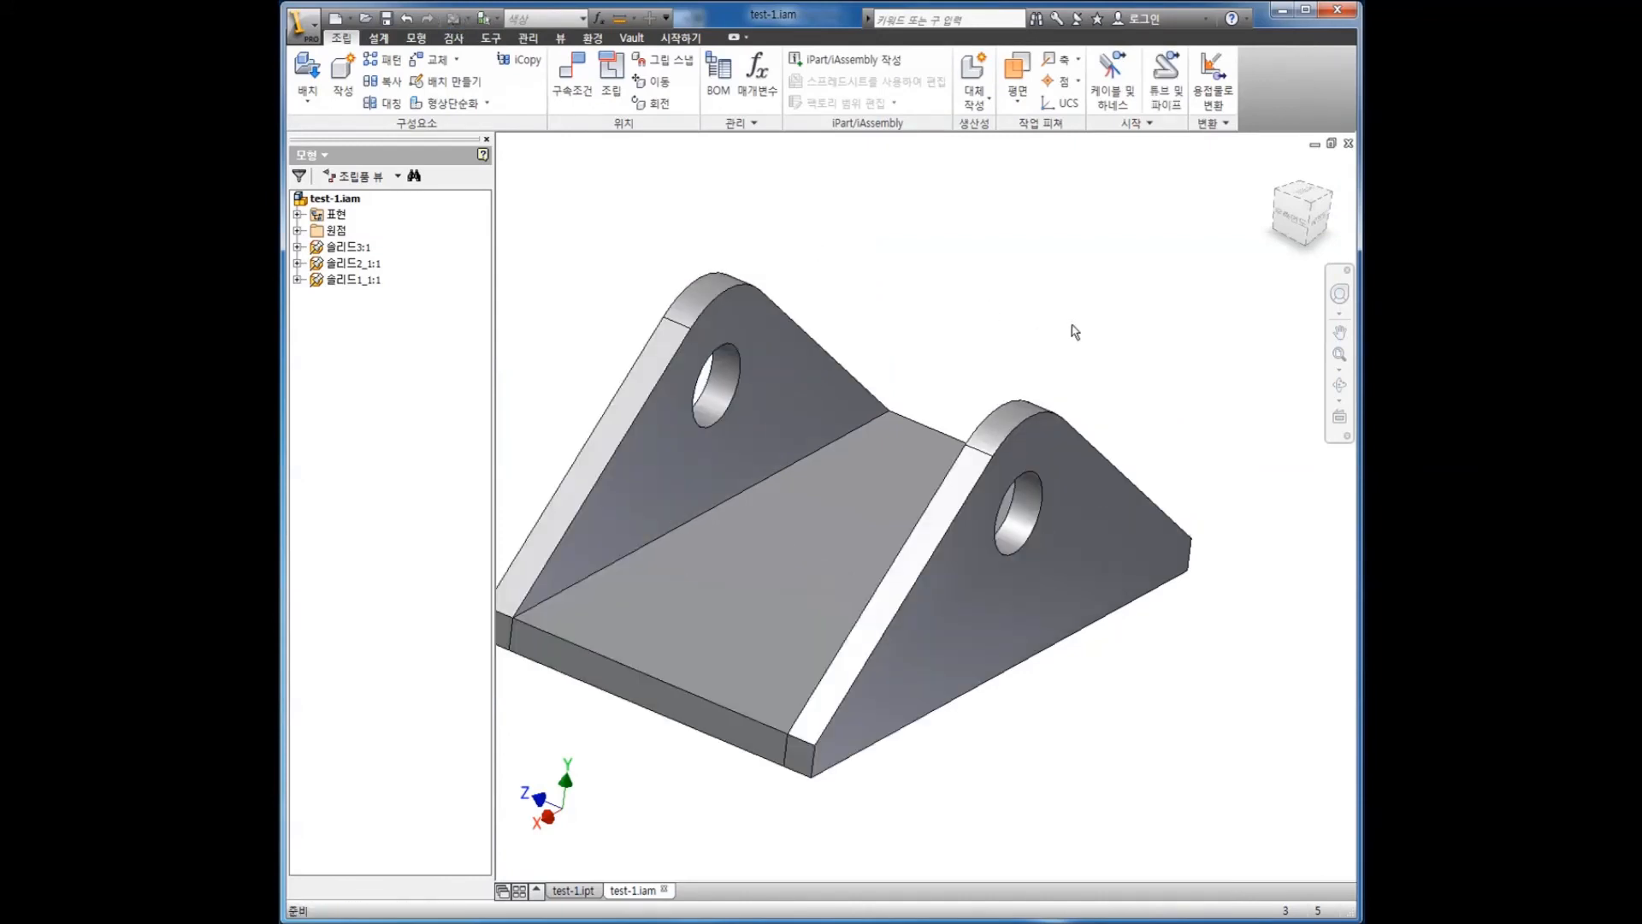
{"action": "scroll", "coordinate": [1075, 332], "scroll_direction": "up", "scroll_amount": 3}
{"action": "mouse_move", "coordinate": [1000, 448]}
{"action": "middle_mouse_down", "text": "shift"}
{"action": "mouse_move", "coordinate": [880, 488]}
{"action": "mouse_move", "coordinate": [973, 439]}
{"action": "middle_mouse_up", "text": "shift"}
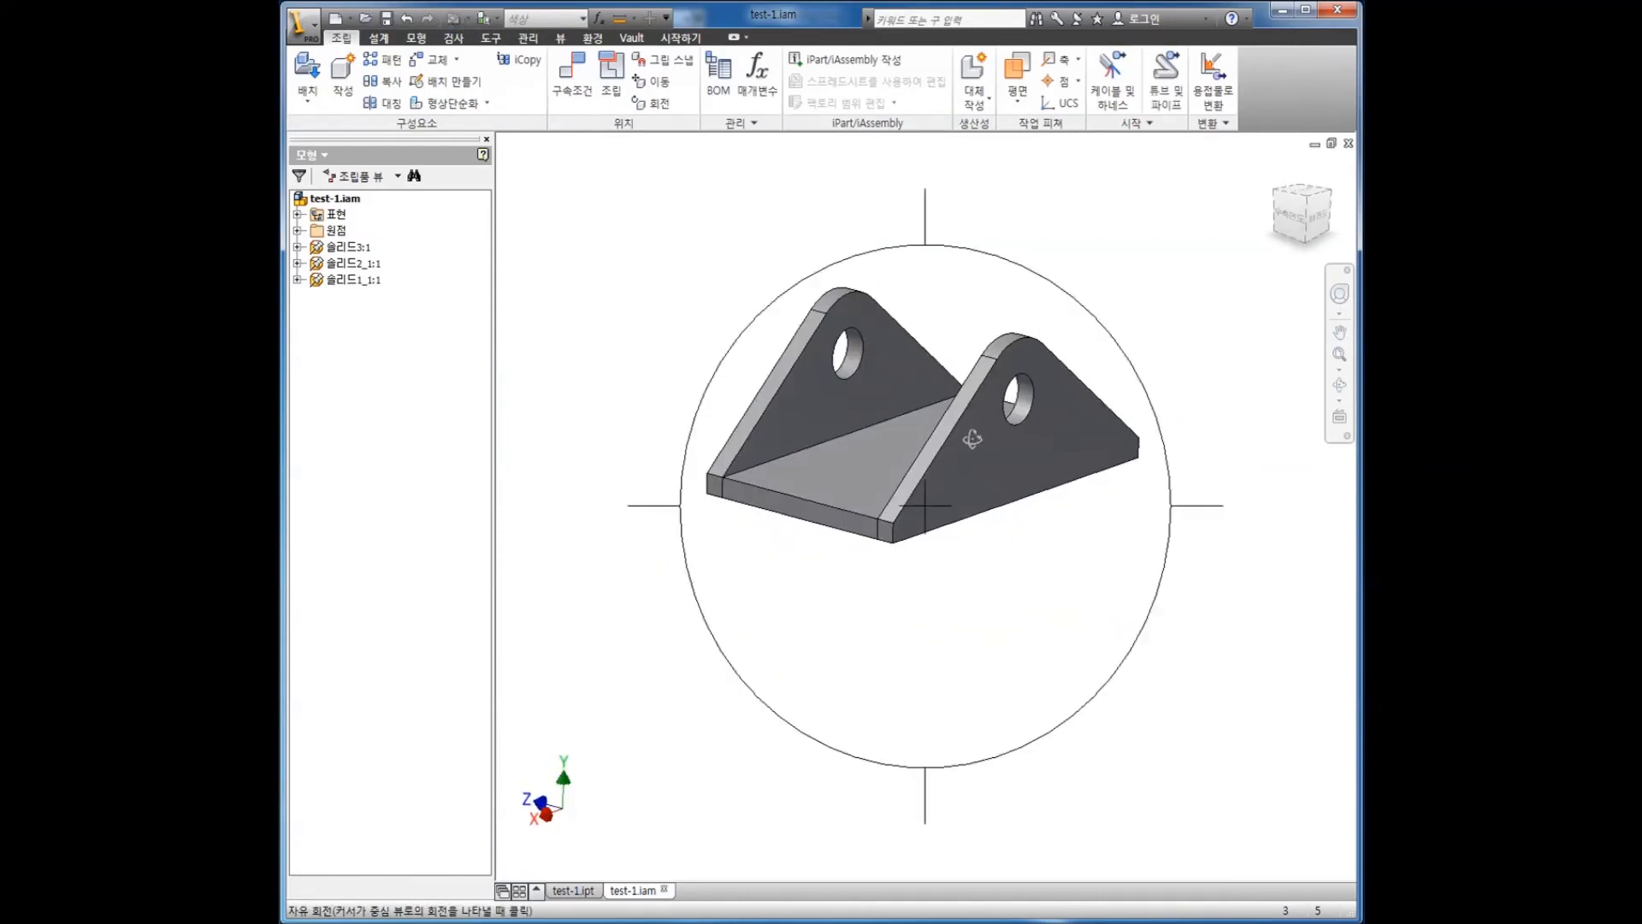
{"action": "key", "text": "Escape"}
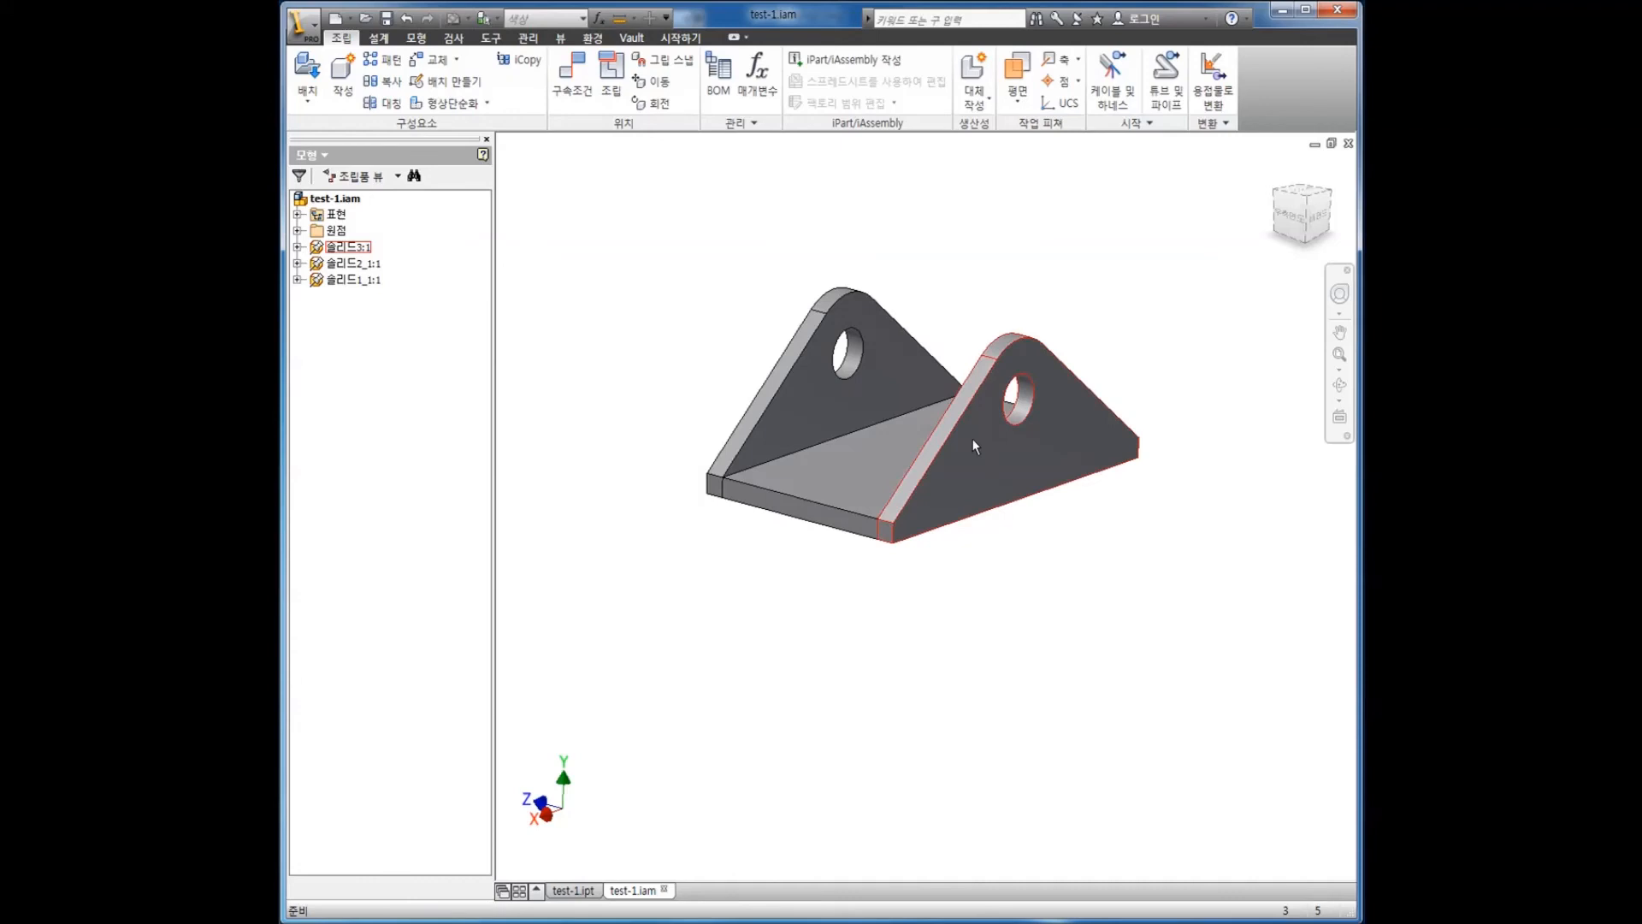
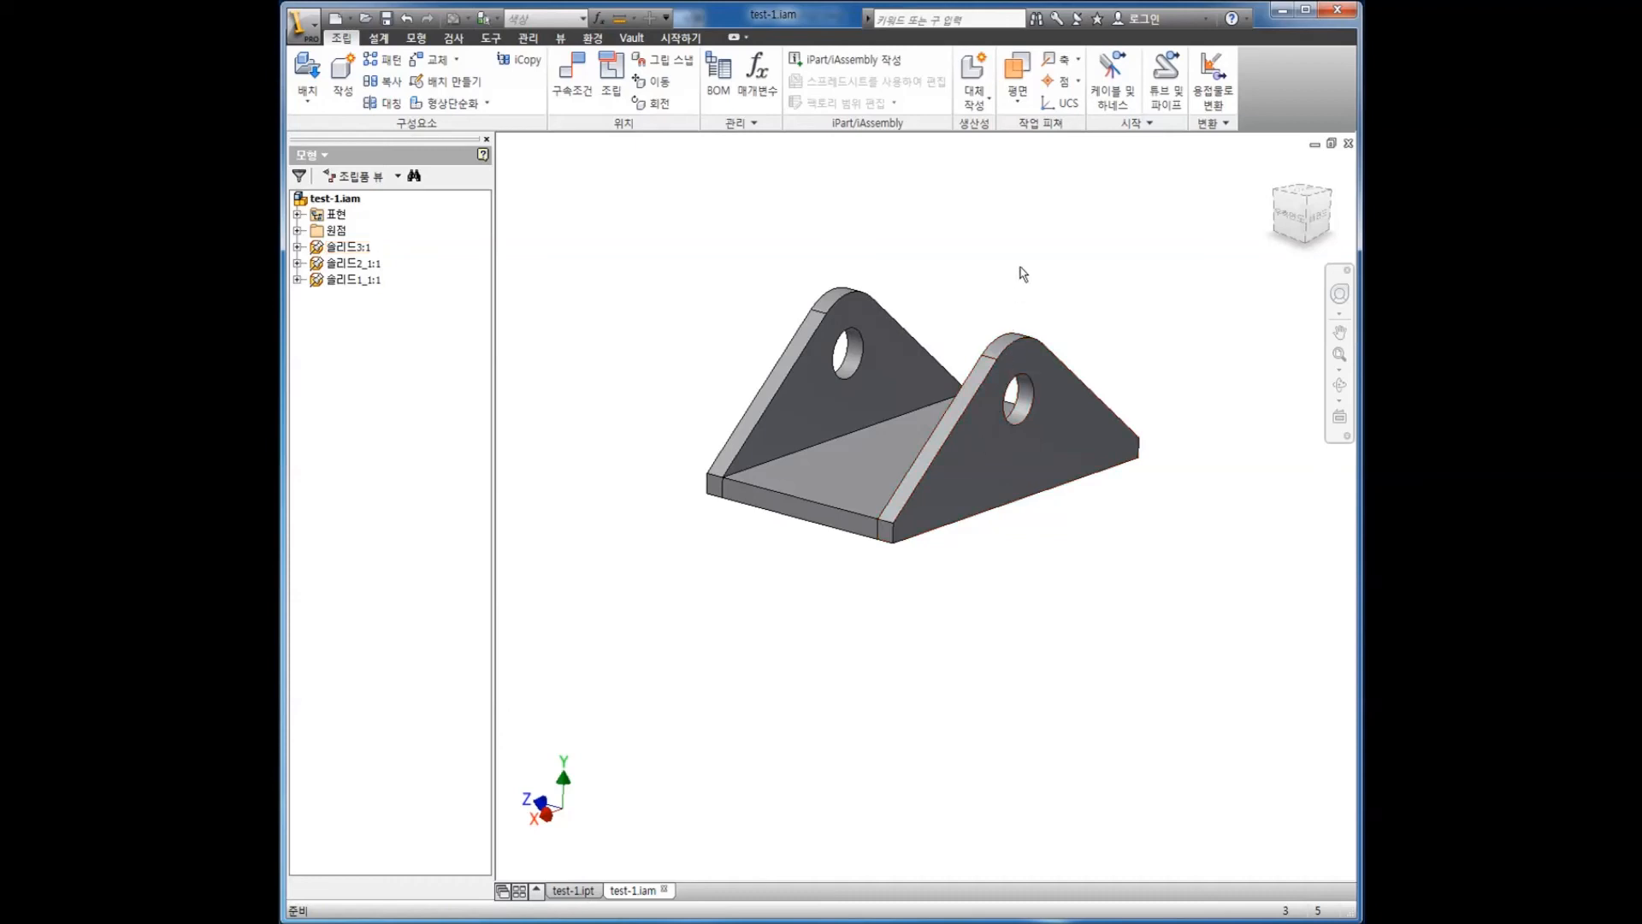
{"action": "key", "text": "F4"}
{"action": "left_click_drag", "start_coordinate": [995, 338], "coordinate": [992, 385]}
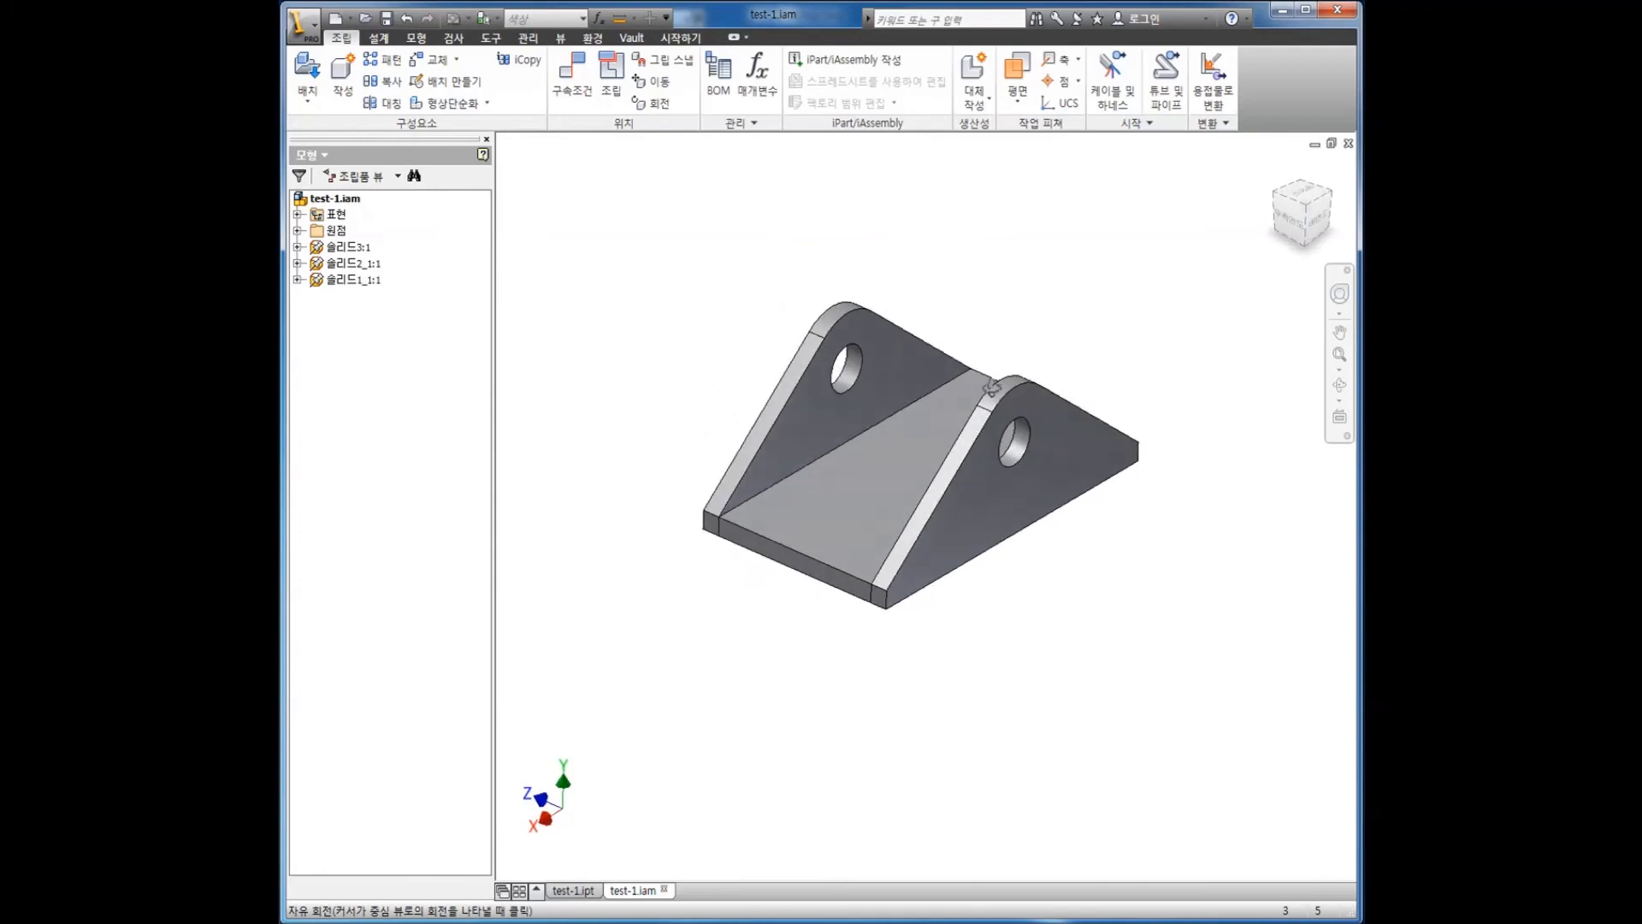
- Close the test-1.iam assembly and the test-1.ipt part without saving their changes
{"action": "left_click", "coordinate": [1349, 143]}
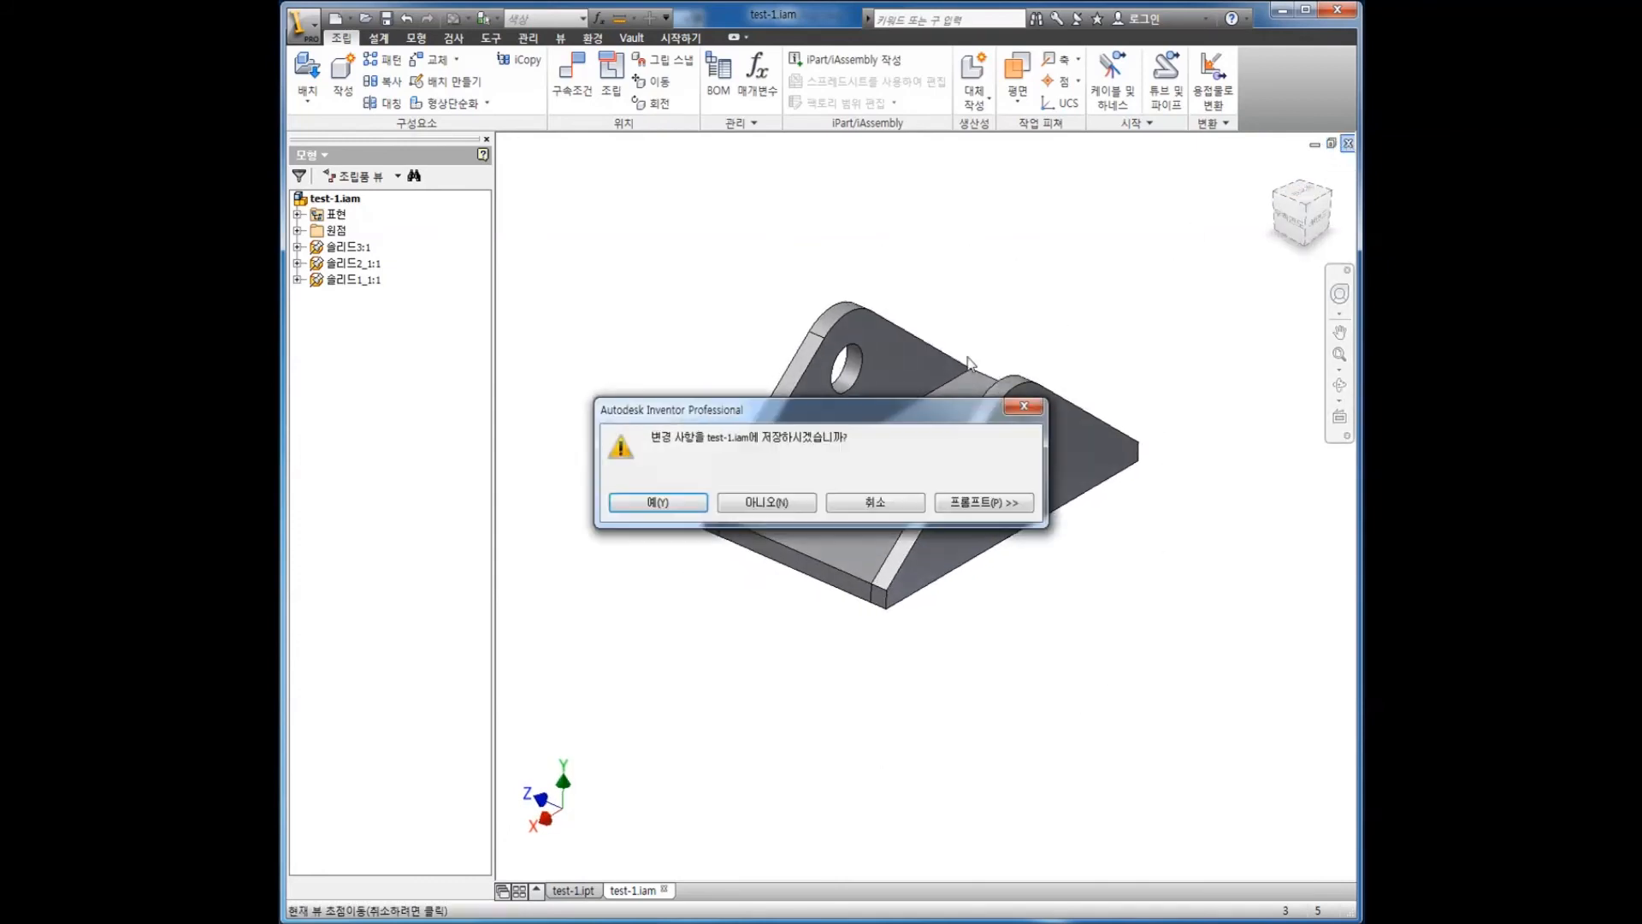
{"action": "left_click", "coordinate": [808, 502]}
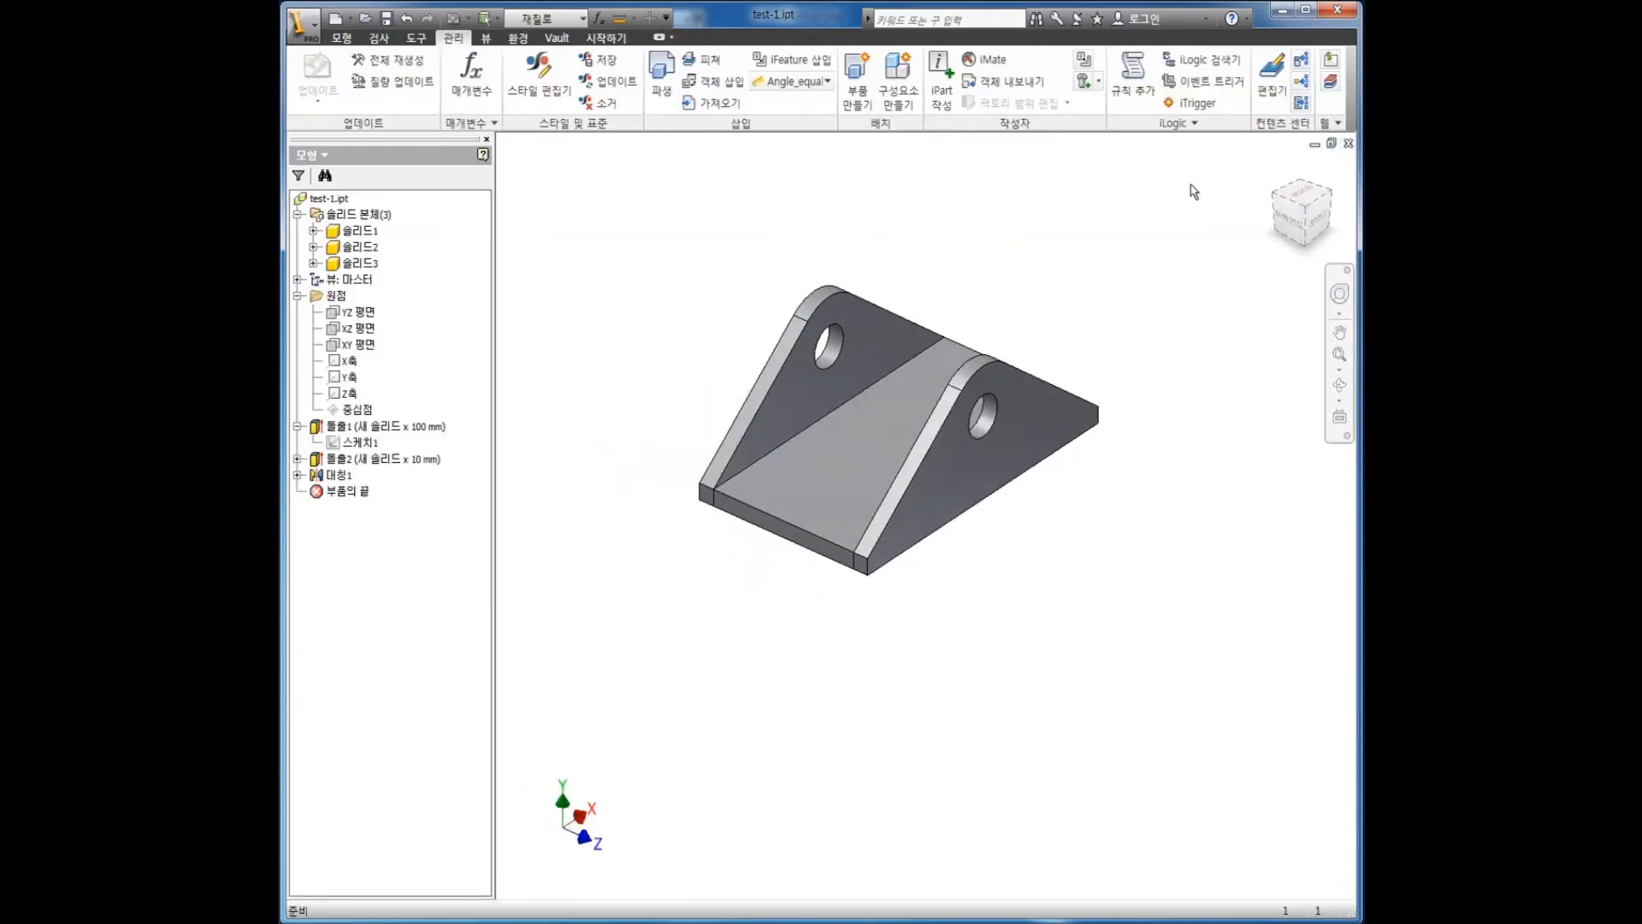
{"action": "left_click", "coordinate": [1348, 144]}
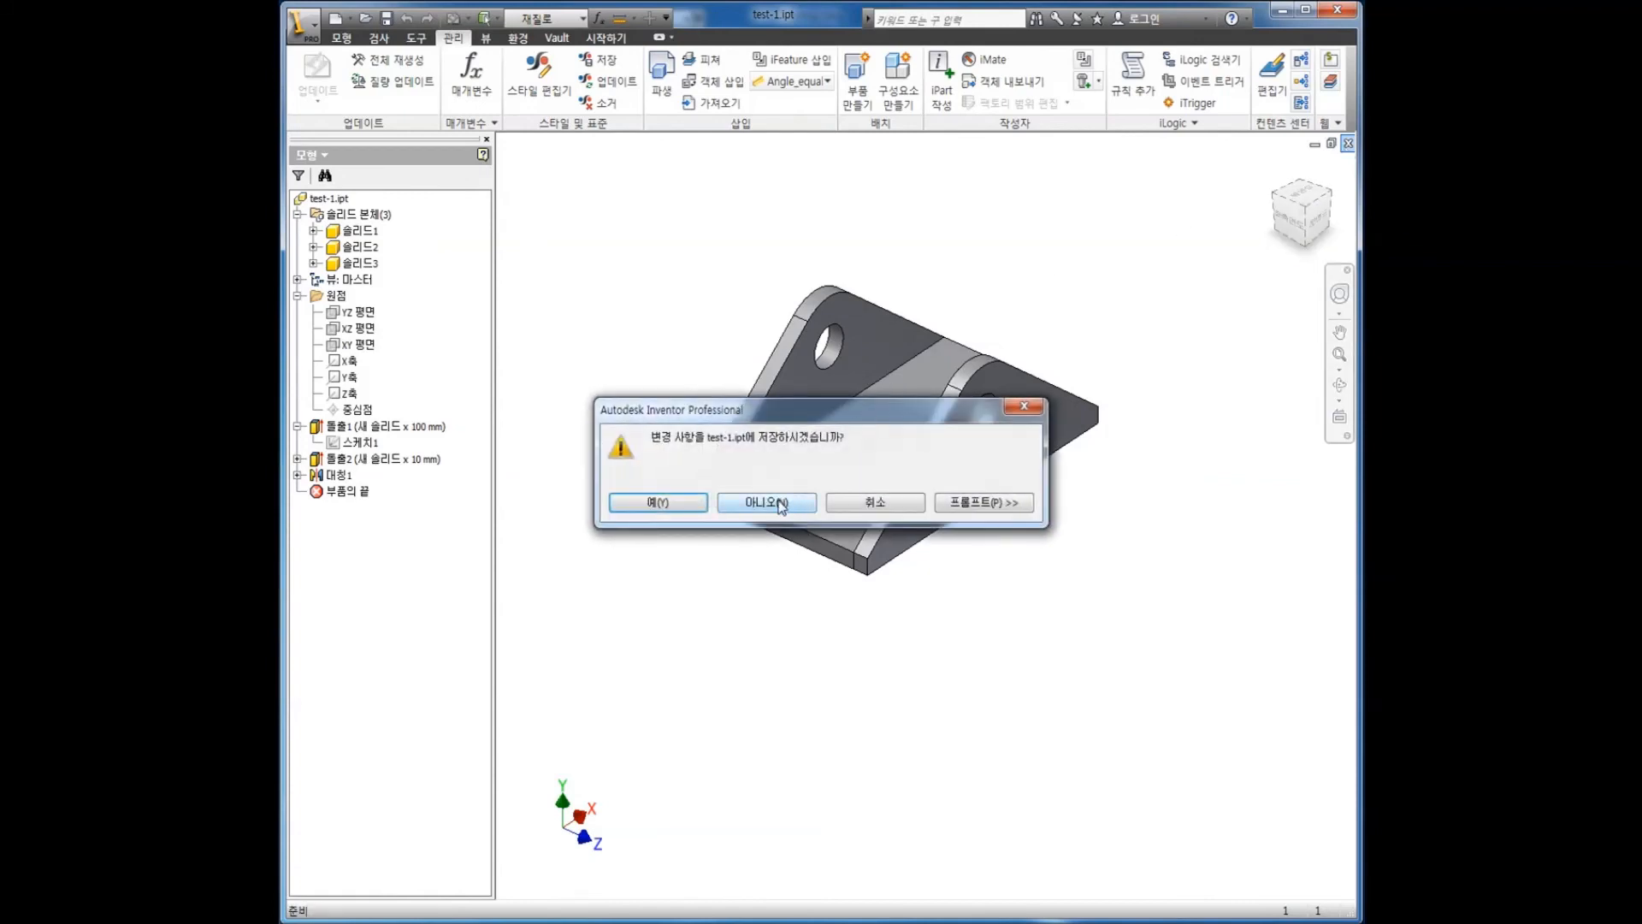
{"action": "left_click", "coordinate": [778, 502]}
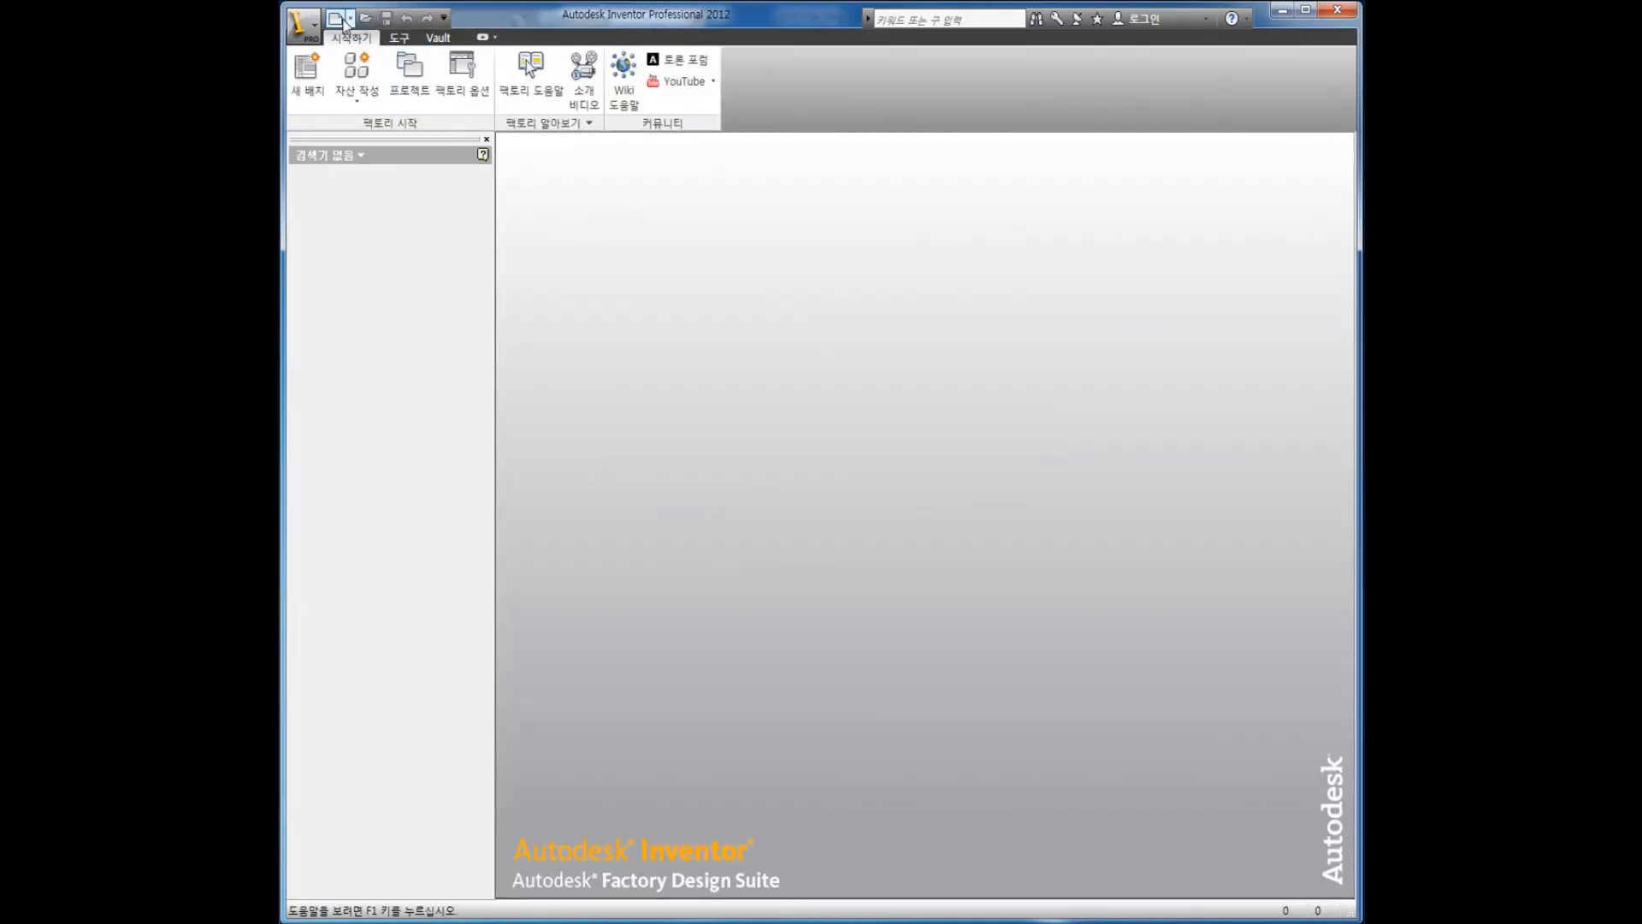
- Create a new part from the Standard.ipt template
{"action": "left_click", "coordinate": [345, 21]}
{"action": "left_click", "coordinate": [581, 363]}
{"action": "double_click", "coordinate": [582, 363]}
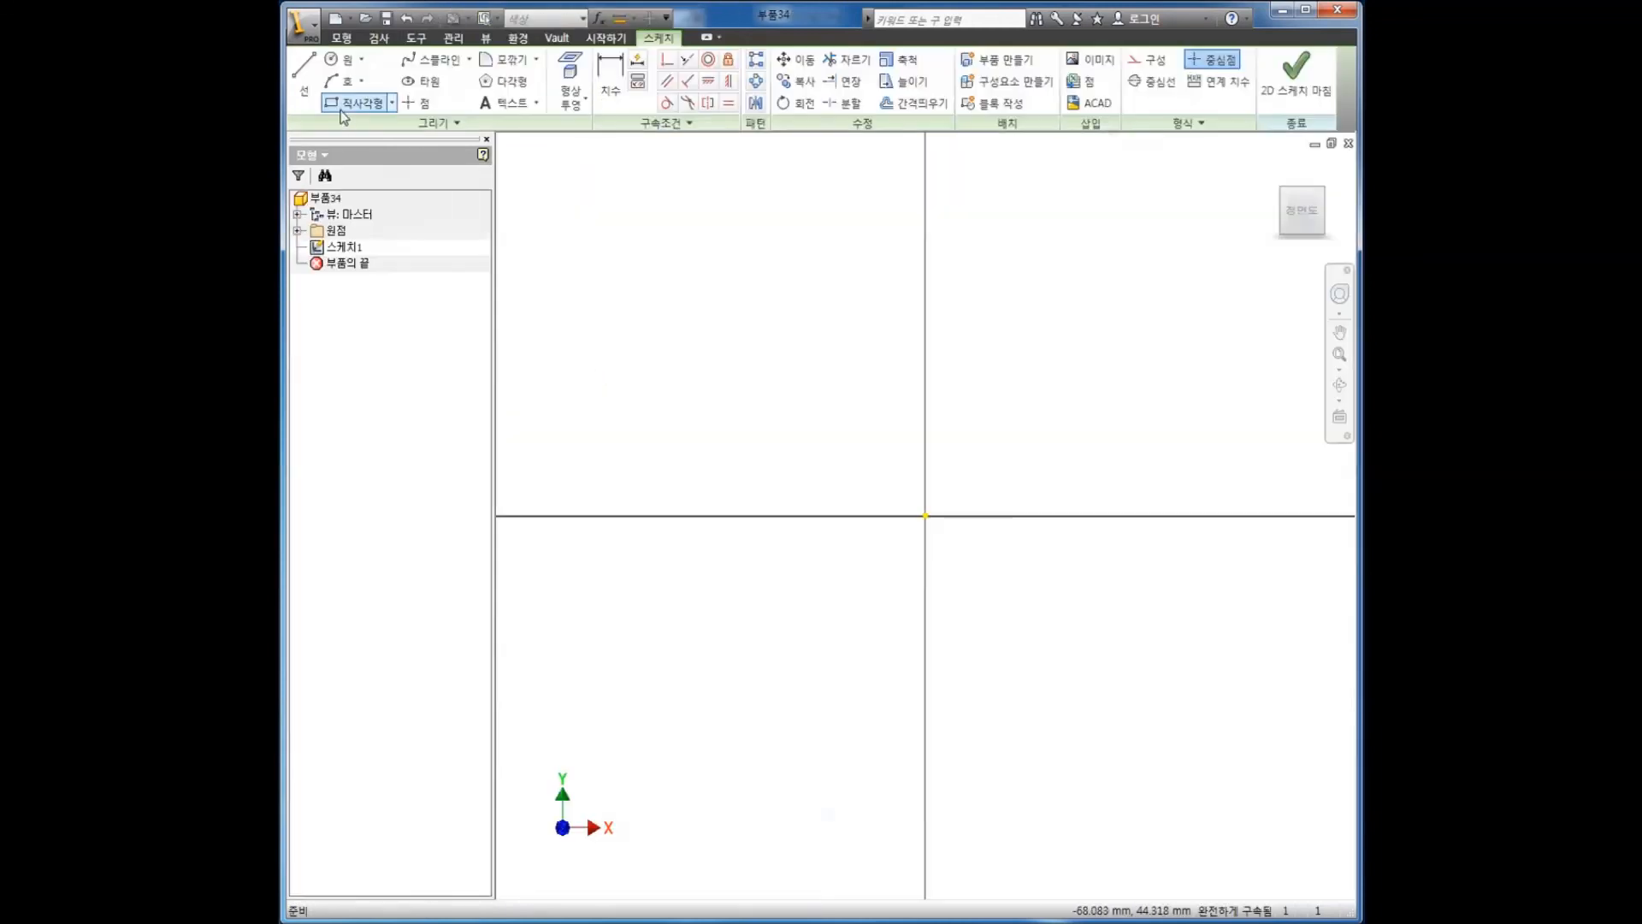
- Draw three connected lines from the sketch origin, forming the two sides and upper edge of a profile about 282 mm wide and 87 mm high
{"action": "key", "text": "l"}
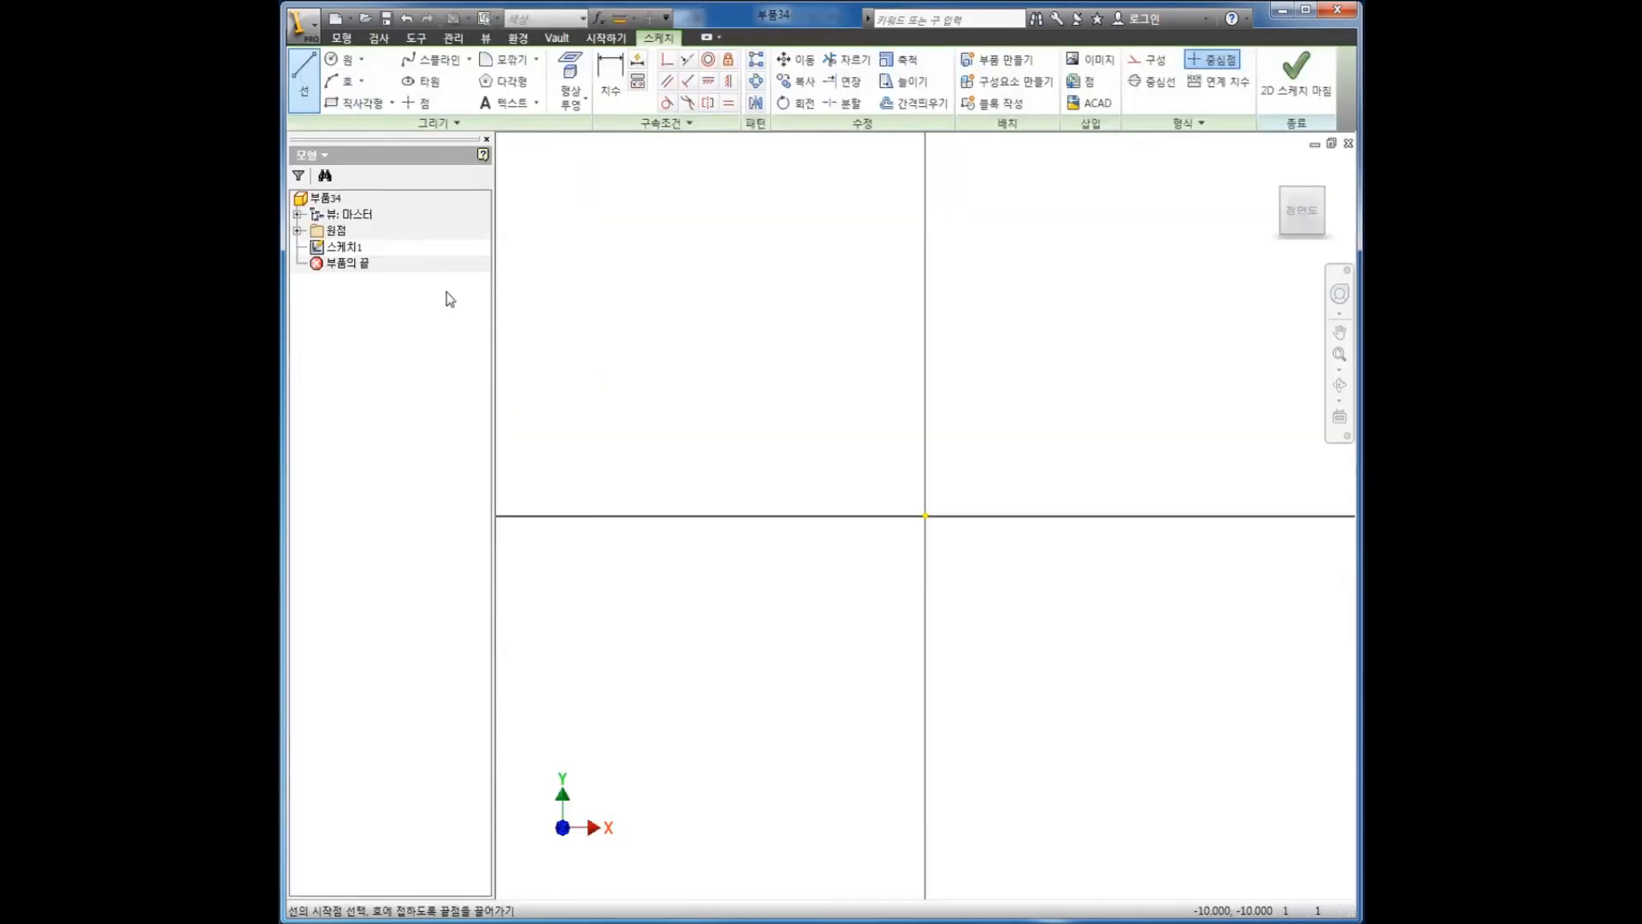
{"action": "left_click", "coordinate": [925, 516]}
{"action": "scroll", "coordinate": [704, 527], "scroll_direction": "up", "scroll_amount": 4}
{"action": "left_click", "coordinate": [745, 362]}
{"action": "left_click", "coordinate": [1245, 362]}
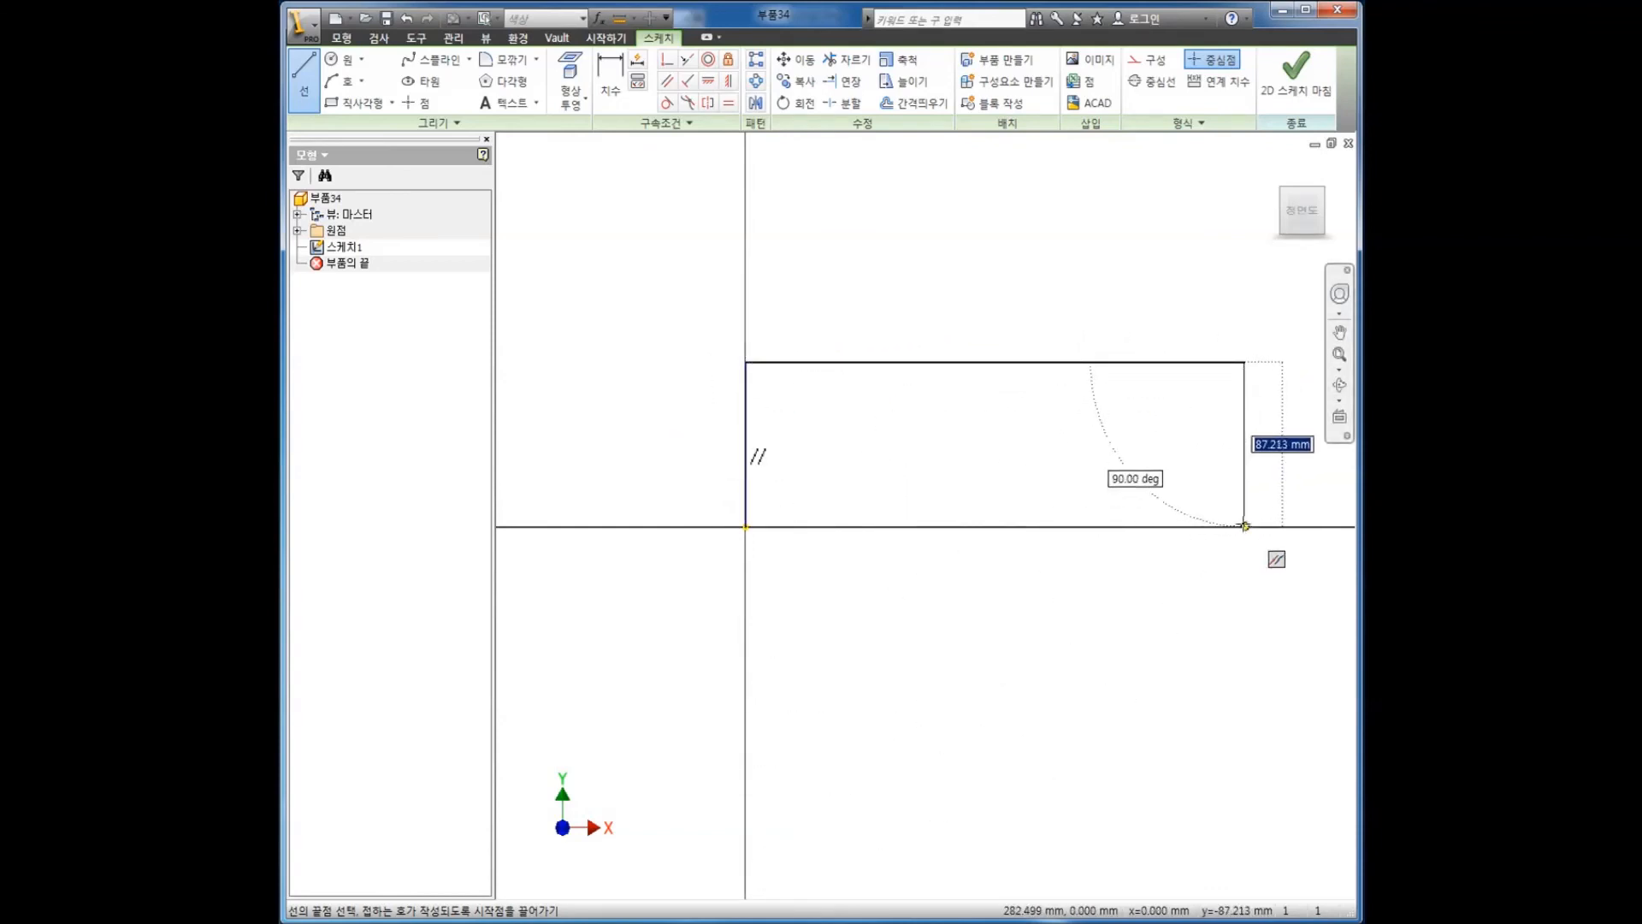
{"action": "left_click", "coordinate": [1245, 526]}
- Close the profile back to the origin with a zigzag lower edge of three upward notches, and finish the sketch
{"action": "left_click", "coordinate": [1146, 446]}
{"action": "left_click", "coordinate": [1088, 568]}
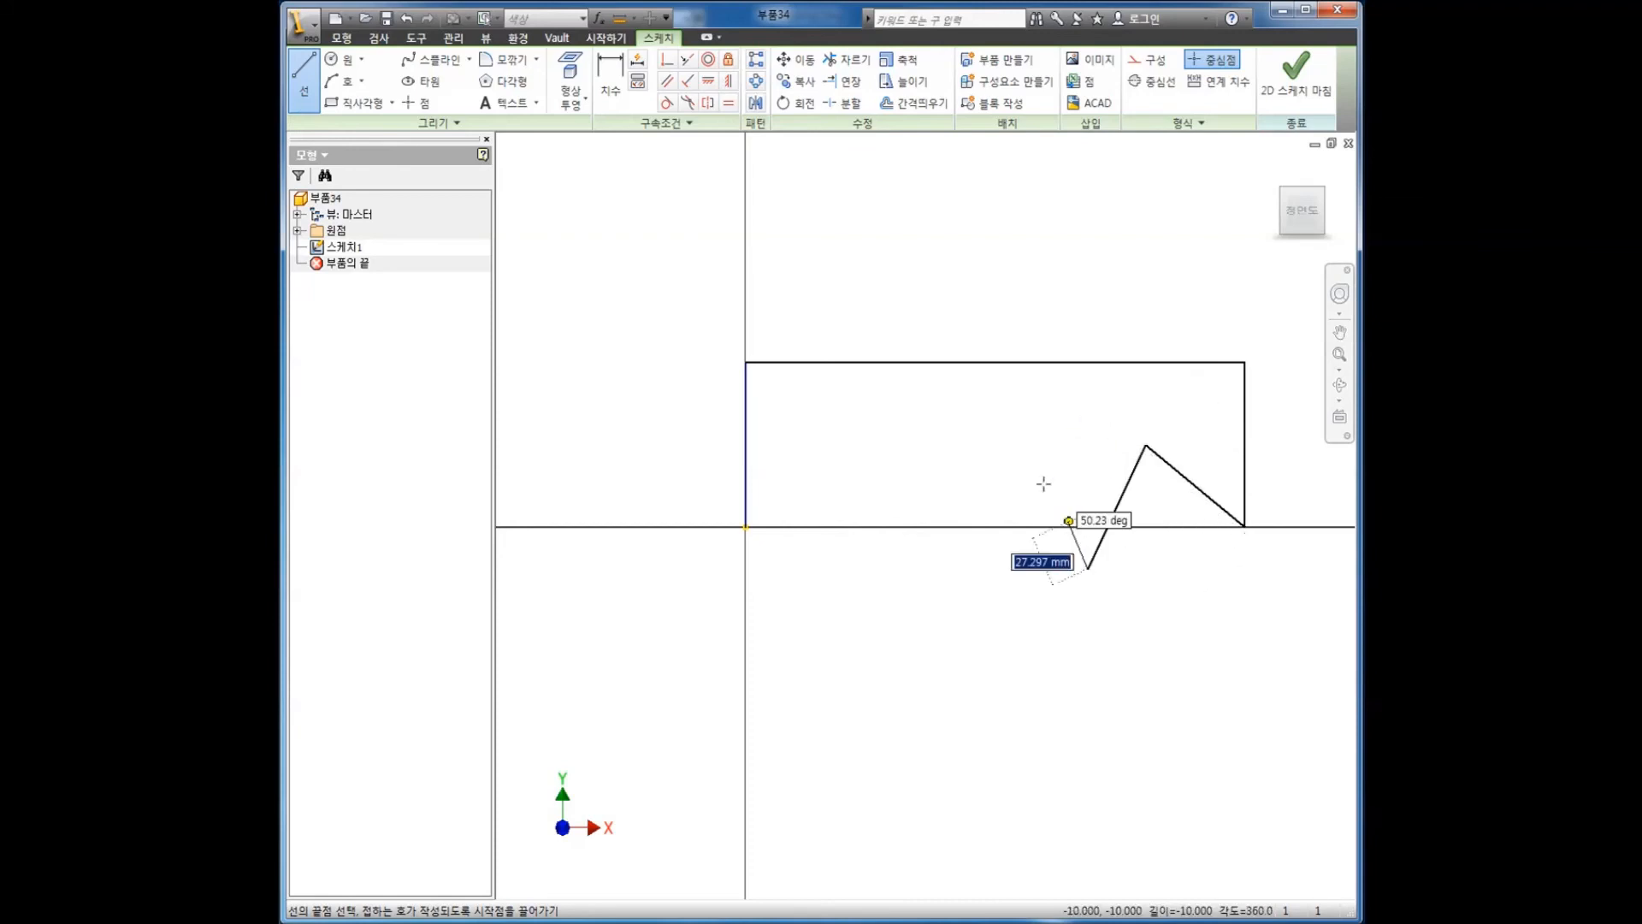
{"action": "left_click", "coordinate": [1021, 446]}
{"action": "left_click", "coordinate": [935, 591]}
{"action": "left_click", "coordinate": [852, 469]}
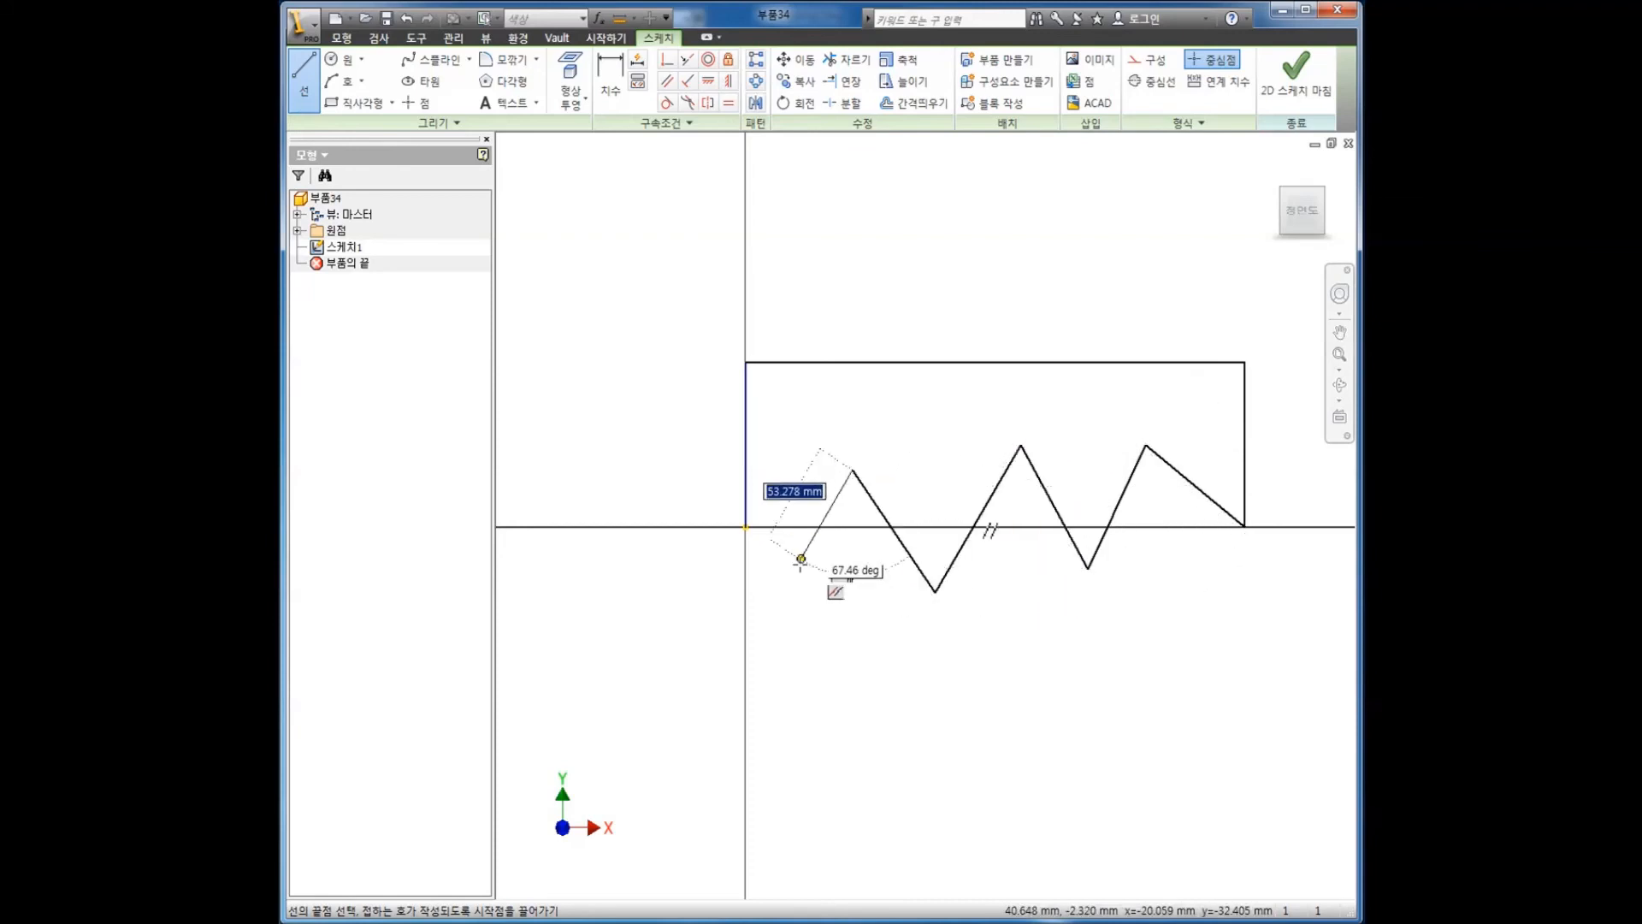
{"action": "left_click", "coordinate": [792, 574]}
{"action": "left_click", "coordinate": [745, 526]}
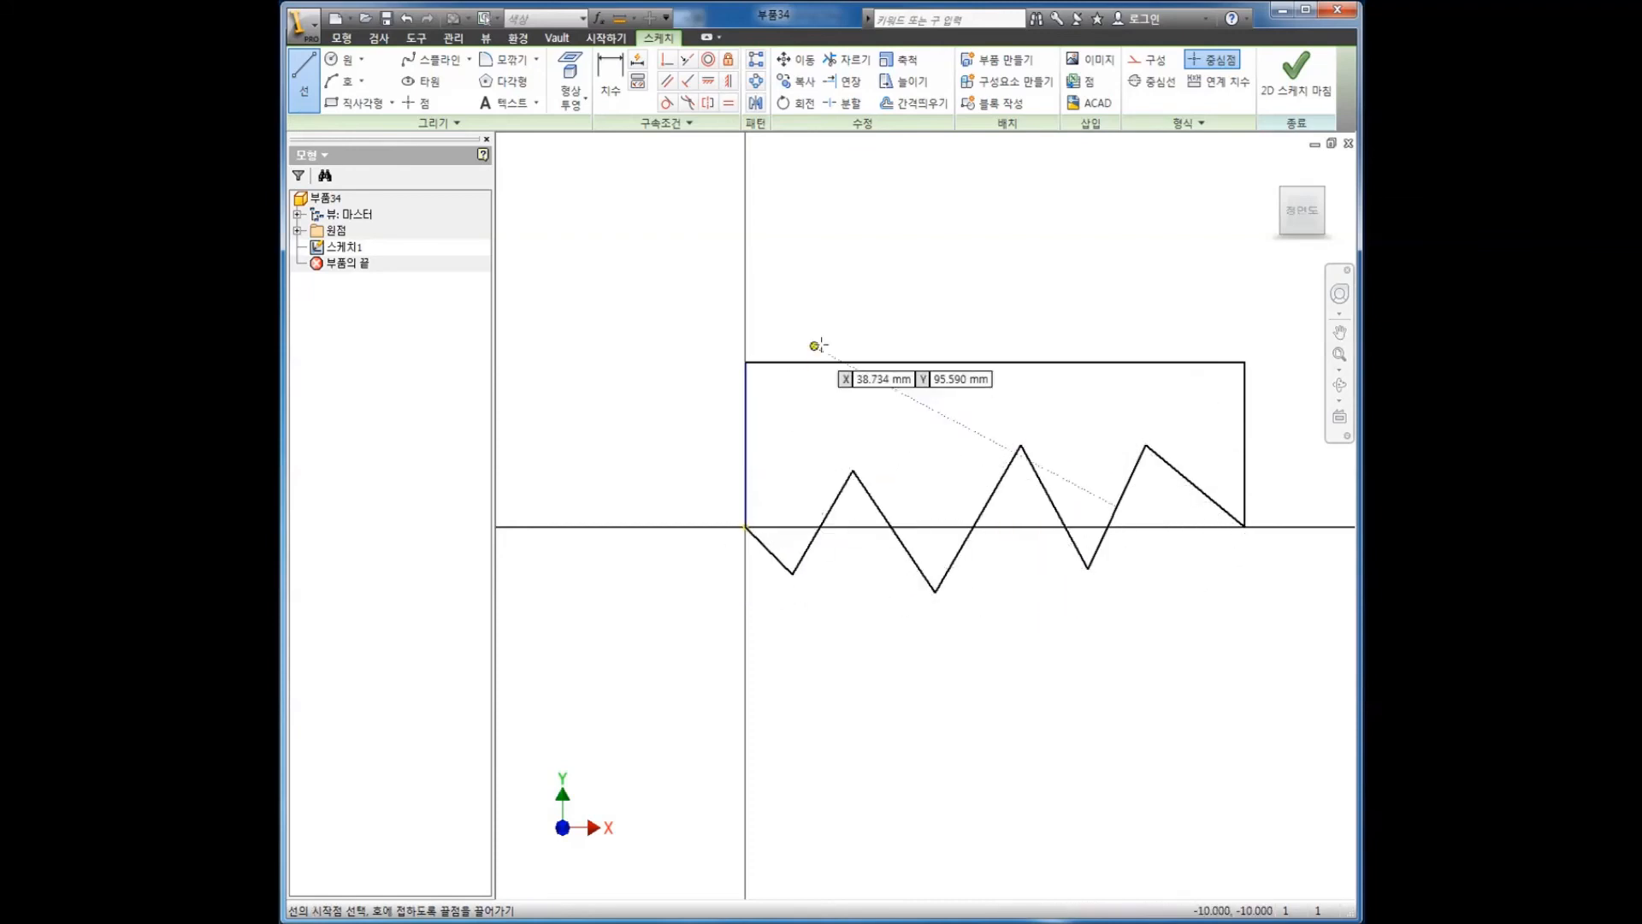
{"action": "middle_click_drag", "start_coordinate": [943, 229], "coordinate": [872, 227]}
{"action": "right_click", "coordinate": [872, 228]}
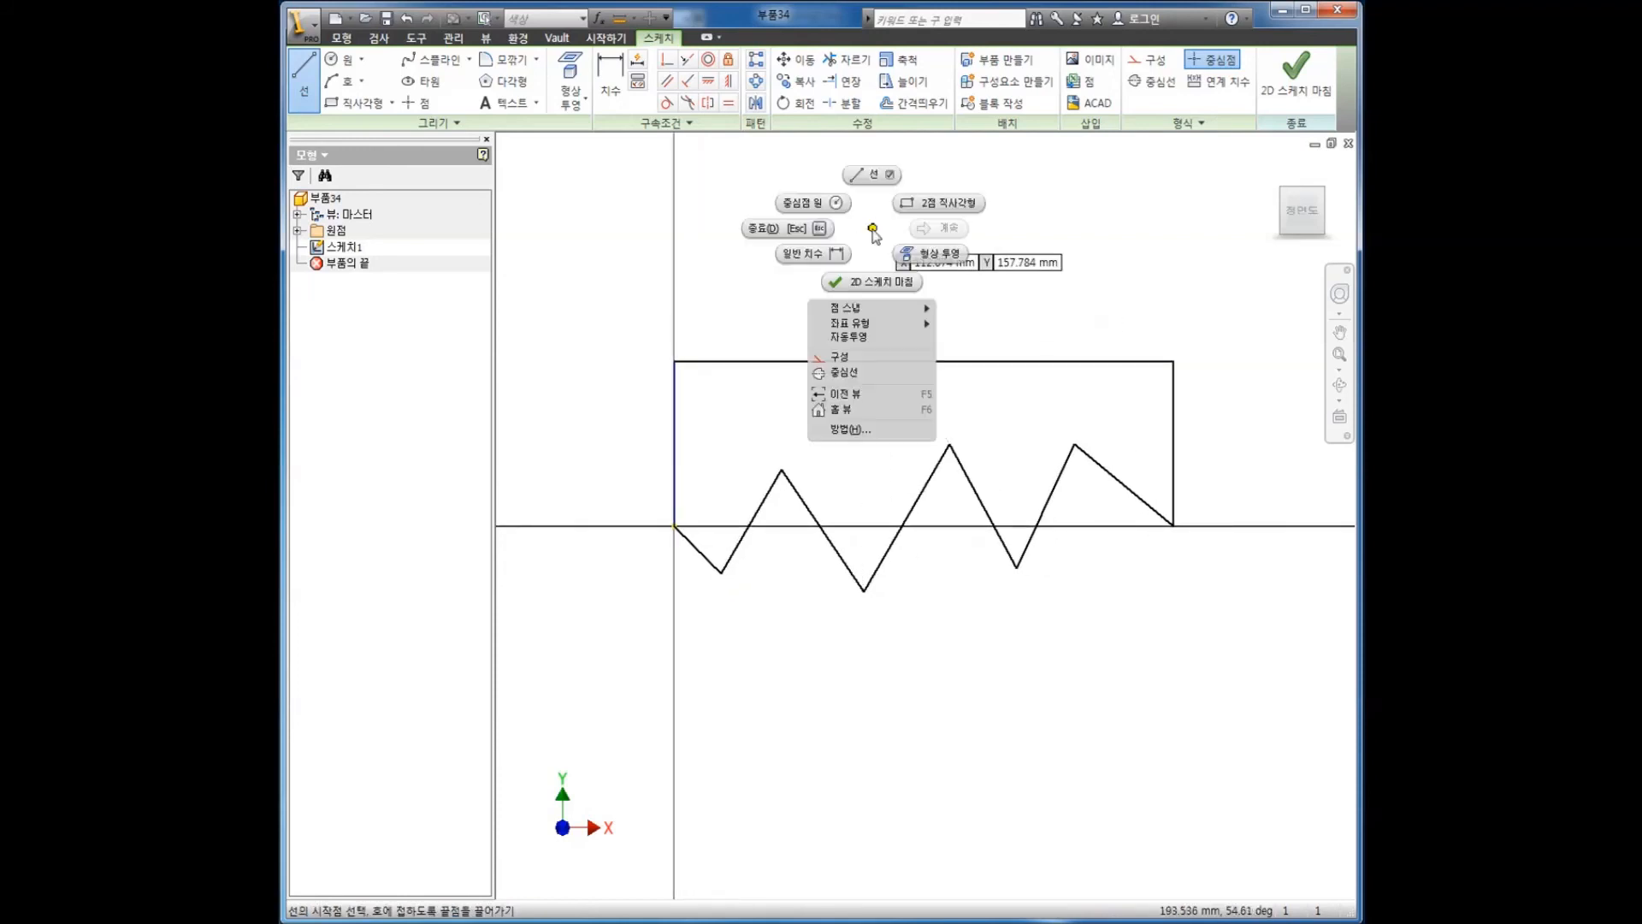
{"action": "left_click", "coordinate": [774, 228]}
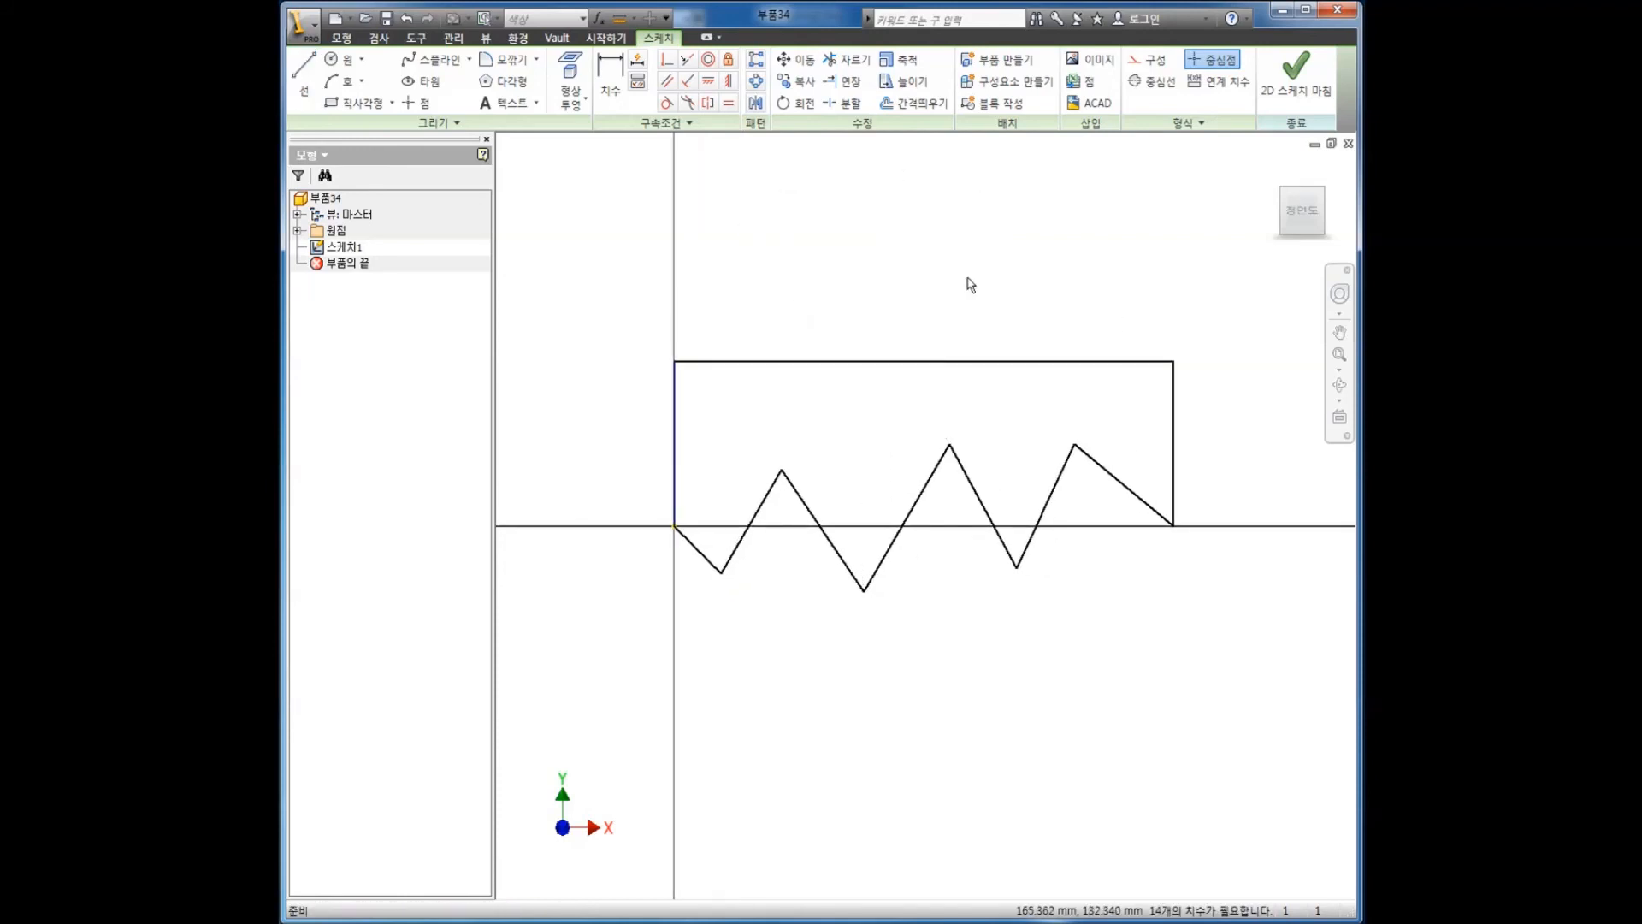
{"action": "right_click", "coordinate": [967, 282]}
{"action": "left_click", "coordinate": [994, 329]}
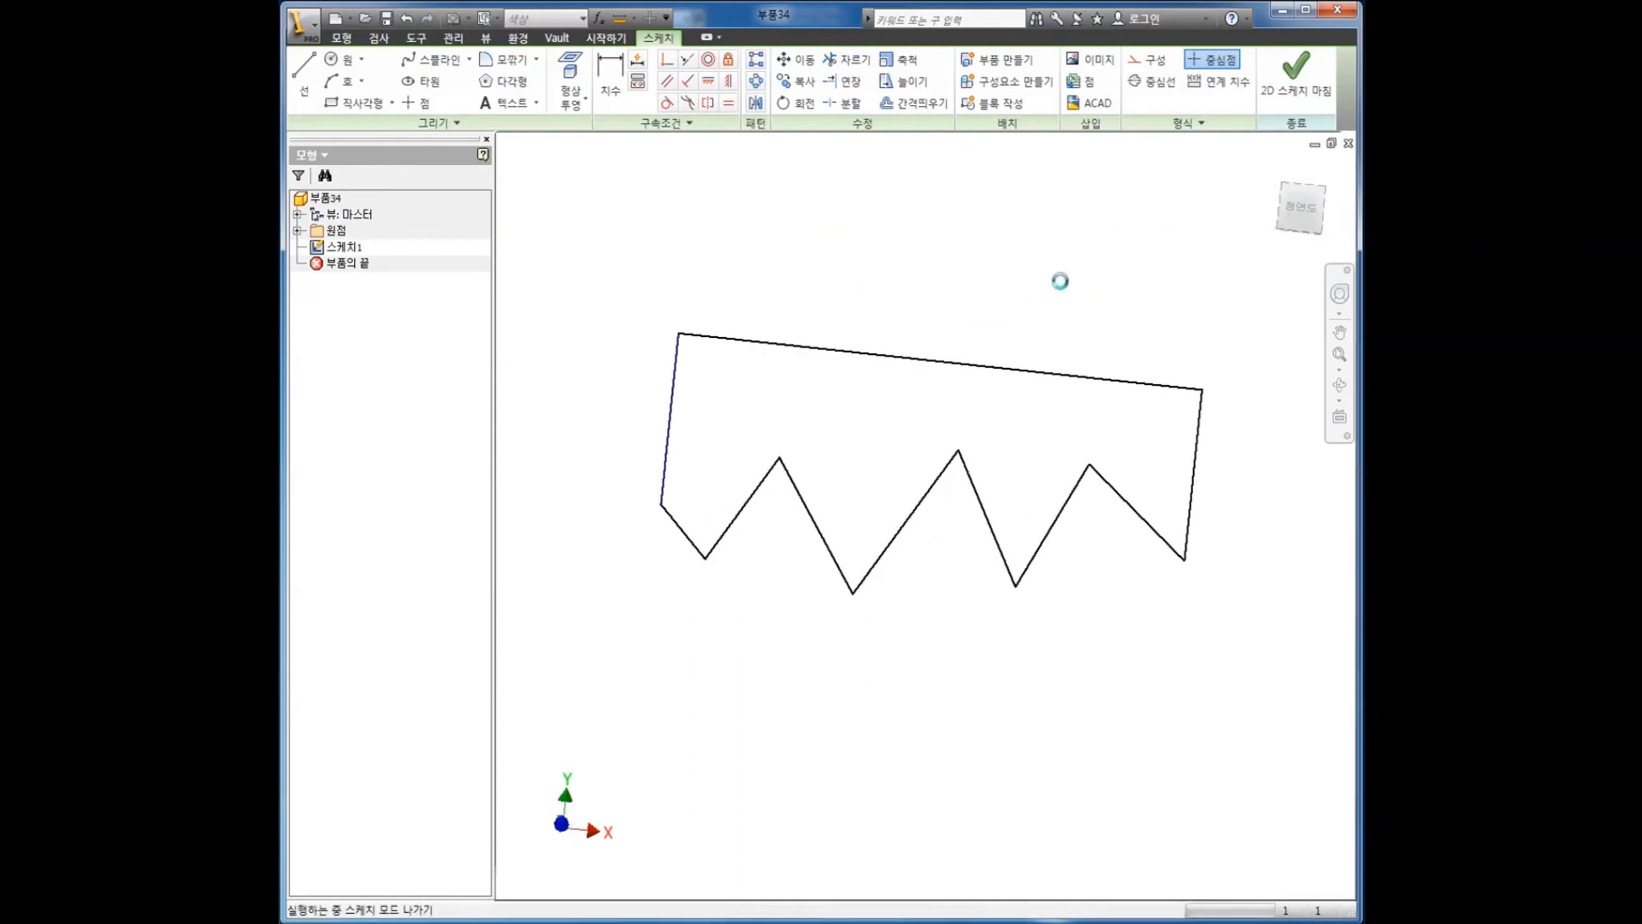
- Extrude the zigzag profile 144.5 mm as a new solid
{"action": "right_click", "coordinate": [1063, 289]}
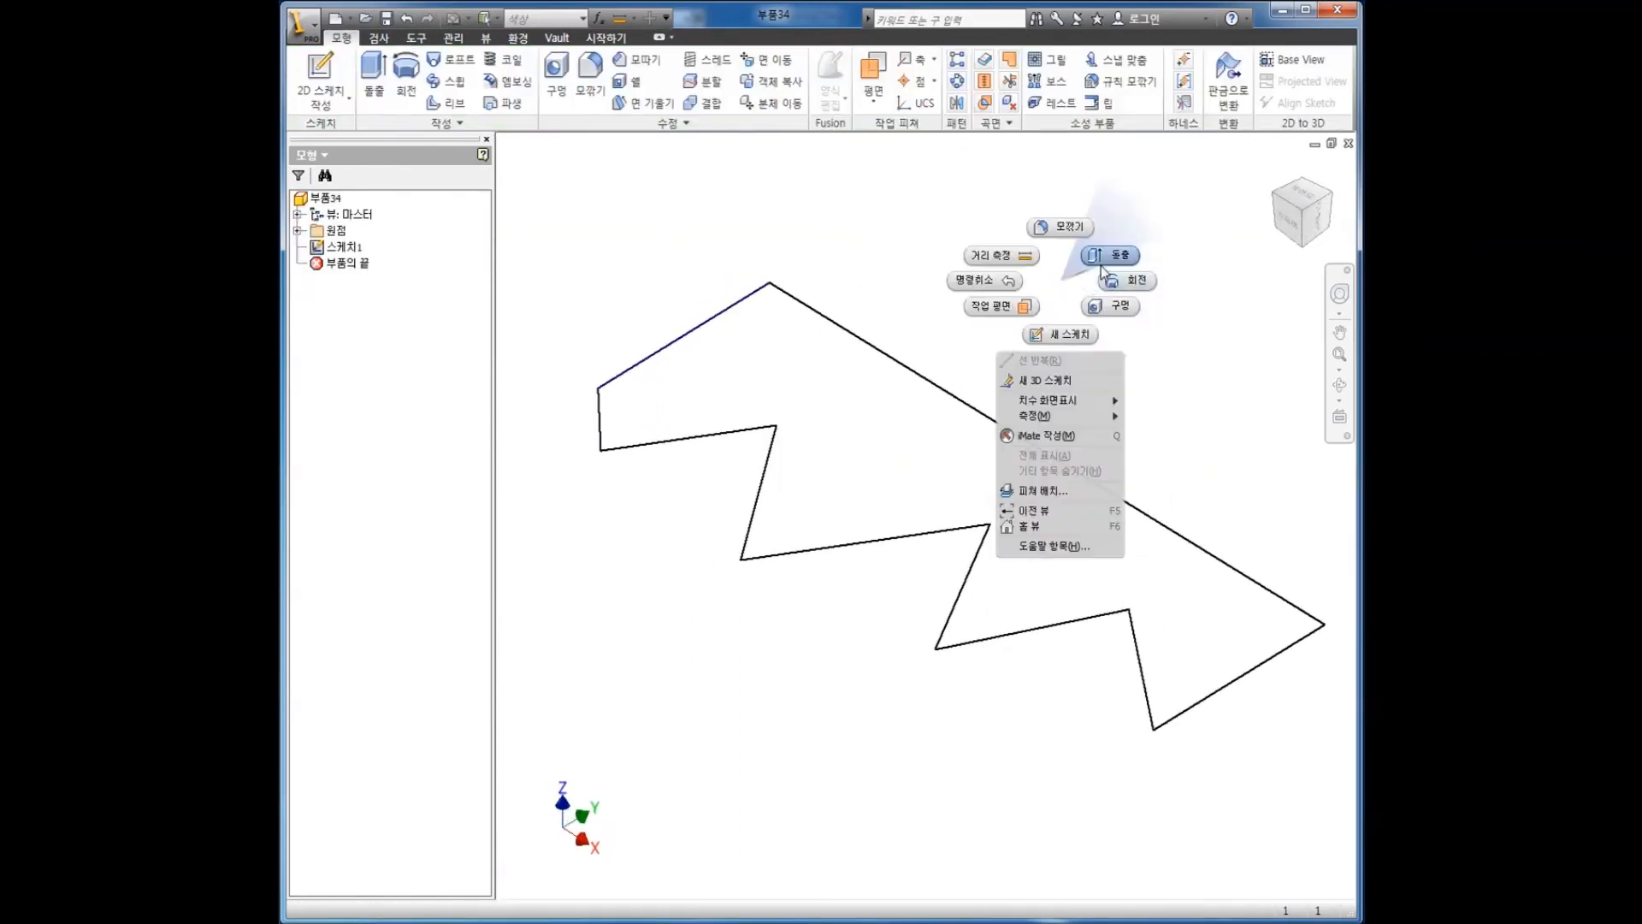
{"action": "left_click", "coordinate": [1116, 279]}
{"action": "left_click_drag", "start_coordinate": [939, 402], "coordinate": [944, 167]}
{"action": "scroll", "coordinate": [944, 166], "scroll_direction": "down", "scroll_amount": 3}
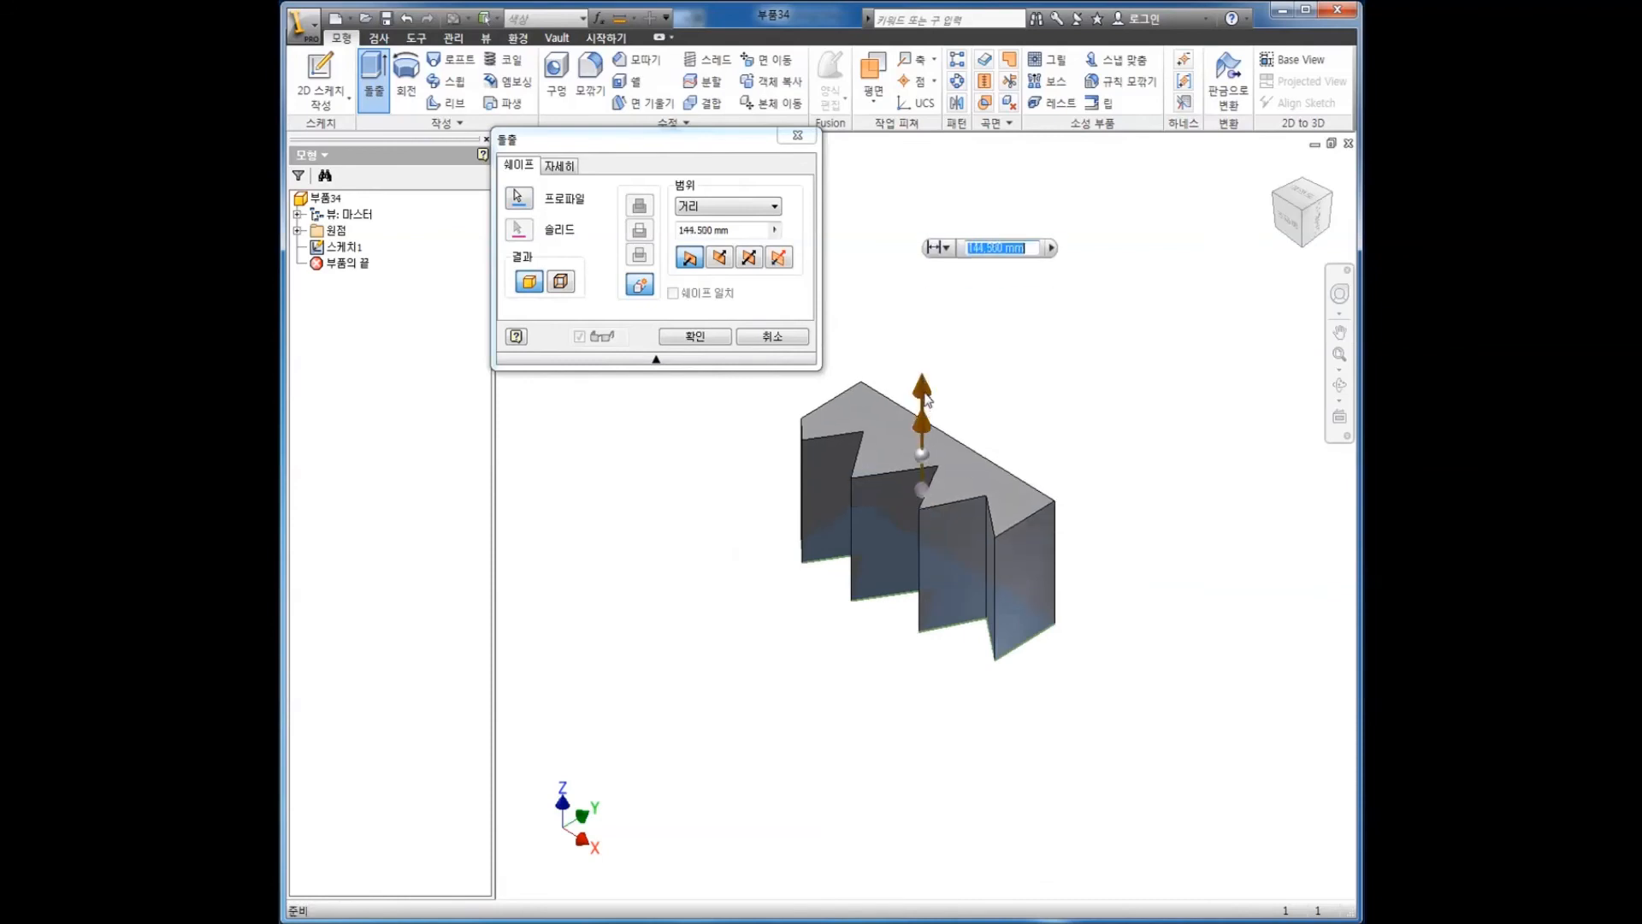
{"action": "left_click", "coordinate": [708, 341]}
{"action": "middle_click_drag", "start_coordinate": [684, 498], "coordinate": [802, 611], "text": "shift"}
- Save the part as test-2 in the Advance folder and close it
{"action": "left_click", "coordinate": [386, 18]}
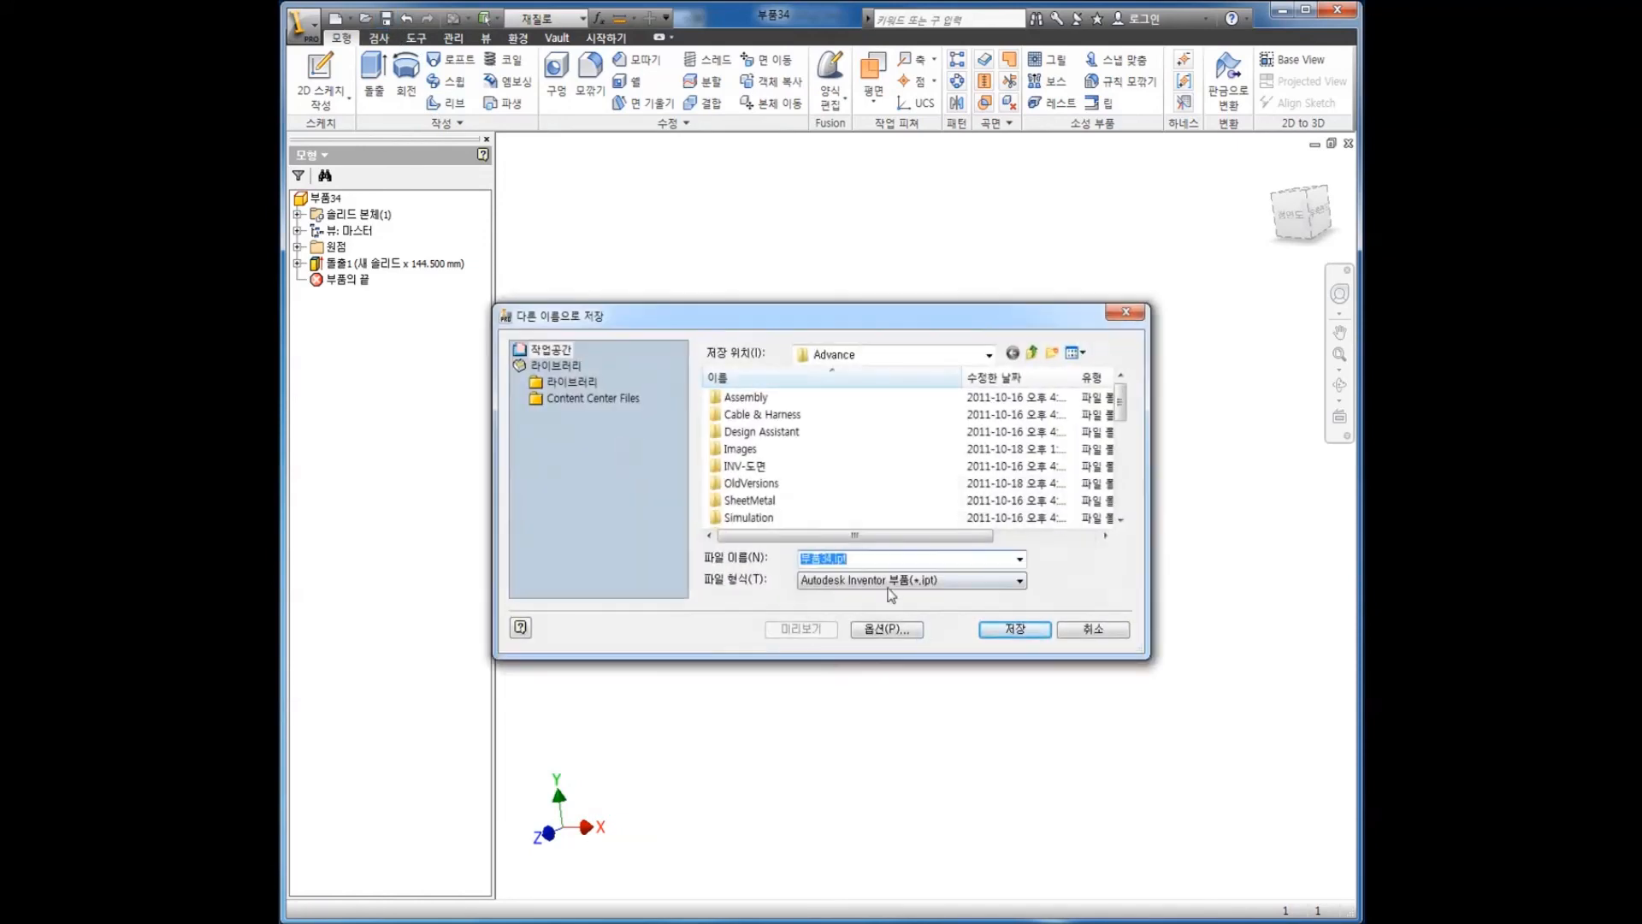
{"action": "left_click_drag", "start_coordinate": [833, 565], "coordinate": [744, 553]}
{"action": "type", "text": "test-2"}
{"action": "left_click", "coordinate": [1027, 635]}
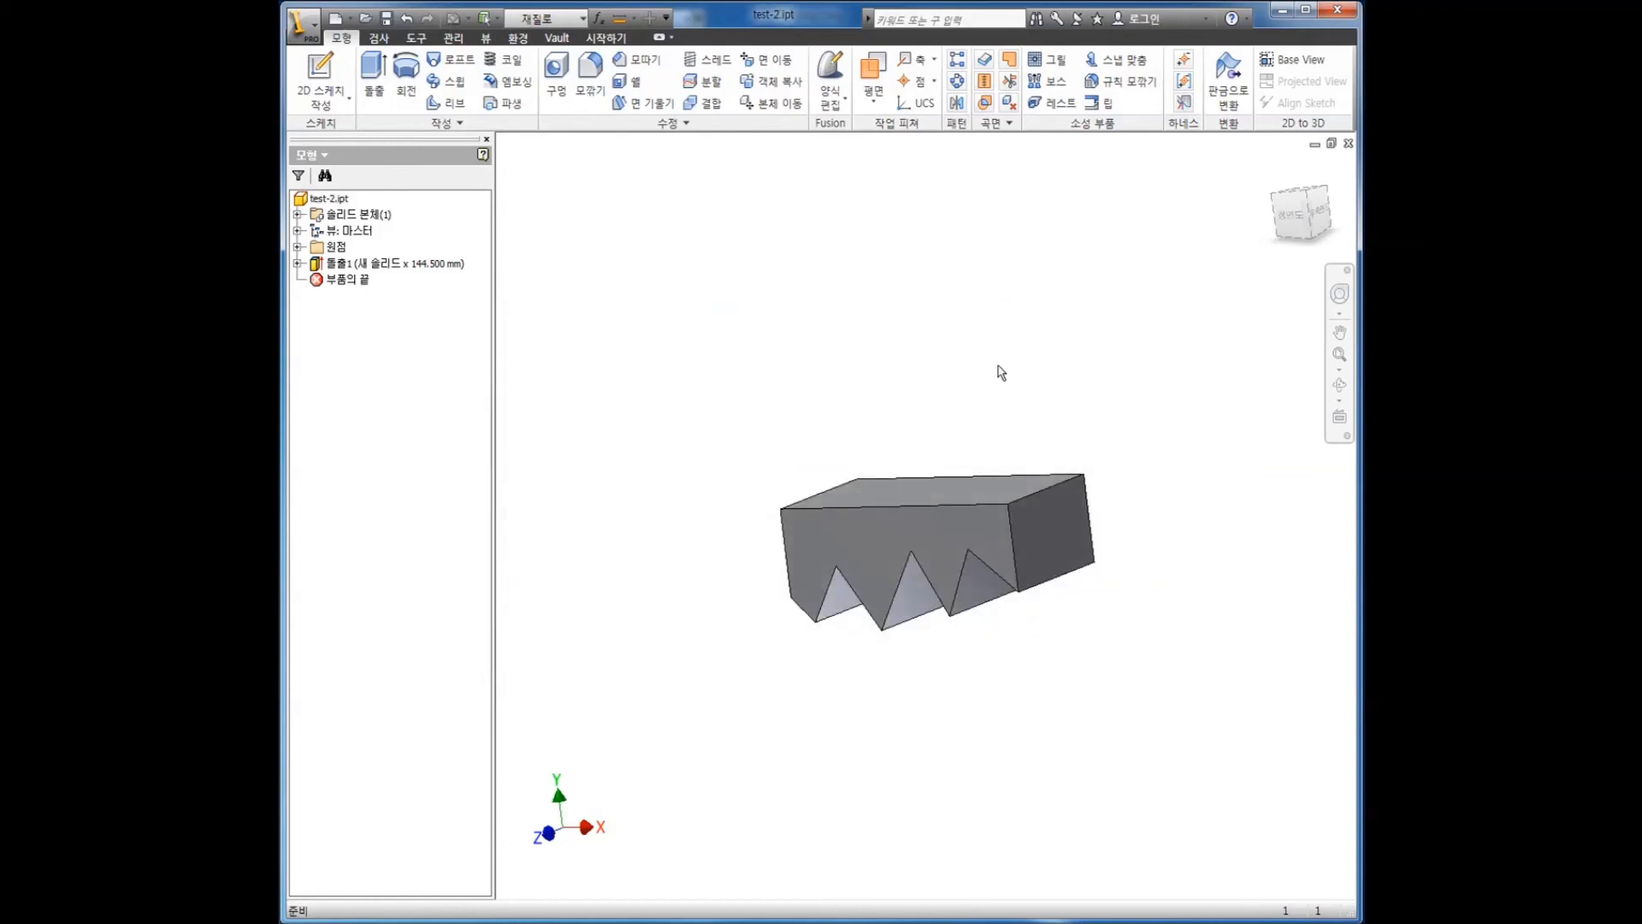
{"action": "left_click", "coordinate": [1349, 144]}
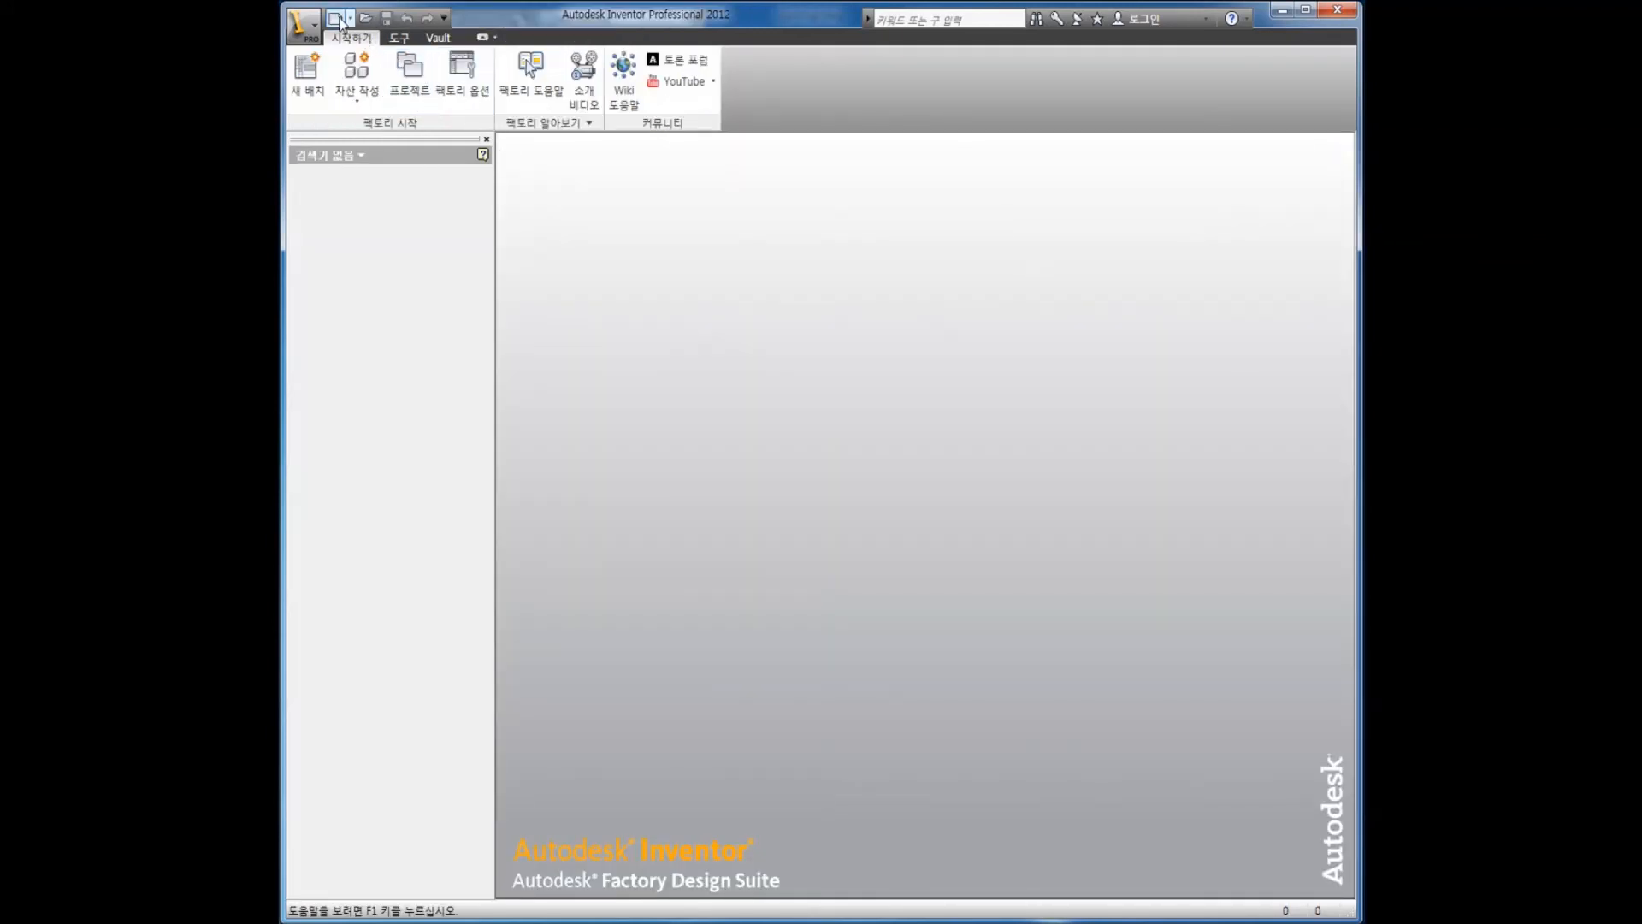
- Create a new assembly from the Standard.iam template and place one instance of test-2.ipt in it
{"action": "left_click", "coordinate": [338, 18]}
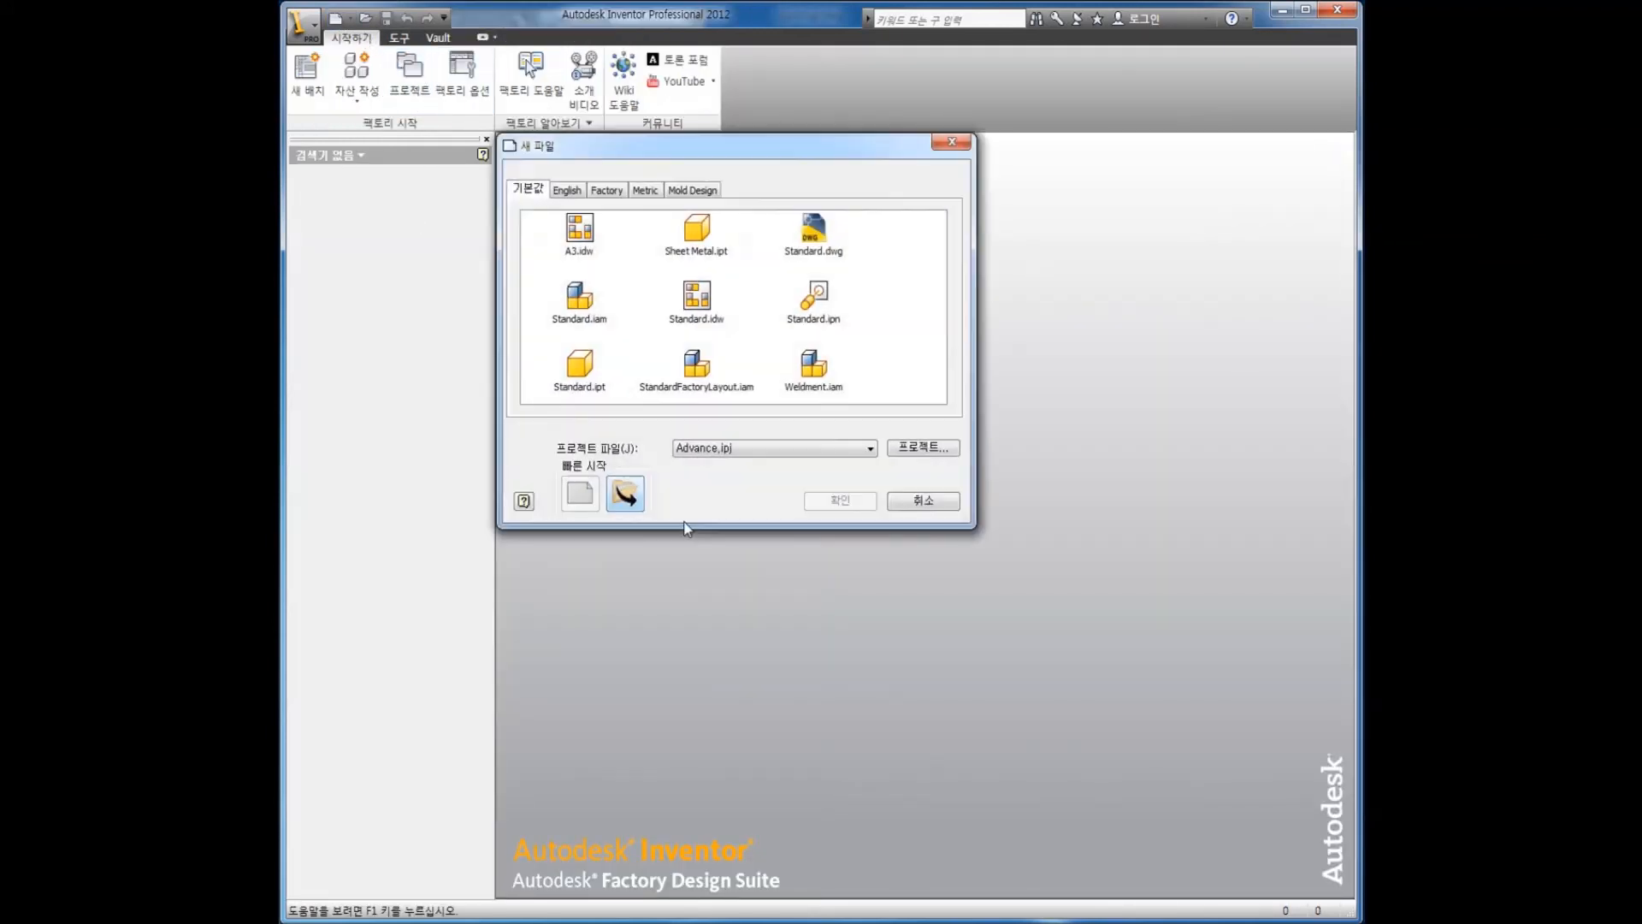
{"action": "double_click", "coordinate": [587, 320]}
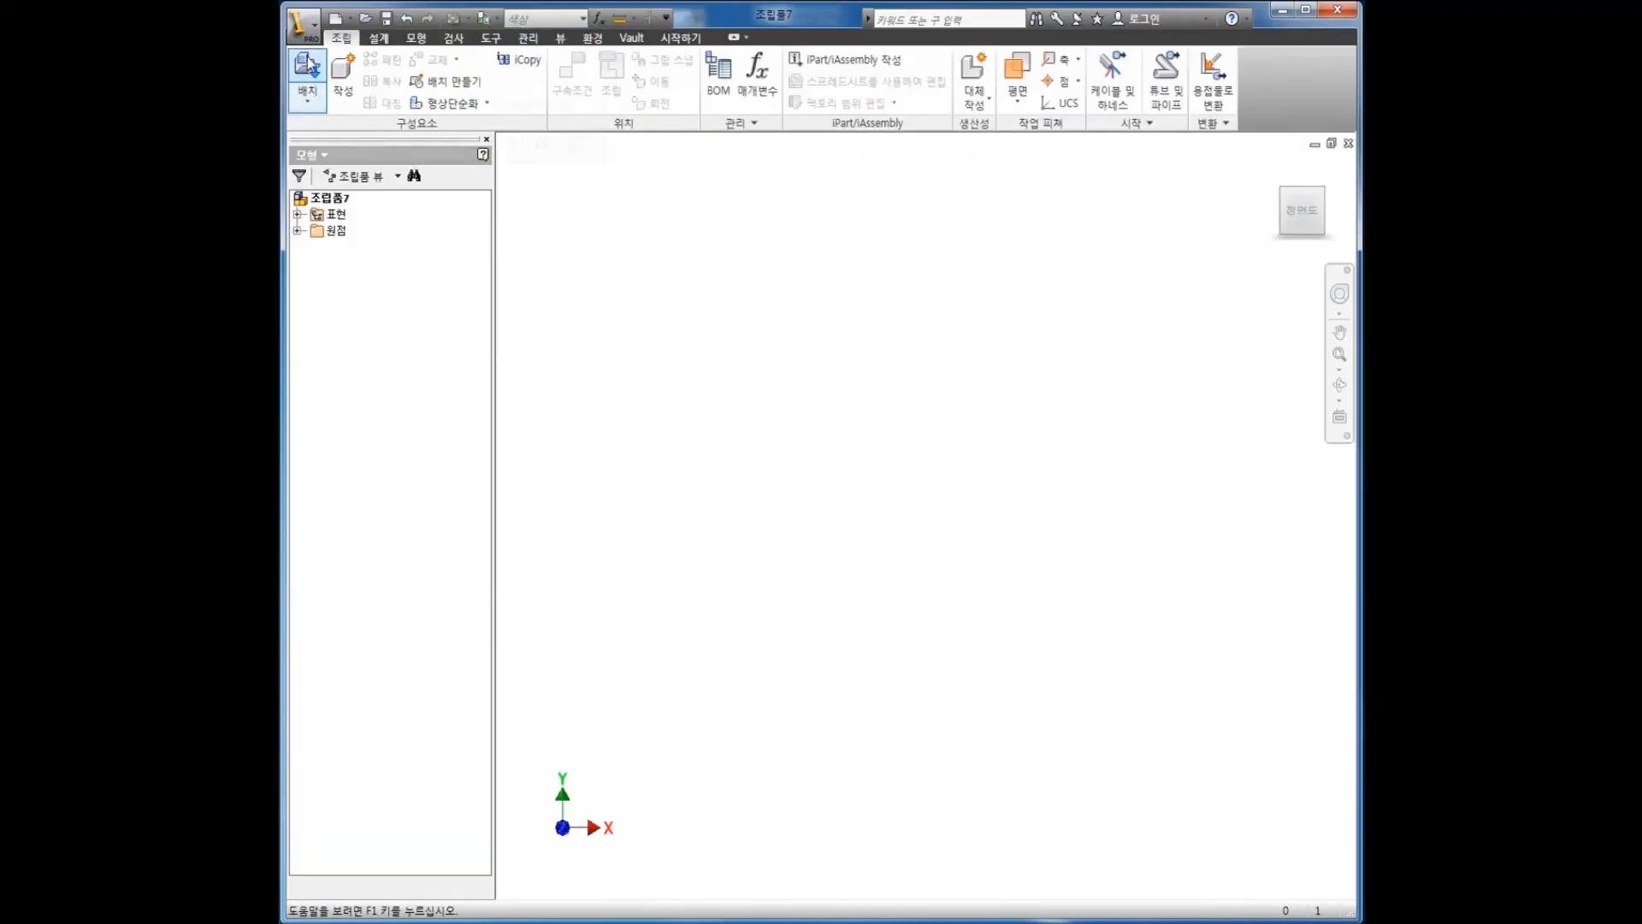
{"action": "left_click", "coordinate": [309, 69]}
{"action": "scroll", "coordinate": [1129, 412], "scroll_direction": "down", "scroll_amount": 1}
{"action": "scroll", "coordinate": [1124, 415], "scroll_direction": "down", "scroll_amount": 5}
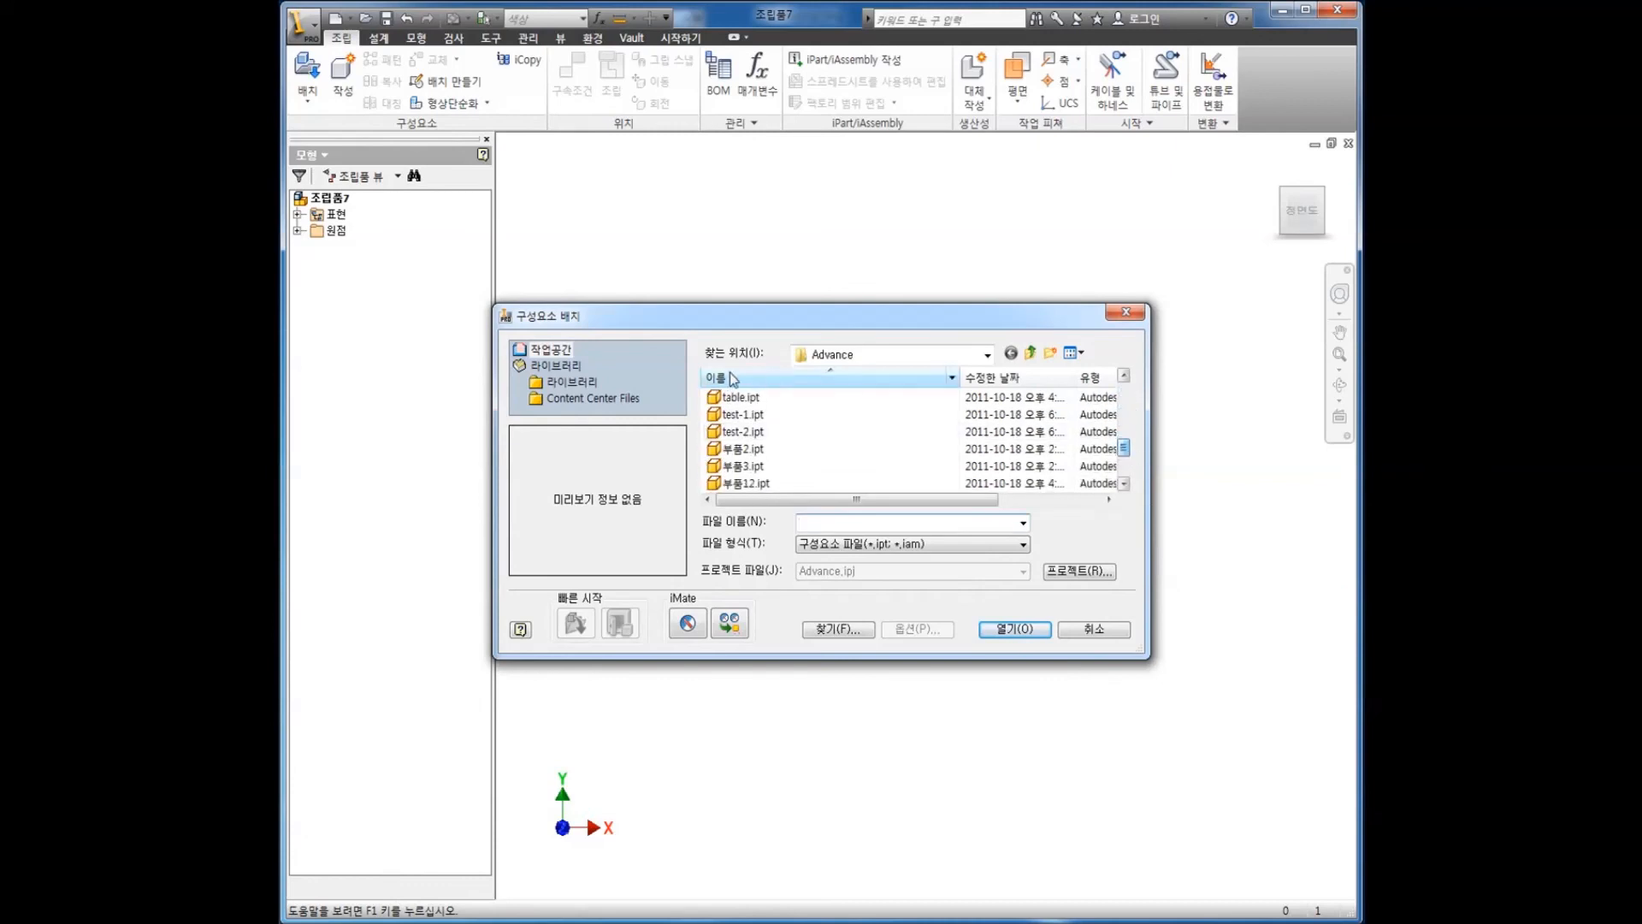
{"action": "left_click", "coordinate": [727, 432]}
{"action": "left_click", "coordinate": [1028, 629]}
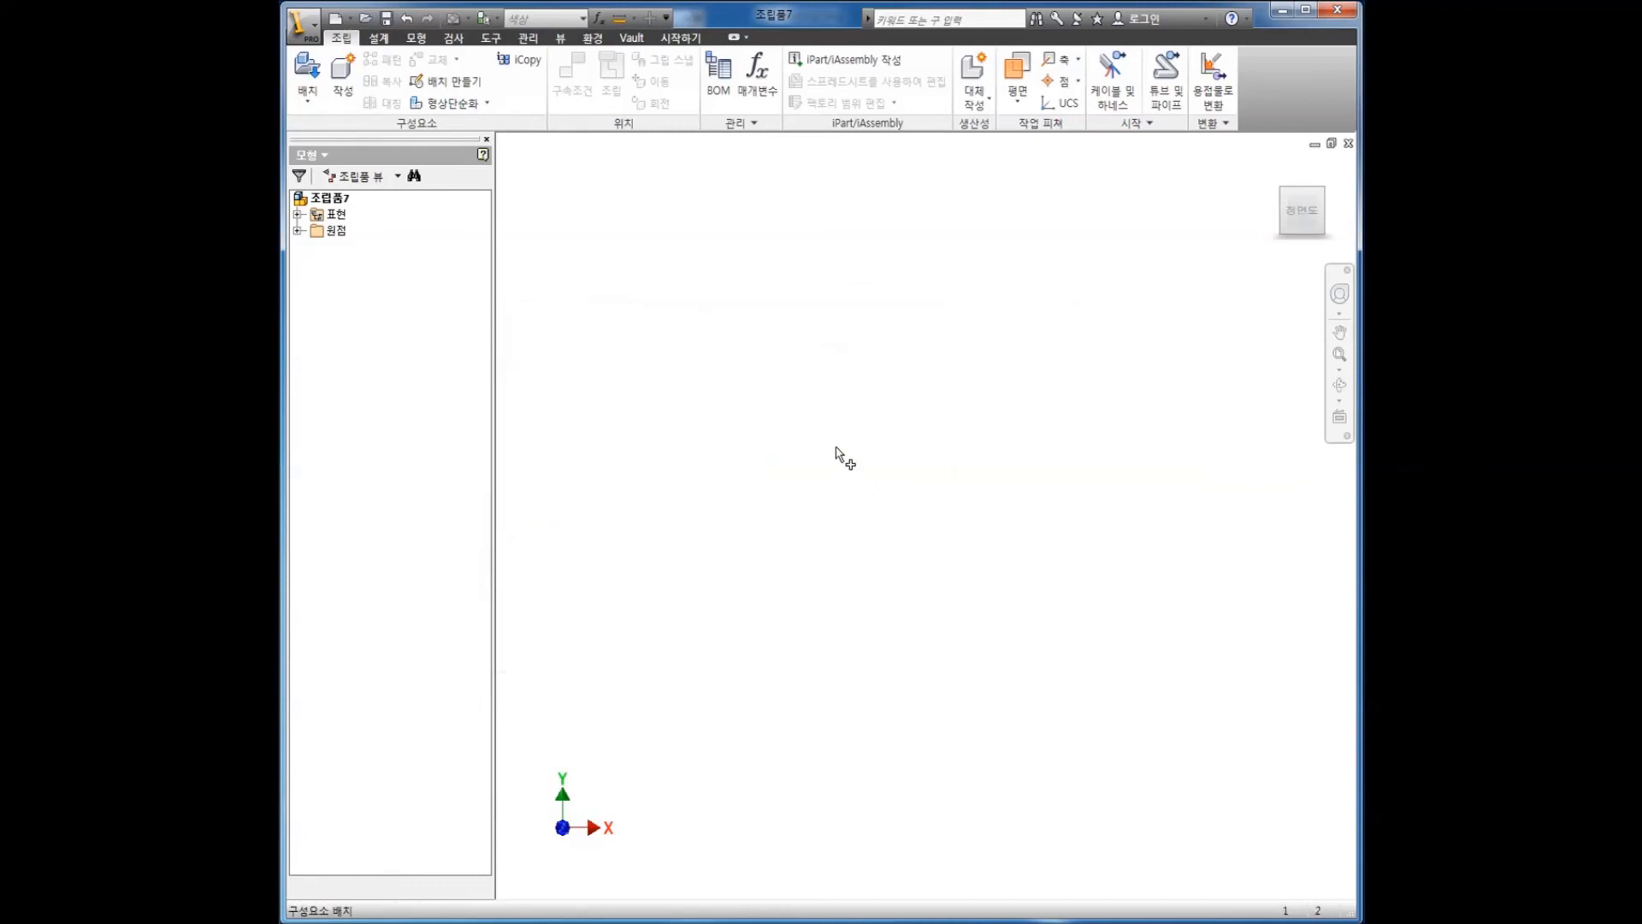
{"action": "mouse_move", "coordinate": [898, 385]}
{"action": "middle_mouse_down", "text": "shift"}
{"action": "mouse_move", "coordinate": [894, 521]}
{"action": "mouse_move", "coordinate": [821, 513]}
{"action": "mouse_move", "coordinate": [906, 305]}
{"action": "mouse_move", "coordinate": [912, 374]}
{"action": "middle_mouse_up", "text": "shift"}
{"action": "mouse_move", "coordinate": [866, 532]}
{"action": "middle_mouse_down", "text": "shift"}
{"action": "mouse_move", "coordinate": [930, 445]}
{"action": "mouse_move", "coordinate": [833, 521]}
{"action": "mouse_move", "coordinate": [880, 518]}
{"action": "middle_mouse_up", "text": "shift"}
{"action": "scroll", "coordinate": [927, 440], "scroll_direction": "down", "scroll_amount": 3}
- Create an in-place component named test-3 from Standard.ipt, with its sketch plane constrained to the upper flat face of test-2
{"action": "left_click", "coordinate": [343, 75]}
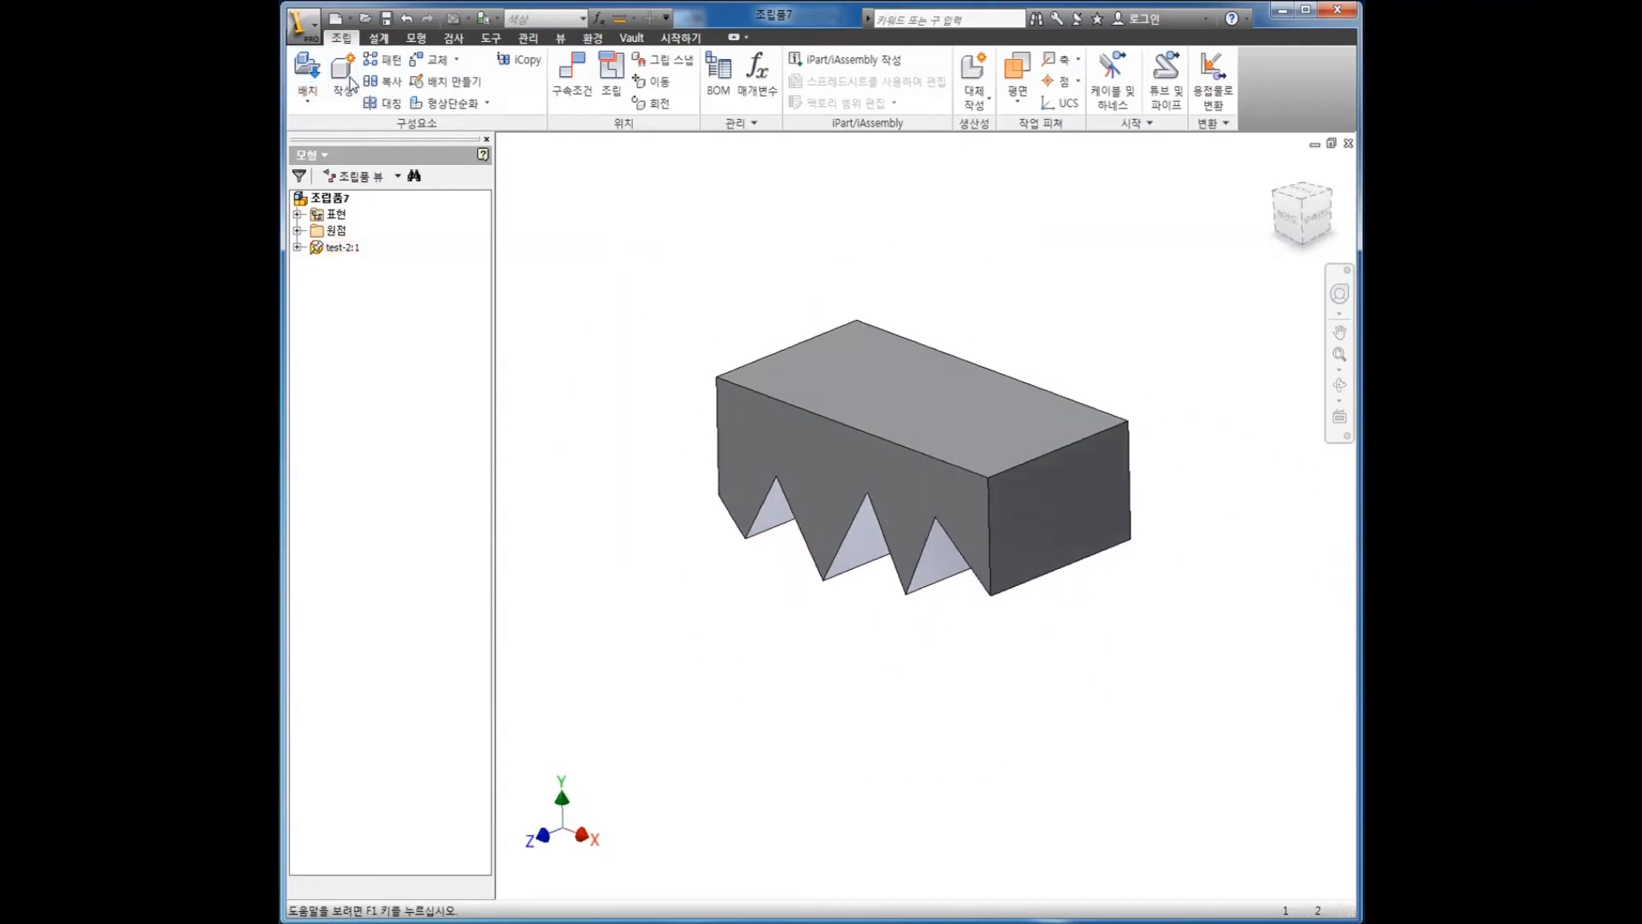
{"action": "type", "text": "test-3"}
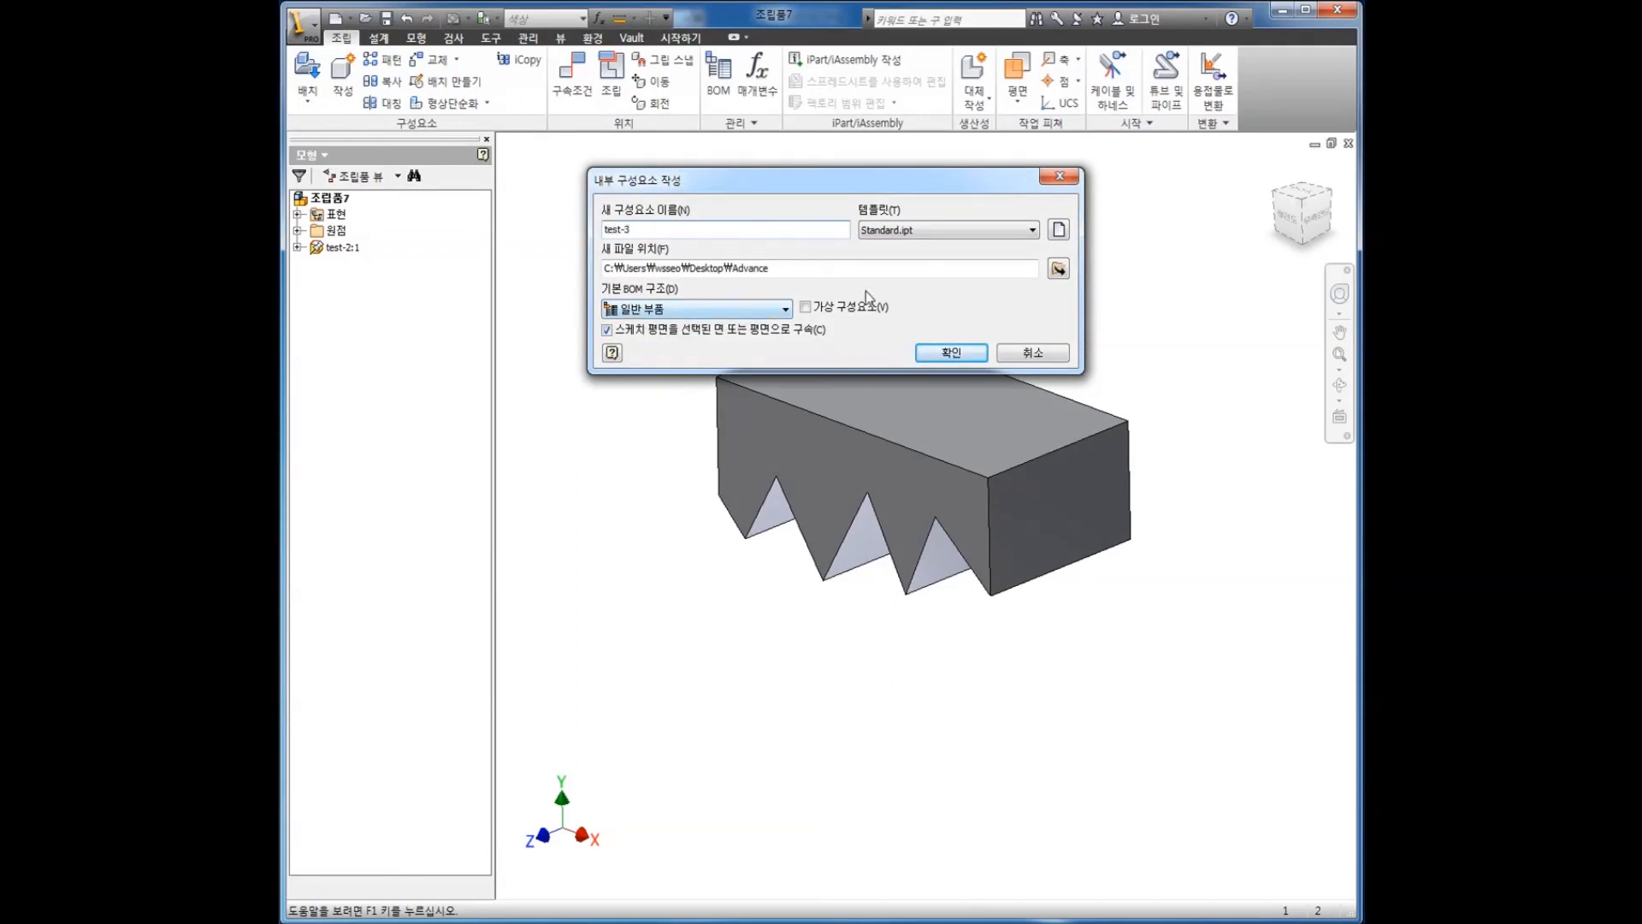
{"action": "left_click", "coordinate": [948, 354]}
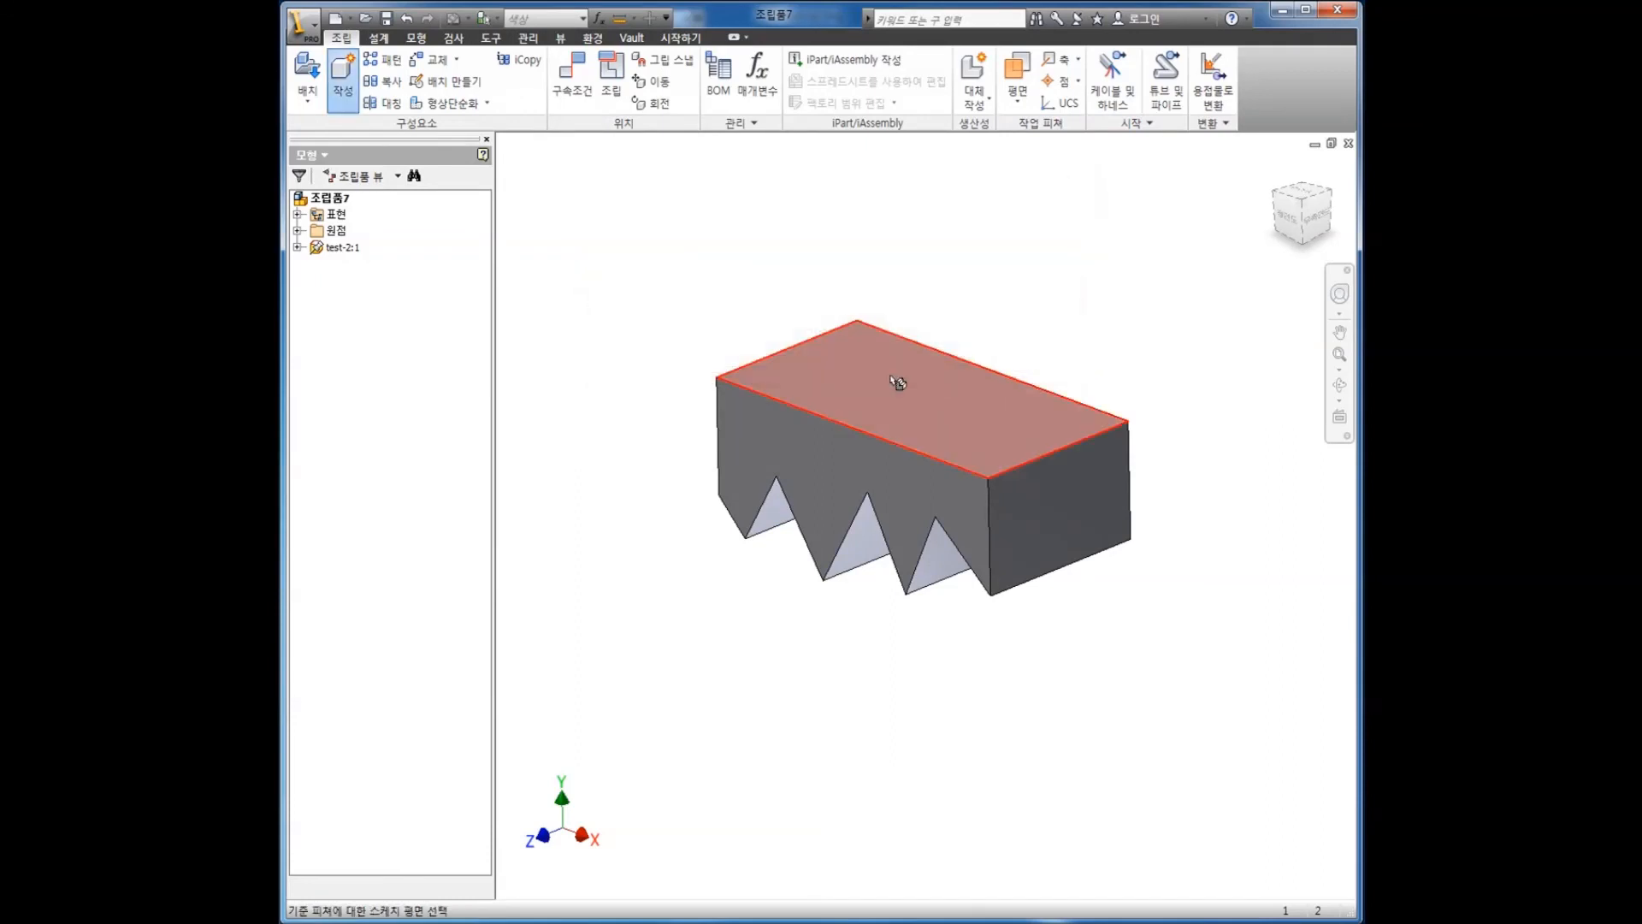
{"action": "left_click", "coordinate": [890, 377]}
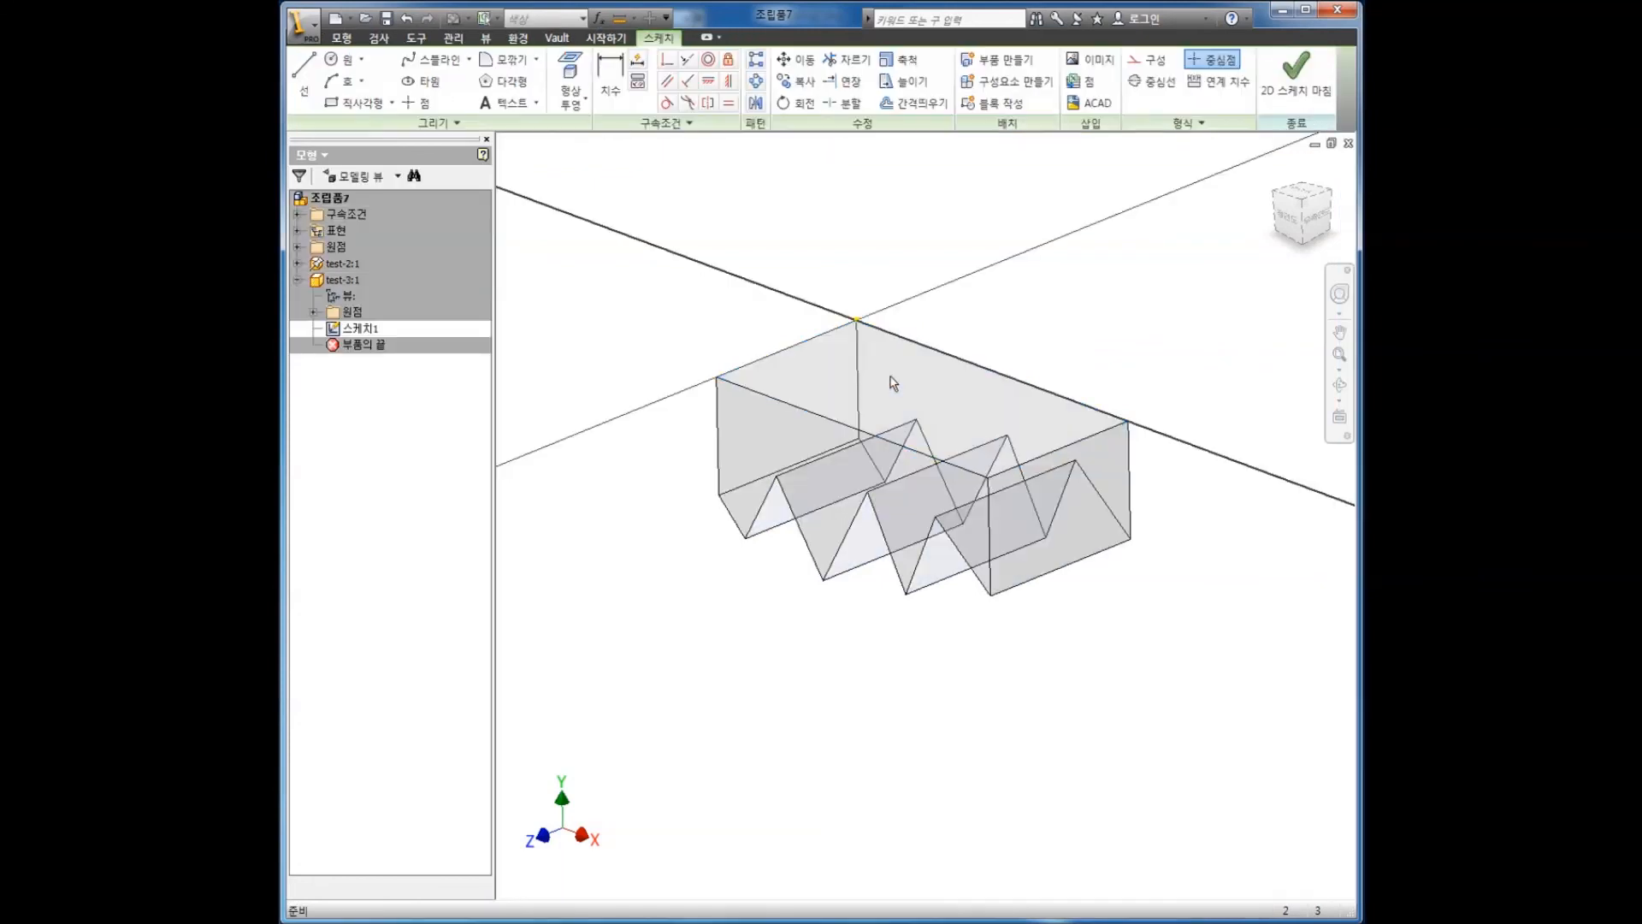
- Sketch a rectangle about 420 by 220 mm enclosing the test-2 block's outline on that face, and finish the sketch
{"action": "key", "text": "F4"}
{"action": "left_click_drag", "start_coordinate": [863, 385], "coordinate": [876, 542]}
{"action": "left_click", "coordinate": [351, 103]}
{"action": "left_click", "coordinate": [751, 203]}
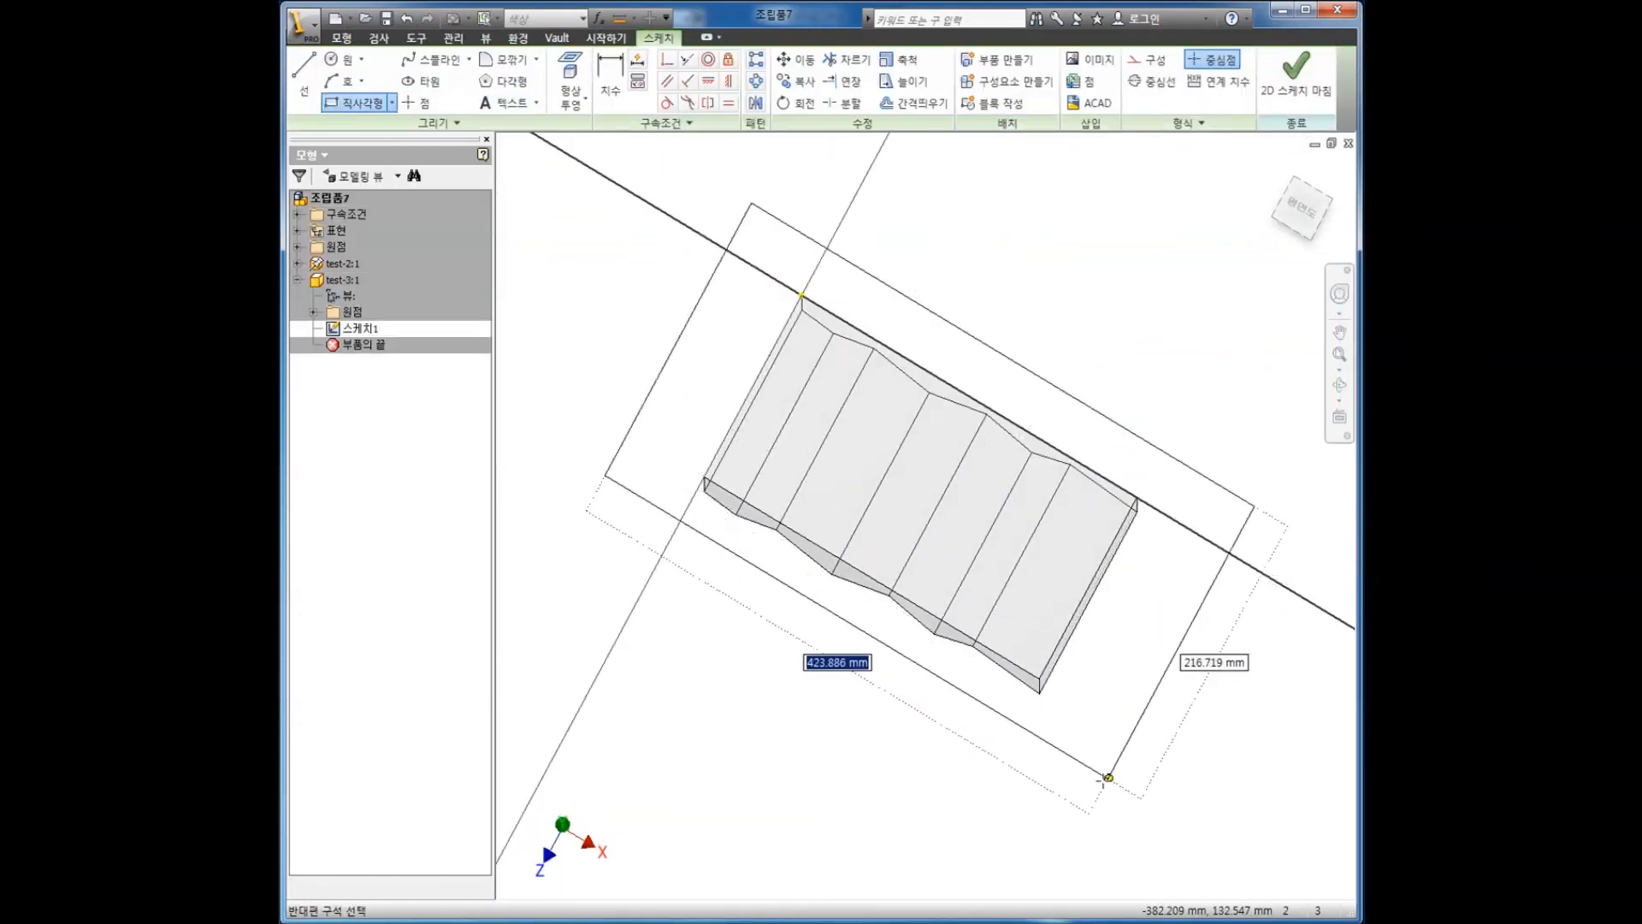
{"action": "left_click", "coordinate": [1082, 781]}
{"action": "key", "text": "F4"}
{"action": "left_click_drag", "start_coordinate": [1041, 587], "coordinate": [1007, 381]}
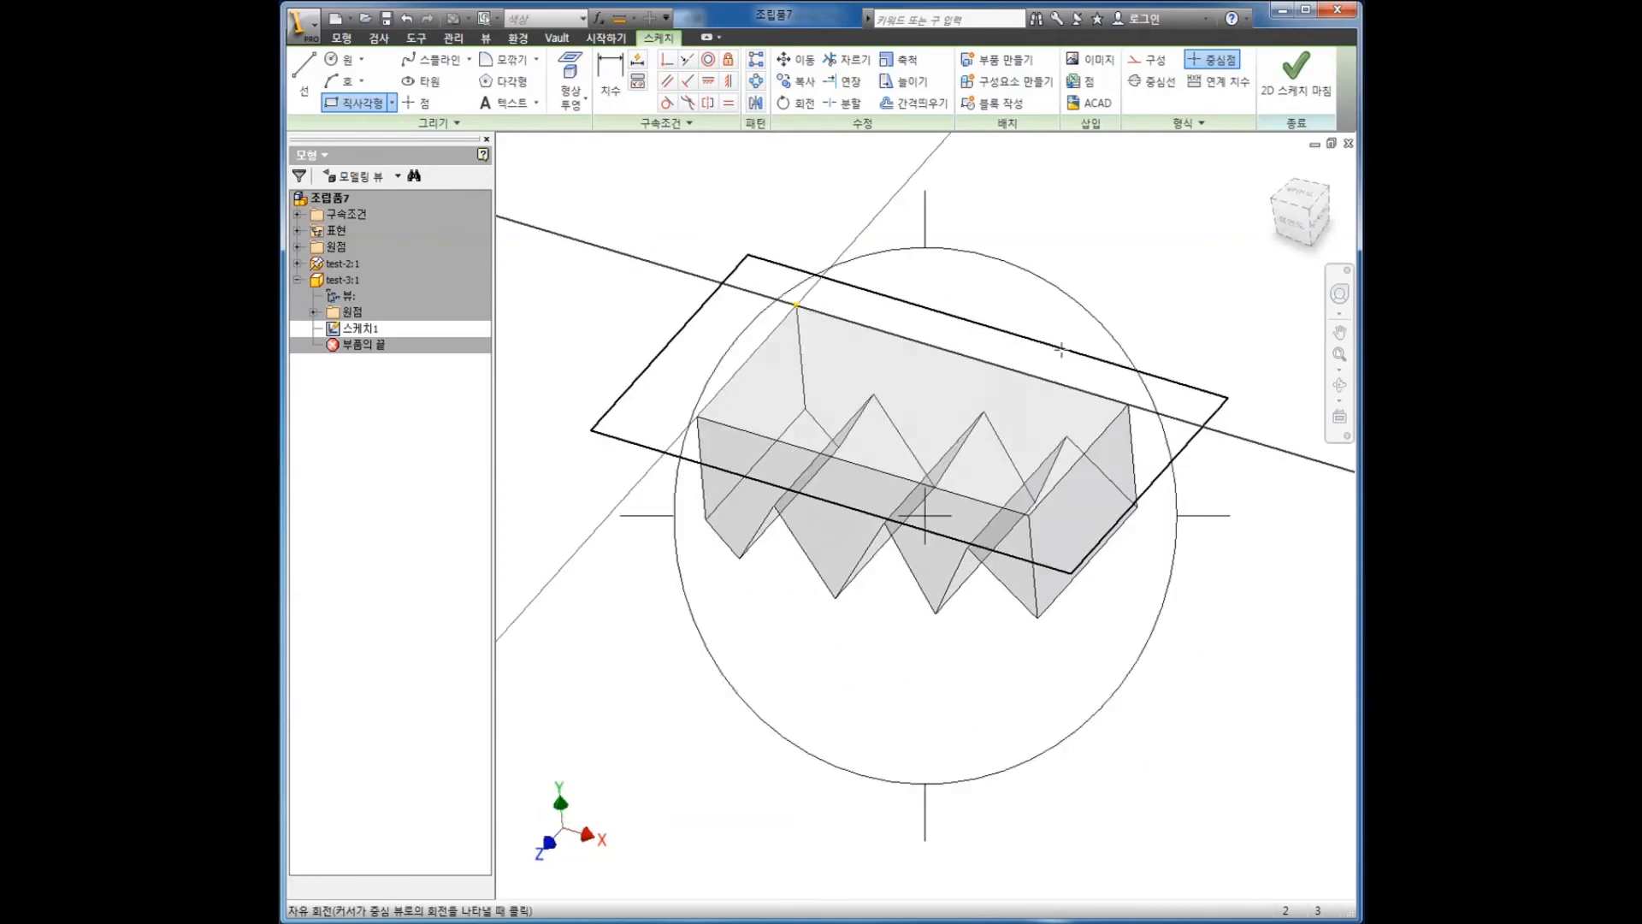
{"action": "right_click", "coordinate": [1080, 229]}
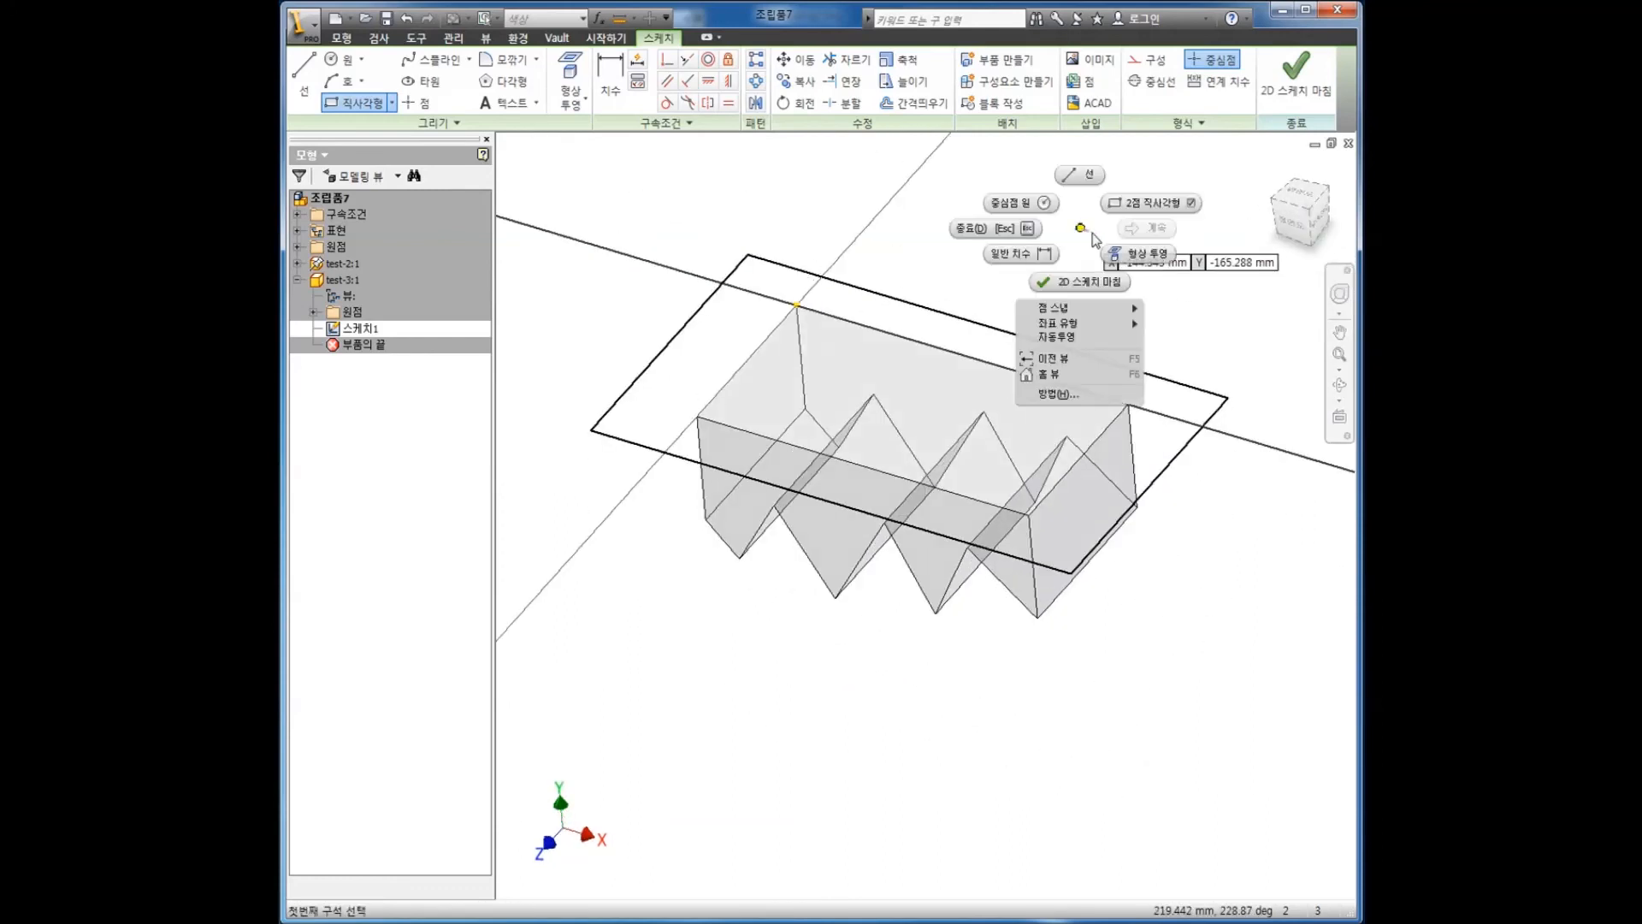
{"action": "left_click", "coordinate": [1079, 280]}
- Extrude the rectangle 147.25 mm downward so that the new solid encloses the test-2 block
{"action": "right_click", "coordinate": [1111, 256]}
{"action": "left_click", "coordinate": [1140, 231]}
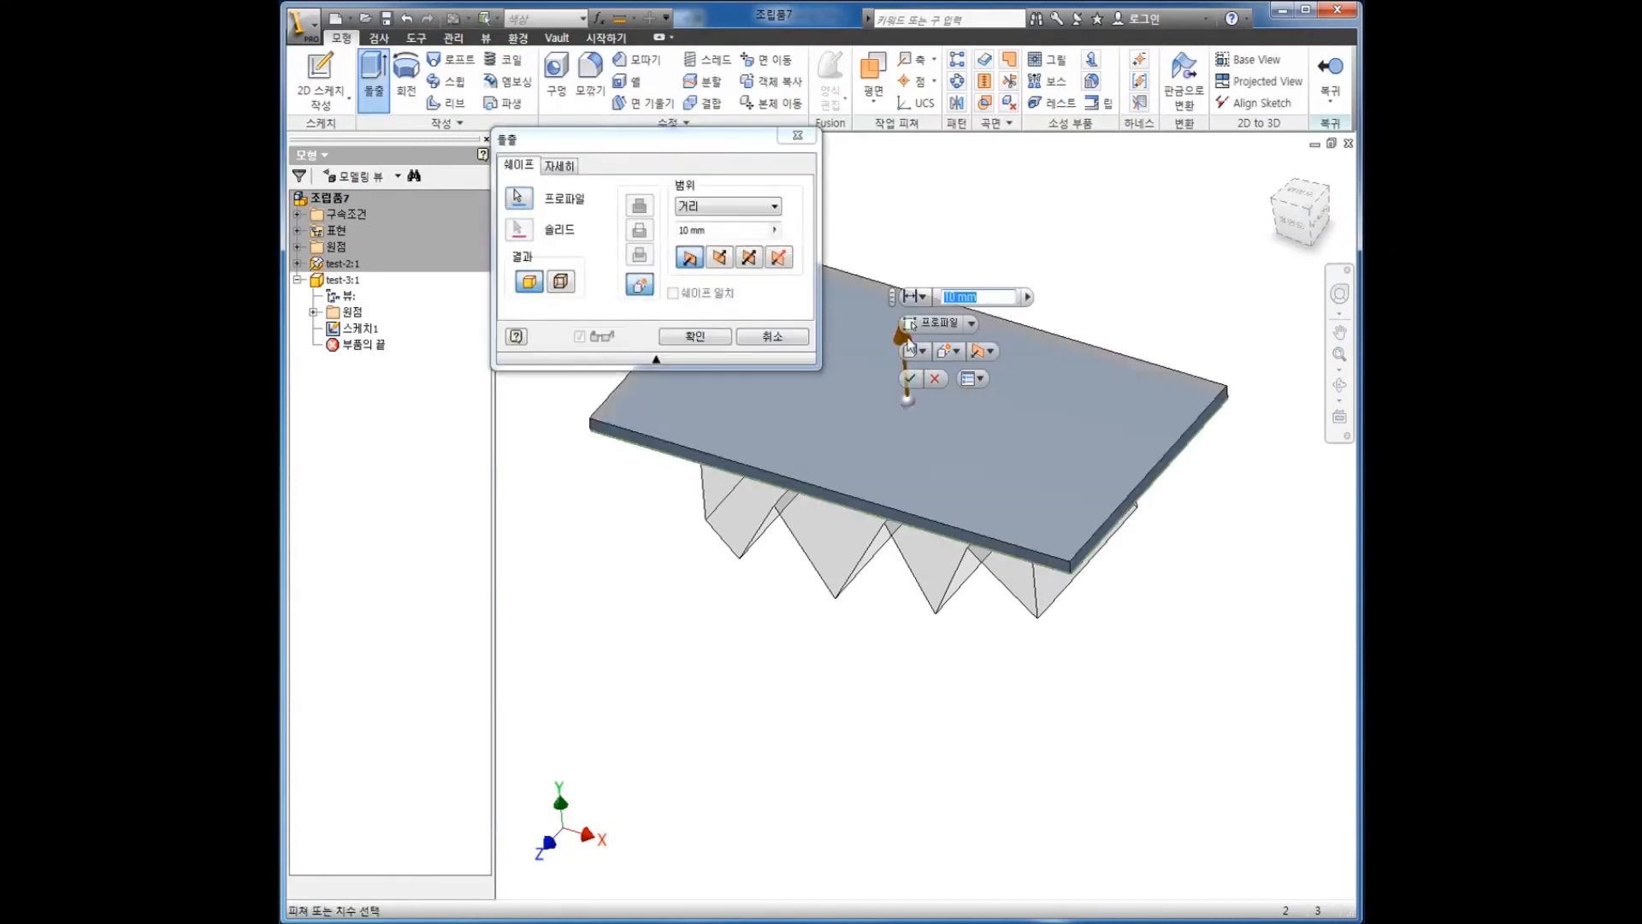
{"action": "left_click_drag", "start_coordinate": [904, 342], "coordinate": [890, 539]}
{"action": "mouse_move", "coordinate": [935, 458]}
{"action": "middle_mouse_down", "text": "shift"}
{"action": "mouse_move", "coordinate": [987, 349]}
{"action": "mouse_move", "coordinate": [927, 440]}
{"action": "middle_mouse_up", "text": "shift"}
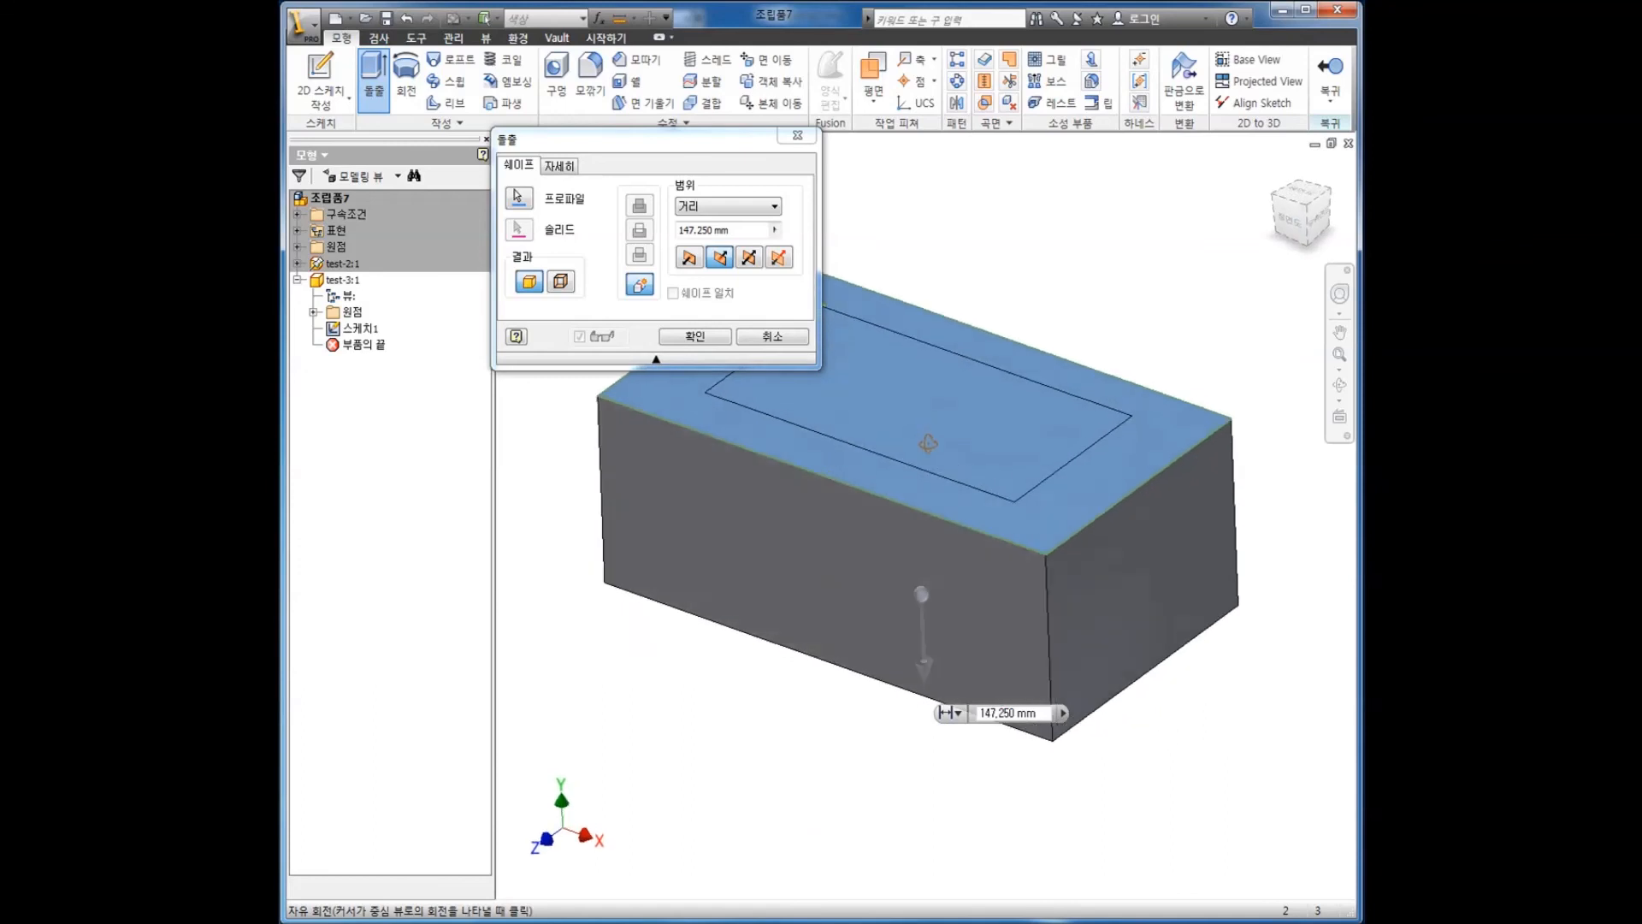
{"action": "left_click", "coordinate": [682, 340]}
{"action": "middle_click_drag", "start_coordinate": [978, 300], "coordinate": [976, 370], "text": "shift"}
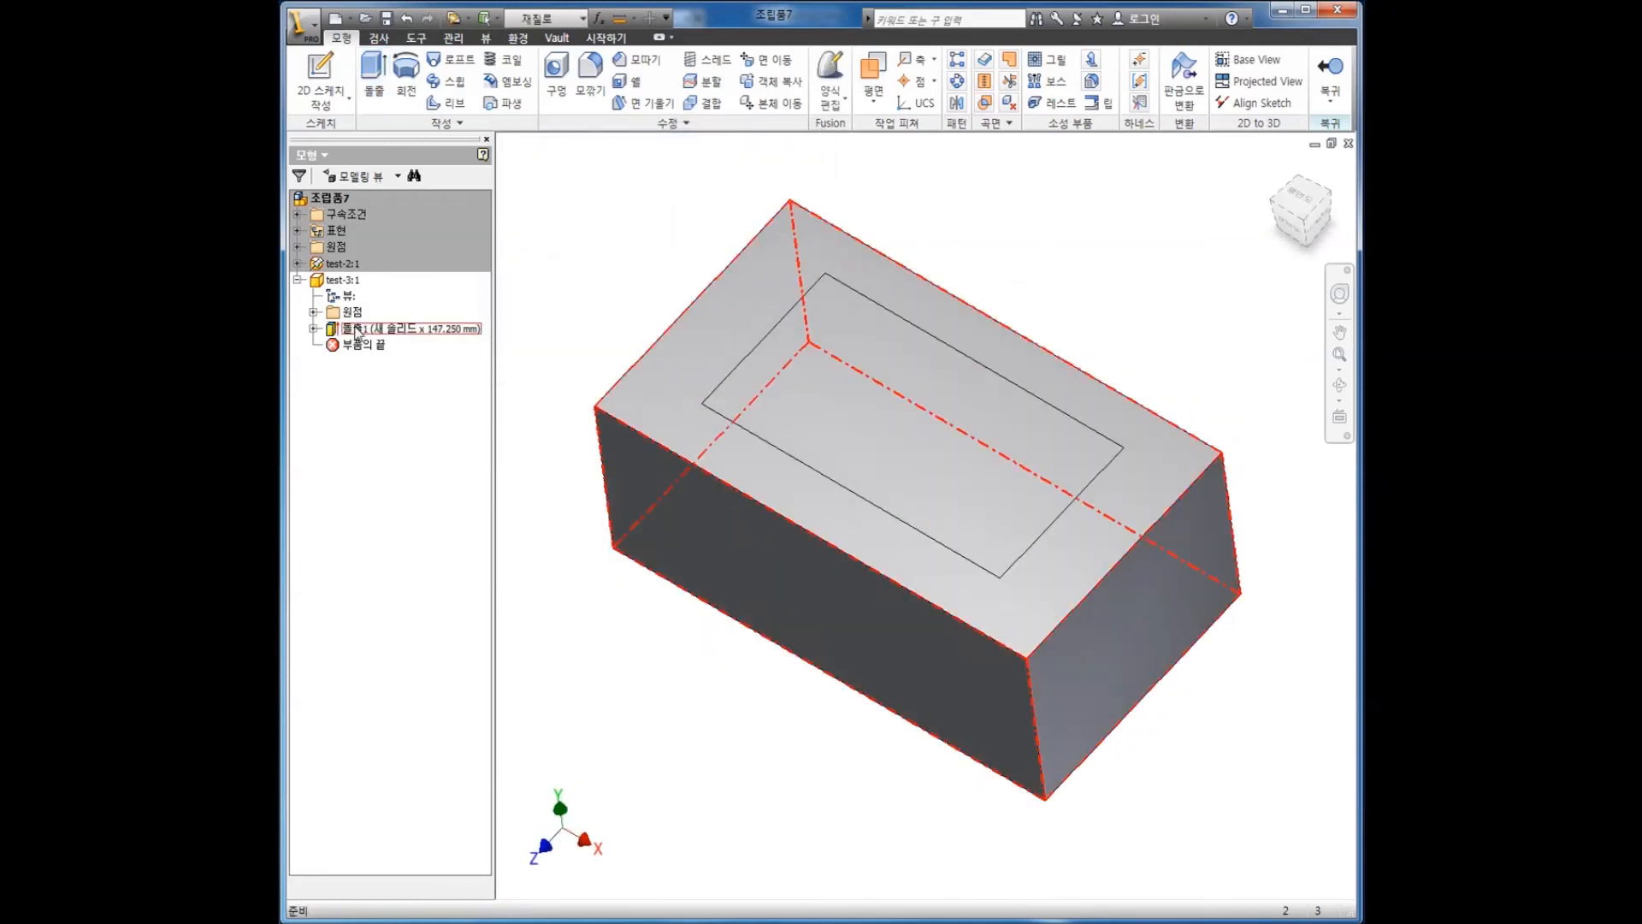
- Return to the assembly level and delete the flush constraint of the test-3 component
{"action": "left_click", "coordinate": [1330, 72]}
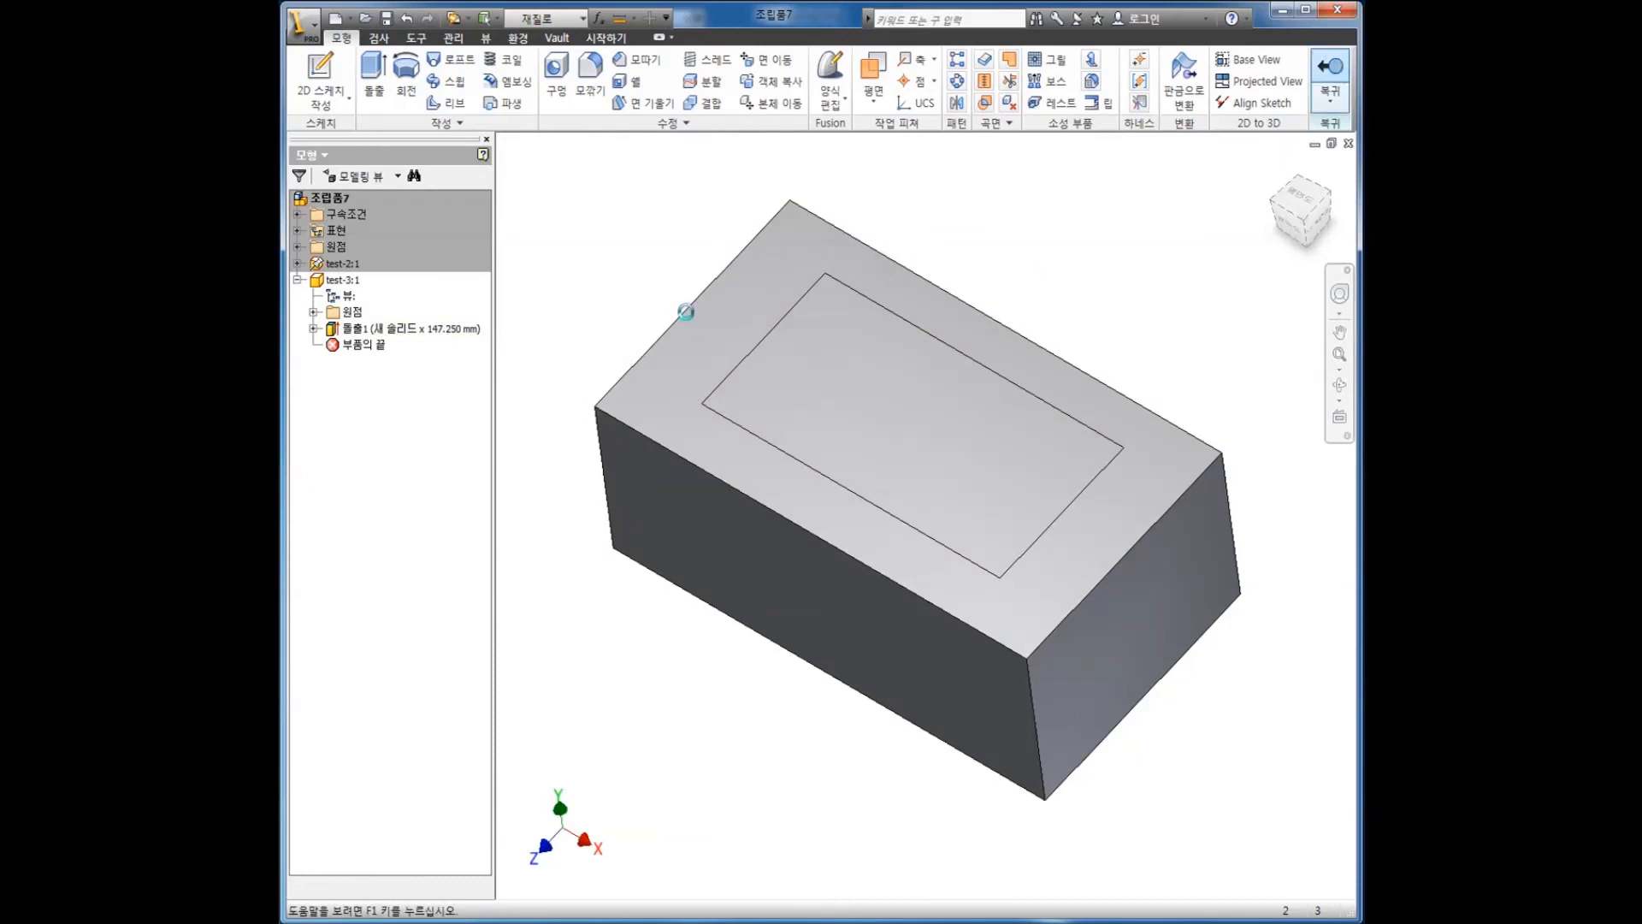
{"action": "left_click", "coordinate": [349, 313]}
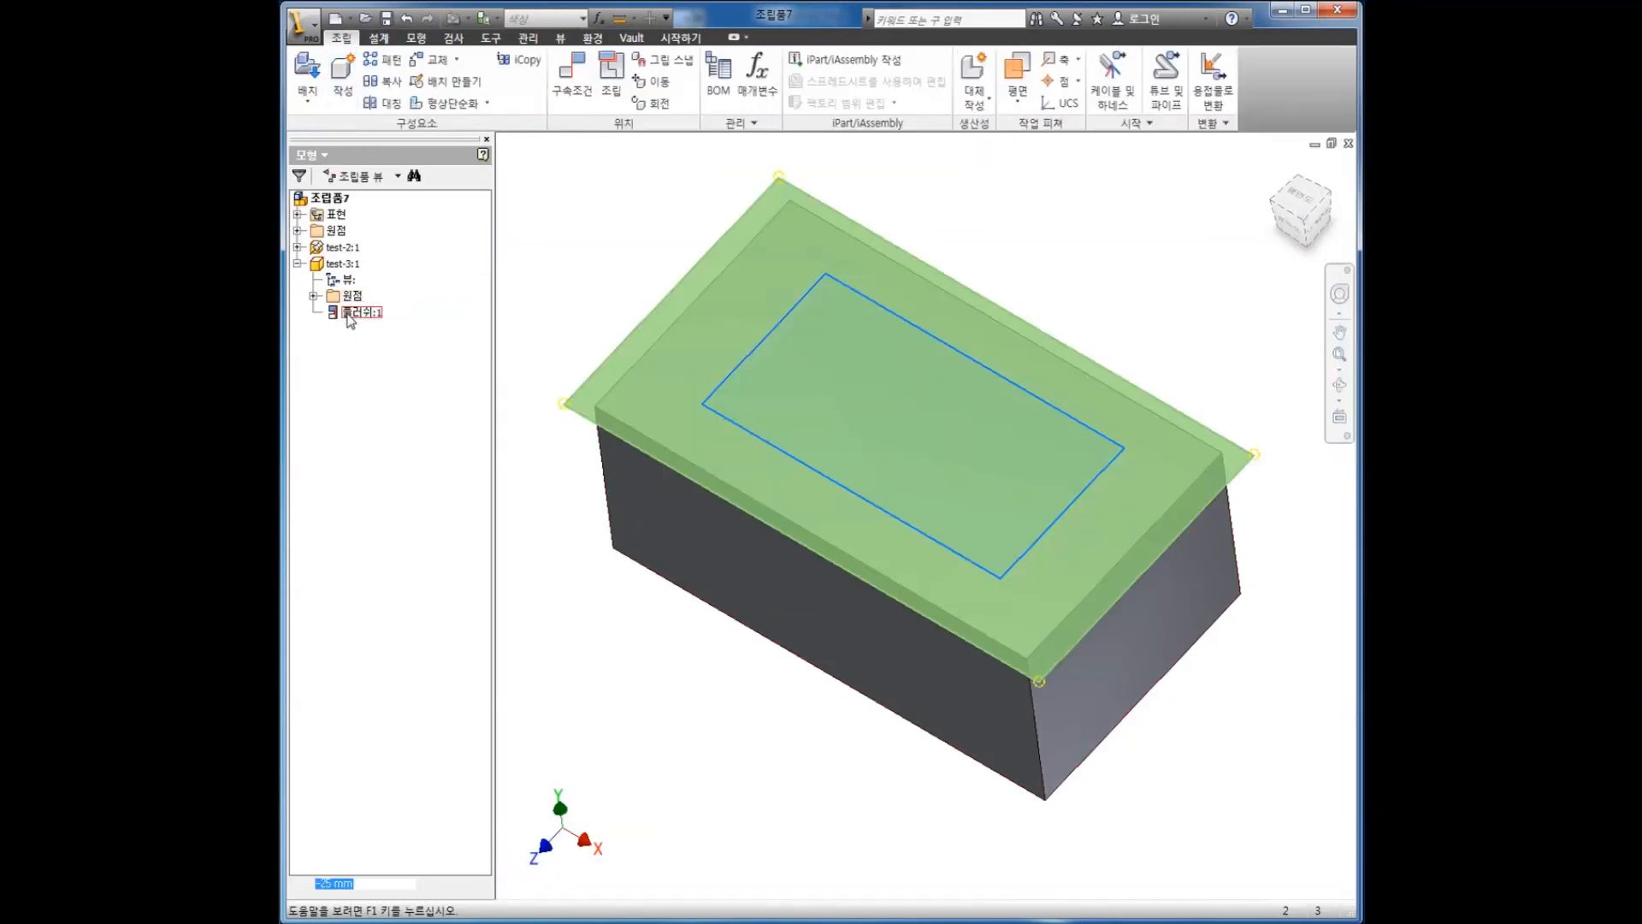
{"action": "right_click", "coordinate": [347, 315]}
{"action": "left_click", "coordinate": [376, 340]}
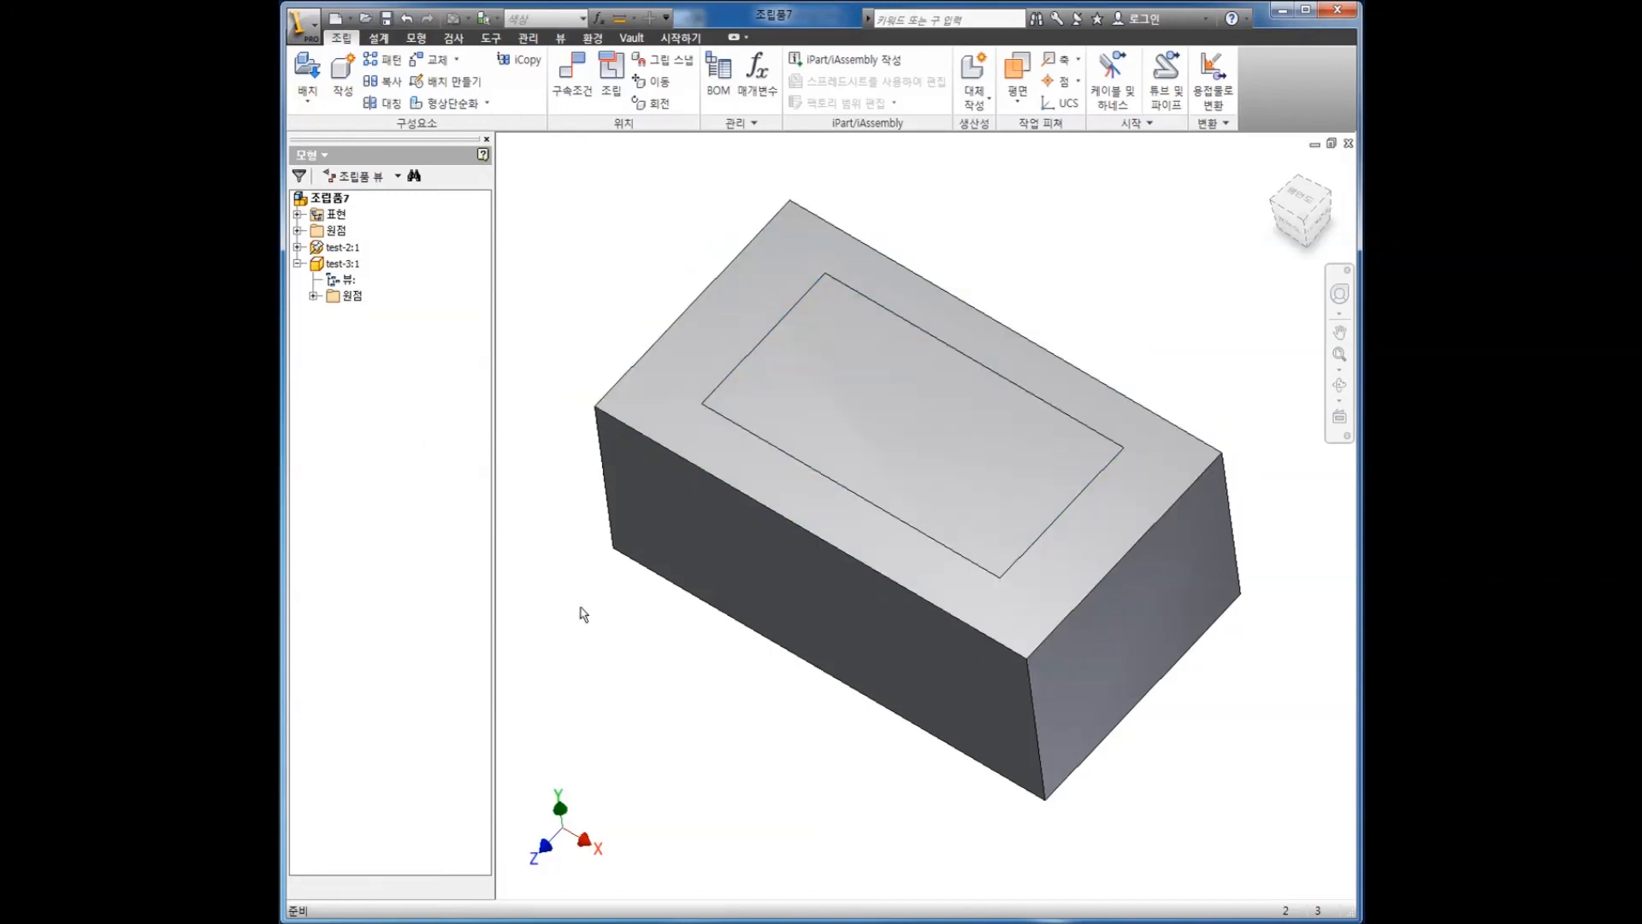
- Move the test-3 block slightly downward so that the upper part of the test-2 block protrudes from it
{"action": "left_click", "coordinate": [1289, 224]}
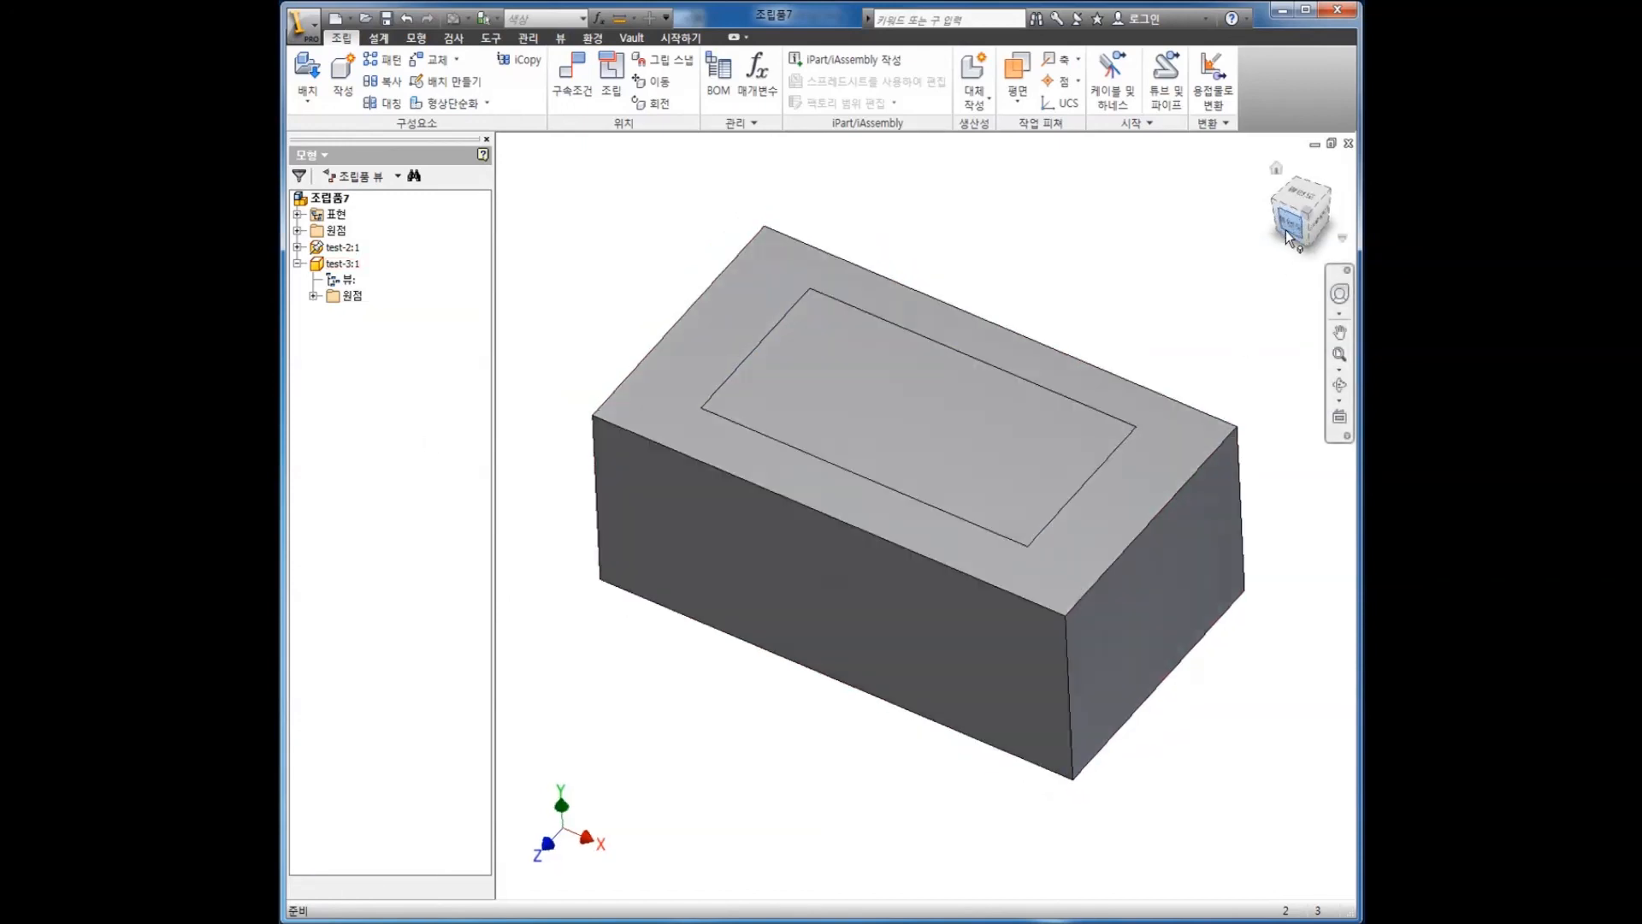
{"action": "left_click", "coordinate": [929, 509]}
{"action": "left_click_drag", "start_coordinate": [929, 510], "coordinate": [927, 522]}
{"action": "middle_click_drag", "start_coordinate": [994, 265], "coordinate": [744, 517], "text": "shift"}
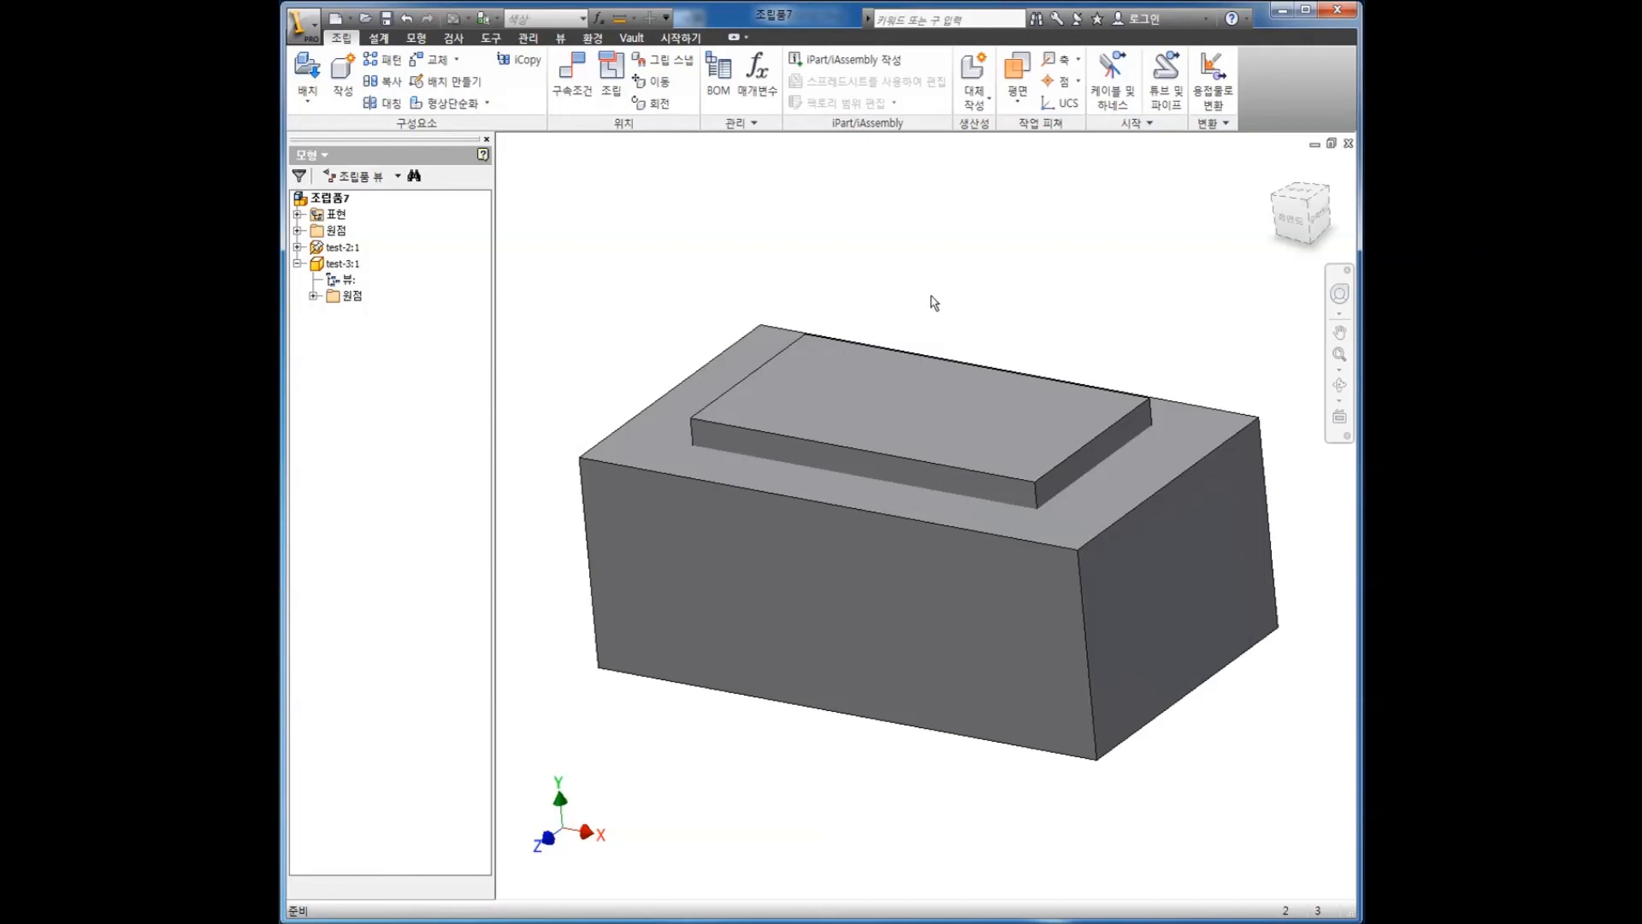
{"action": "key", "text": "F4"}
{"action": "left_click_drag", "start_coordinate": [910, 316], "coordinate": [905, 367]}
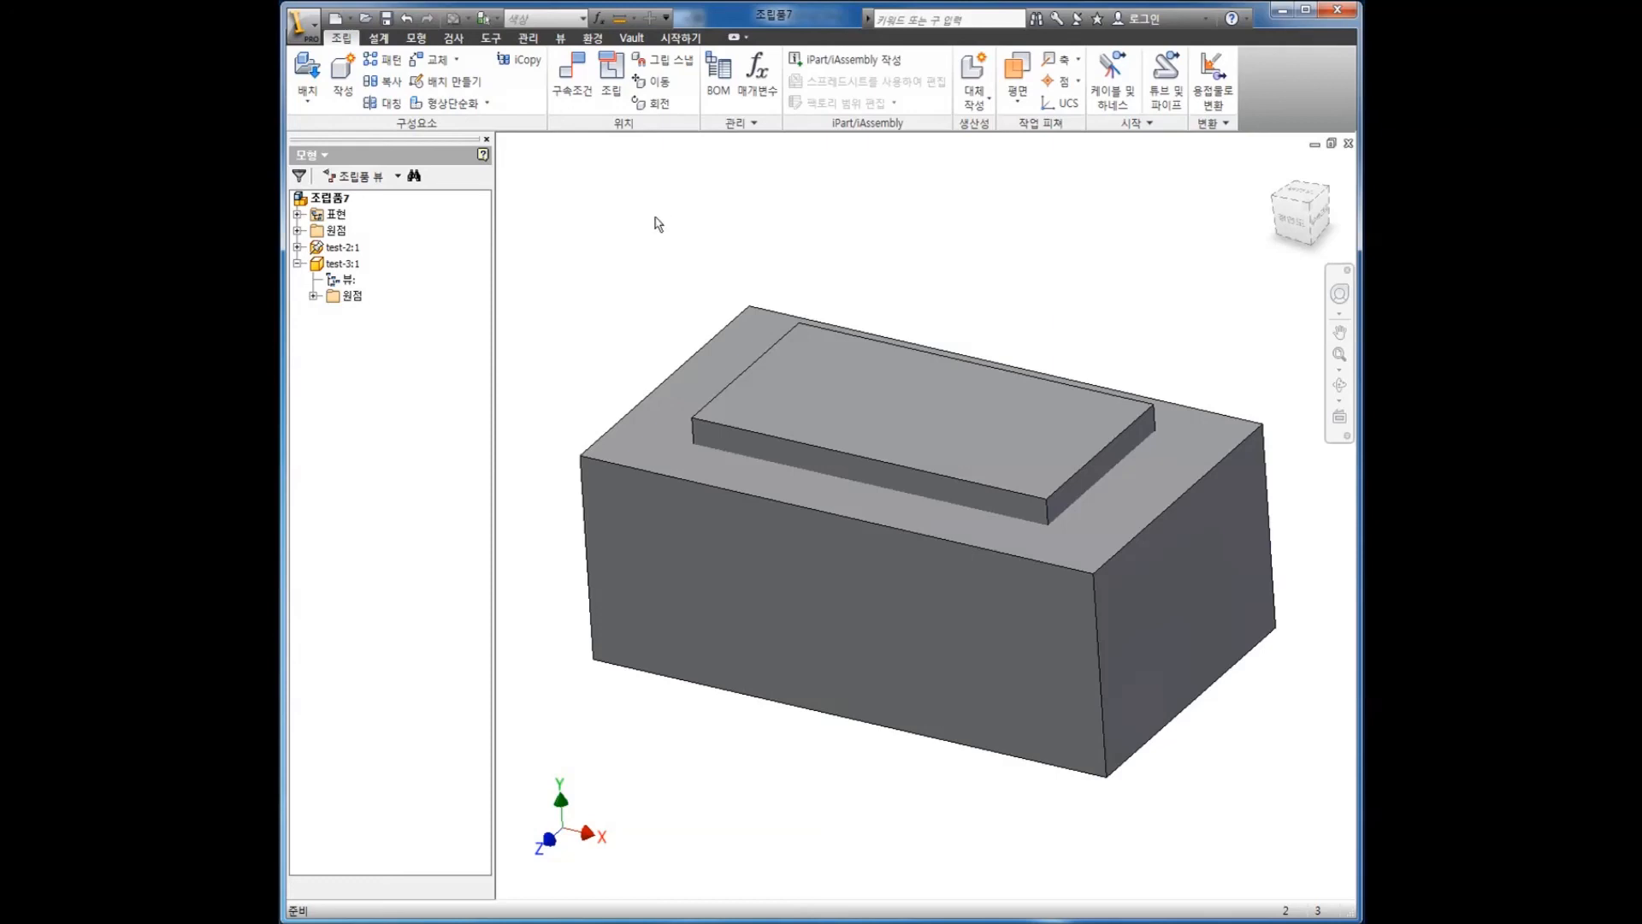
- Edit the test-3 component in place and copy the test-2 body into it as a new solid with Copy Object
{"action": "left_click", "coordinate": [344, 265]}
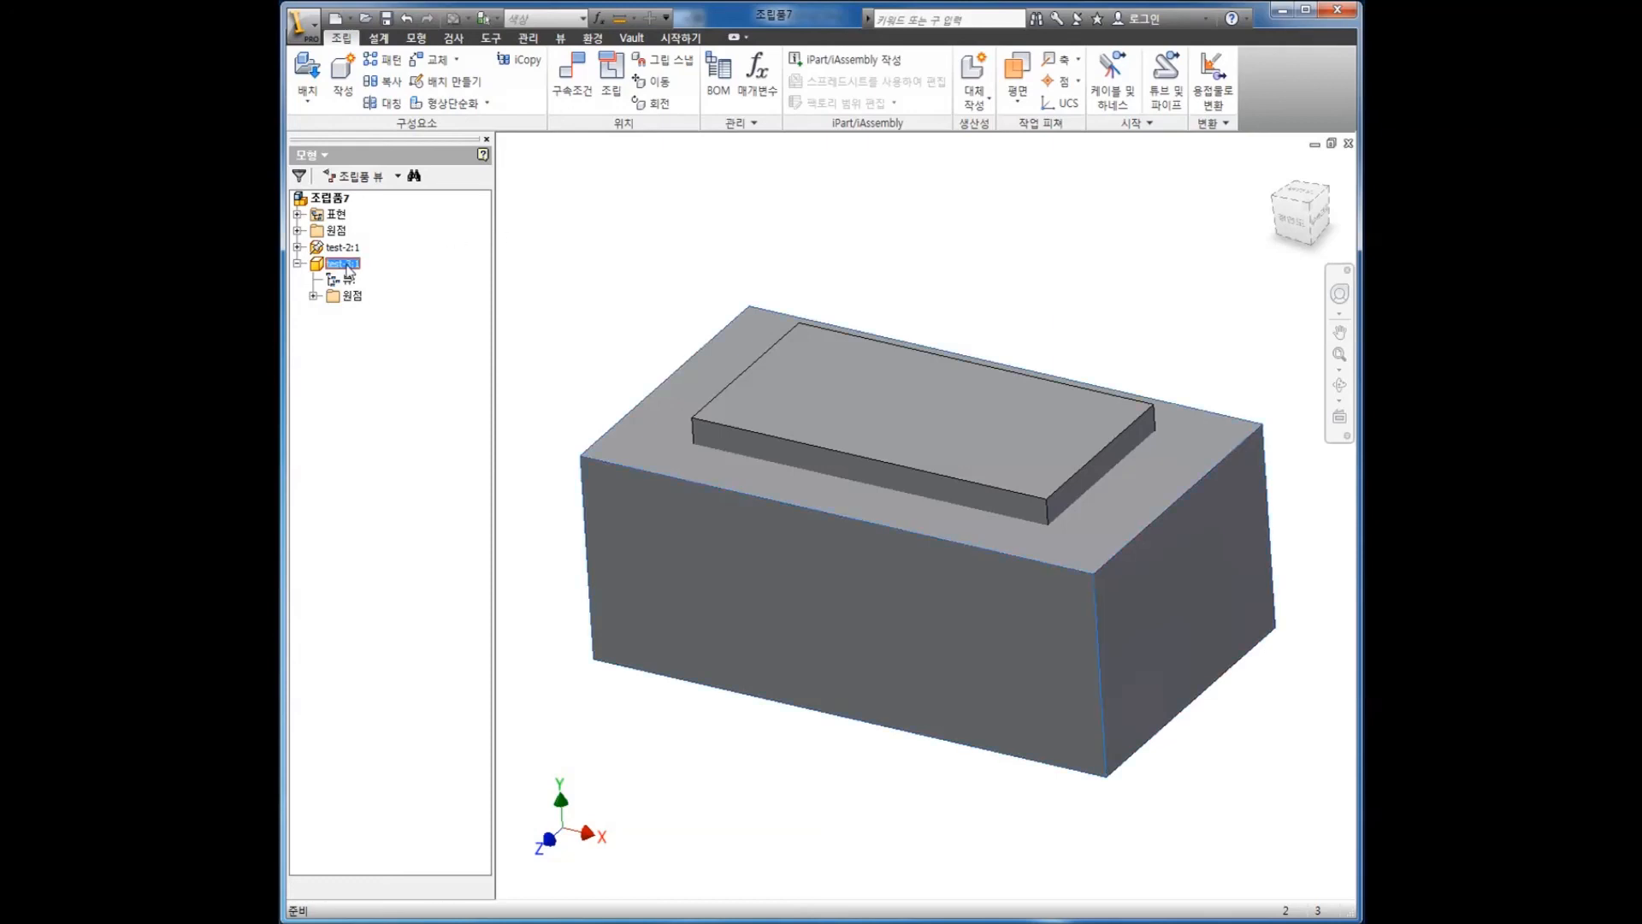
{"action": "right_click", "coordinate": [347, 270]}
{"action": "left_click", "coordinate": [352, 295]}
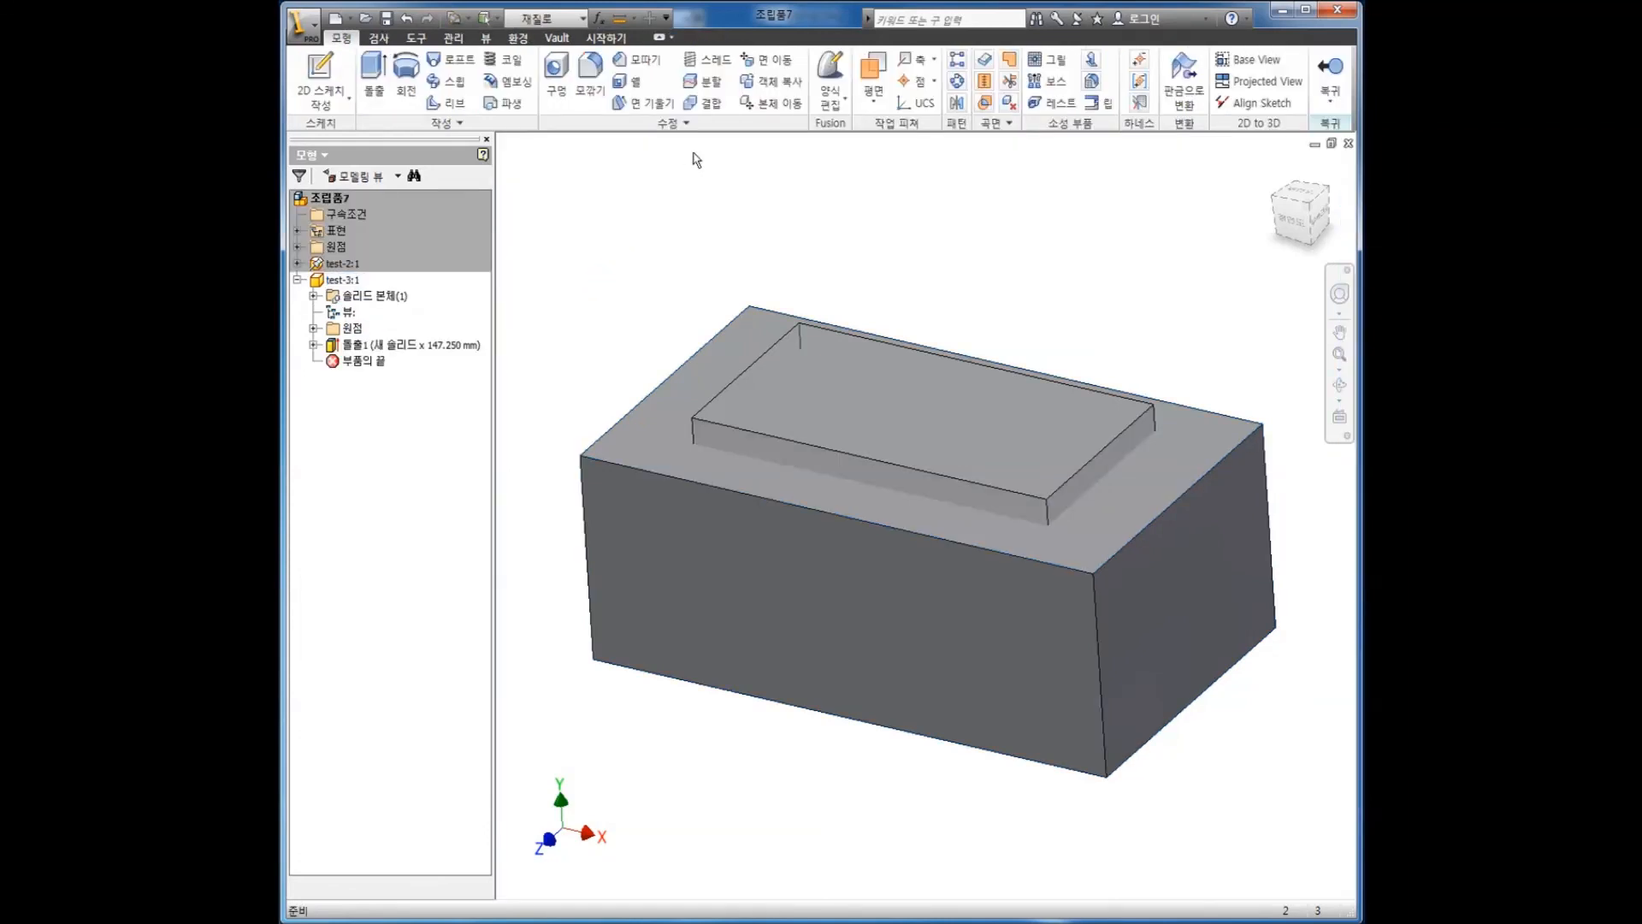
{"action": "left_click", "coordinate": [759, 86]}
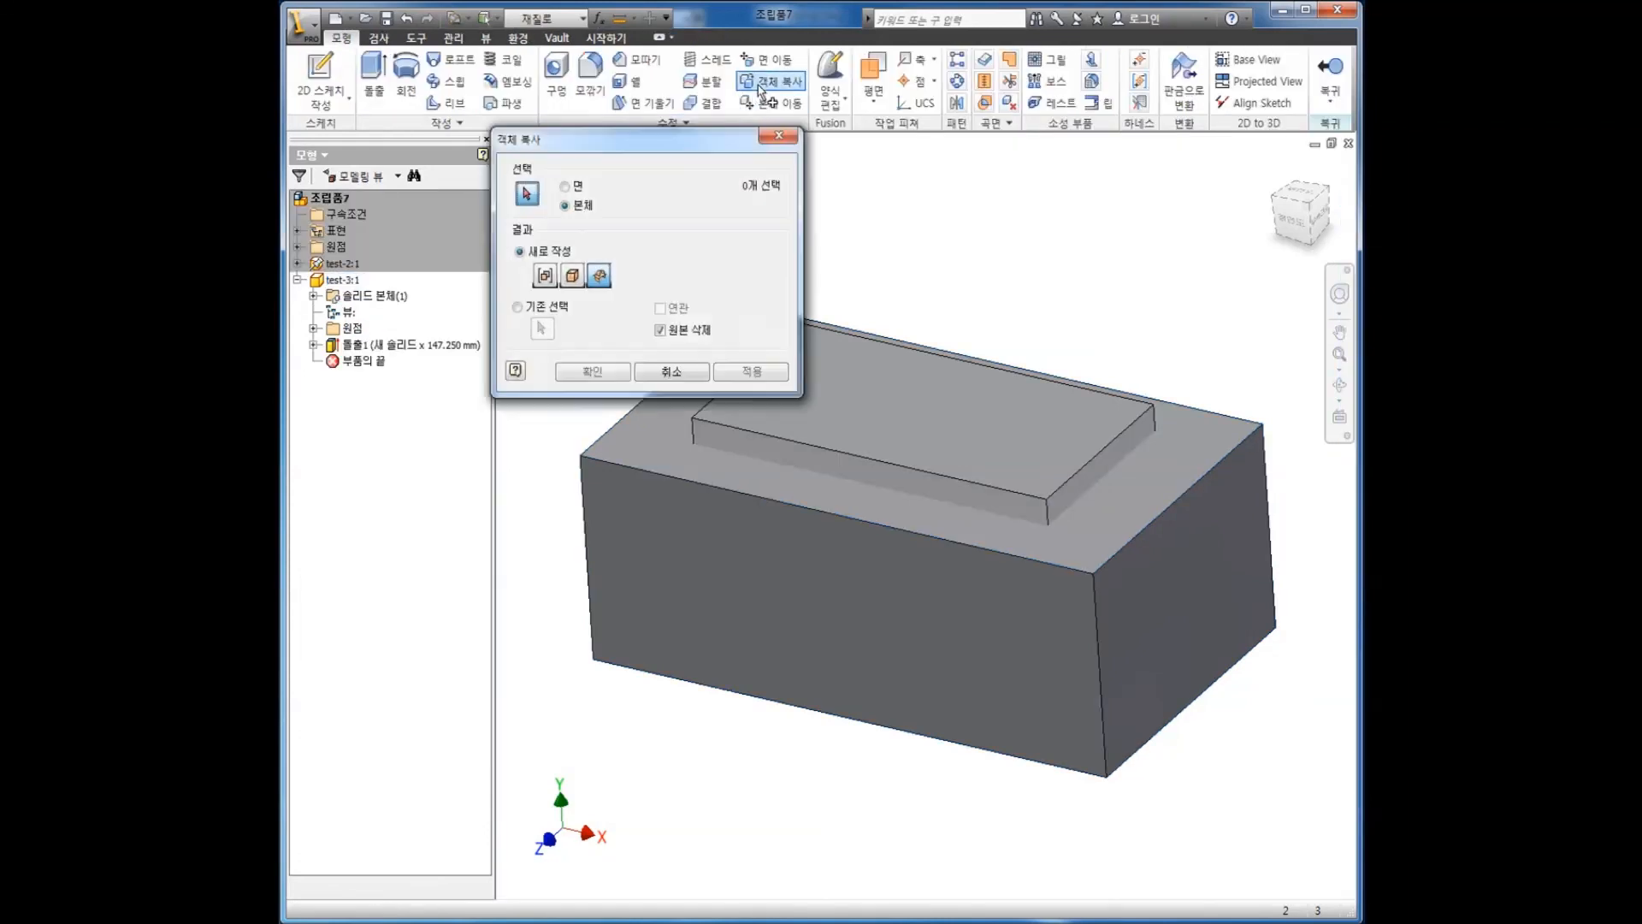
{"action": "left_click", "coordinate": [864, 418]}
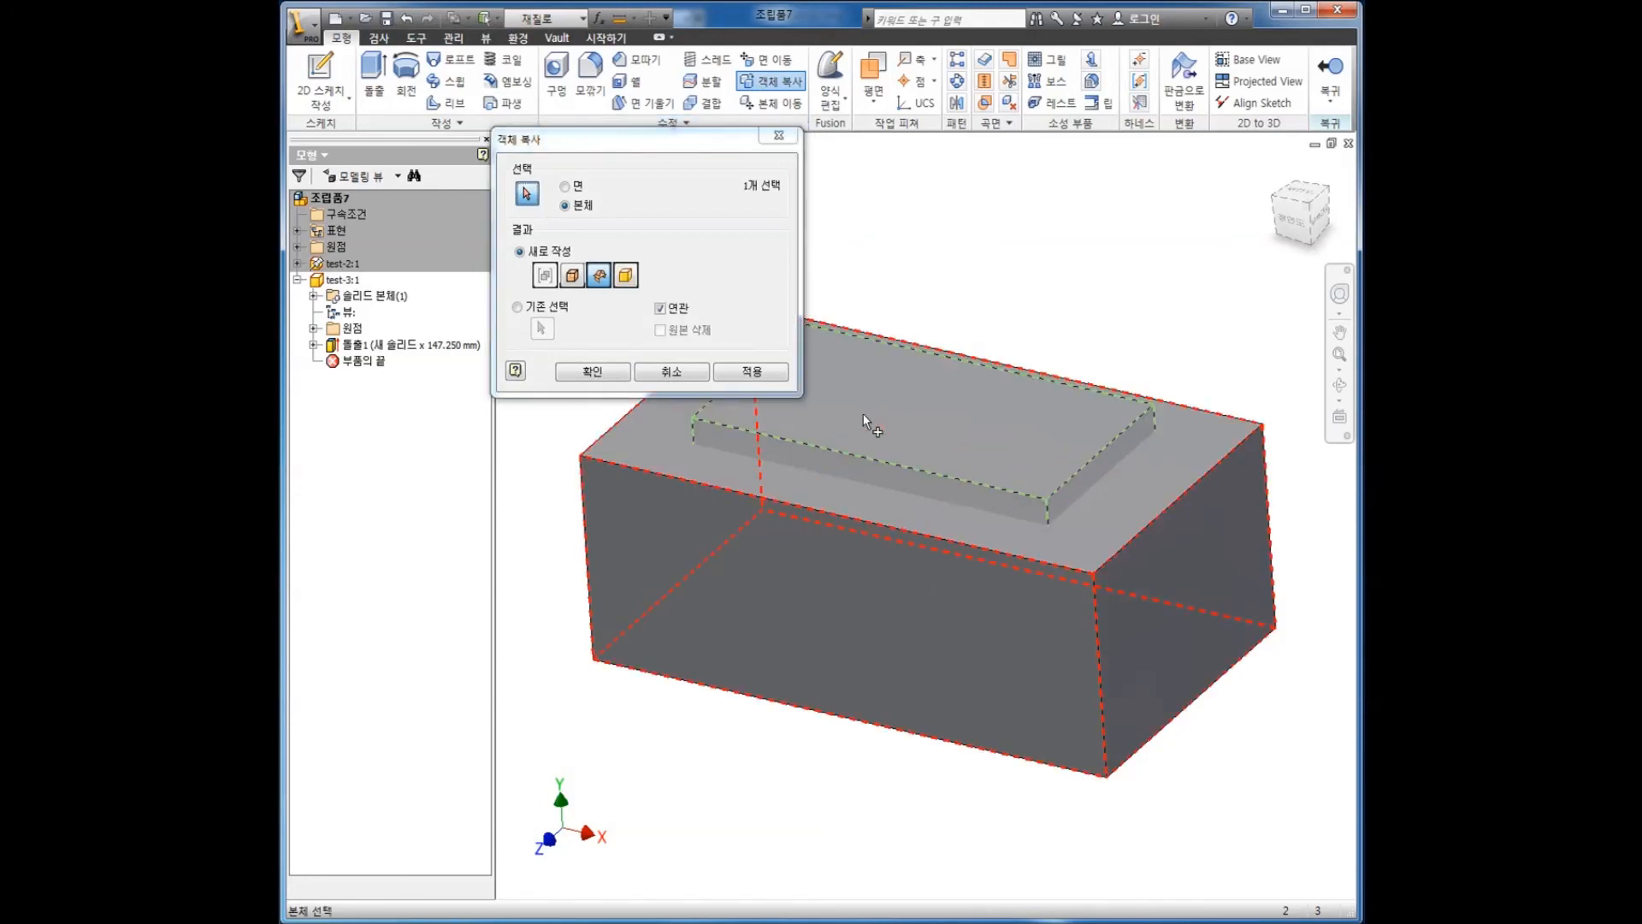
{"action": "left_click", "coordinate": [626, 275]}
{"action": "left_click", "coordinate": [592, 370]}
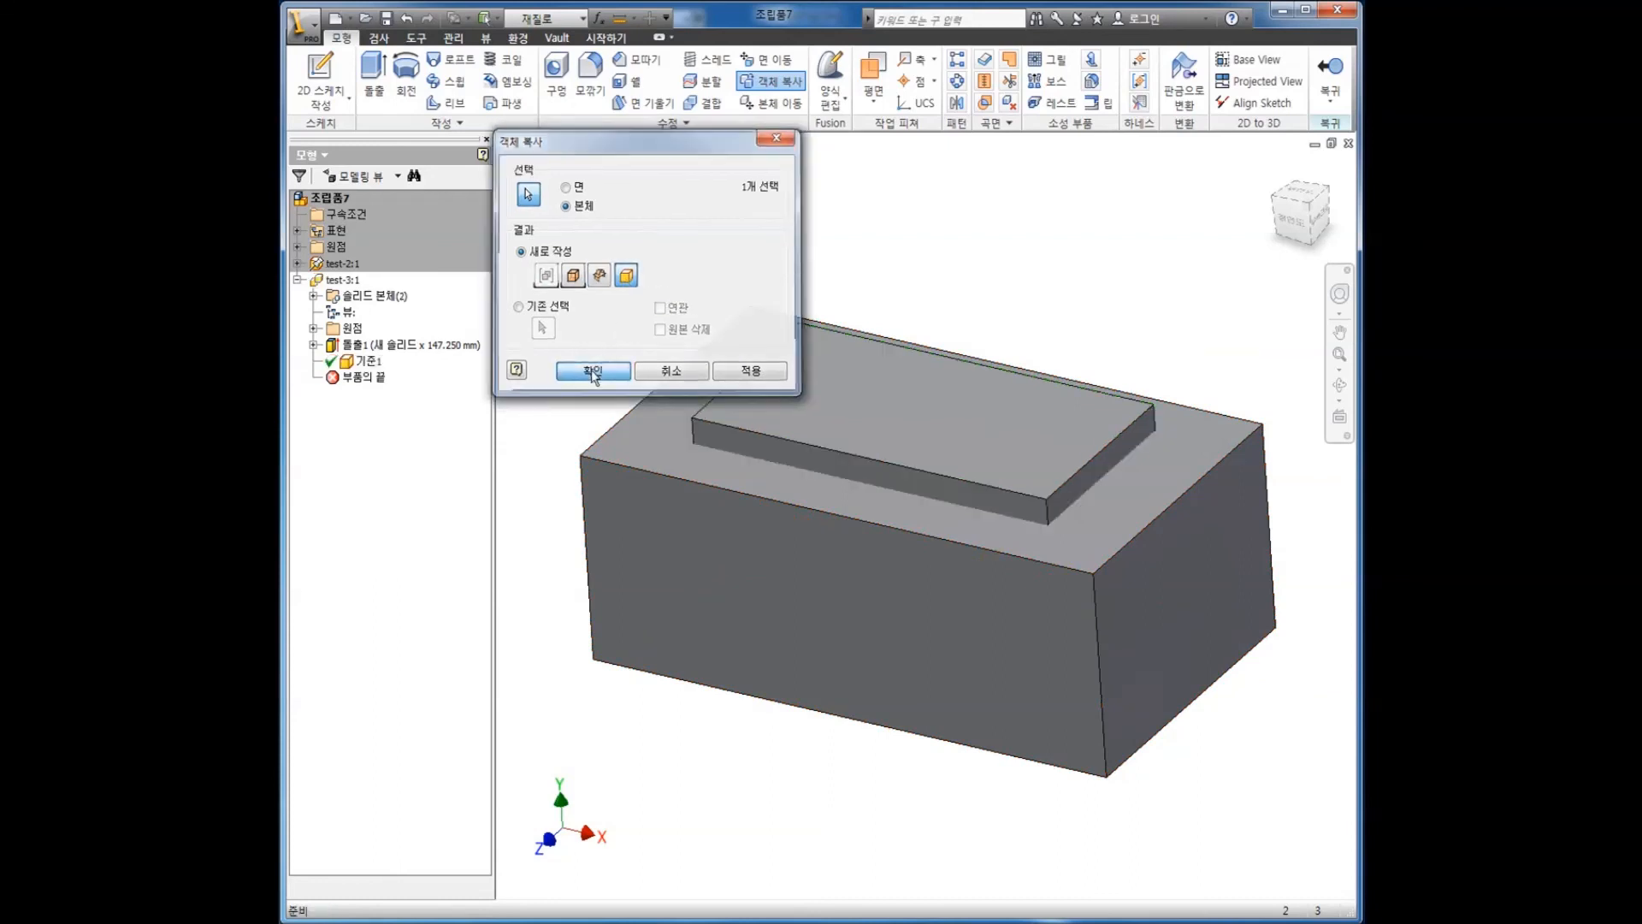
- Combine the solids in test-3 by cutting the copied test-2 body out of the large block, without keeping the tool body
{"action": "left_click", "coordinate": [691, 103]}
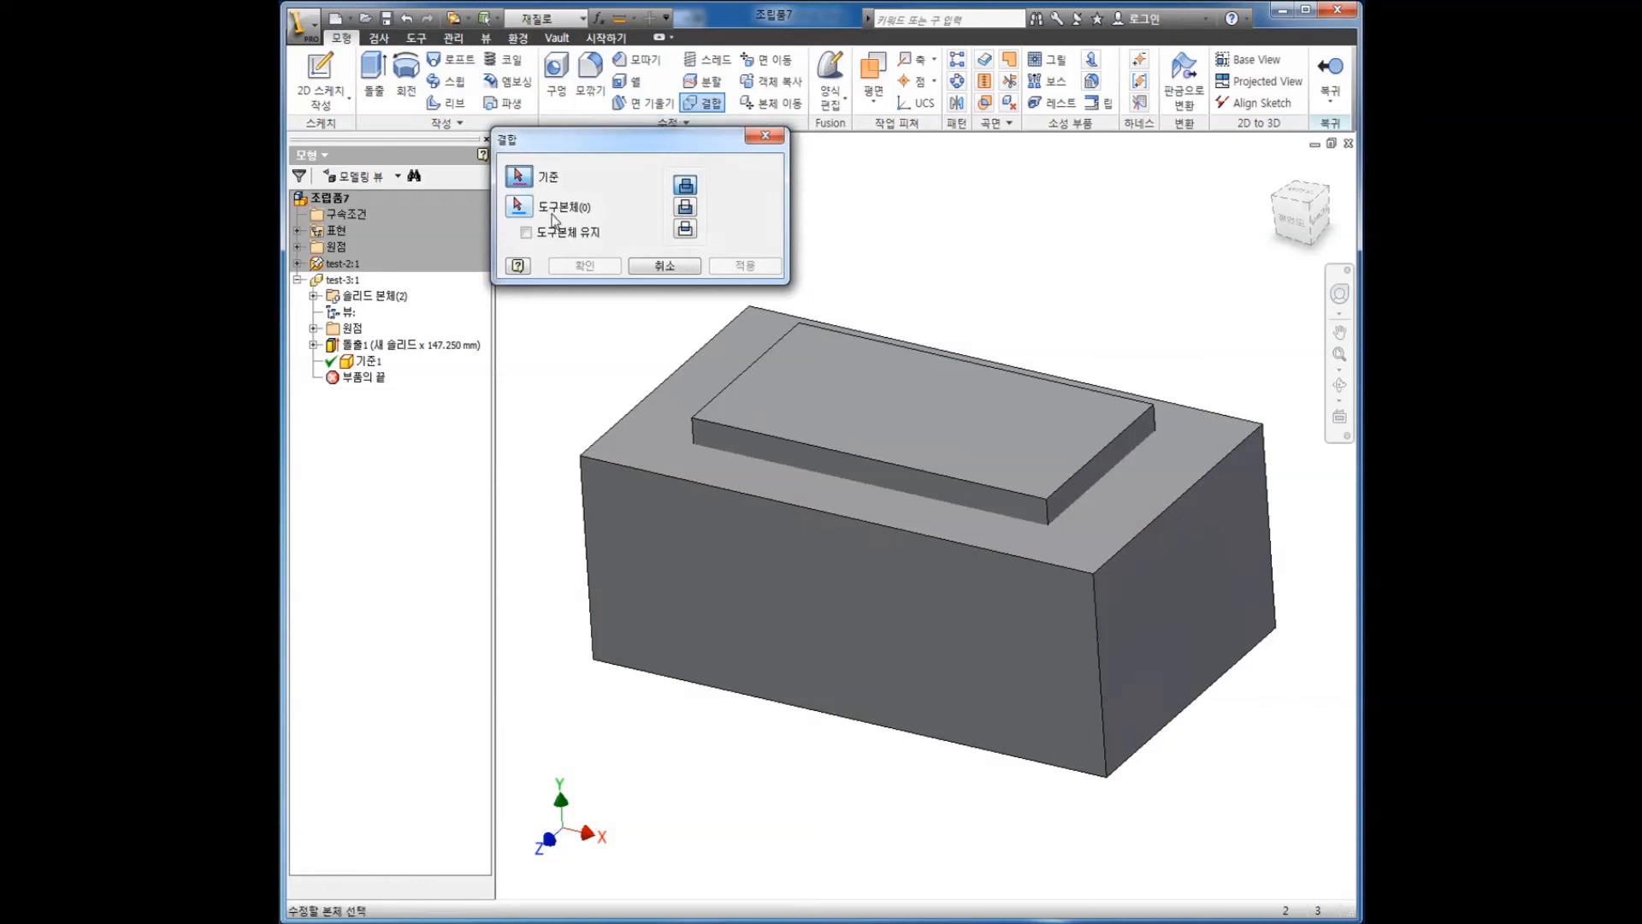
{"action": "left_click", "coordinate": [591, 475]}
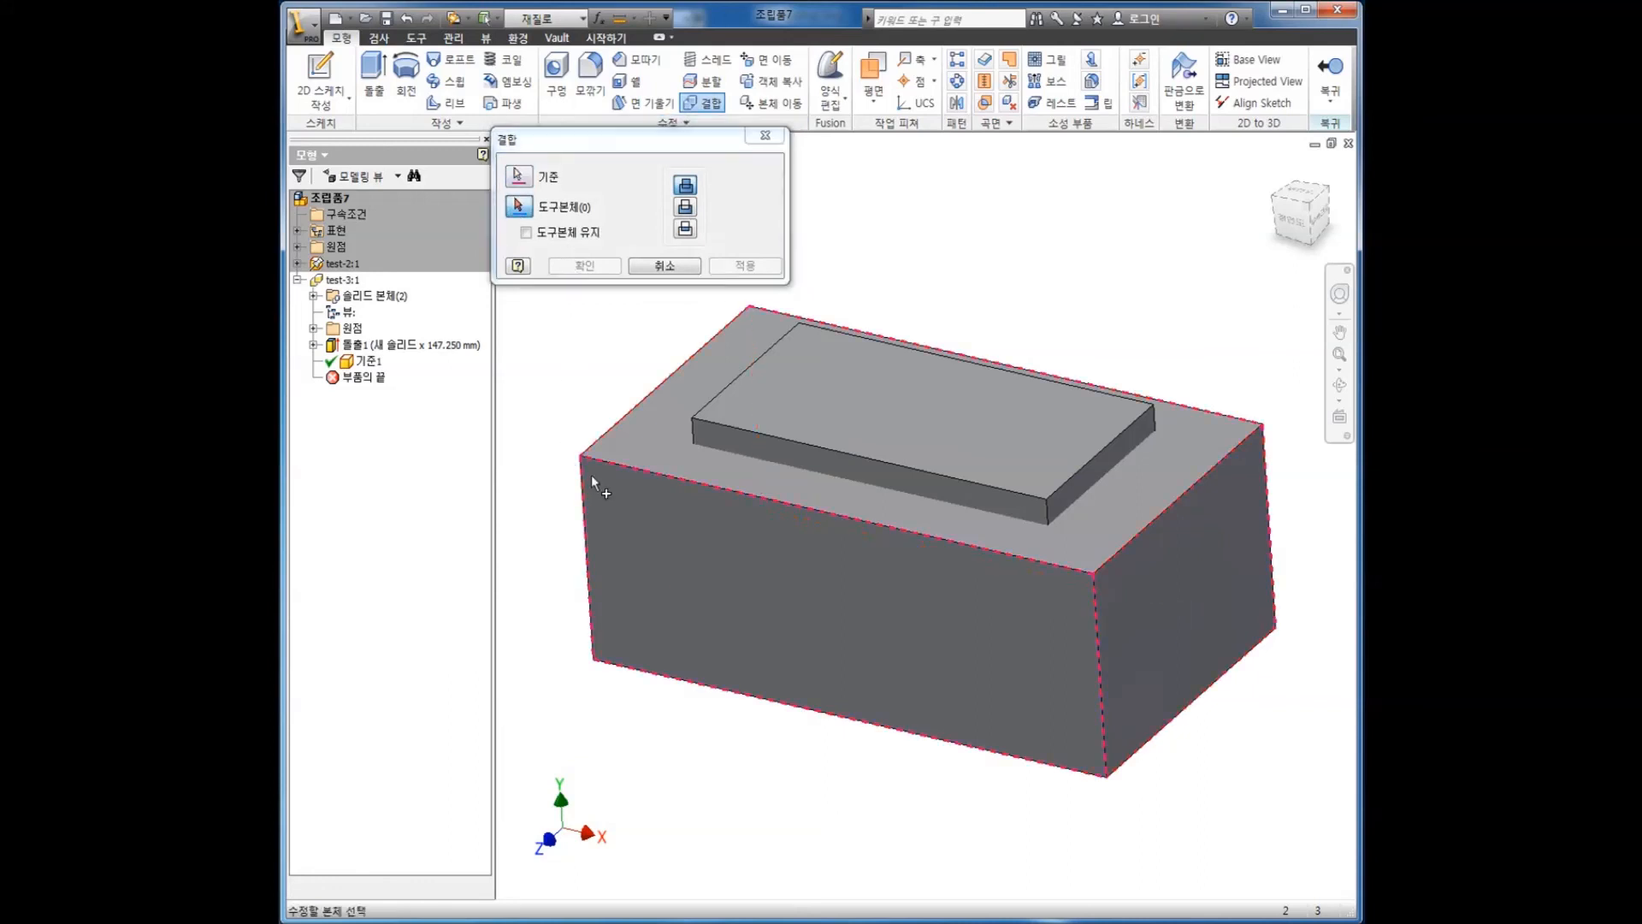
{"action": "left_click", "coordinate": [746, 433]}
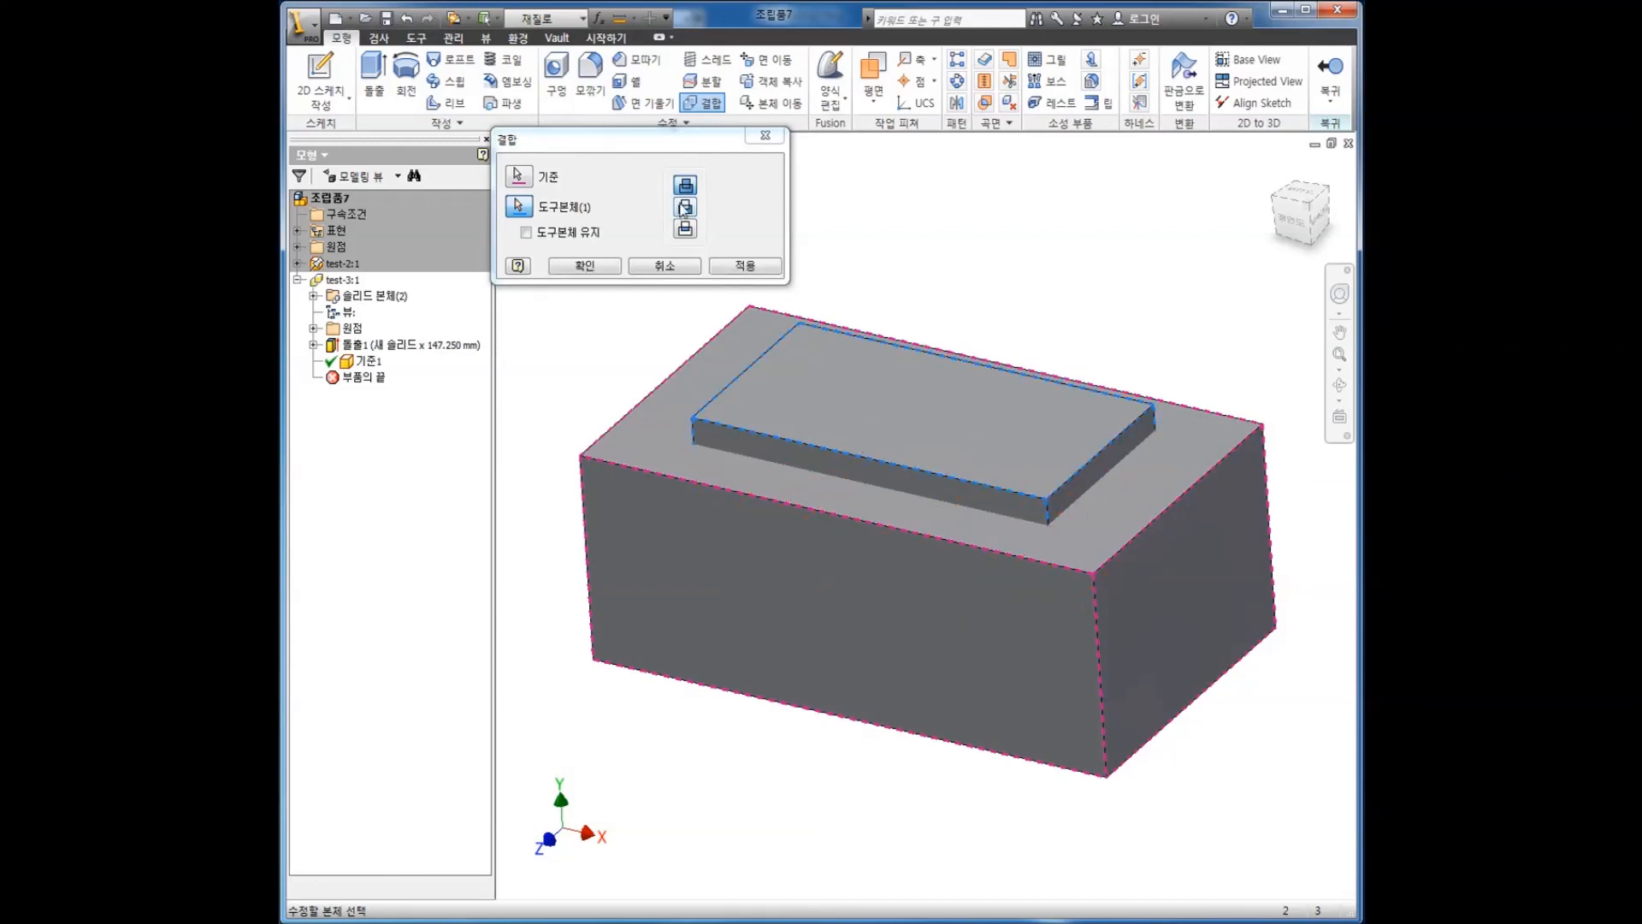
{"action": "left_click", "coordinate": [584, 265]}
{"action": "key", "text": "F4"}
{"action": "left_click_drag", "start_coordinate": [589, 325], "coordinate": [865, 381]}
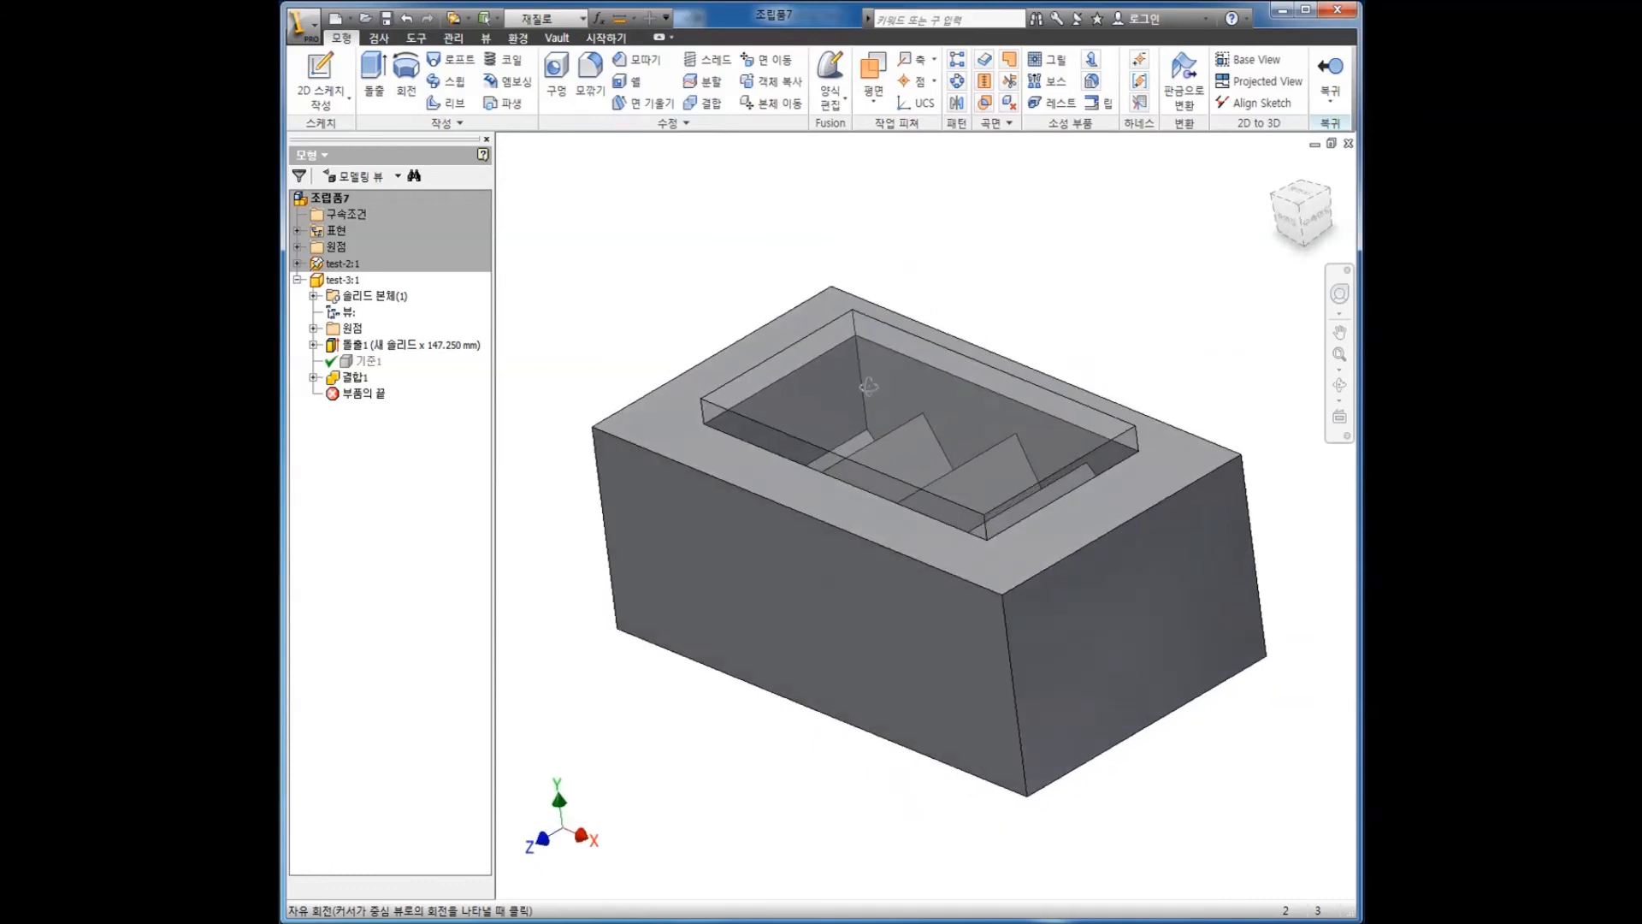
- Return to the assembly level and hide the test-2 component to expose the cavity in test-3
{"action": "left_click", "coordinate": [1330, 68]}
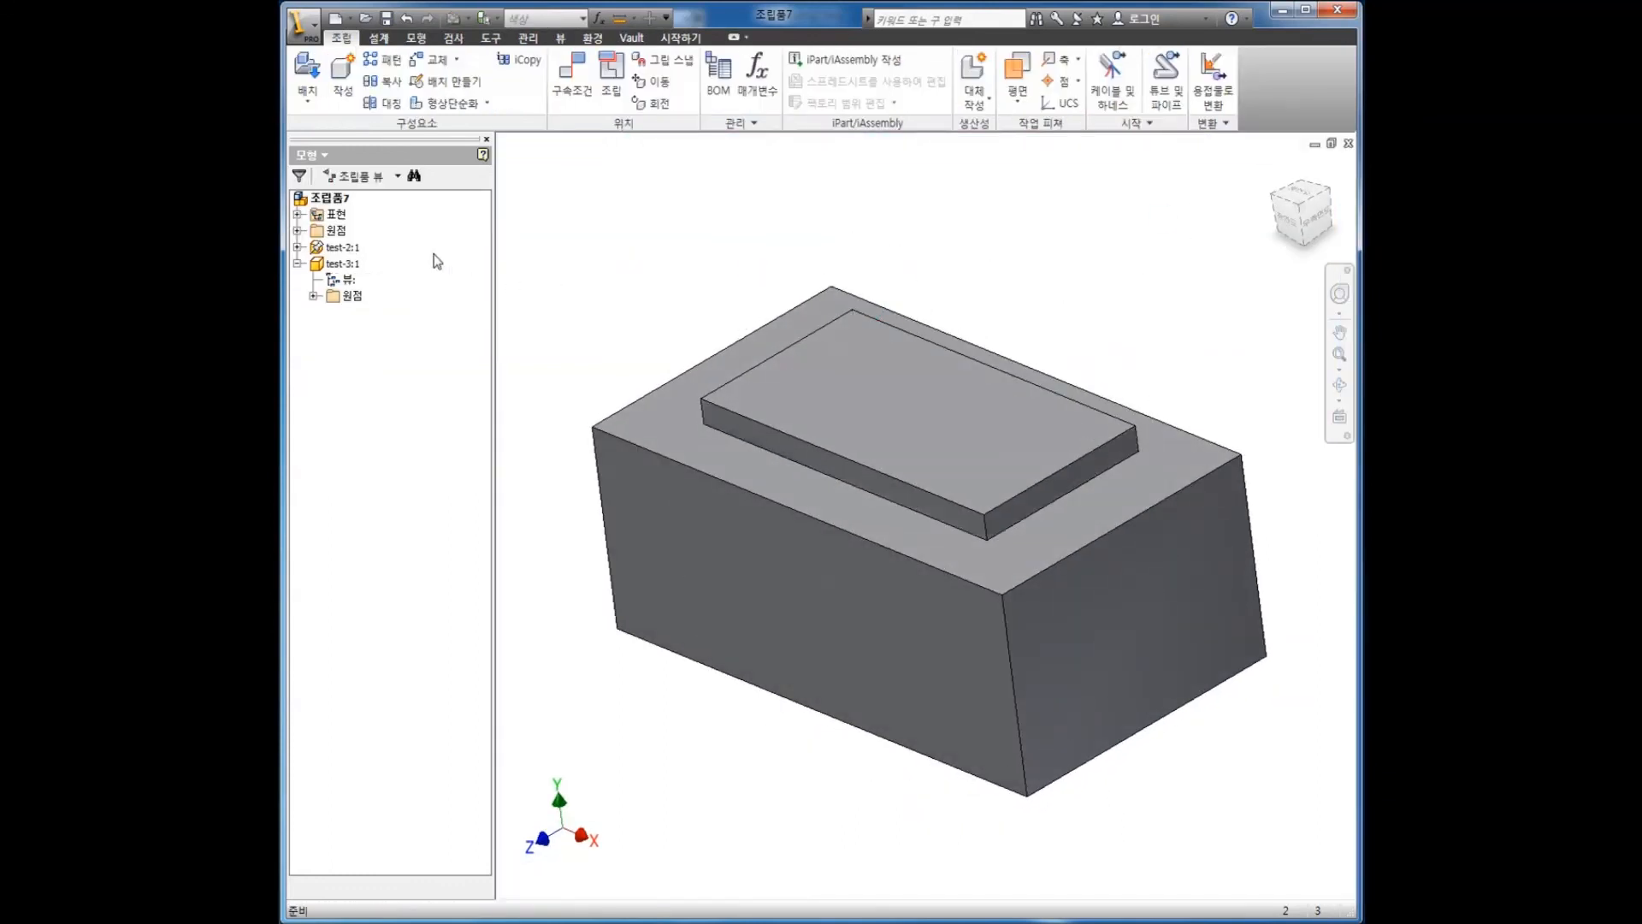
{"action": "left_click", "coordinate": [335, 247]}
{"action": "right_click", "coordinate": [334, 250]}
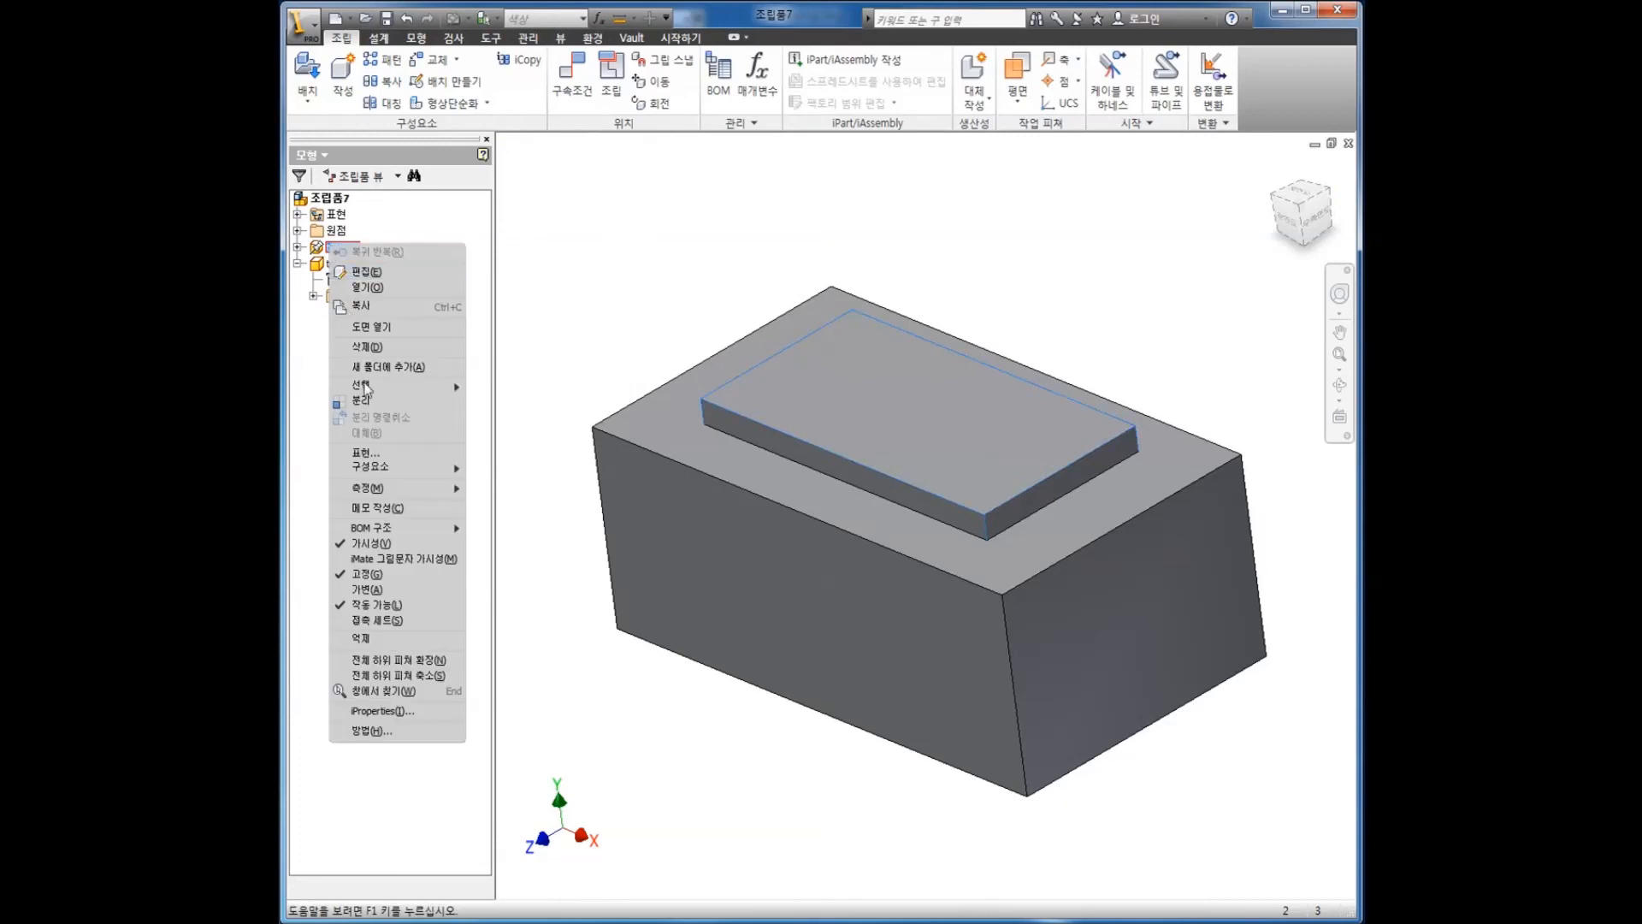
{"action": "left_click", "coordinate": [373, 545]}
{"action": "middle_click_drag", "start_coordinate": [694, 689], "coordinate": [890, 628], "text": "shift"}
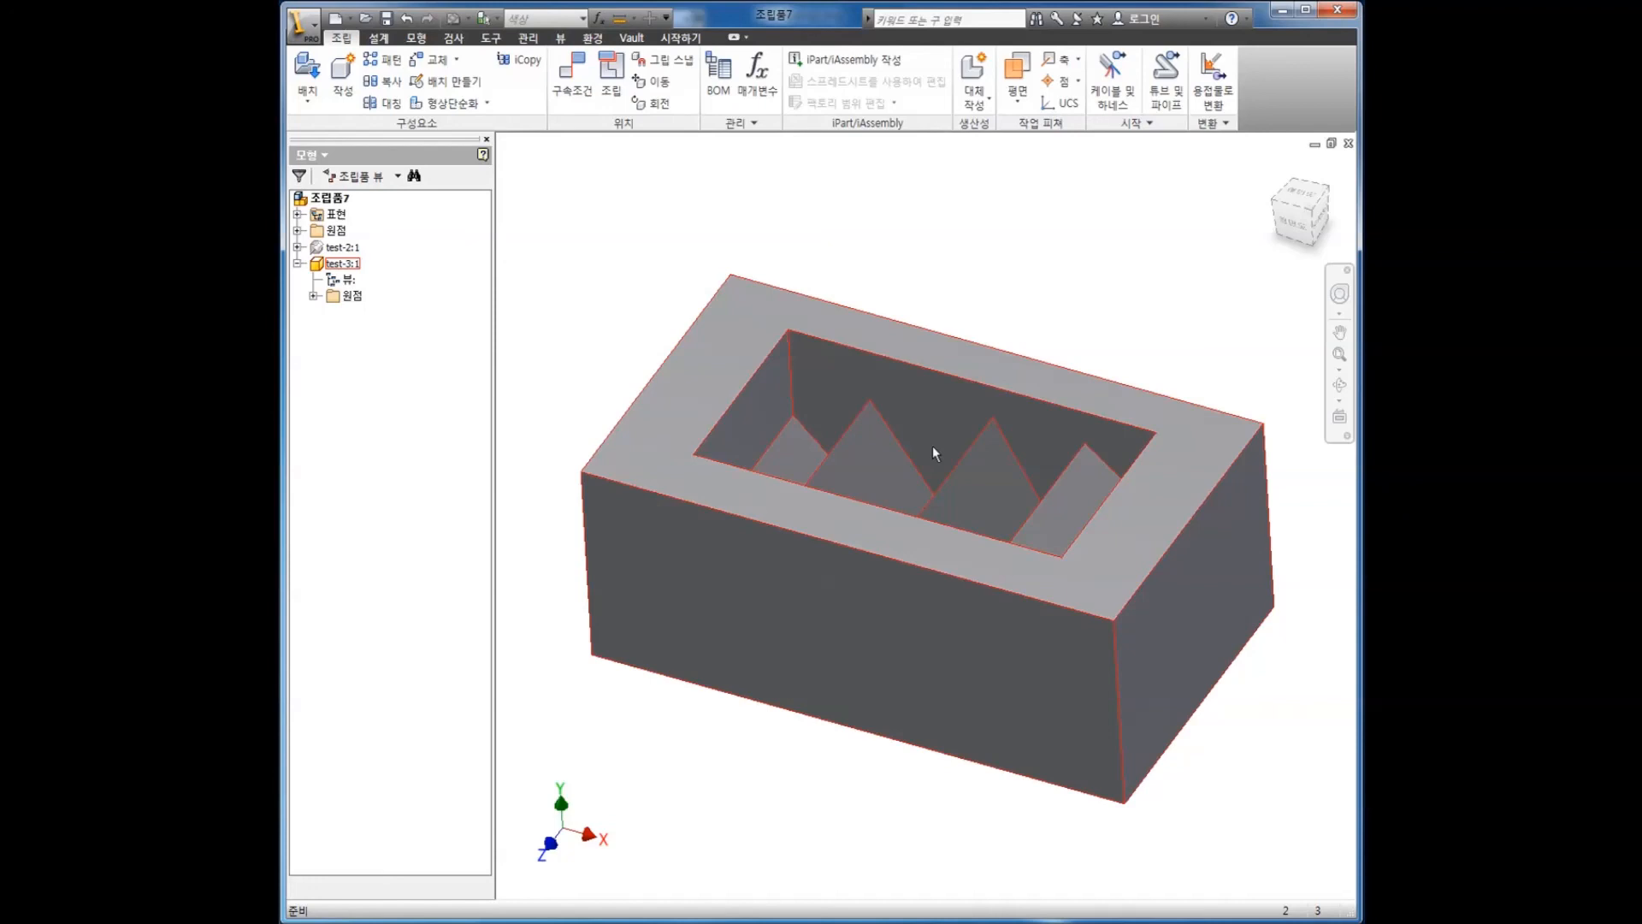
{"action": "left_click", "coordinate": [904, 284]}
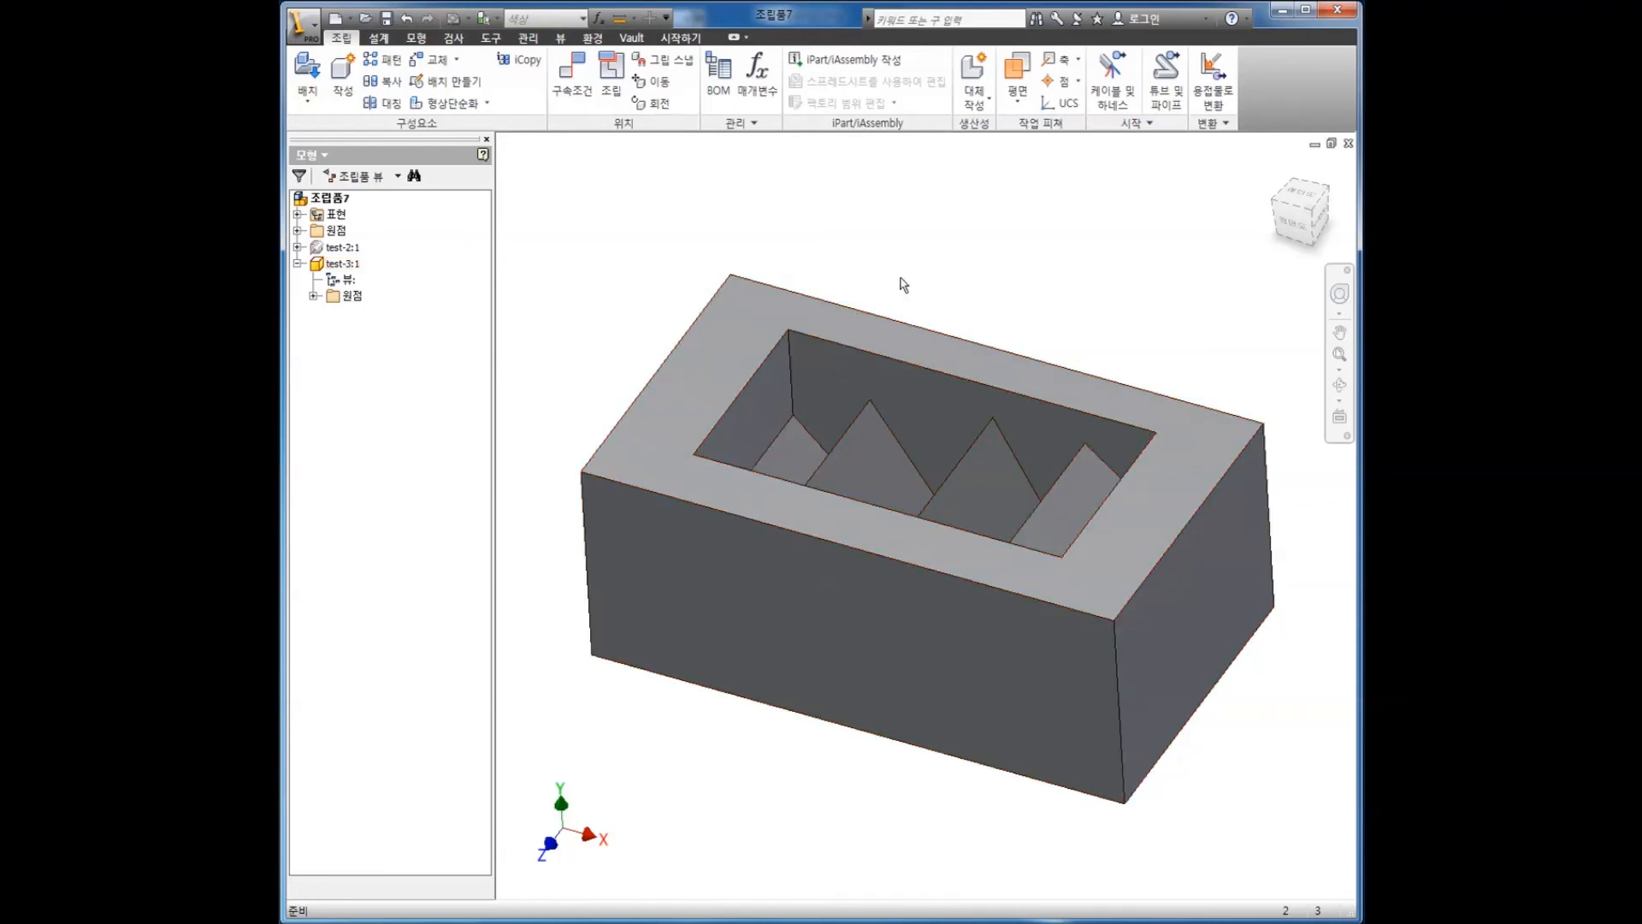